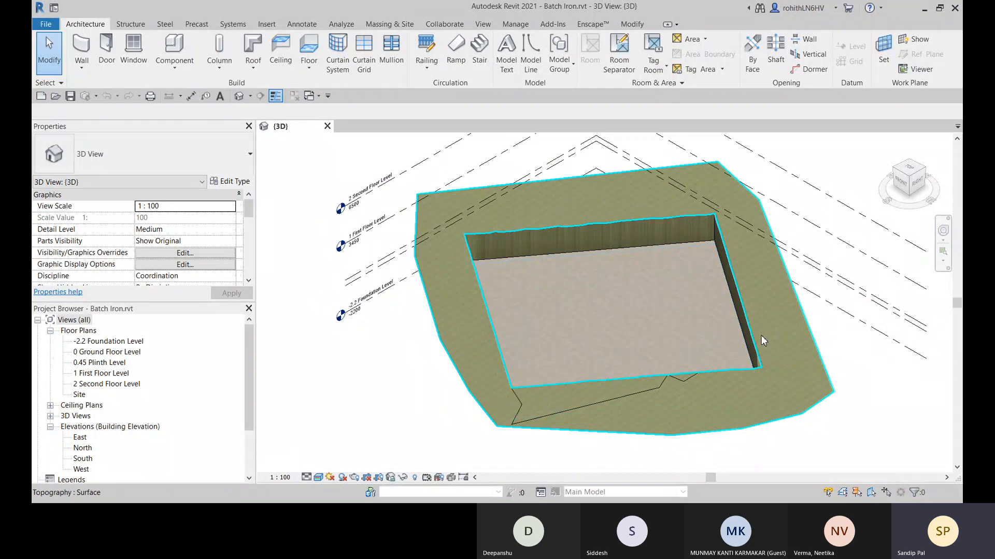
{"action": "left_click", "coordinate": [310, 172]}
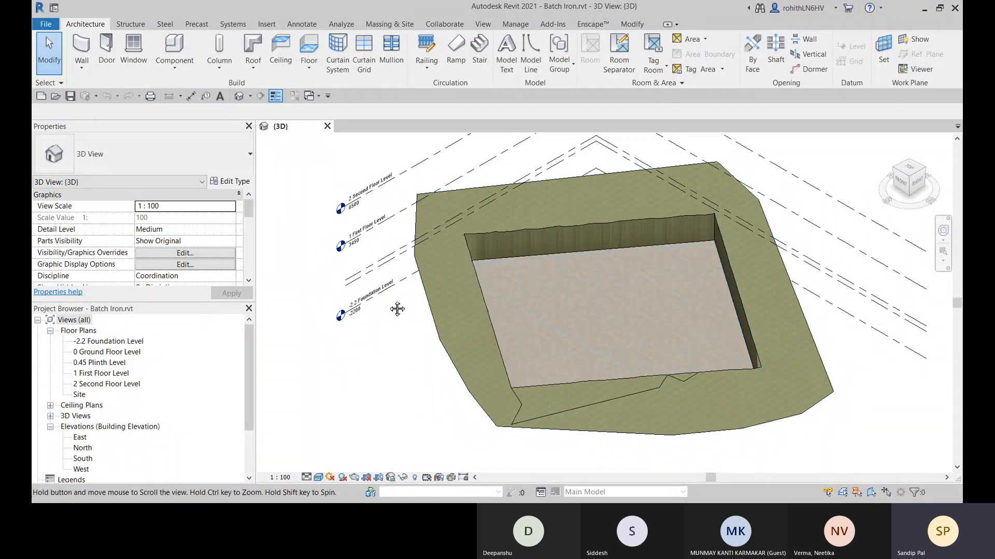
{"action": "middle_click_drag", "start_coordinate": [395, 306], "coordinate": [428, 328]}
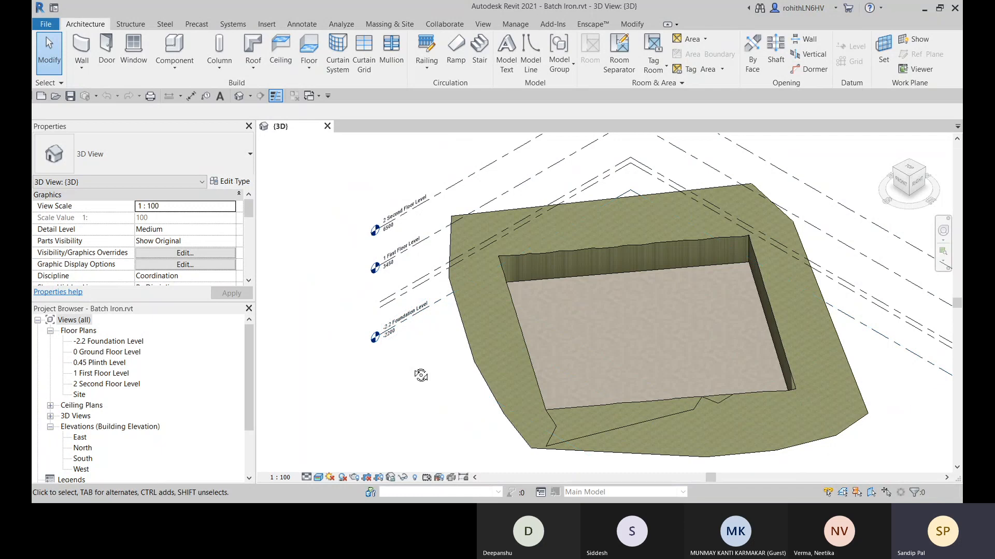
{"action": "middle_click_drag", "start_coordinate": [411, 348], "coordinate": [423, 343], "text": "shift"}
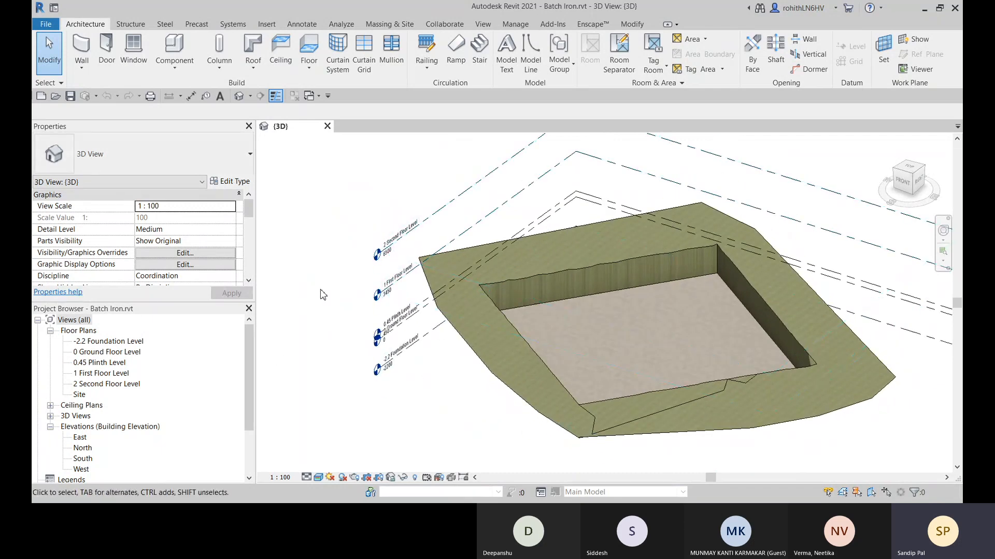
{"action": "middle_click_drag", "start_coordinate": [357, 360], "coordinate": [329, 351]}
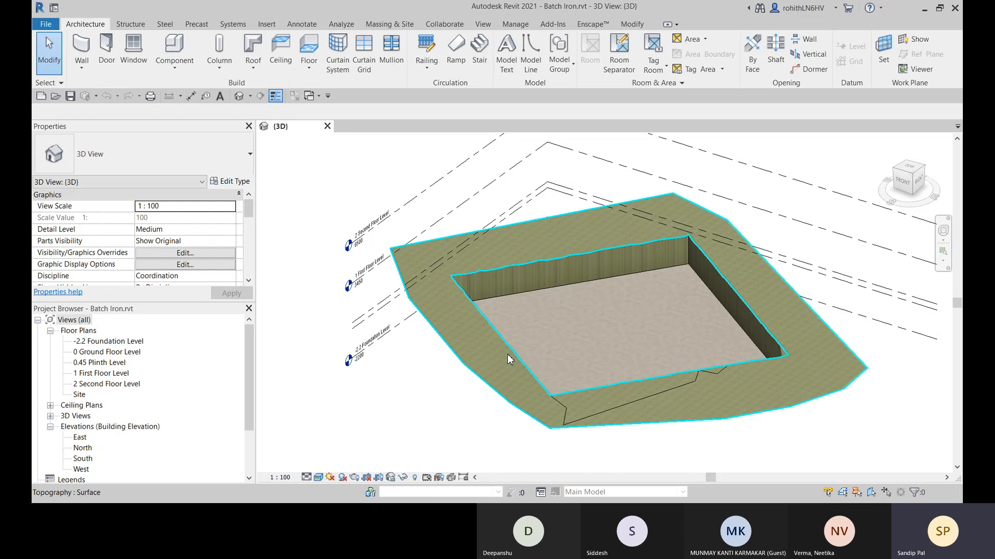
{"action": "middle_click_drag", "start_coordinate": [332, 338], "coordinate": [327, 363]}
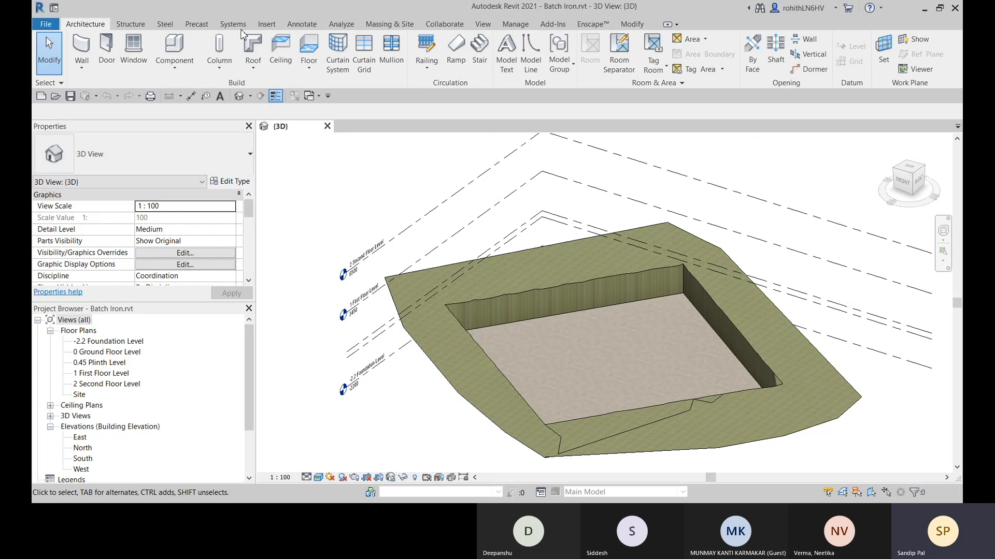
{"action": "left_click", "coordinate": [266, 24]}
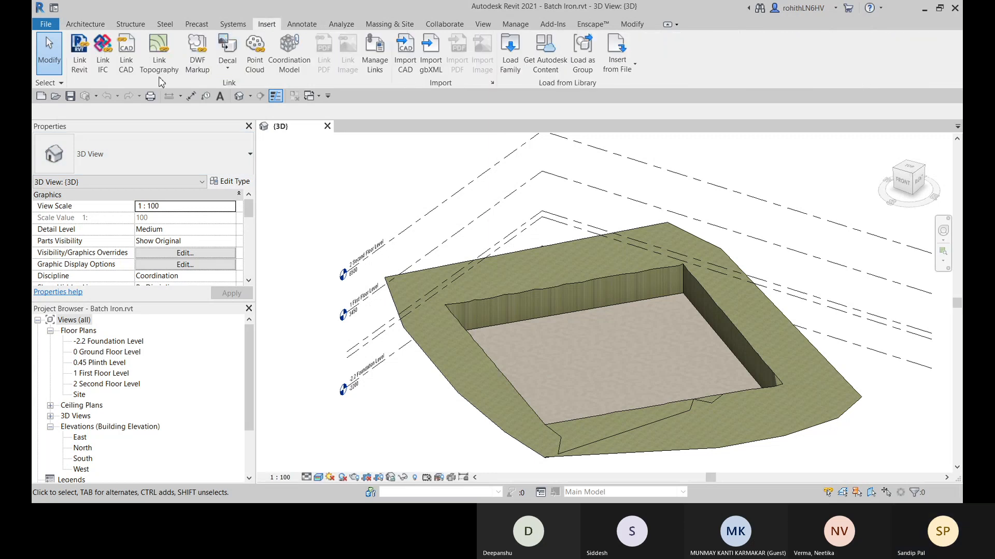
{"action": "left_click", "coordinate": [126, 66]}
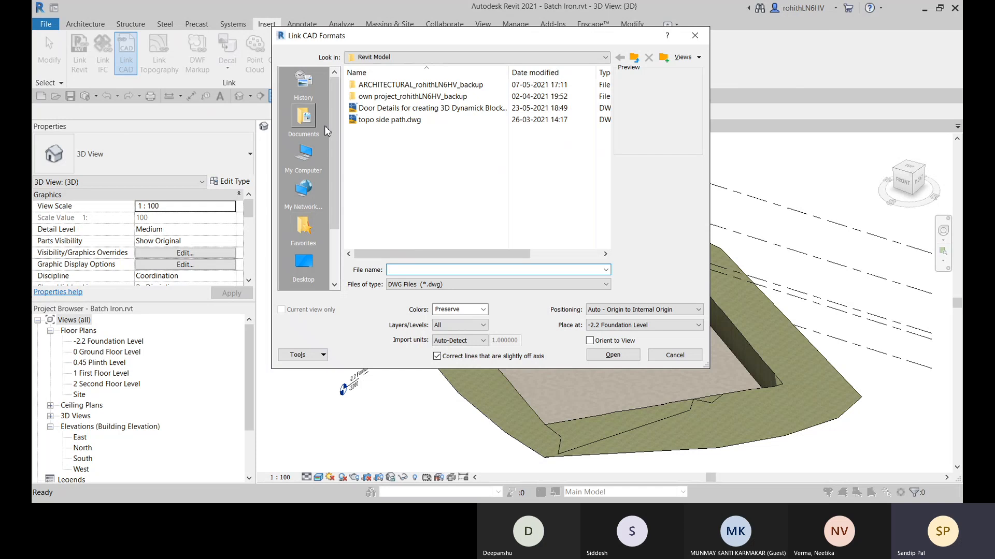
{"action": "left_click", "coordinate": [305, 155]}
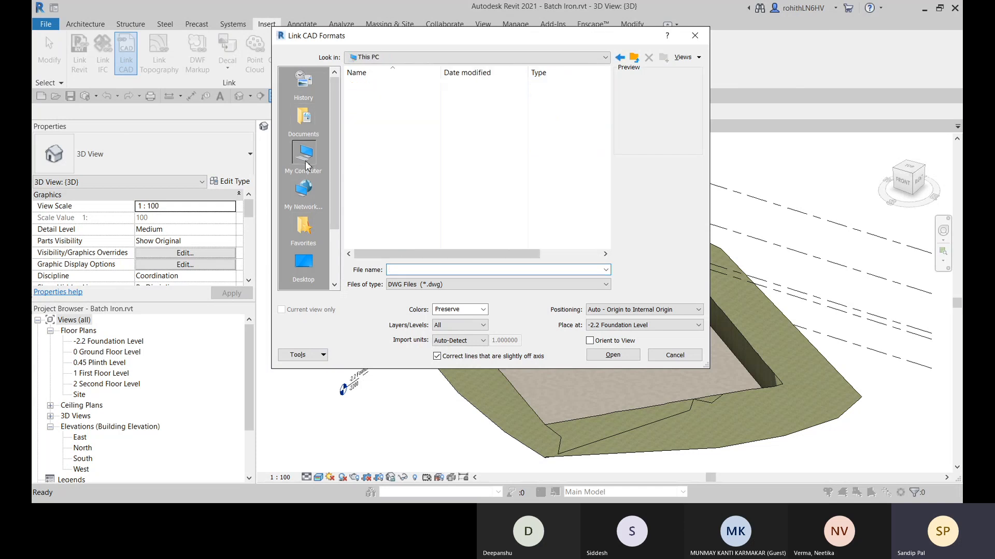
{"action": "double_click", "coordinate": [371, 133]}
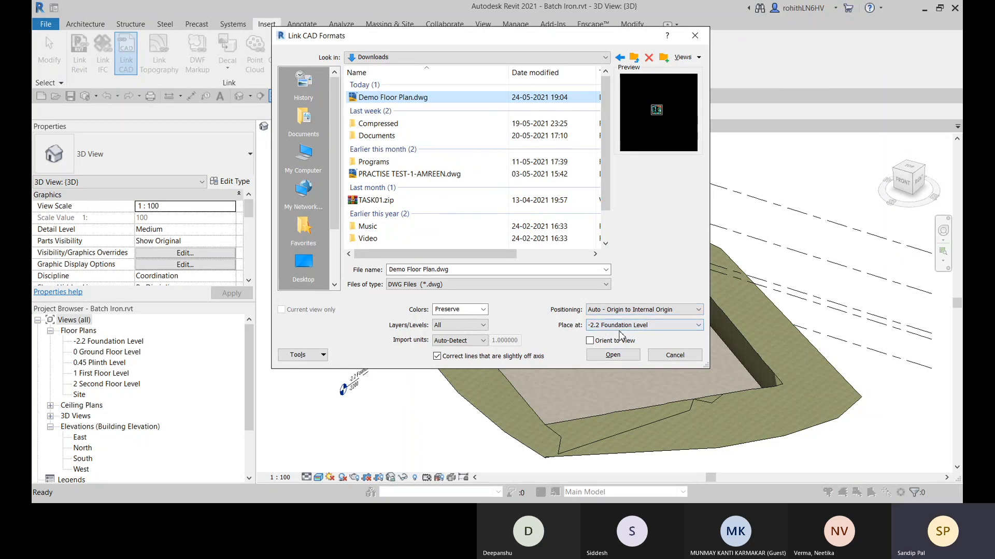
{"action": "left_click", "coordinate": [647, 328]}
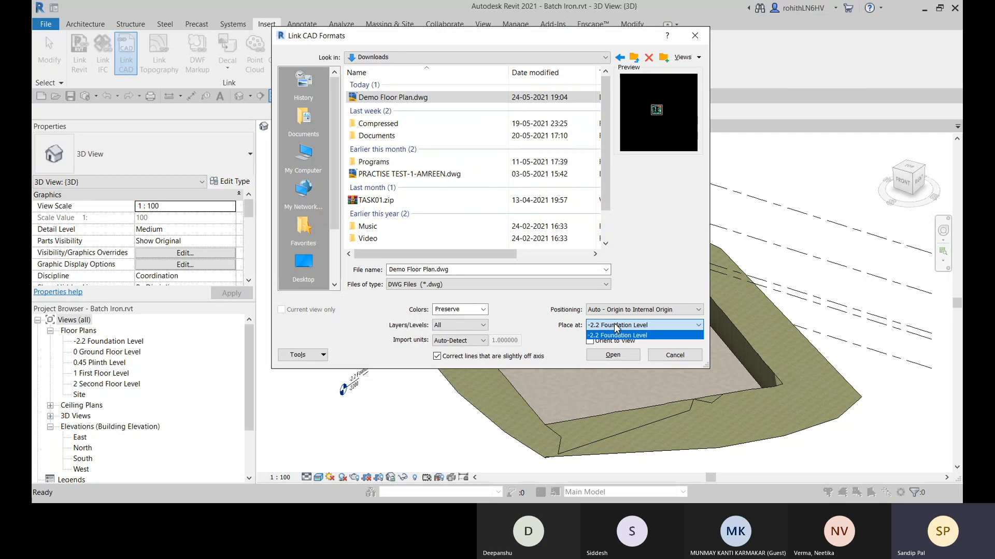
{"action": "left_click", "coordinate": [616, 334]}
{"action": "left_click", "coordinate": [674, 355]}
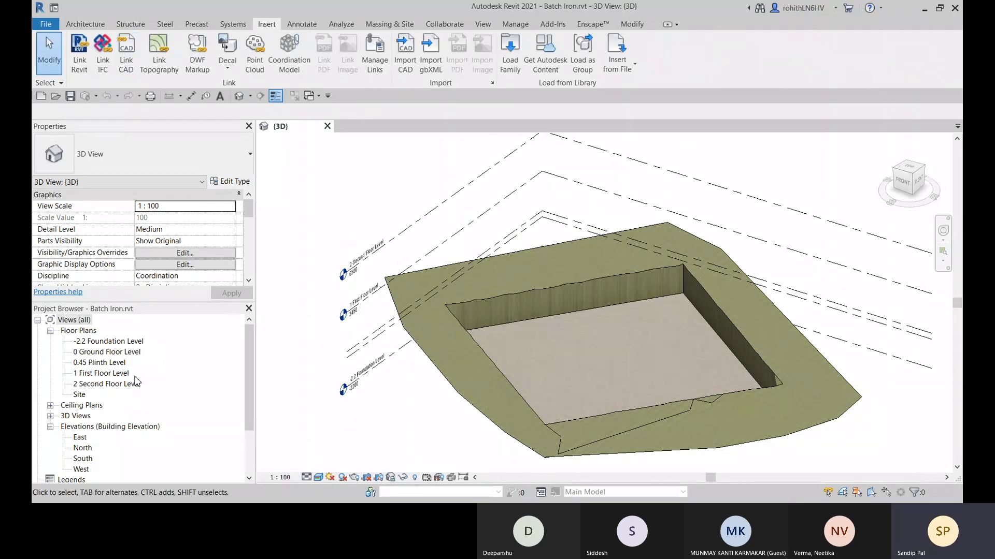
Open the 0 Ground Floor Level floor plan.
{"action": "double_click", "coordinate": [96, 352]}
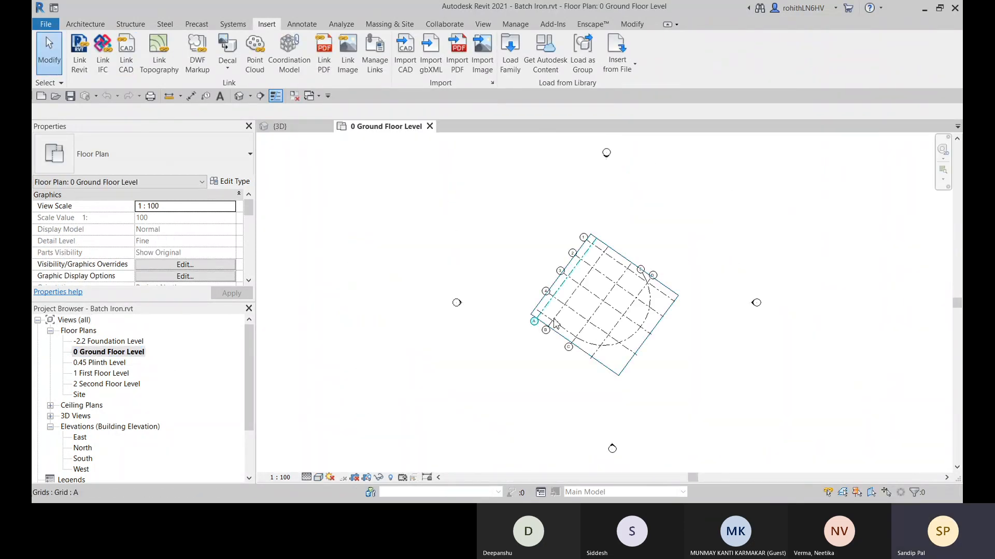
{"action": "scroll", "coordinate": [671, 324], "scroll_direction": "up", "scroll_amount": 3}
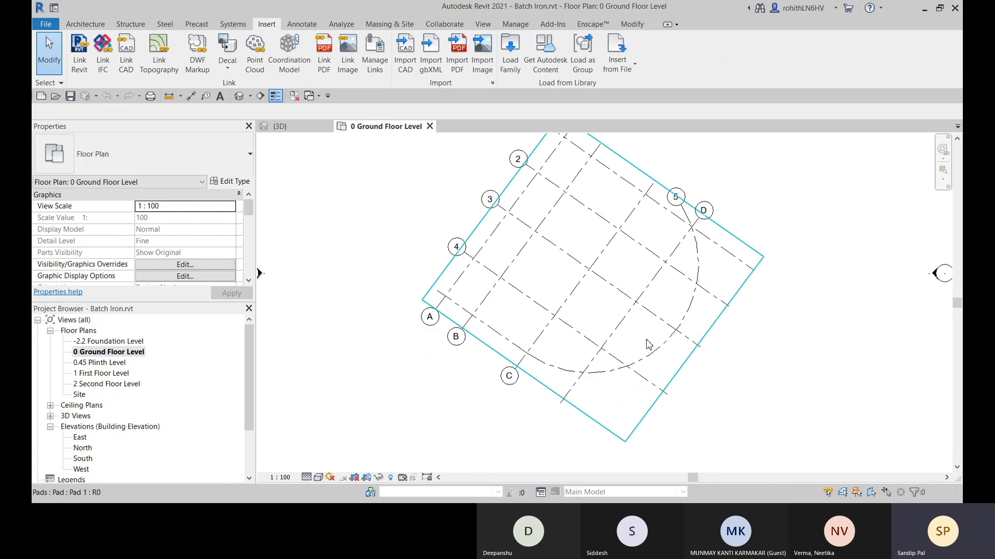
{"action": "left_click_drag", "start_coordinate": [660, 354], "coordinate": [542, 251]}
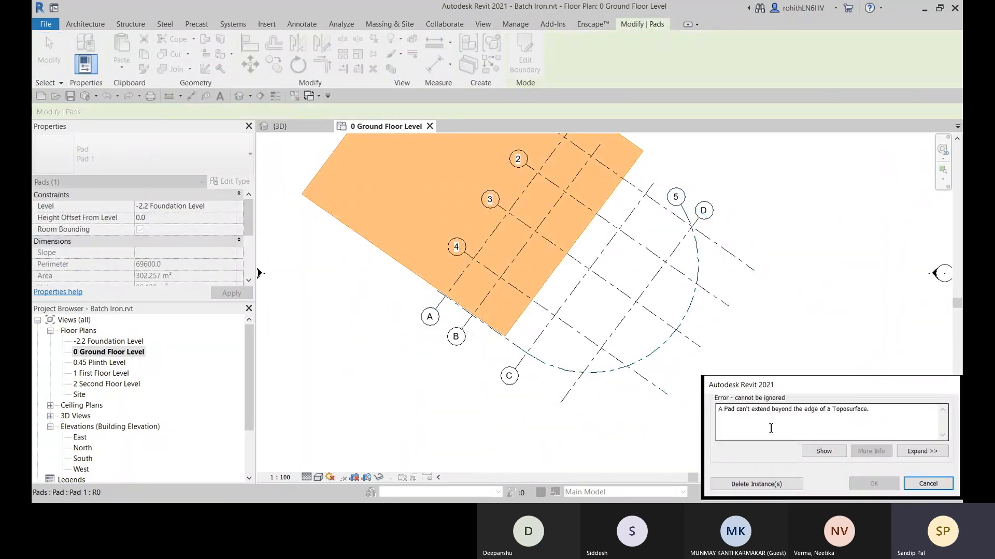
{"action": "left_click_drag", "start_coordinate": [760, 391], "coordinate": [560, 270]}
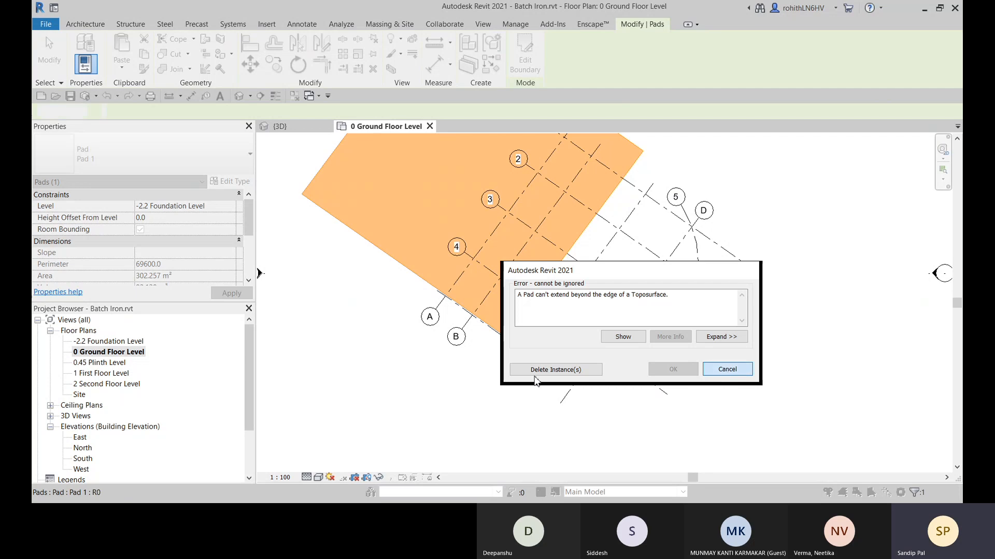
{"action": "left_click", "coordinate": [544, 368]}
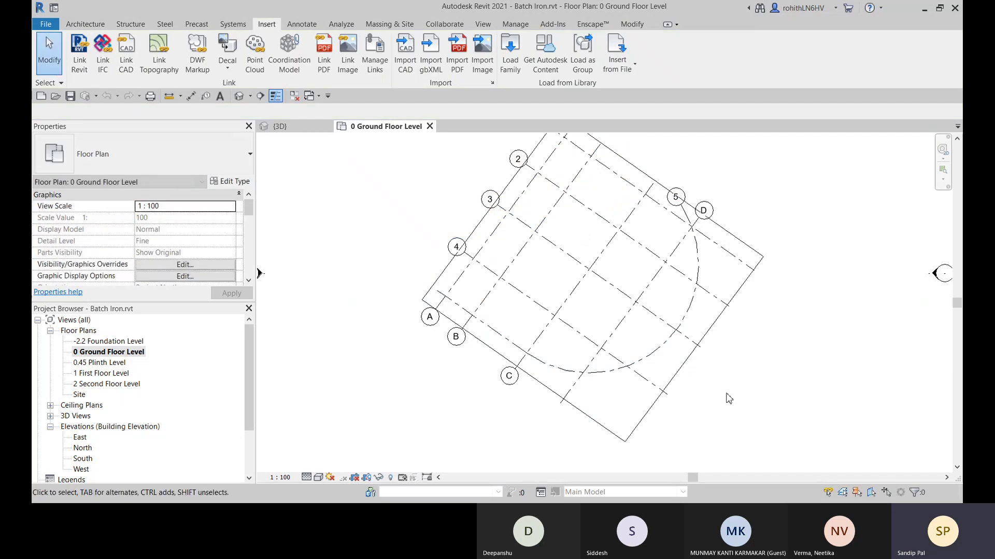
{"action": "left_click", "coordinate": [648, 292]}
{"action": "left_click", "coordinate": [845, 224]}
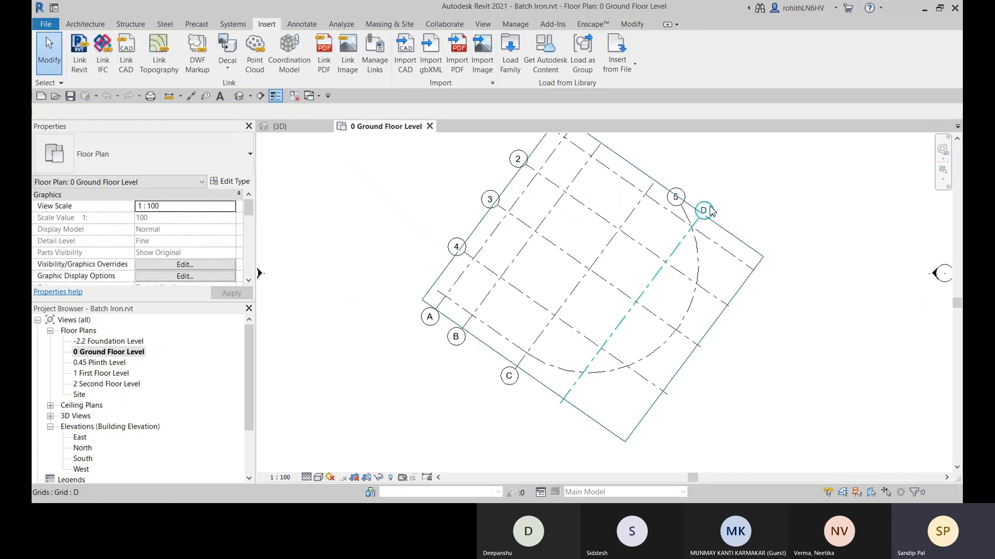
Select all grid instances in the entire project, starting from grid D, and delete them.
{"action": "left_click", "coordinate": [709, 210]}
{"action": "right_click", "coordinate": [754, 161]}
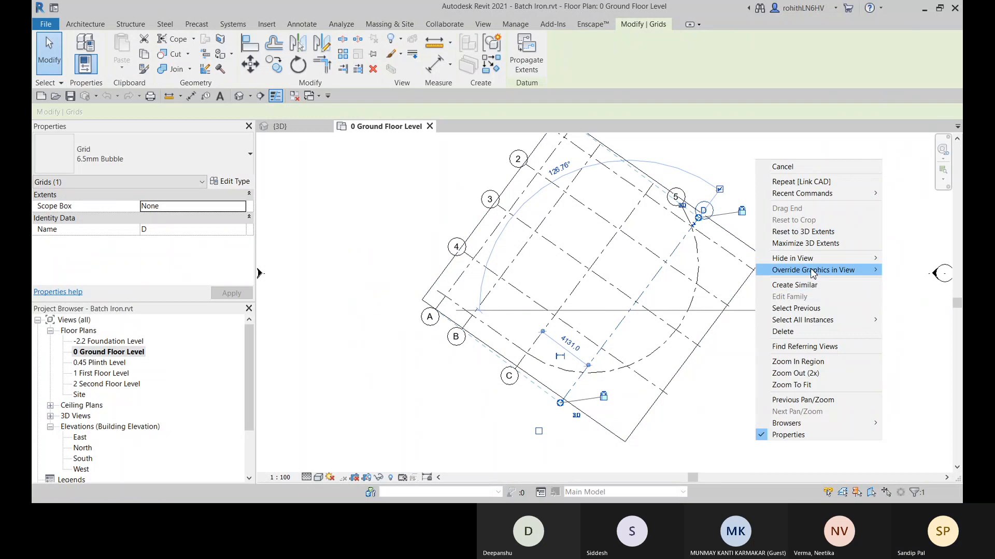
{"action": "mouse_move", "coordinate": [813, 273]}
{"action": "mouse_move", "coordinate": [819, 321]}
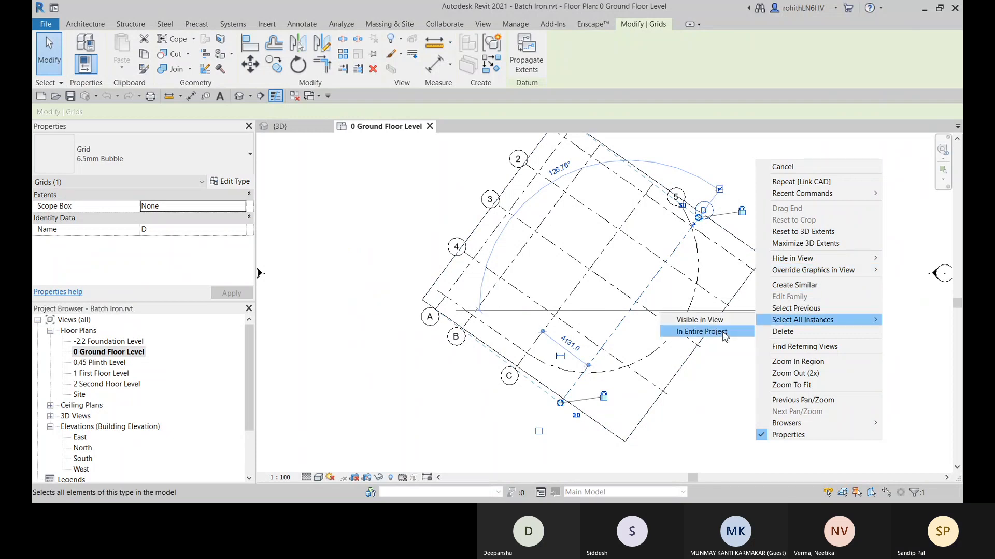
{"action": "left_click", "coordinate": [702, 332]}
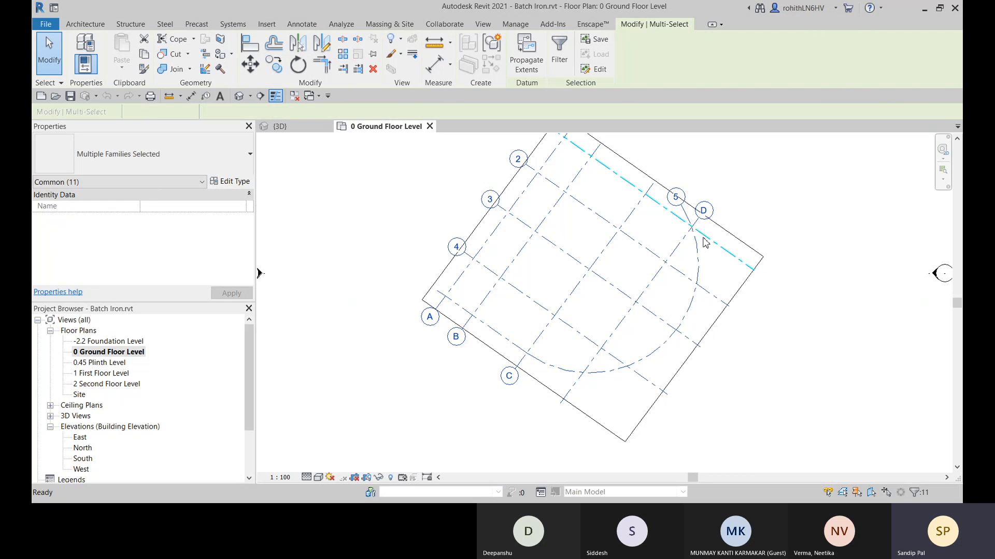
{"action": "key", "text": "Delete"}
{"action": "scroll", "coordinate": [464, 294], "scroll_direction": "down", "scroll_amount": 1}
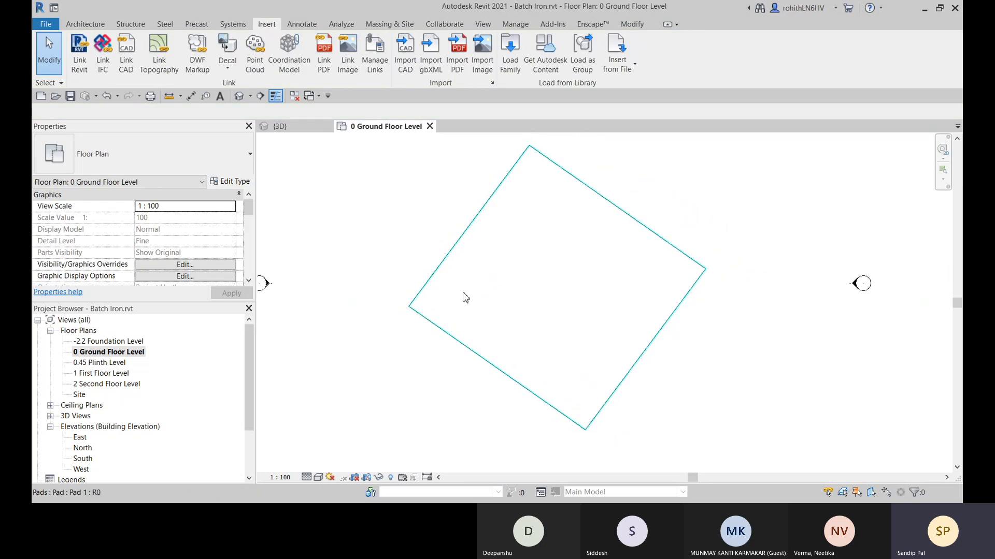
Link Demo Floor Plan.dwg from the Downloads folder at 0 Ground Floor Level, with import units set to millimeter and origin-to-internal-origin positioning.
{"action": "middle_click_drag", "start_coordinate": [525, 313], "coordinate": [528, 314]}
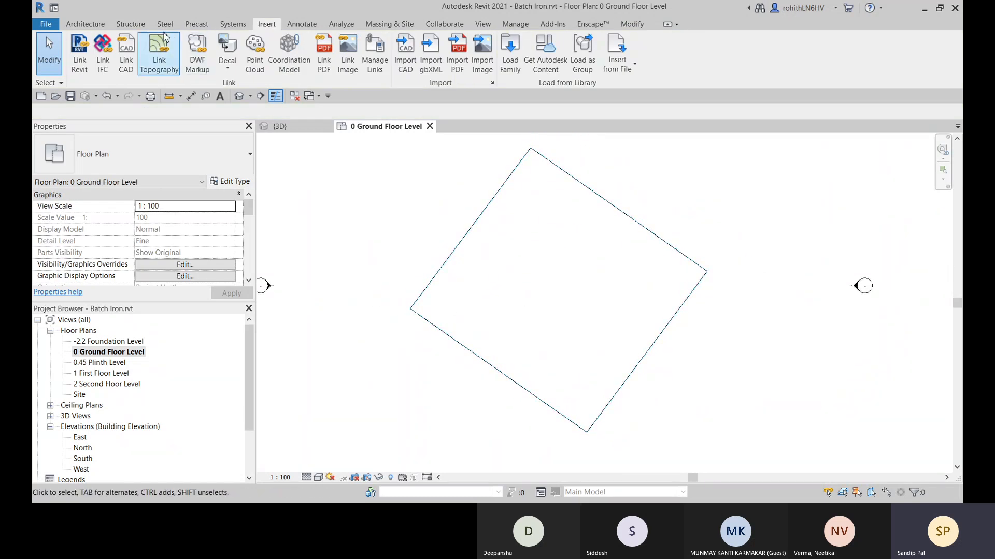
{"action": "left_click", "coordinate": [127, 60]}
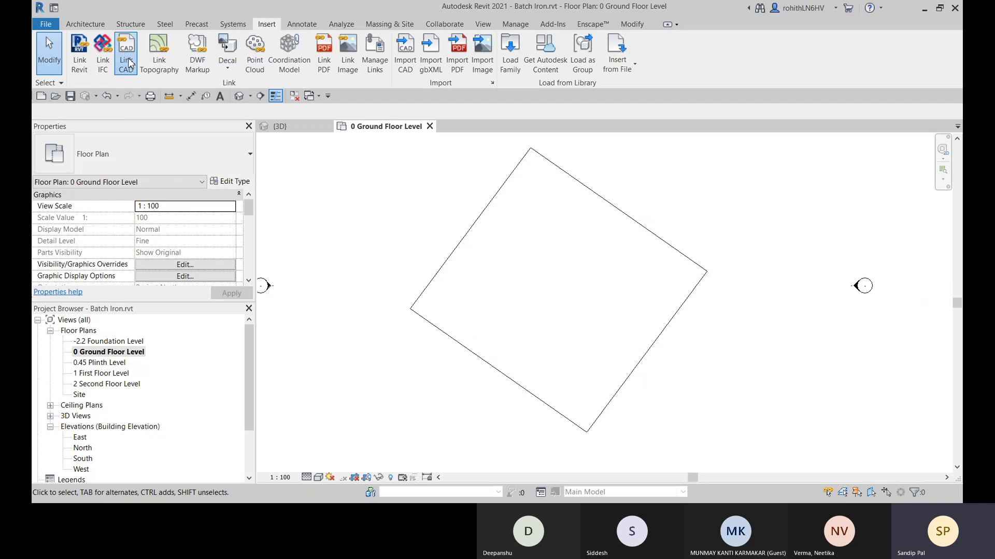
{"action": "left_click", "coordinate": [302, 155]}
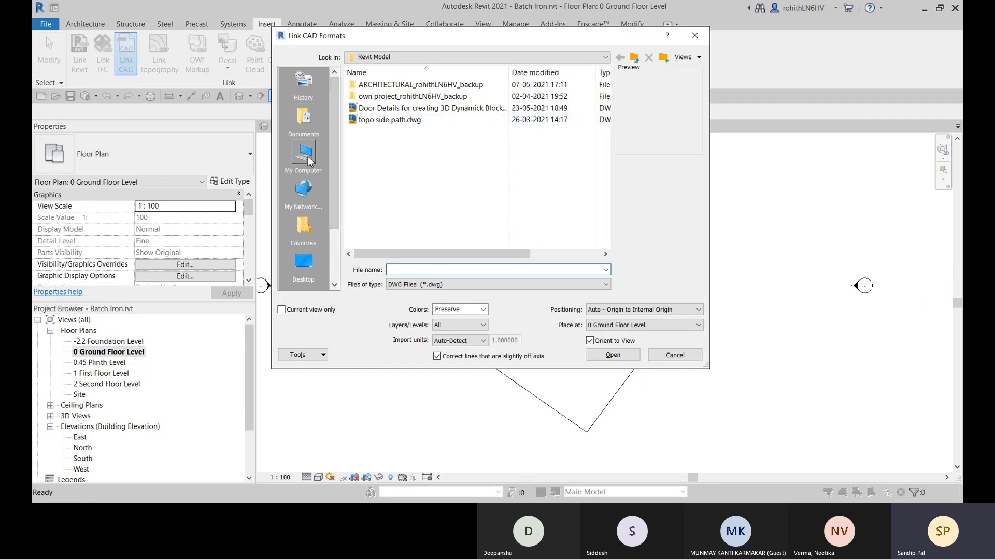
{"action": "double_click", "coordinate": [362, 137]}
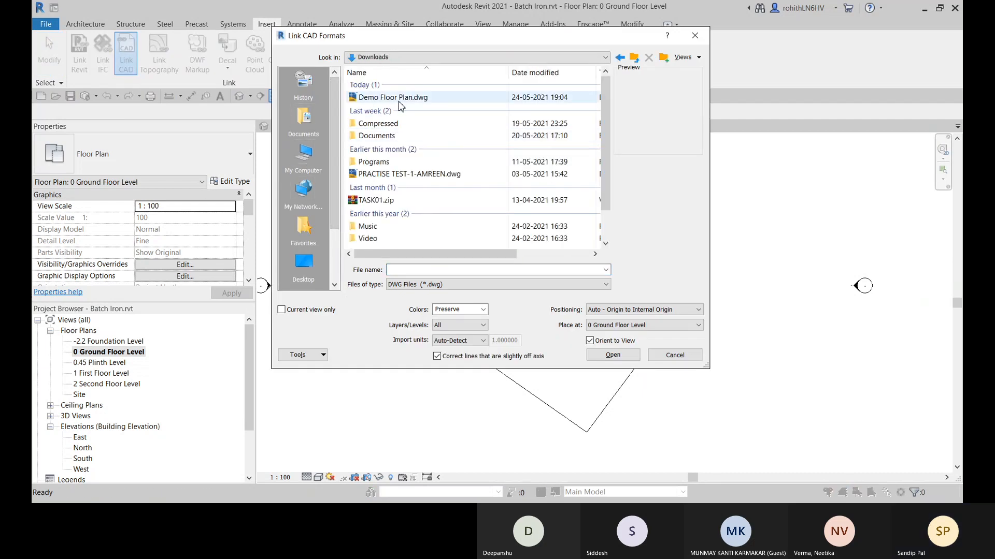
{"action": "left_click", "coordinate": [393, 97]}
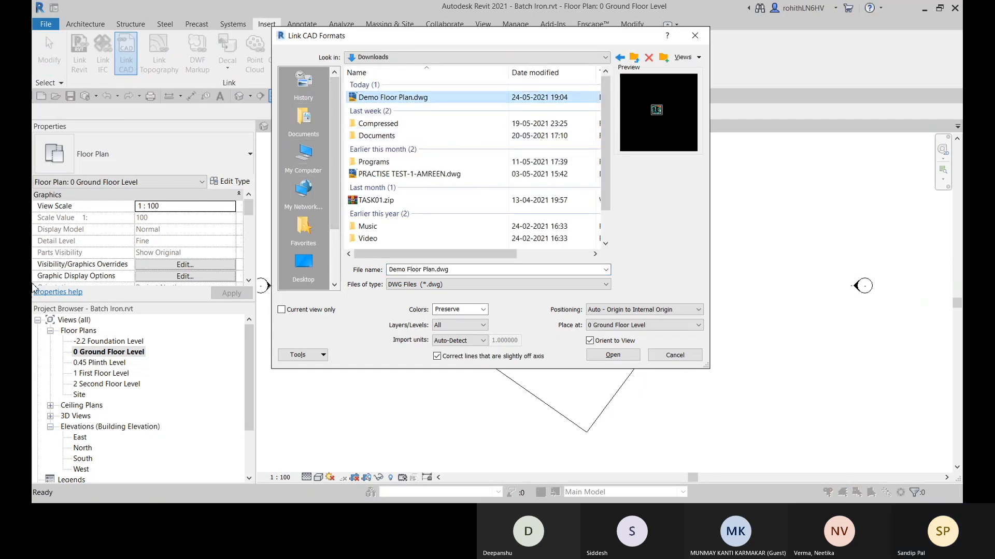
{"action": "left_click", "coordinate": [450, 344]}
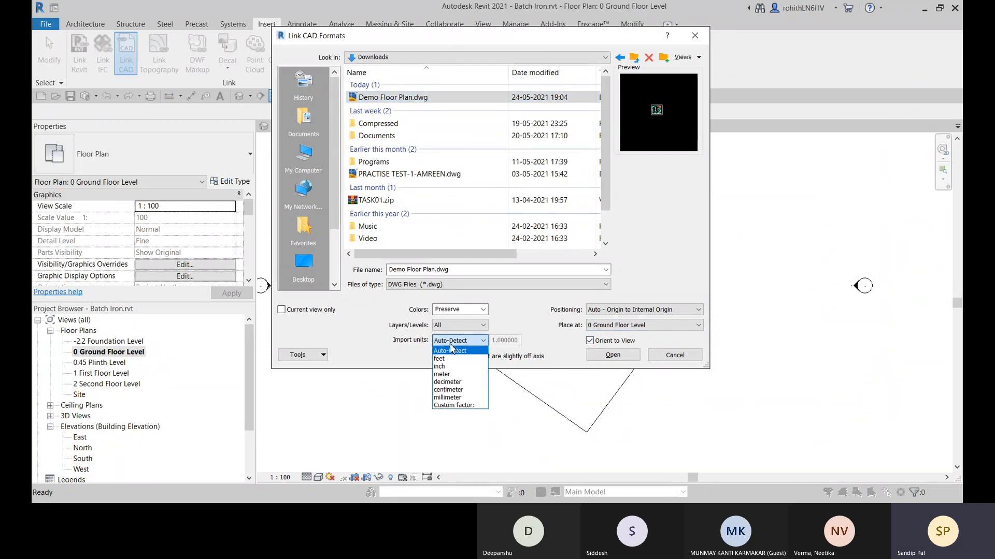
{"action": "left_click", "coordinate": [449, 398]}
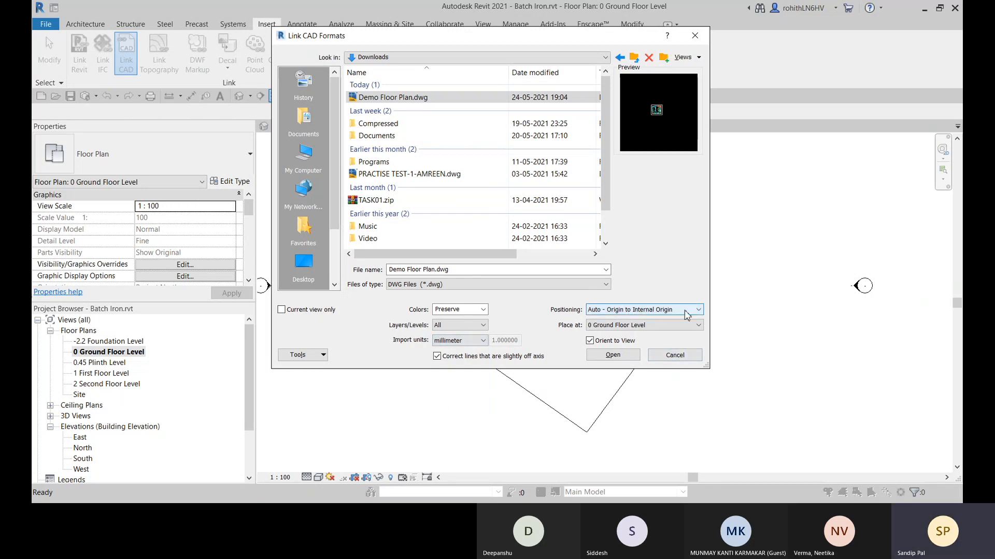
{"action": "left_click", "coordinate": [619, 358]}
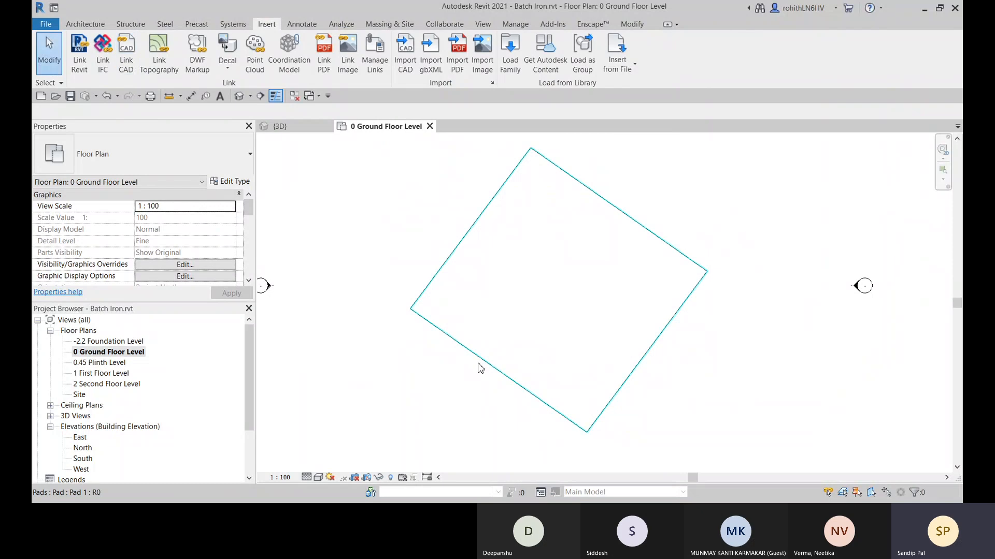
Select the linked Demo Floor Plan.dwg drawing and unpin it so its position can be changed.
{"action": "scroll", "coordinate": [566, 366], "scroll_direction": "down", "scroll_amount": 6}
{"action": "scroll", "coordinate": [591, 370], "scroll_direction": "down", "scroll_amount": 3}
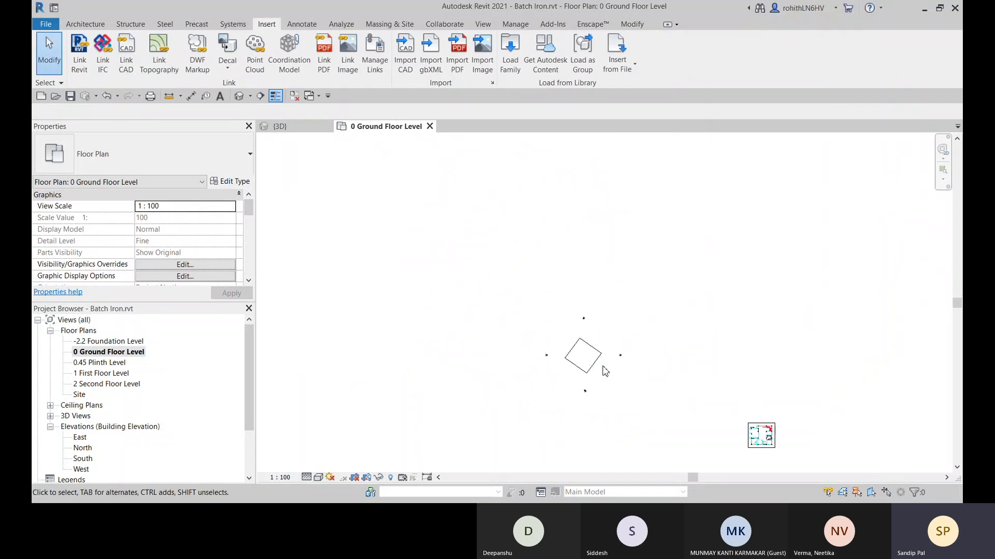
{"action": "scroll", "coordinate": [694, 399], "scroll_direction": "up", "scroll_amount": 2}
{"action": "scroll", "coordinate": [689, 388], "scroll_direction": "up", "scroll_amount": 1}
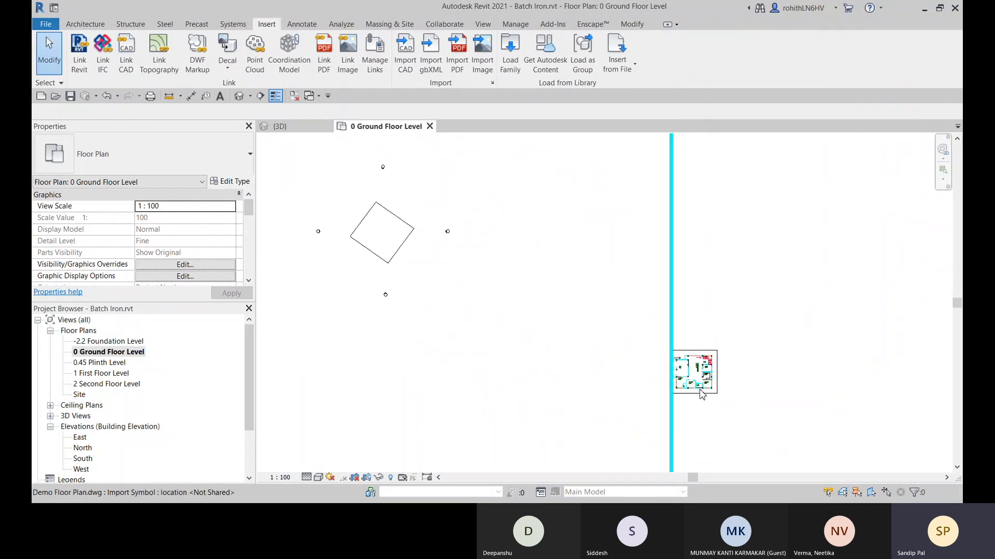
{"action": "left_click", "coordinate": [689, 388]}
{"action": "middle_click_drag", "start_coordinate": [712, 384], "coordinate": [691, 366]}
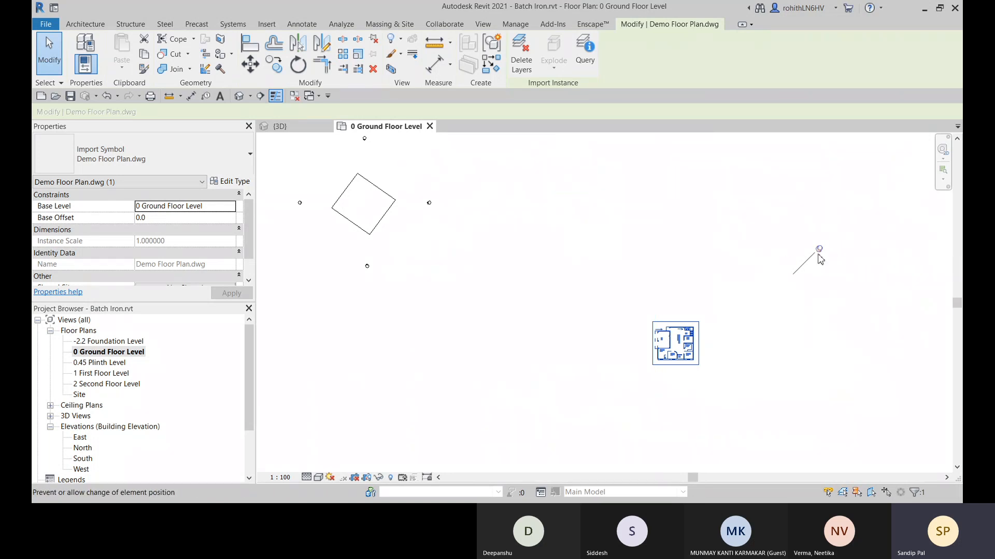
{"action": "middle_click_drag", "start_coordinate": [737, 338], "coordinate": [565, 338]}
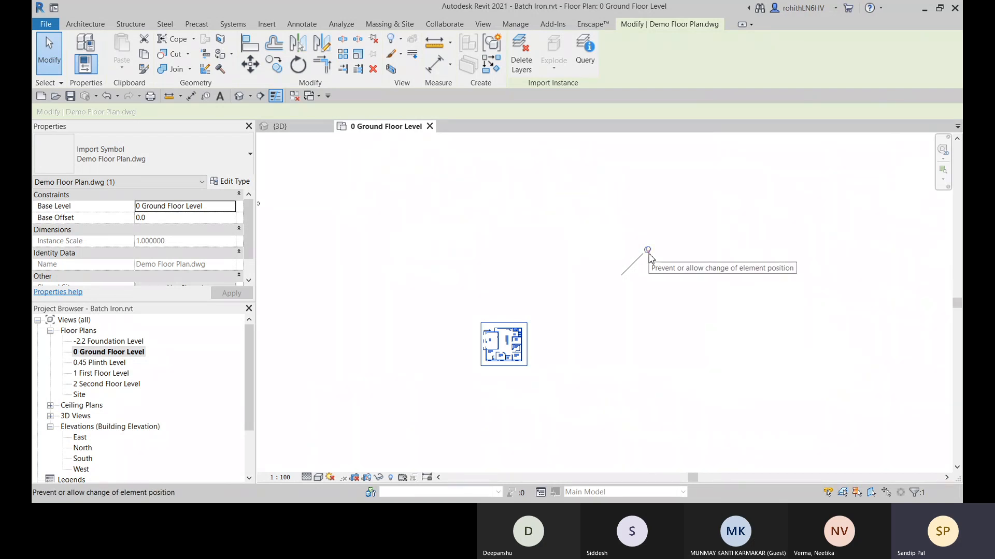
{"action": "left_click", "coordinate": [649, 253]}
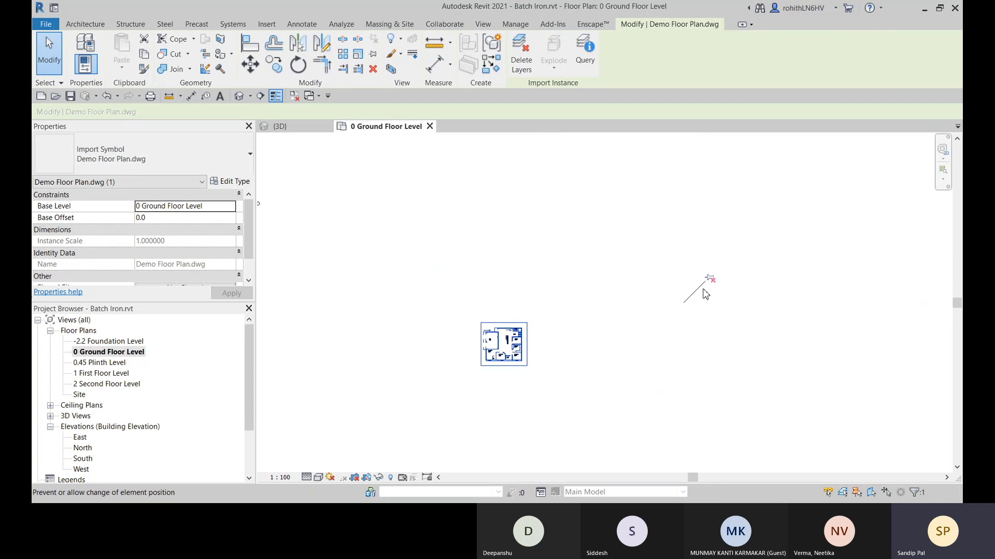
{"action": "scroll", "coordinate": [466, 369], "scroll_direction": "down", "scroll_amount": 2}
{"action": "middle_click_drag", "start_coordinate": [498, 378], "coordinate": [577, 358]}
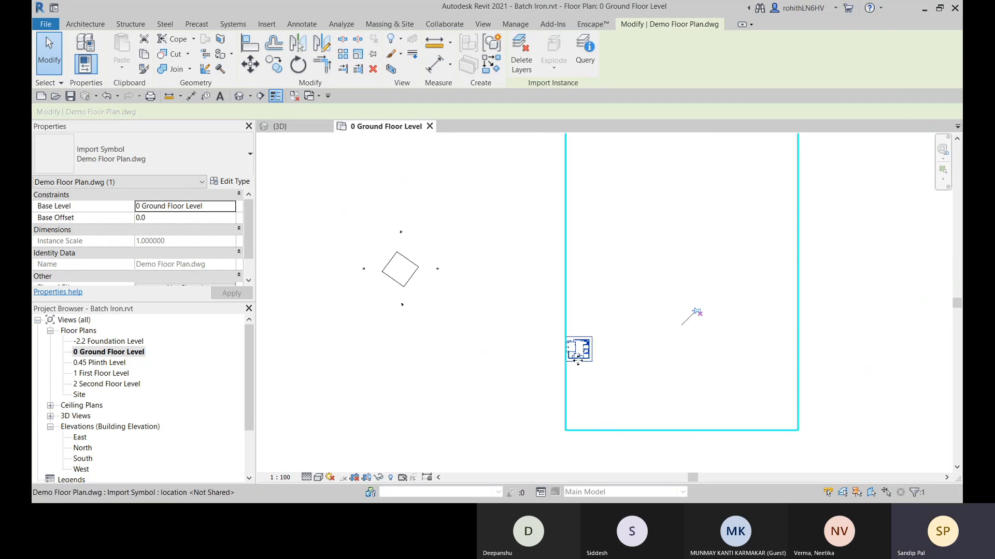
Move the linked Demo Floor Plan.dwg drawing from the toposurface's edge onto the rotated building pad and deselect it.
{"action": "left_click_drag", "start_coordinate": [579, 348], "coordinate": [407, 267]}
{"action": "scroll", "coordinate": [393, 270], "scroll_direction": "up", "scroll_amount": 6}
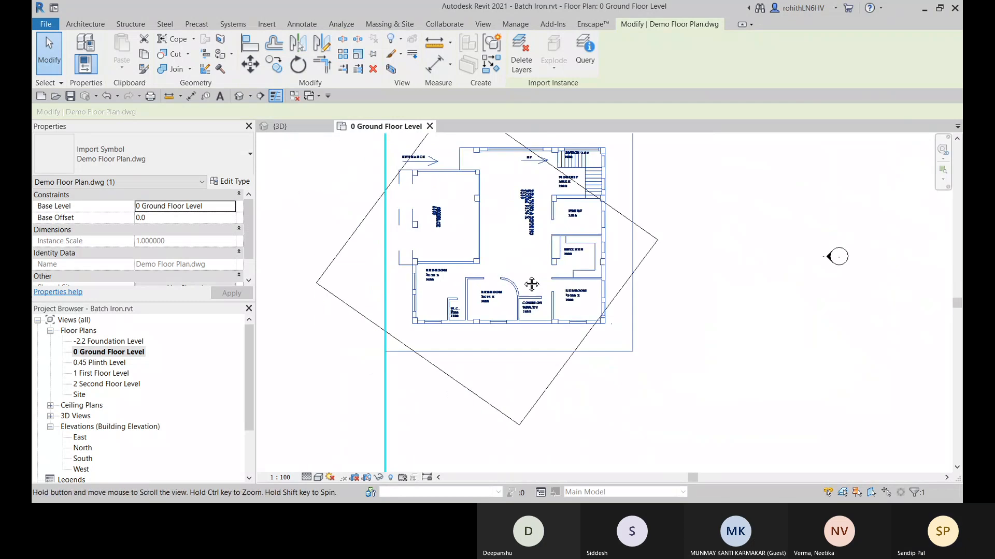
{"action": "scroll", "coordinate": [400, 348], "scroll_direction": "down", "scroll_amount": 1}
{"action": "left_click", "coordinate": [319, 390]}
{"action": "middle_click_drag", "start_coordinate": [348, 331], "coordinate": [499, 323]}
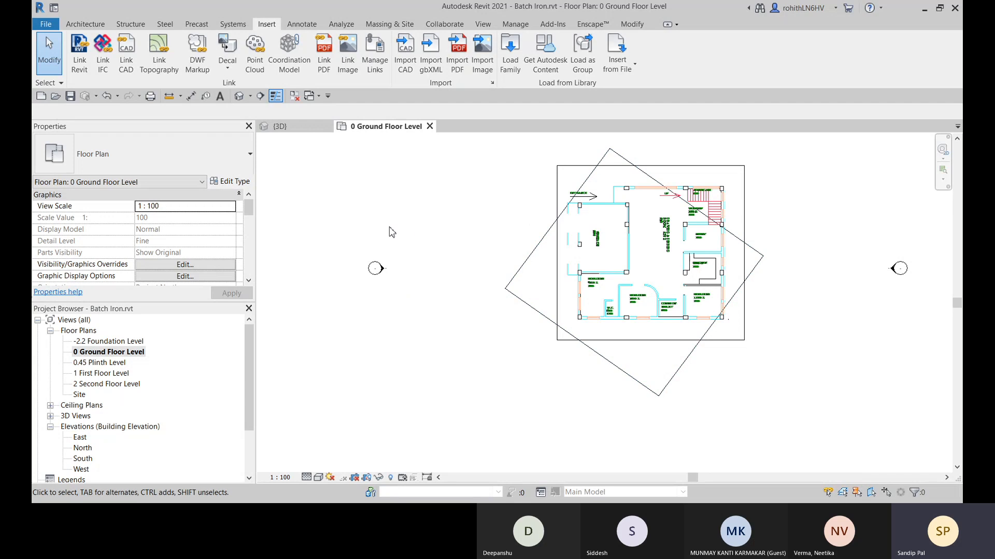
Open the keyboard shortcut settings, search the commands for "ali", and select the Align command's existing AL shortcut.
{"action": "left_click", "coordinate": [633, 24]}
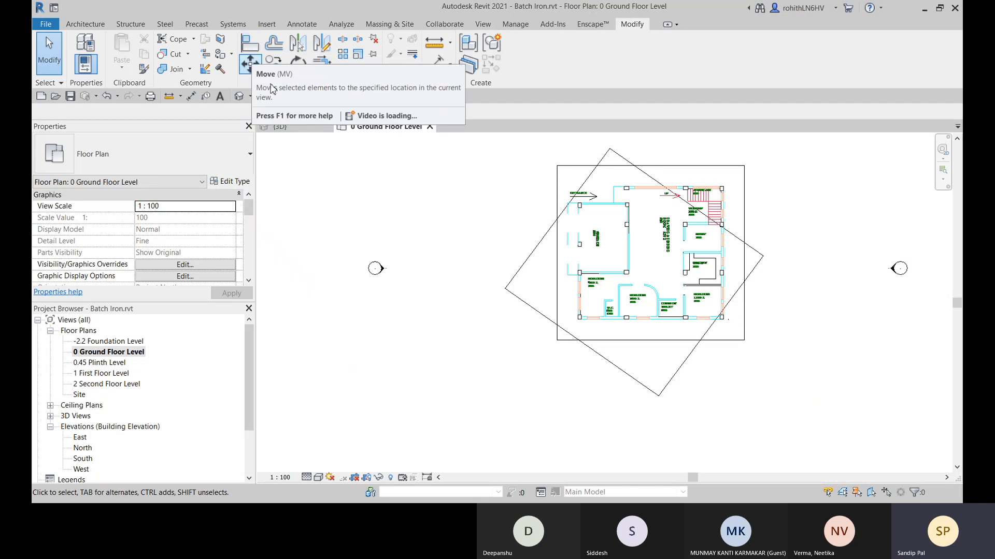
{"action": "key", "text": "k"}
{"action": "key", "text": "s"}
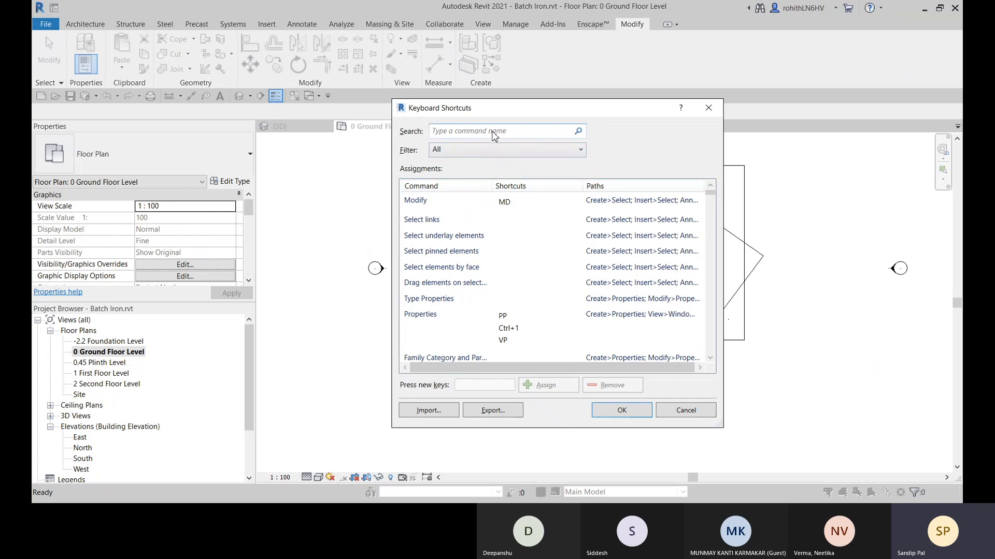
{"action": "type", "text": "al"}
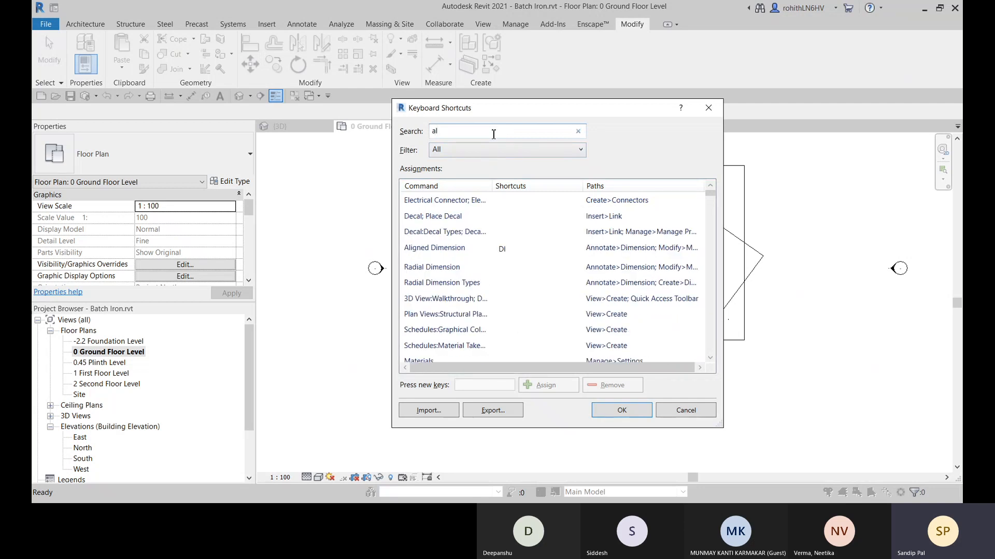
{"action": "type", "text": "i"}
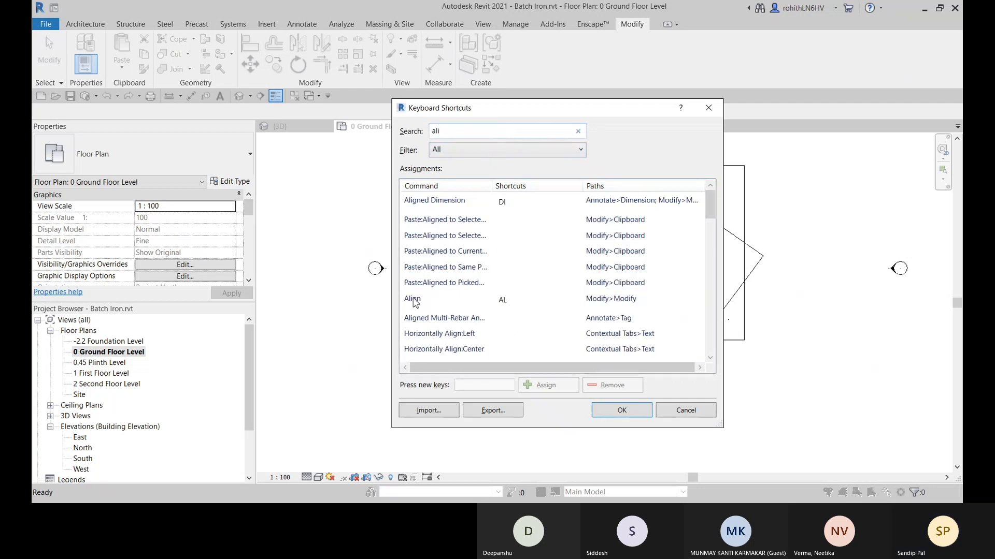
{"action": "left_click", "coordinate": [440, 306]}
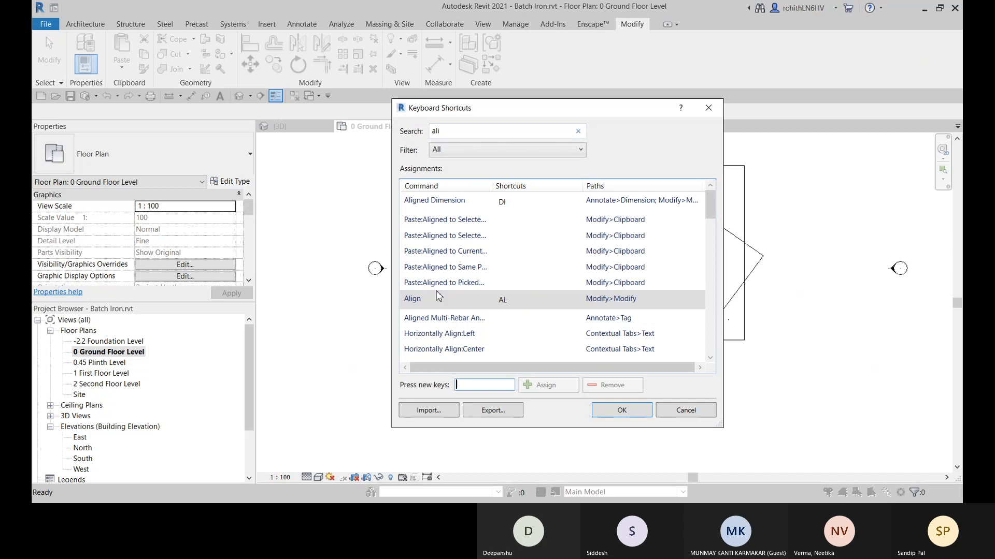
{"action": "left_click", "coordinate": [501, 301]}
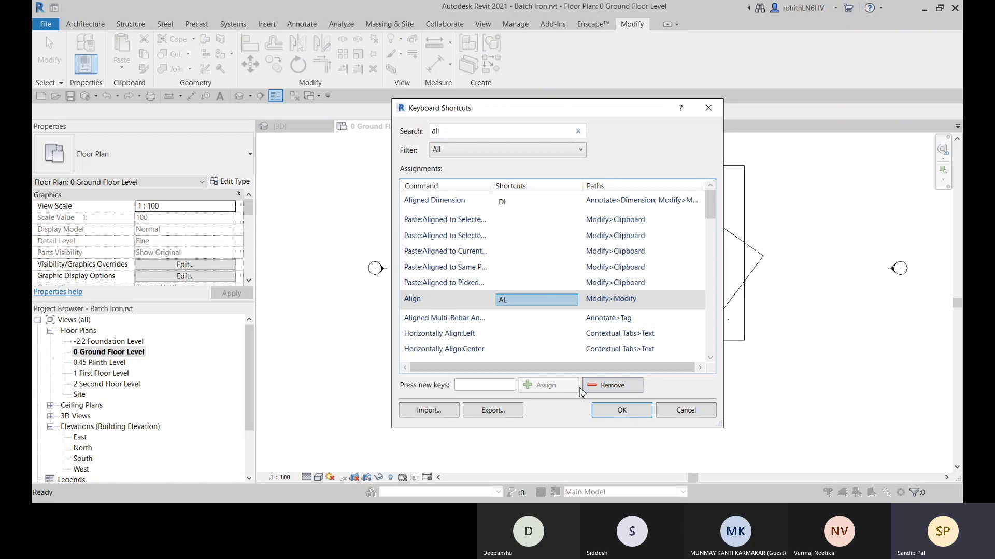
{"action": "left_click", "coordinate": [483, 386]}
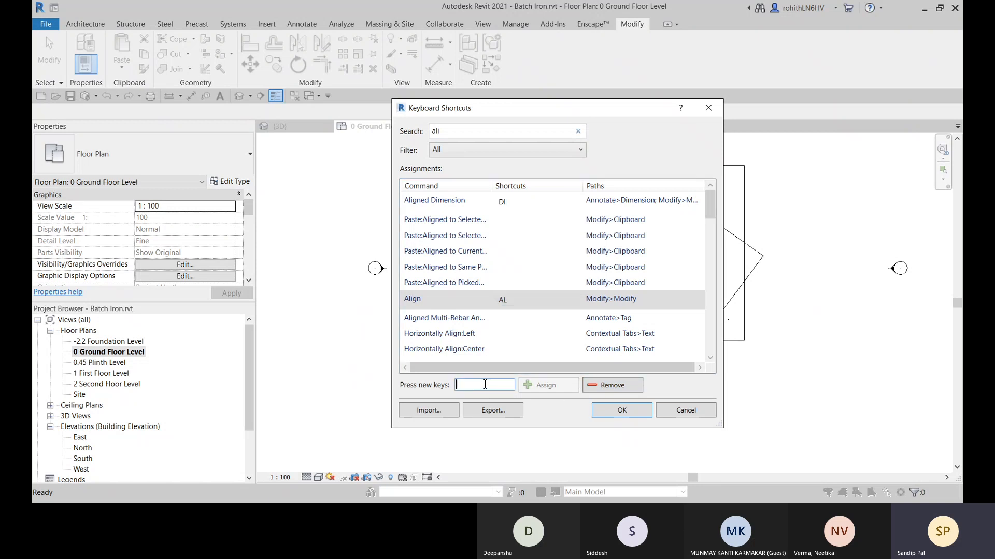
{"action": "key", "text": "shift+a"}
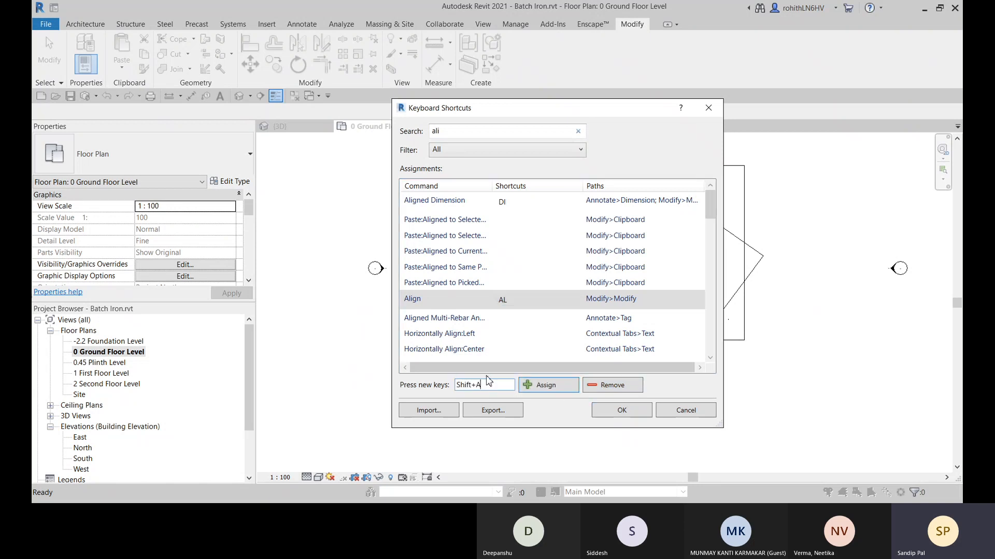
{"action": "key", "text": "a"}
{"action": "key", "text": "a"}
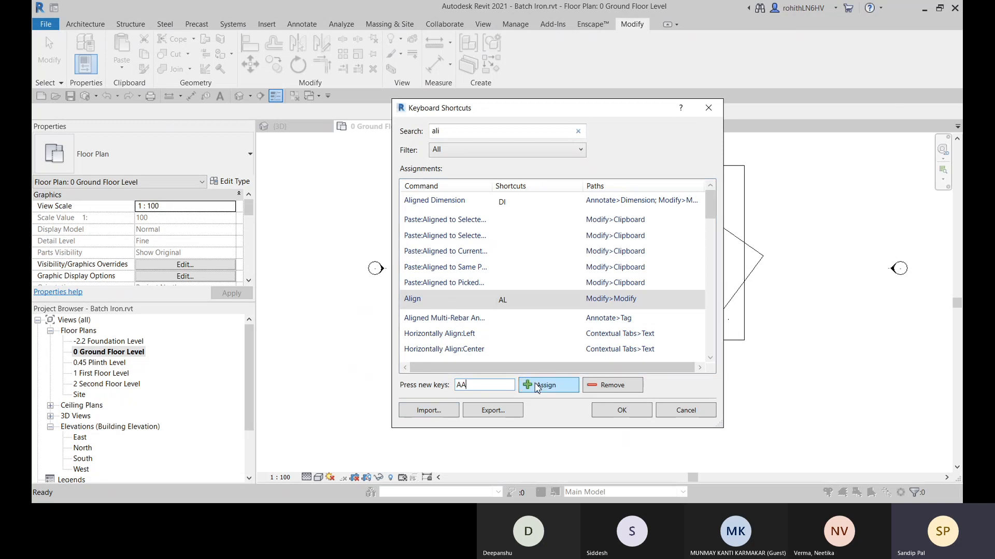
{"action": "left_click", "coordinate": [541, 385]}
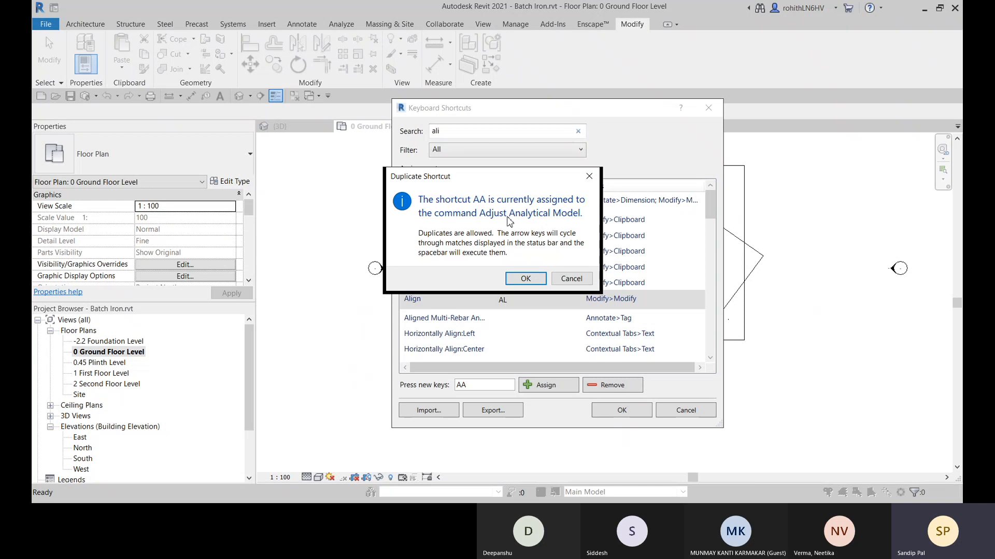
{"action": "left_click", "coordinate": [570, 279]}
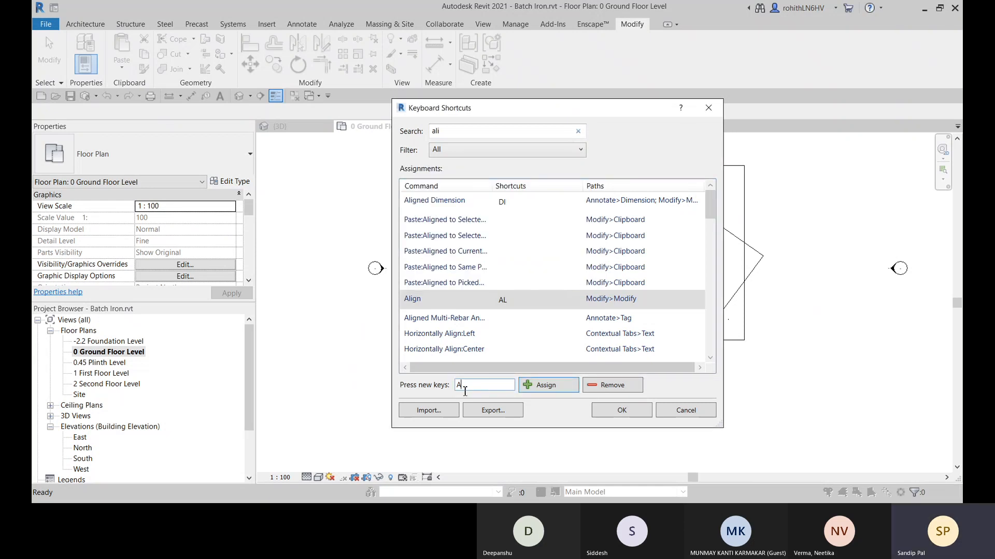
Assign A as an additional shortcut for the Align command and save the keyboard shortcut settings.
{"action": "left_click", "coordinate": [542, 391]}
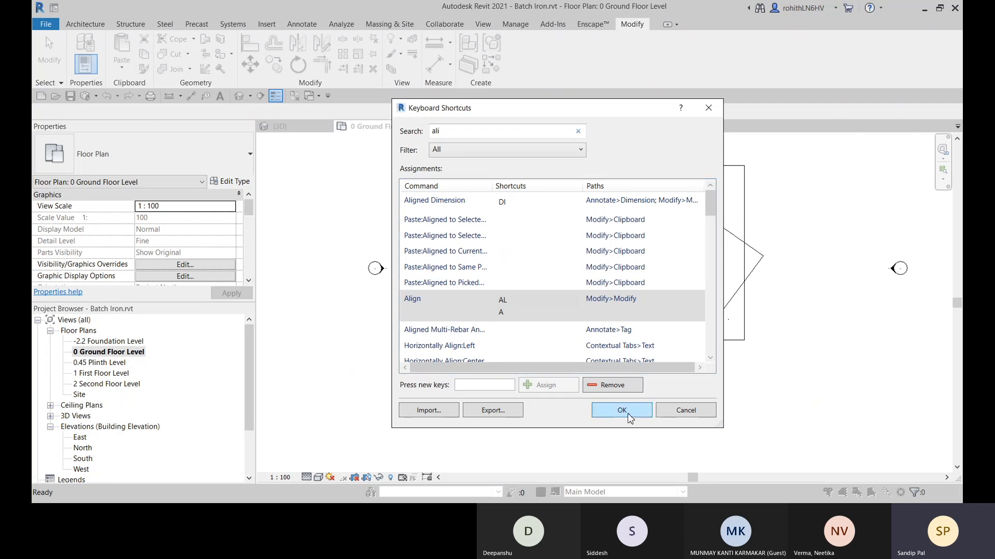
{"action": "left_click", "coordinate": [612, 412]}
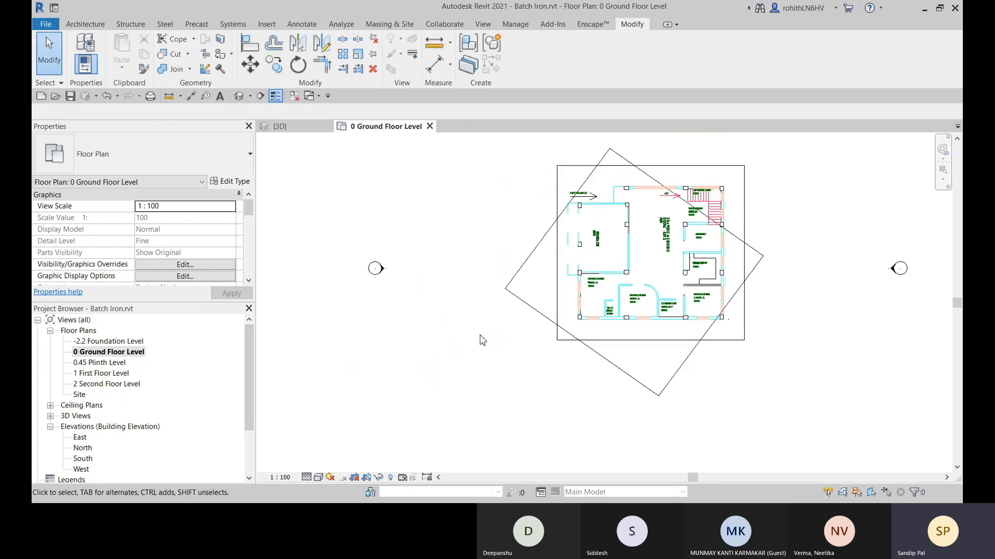
Align the linked drawing's left and top boundary lines with the building pad's upper-left and upper-right edges.
{"action": "left_click", "coordinate": [250, 44]}
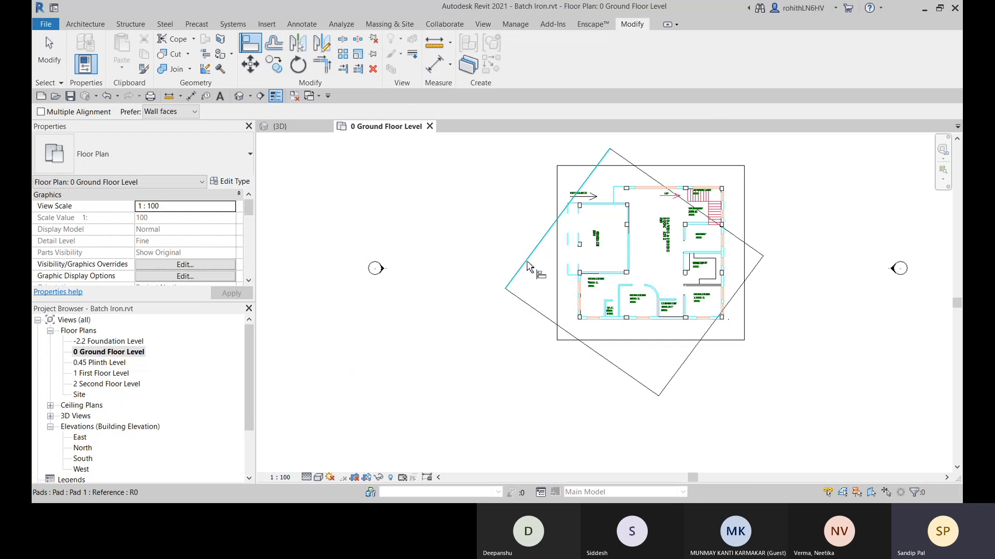
{"action": "middle_click", "coordinate": [538, 282]}
{"action": "middle_click_drag", "start_coordinate": [538, 282], "coordinate": [548, 290]}
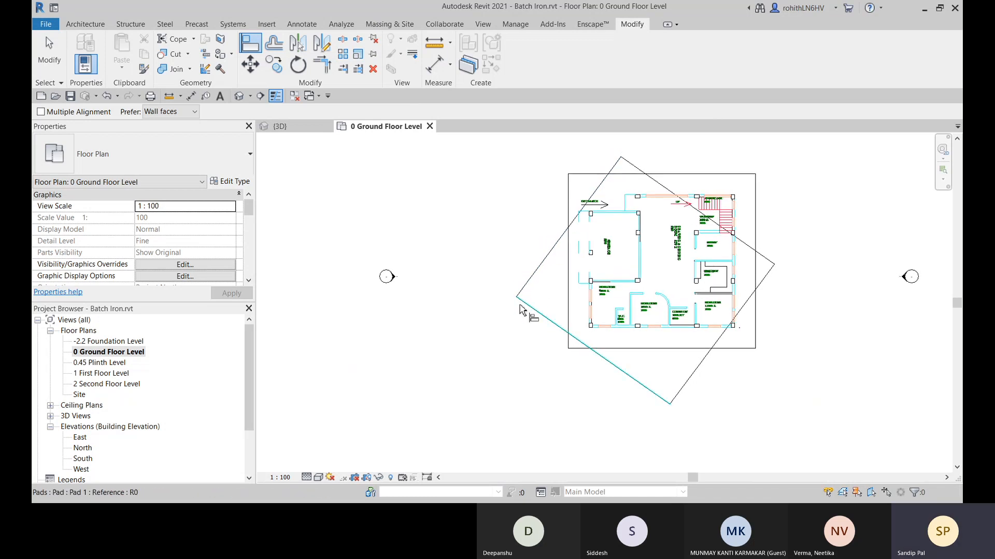
{"action": "left_click", "coordinate": [534, 276]}
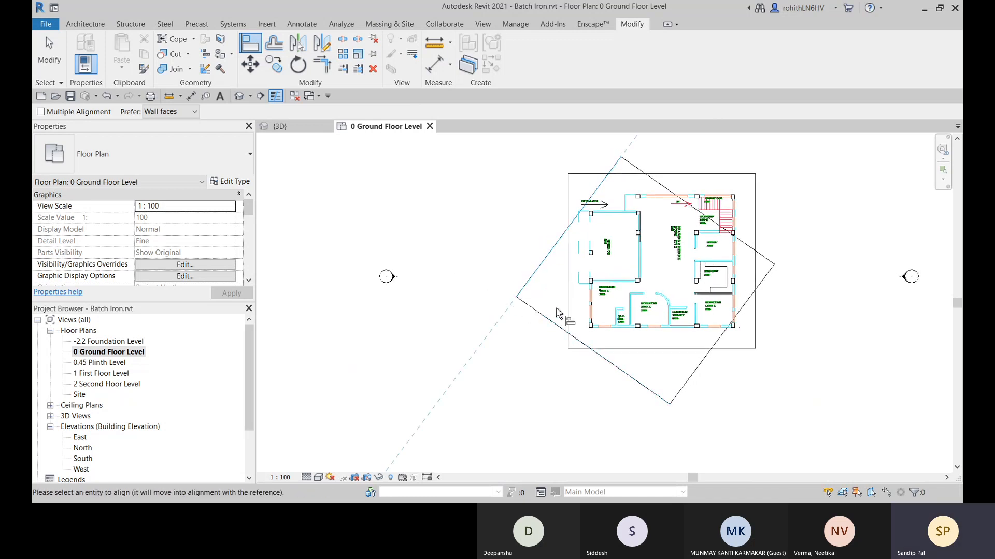
{"action": "left_click", "coordinate": [567, 289]}
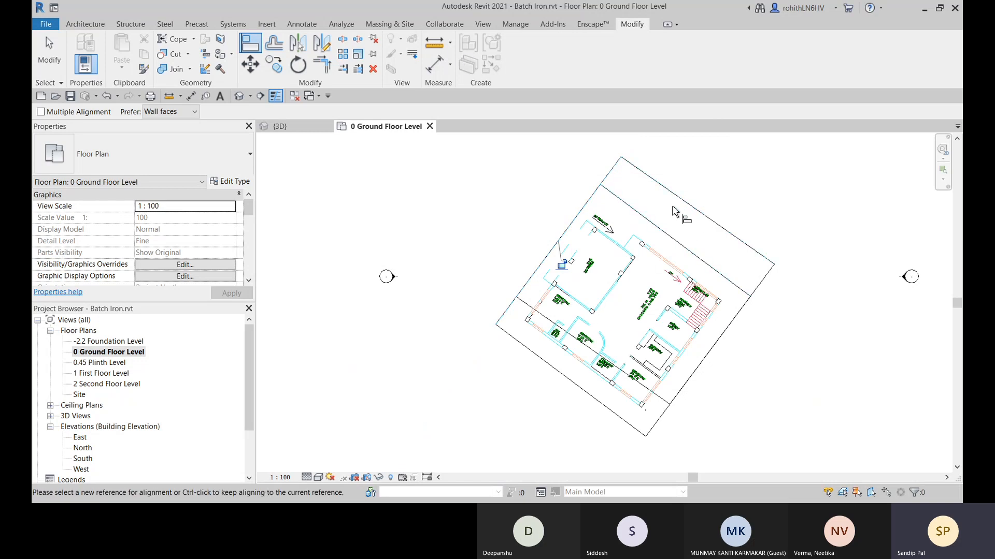
{"action": "left_click", "coordinate": [693, 208]}
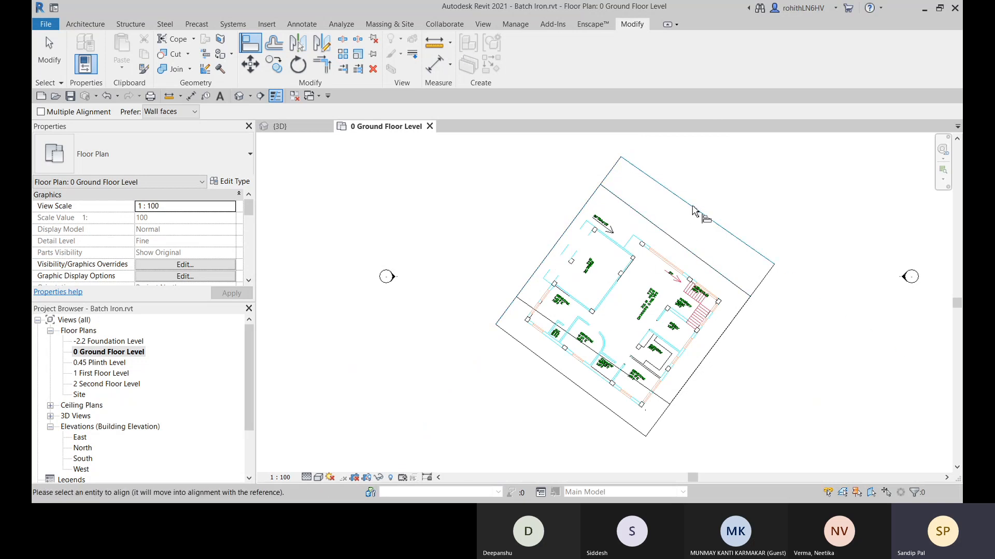
{"action": "left_click", "coordinate": [673, 245]}
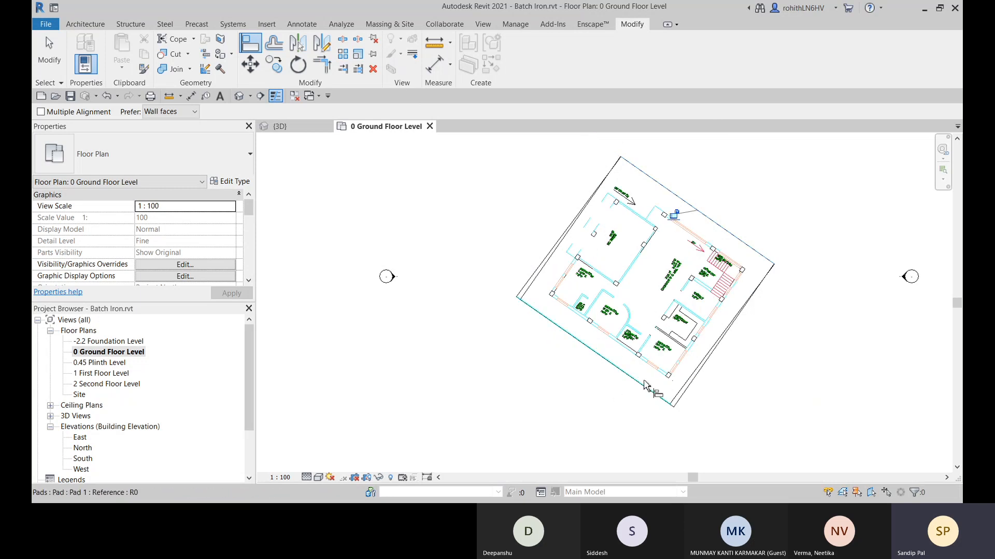
Realign the linked drawing's upper-left boundary line with the building pad's upper-left edge at the corner near the entrance, and finish aligning.
{"action": "scroll", "coordinate": [785, 280], "scroll_direction": "up", "scroll_amount": 1}
{"action": "middle_click_drag", "start_coordinate": [768, 291], "coordinate": [810, 284]}
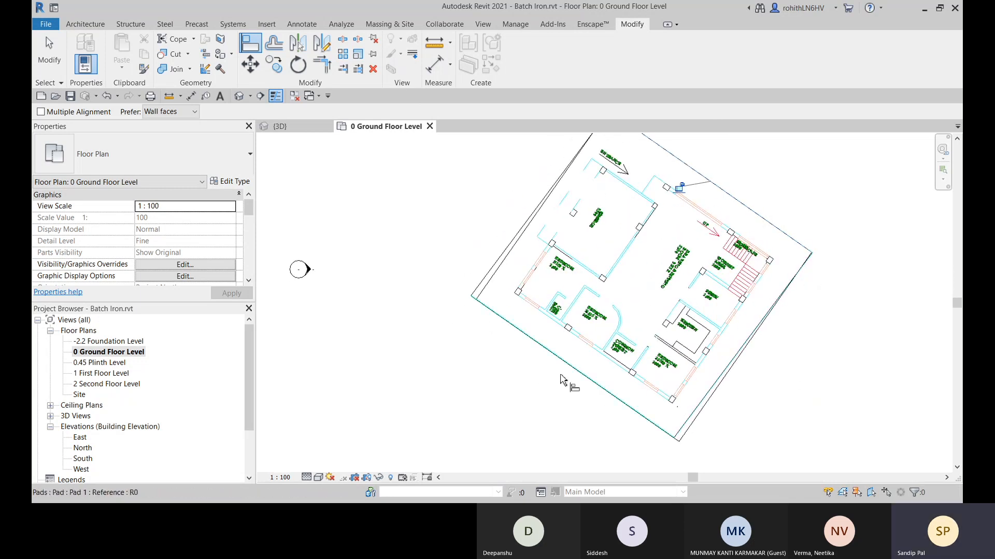
{"action": "middle_click_drag", "start_coordinate": [492, 360], "coordinate": [569, 400]}
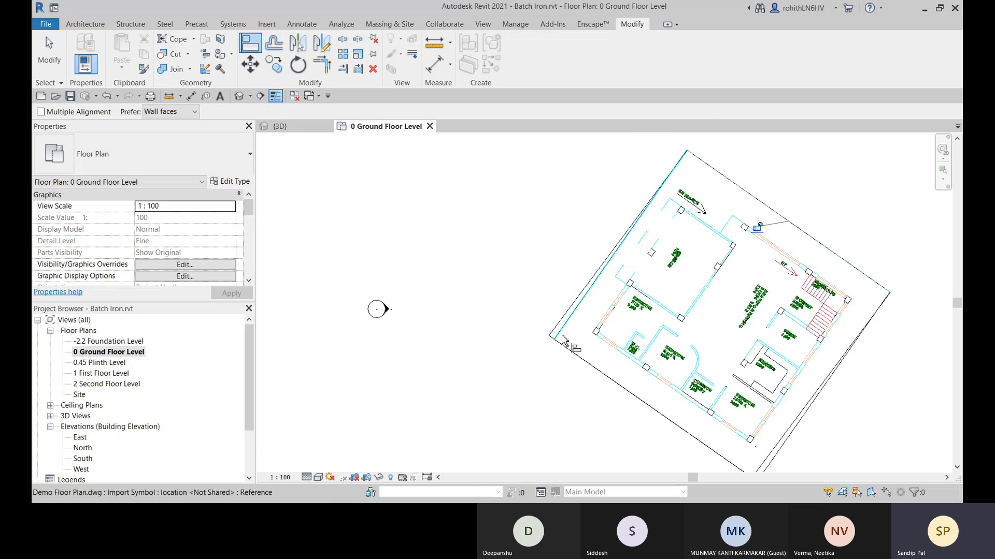
{"action": "scroll", "coordinate": [563, 341], "scroll_direction": "up", "scroll_amount": 1}
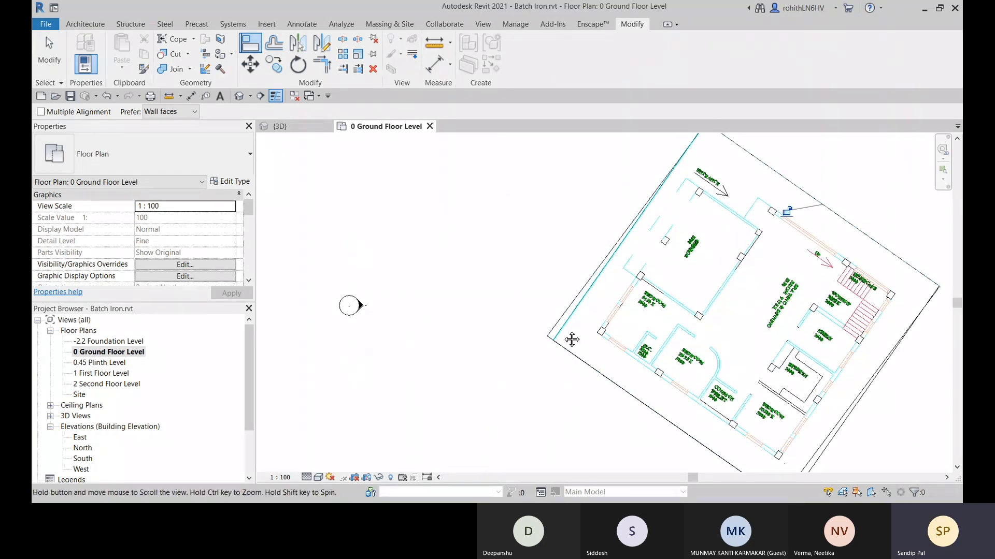
{"action": "middle_click_drag", "start_coordinate": [570, 335], "coordinate": [480, 294]}
{"action": "middle_click_drag", "start_coordinate": [699, 449], "coordinate": [690, 444]}
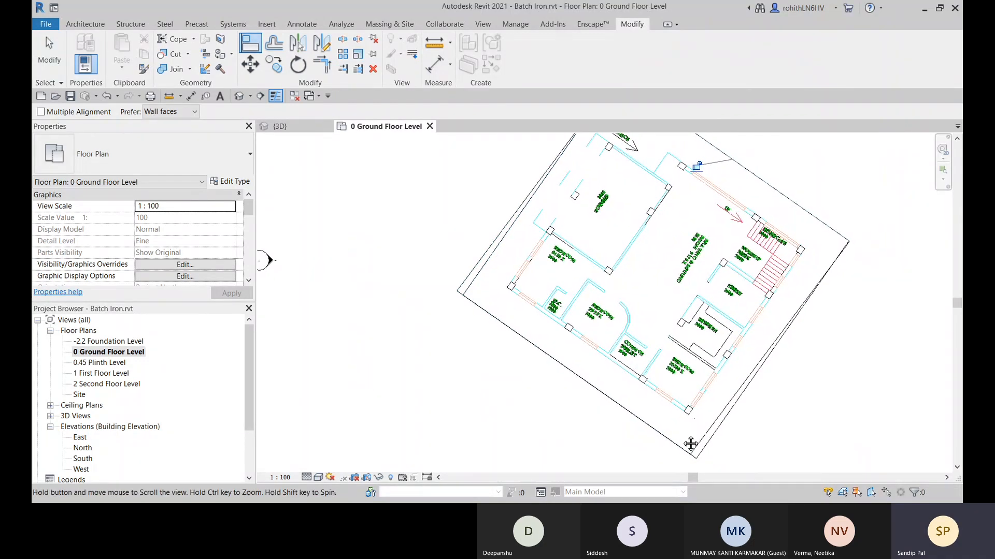
{"action": "scroll", "coordinate": [776, 358], "scroll_direction": "down", "scroll_amount": 1}
{"action": "middle_click_drag", "start_coordinate": [639, 133], "coordinate": [652, 177]}
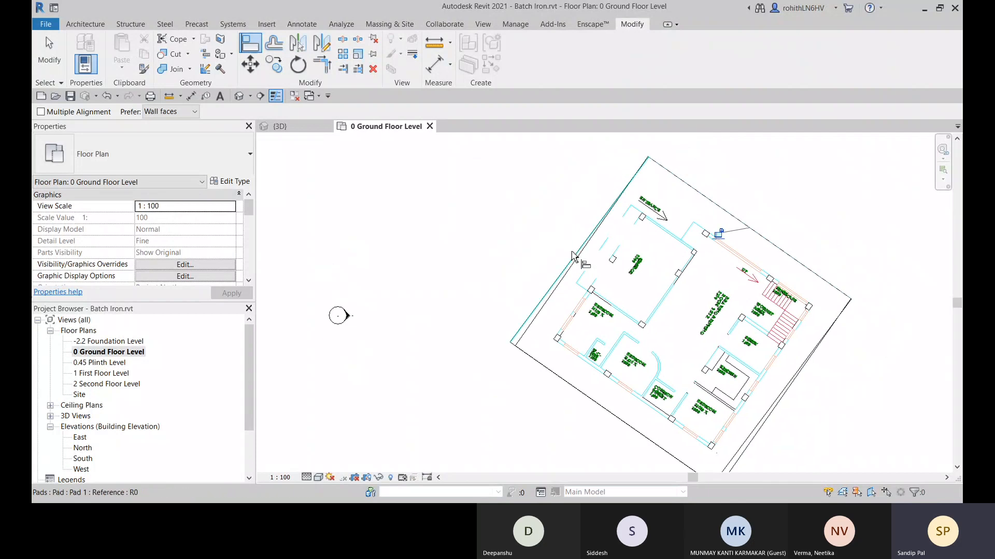
{"action": "scroll", "coordinate": [651, 177], "scroll_direction": "up", "scroll_amount": 5}
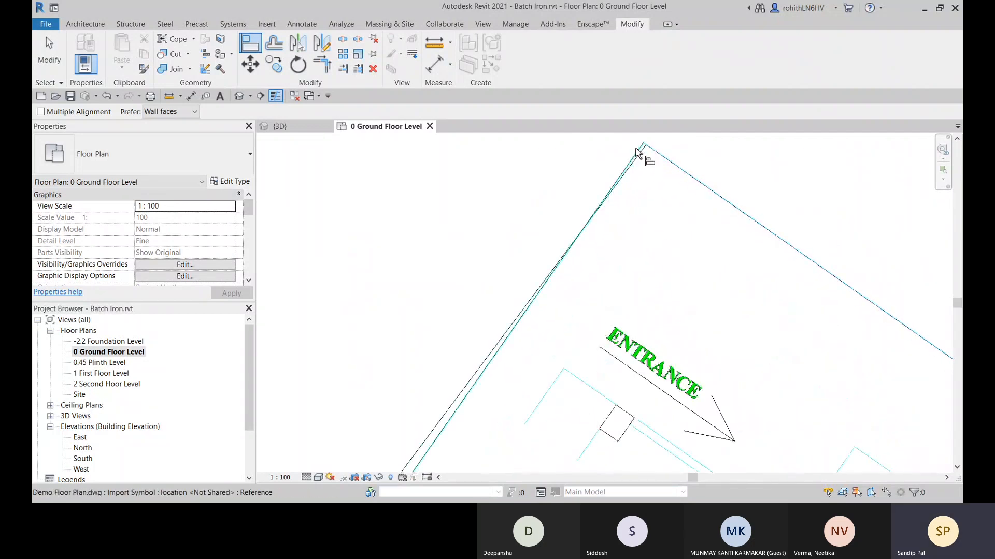
{"action": "scroll", "coordinate": [643, 152], "scroll_direction": "up", "scroll_amount": 3}
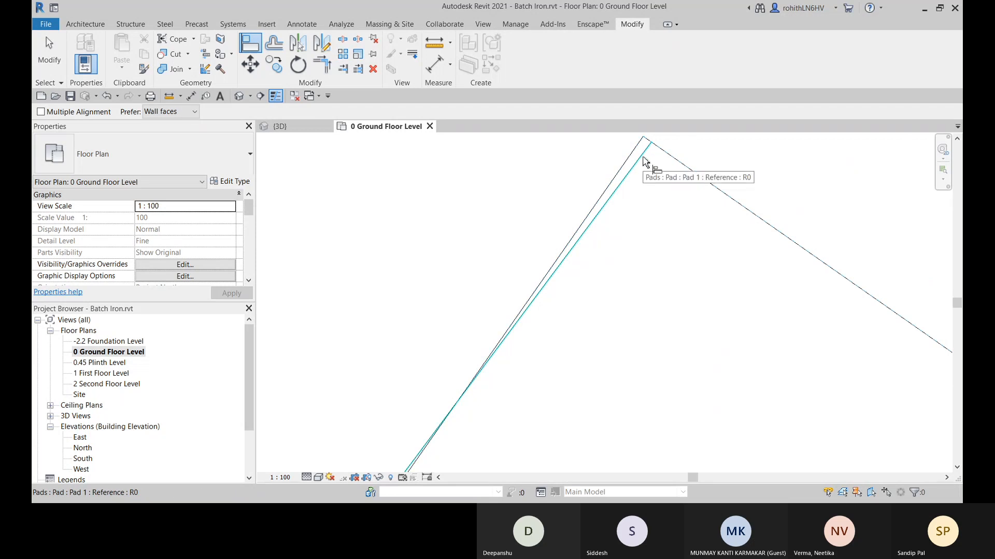
{"action": "left_click", "coordinate": [645, 161]}
{"action": "left_click", "coordinate": [641, 152]}
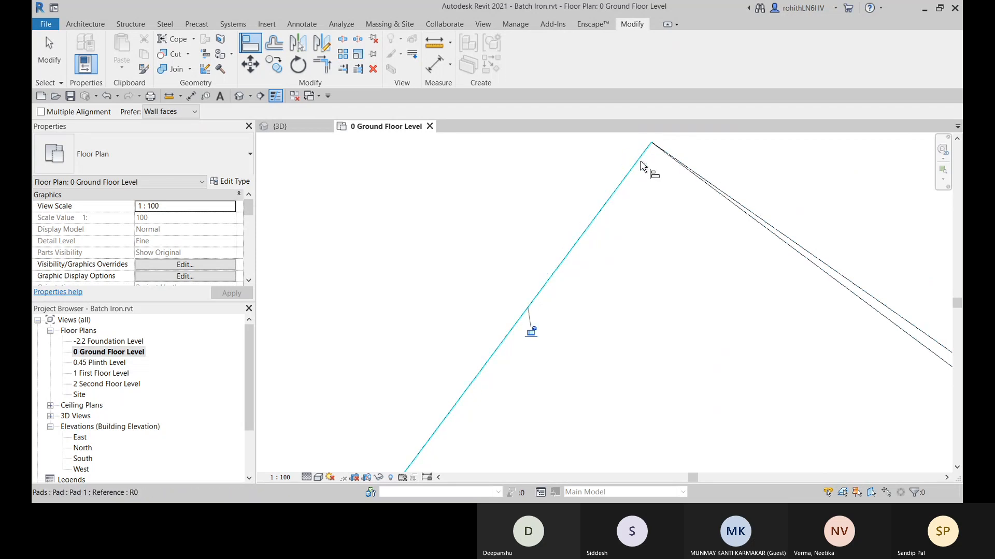
{"action": "scroll", "coordinate": [664, 172], "scroll_direction": "down", "scroll_amount": 5}
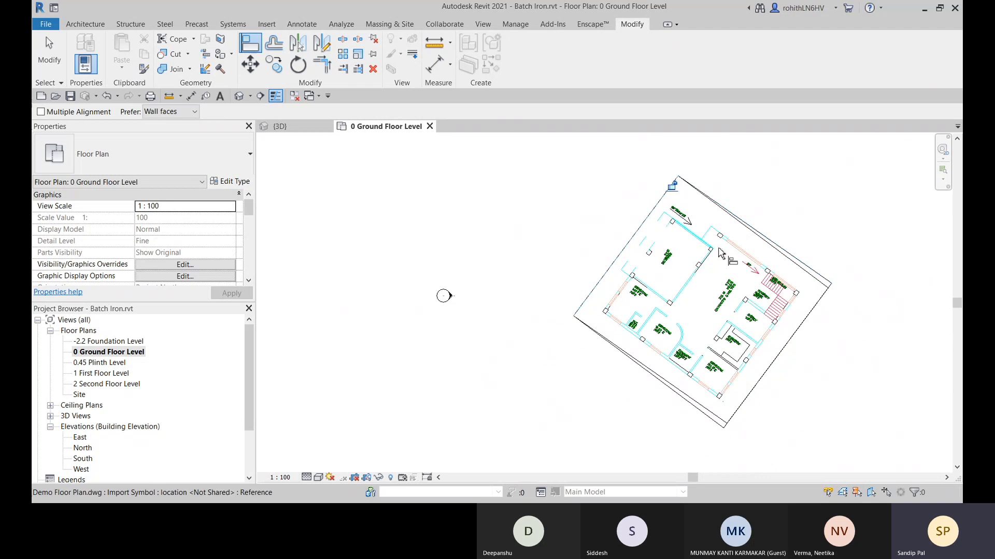
{"action": "scroll", "coordinate": [681, 377], "scroll_direction": "up", "scroll_amount": 2}
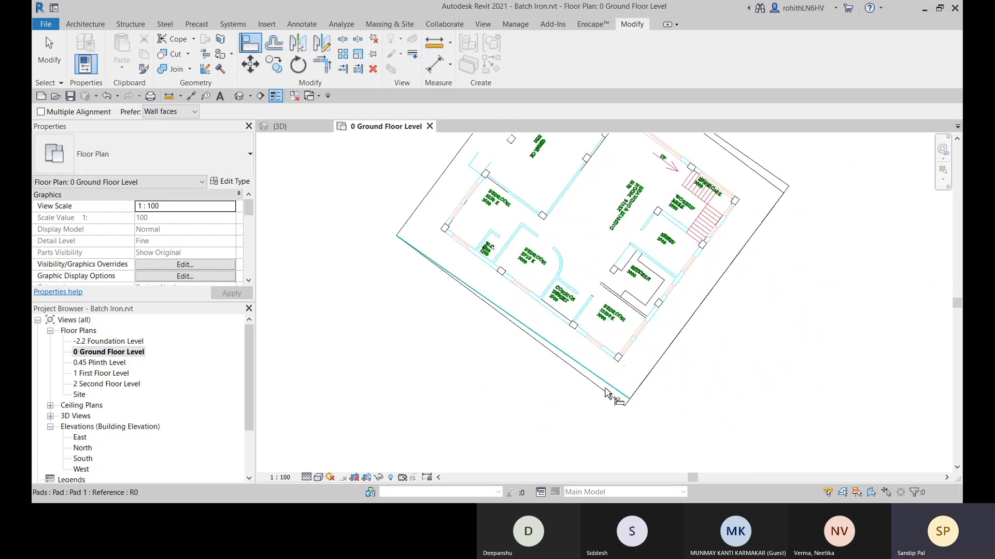
{"action": "key", "text": "Escape"}
{"action": "scroll", "coordinate": [599, 396], "scroll_direction": "down", "scroll_amount": 6}
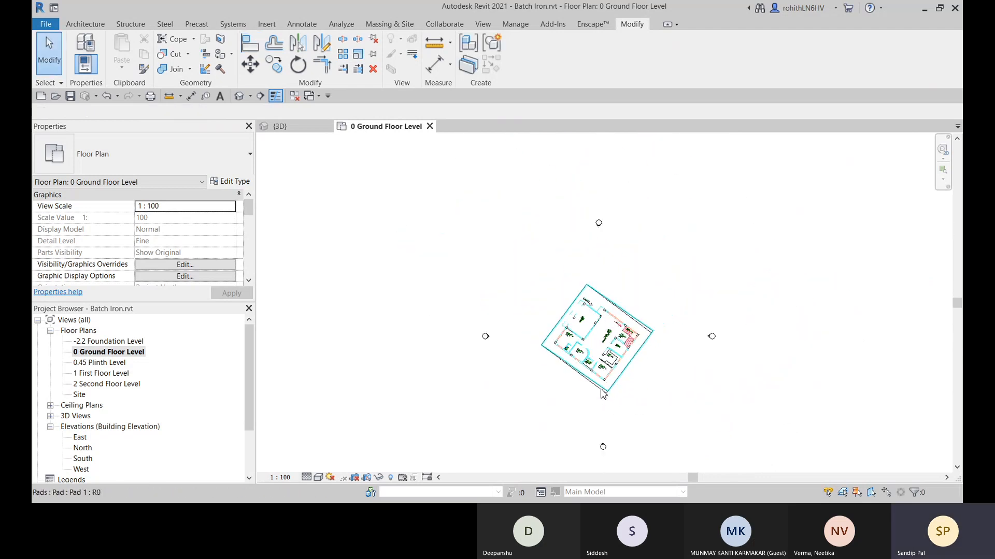
{"action": "scroll", "coordinate": [607, 390], "scroll_direction": "up", "scroll_amount": 8}
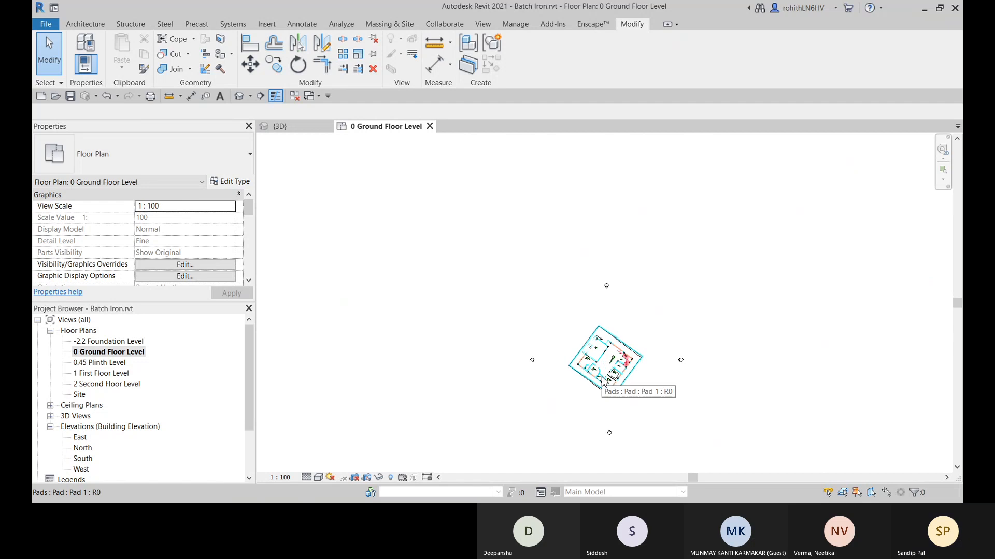
{"action": "scroll", "coordinate": [528, 305], "scroll_direction": "down", "scroll_amount": 1}
{"action": "middle_click_drag", "start_coordinate": [546, 318], "coordinate": [505, 298]}
{"action": "middle_click_drag", "start_coordinate": [571, 378], "coordinate": [598, 389]}
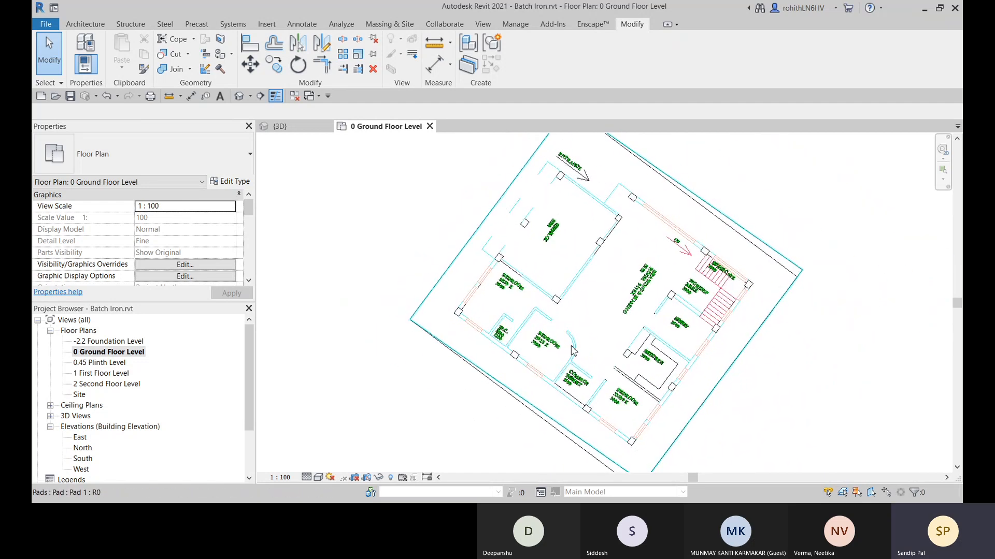
{"action": "scroll", "coordinate": [524, 304], "scroll_direction": "down", "scroll_amount": 2}
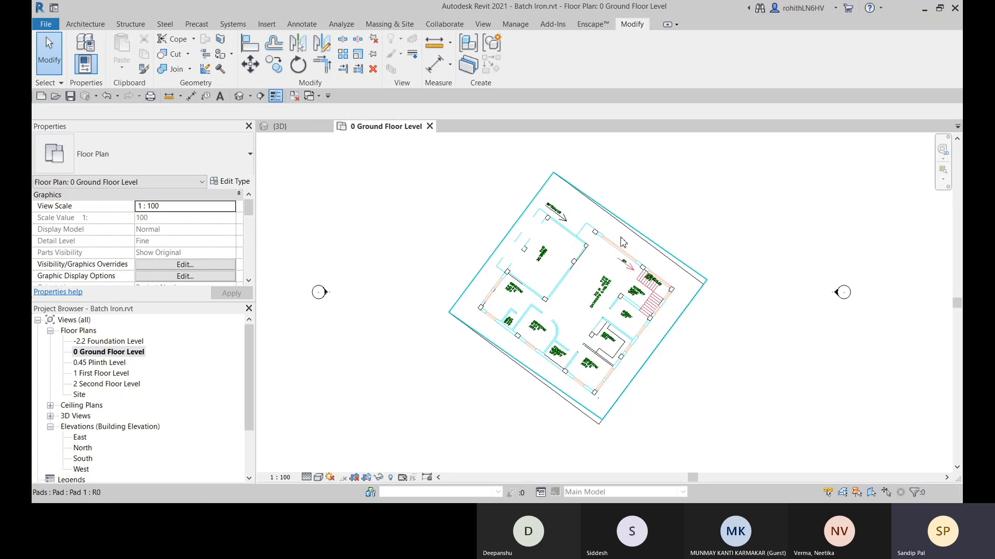
{"action": "middle_click_drag", "start_coordinate": [666, 409], "coordinate": [672, 406]}
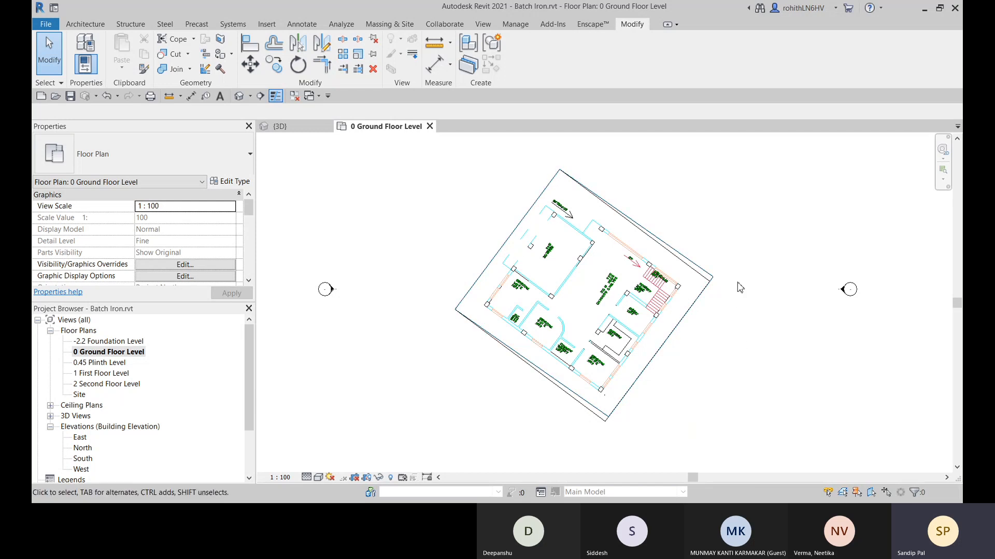
{"action": "scroll", "coordinate": [729, 281], "scroll_direction": "down", "scroll_amount": 3}
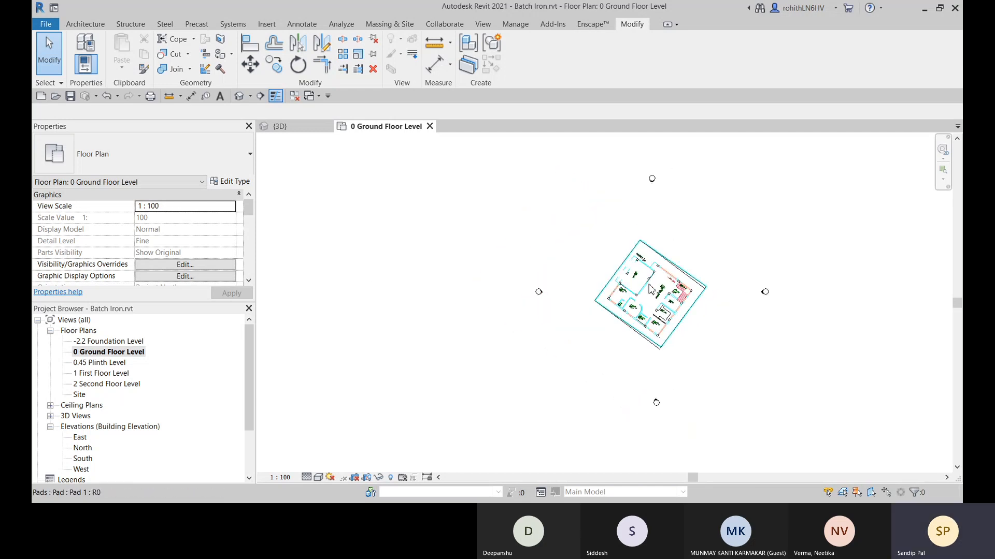
{"action": "scroll", "coordinate": [702, 230], "scroll_direction": "up", "scroll_amount": 2}
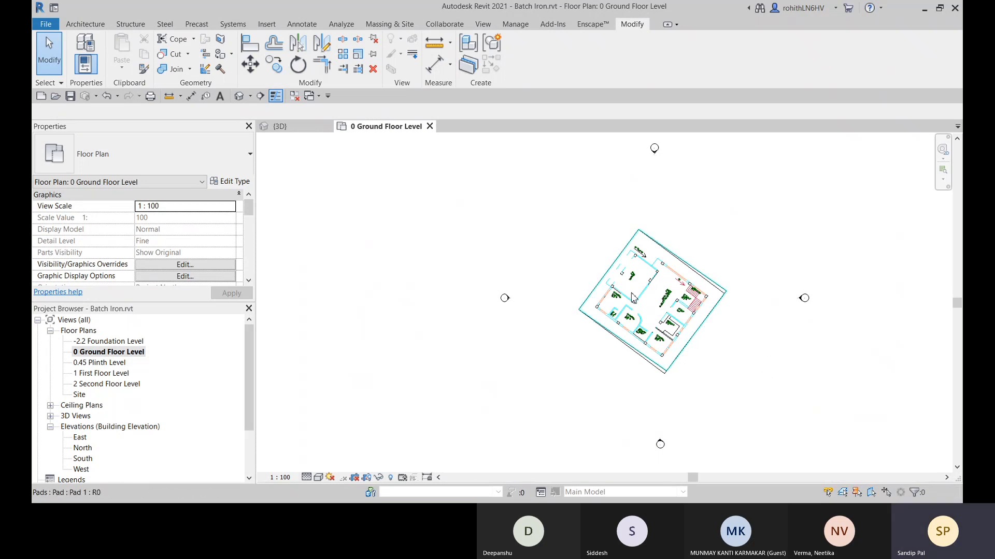
{"action": "scroll", "coordinate": [707, 334], "scroll_direction": "up", "scroll_amount": 1}
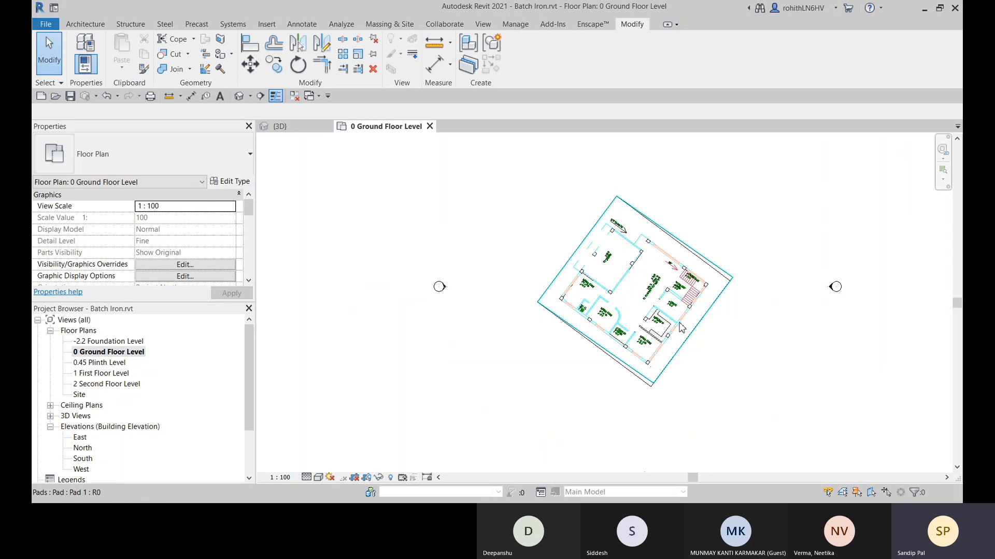
{"action": "scroll", "coordinate": [604, 255], "scroll_direction": "down", "scroll_amount": 1}
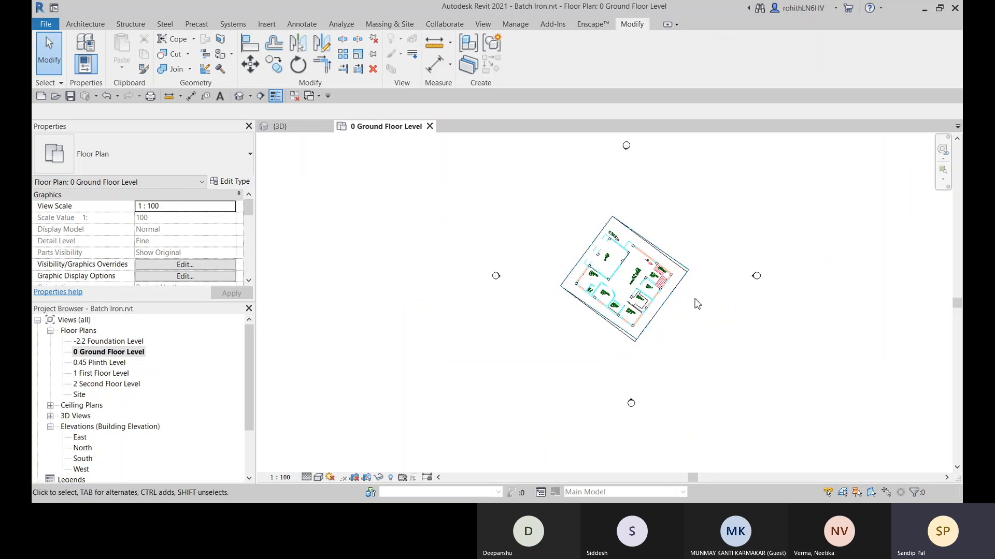
{"action": "scroll", "coordinate": [697, 304], "scroll_direction": "up", "scroll_amount": 2}
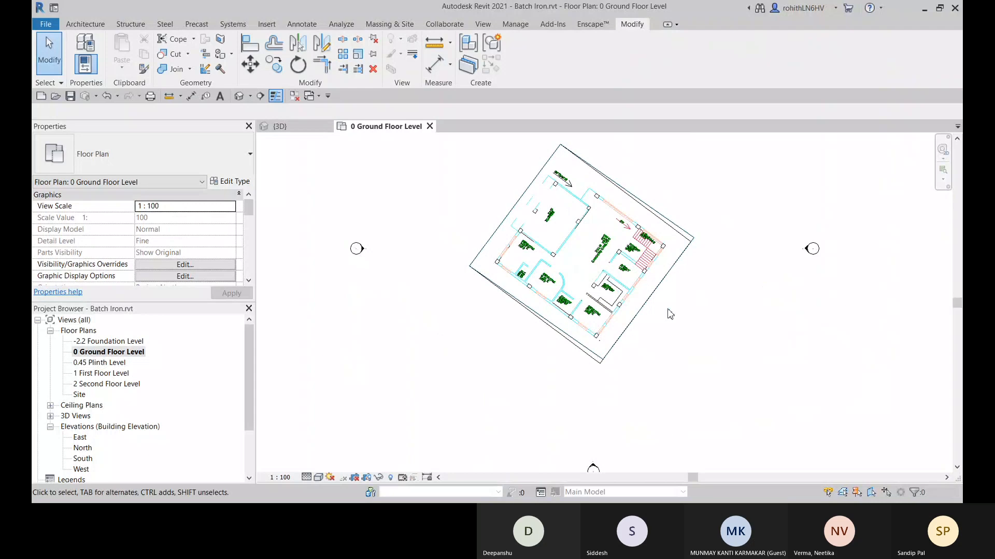
{"action": "middle_click_drag", "start_coordinate": [598, 308], "coordinate": [602, 354]}
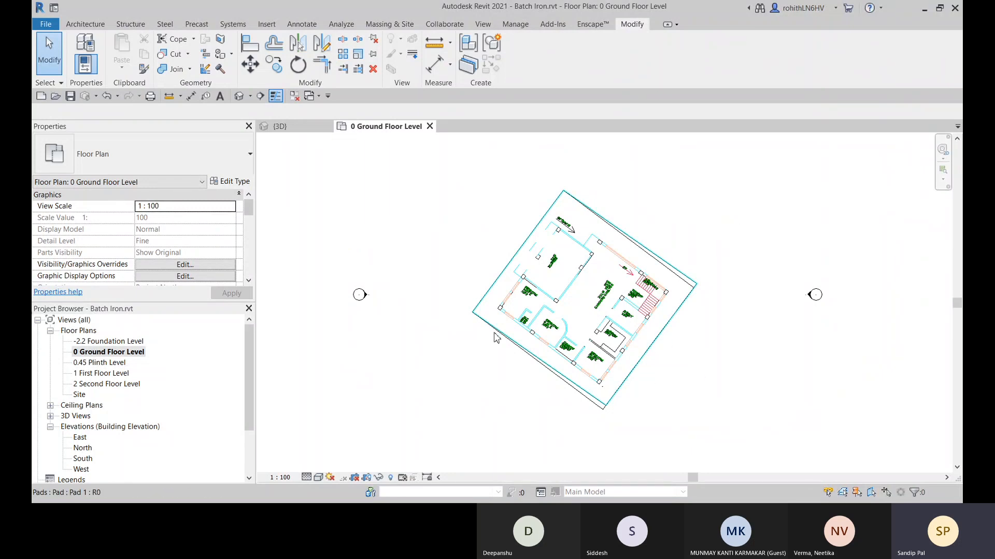
{"action": "left_click", "coordinate": [75, 26]}
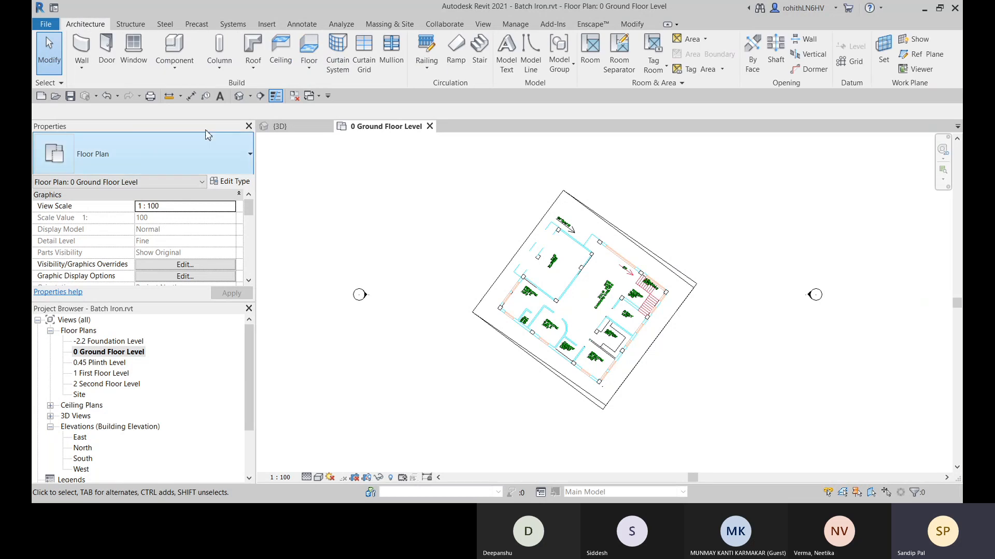
{"action": "left_click", "coordinate": [81, 46]}
{"action": "scroll", "coordinate": [642, 252], "scroll_direction": "up", "scroll_amount": 2}
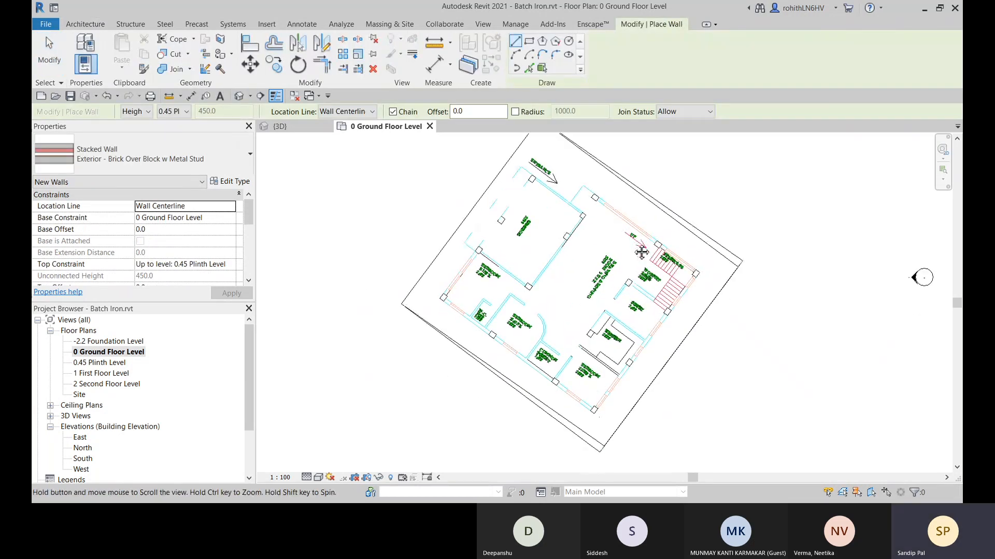
{"action": "middle_click_drag", "start_coordinate": [642, 252], "coordinate": [645, 244]}
{"action": "scroll", "coordinate": [582, 189], "scroll_direction": "up", "scroll_amount": 3}
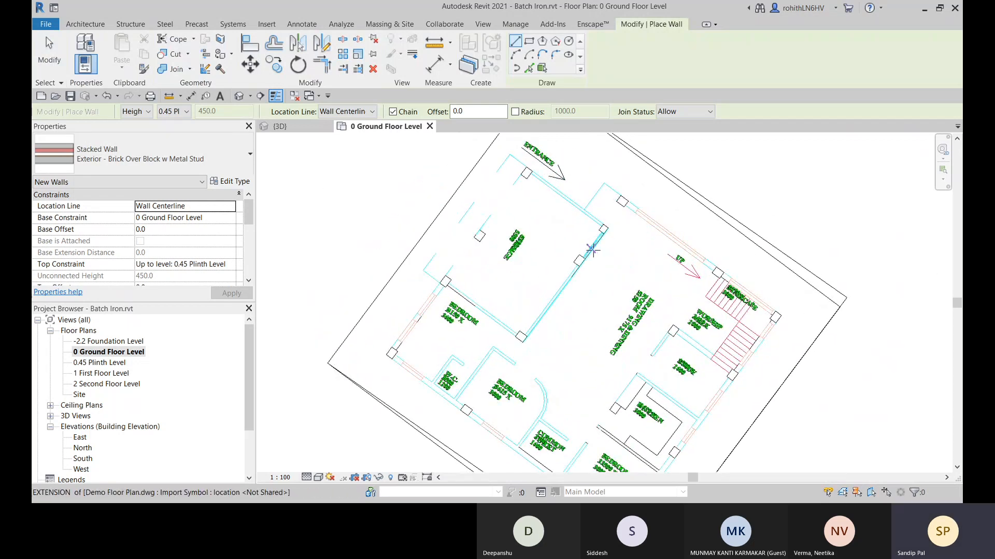
{"action": "scroll", "coordinate": [580, 228], "scroll_direction": "up", "scroll_amount": 2}
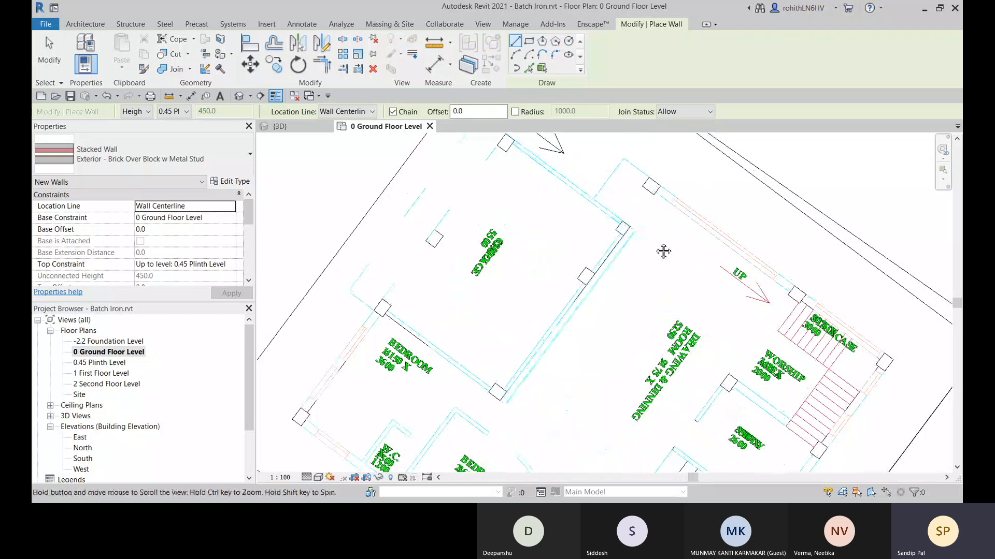
{"action": "scroll", "coordinate": [602, 227], "scroll_direction": "up", "scroll_amount": 2}
{"action": "scroll", "coordinate": [603, 218], "scroll_direction": "up", "scroll_amount": 1}
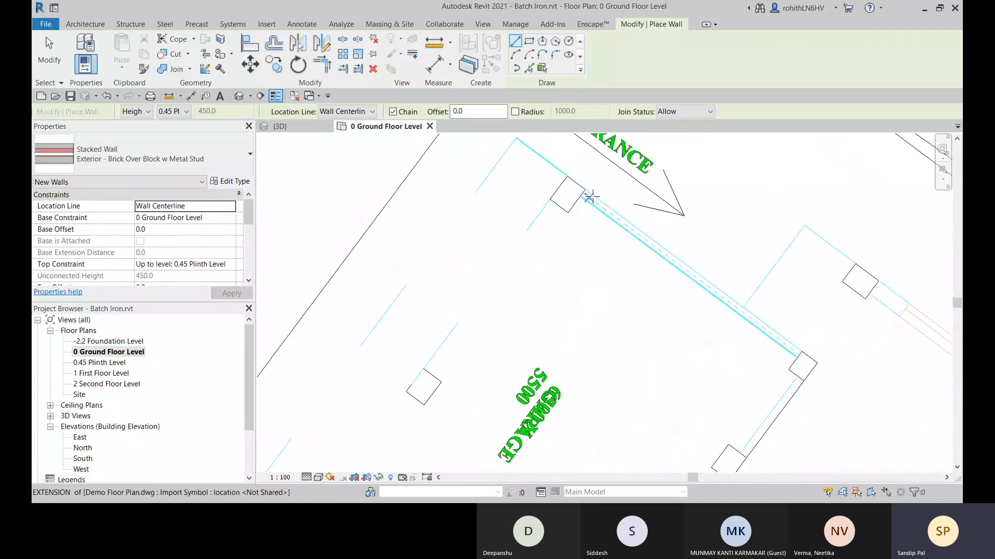
{"action": "scroll", "coordinate": [689, 261], "scroll_direction": "down", "scroll_amount": 3}
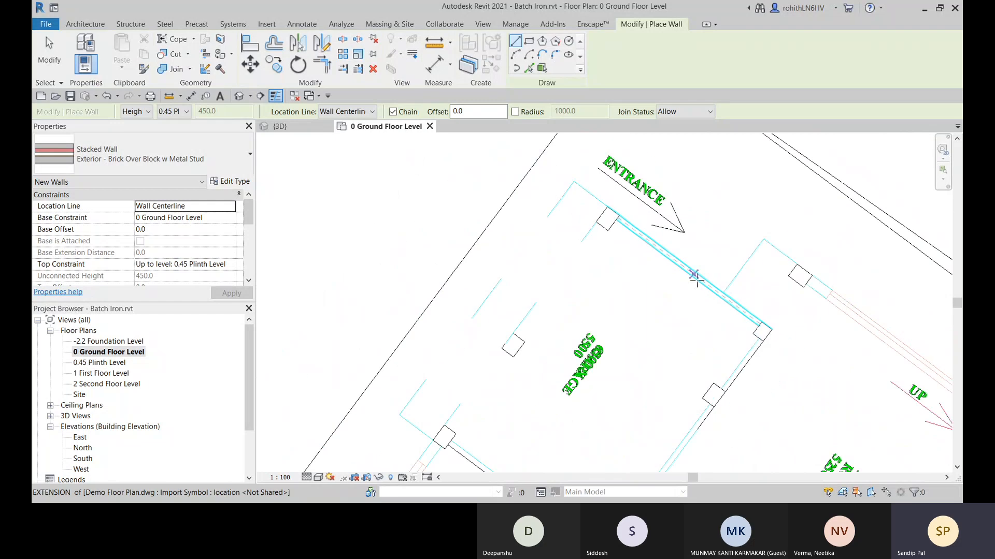
{"action": "middle_click_drag", "start_coordinate": [746, 311], "coordinate": [677, 233]}
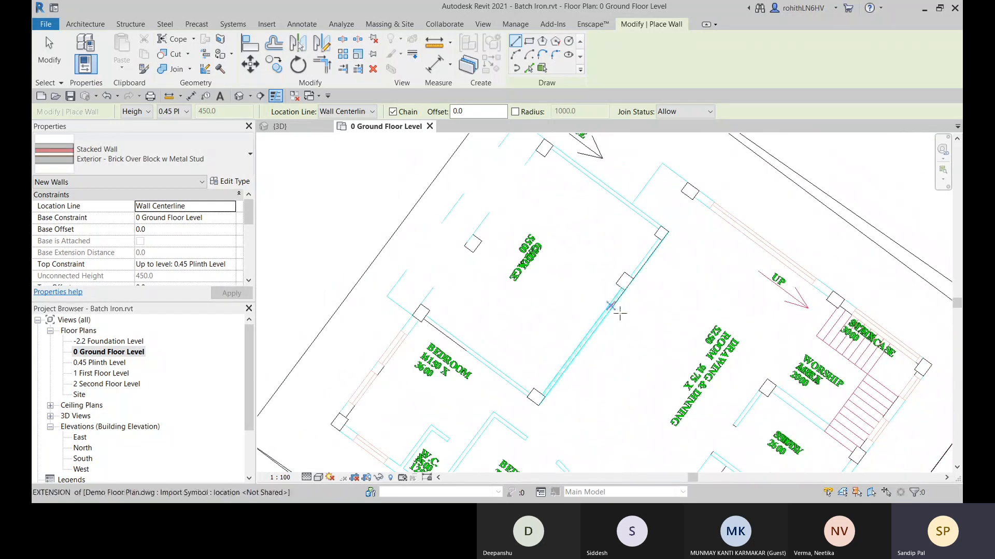
{"action": "scroll", "coordinate": [462, 361], "scroll_direction": "down", "scroll_amount": 3}
{"action": "middle_click_drag", "start_coordinate": [464, 361], "coordinate": [484, 337]}
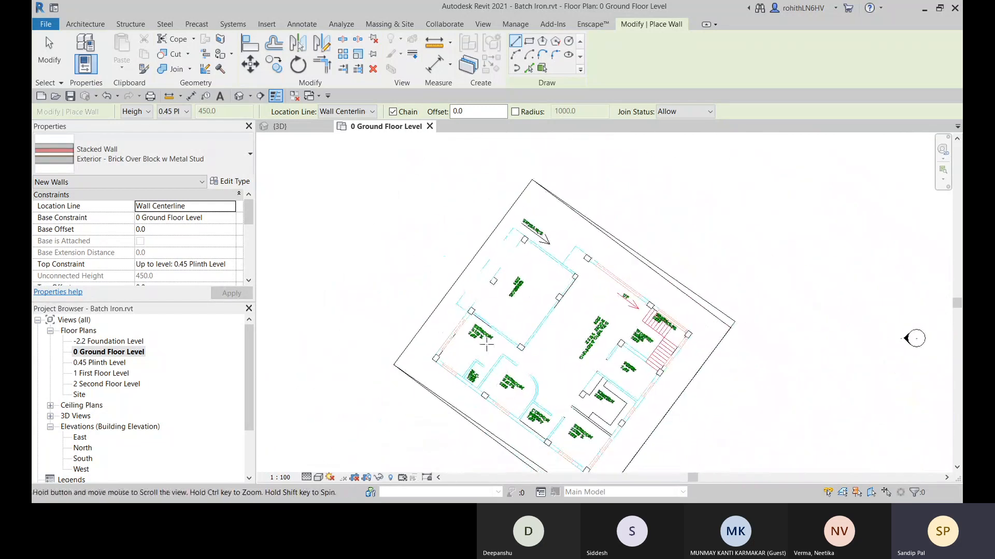
{"action": "middle_click_drag", "start_coordinate": [589, 387], "coordinate": [602, 333]}
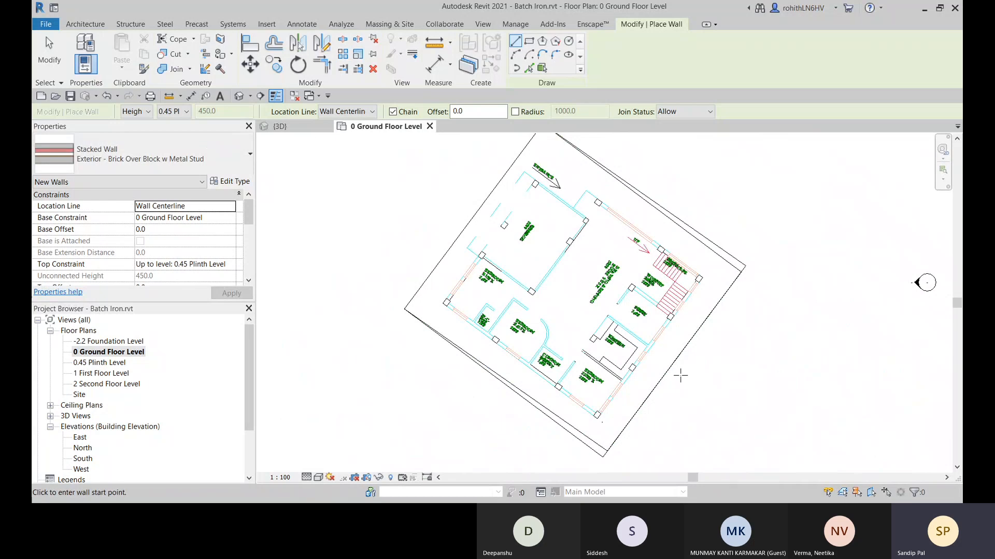
{"action": "scroll", "coordinate": [549, 326], "scroll_direction": "down", "scroll_amount": 2}
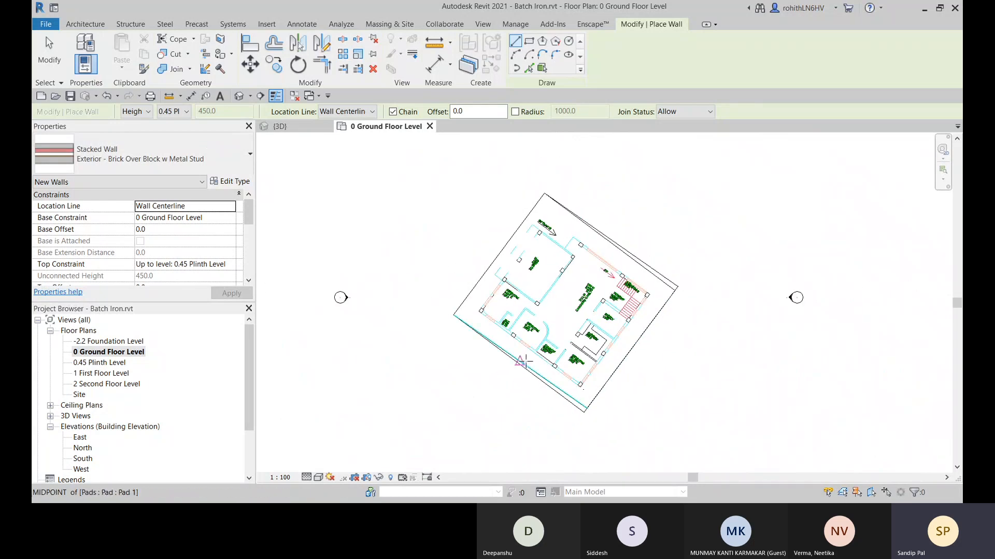
{"action": "key", "text": "Escape"}
{"action": "key", "text": "Escape"}
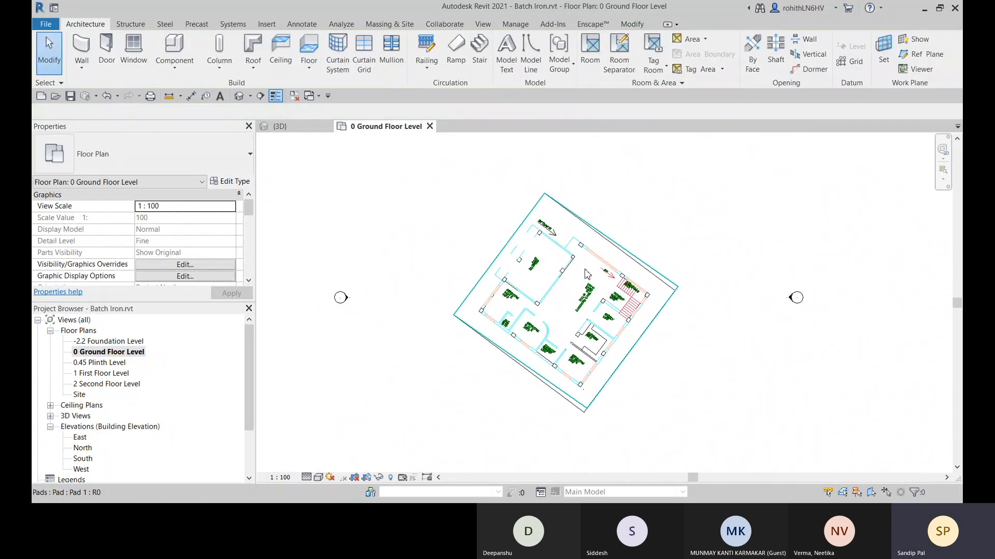
Draw a straight grid line along the drawing's upper-right wall, from the staircase corner column to the column near the entrance.
{"action": "key", "text": "g"}
{"action": "key", "text": "r"}
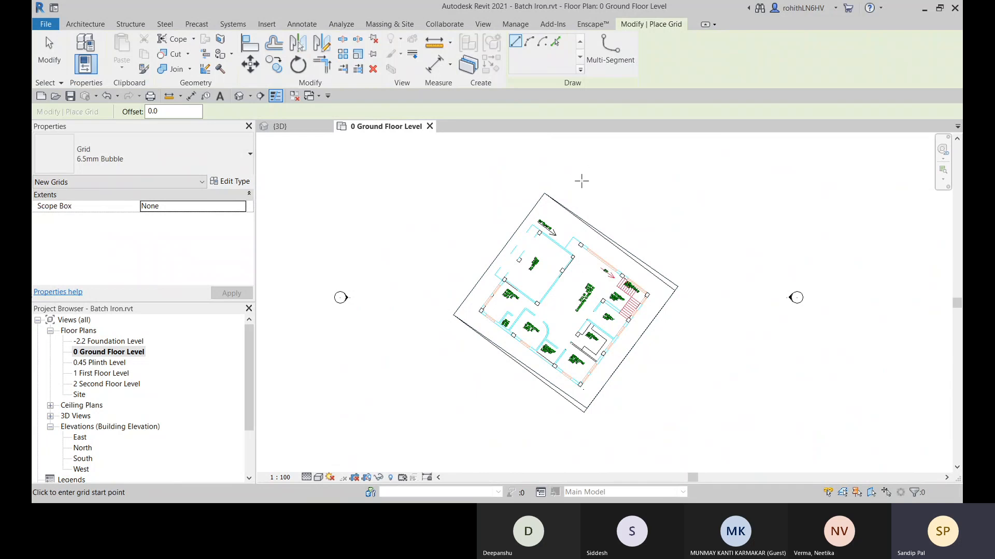
{"action": "scroll", "coordinate": [582, 353], "scroll_direction": "up", "scroll_amount": 3}
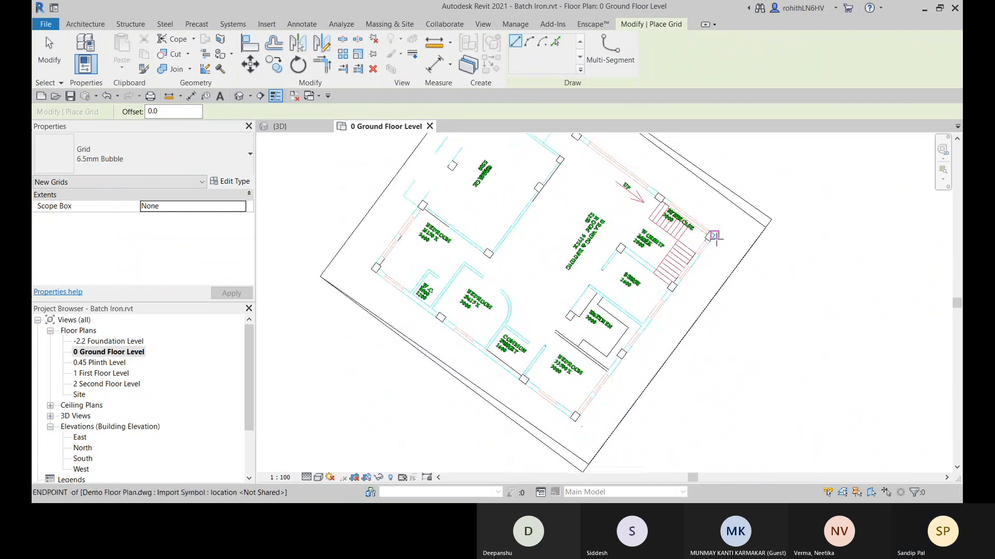
{"action": "scroll", "coordinate": [714, 236], "scroll_direction": "up", "scroll_amount": 4}
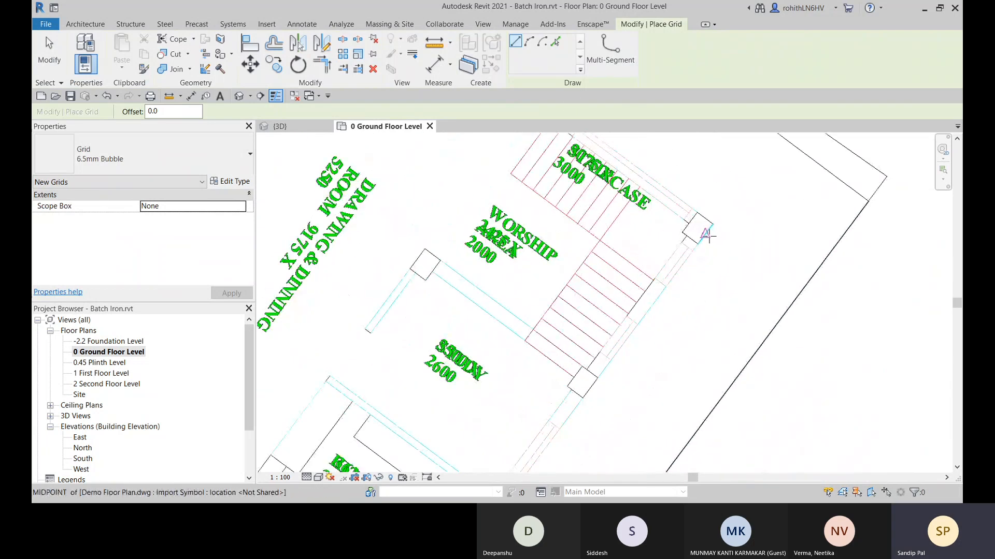
{"action": "scroll", "coordinate": [691, 216], "scroll_direction": "up", "scroll_amount": 3}
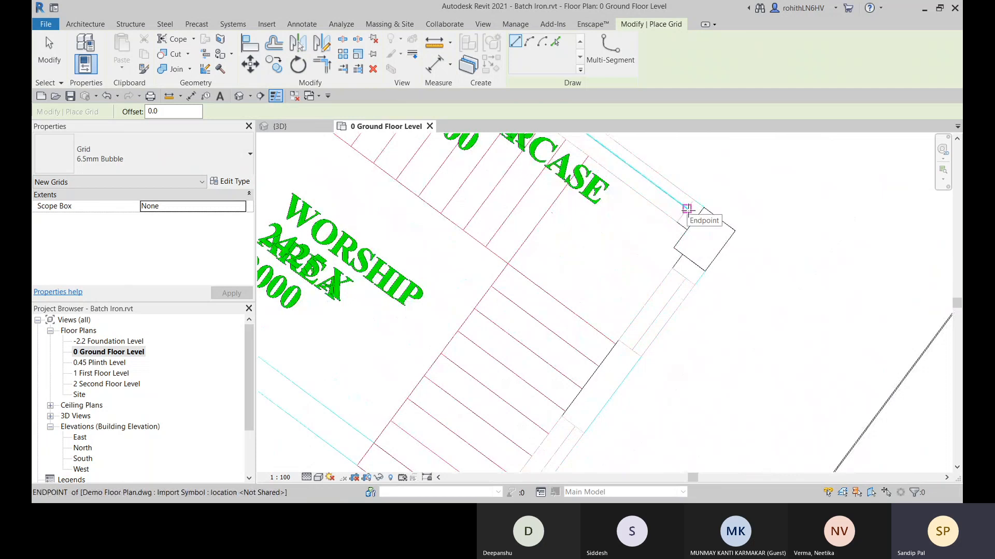
{"action": "left_click", "coordinate": [687, 208]}
{"action": "scroll", "coordinate": [648, 192], "scroll_direction": "down", "scroll_amount": 6}
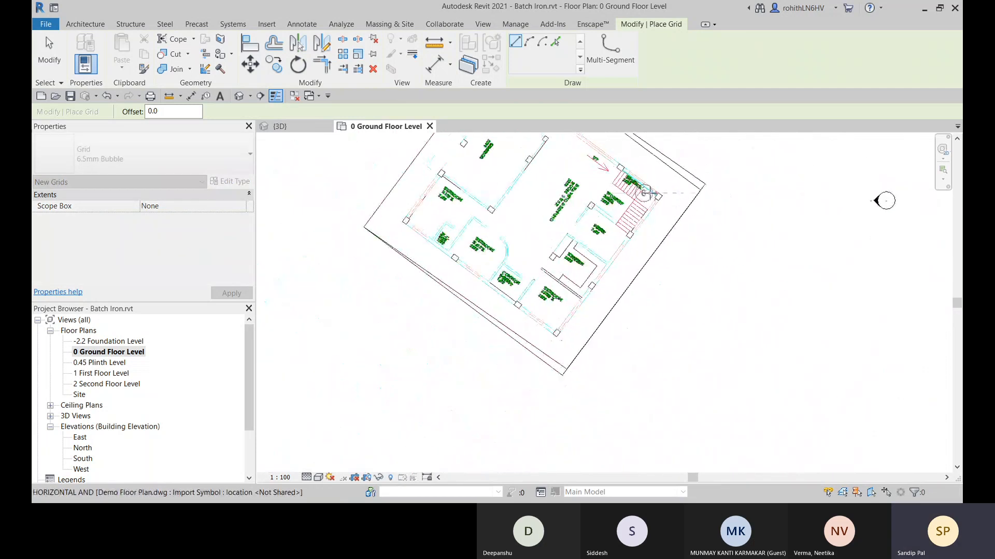
{"action": "scroll", "coordinate": [651, 192], "scroll_direction": "down", "scroll_amount": 3}
{"action": "scroll", "coordinate": [659, 200], "scroll_direction": "up", "scroll_amount": 4}
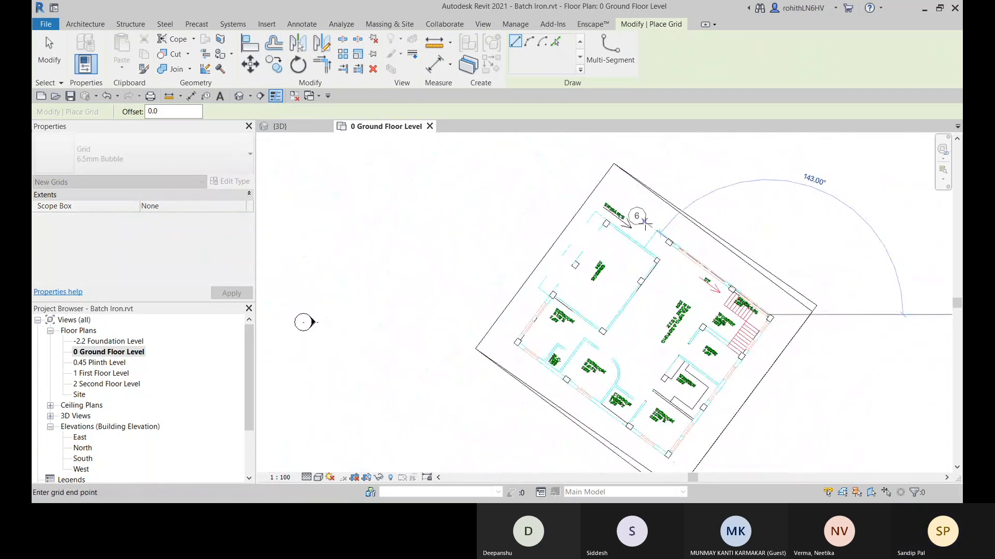
{"action": "scroll", "coordinate": [641, 222], "scroll_direction": "up", "scroll_amount": 4}
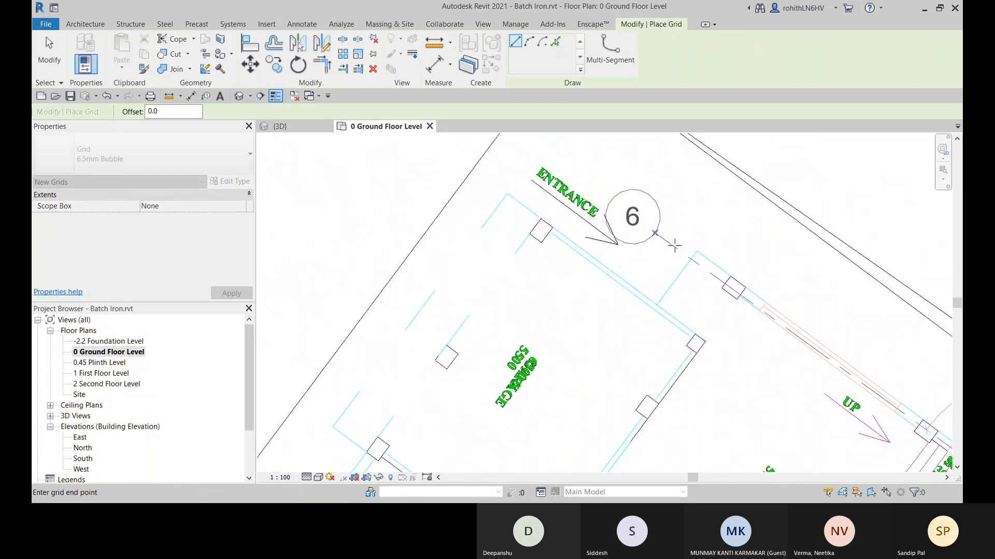
{"action": "scroll", "coordinate": [767, 308], "scroll_direction": "up", "scroll_amount": 1}
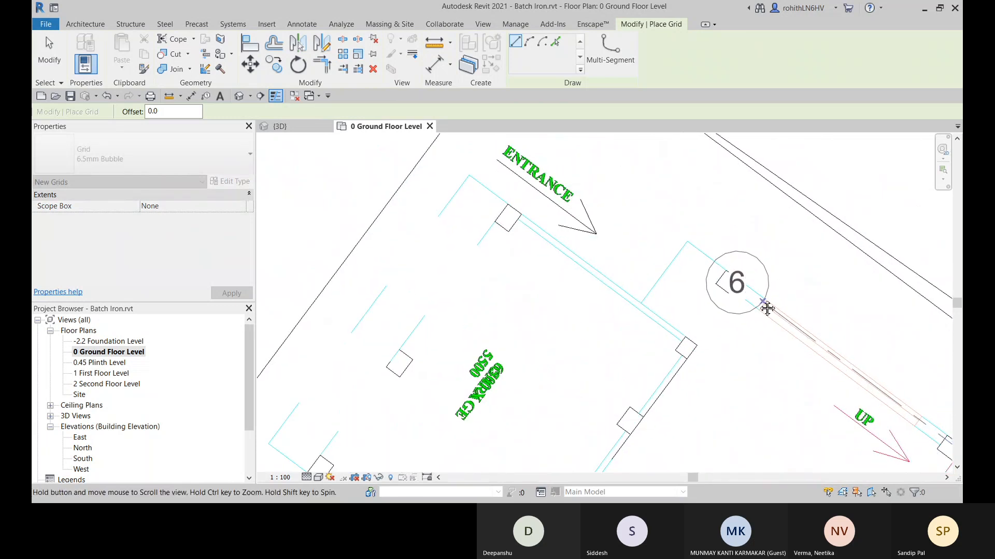
{"action": "middle_click_drag", "start_coordinate": [767, 308], "coordinate": [524, 123]}
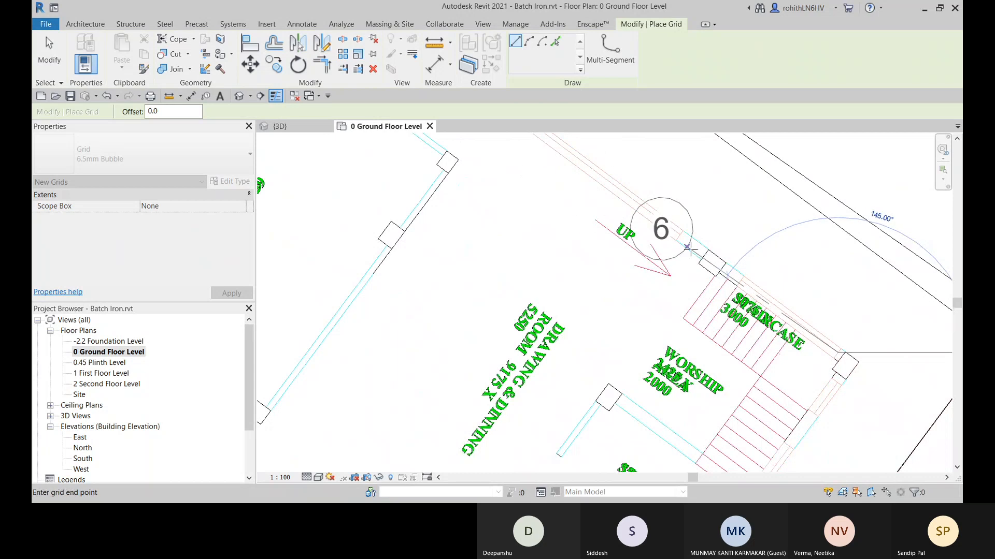
{"action": "middle_click_drag", "start_coordinate": [675, 232], "coordinate": [742, 289]}
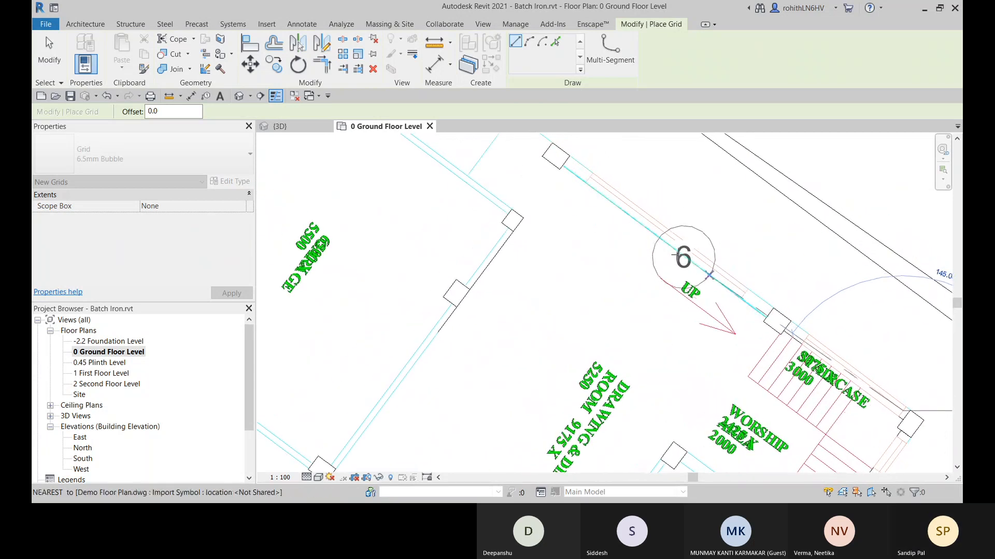
{"action": "scroll", "coordinate": [624, 211], "scroll_direction": "down", "scroll_amount": 1}
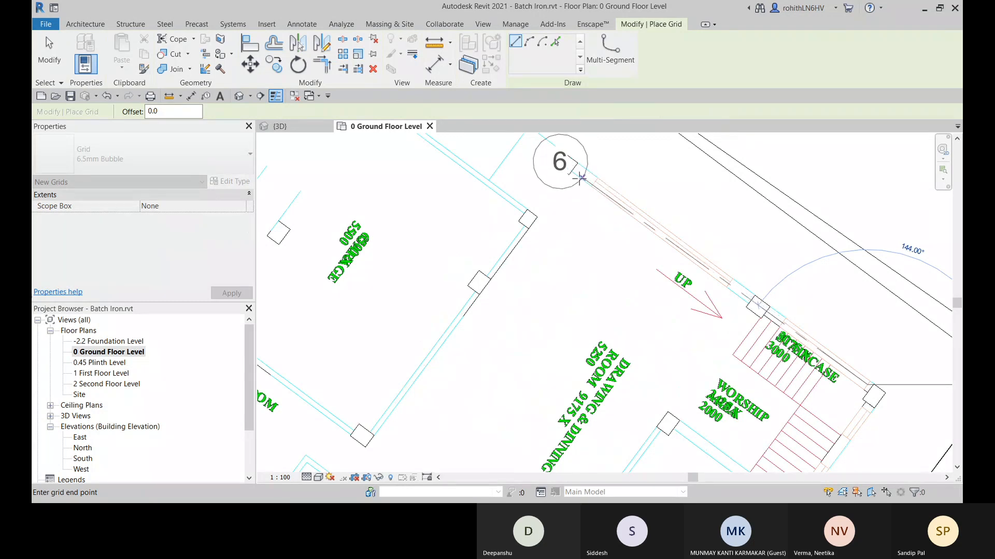
{"action": "scroll", "coordinate": [642, 286], "scroll_direction": "down", "scroll_amount": 5}
{"action": "middle_click_drag", "start_coordinate": [641, 286], "coordinate": [671, 316]}
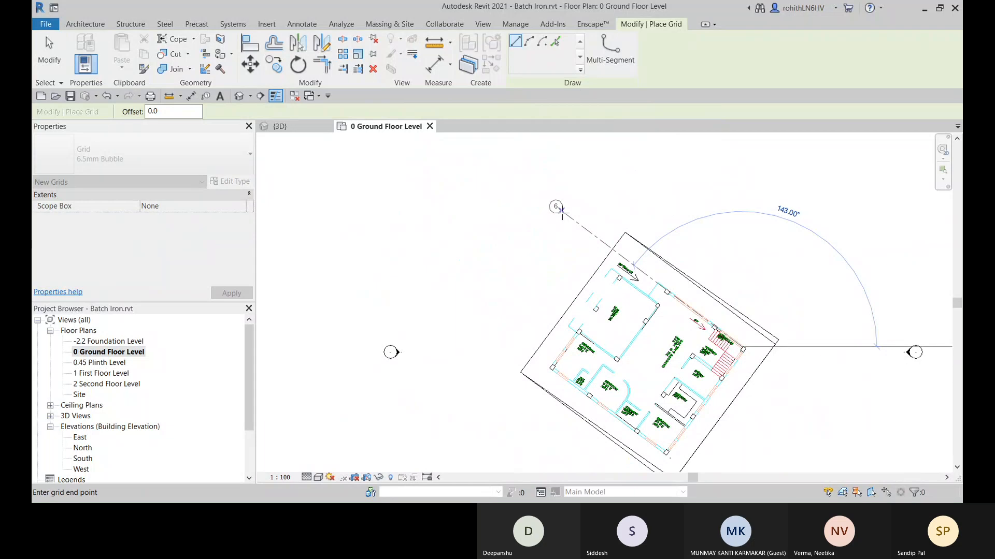
{"action": "scroll", "coordinate": [562, 212], "scroll_direction": "up", "scroll_amount": 2}
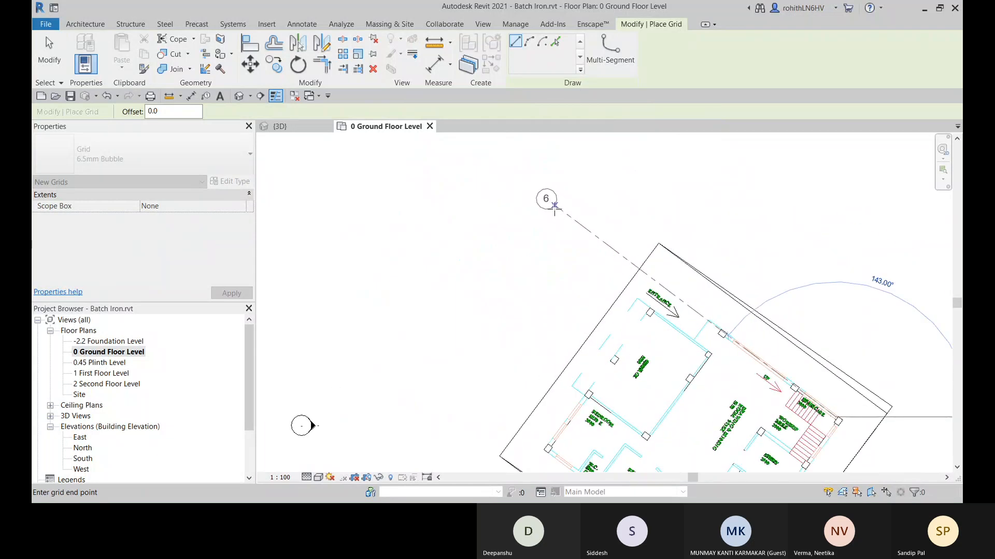
{"action": "middle_click_drag", "start_coordinate": [555, 208], "coordinate": [430, 101]}
{"action": "middle_click_drag", "start_coordinate": [730, 321], "coordinate": [689, 281]}
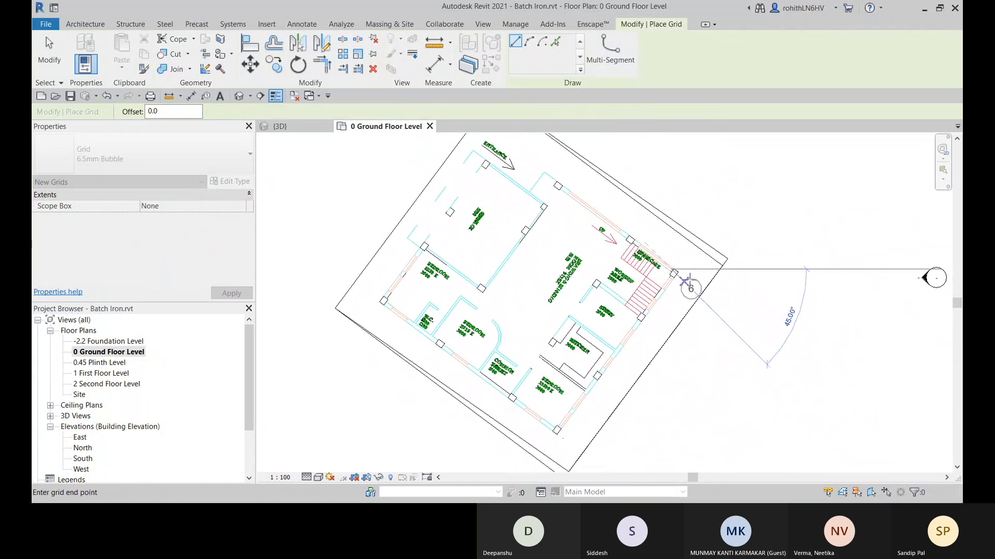
{"action": "scroll", "coordinate": [687, 282], "scroll_direction": "up", "scroll_amount": 5}
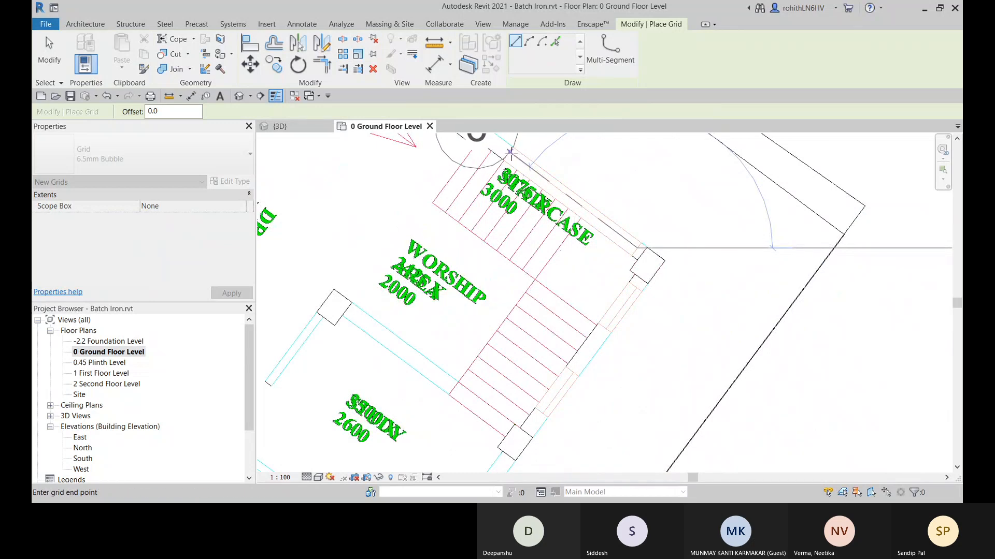
{"action": "scroll", "coordinate": [511, 151], "scroll_direction": "up", "scroll_amount": 4}
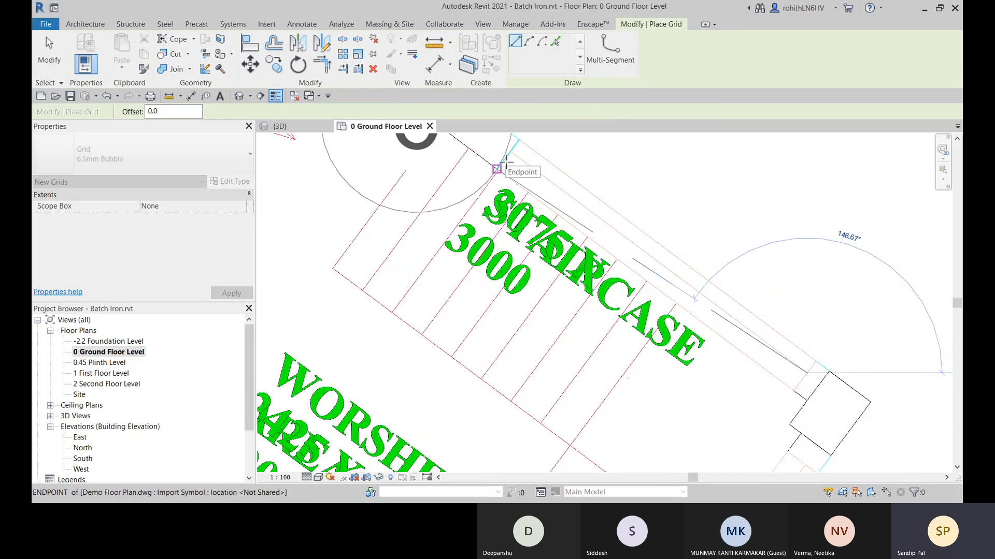
{"action": "scroll", "coordinate": [511, 157], "scroll_direction": "down", "scroll_amount": 4}
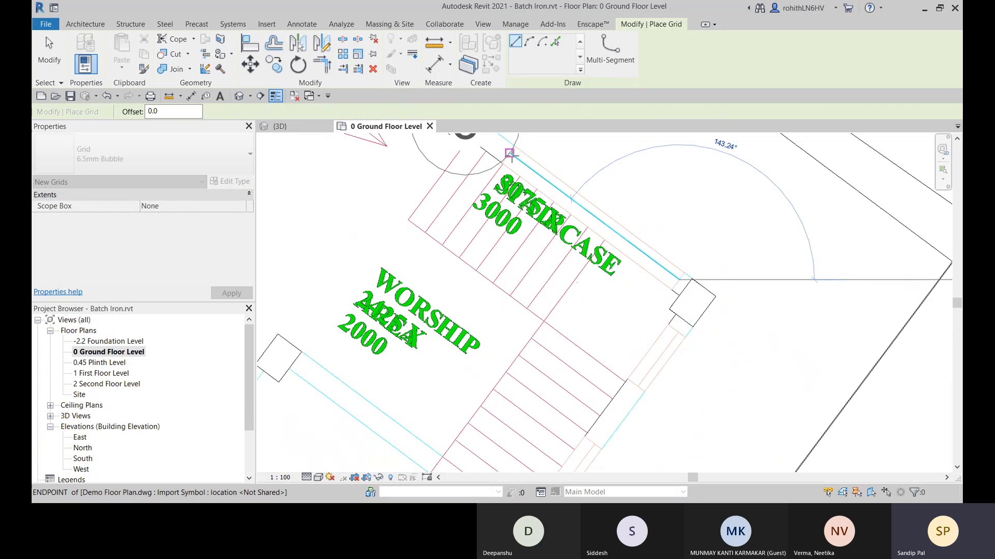
{"action": "middle_click_drag", "start_coordinate": [519, 157], "coordinate": [926, 449]}
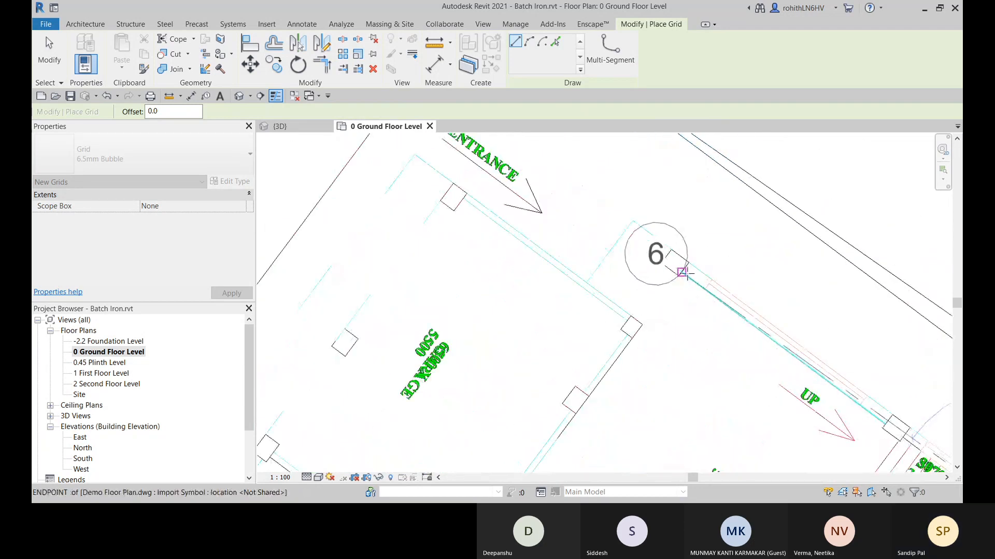
{"action": "left_click", "coordinate": [709, 284]}
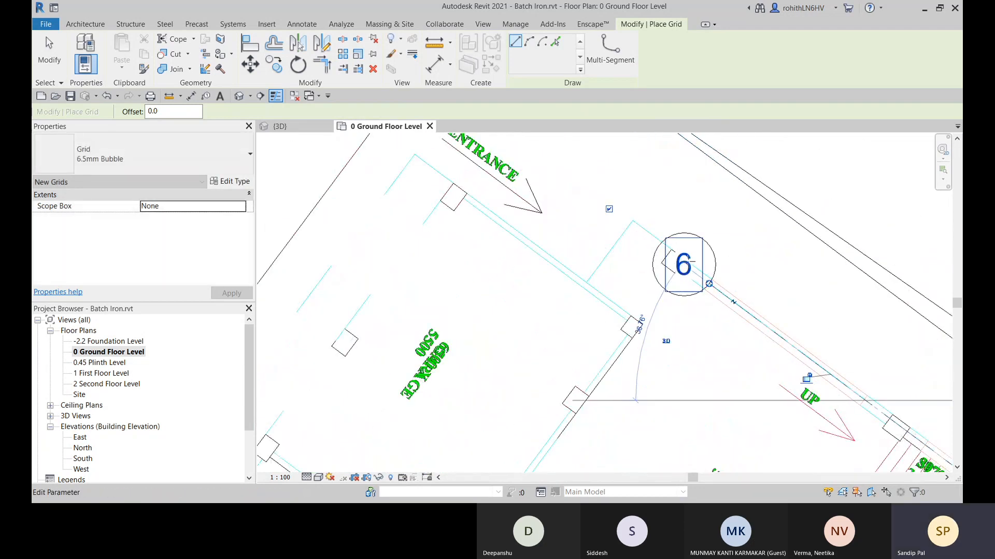
Examine the columns and walls around the staircase, worship area and study for further grid positions, and finish placing grids.
{"action": "scroll", "coordinate": [709, 283], "scroll_direction": "down", "scroll_amount": 5}
{"action": "middle_click_drag", "start_coordinate": [736, 297], "coordinate": [697, 266]}
{"action": "scroll", "coordinate": [697, 265], "scroll_direction": "up", "scroll_amount": 6}
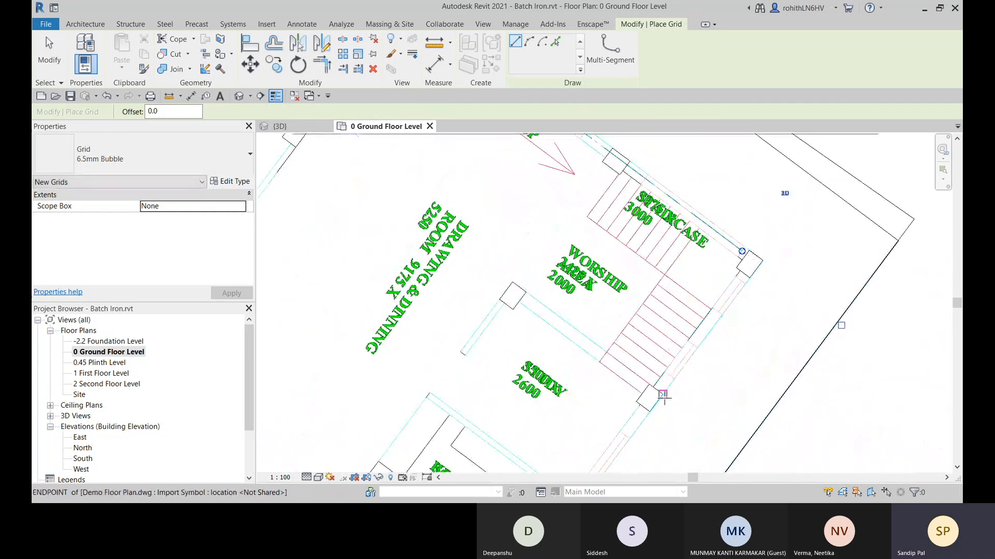
{"action": "scroll", "coordinate": [651, 393], "scroll_direction": "up", "scroll_amount": 2}
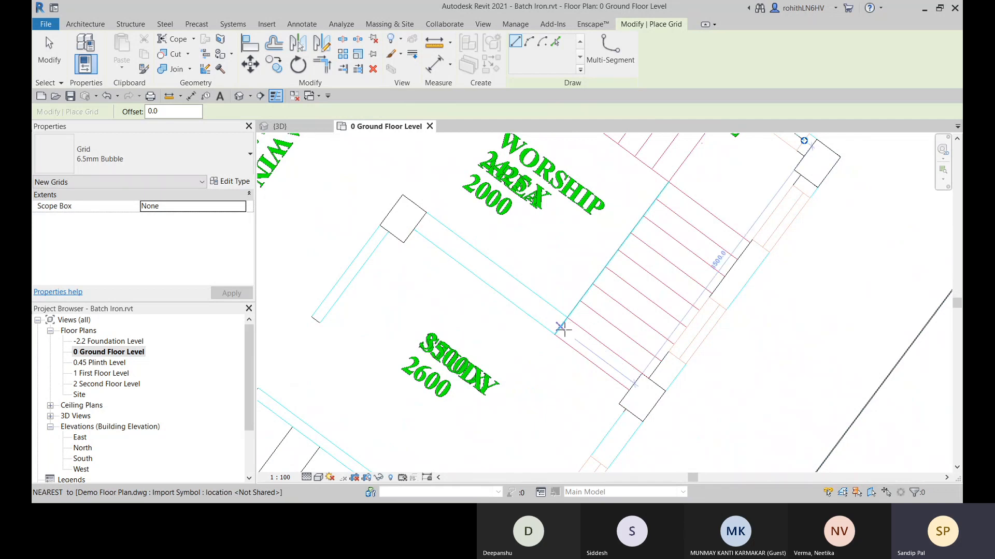
{"action": "scroll", "coordinate": [673, 396], "scroll_direction": "down", "scroll_amount": 3}
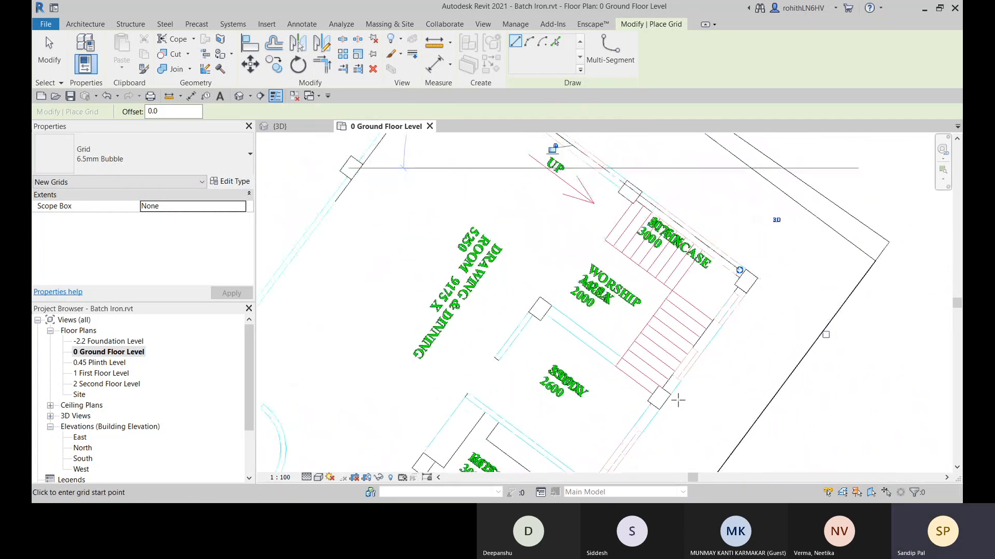
{"action": "scroll", "coordinate": [706, 382], "scroll_direction": "up", "scroll_amount": 1}
{"action": "middle_click_drag", "start_coordinate": [604, 386], "coordinate": [702, 286]}
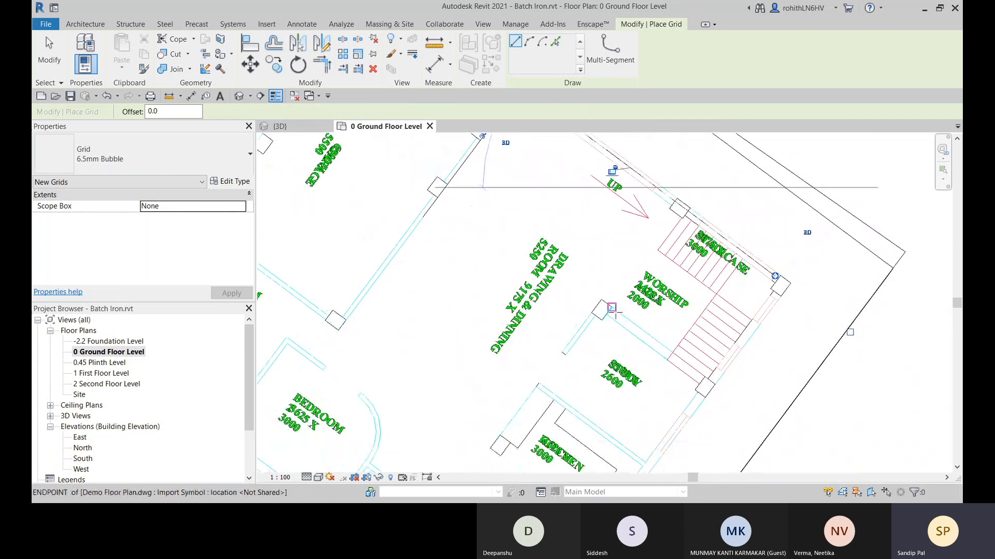
{"action": "scroll", "coordinate": [596, 315], "scroll_direction": "down", "scroll_amount": 2}
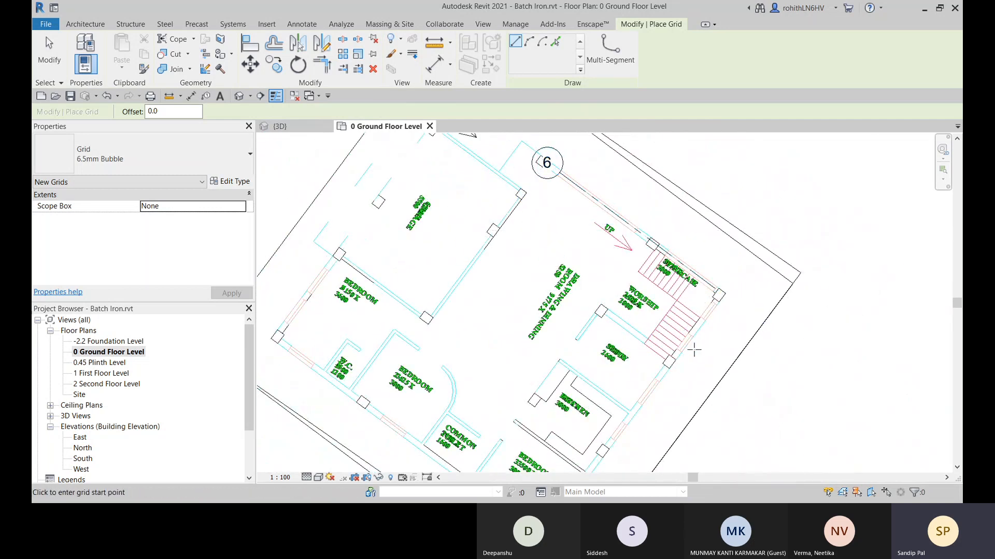
{"action": "scroll", "coordinate": [680, 359], "scroll_direction": "up", "scroll_amount": 1}
{"action": "scroll", "coordinate": [680, 359], "scroll_direction": "up", "scroll_amount": 3}
{"action": "scroll", "coordinate": [687, 317], "scroll_direction": "down", "scroll_amount": 5}
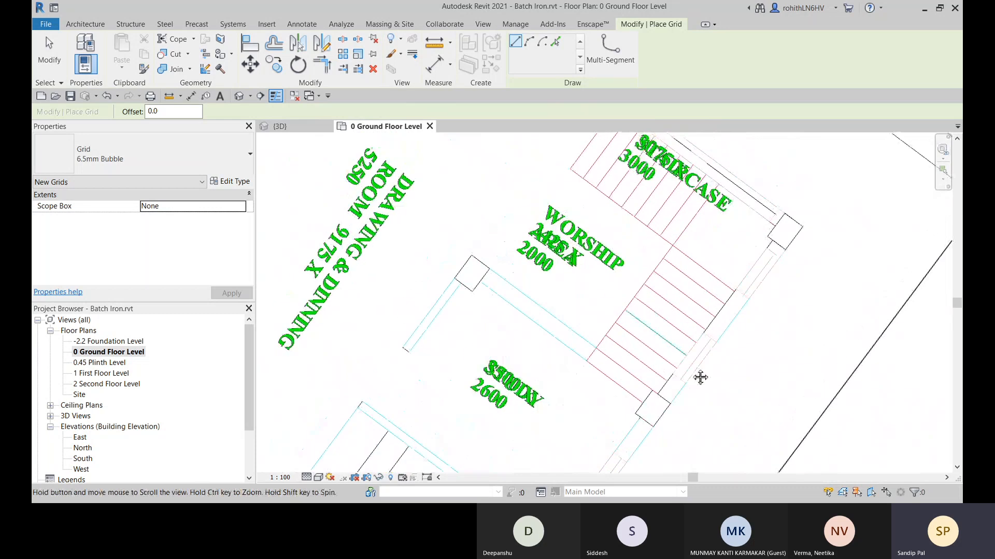
{"action": "middle_click_drag", "start_coordinate": [514, 360], "coordinate": [620, 333]}
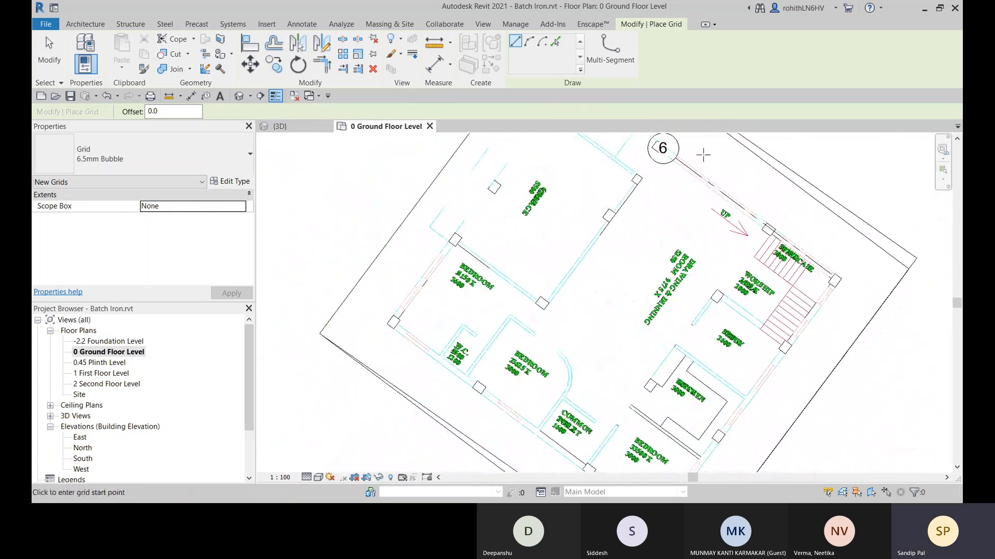
{"action": "middle_click_drag", "start_coordinate": [659, 213], "coordinate": [609, 228]}
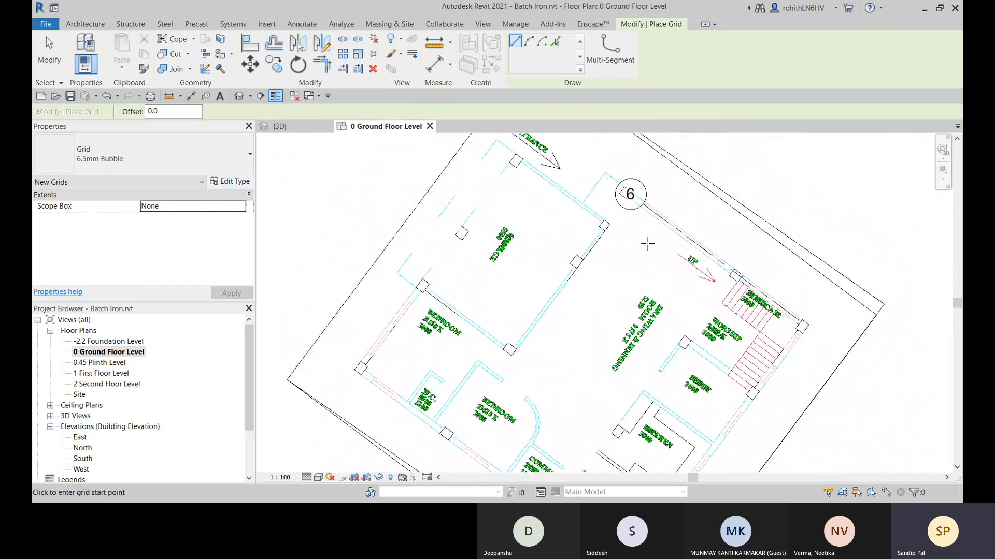
{"action": "key", "text": "Escape"}
{"action": "key", "text": "Escape"}
Start placing stacked Exterior - Brick Over Block w Metal Stud walls with their height set up to 0.45 Plinth Level.
{"action": "scroll", "coordinate": [591, 256], "scroll_direction": "down", "scroll_amount": 2}
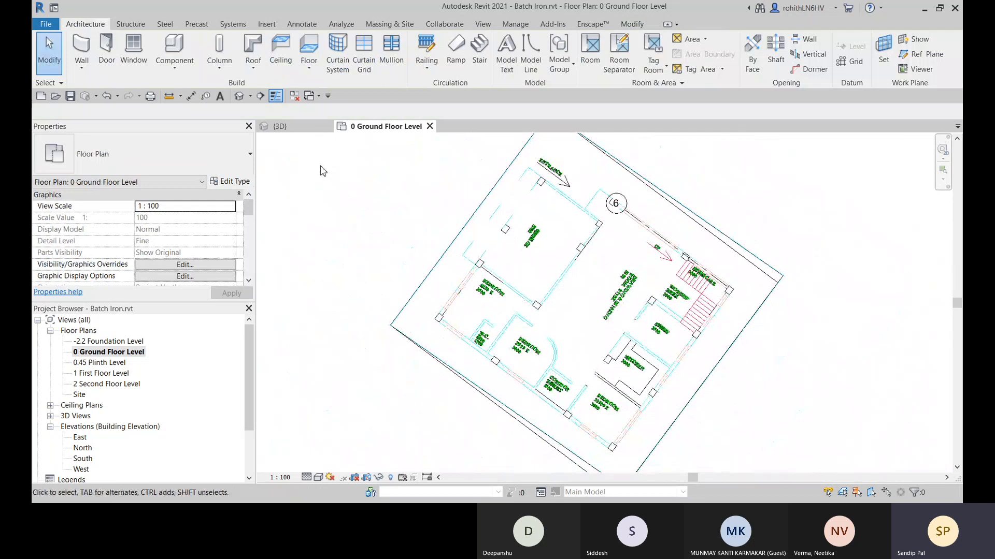
{"action": "left_click", "coordinate": [75, 56]}
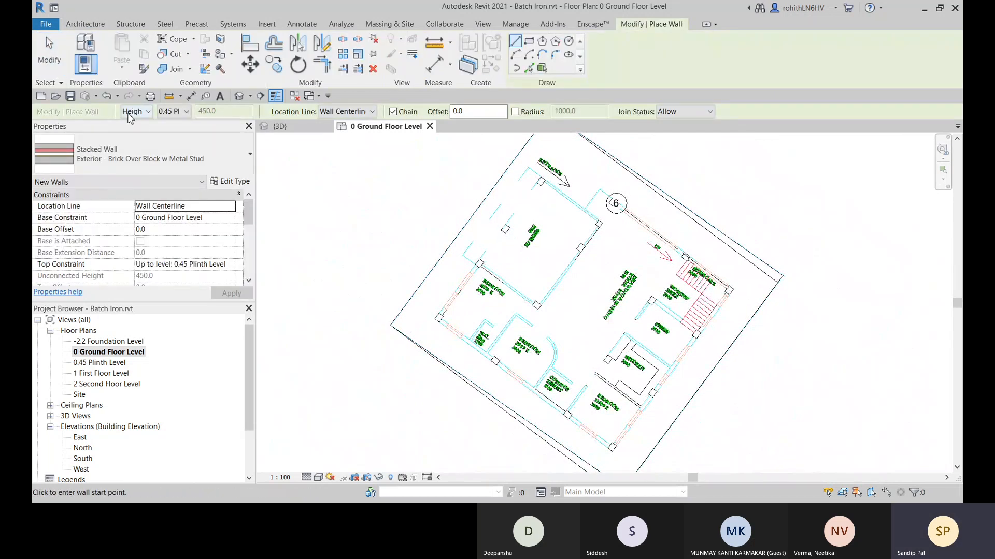
{"action": "left_click", "coordinate": [130, 112]}
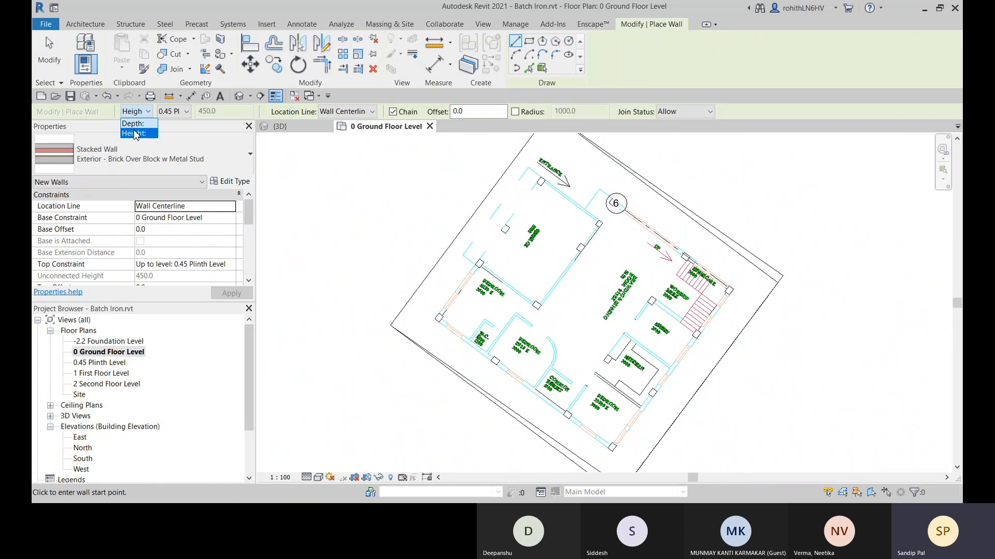
{"action": "left_click", "coordinate": [134, 134]}
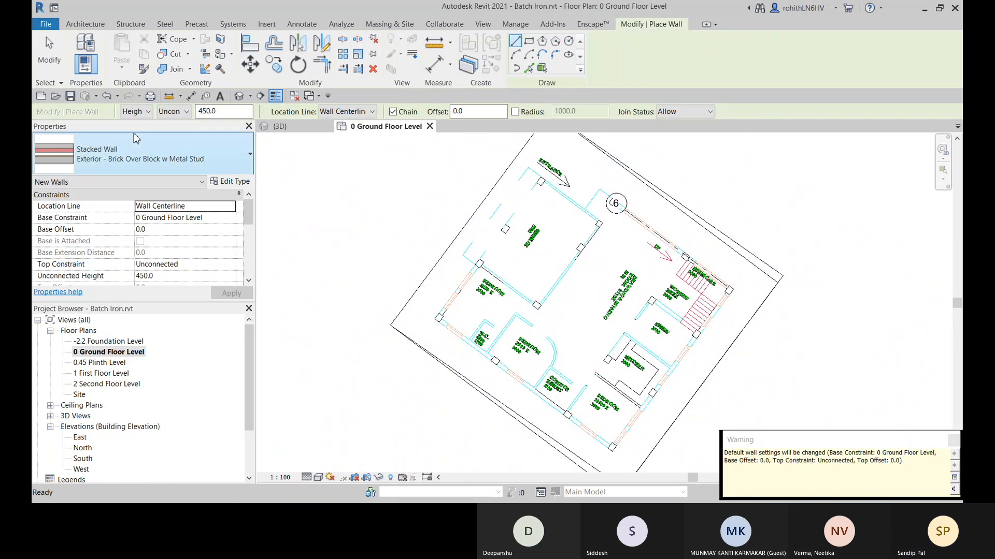
{"action": "left_click", "coordinate": [175, 112]}
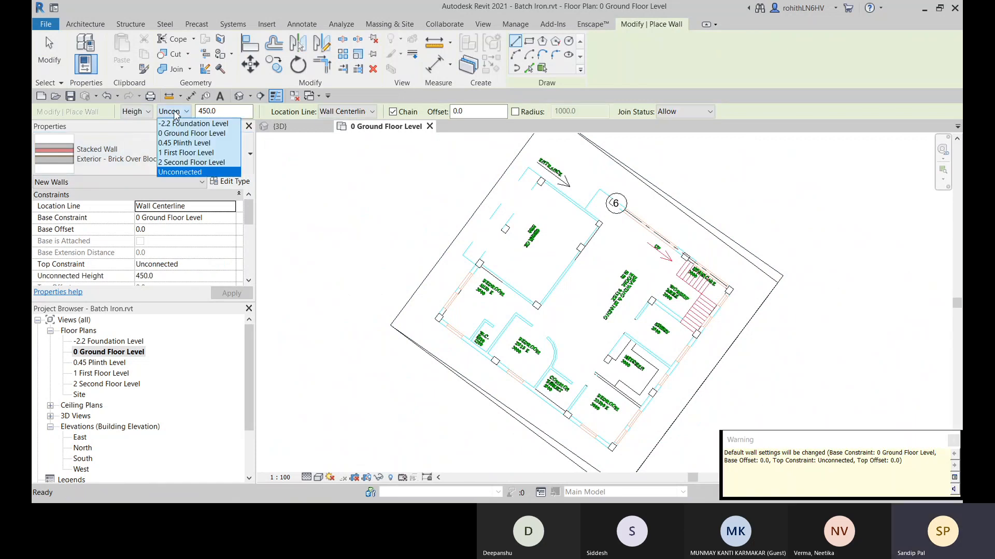
{"action": "left_click", "coordinate": [171, 144]}
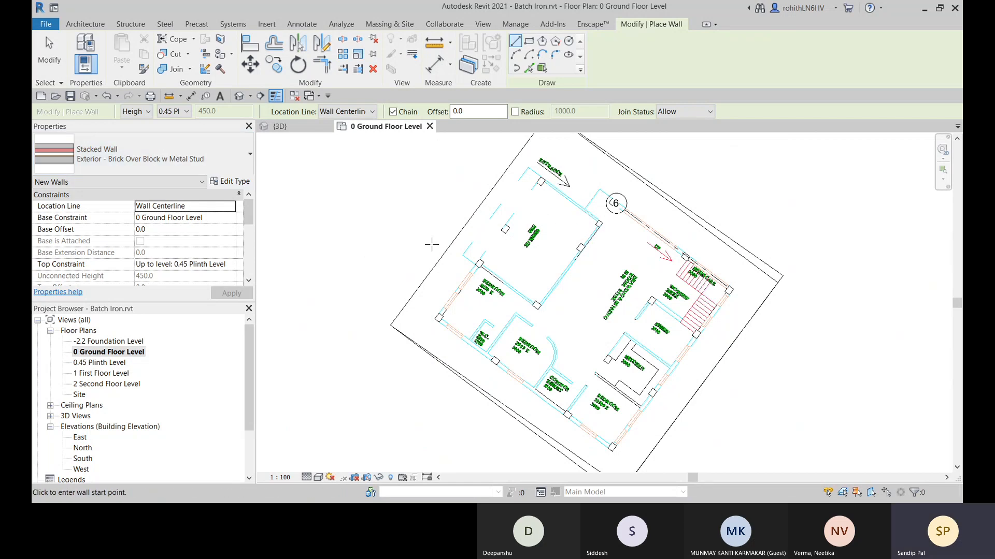
{"action": "scroll", "coordinate": [729, 291], "scroll_direction": "up", "scroll_amount": 4}
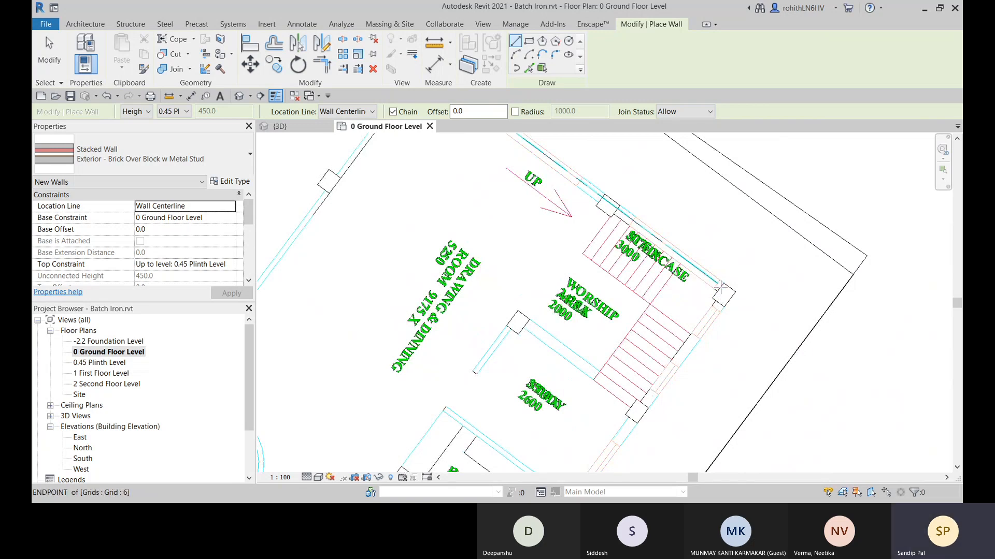
{"action": "scroll", "coordinate": [720, 286], "scroll_direction": "up", "scroll_amount": 2}
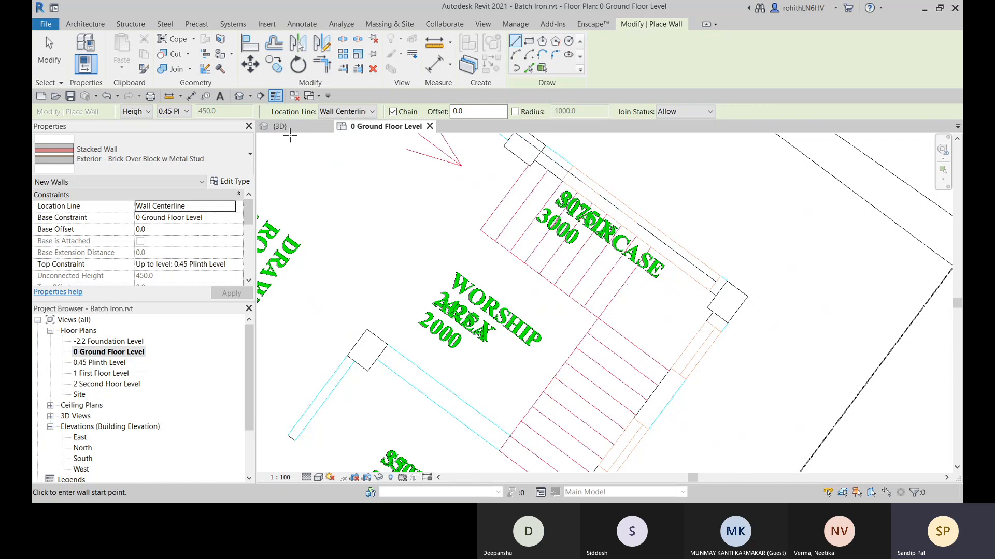
Set the new wall's location line to Finish Face: Exterior and start a wall at the staircase corner column.
{"action": "left_click", "coordinate": [330, 113]}
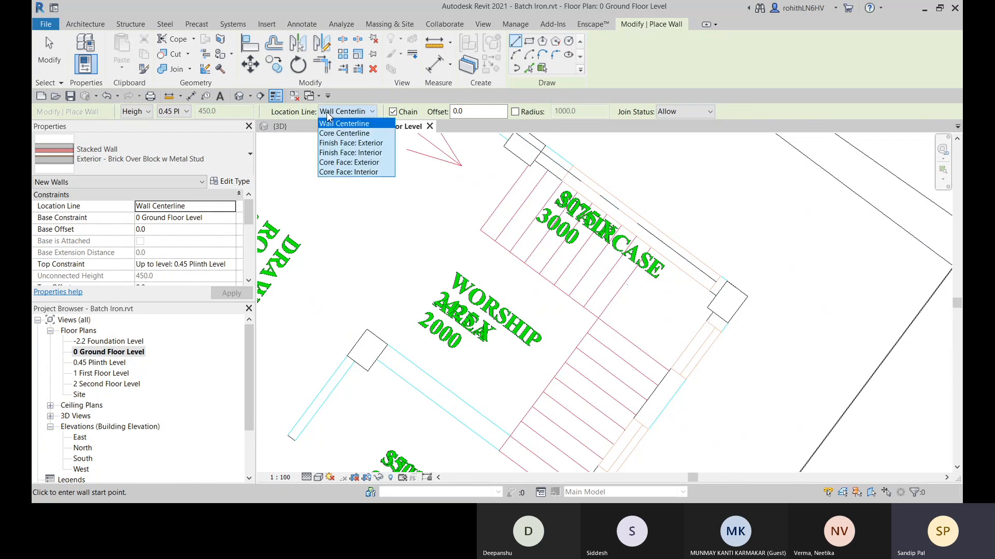
{"action": "left_click", "coordinate": [334, 145]}
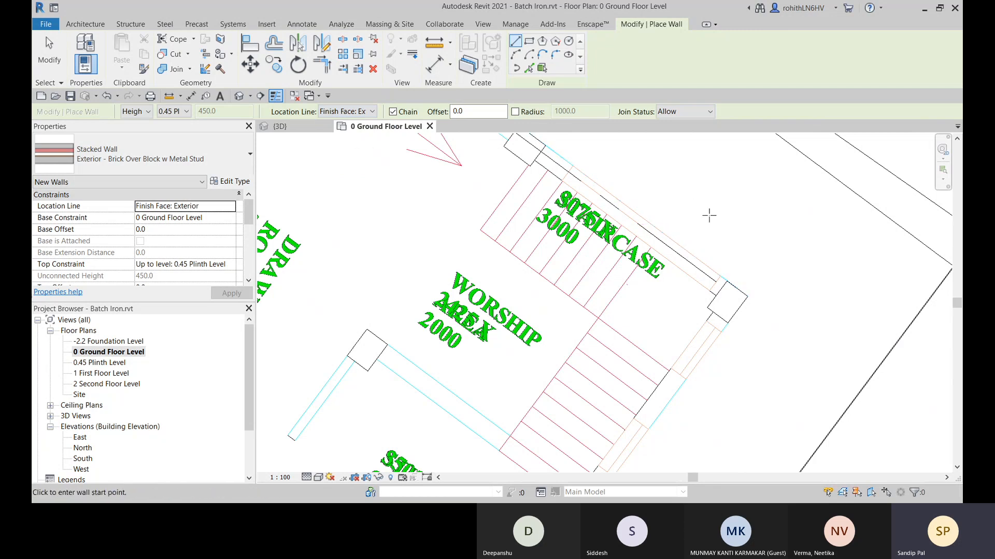
{"action": "left_click", "coordinate": [721, 276]}
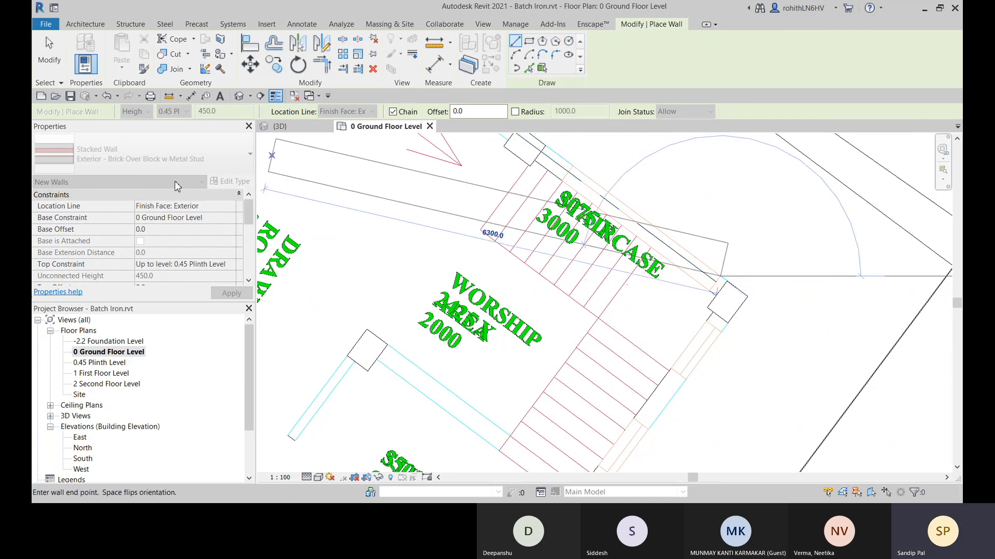
{"action": "left_click", "coordinate": [197, 160]}
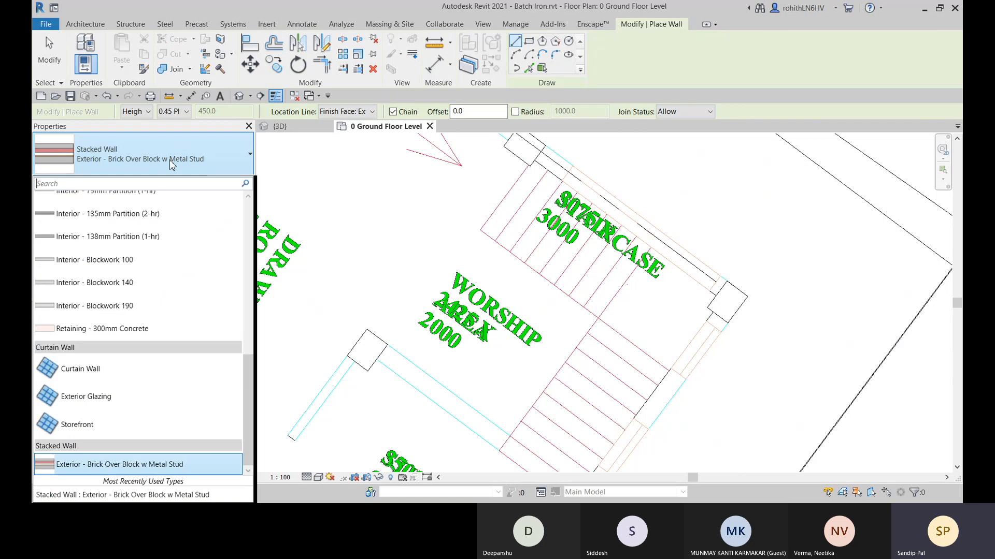
{"action": "scroll", "coordinate": [67, 310], "scroll_direction": "up", "scroll_amount": 2}
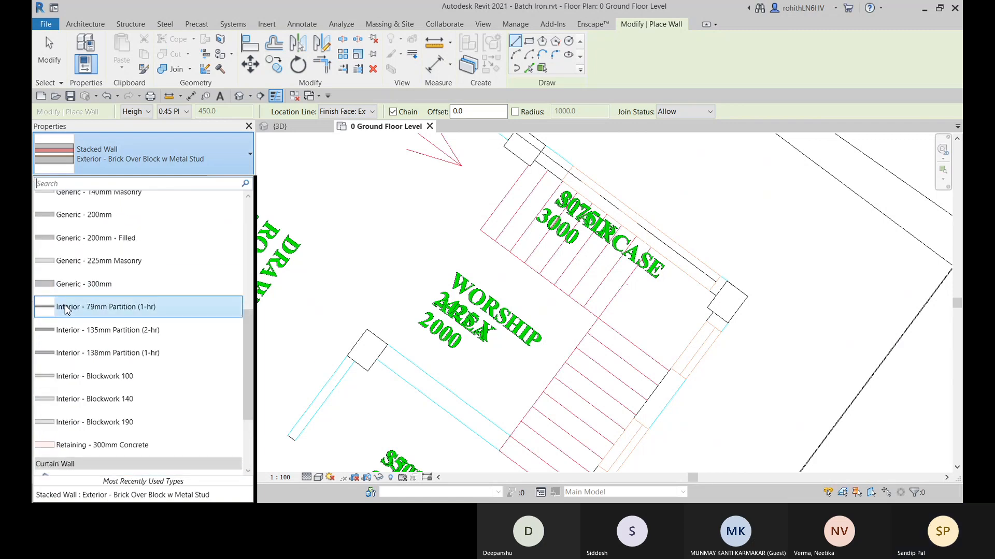
{"action": "scroll", "coordinate": [72, 280], "scroll_direction": "up", "scroll_amount": 2}
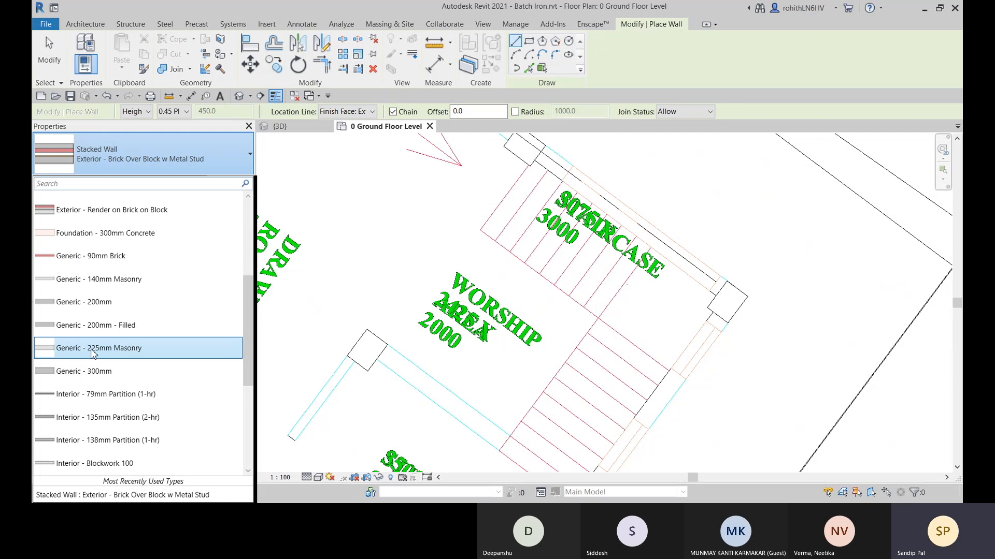
{"action": "left_click", "coordinate": [439, 43]}
{"action": "left_click", "coordinate": [704, 289]}
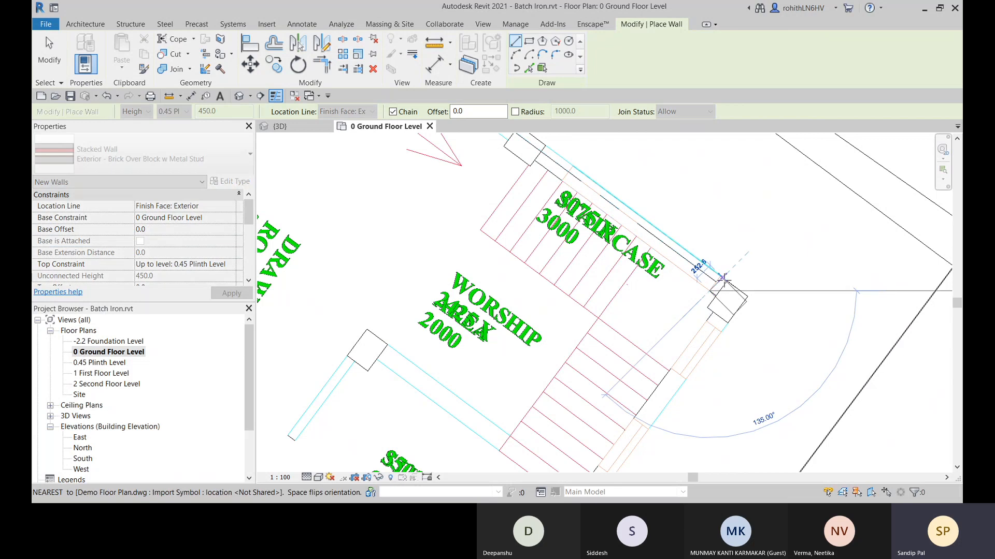
{"action": "scroll", "coordinate": [720, 279], "scroll_direction": "up", "scroll_amount": 2}
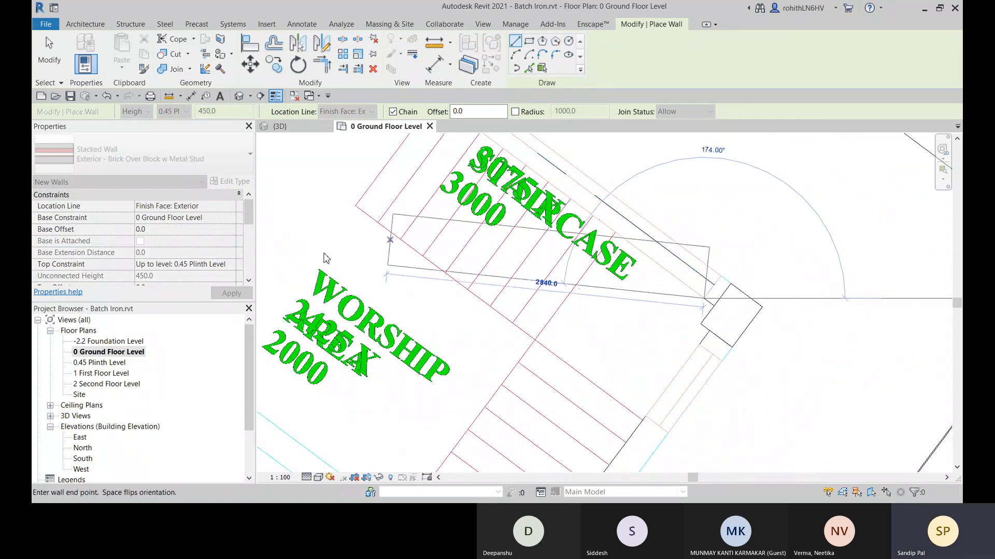
{"action": "key", "text": "Escape"}
Switch the wall type to the basic wall Generic - 300mm.
{"action": "left_click", "coordinate": [183, 163]}
{"action": "scroll", "coordinate": [124, 275], "scroll_direction": "up", "scroll_amount": 1}
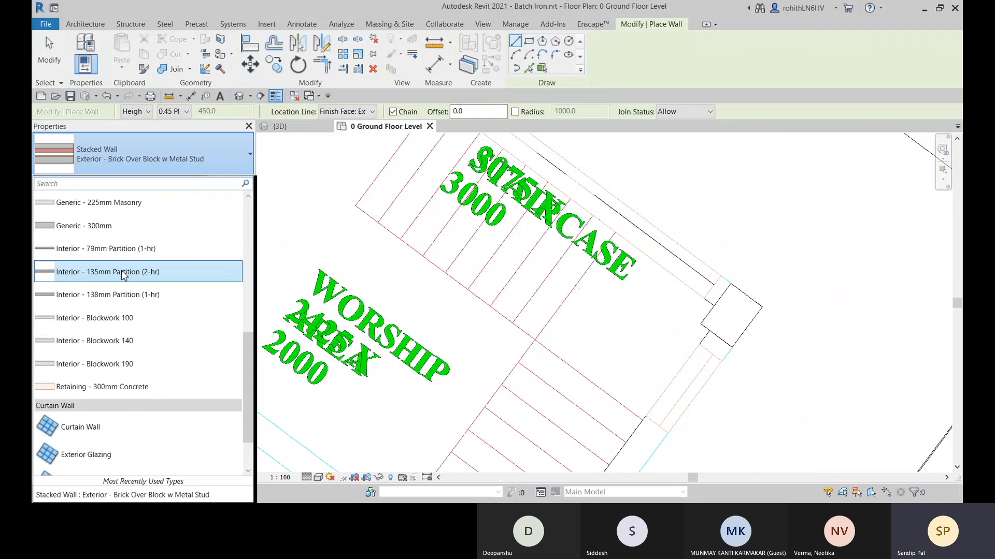
{"action": "scroll", "coordinate": [113, 266], "scroll_direction": "up", "scroll_amount": 1}
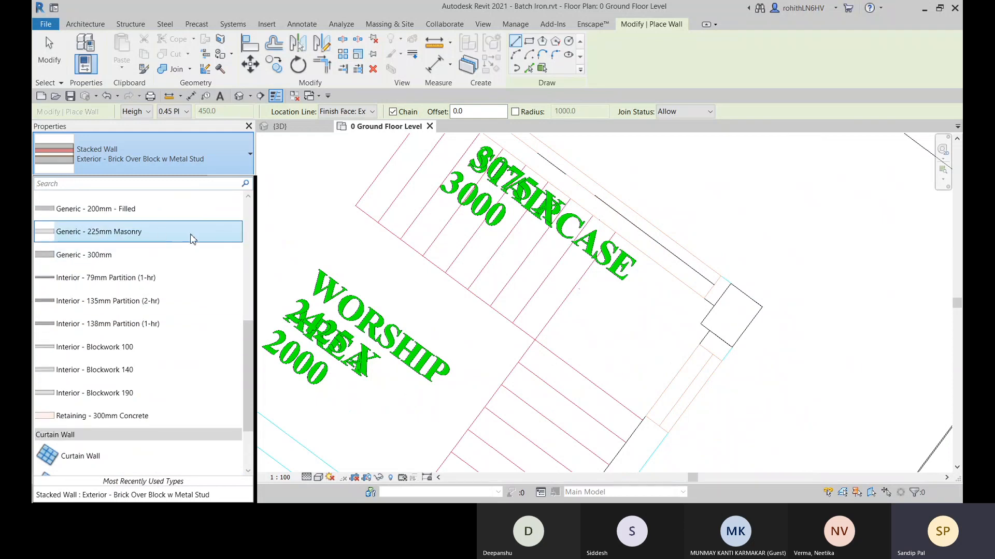
{"action": "left_click", "coordinate": [74, 262]}
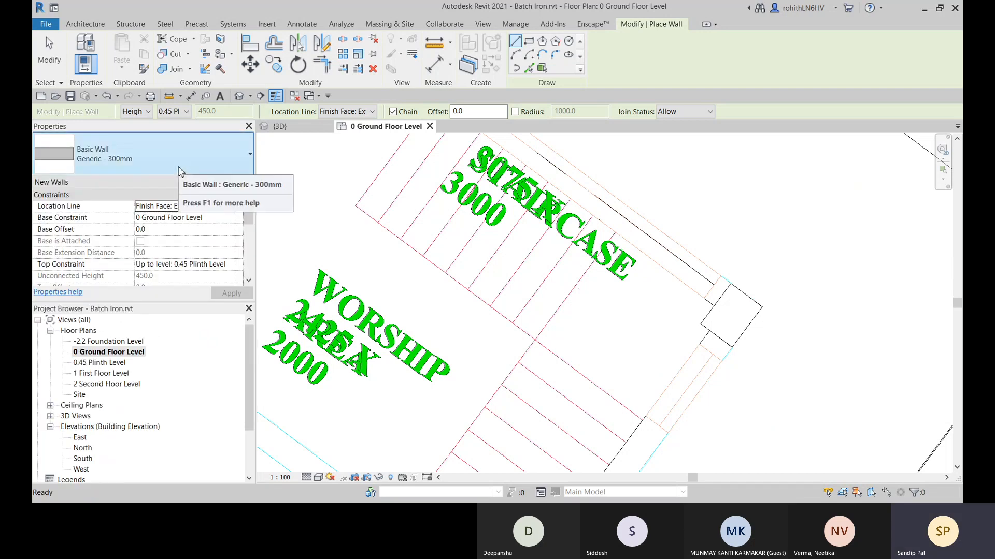
Duplicate the Generic - 300mm wall type under the name WE-250mm.
{"action": "left_click", "coordinate": [231, 181]}
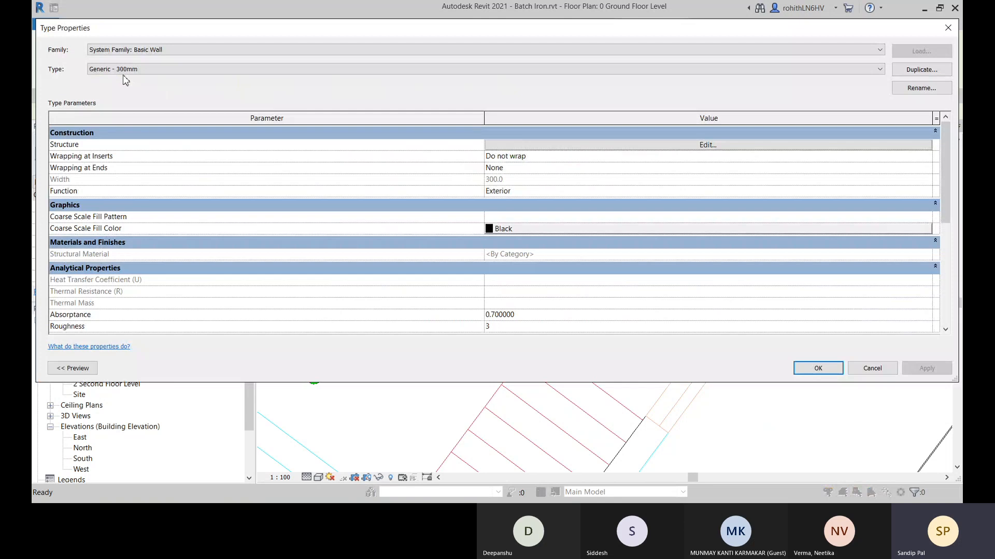
{"action": "left_click", "coordinate": [915, 73]}
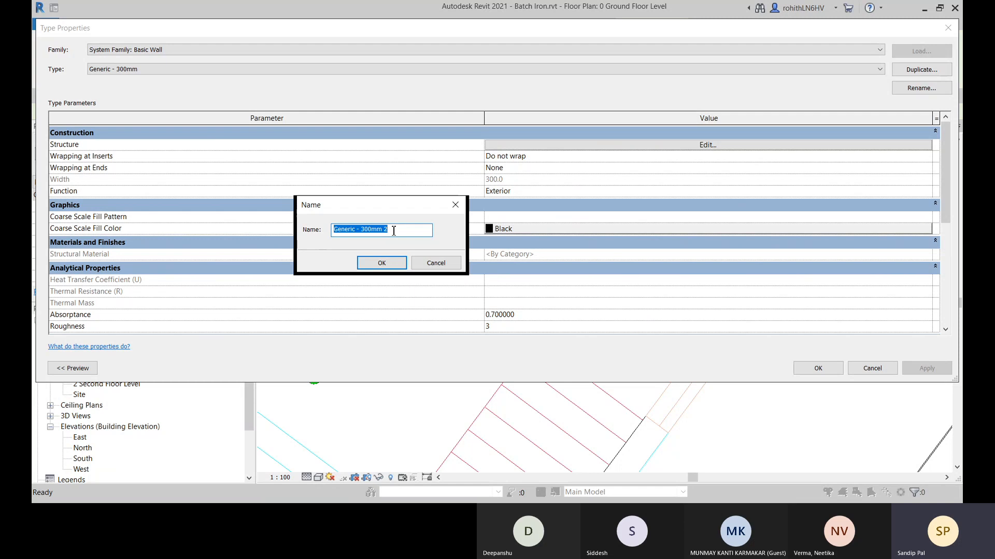
{"action": "type", "text": "W"}
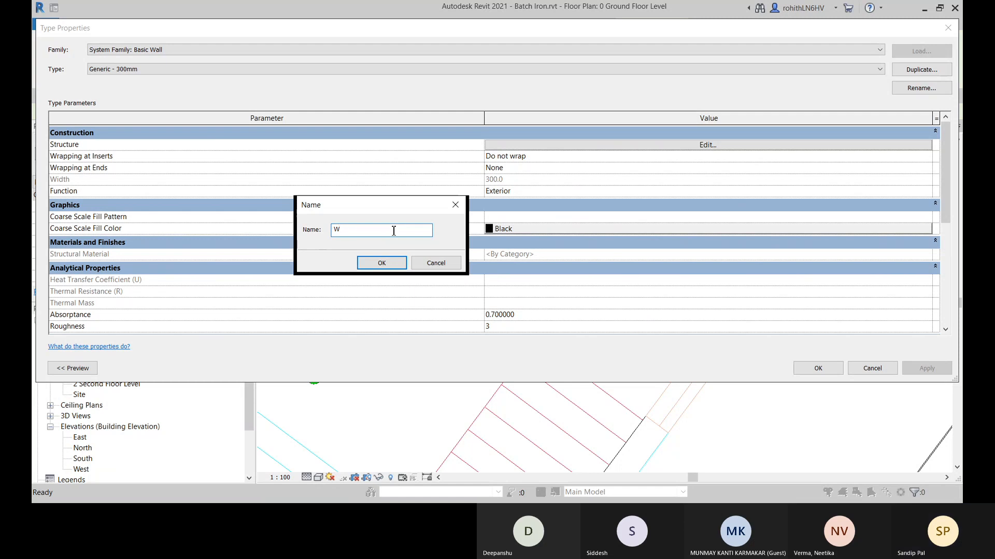
{"action": "type", "text": "E-"}
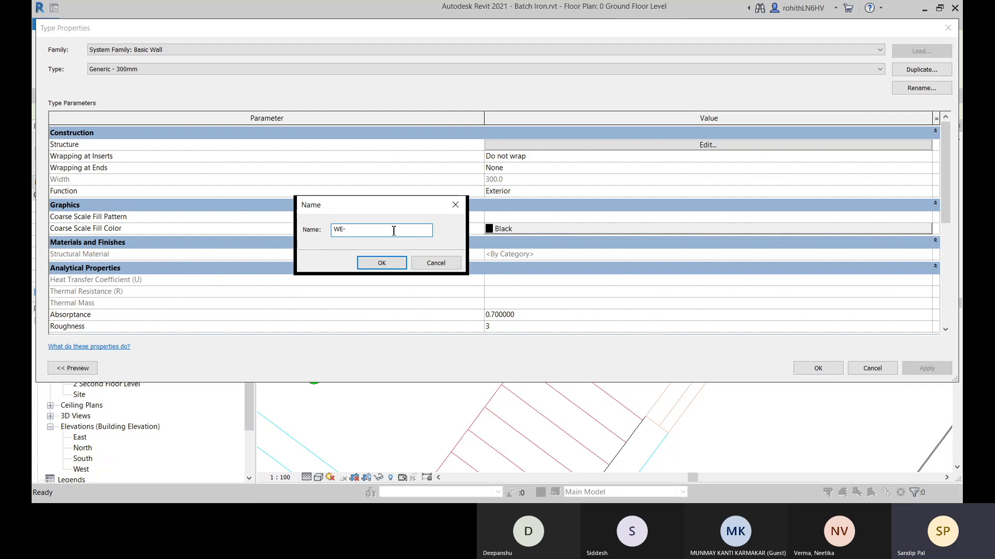
{"action": "type", "text": "0mm"}
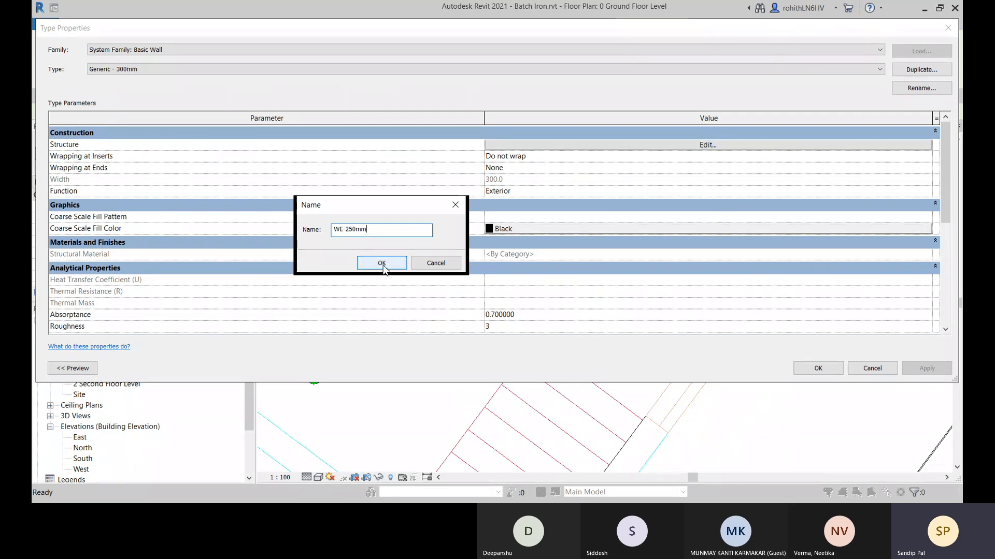
{"action": "left_click", "coordinate": [381, 263]}
Set the structure layer thickness of the WE-250mm wall type to 225 mm and apply the type changes.
{"action": "left_click", "coordinate": [660, 148]}
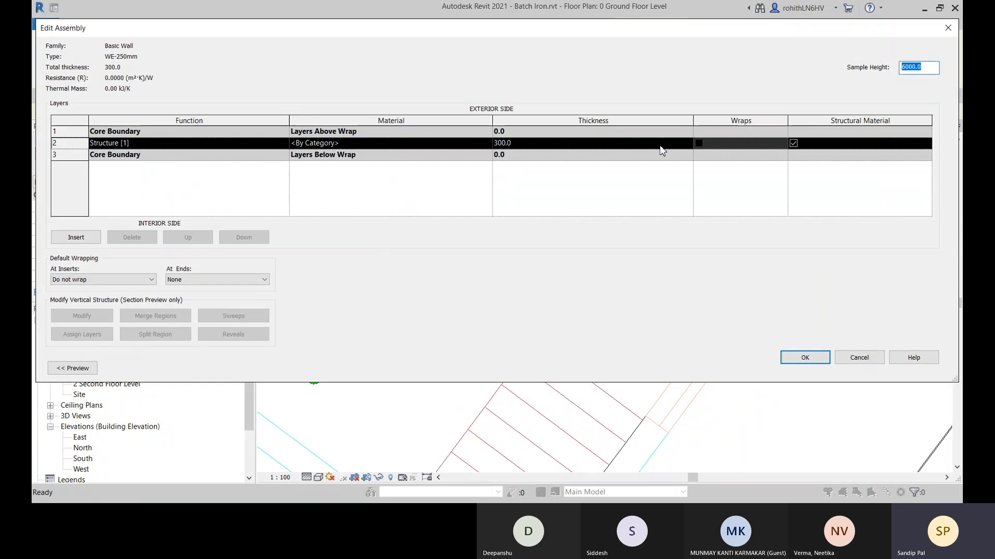
{"action": "left_click", "coordinate": [521, 142]}
{"action": "type", "text": "2"}
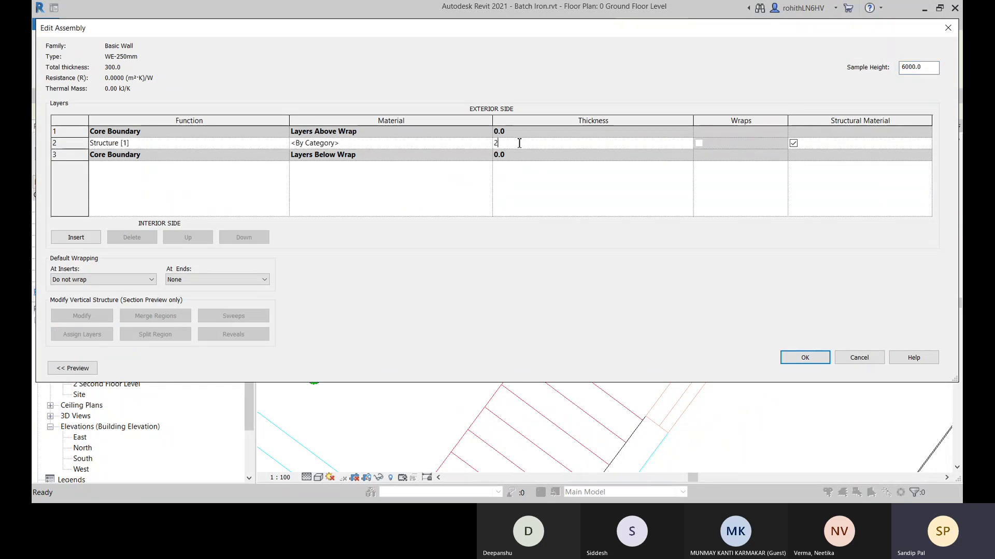
{"action": "type", "text": "25"}
{"action": "key", "text": "Return"}
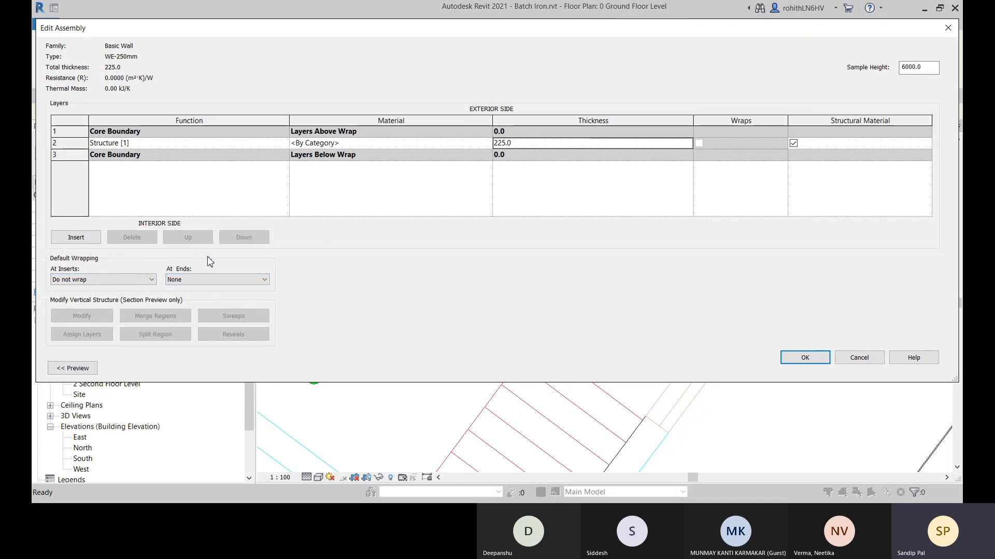
{"action": "left_click", "coordinate": [808, 358]}
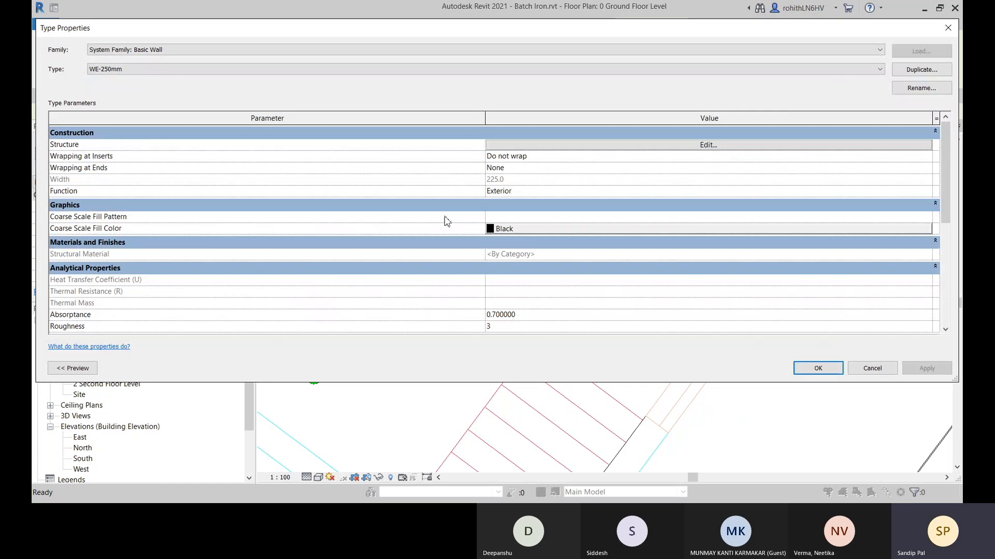
{"action": "left_click", "coordinate": [820, 368]}
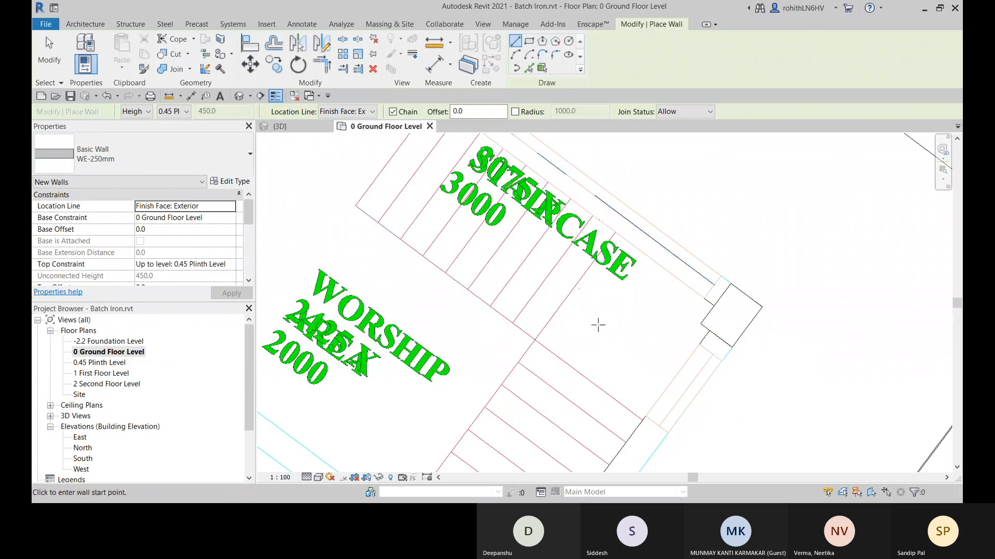
Try to draw the WE-250mm wall along the staircase's outer wall with the location line set to Wall Centerline.
{"action": "left_click", "coordinate": [790, 276]}
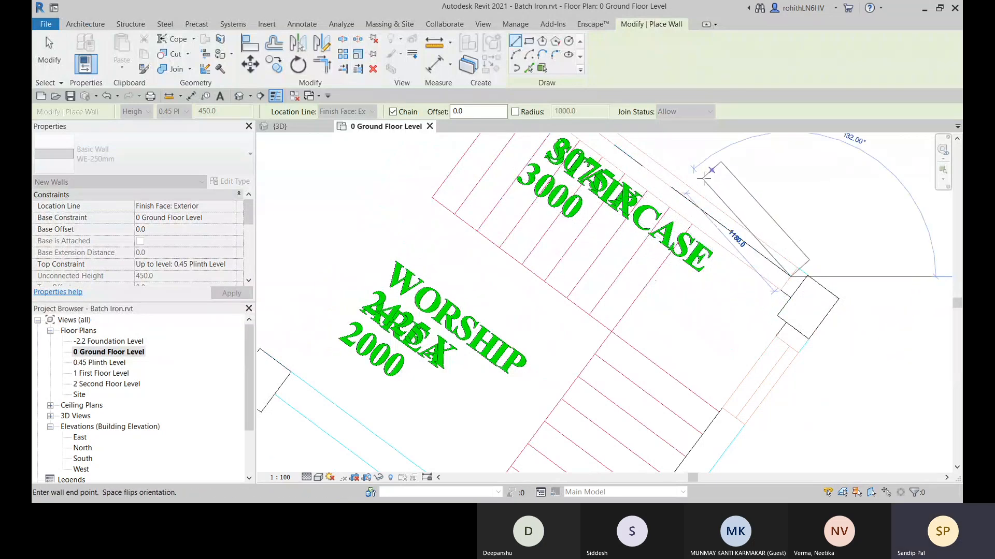
{"action": "key", "text": "Escape"}
{"action": "left_click", "coordinate": [369, 112]}
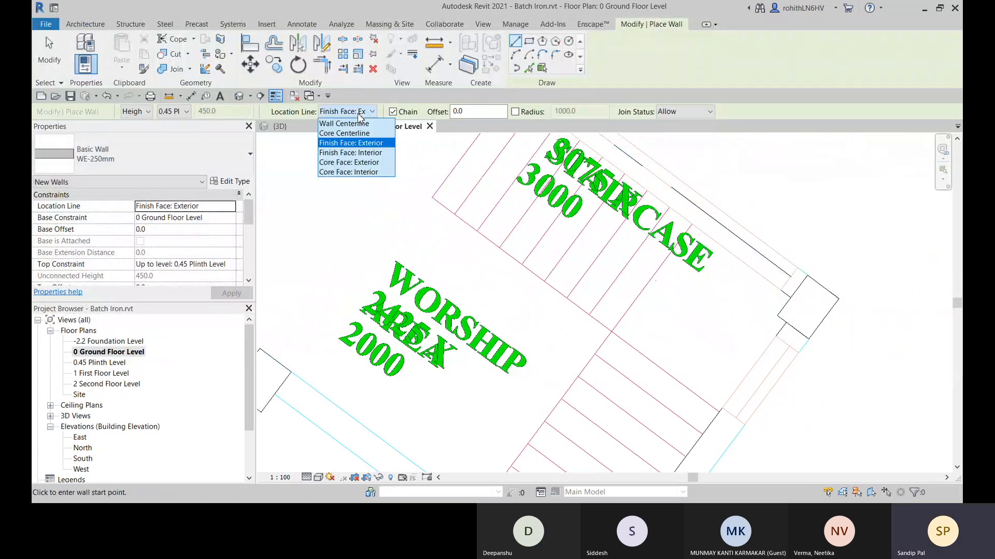
{"action": "left_click", "coordinate": [342, 124]}
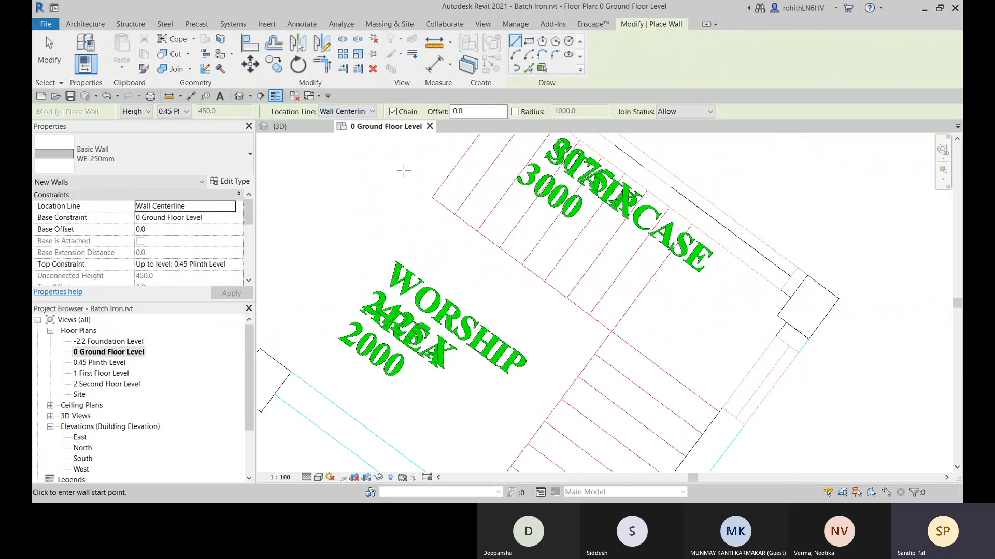
{"action": "left_click", "coordinate": [792, 270]}
{"action": "scroll", "coordinate": [633, 207], "scroll_direction": "down", "scroll_amount": 3}
{"action": "middle_click_drag", "start_coordinate": [631, 205], "coordinate": [757, 416]}
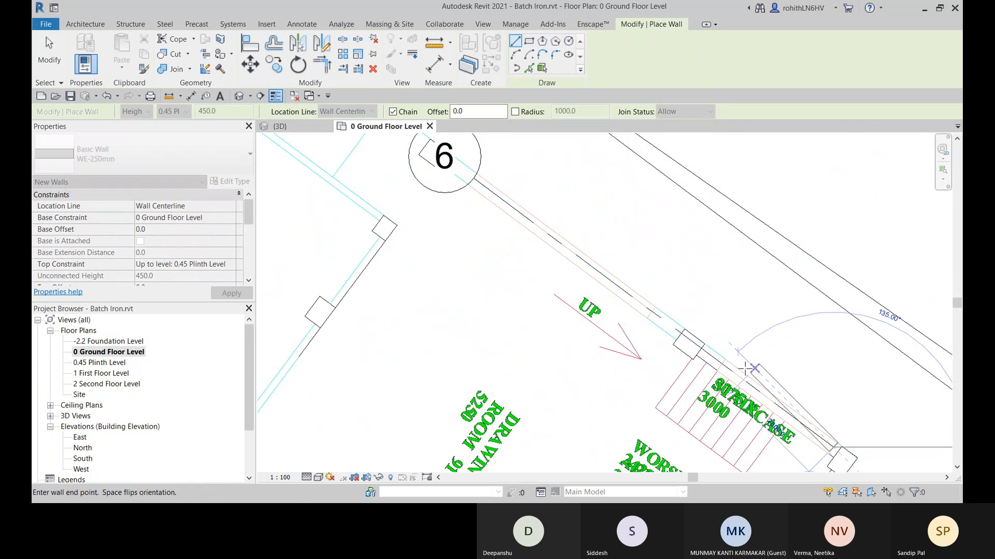
{"action": "middle_click_drag", "start_coordinate": [748, 365], "coordinate": [690, 250]}
{"action": "scroll", "coordinate": [660, 254], "scroll_direction": "up", "scroll_amount": 2}
{"action": "scroll", "coordinate": [641, 243], "scroll_direction": "up", "scroll_amount": 2}
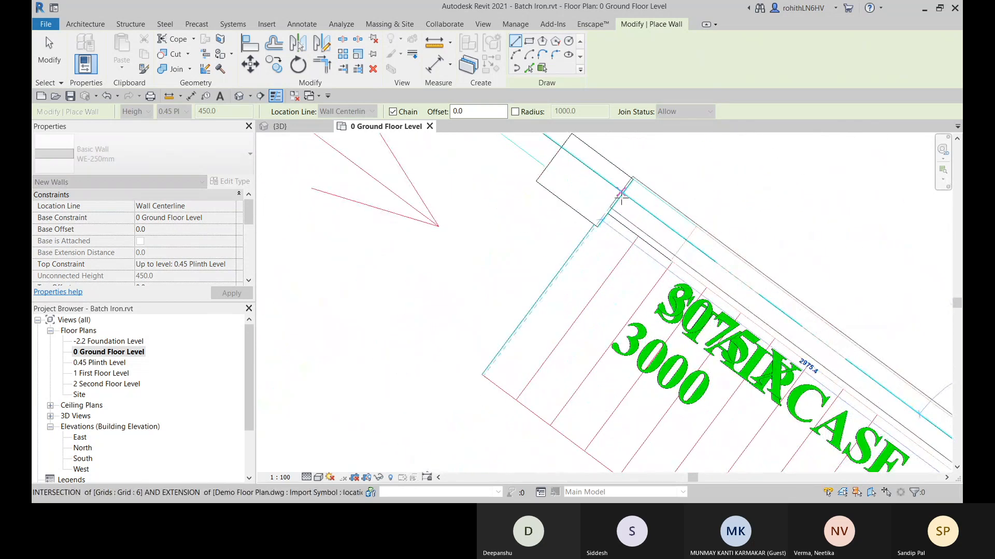
{"action": "scroll", "coordinate": [620, 195], "scroll_direction": "down", "scroll_amount": 3}
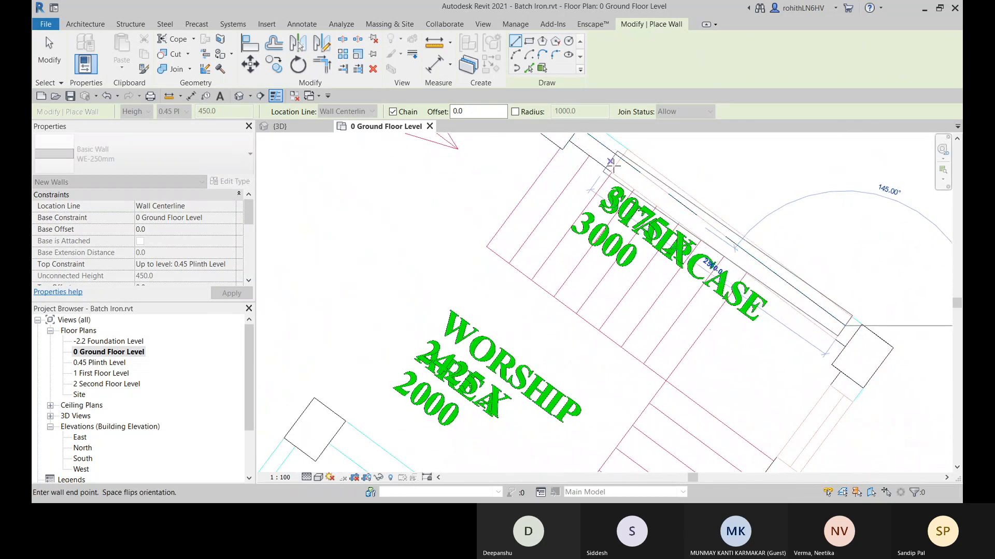
{"action": "key", "text": "Escape"}
Set the location line back to Finish Face: Exterior and try the wall along the staircase wall's outer line.
{"action": "scroll", "coordinate": [854, 310], "scroll_direction": "up", "scroll_amount": 2}
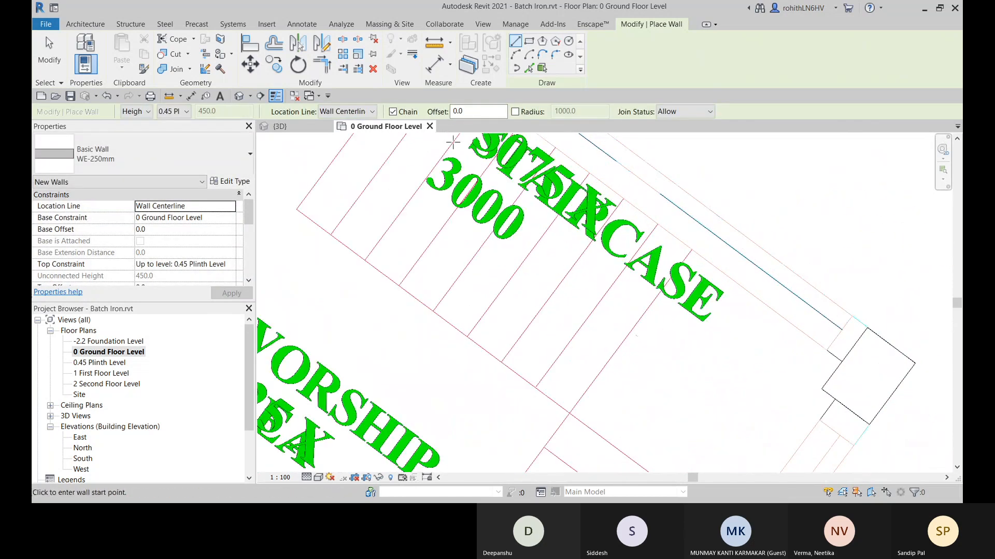
{"action": "left_click", "coordinate": [362, 112]}
{"action": "left_click", "coordinate": [351, 143]}
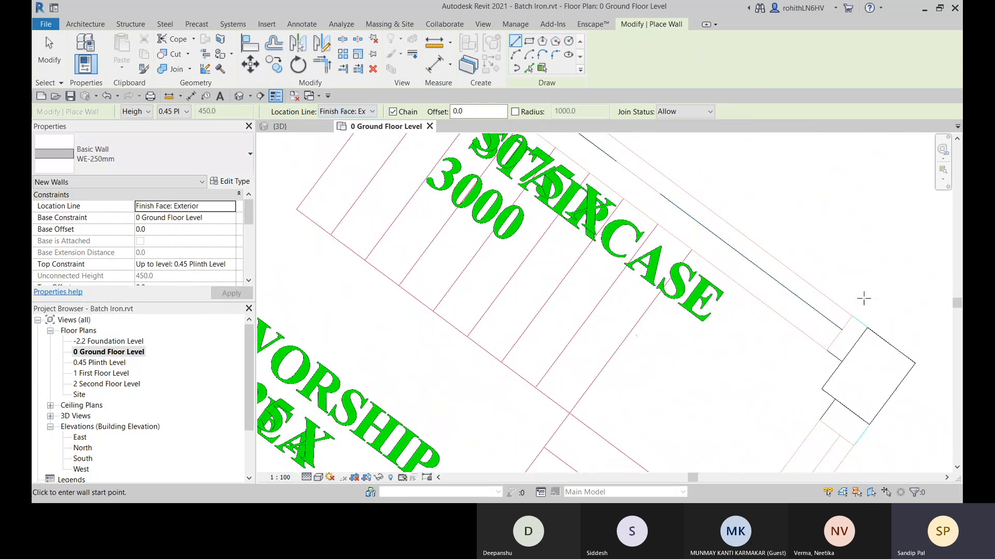
{"action": "left_click", "coordinate": [851, 315]}
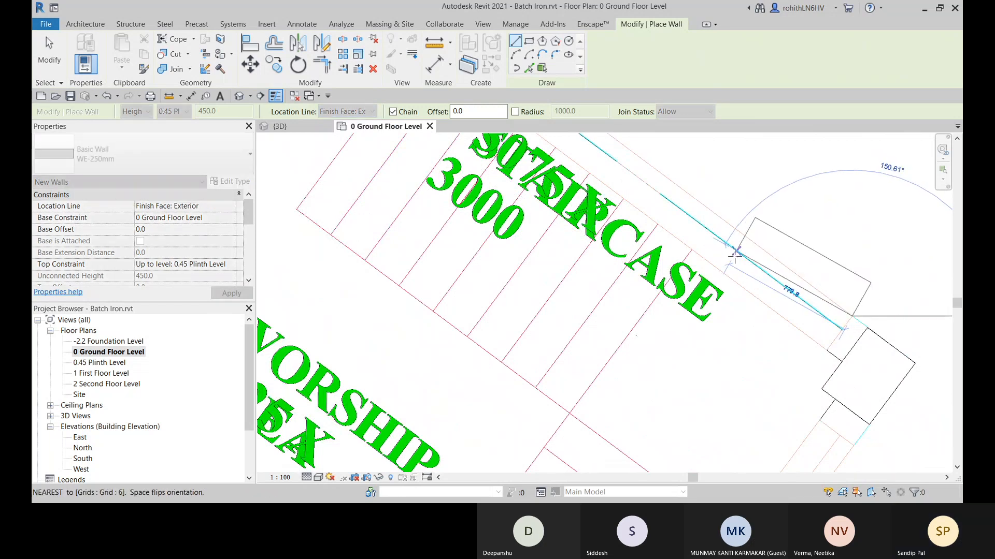
{"action": "scroll", "coordinate": [692, 194], "scroll_direction": "down", "scroll_amount": 2}
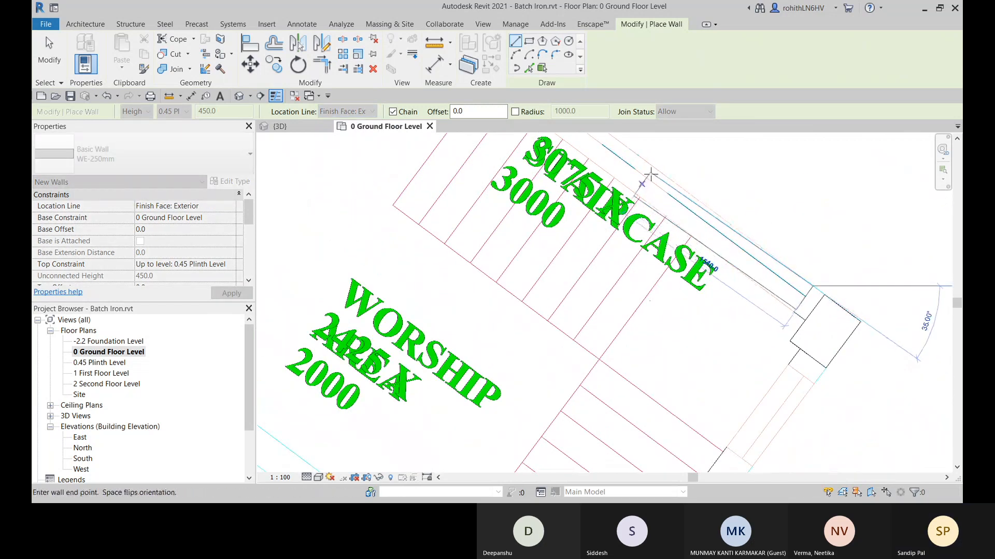
{"action": "middle_click_drag", "start_coordinate": [659, 178], "coordinate": [694, 200]}
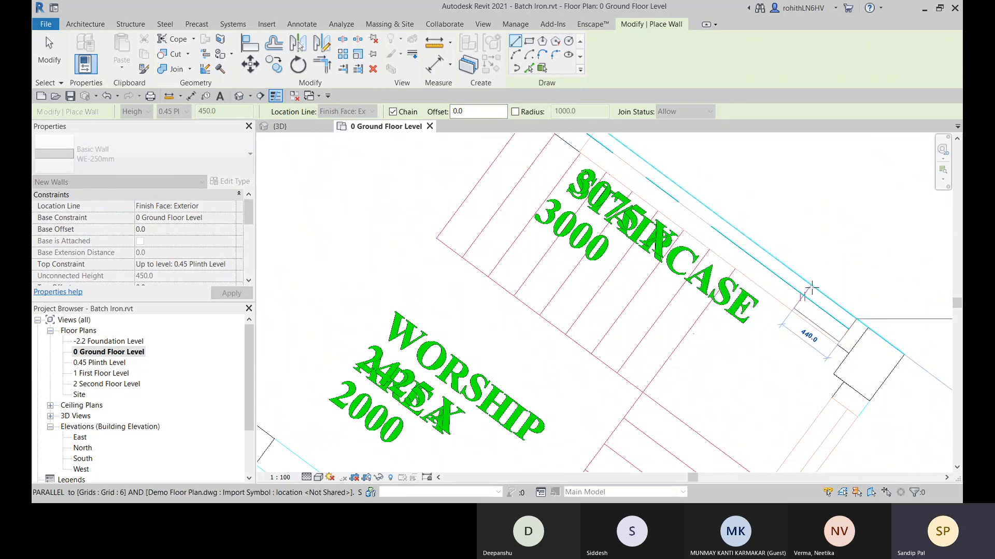
{"action": "key", "text": "Escape"}
Measure the drawn thickness of the staircase's outer wall between its inner and outer lines beside the corner column.
{"action": "scroll", "coordinate": [829, 342], "scroll_direction": "up", "scroll_amount": 1}
{"action": "scroll", "coordinate": [832, 346], "scroll_direction": "up", "scroll_amount": 1}
{"action": "middle_click_drag", "start_coordinate": [832, 346], "coordinate": [820, 342]}
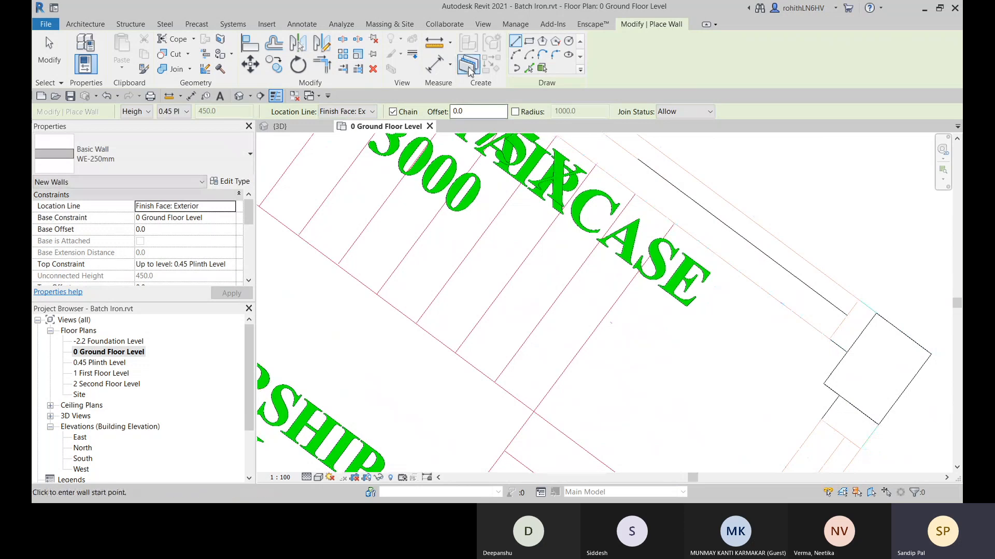
{"action": "left_click", "coordinate": [434, 43]}
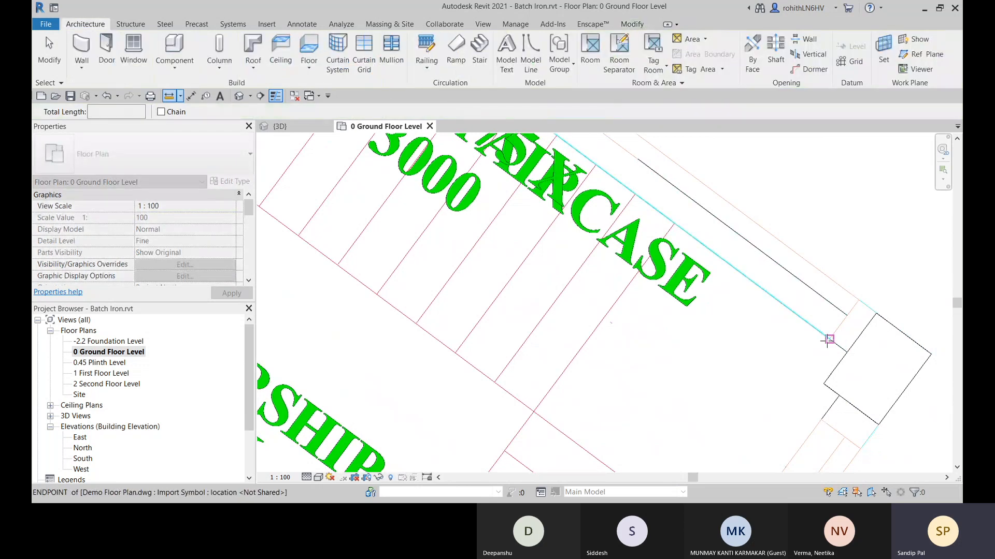
{"action": "left_click", "coordinate": [829, 339]}
{"action": "left_click", "coordinate": [858, 300]}
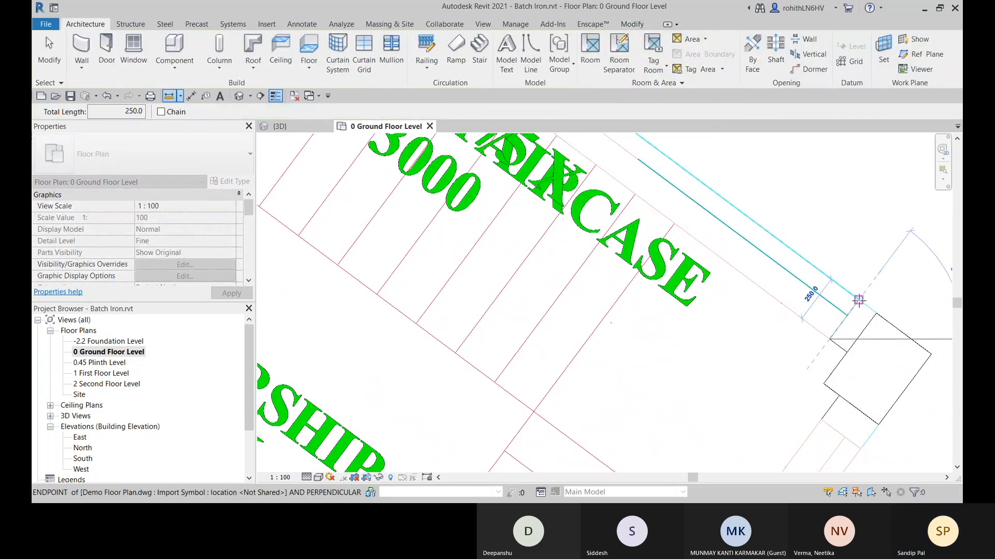
Set the structure layer thickness of the WE-250mm wall type to 250 mm and apply the type changes.
{"action": "key", "text": "Escape"}
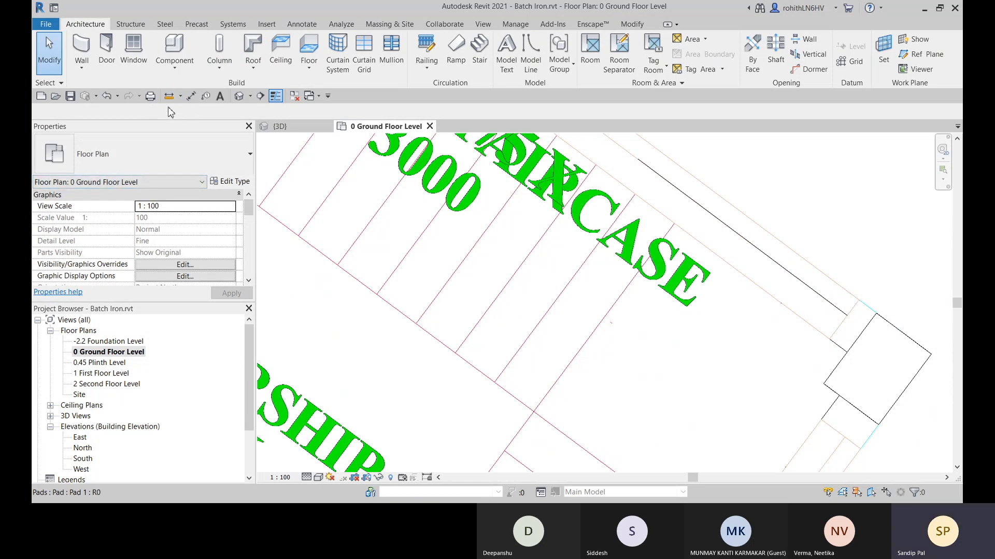
{"action": "key", "text": "w"}
{"action": "key", "text": "a"}
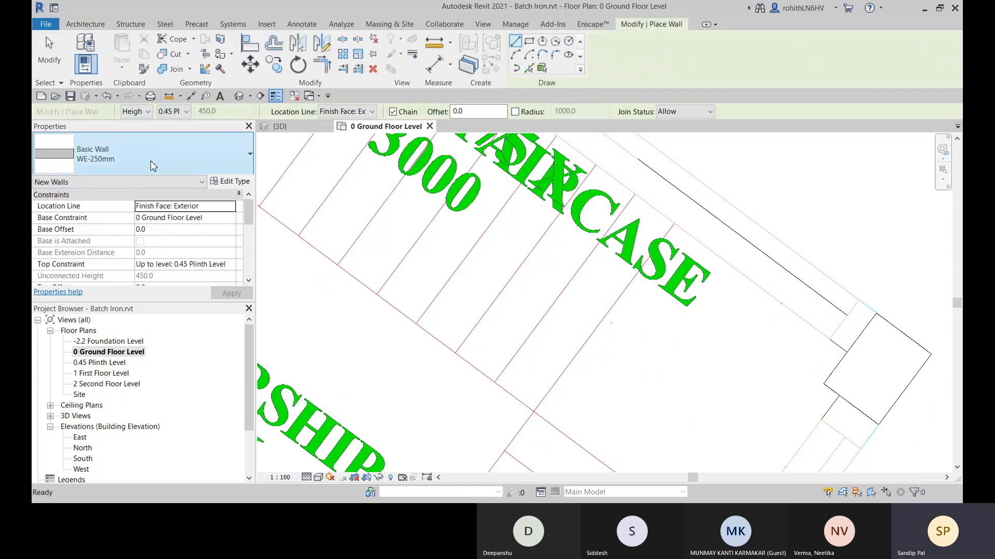
{"action": "left_click", "coordinate": [216, 183]}
{"action": "left_click", "coordinate": [647, 146]}
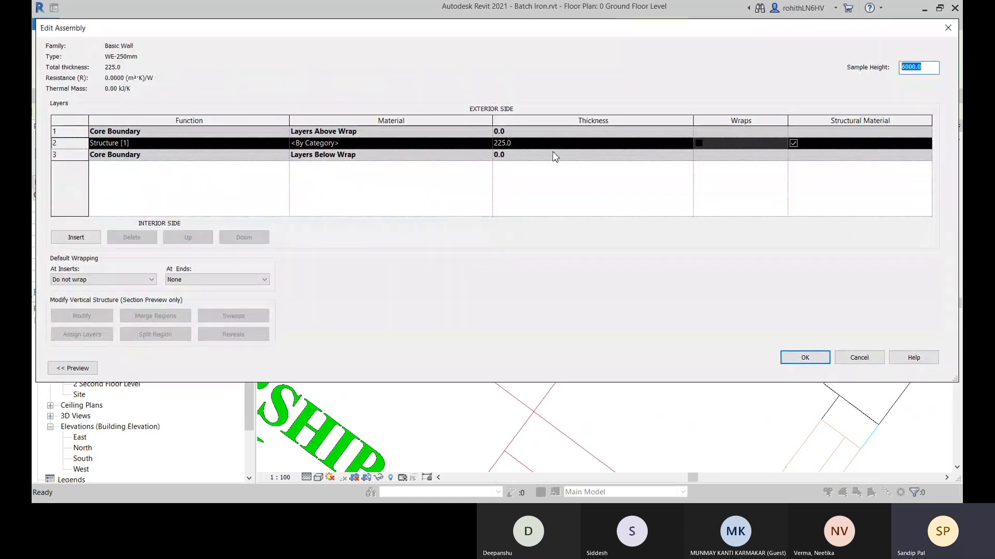
{"action": "left_click", "coordinate": [506, 144]}
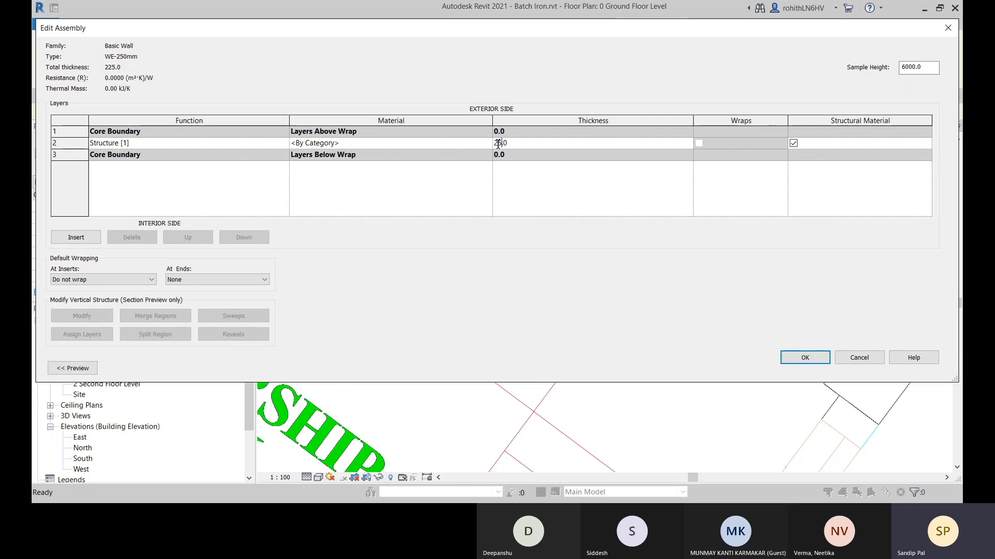
{"action": "left_click", "coordinate": [540, 192]}
{"action": "left_click", "coordinate": [805, 358]}
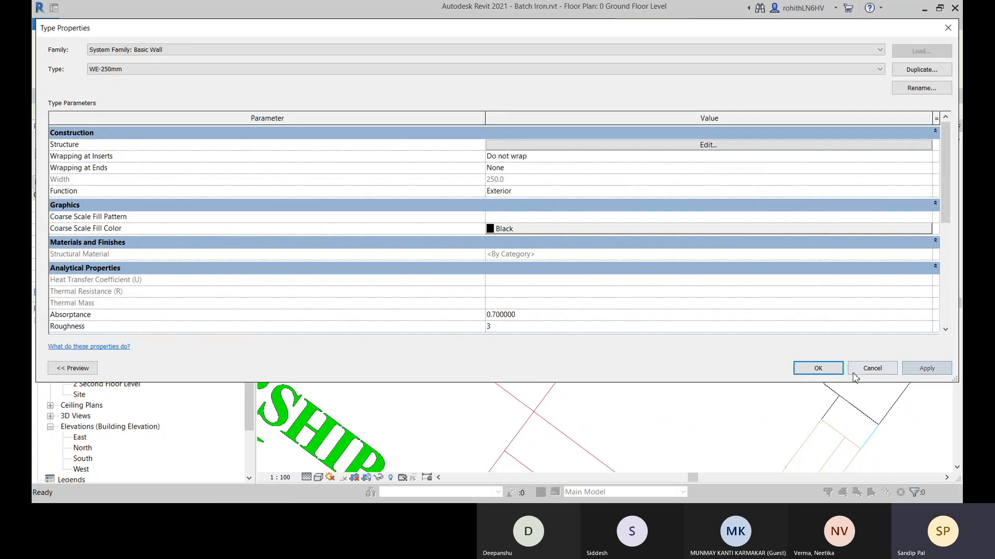
{"action": "left_click", "coordinate": [818, 369]}
Draw the WE-250mm wall along the staircase's outer wall line from the corner column to the wall end at grid 6 and end the chain.
{"action": "scroll", "coordinate": [798, 299], "scroll_direction": "up", "scroll_amount": 3}
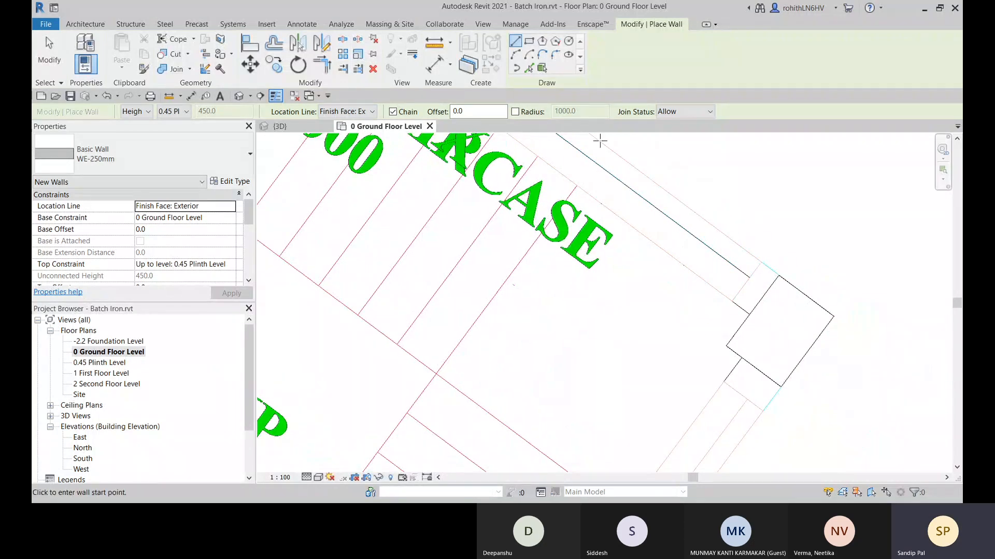
{"action": "left_click", "coordinate": [760, 263]}
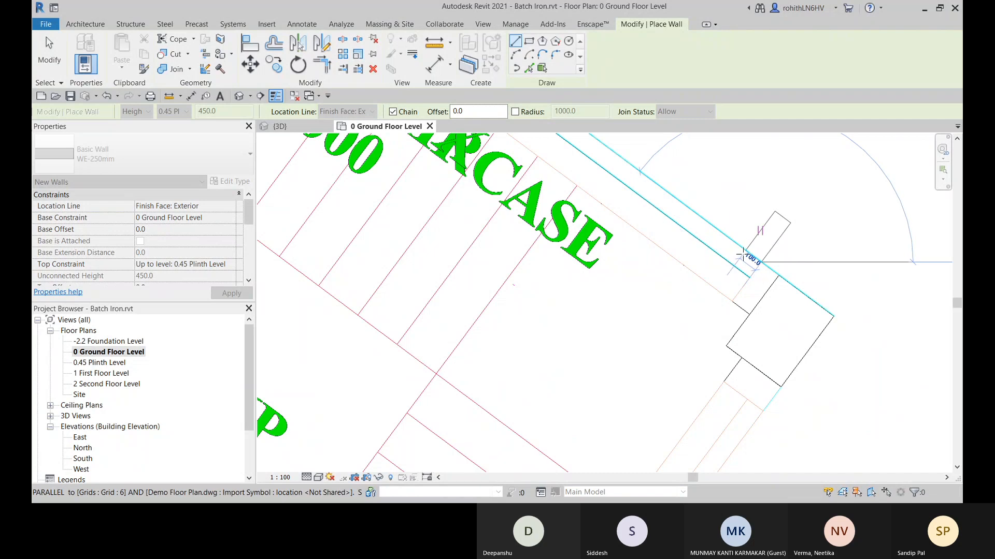
{"action": "scroll", "coordinate": [640, 207], "scroll_direction": "down", "scroll_amount": 2}
{"action": "scroll", "coordinate": [641, 207], "scroll_direction": "down", "scroll_amount": 2}
{"action": "middle_click_drag", "start_coordinate": [643, 209], "coordinate": [904, 484]}
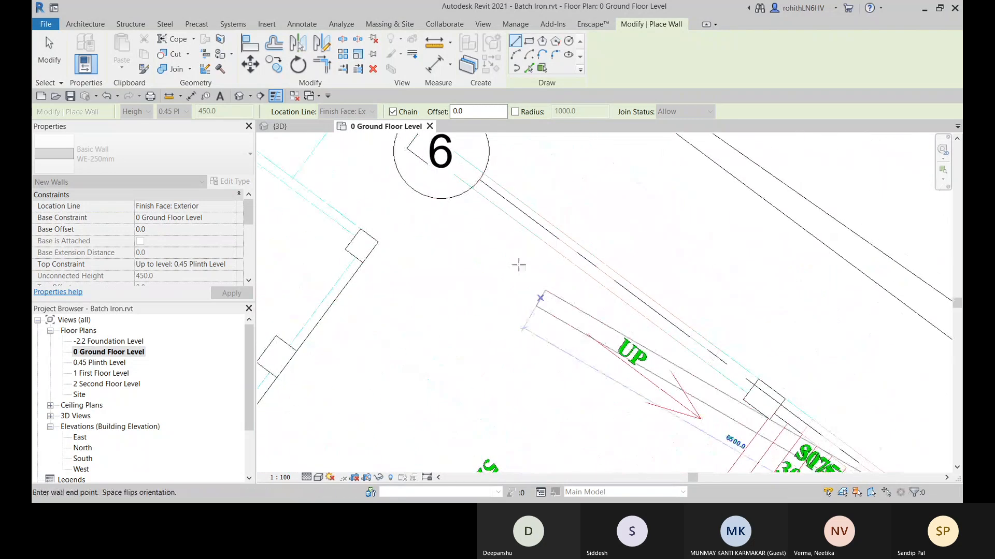
{"action": "middle_click_drag", "start_coordinate": [490, 207], "coordinate": [640, 326]}
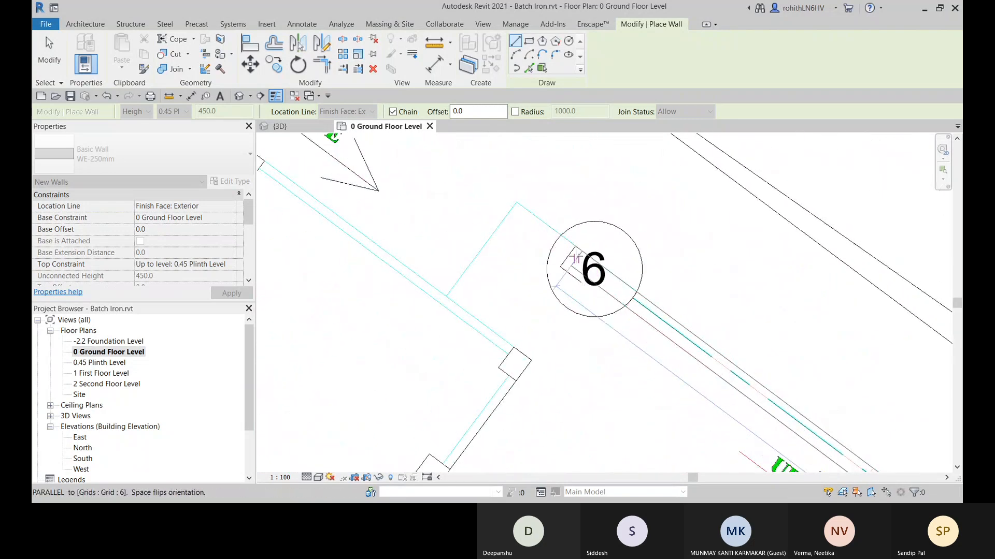
{"action": "scroll", "coordinate": [573, 254], "scroll_direction": "up", "scroll_amount": 4}
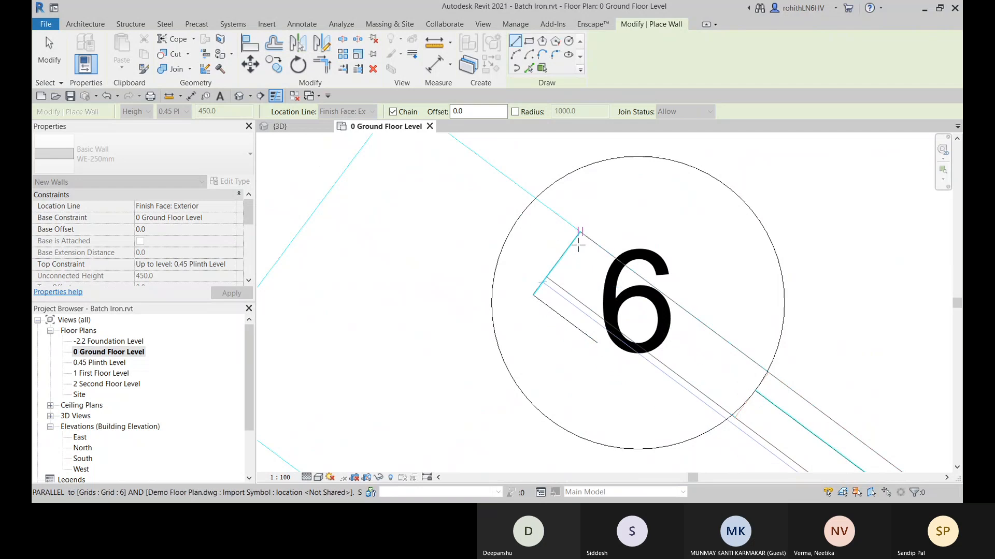
{"action": "scroll", "coordinate": [648, 331], "scroll_direction": "down", "scroll_amount": 3}
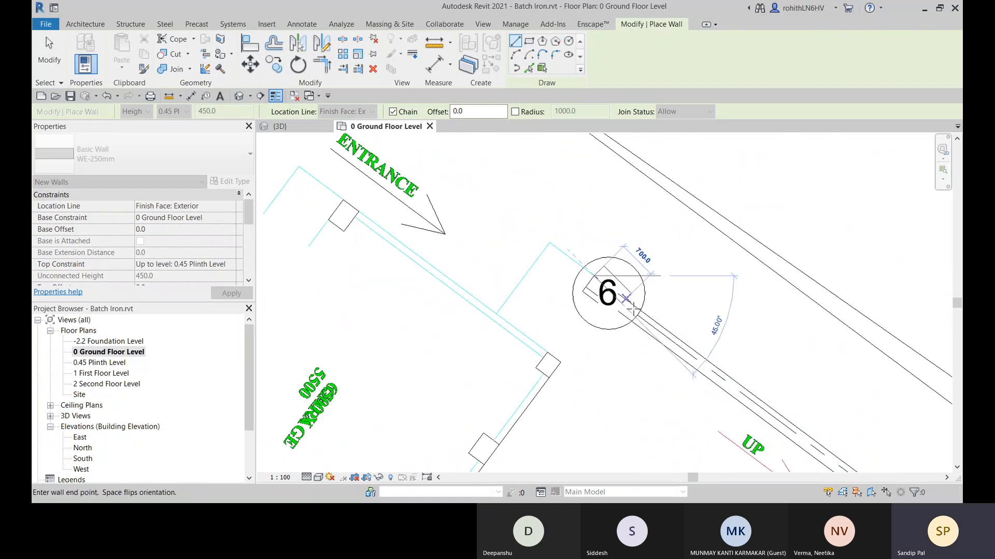
{"action": "middle_click_drag", "start_coordinate": [666, 340], "coordinate": [537, 180]}
{"action": "middle_click_drag", "start_coordinate": [574, 297], "coordinate": [803, 394]}
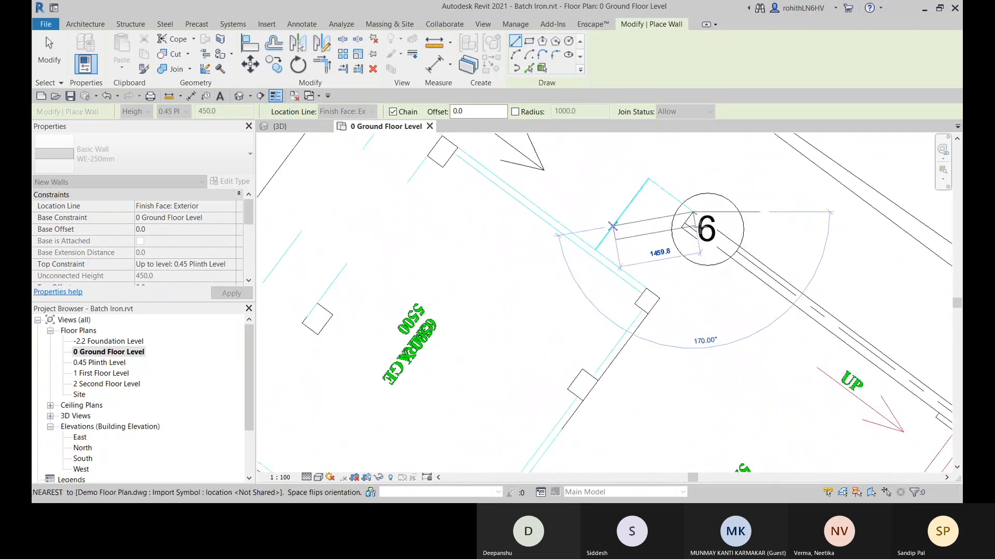
{"action": "scroll", "coordinate": [714, 223], "scroll_direction": "up", "scroll_amount": 2}
{"action": "scroll", "coordinate": [692, 247], "scroll_direction": "up", "scroll_amount": 2}
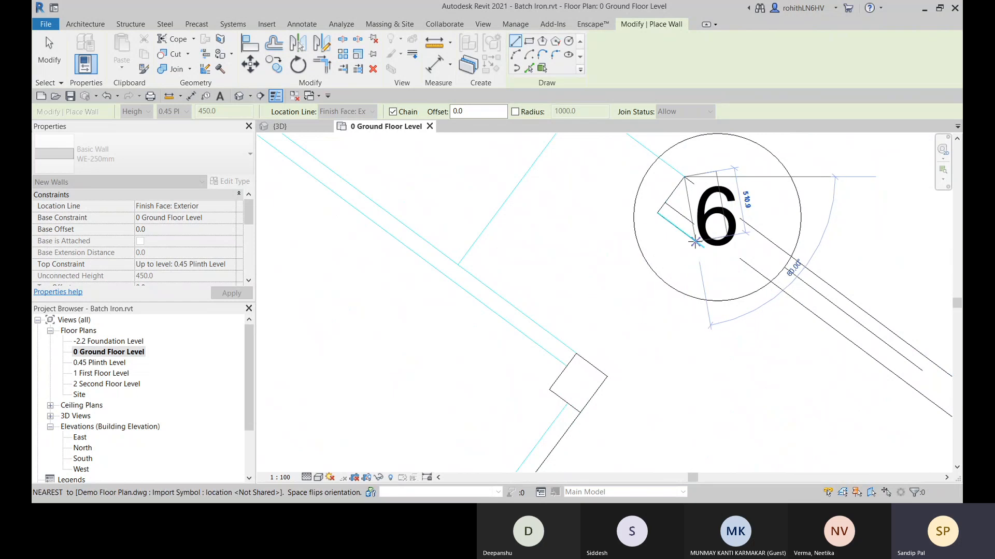
{"action": "scroll", "coordinate": [724, 247], "scroll_direction": "up", "scroll_amount": 2}
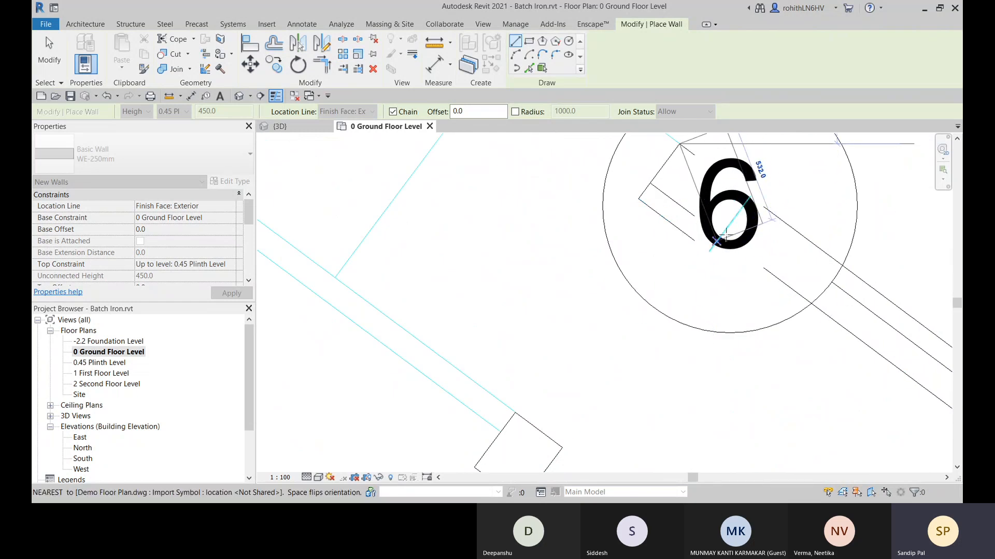
{"action": "scroll", "coordinate": [668, 212], "scroll_direction": "down", "scroll_amount": 5}
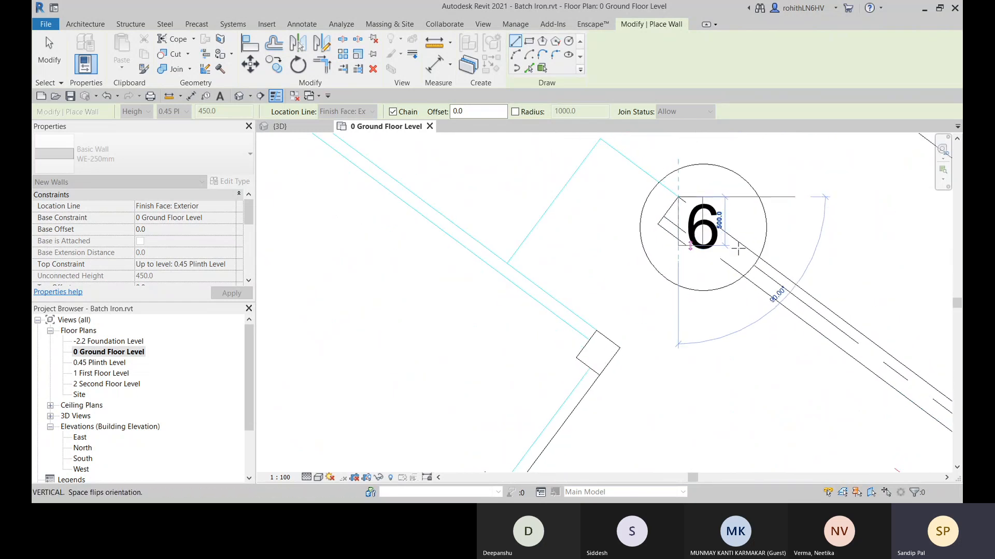
{"action": "middle_click_drag", "start_coordinate": [725, 232], "coordinate": [719, 322]}
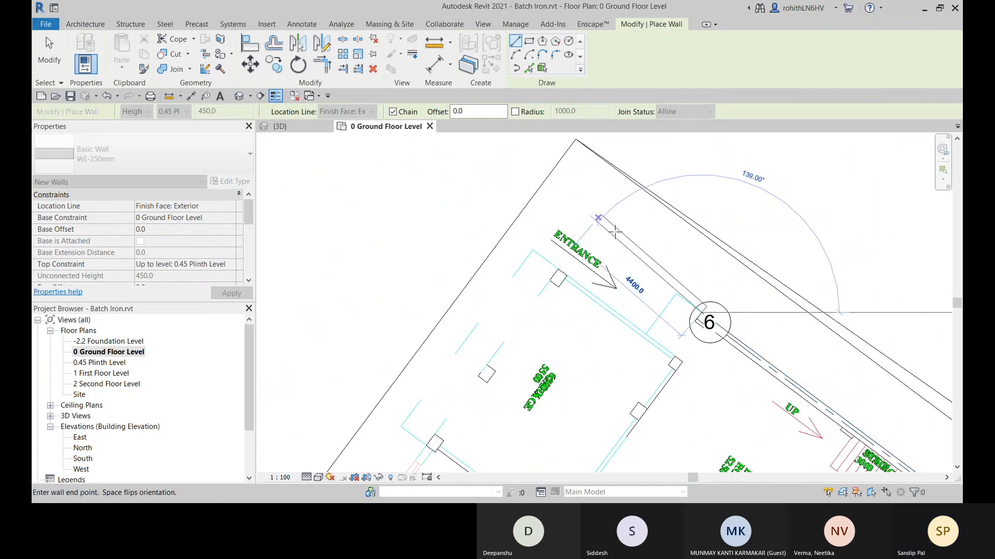
{"action": "key", "text": "Escape"}
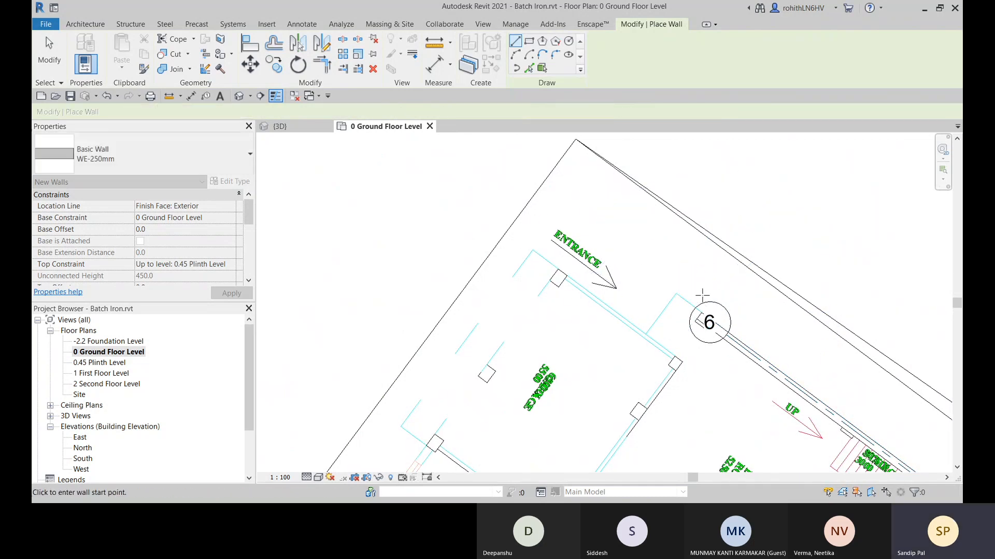
{"action": "middle_click_drag", "start_coordinate": [682, 295], "coordinate": [684, 202]}
{"action": "middle_click_drag", "start_coordinate": [684, 381], "coordinate": [641, 252]}
{"action": "scroll", "coordinate": [641, 252], "scroll_direction": "down", "scroll_amount": 2}
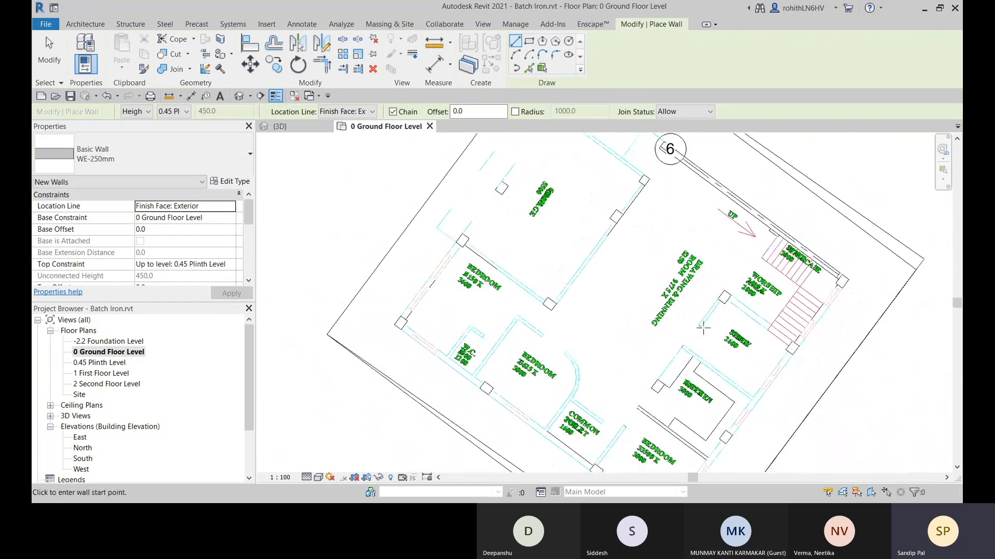
{"action": "scroll", "coordinate": [768, 269], "scroll_direction": "up", "scroll_amount": 1}
{"action": "scroll", "coordinate": [822, 187], "scroll_direction": "up", "scroll_amount": 4}
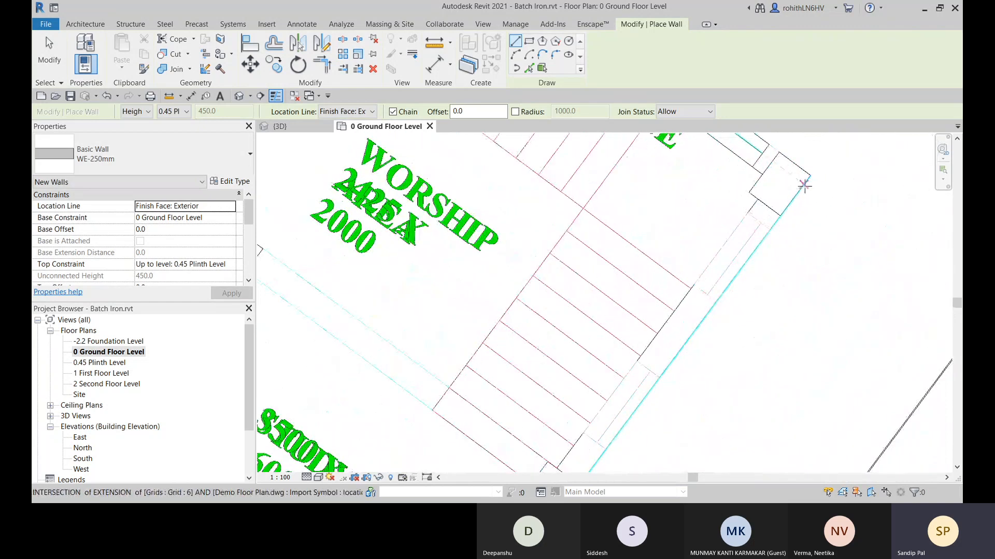
{"action": "middle_click_drag", "start_coordinate": [825, 207], "coordinate": [793, 282]}
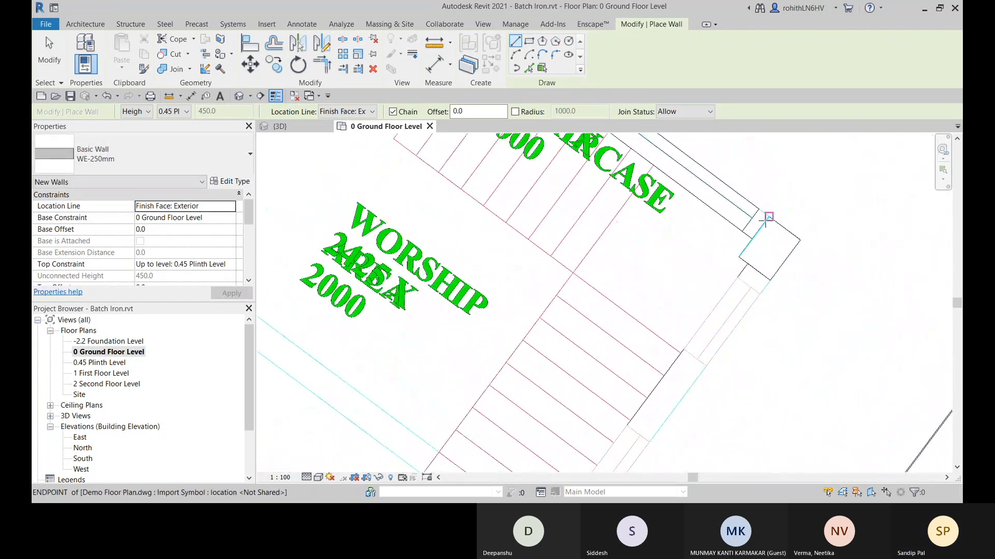
{"action": "scroll", "coordinate": [765, 220], "scroll_direction": "up", "scroll_amount": 2}
{"action": "scroll", "coordinate": [784, 259], "scroll_direction": "down", "scroll_amount": 1}
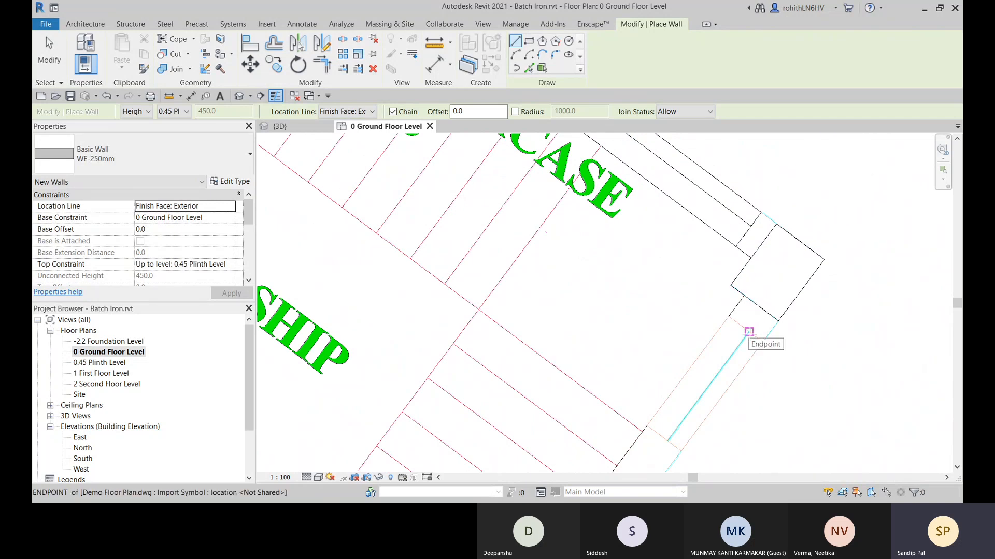
{"action": "left_click", "coordinate": [749, 332]}
{"action": "scroll", "coordinate": [698, 400], "scroll_direction": "down", "scroll_amount": 1}
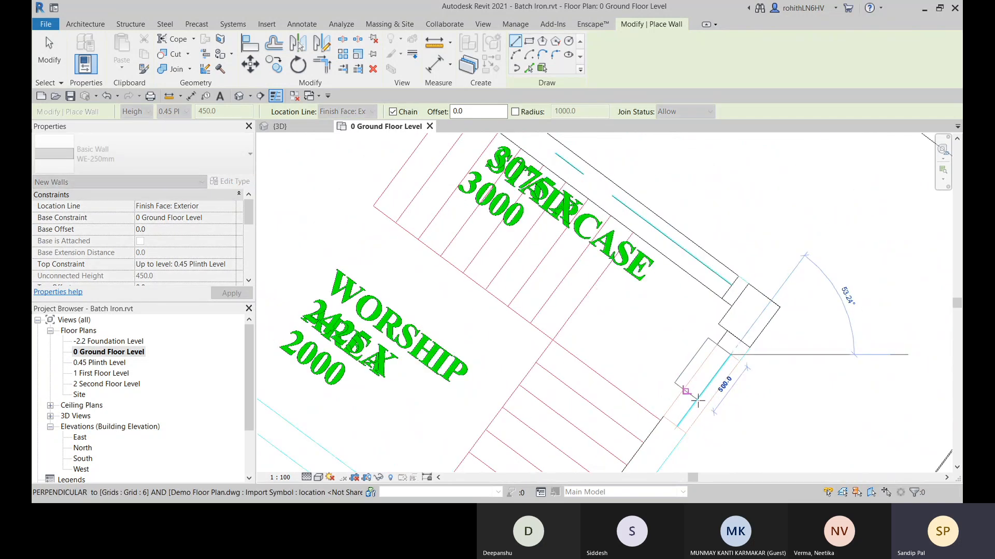
{"action": "key", "text": "Escape"}
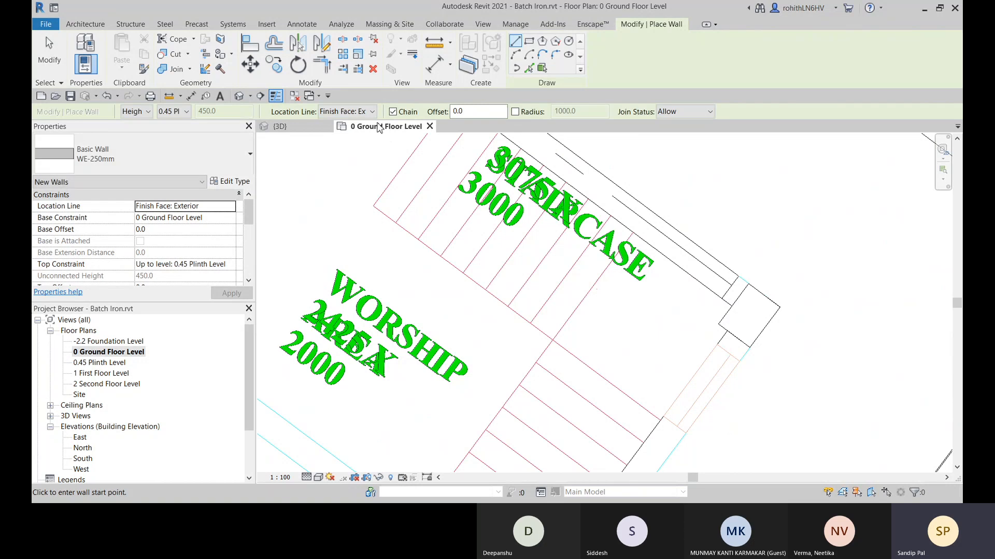
Set the location line to Wall Centerline and start the next wall at the window's centre line beside the staircase's corner column.
{"action": "left_click", "coordinate": [372, 112]}
{"action": "left_click", "coordinate": [347, 124]}
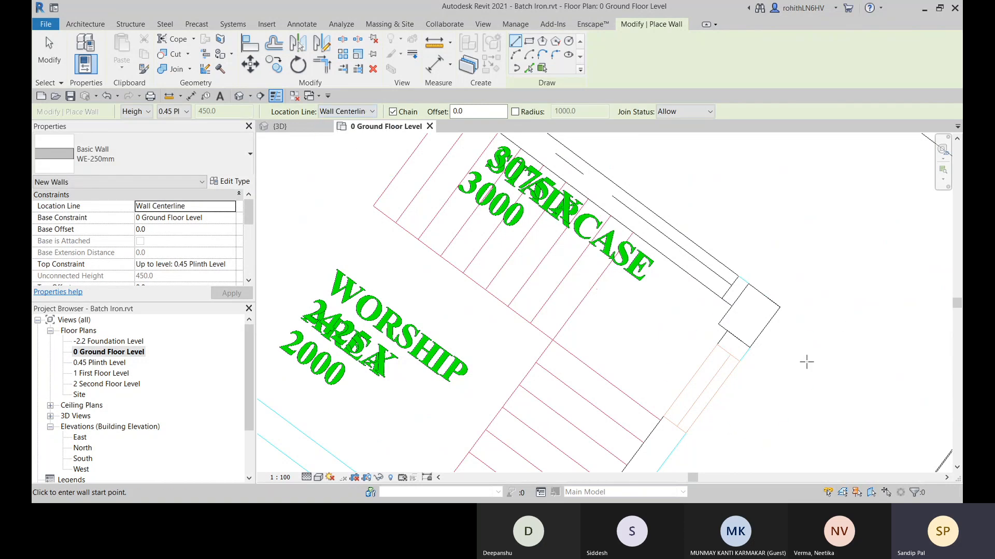
{"action": "scroll", "coordinate": [728, 355], "scroll_direction": "up", "scroll_amount": 2}
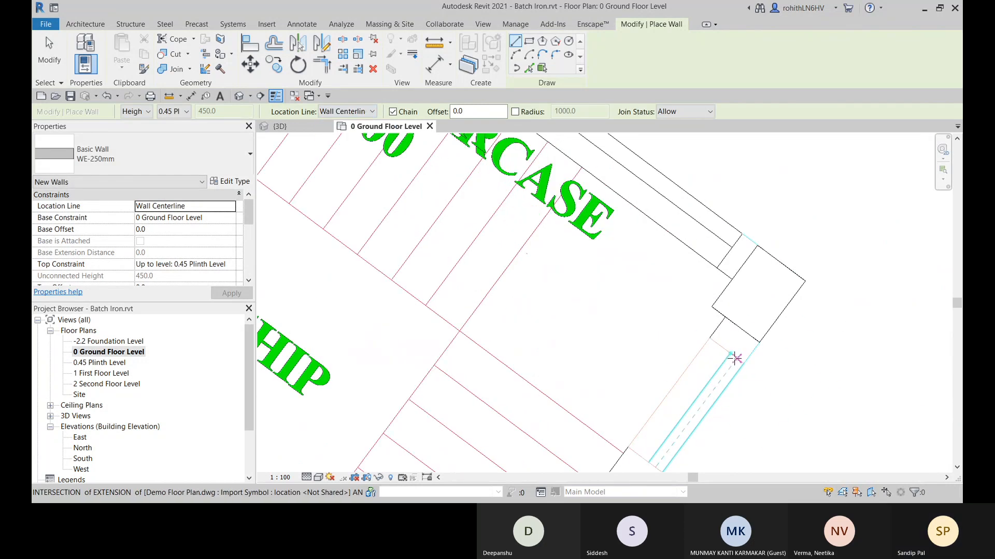
{"action": "scroll", "coordinate": [733, 357], "scroll_direction": "up", "scroll_amount": 1}
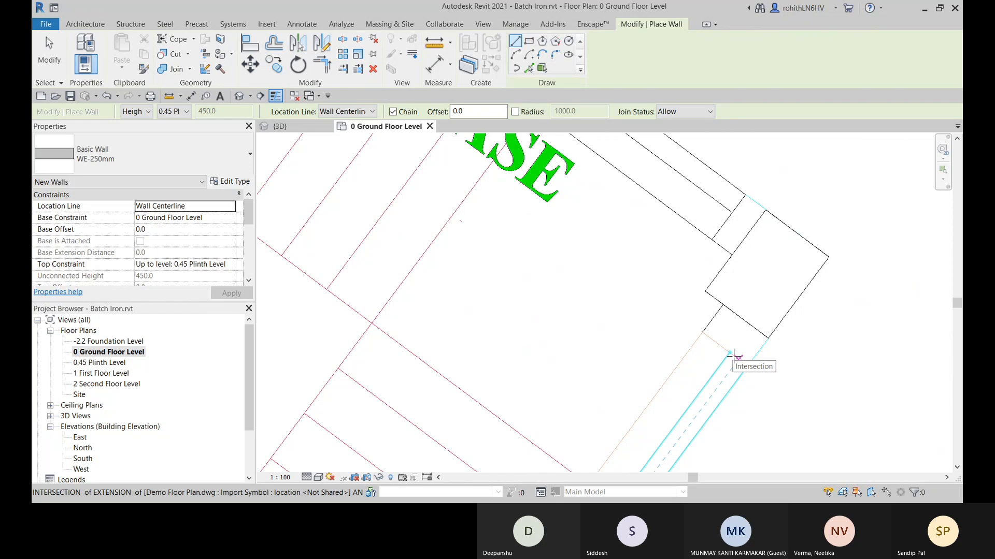
{"action": "left_click", "coordinate": [729, 354]}
{"action": "scroll", "coordinate": [636, 437], "scroll_direction": "down", "scroll_amount": 2}
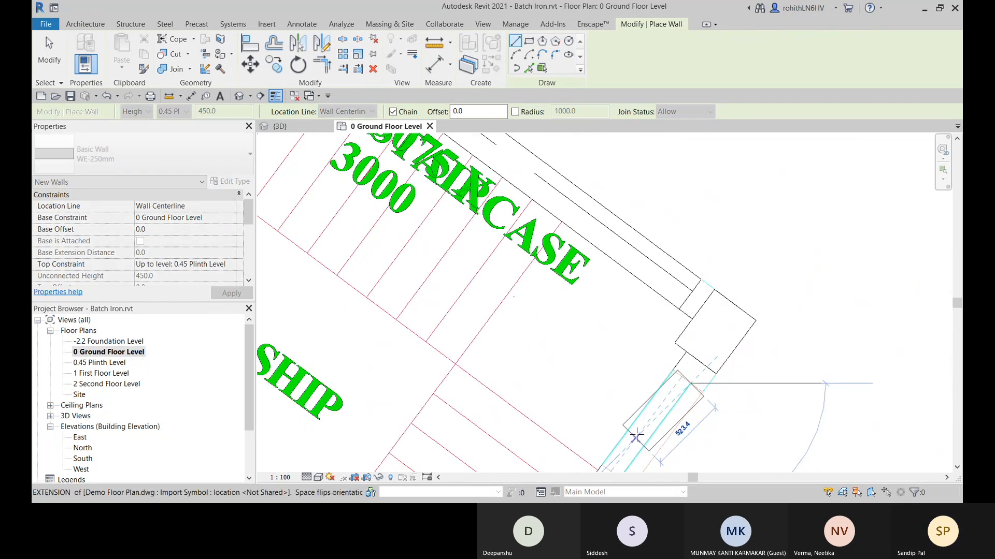
{"action": "scroll", "coordinate": [636, 437], "scroll_direction": "down", "scroll_amount": 4}
{"action": "scroll", "coordinate": [602, 368], "scroll_direction": "up", "scroll_amount": 3}
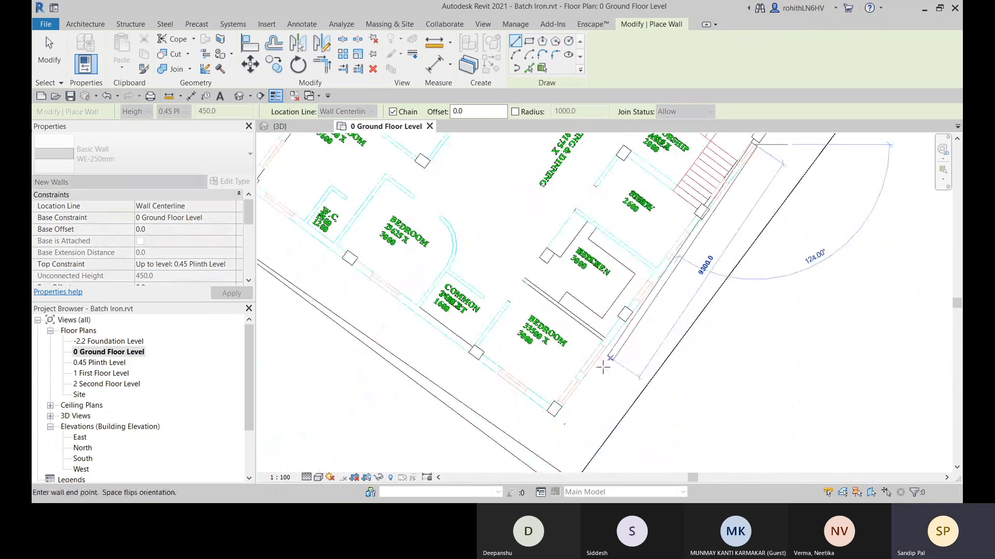
{"action": "scroll", "coordinate": [565, 393], "scroll_direction": "up", "scroll_amount": 5}
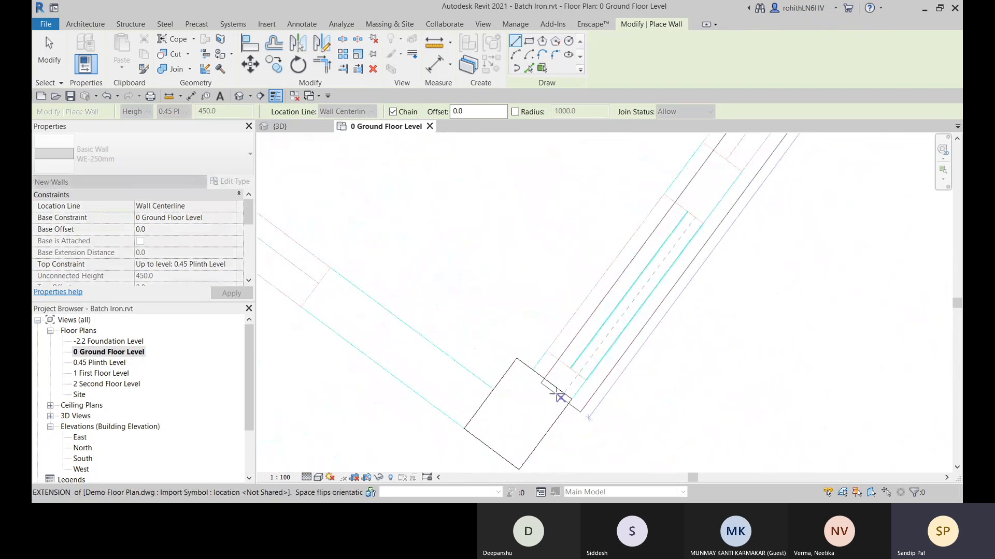
{"action": "left_click", "coordinate": [568, 366]}
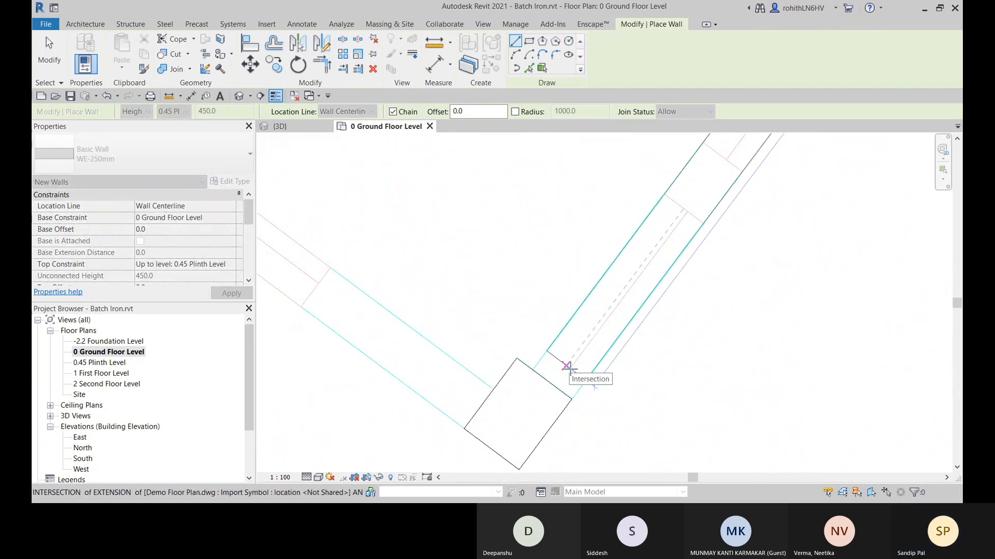
{"action": "left_click", "coordinate": [569, 368]}
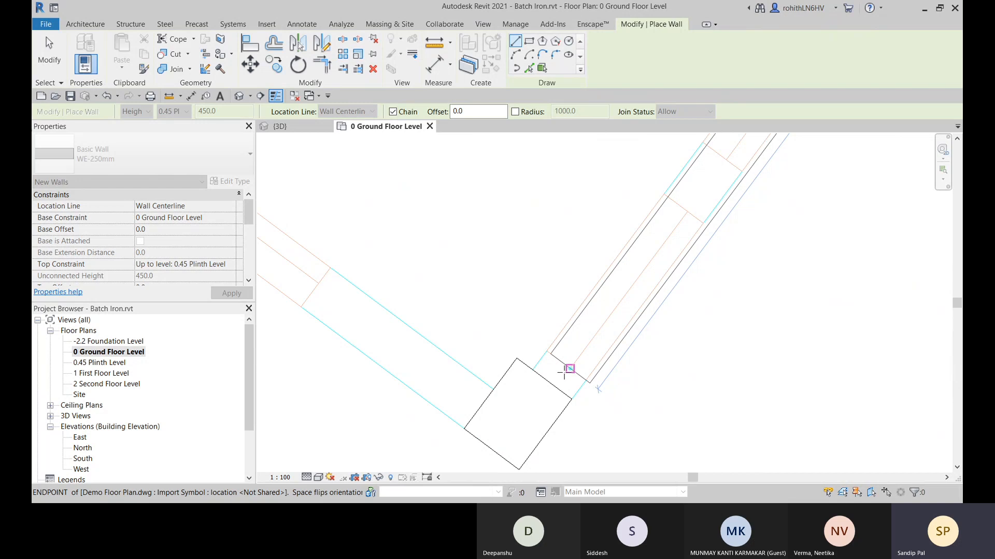
{"action": "scroll", "coordinate": [567, 369], "scroll_direction": "down", "scroll_amount": 3}
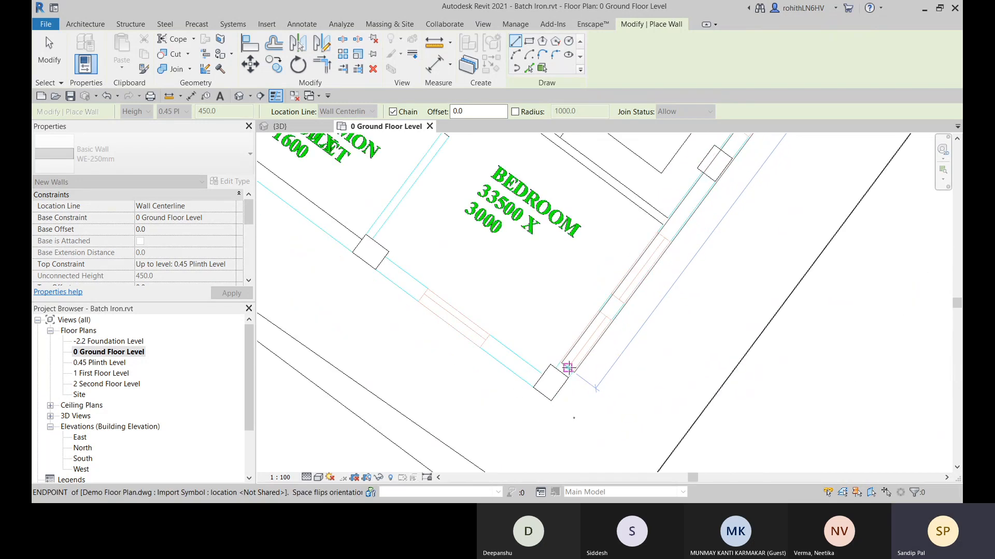
{"action": "middle_click_drag", "start_coordinate": [568, 368], "coordinate": [475, 495]}
{"action": "middle_click_drag", "start_coordinate": [655, 266], "coordinate": [466, 523]}
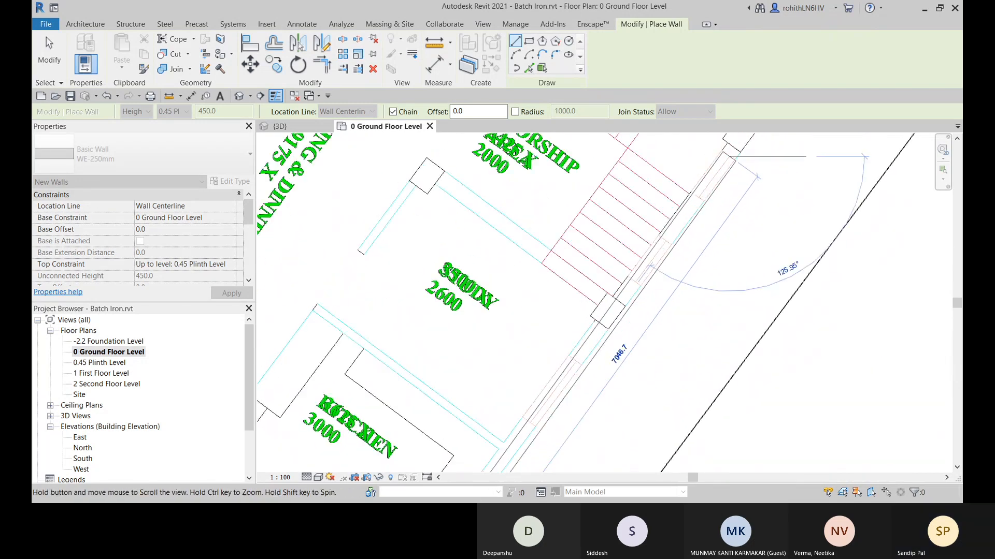
{"action": "scroll", "coordinate": [694, 197], "scroll_direction": "up", "scroll_amount": 2}
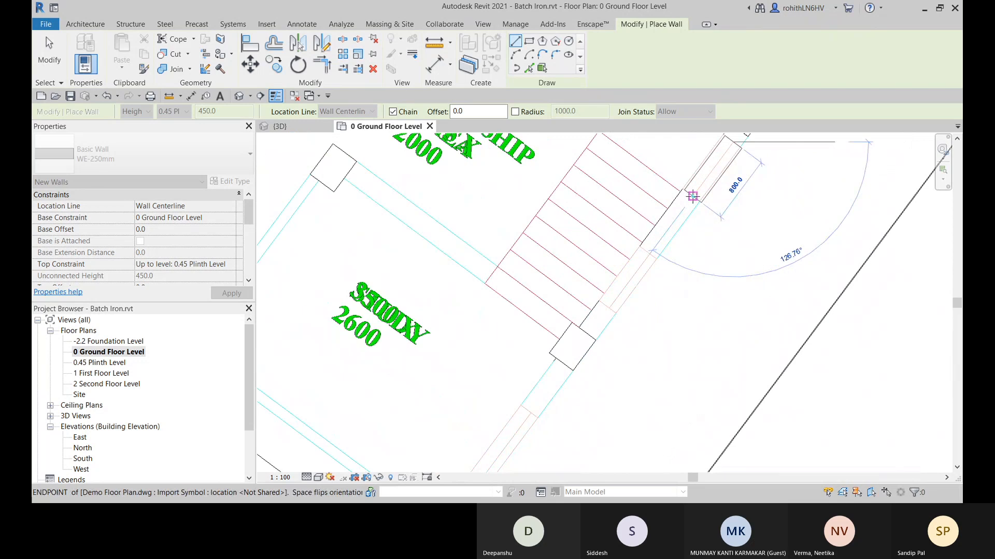
{"action": "middle_click_drag", "start_coordinate": [693, 196], "coordinate": [664, 306]}
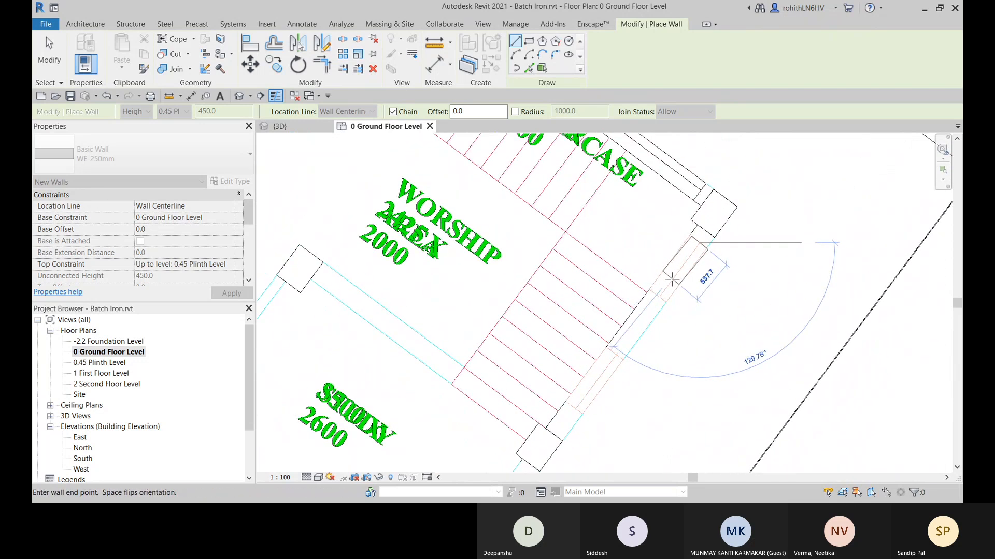
{"action": "scroll", "coordinate": [669, 295], "scroll_direction": "up", "scroll_amount": 2}
{"action": "key", "text": "Escape"}
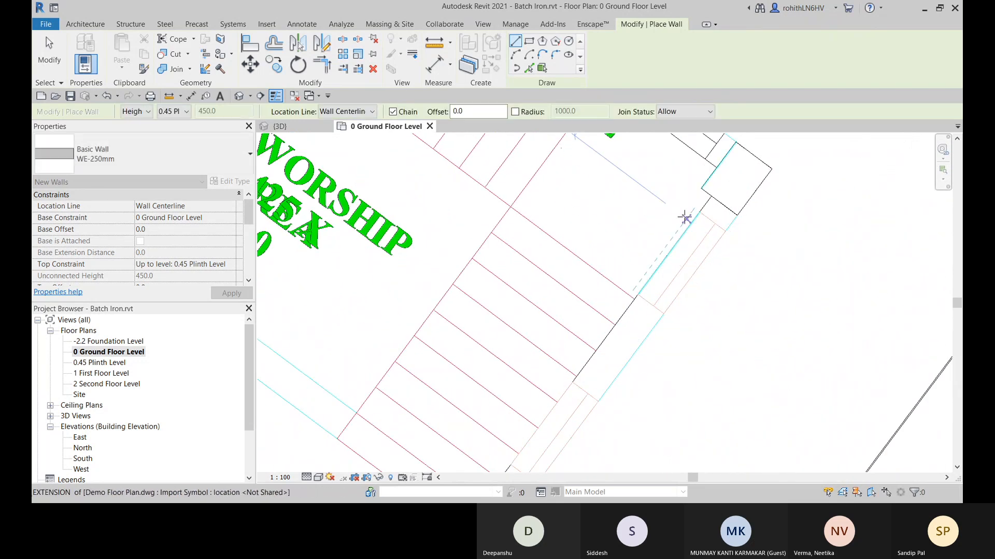
Set the location line to Finish Face: Exterior and draw the outer wall from the staircase's corner column to the corner column of the bedroom beside the kitchen.
{"action": "left_click", "coordinate": [365, 111]}
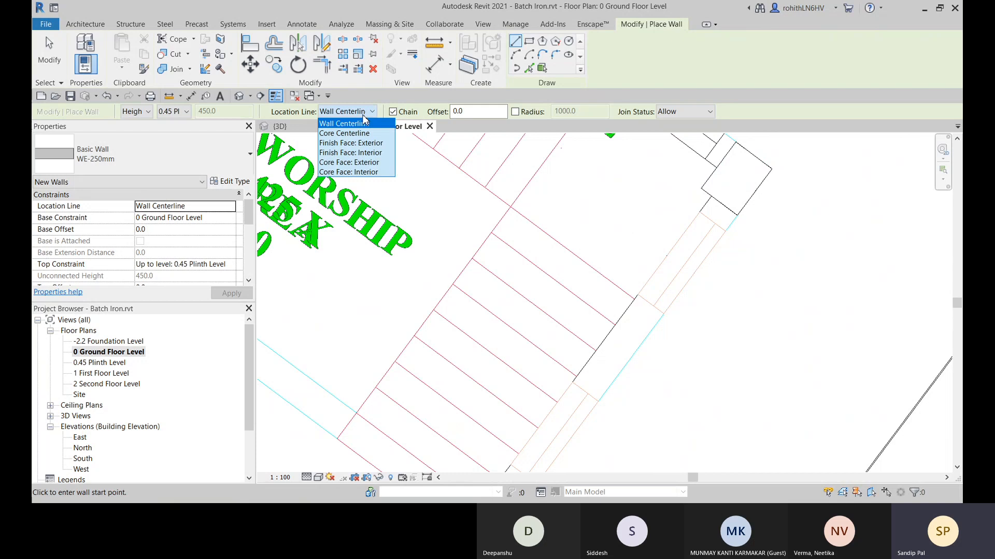
{"action": "left_click", "coordinate": [355, 143]}
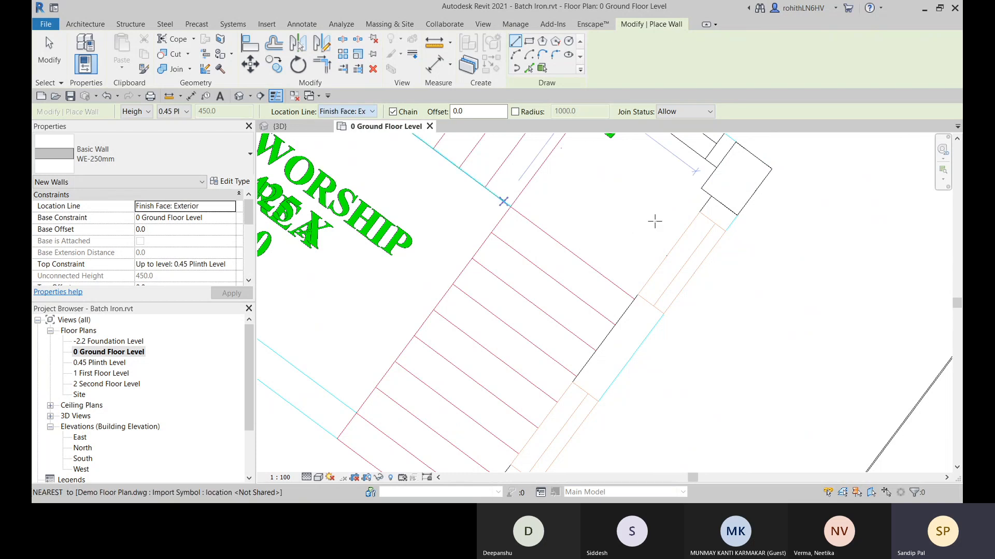
{"action": "left_click", "coordinate": [725, 231]}
{"action": "scroll", "coordinate": [673, 363], "scroll_direction": "down", "scroll_amount": 3}
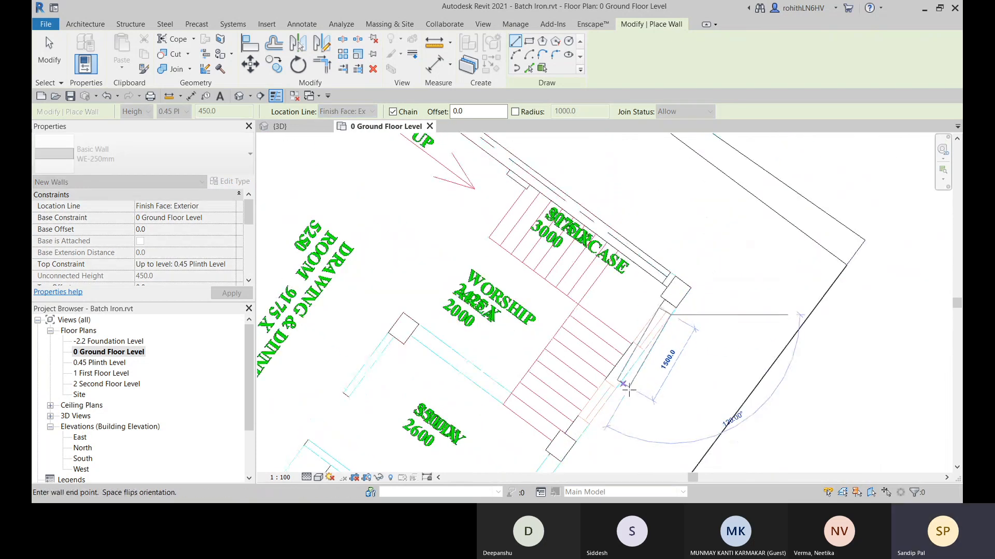
{"action": "middle_click_drag", "start_coordinate": [629, 390], "coordinate": [796, 17]}
{"action": "middle_click_drag", "start_coordinate": [509, 396], "coordinate": [571, 226]}
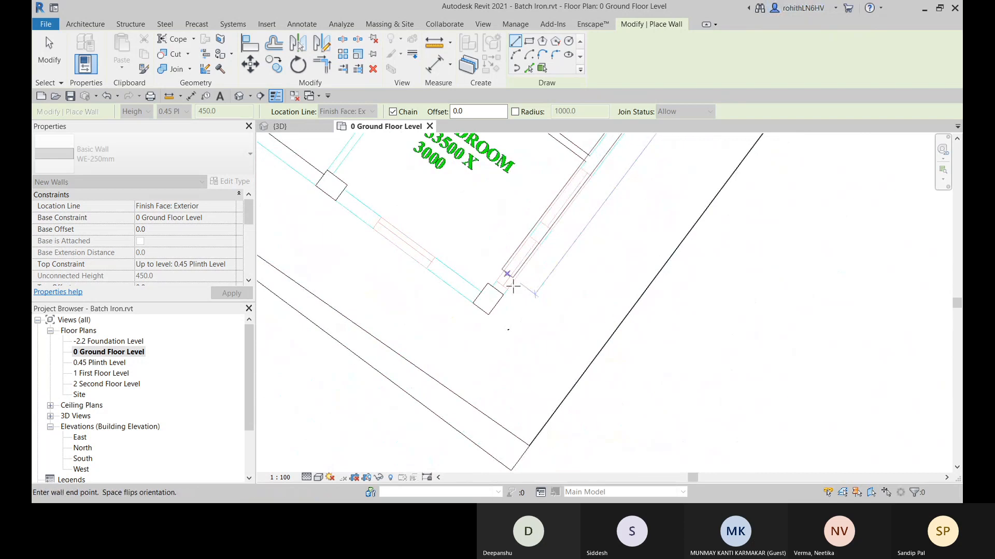
{"action": "scroll", "coordinate": [510, 290], "scroll_direction": "up", "scroll_amount": 3}
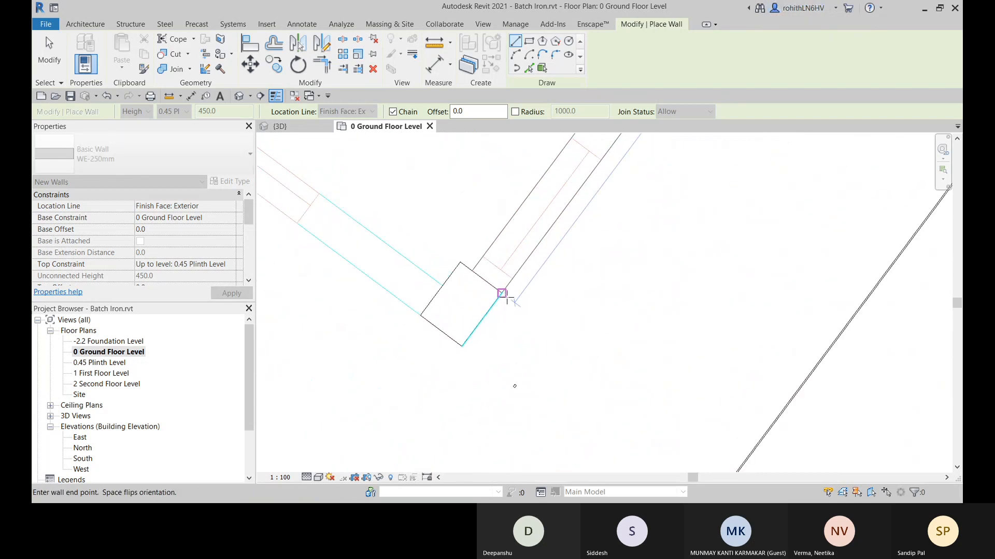
{"action": "scroll", "coordinate": [505, 295], "scroll_direction": "down", "scroll_amount": 3}
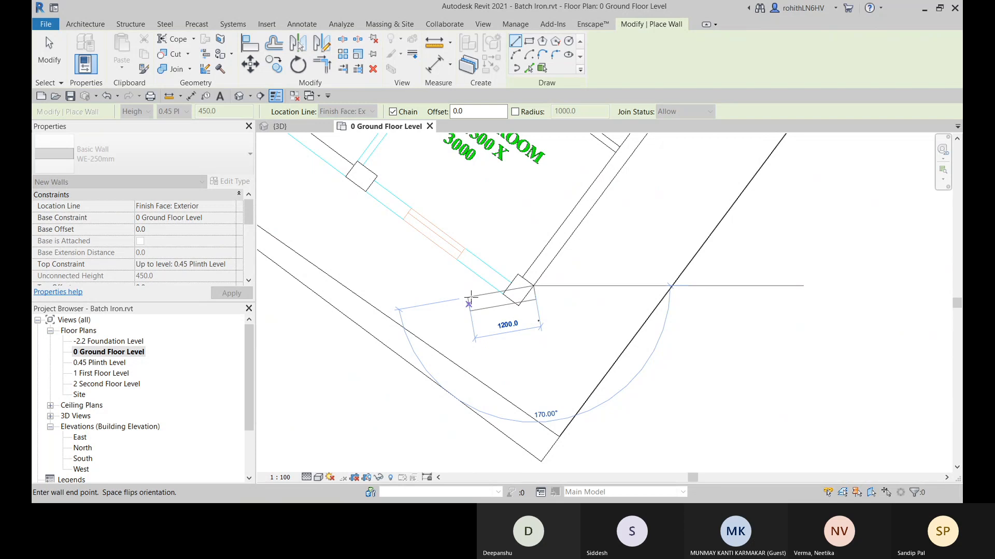
{"action": "key", "text": "Escape"}
Draw the WE-250mm wall along the outer line of the bedrooms, common toilet and W.C. between the two corner columns and end the chain.
{"action": "scroll", "coordinate": [497, 300], "scroll_direction": "up", "scroll_amount": 2}
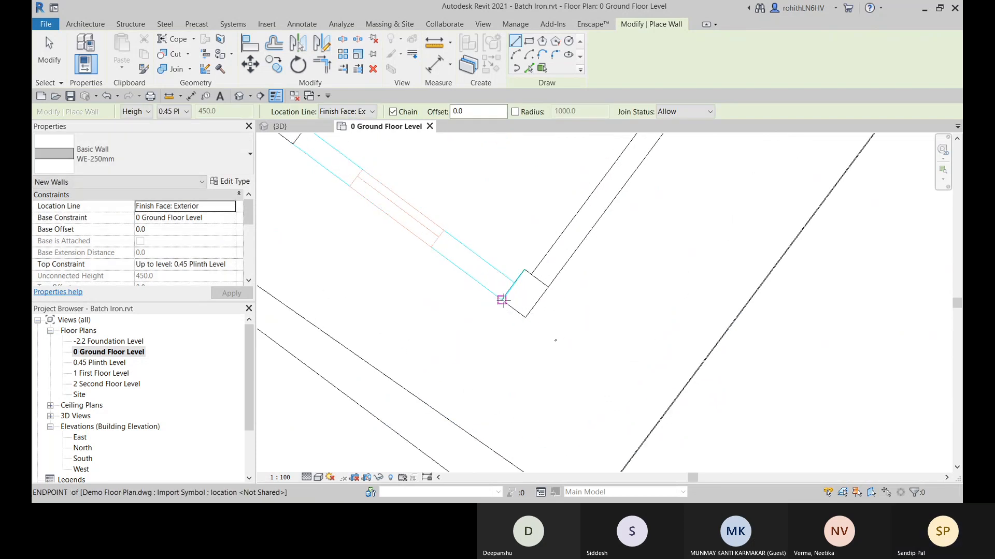
{"action": "left_click", "coordinate": [503, 300]}
{"action": "middle_click_drag", "start_coordinate": [409, 230], "coordinate": [830, 492]}
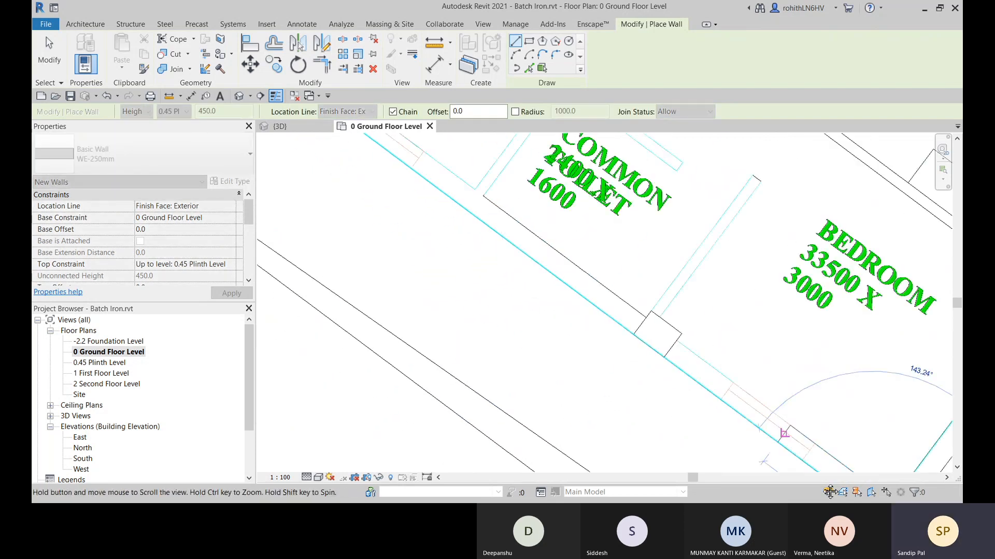
{"action": "scroll", "coordinate": [473, 285], "scroll_direction": "down", "scroll_amount": 5}
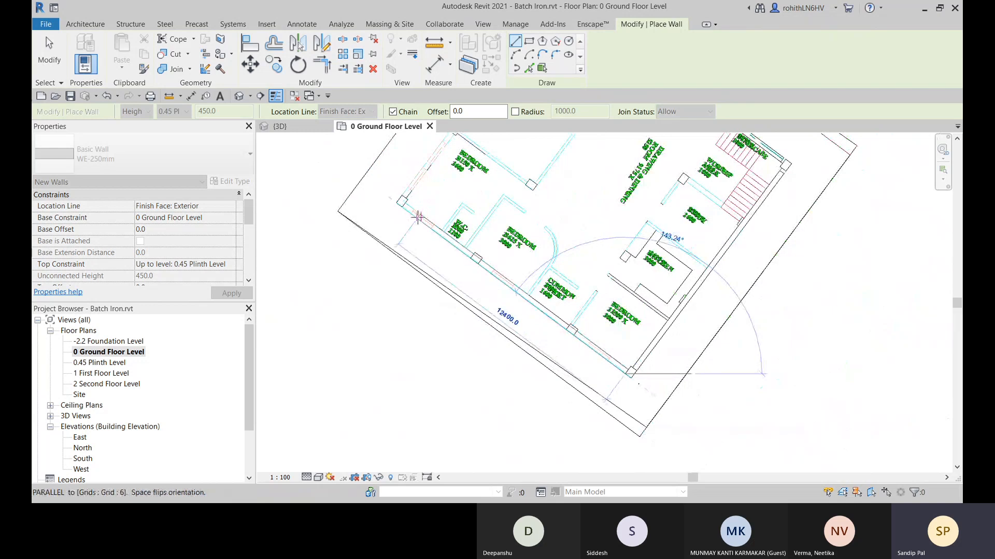
{"action": "scroll", "coordinate": [417, 218], "scroll_direction": "up", "scroll_amount": 3}
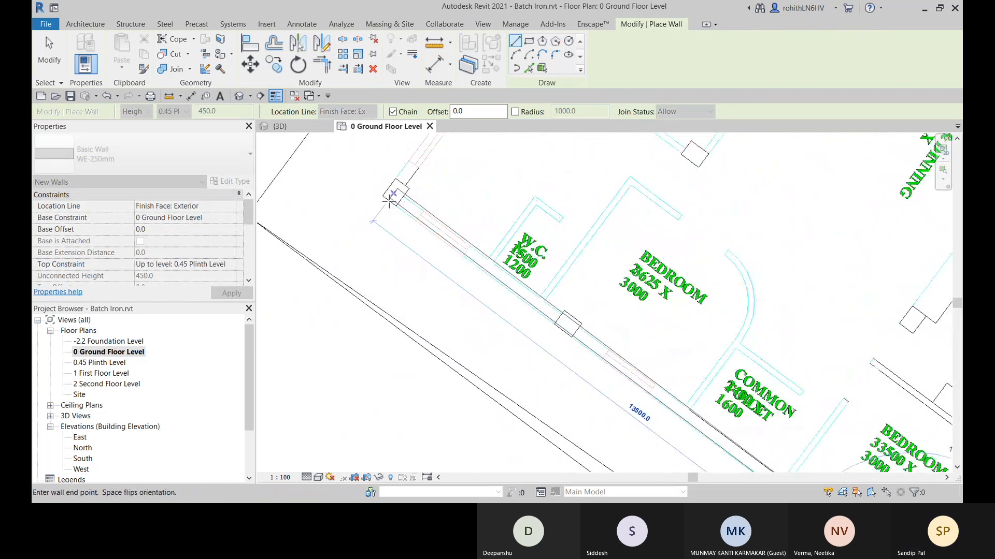
{"action": "scroll", "coordinate": [391, 202], "scroll_direction": "up", "scroll_amount": 2}
{"action": "left_click", "coordinate": [399, 209]}
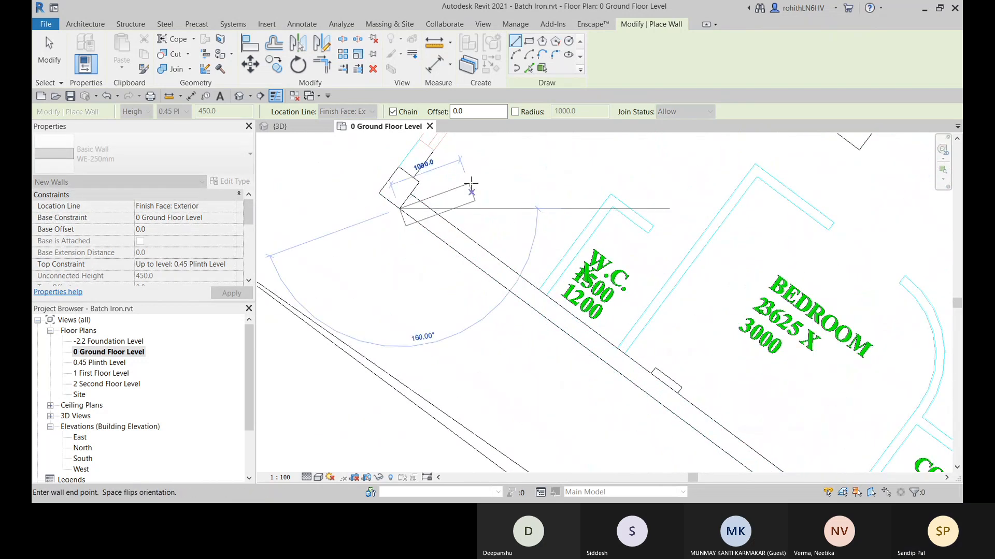
{"action": "middle_click_drag", "start_coordinate": [482, 198], "coordinate": [514, 333]}
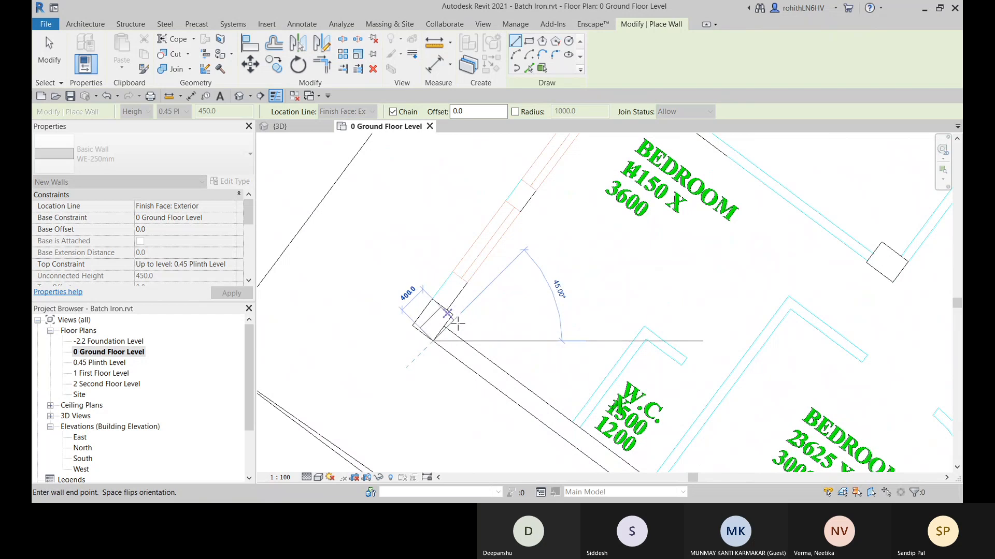
{"action": "key", "text": "Escape"}
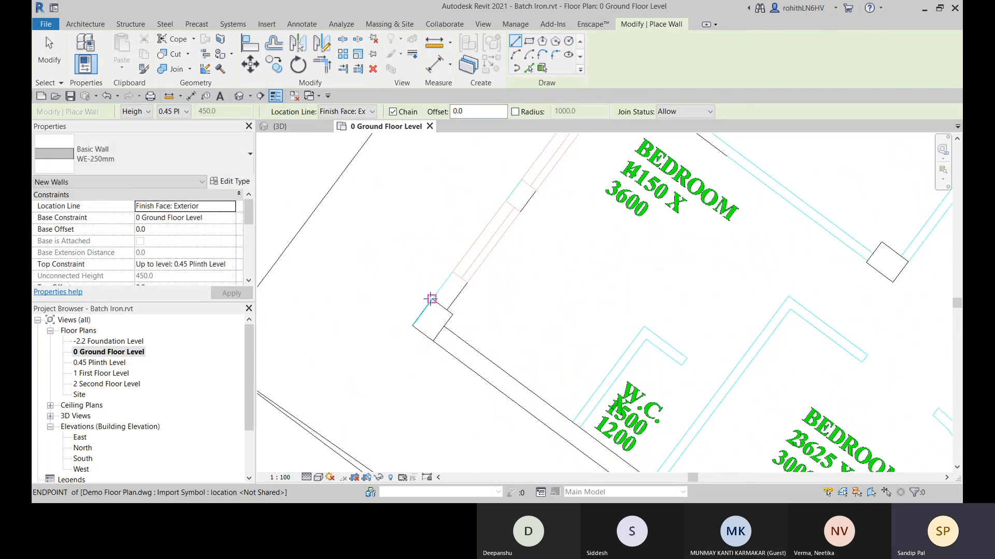
Draw the WE-250mm wall from the corner column near the W.C. along the bedroom and garage to the column at the entrance and end the chain.
{"action": "left_click", "coordinate": [432, 300]}
{"action": "scroll", "coordinate": [503, 217], "scroll_direction": "down", "scroll_amount": 4}
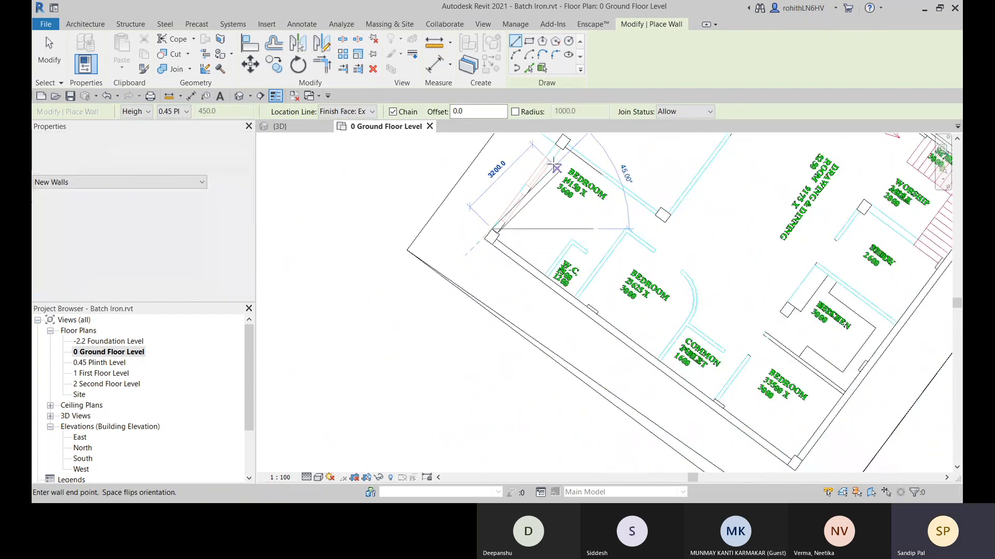
{"action": "scroll", "coordinate": [491, 352], "scroll_direction": "up", "scroll_amount": 2}
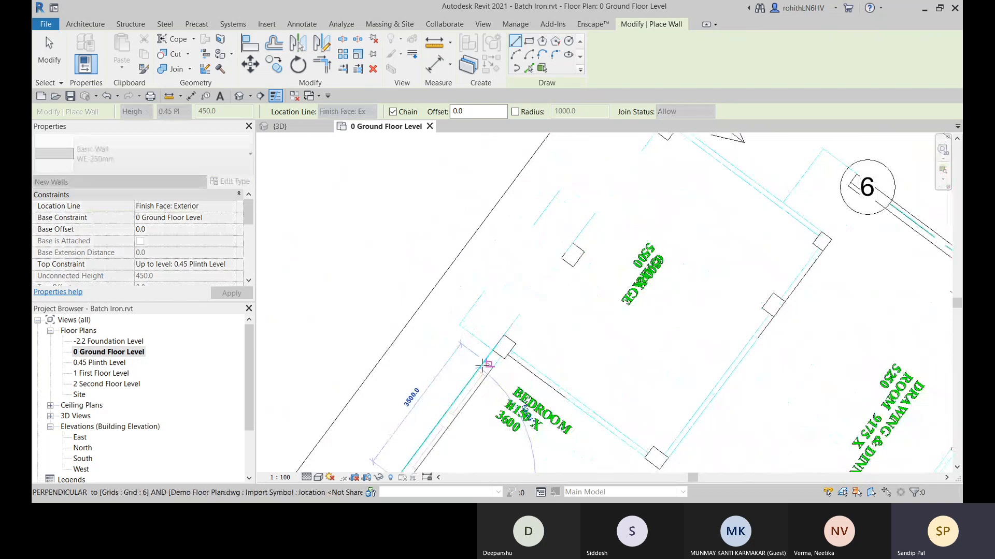
{"action": "scroll", "coordinate": [482, 366], "scroll_direction": "down", "scroll_amount": 3}
{"action": "scroll", "coordinate": [513, 329], "scroll_direction": "up", "scroll_amount": 2}
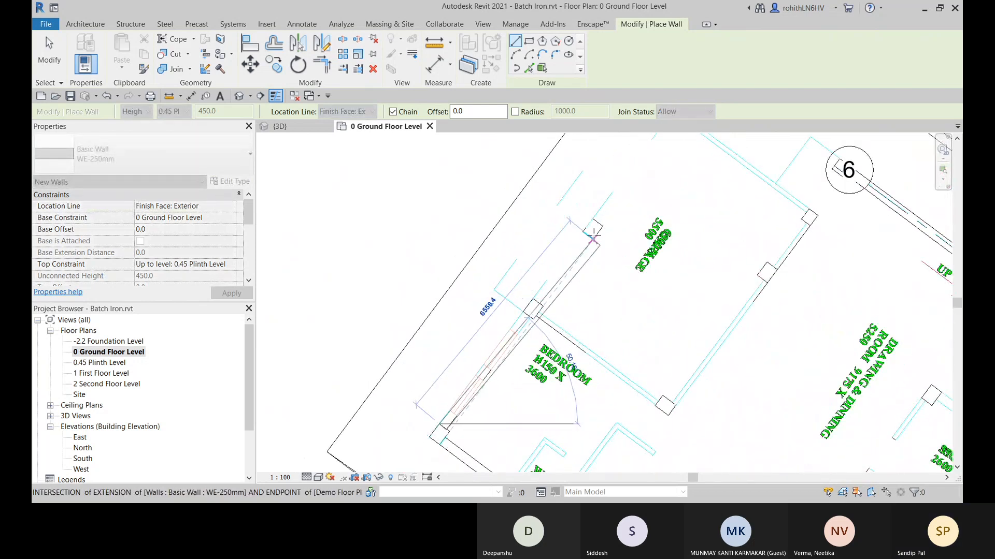
{"action": "middle_click_drag", "start_coordinate": [629, 161], "coordinate": [574, 299]}
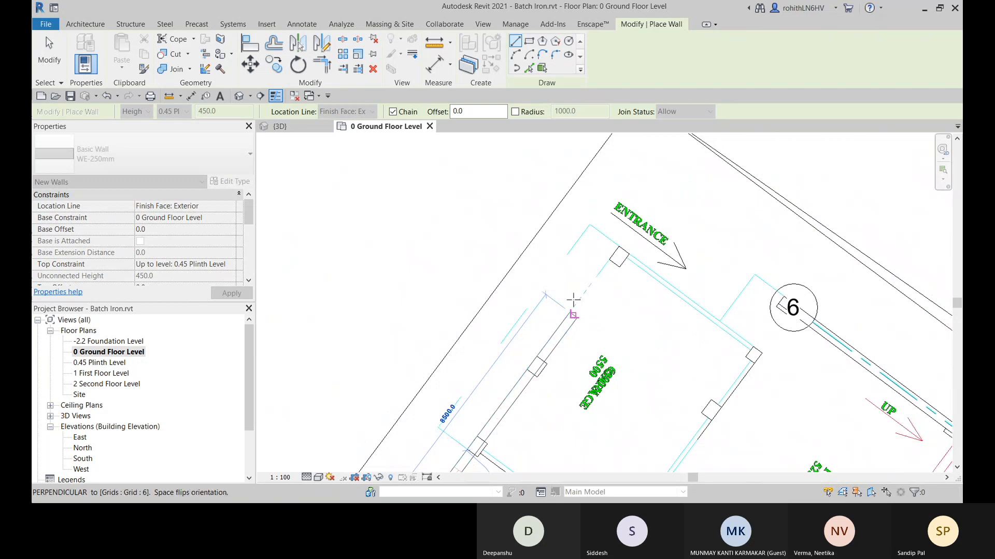
{"action": "left_click", "coordinate": [618, 245]}
{"action": "middle_click_drag", "start_coordinate": [642, 356], "coordinate": [660, 216]}
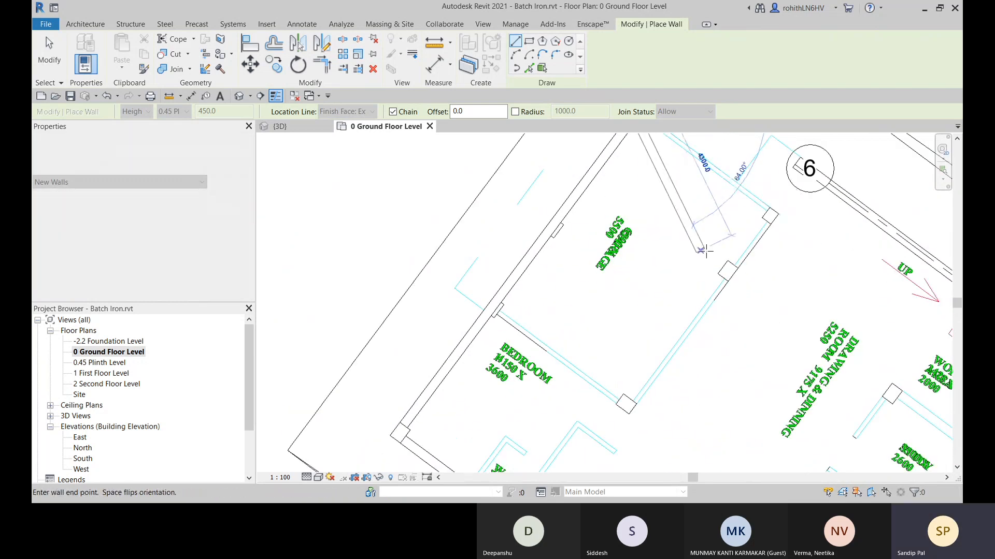
{"action": "middle_click_drag", "start_coordinate": [705, 252], "coordinate": [685, 308]}
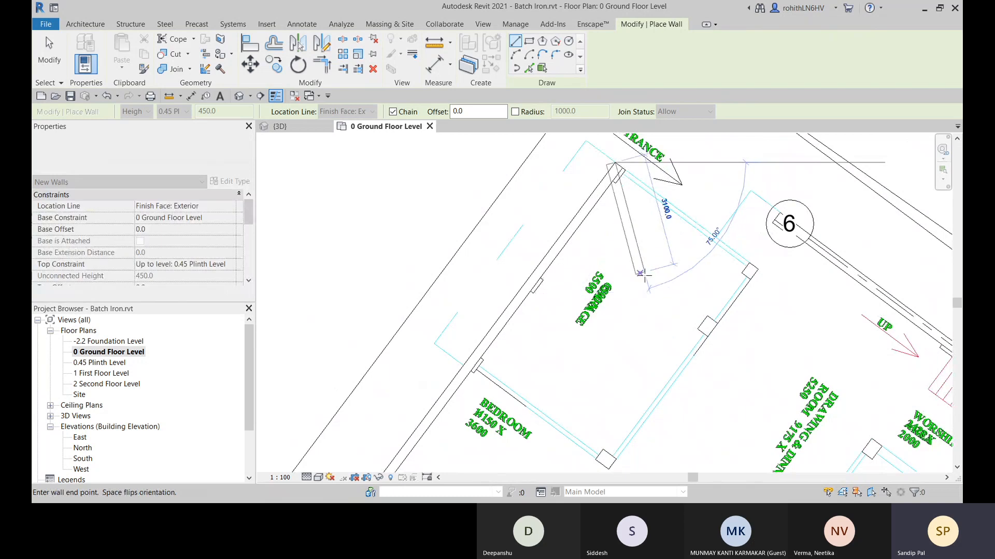
{"action": "scroll", "coordinate": [645, 276], "scroll_direction": "down", "scroll_amount": 1}
{"action": "middle_click_drag", "start_coordinate": [556, 326], "coordinate": [577, 298]}
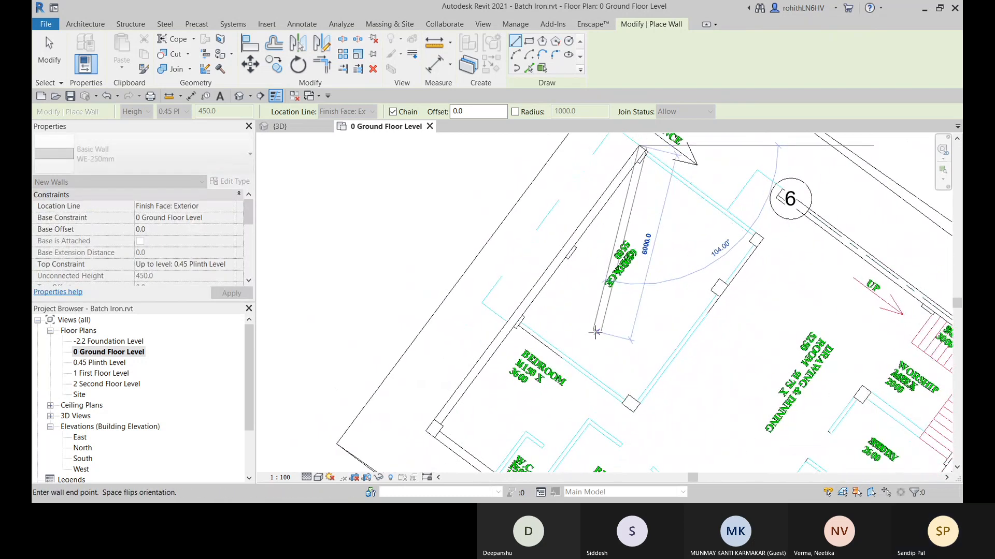
{"action": "middle_click_drag", "start_coordinate": [665, 276], "coordinate": [523, 333]}
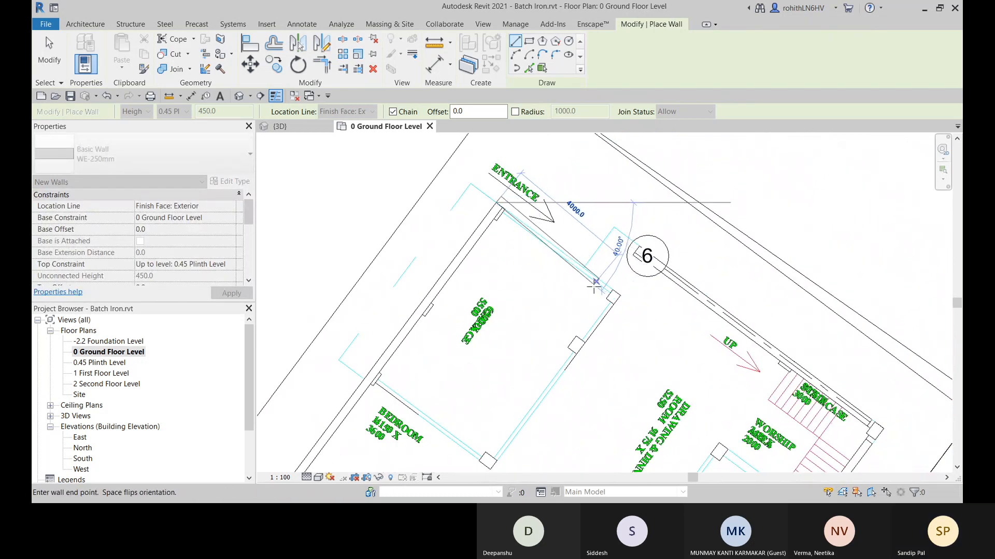
{"action": "key", "text": "Escape"}
Choose the Generic - 200mm basic wall type for the new walls.
{"action": "middle_click_drag", "start_coordinate": [563, 276], "coordinate": [619, 255]}
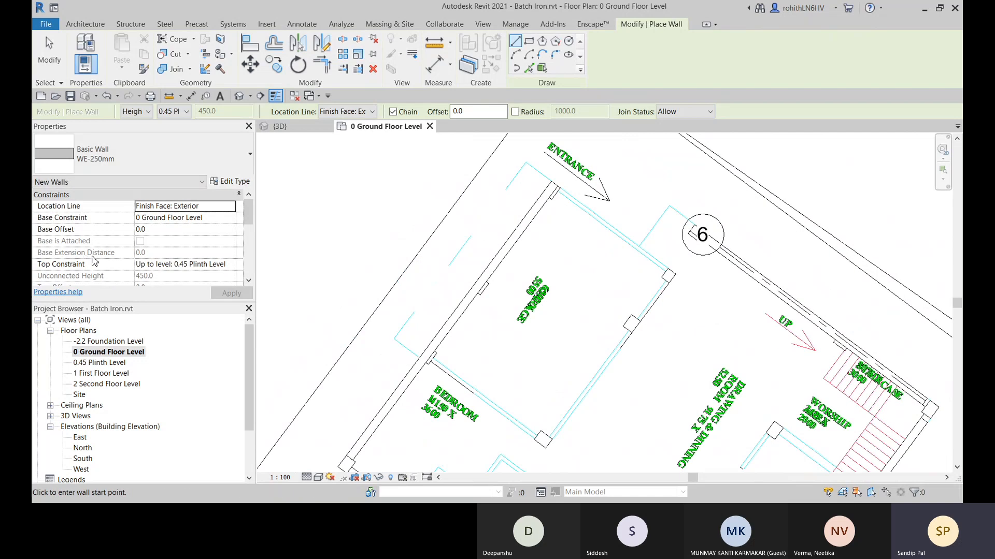
{"action": "left_click", "coordinate": [130, 155]}
{"action": "scroll", "coordinate": [62, 289], "scroll_direction": "up", "scroll_amount": 2}
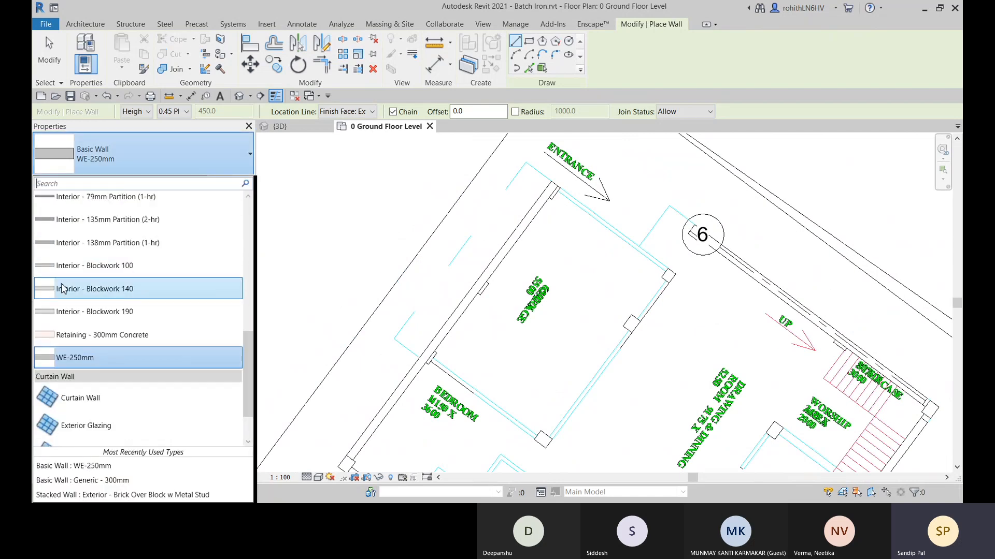
{"action": "scroll", "coordinate": [62, 289], "scroll_direction": "up", "scroll_amount": 1}
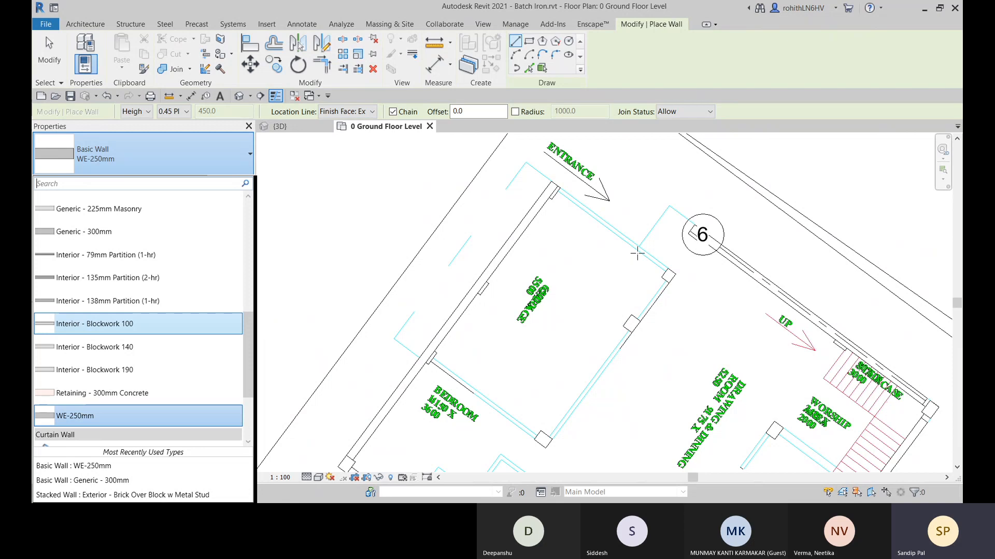
{"action": "scroll", "coordinate": [116, 360], "scroll_direction": "down", "scroll_amount": 2}
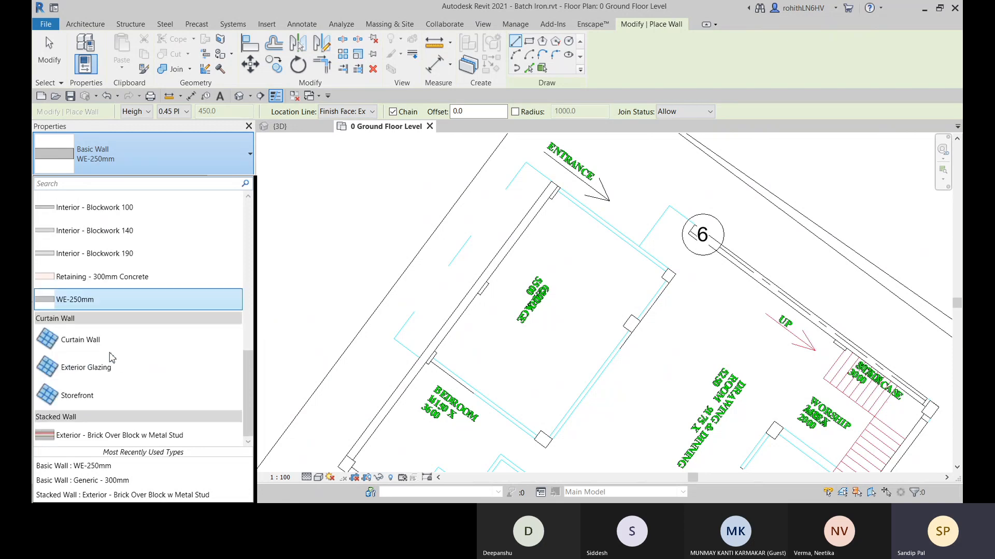
{"action": "scroll", "coordinate": [116, 280], "scroll_direction": "up", "scroll_amount": 3}
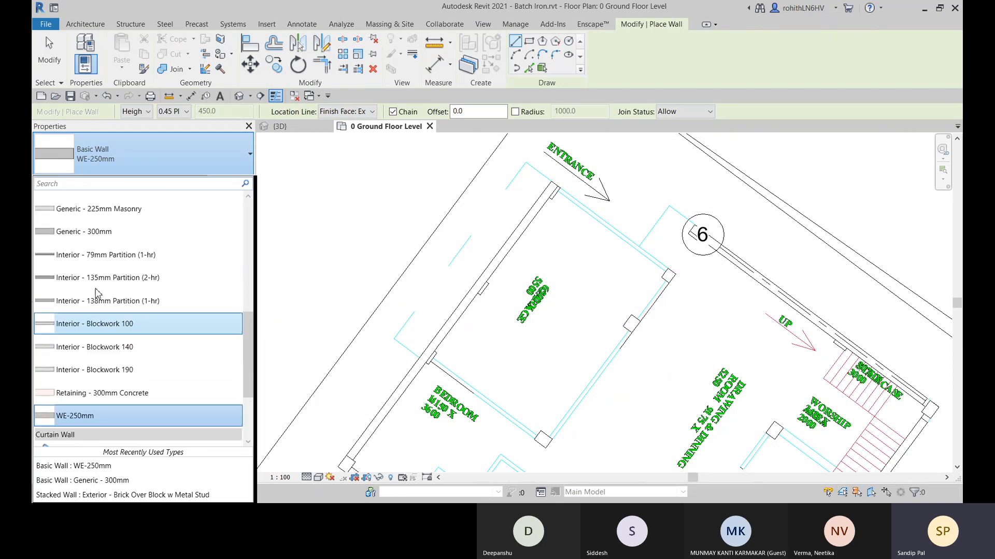
{"action": "scroll", "coordinate": [98, 265], "scroll_direction": "up", "scroll_amount": 3}
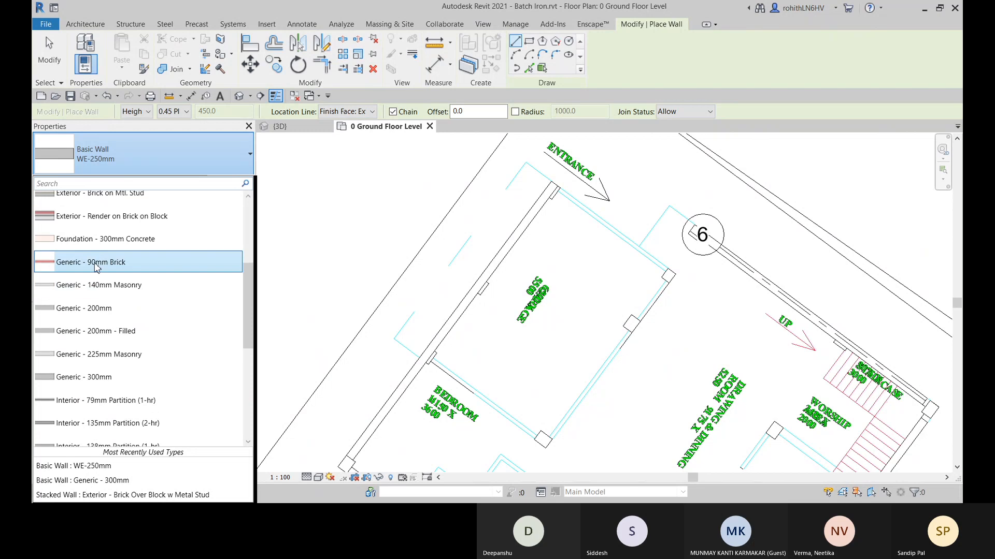
{"action": "scroll", "coordinate": [52, 293], "scroll_direction": "up", "scroll_amount": 2}
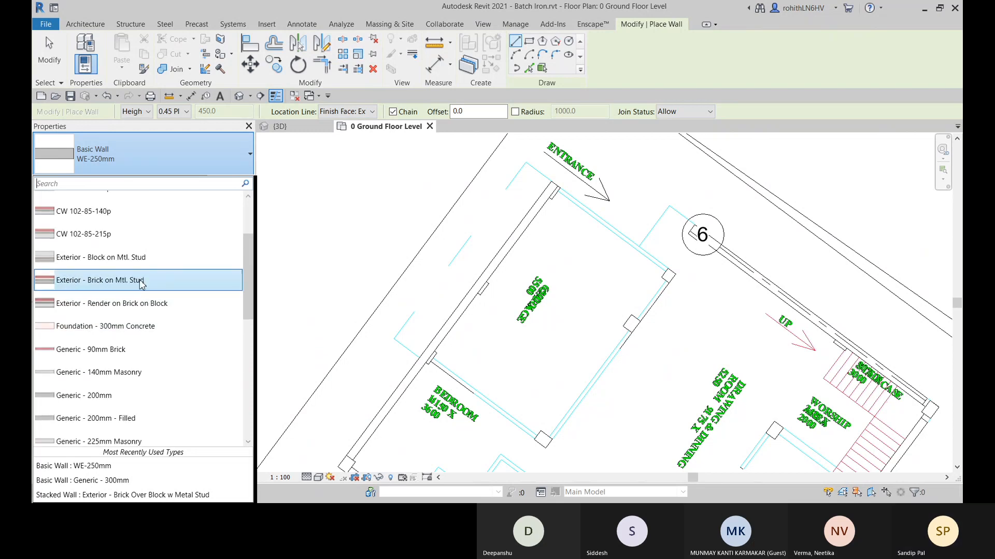
{"action": "scroll", "coordinate": [138, 306], "scroll_direction": "down", "scroll_amount": 2}
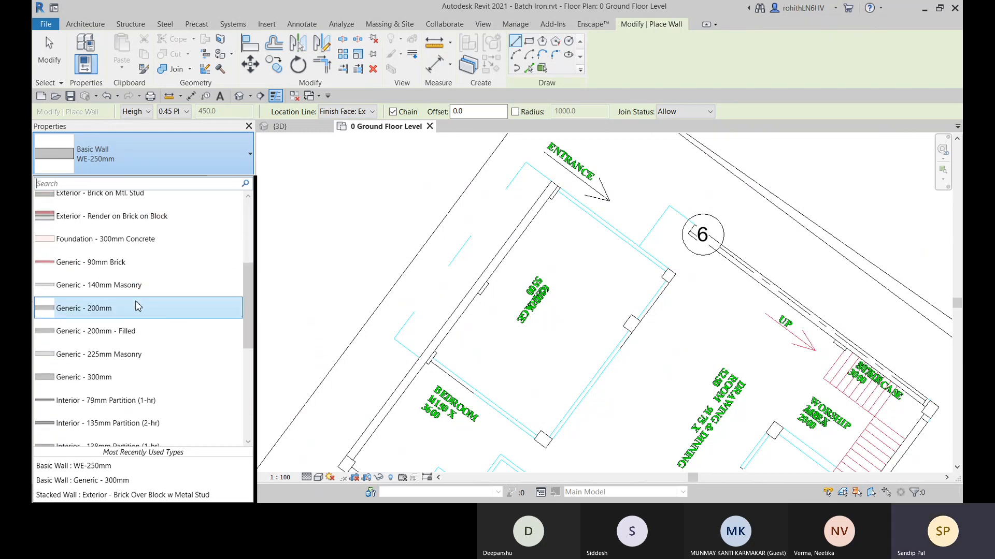
{"action": "left_click", "coordinate": [88, 311]}
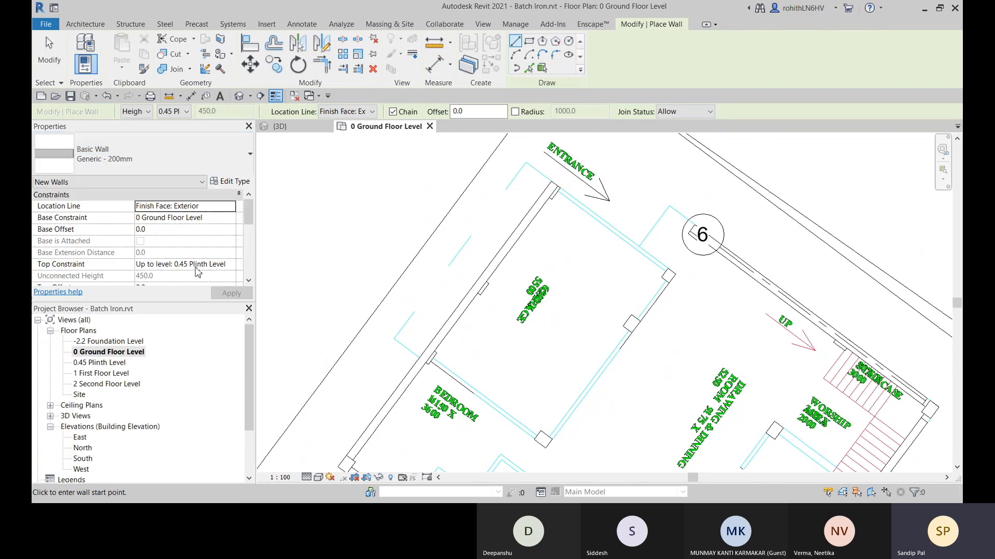
Duplicate the wall type as WI-125mm and set its structure layer thickness to 125 mm.
{"action": "left_click", "coordinate": [229, 181]}
{"action": "left_click", "coordinate": [939, 73]}
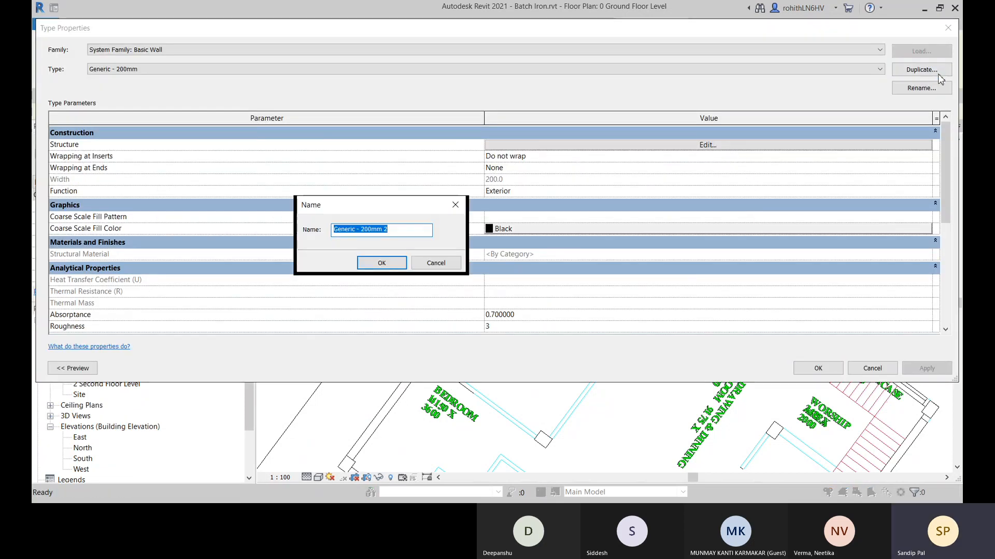
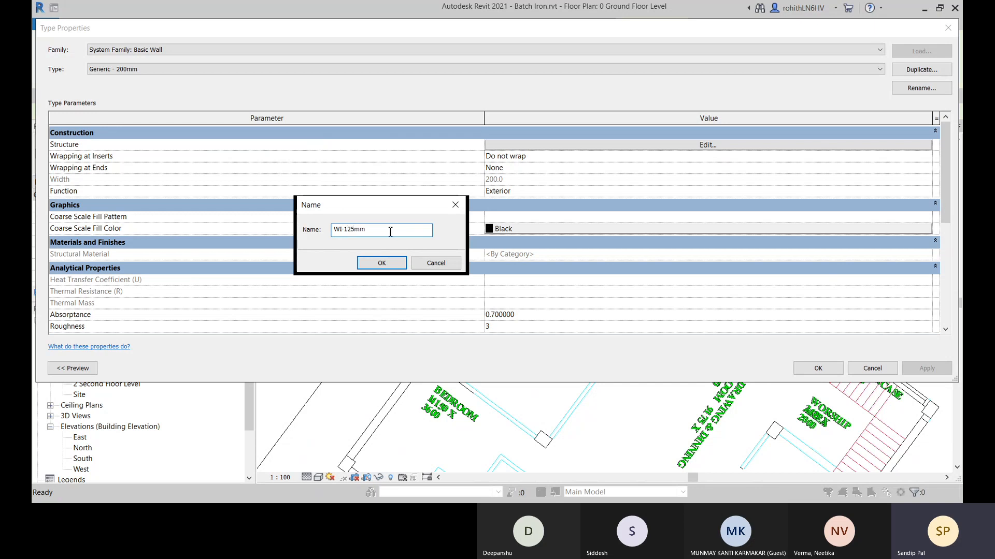
{"action": "left_click", "coordinate": [381, 263]}
{"action": "left_click", "coordinate": [682, 146]}
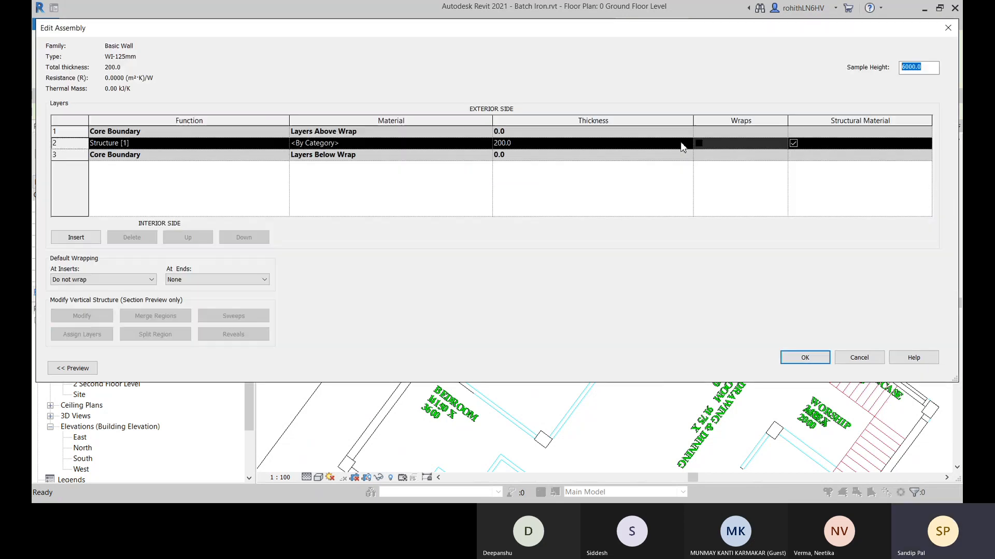
{"action": "left_click", "coordinate": [513, 144]}
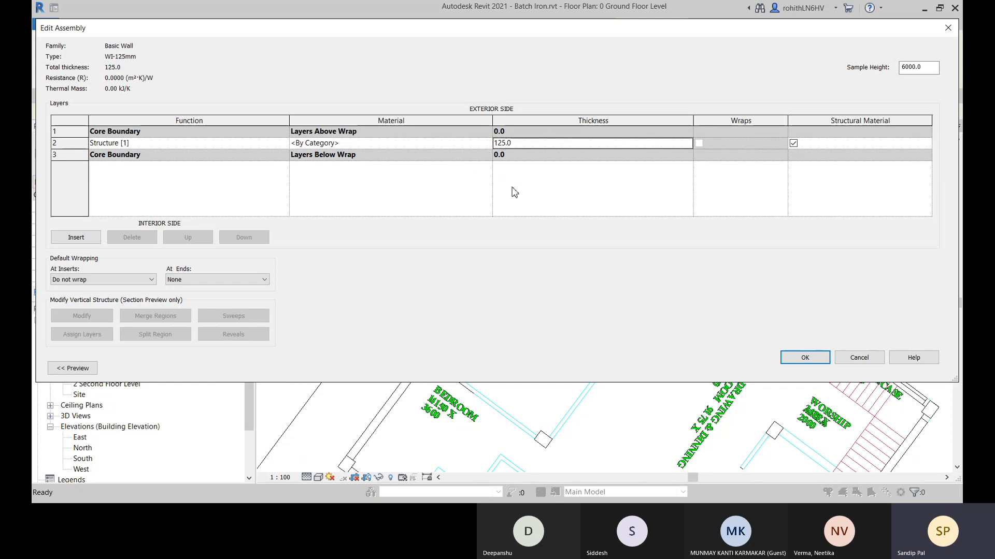
{"action": "left_click", "coordinate": [805, 358]}
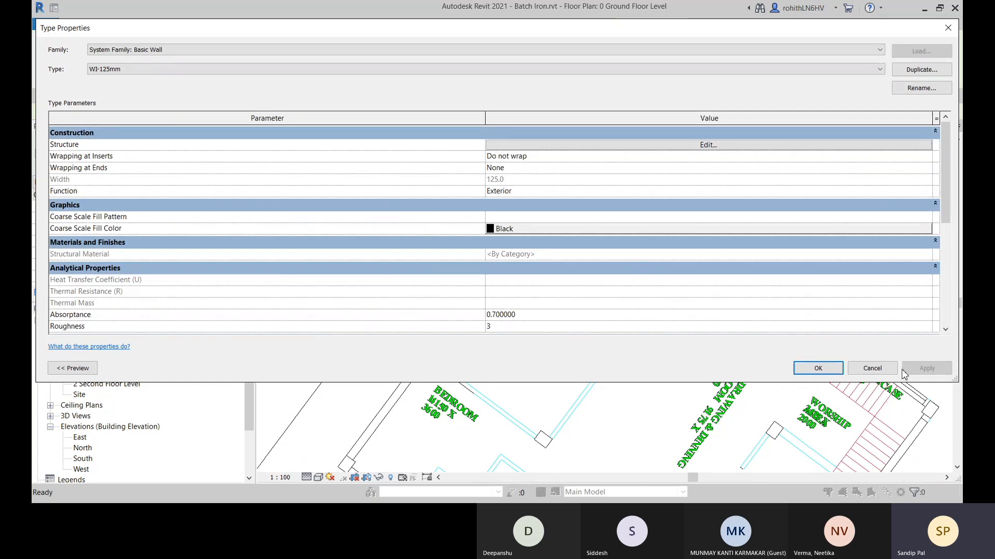
{"action": "left_click", "coordinate": [804, 369]}
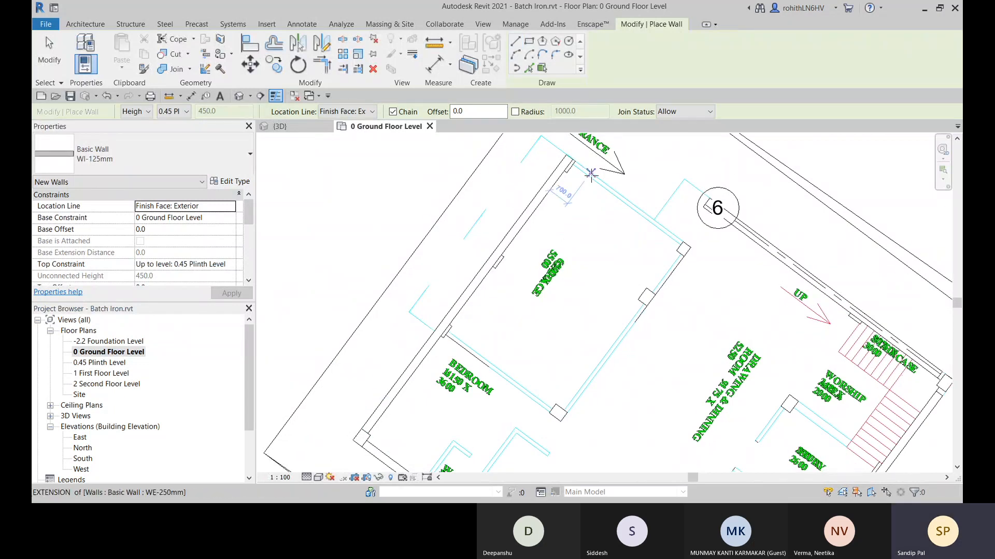
Draw the WI-125mm wall across the garage's entrance side from the exterior wall end to the opposite corner column and end the chain.
{"action": "scroll", "coordinate": [560, 150], "scroll_direction": "up", "scroll_amount": 3}
{"action": "scroll", "coordinate": [553, 144], "scroll_direction": "up", "scroll_amount": 2}
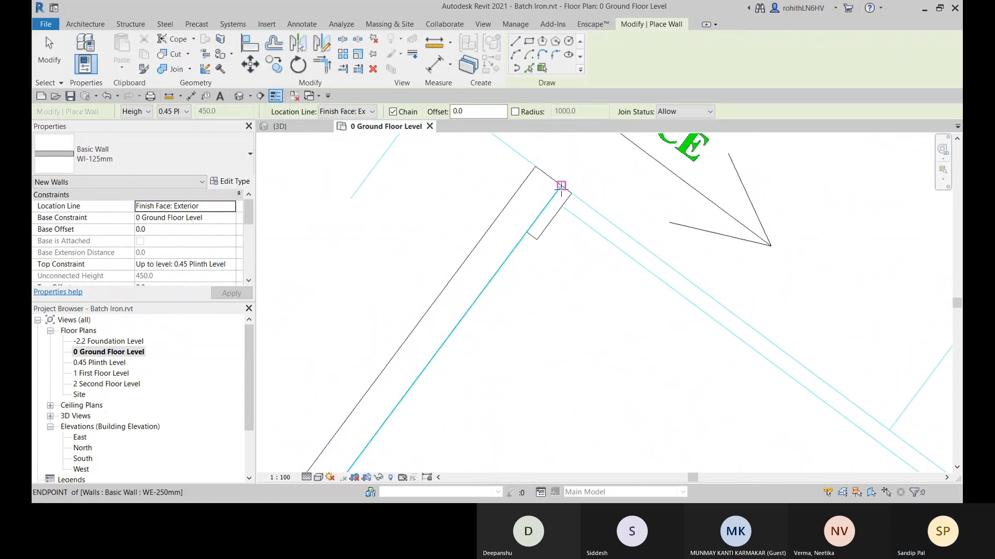
{"action": "left_click", "coordinate": [561, 186]}
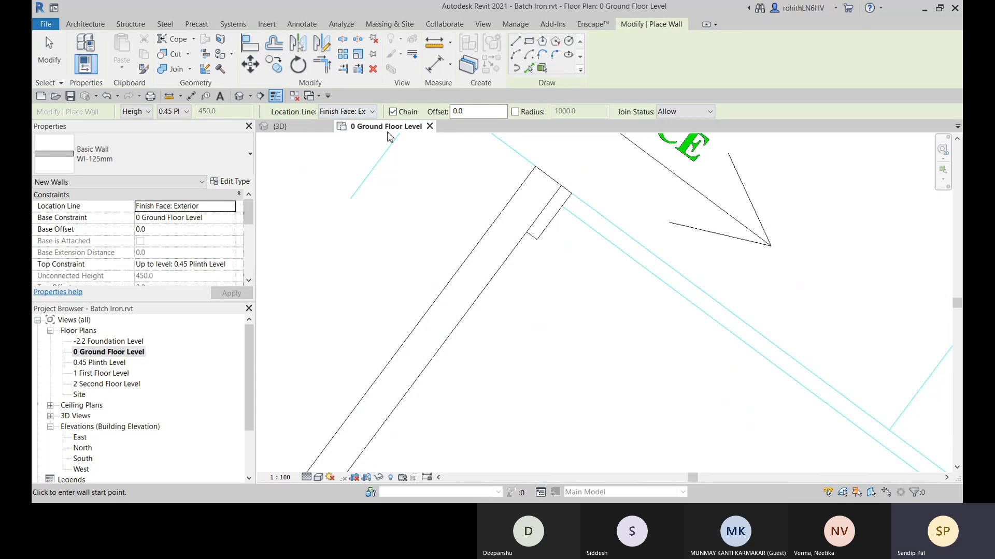
{"action": "left_click", "coordinate": [560, 186]}
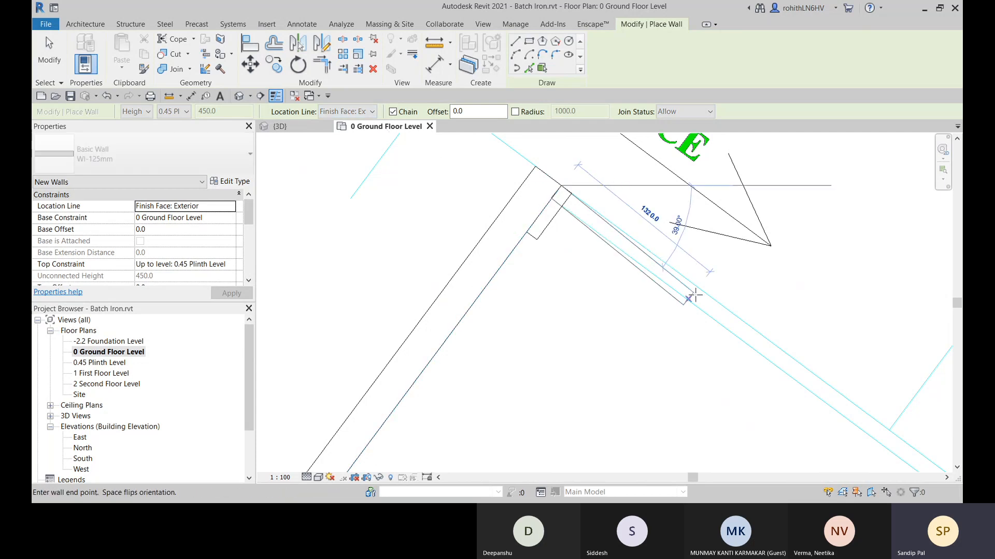
{"action": "scroll", "coordinate": [717, 309], "scroll_direction": "down", "scroll_amount": 3}
{"action": "middle_click_drag", "start_coordinate": [757, 339], "coordinate": [696, 217]}
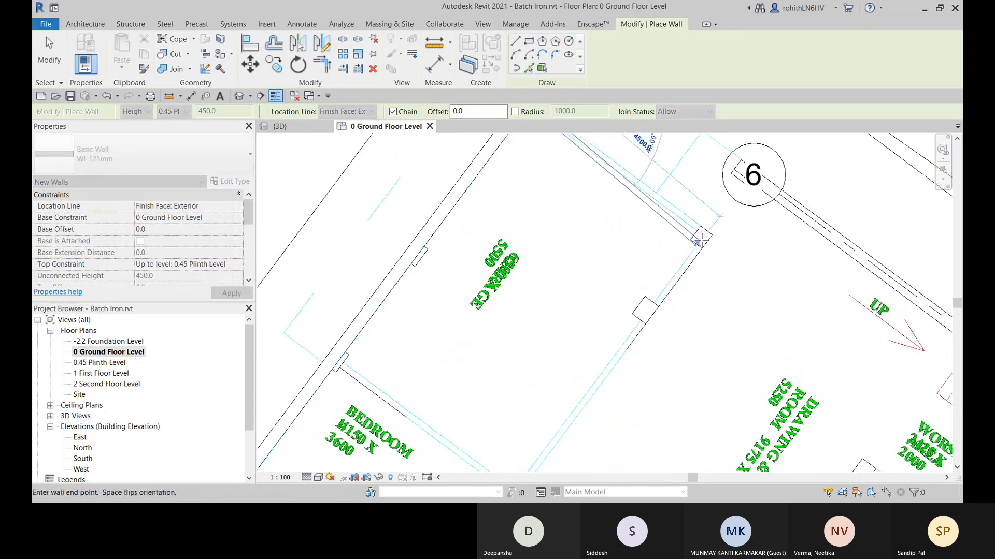
{"action": "scroll", "coordinate": [696, 218], "scroll_direction": "up", "scroll_amount": 4}
{"action": "left_click", "coordinate": [699, 212]}
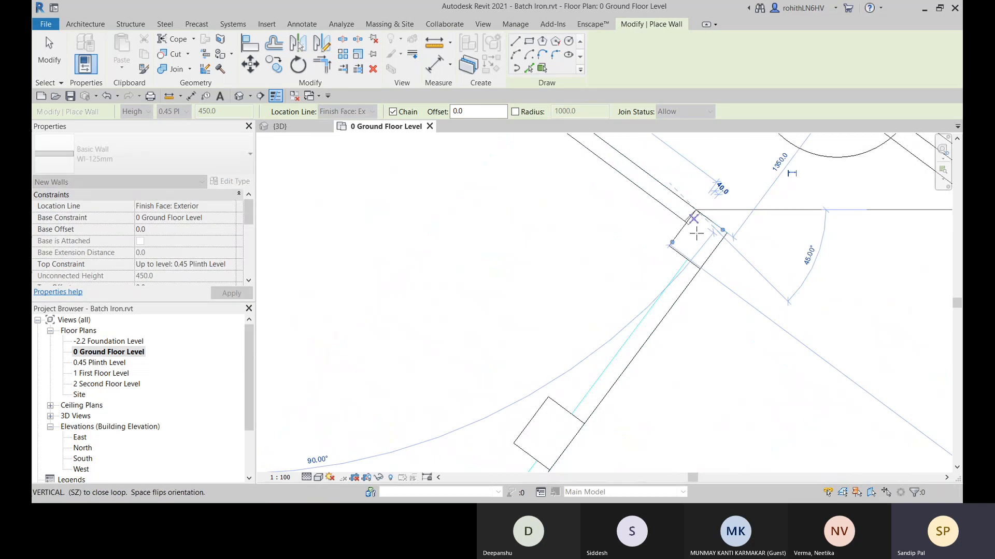
{"action": "key", "text": "Escape"}
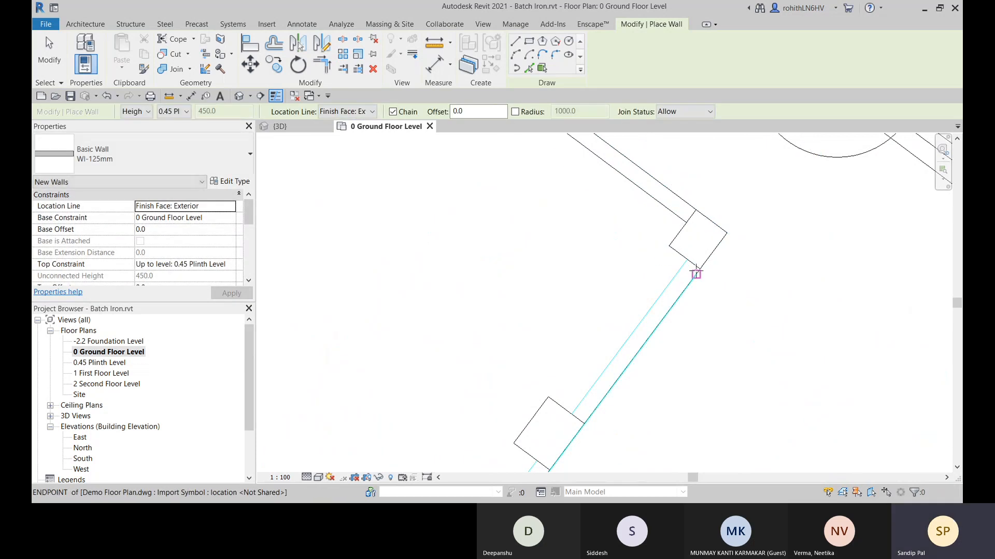
Draw the WI-125mm wall from the garage's corner column to the next column beside the drawing and dining room and end the chain.
{"action": "left_click", "coordinate": [694, 263]}
{"action": "scroll", "coordinate": [601, 390], "scroll_direction": "down", "scroll_amount": 3}
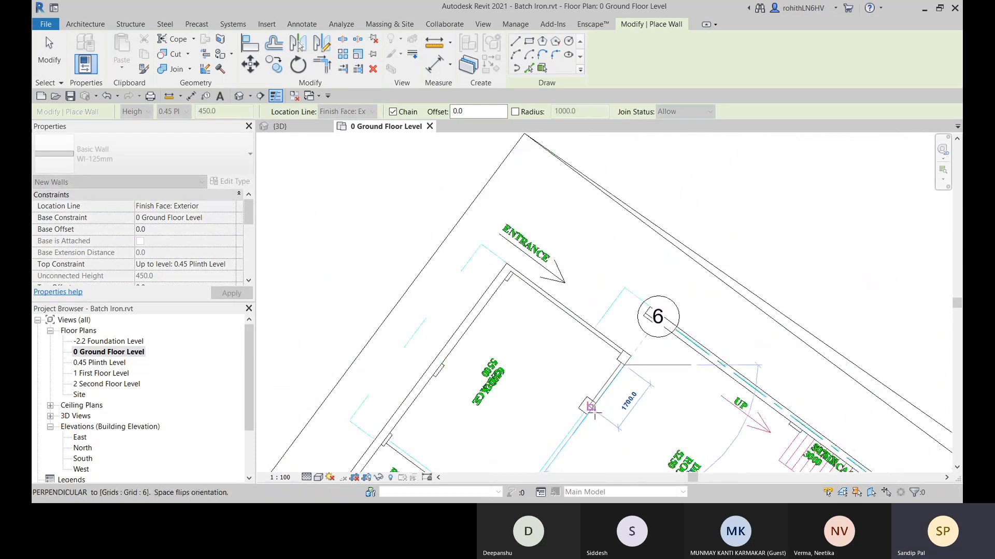
{"action": "middle_click_drag", "start_coordinate": [603, 415], "coordinate": [641, 293]}
{"action": "scroll", "coordinate": [636, 292], "scroll_direction": "up", "scroll_amount": 1}
{"action": "scroll", "coordinate": [634, 292], "scroll_direction": "up", "scroll_amount": 2}
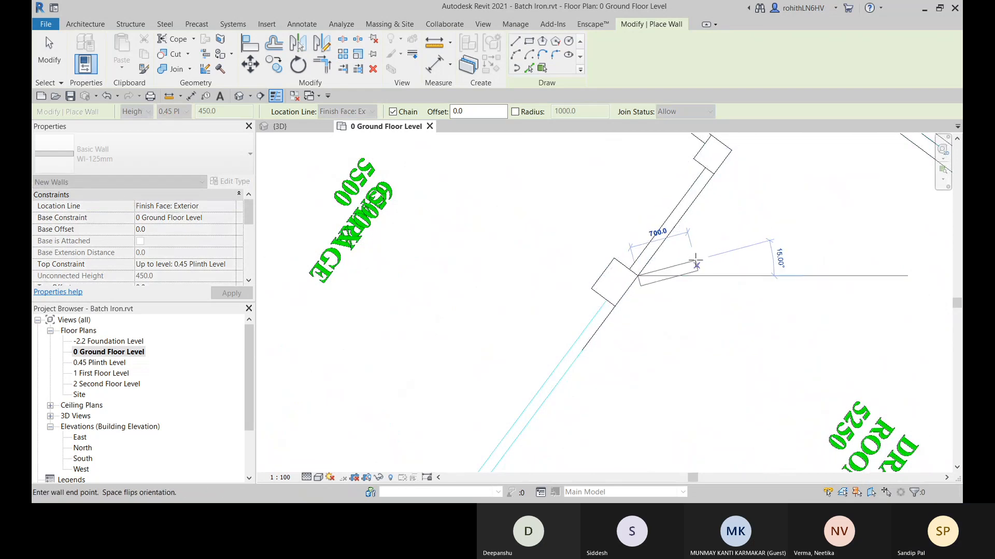
{"action": "key", "text": "Escape"}
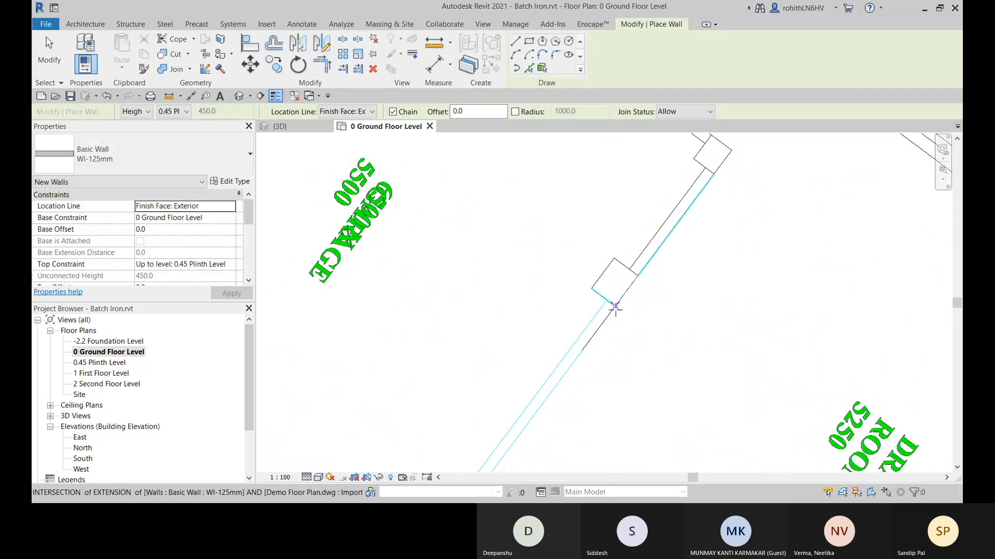
Continue the garage side with a WI-125mm wall from the intermediate column to the column at the bedroom corner and end the chain.
{"action": "left_click", "coordinate": [616, 311]}
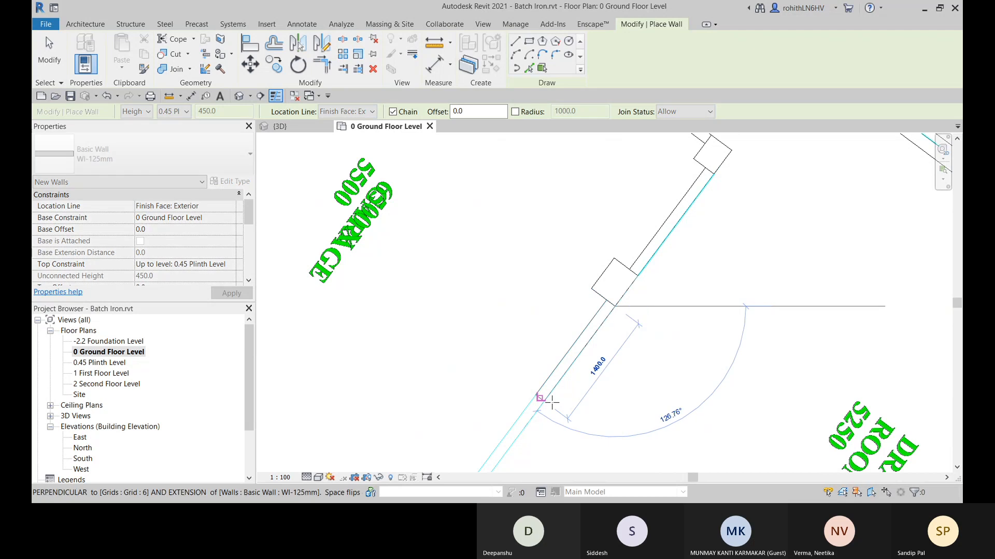
{"action": "scroll", "coordinate": [547, 404], "scroll_direction": "down", "scroll_amount": 2}
{"action": "middle_click_drag", "start_coordinate": [554, 419], "coordinate": [734, 170]}
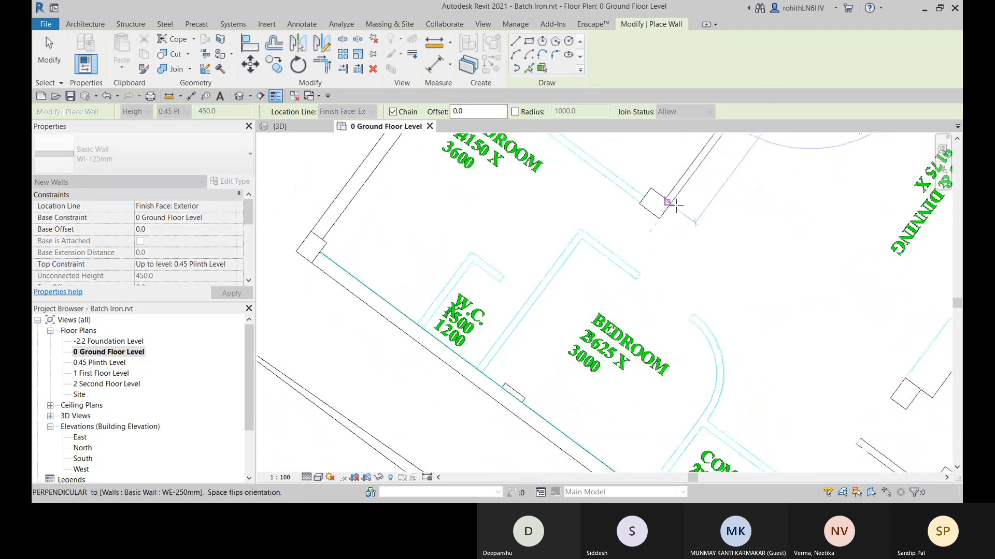
{"action": "scroll", "coordinate": [672, 209], "scroll_direction": "up", "scroll_amount": 5}
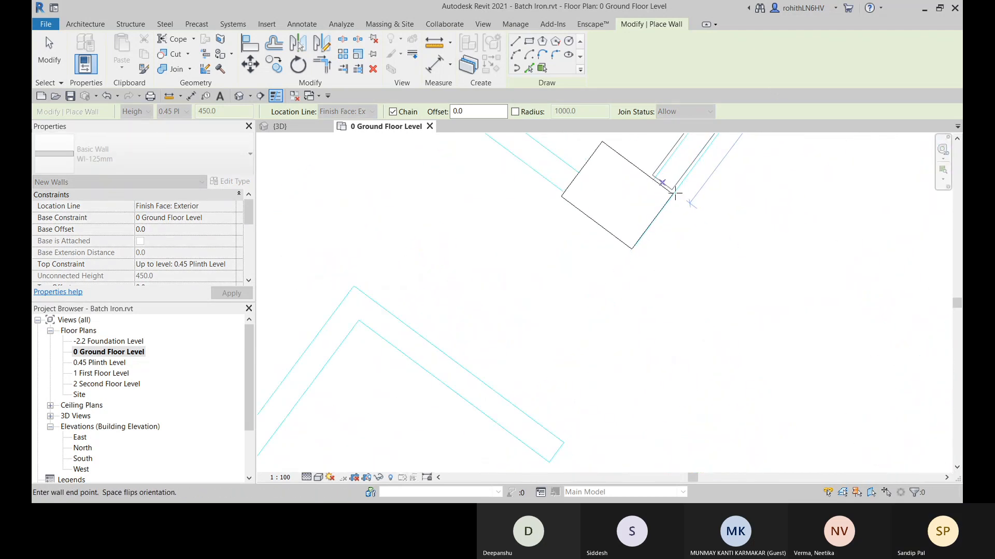
{"action": "middle_click_drag", "start_coordinate": [695, 216], "coordinate": [667, 324]}
{"action": "key", "text": "Escape"}
Draw the WI-125mm wall between the garage and the bedroom from the corner column to the exterior wall, and leave the Wall tool.
{"action": "left_click", "coordinate": [539, 297]}
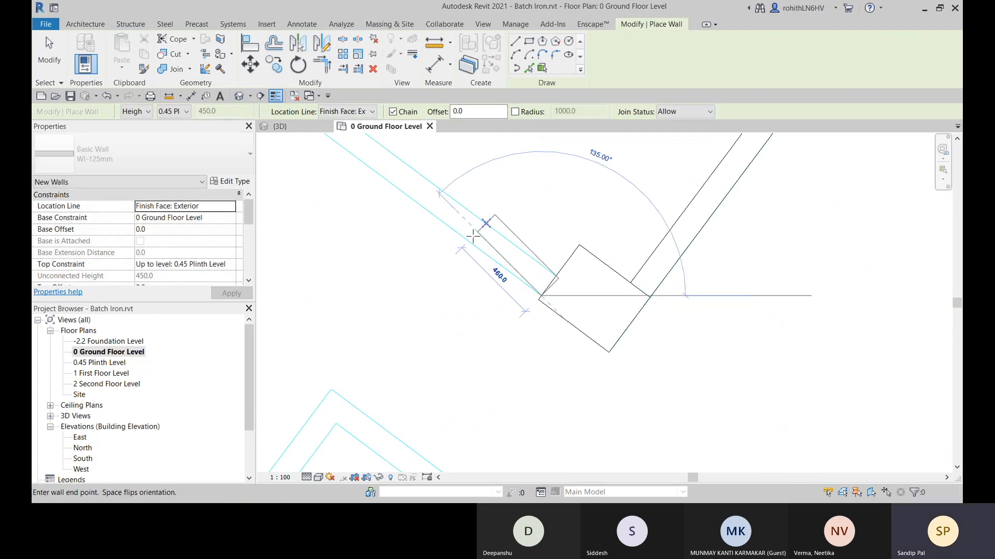
{"action": "scroll", "coordinate": [450, 233], "scroll_direction": "down", "scroll_amount": 1}
{"action": "scroll", "coordinate": [450, 232], "scroll_direction": "down", "scroll_amount": 2}
{"action": "middle_click_drag", "start_coordinate": [434, 230], "coordinate": [646, 471]}
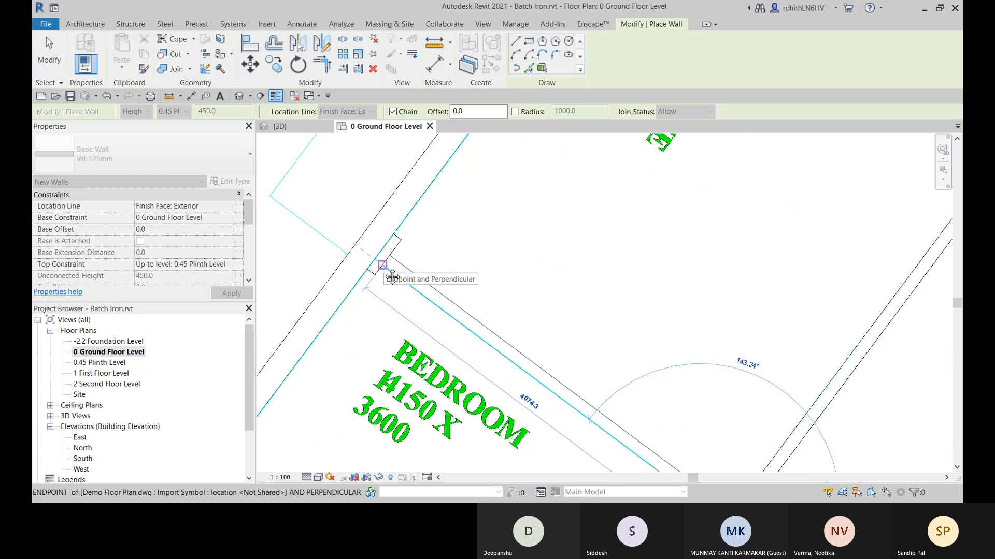
{"action": "middle_click_drag", "start_coordinate": [392, 278], "coordinate": [533, 309]}
{"action": "scroll", "coordinate": [522, 298], "scroll_direction": "down", "scroll_amount": 5}
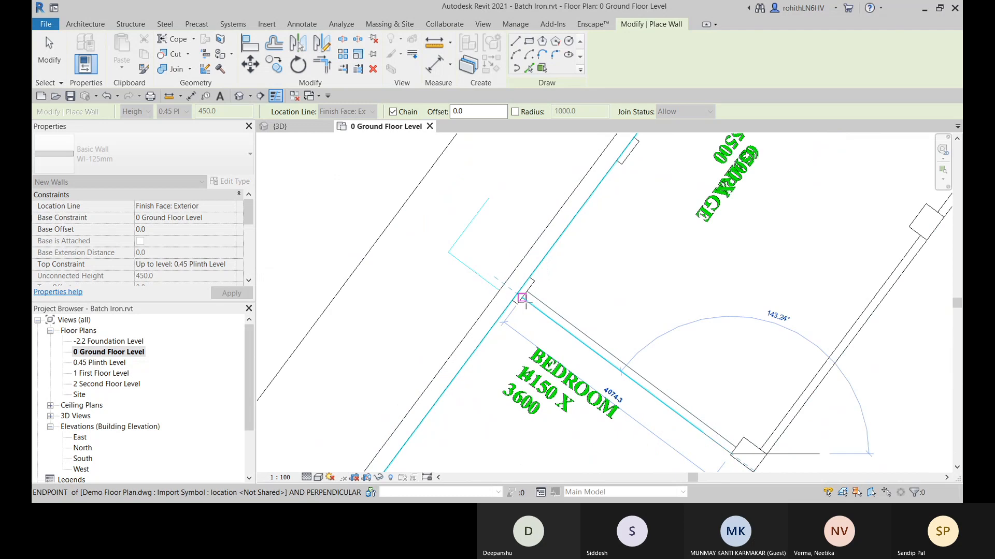
{"action": "scroll", "coordinate": [523, 299], "scroll_direction": "up", "scroll_amount": 3}
{"action": "scroll", "coordinate": [525, 299], "scroll_direction": "up", "scroll_amount": 2}
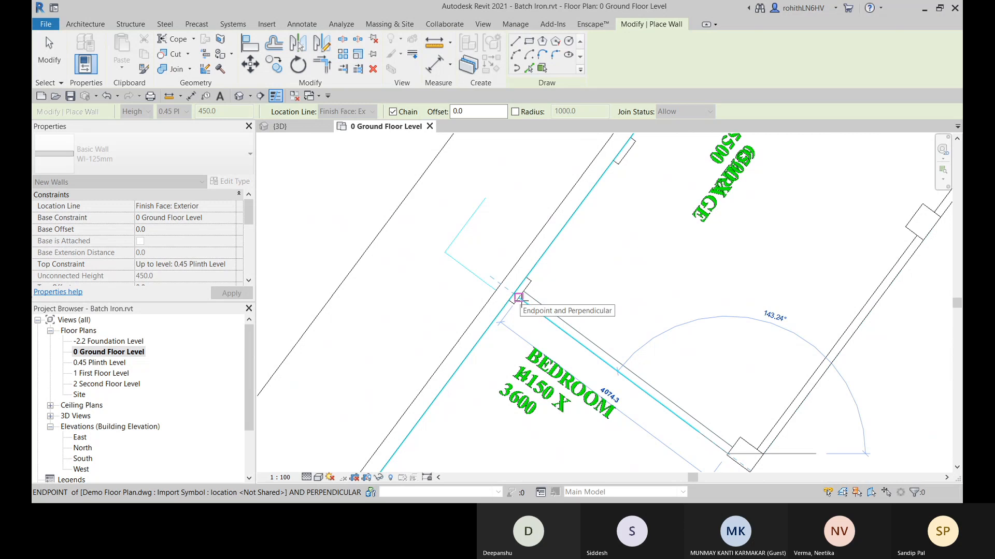
{"action": "left_click", "coordinate": [518, 299]}
{"action": "key", "text": "Escape"}
{"action": "key", "text": "Escape"}
Shorten the WE-250mm exterior wall along the garage and bedroom so that it ends at the column between the two rooms.
{"action": "scroll", "coordinate": [574, 286], "scroll_direction": "down", "scroll_amount": 1}
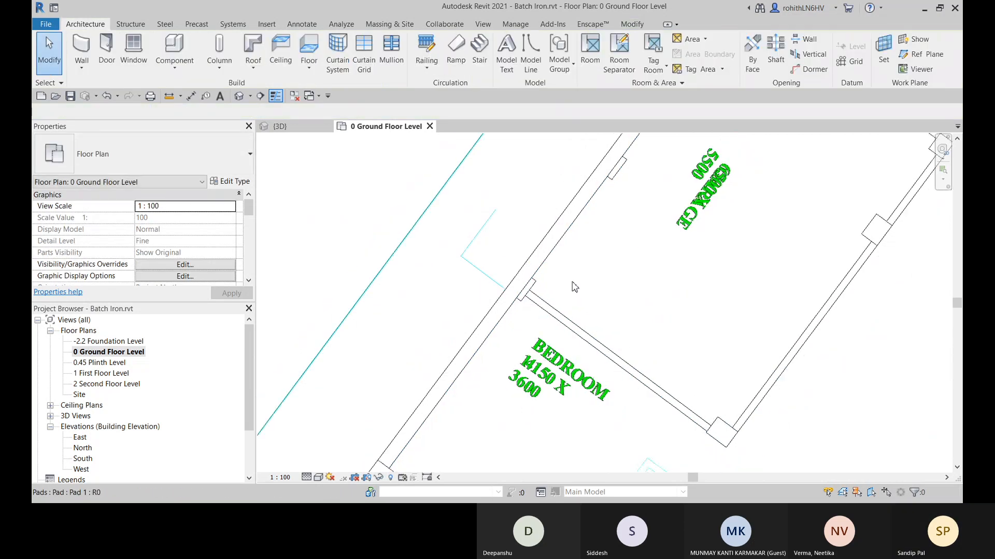
{"action": "scroll", "coordinate": [574, 286], "scroll_direction": "down", "scroll_amount": 3}
{"action": "scroll", "coordinate": [633, 228], "scroll_direction": "up", "scroll_amount": 1}
{"action": "scroll", "coordinate": [628, 205], "scroll_direction": "up", "scroll_amount": 2}
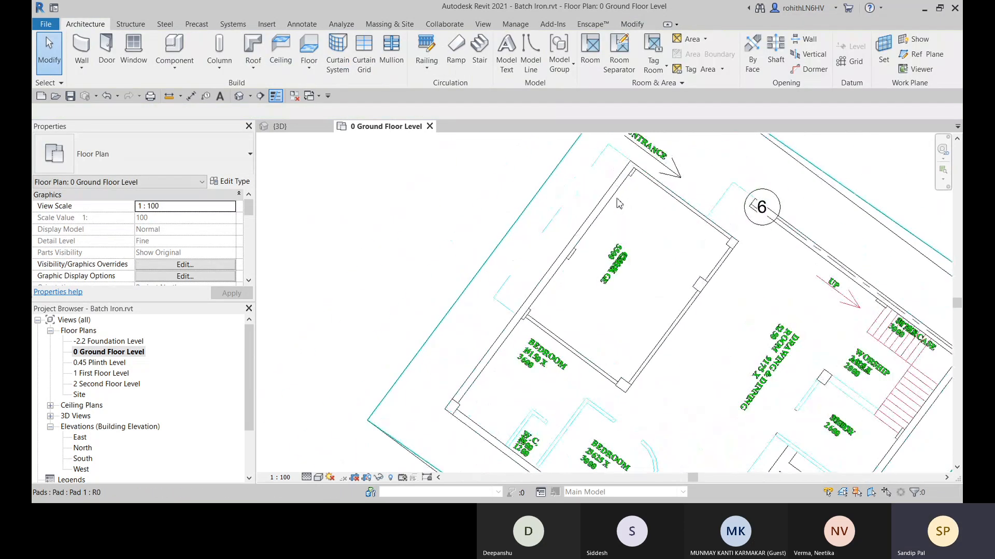
{"action": "left_click", "coordinate": [612, 197]}
{"action": "scroll", "coordinate": [610, 222], "scroll_direction": "up", "scroll_amount": 2}
{"action": "scroll", "coordinate": [613, 227], "scroll_direction": "down", "scroll_amount": 3}
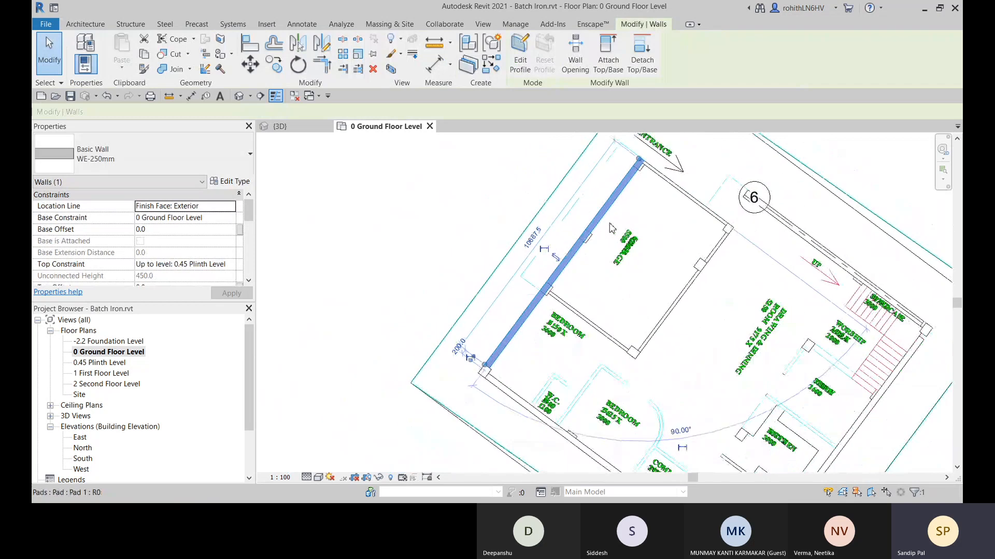
{"action": "scroll", "coordinate": [563, 298], "scroll_direction": "up", "scroll_amount": 1}
{"action": "scroll", "coordinate": [636, 220], "scroll_direction": "up", "scroll_amount": 1}
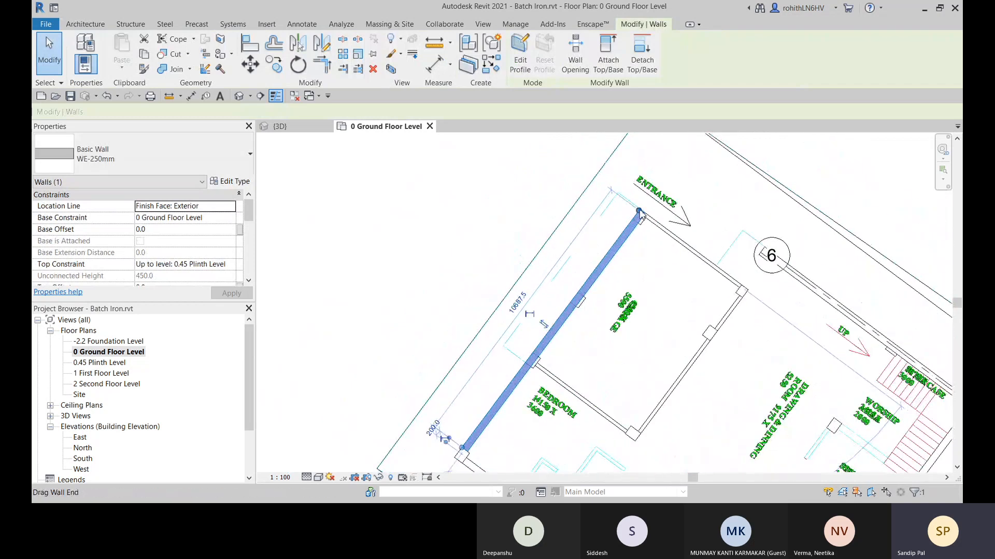
{"action": "key", "text": "r"}
{"action": "key", "text": "s"}
{"action": "left_click", "coordinate": [464, 447]}
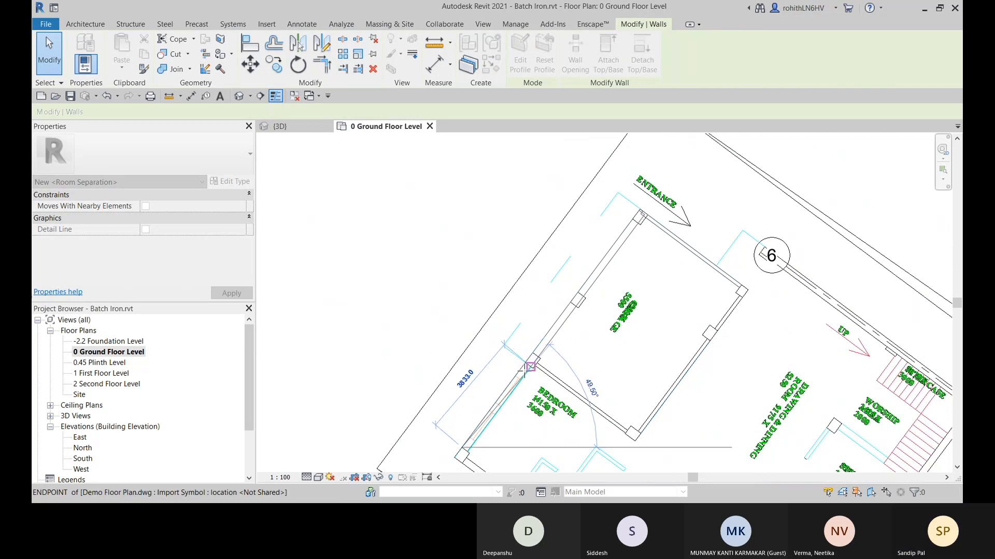
{"action": "left_click_drag", "start_coordinate": [525, 367], "coordinate": [525, 365]}
{"action": "scroll", "coordinate": [525, 365], "scroll_direction": "up", "scroll_amount": 2}
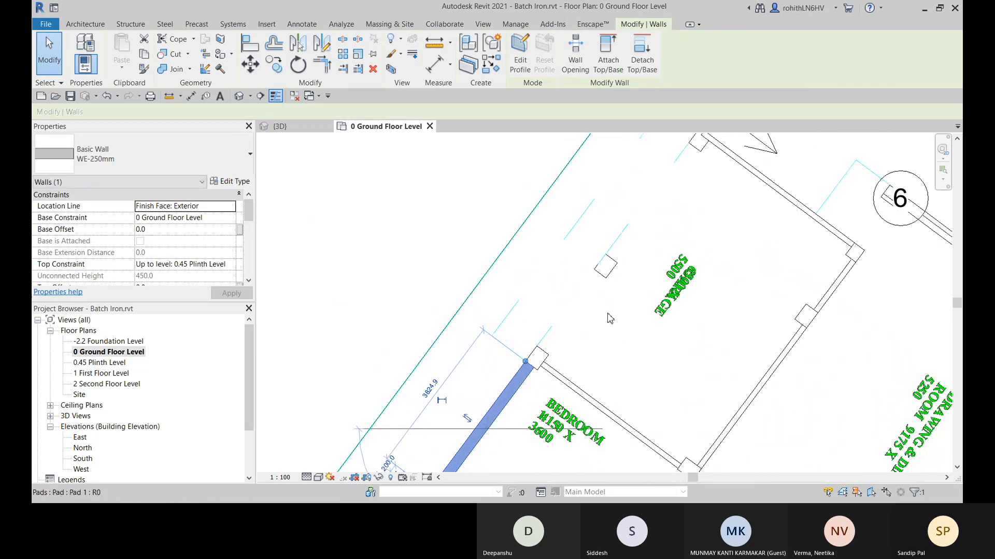
{"action": "middle_click_drag", "start_coordinate": [399, 340], "coordinate": [412, 300]}
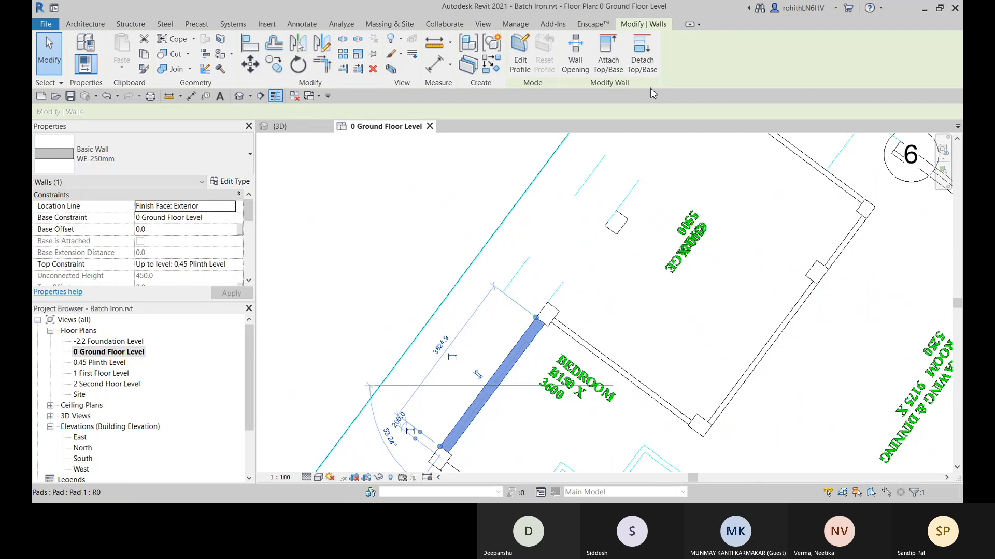
Draw a WE-250mm wall along the garage's outer side from the bedroom corner column to the intermediate column and end the chain.
{"action": "left_click", "coordinate": [500, 73]}
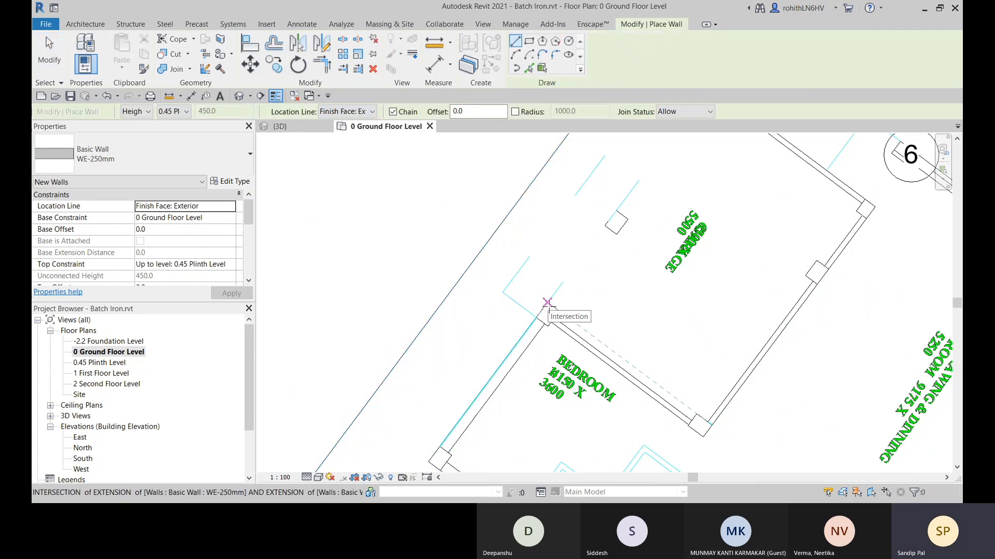
{"action": "left_click", "coordinate": [547, 303]}
{"action": "left_click", "coordinate": [588, 225]}
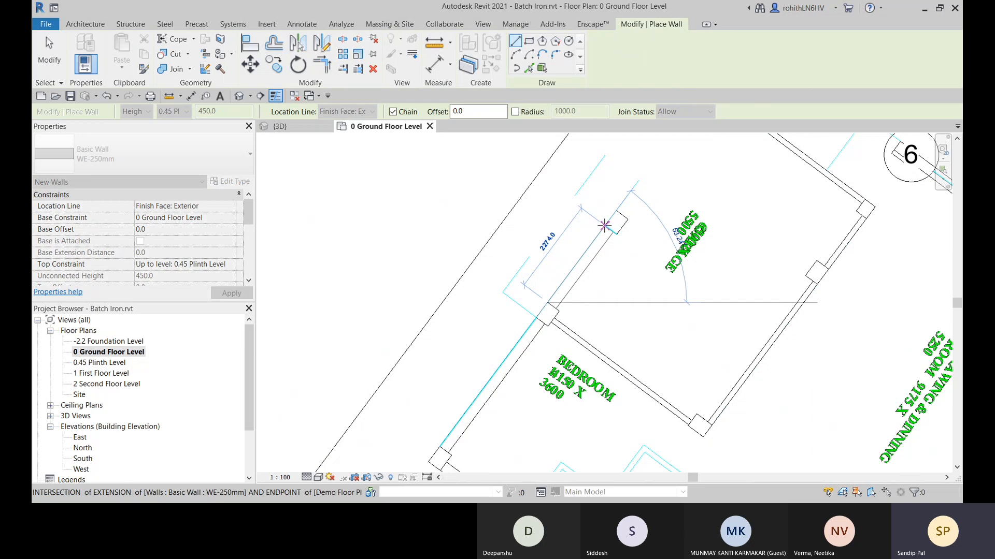
{"action": "key", "text": "Escape"}
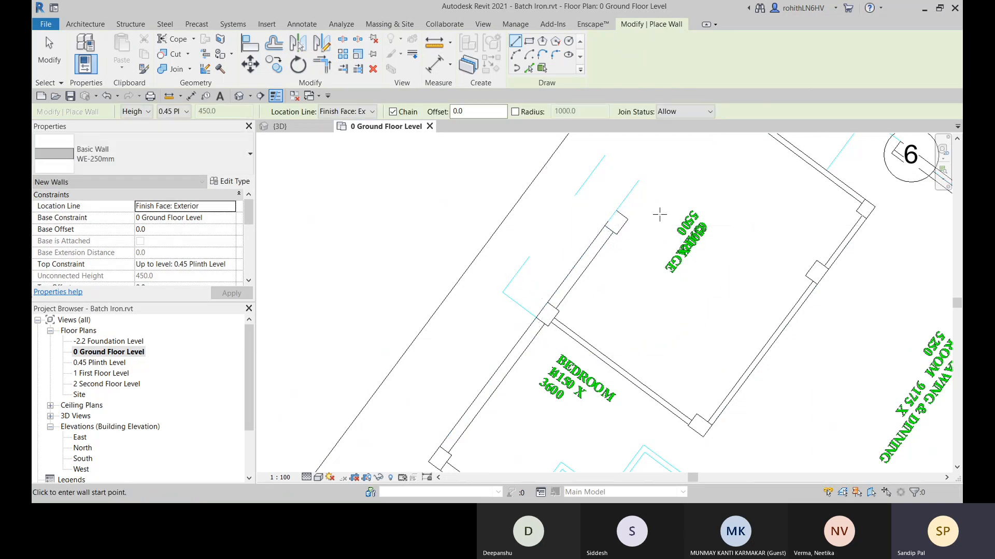
Continue the garage's outer side with a WE-250mm wall from the intermediate column to the entrance corner column, and leave the Wall tool.
{"action": "middle_click_drag", "start_coordinate": [662, 213], "coordinate": [612, 279]}
{"action": "left_click", "coordinate": [581, 274]}
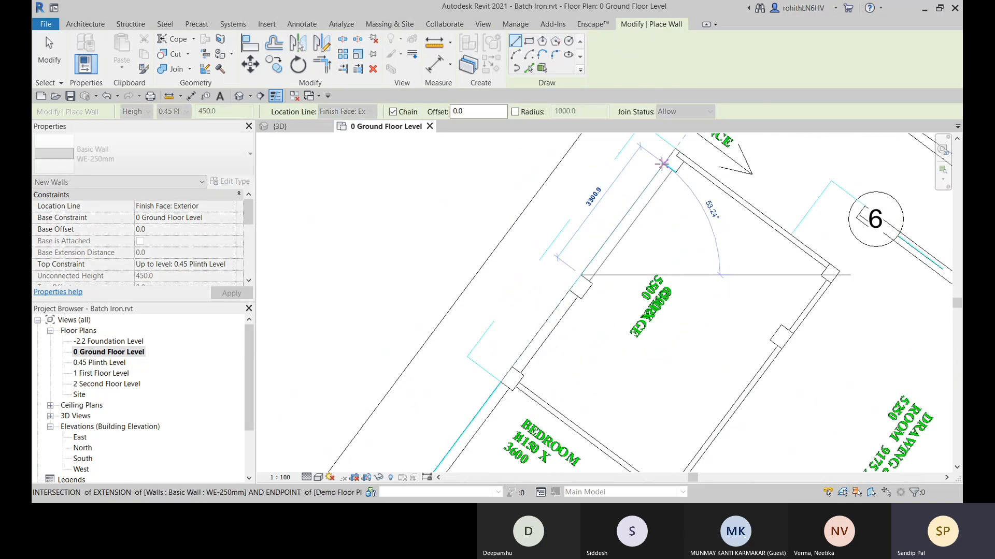
{"action": "key", "text": "Escape"}
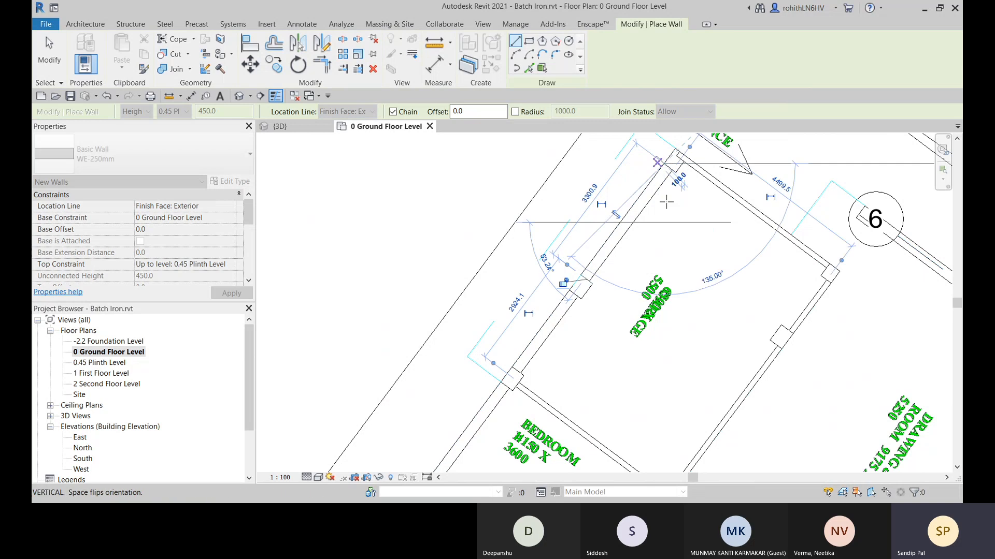
{"action": "key", "text": "Escape"}
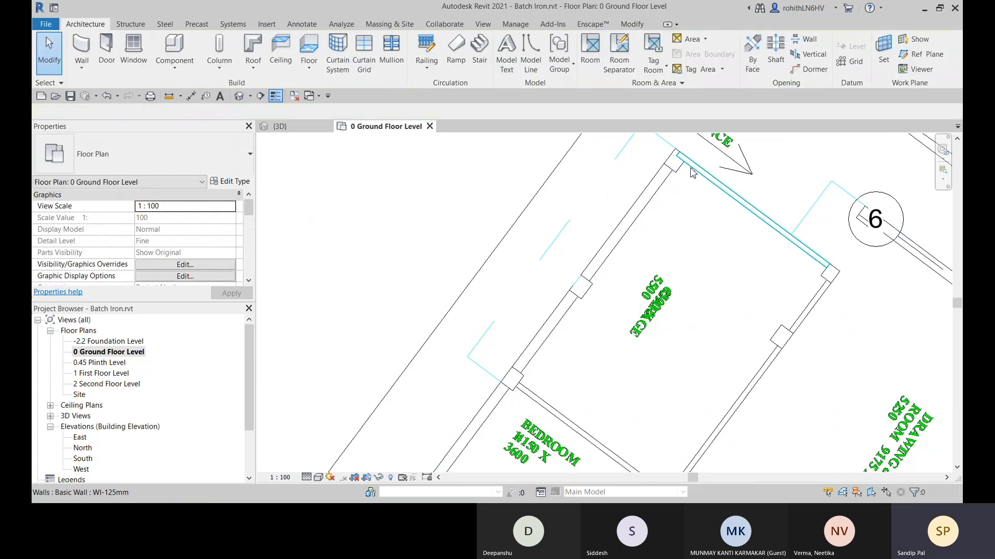
Pull the end of the garage's entrance-side WI-125mm wall back to the face of the exterior corner column.
{"action": "middle_click_drag", "start_coordinate": [696, 182], "coordinate": [657, 239]}
{"action": "scroll", "coordinate": [657, 239], "scroll_direction": "up", "scroll_amount": 2}
{"action": "scroll", "coordinate": [657, 238], "scroll_direction": "up", "scroll_amount": 2}
{"action": "left_click", "coordinate": [630, 202]}
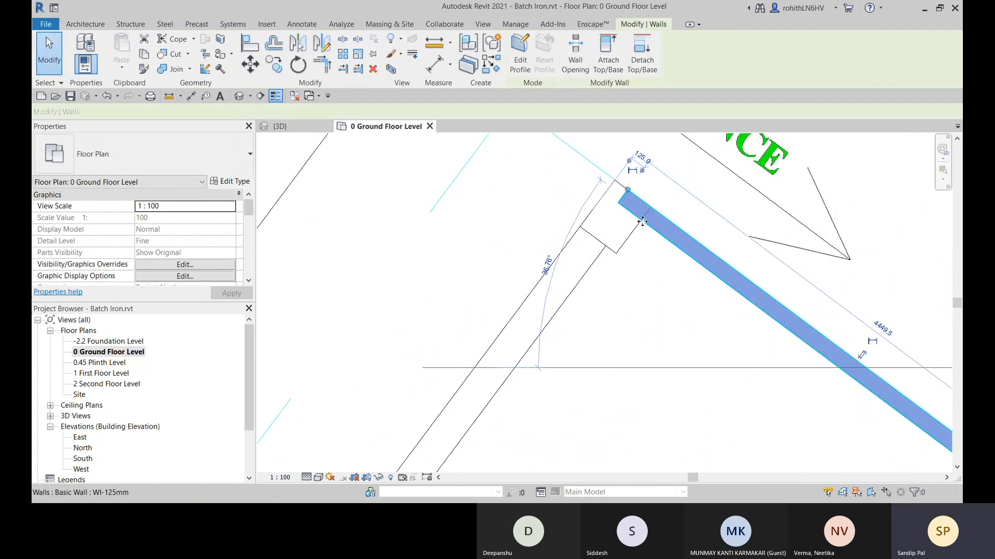
{"action": "left_click_drag", "start_coordinate": [628, 193], "coordinate": [651, 207]}
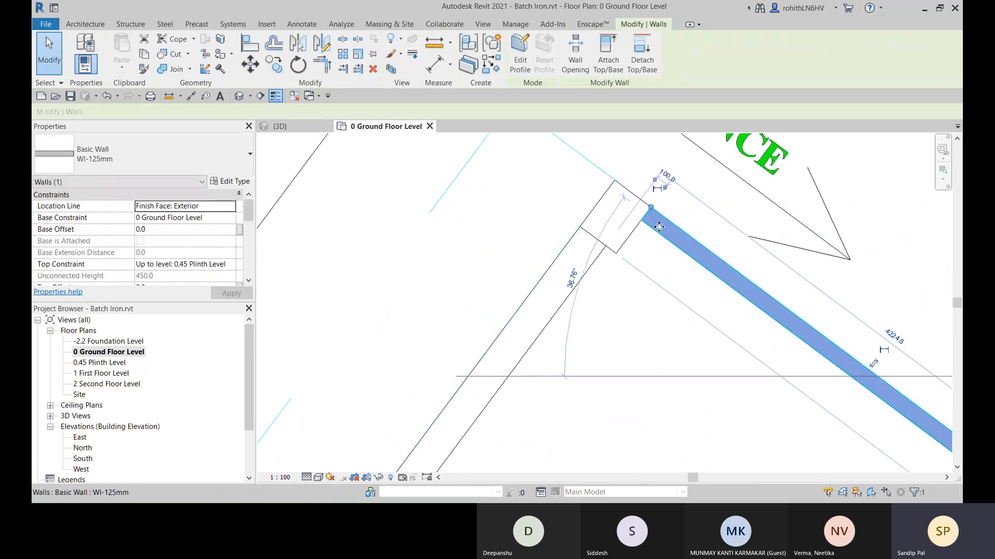
Draw the two WI-125mm walls enclosing the W.C., from the exterior wall around the corner to the bedroom partition line, and end the chain.
{"action": "scroll", "coordinate": [661, 253], "scroll_direction": "down", "scroll_amount": 2}
{"action": "scroll", "coordinate": [661, 253], "scroll_direction": "down", "scroll_amount": 3}
{"action": "scroll", "coordinate": [624, 201], "scroll_direction": "up", "scroll_amount": 4}
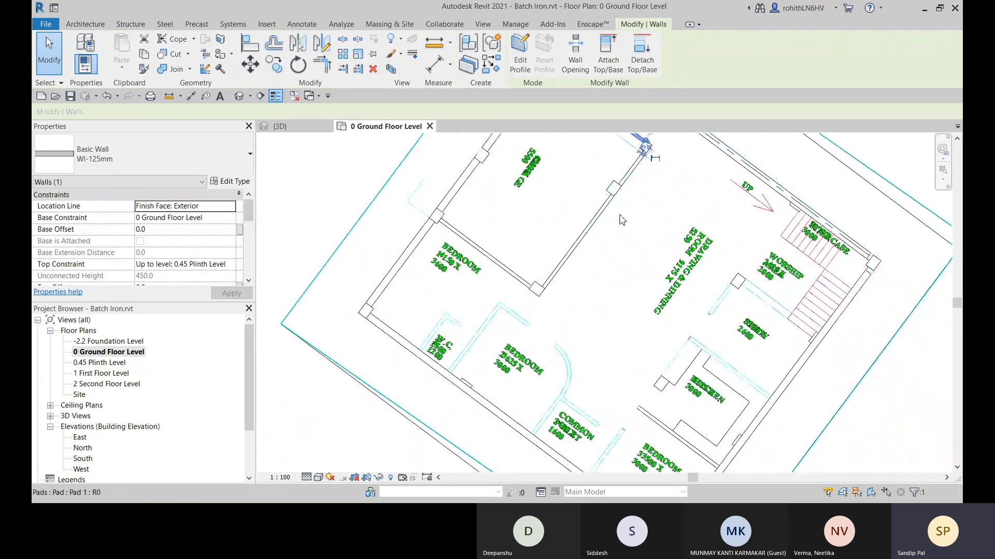
{"action": "middle_click_drag", "start_coordinate": [528, 322], "coordinate": [554, 294]}
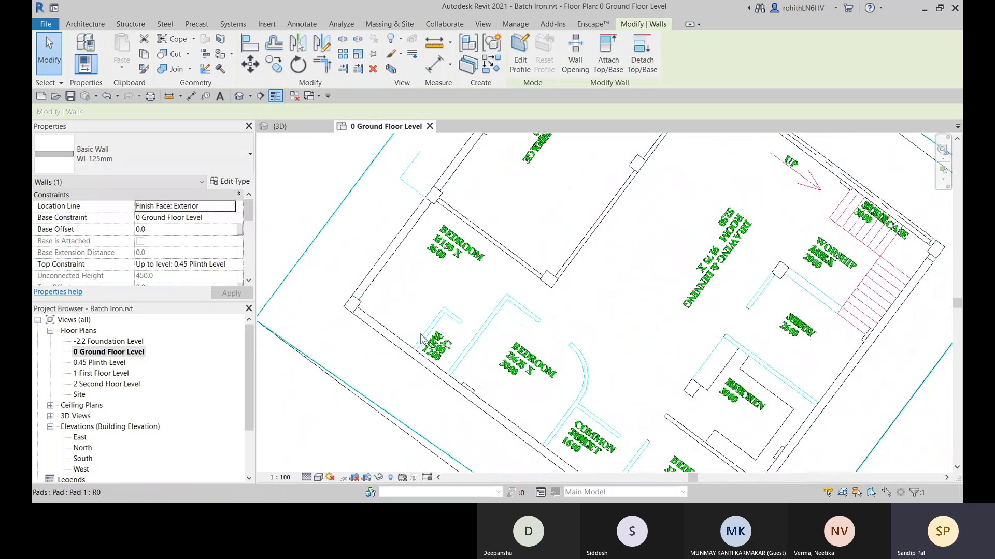
{"action": "left_click", "coordinate": [498, 65]}
{"action": "scroll", "coordinate": [410, 359], "scroll_direction": "up", "scroll_amount": 3}
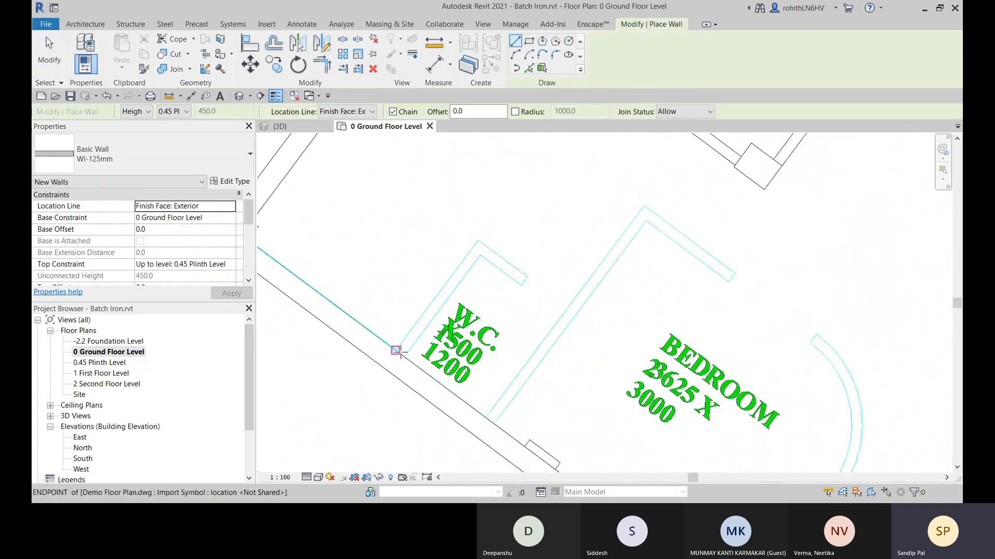
{"action": "left_click", "coordinate": [396, 351]}
{"action": "left_click", "coordinate": [477, 242]}
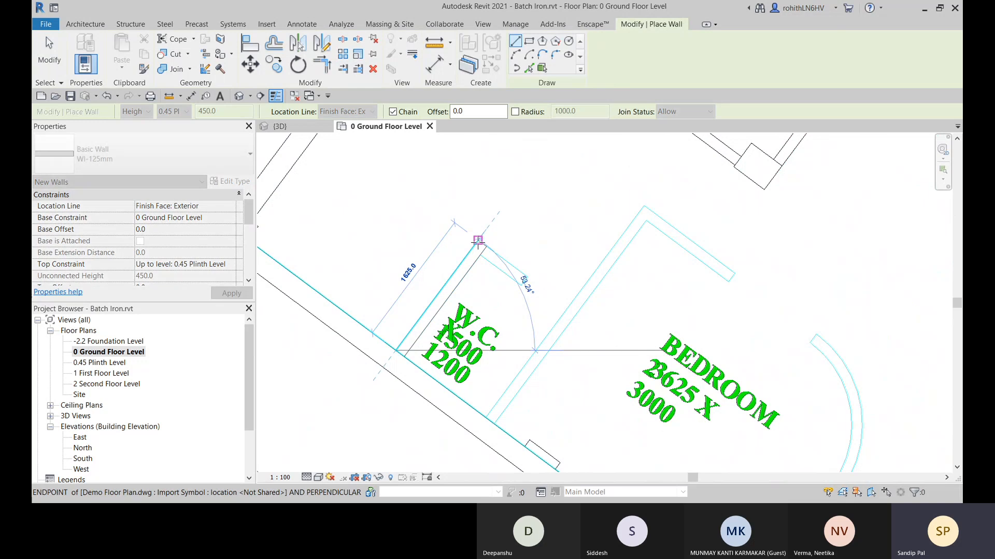
{"action": "scroll", "coordinate": [567, 310], "scroll_direction": "up", "scroll_amount": 2}
{"action": "left_click", "coordinate": [569, 306]}
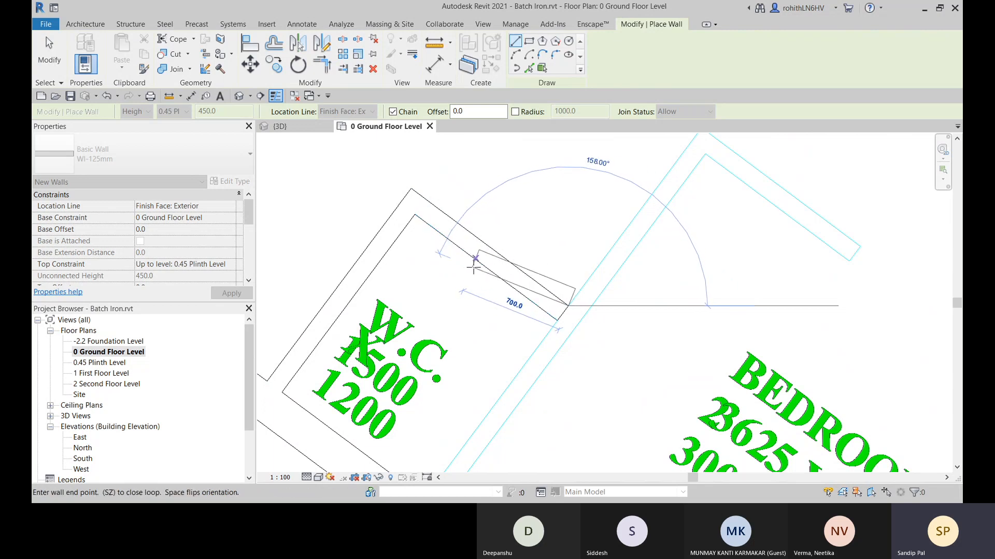
{"action": "key", "text": "Escape"}
Draw the WI-125mm partition between the W.C. and the 3000 mm bedroom from the exterior wall to the bedroom's corner.
{"action": "middle_click_drag", "start_coordinate": [565, 341], "coordinate": [571, 311]}
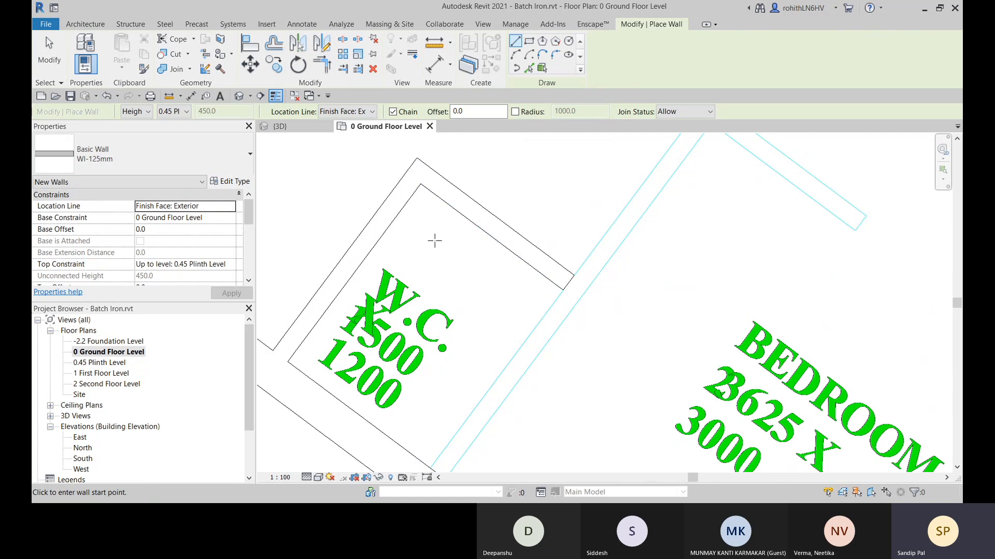
{"action": "middle_click_drag", "start_coordinate": [490, 368], "coordinate": [497, 329]}
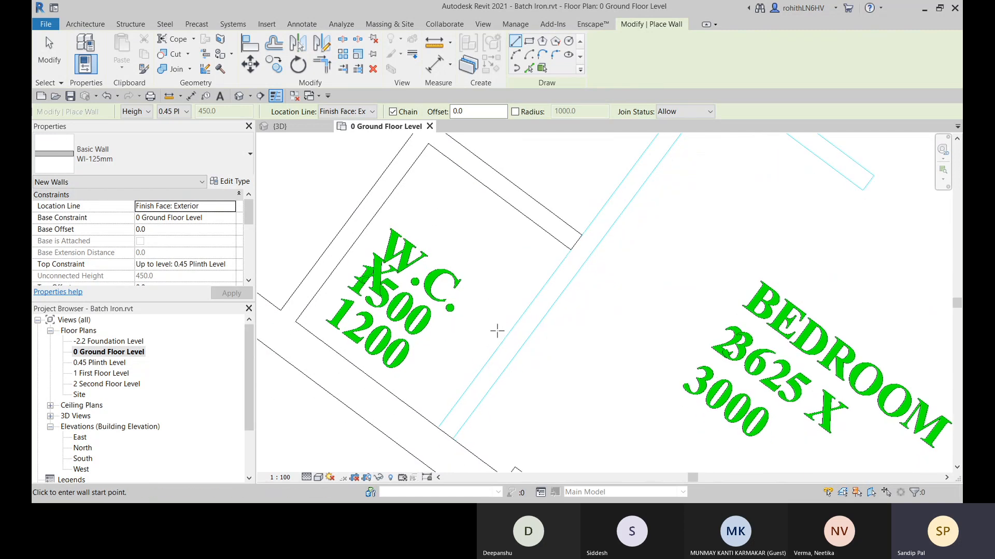
{"action": "left_click", "coordinate": [438, 426]}
{"action": "middle_click_drag", "start_coordinate": [604, 179], "coordinate": [535, 353]}
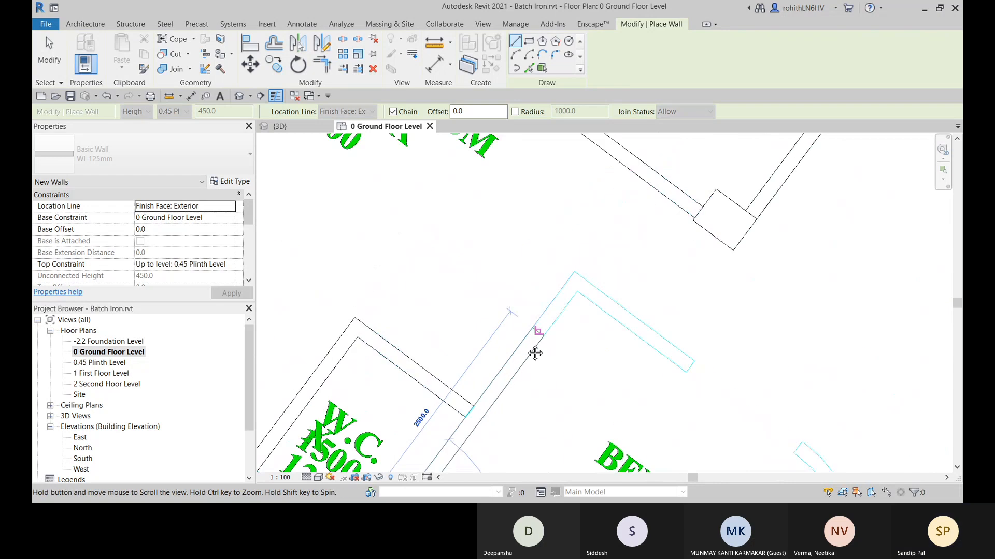
{"action": "left_click", "coordinate": [564, 286]}
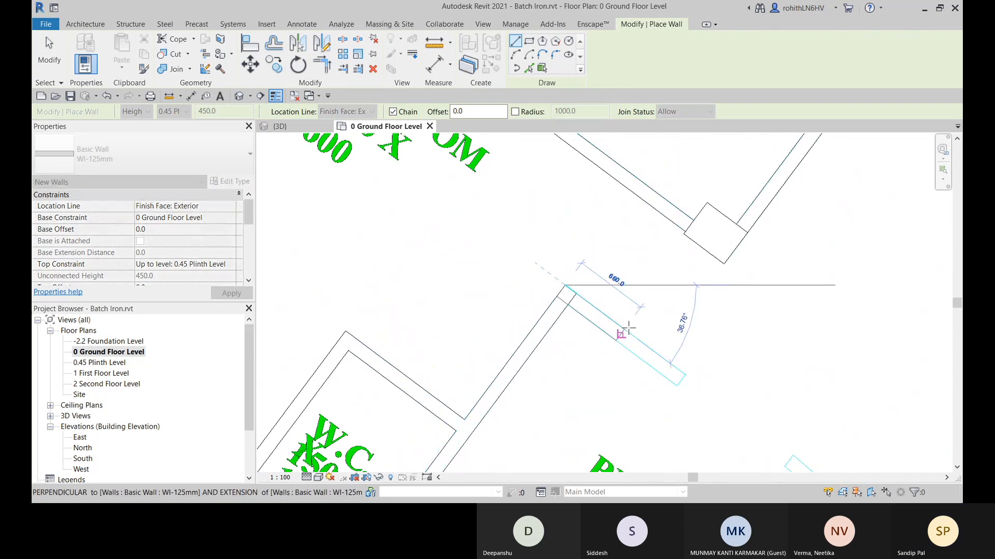
Extend the WI-125mm chain from the bedroom's corner along its front side to the start of the curved wall.
{"action": "scroll", "coordinate": [629, 328], "scroll_direction": "down", "scroll_amount": 4}
{"action": "middle_click_drag", "start_coordinate": [672, 345], "coordinate": [597, 262]}
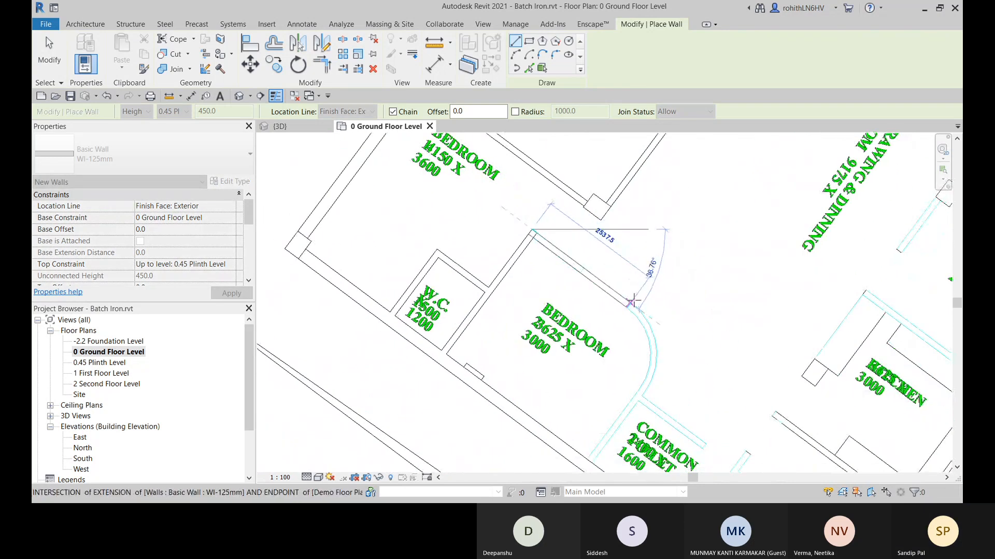
{"action": "scroll", "coordinate": [633, 304], "scroll_direction": "up", "scroll_amount": 5}
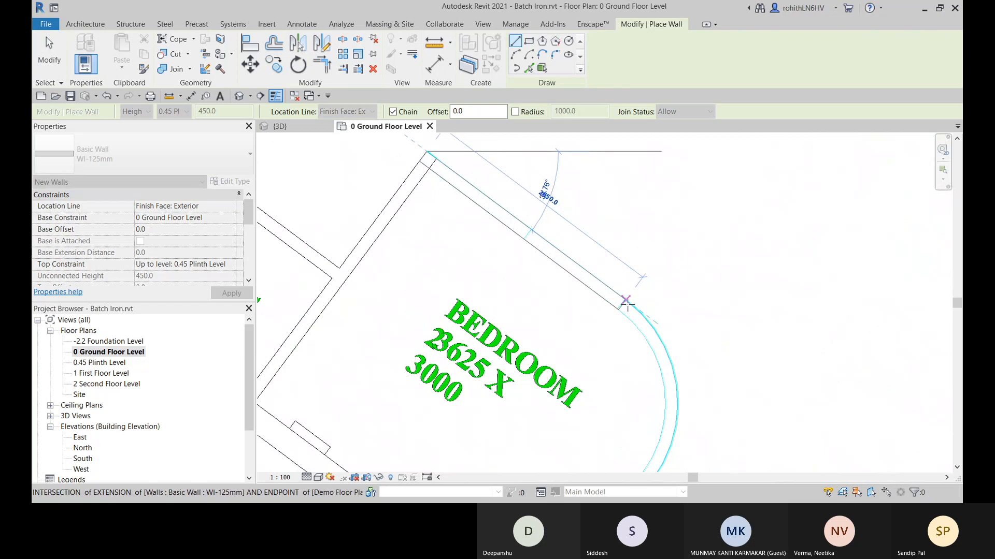
{"action": "scroll", "coordinate": [625, 303], "scroll_direction": "up", "scroll_amount": 2}
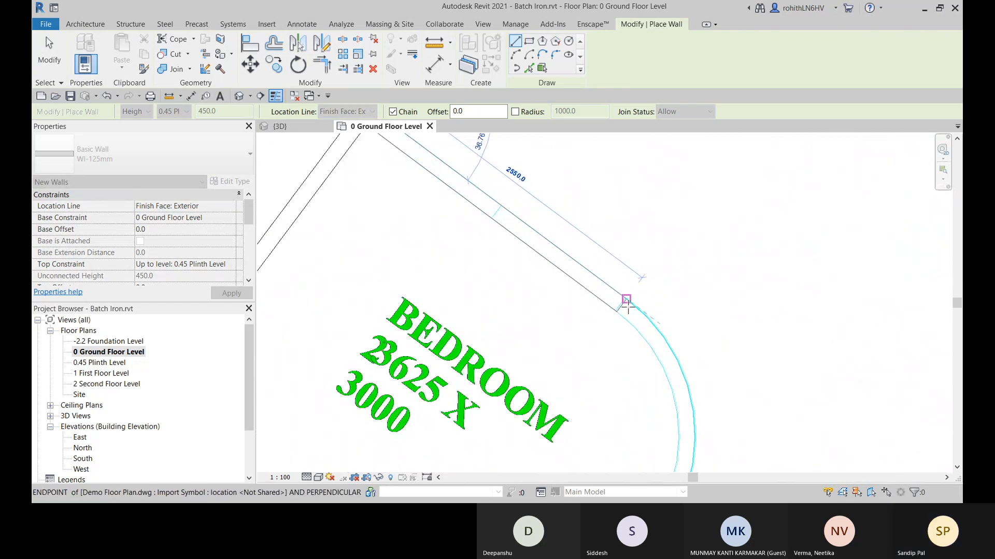
{"action": "left_click", "coordinate": [625, 299]}
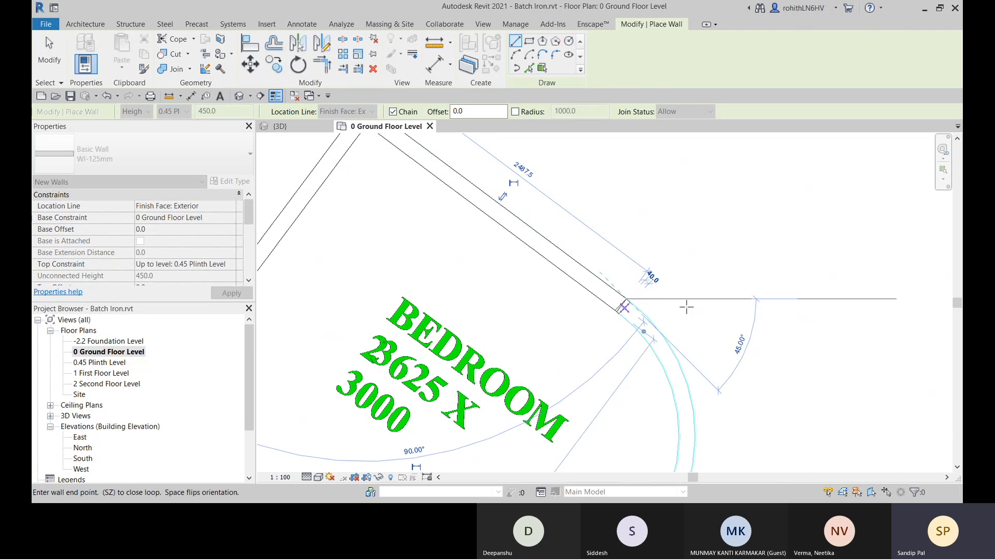
Draw the bedroom's curved WI-125mm wall as a start-end-radius arc from the front wall's end to the common toilet, following the linked plan's arc.
{"action": "scroll", "coordinate": [626, 269], "scroll_direction": "down", "scroll_amount": 2}
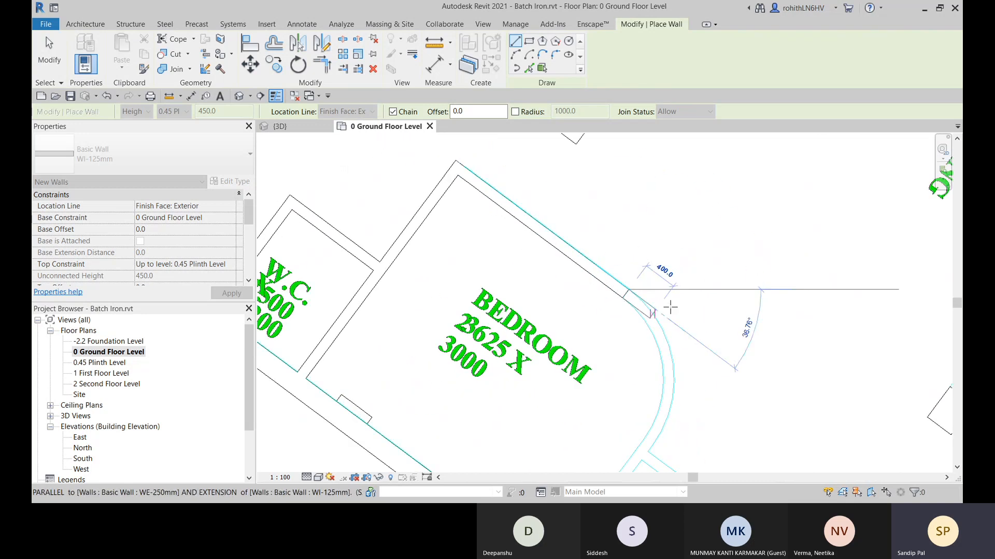
{"action": "middle_click_drag", "start_coordinate": [681, 311], "coordinate": [687, 260]}
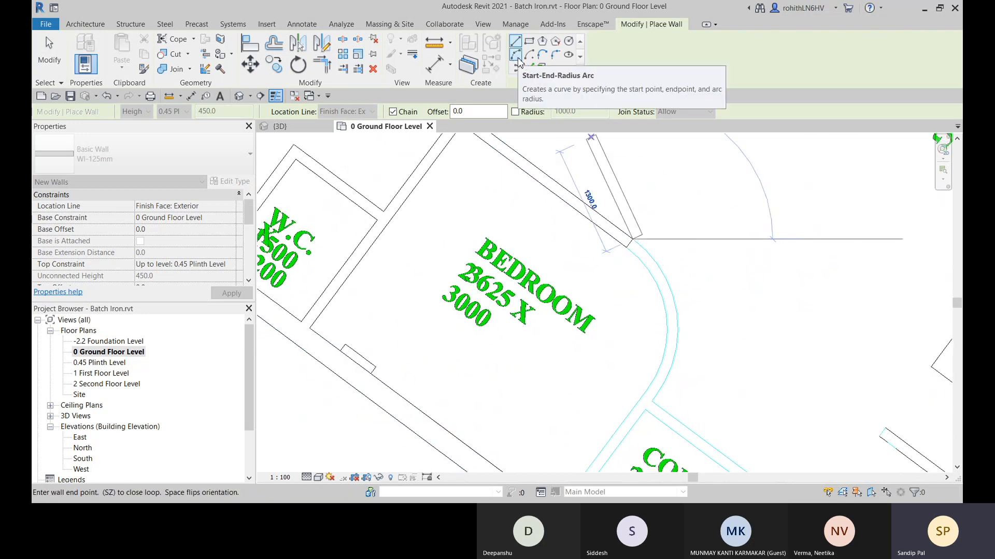
{"action": "left_click", "coordinate": [518, 59]}
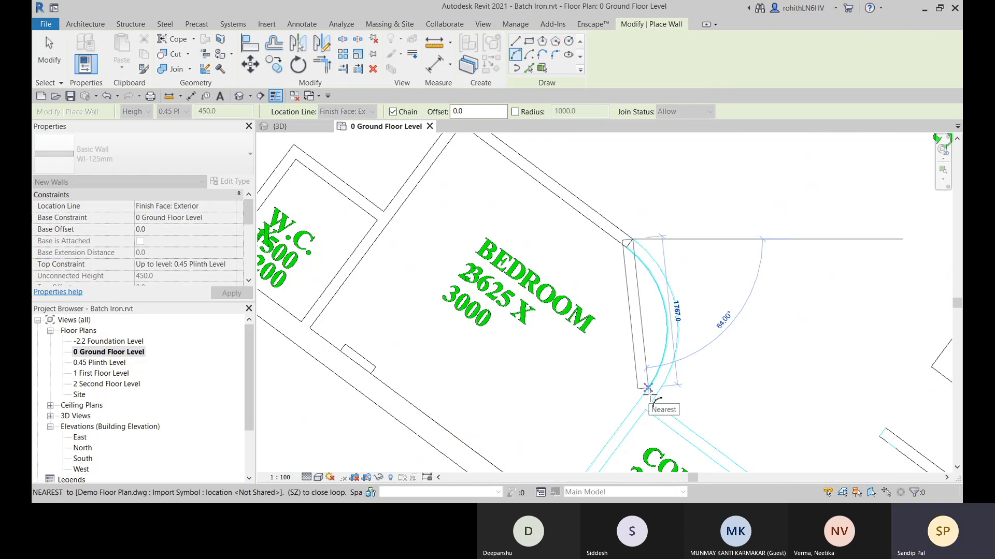
{"action": "left_click", "coordinate": [645, 392]}
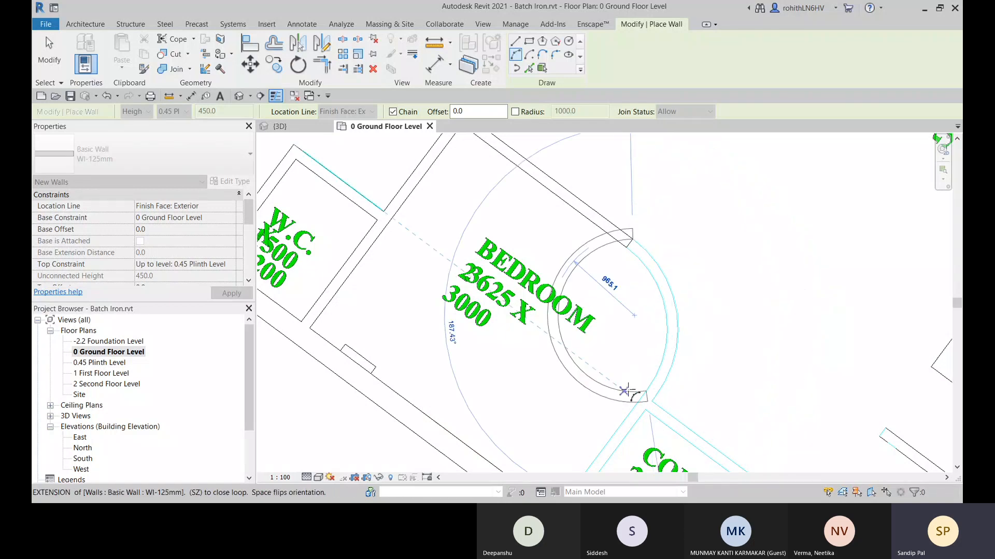
{"action": "key", "text": "Escape"}
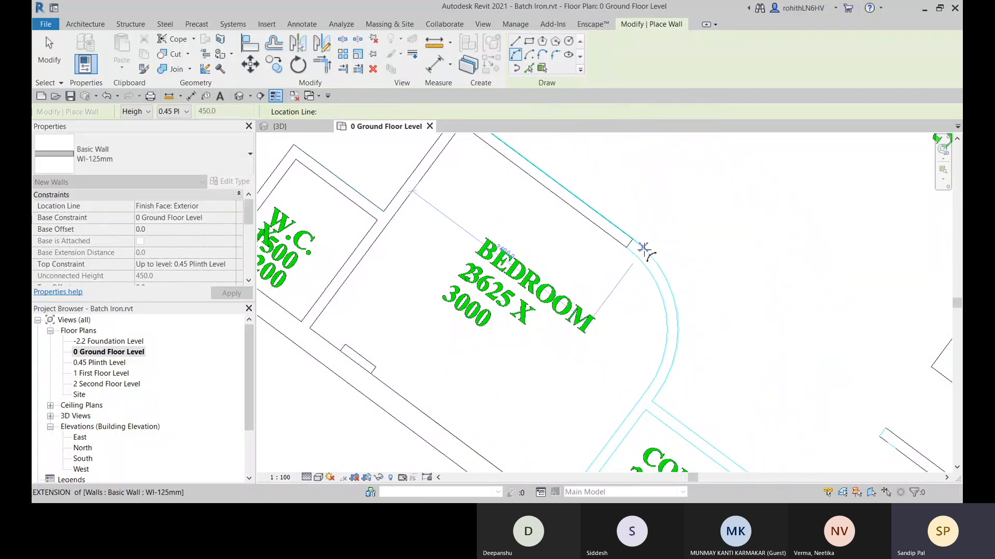
{"action": "left_click", "coordinate": [632, 239]}
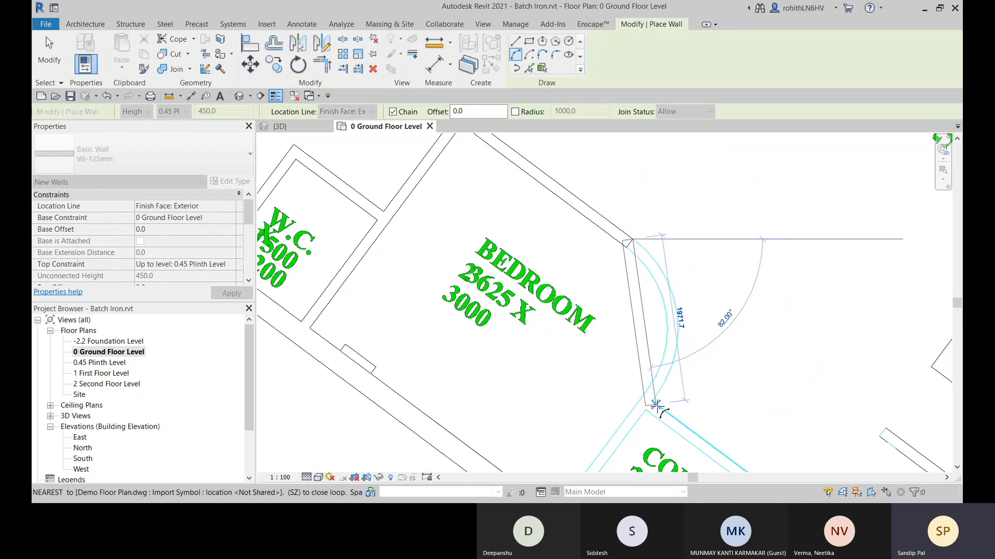
{"action": "scroll", "coordinate": [652, 400], "scroll_direction": "up", "scroll_amount": 1}
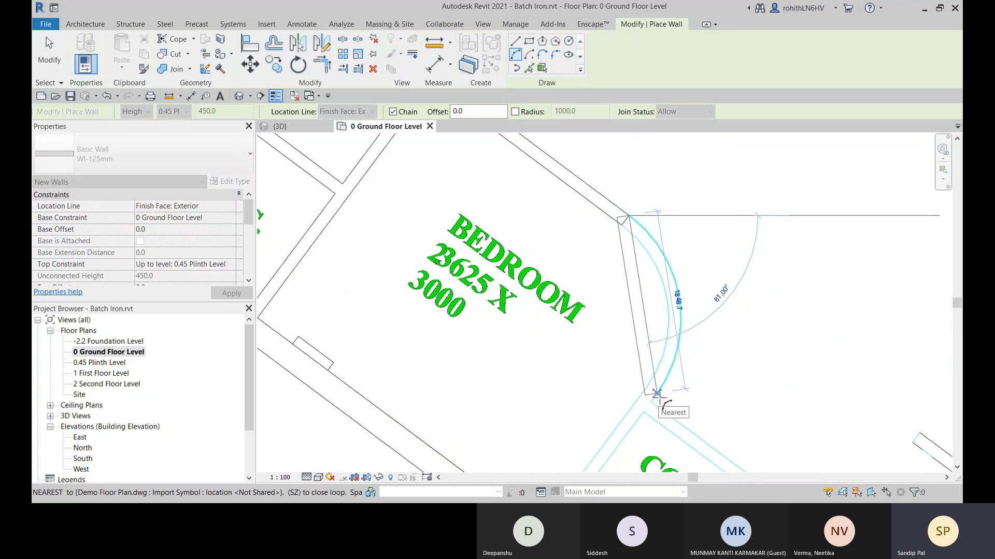
{"action": "left_click", "coordinate": [657, 393]}
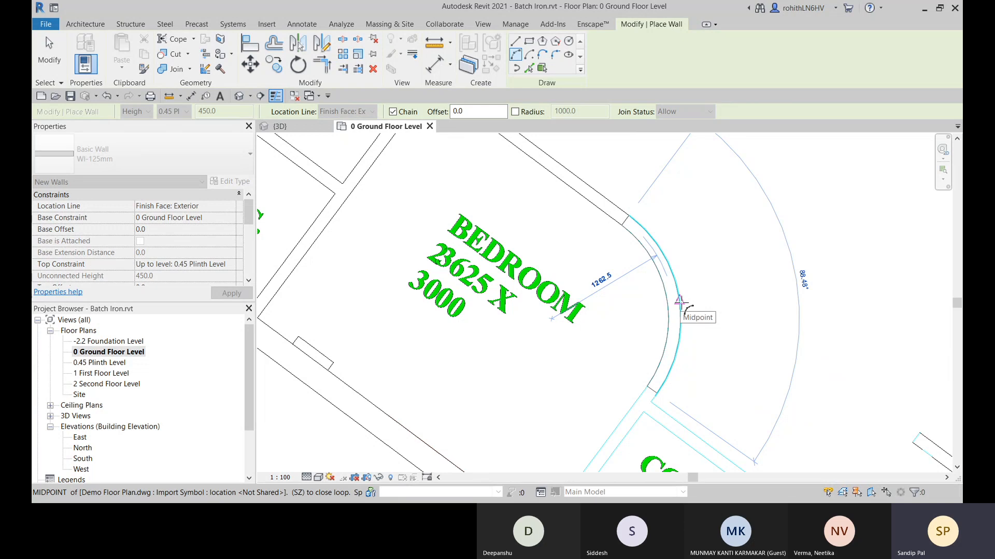
{"action": "left_click", "coordinate": [680, 303]}
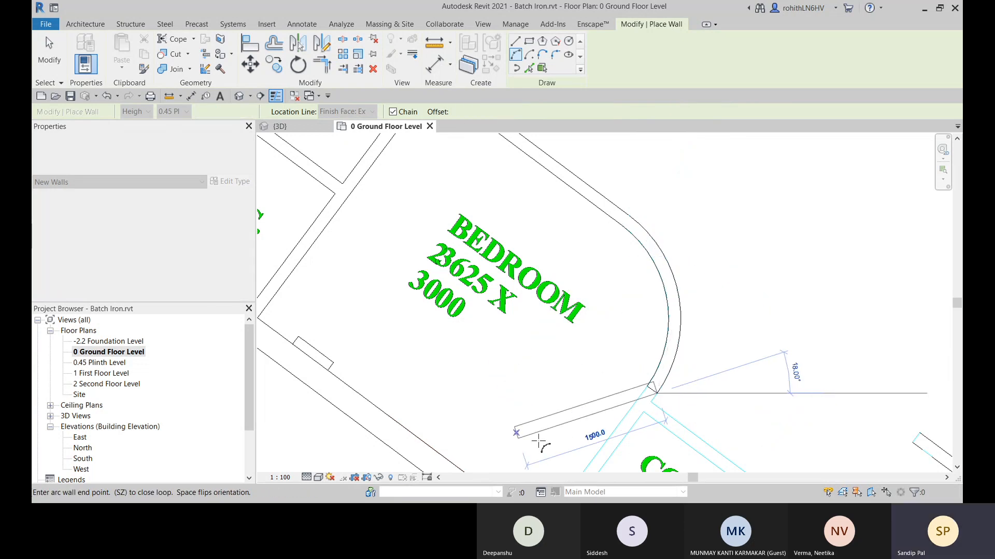
Continue with a straight WI-125mm wall from the curve's end between the bedroom and the common toilet to the exterior wall, and end the chain.
{"action": "middle_click_drag", "start_coordinate": [553, 443], "coordinate": [569, 383]}
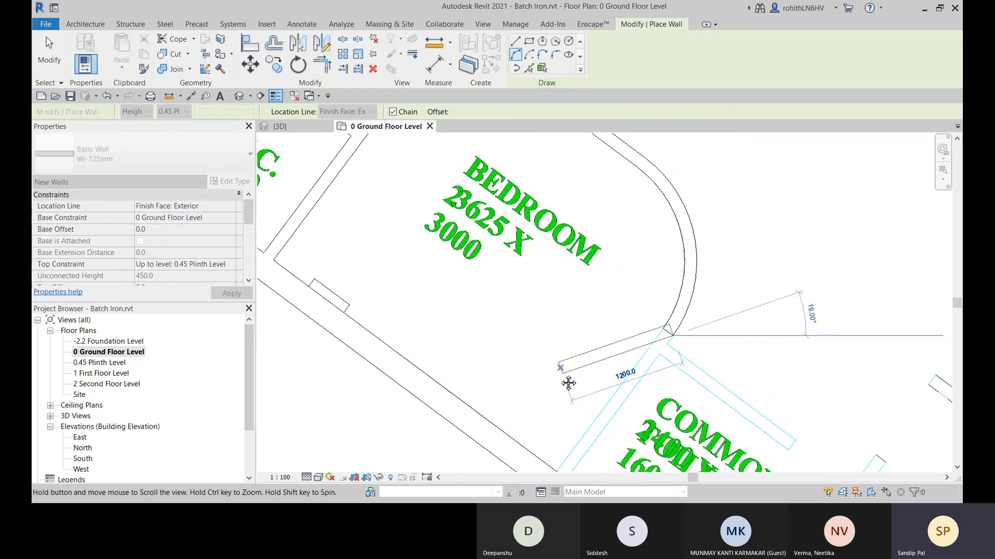
{"action": "left_click", "coordinate": [518, 47]}
{"action": "middle_click_drag", "start_coordinate": [602, 429], "coordinate": [637, 278]}
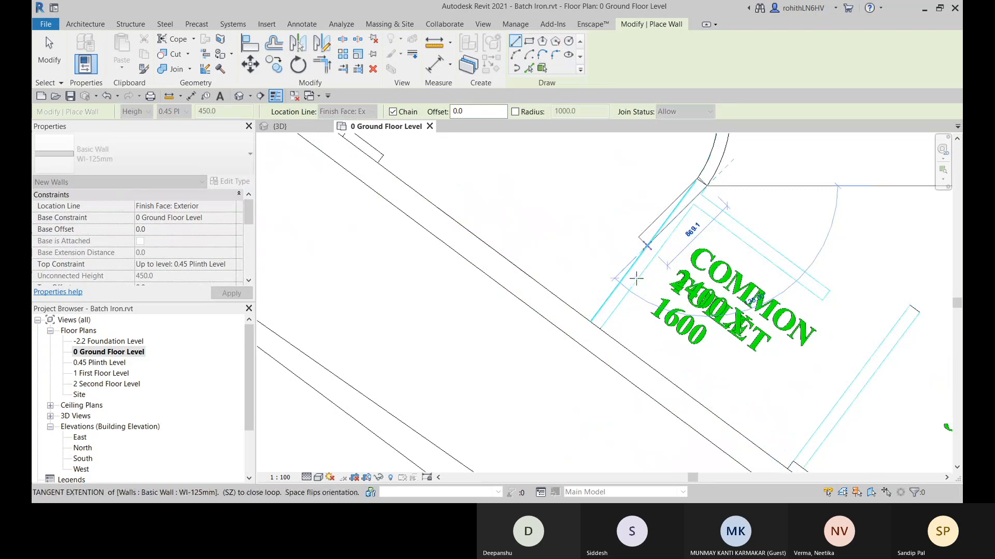
{"action": "left_click", "coordinate": [603, 327]}
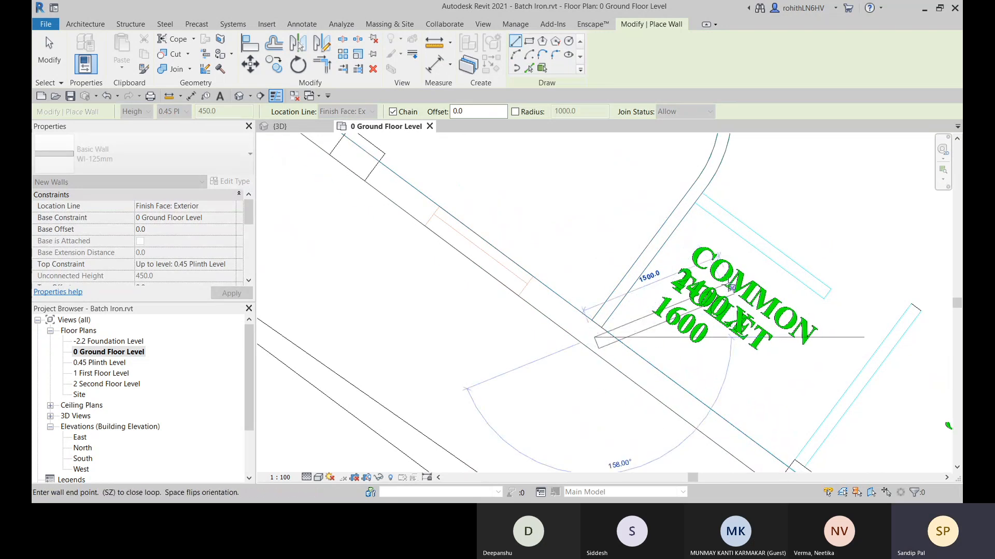
{"action": "scroll", "coordinate": [733, 288], "scroll_direction": "down", "scroll_amount": 1}
{"action": "middle_click_drag", "start_coordinate": [728, 293], "coordinate": [499, 413]}
{"action": "key", "text": "Escape"}
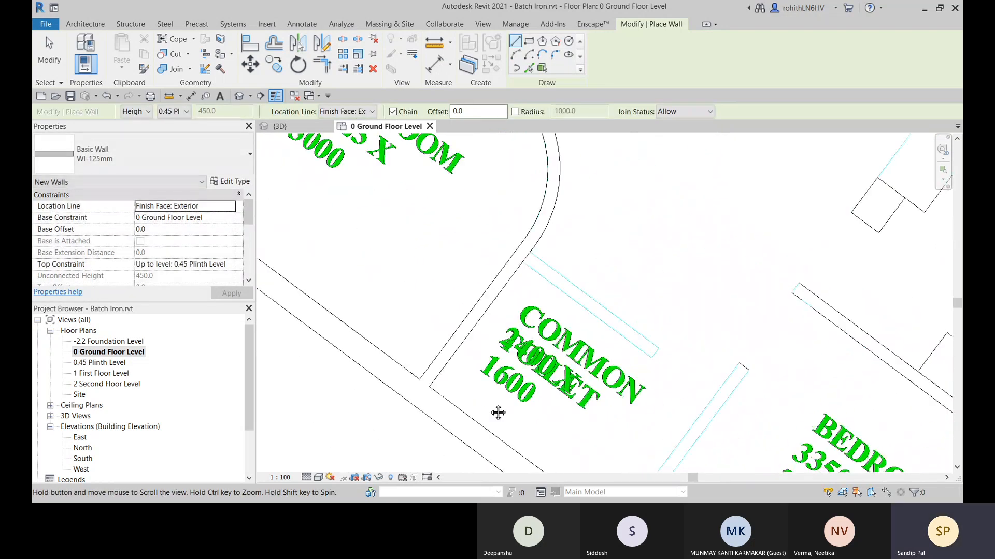
Draw the common toilet's front WI-125mm wall, about 2400 mm long, from the curved bedroom wall to the opposite partition line.
{"action": "left_click", "coordinate": [529, 252]}
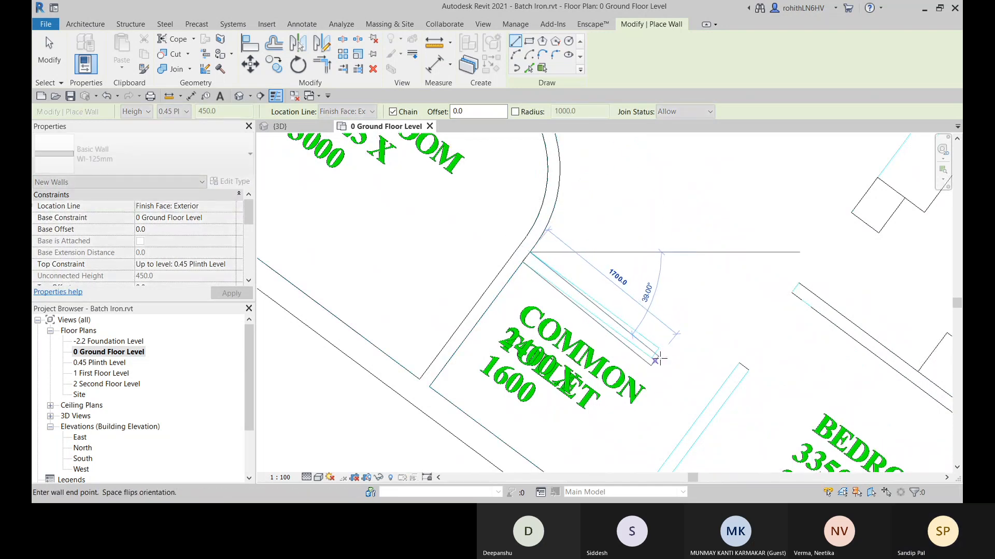
{"action": "left_click", "coordinate": [717, 392]}
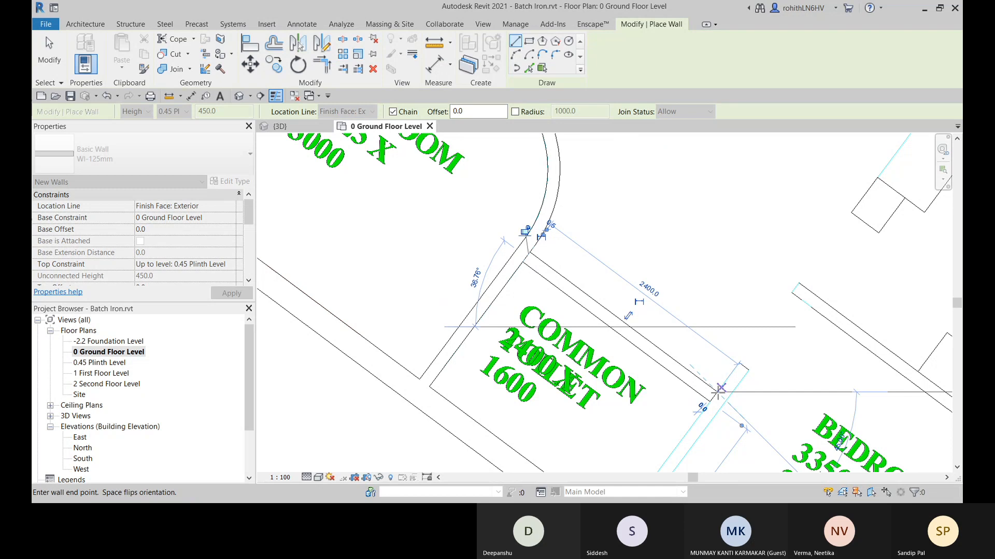
{"action": "key", "text": "Escape"}
Draw the WI-125mm partition, about 2000 mm long, between the common toilet and the bedroom beside the kitchen, starting at the exterior wall column.
{"action": "middle_click_drag", "start_coordinate": [715, 390], "coordinate": [724, 257]}
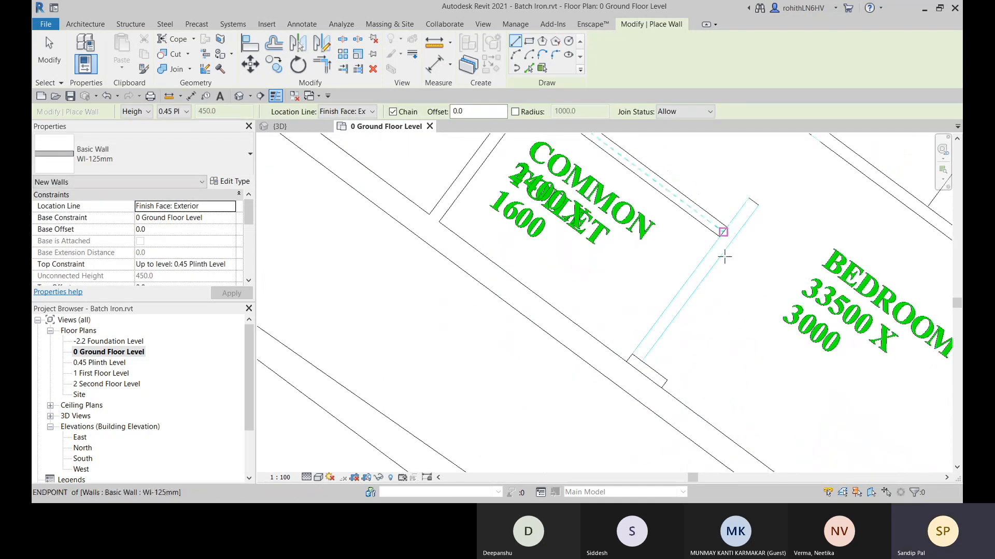
{"action": "left_click", "coordinate": [641, 362]}
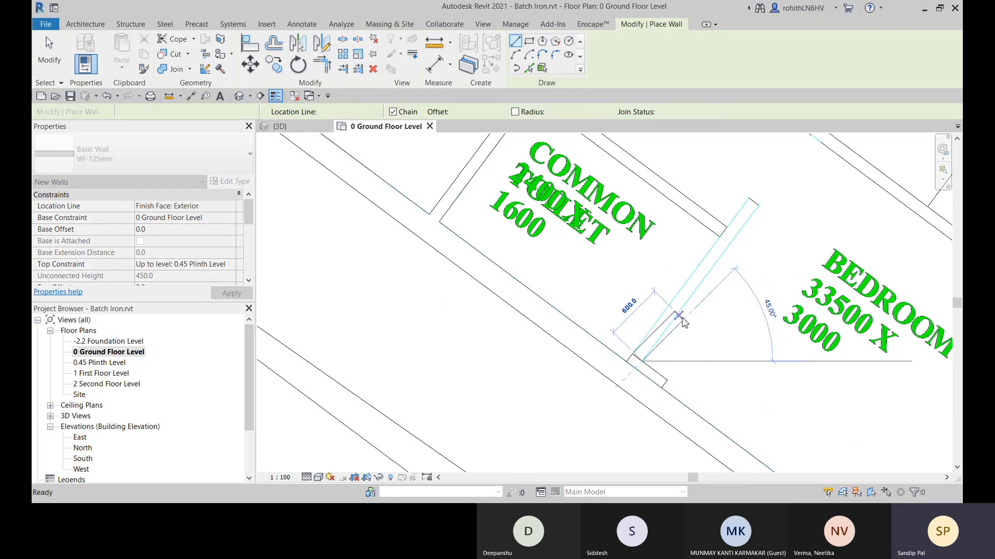
{"action": "key", "text": "Escape"}
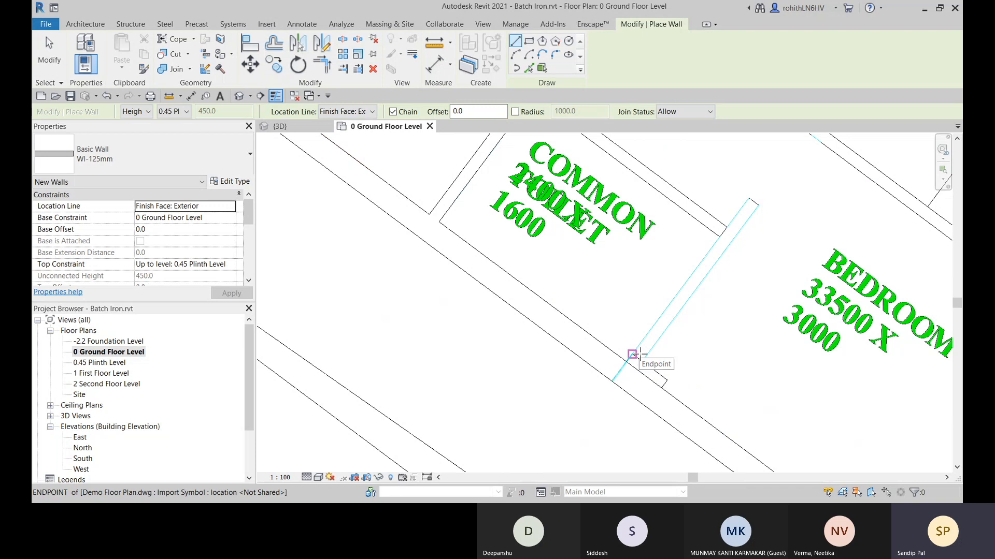
{"action": "left_click", "coordinate": [633, 355]}
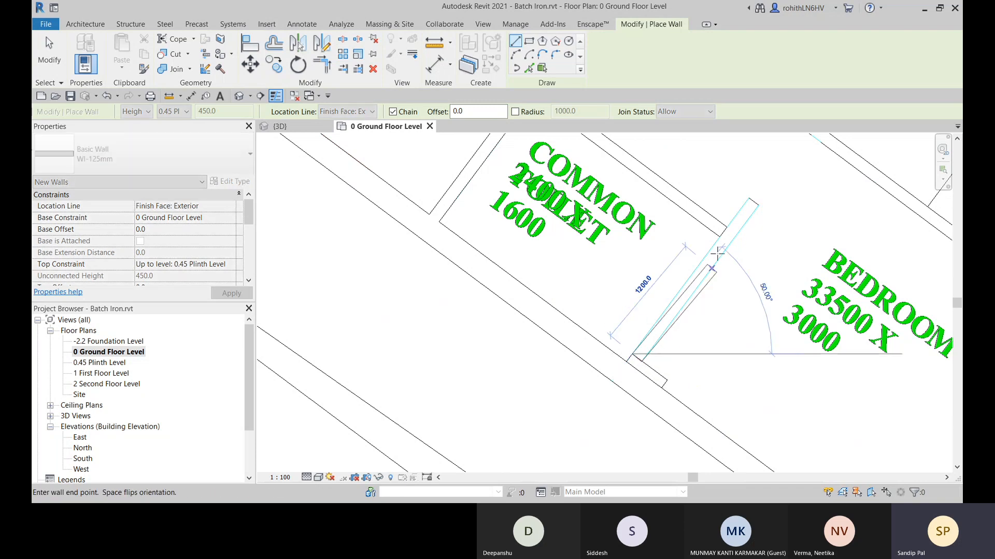
{"action": "left_click", "coordinate": [748, 198]}
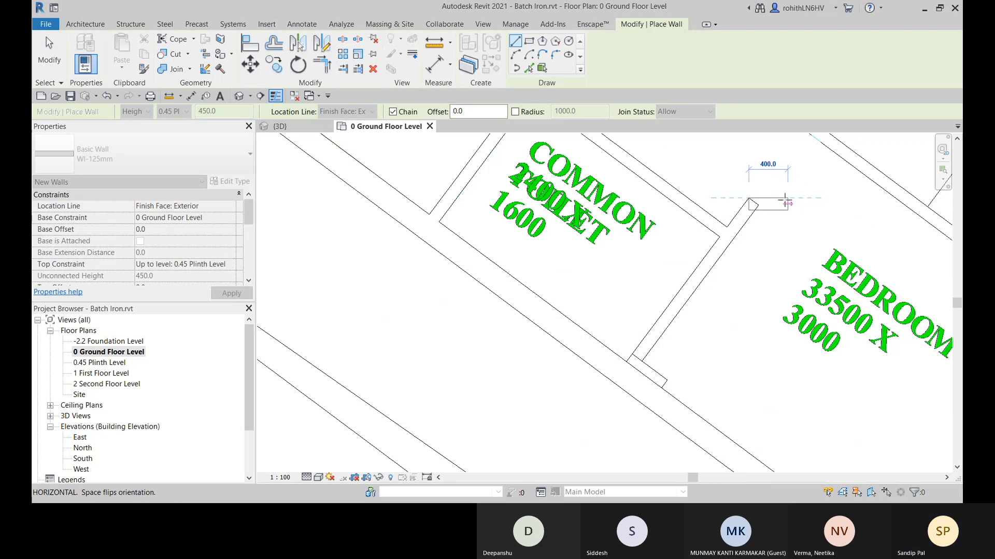
{"action": "middle_click_drag", "start_coordinate": [668, 163], "coordinate": [582, 225]}
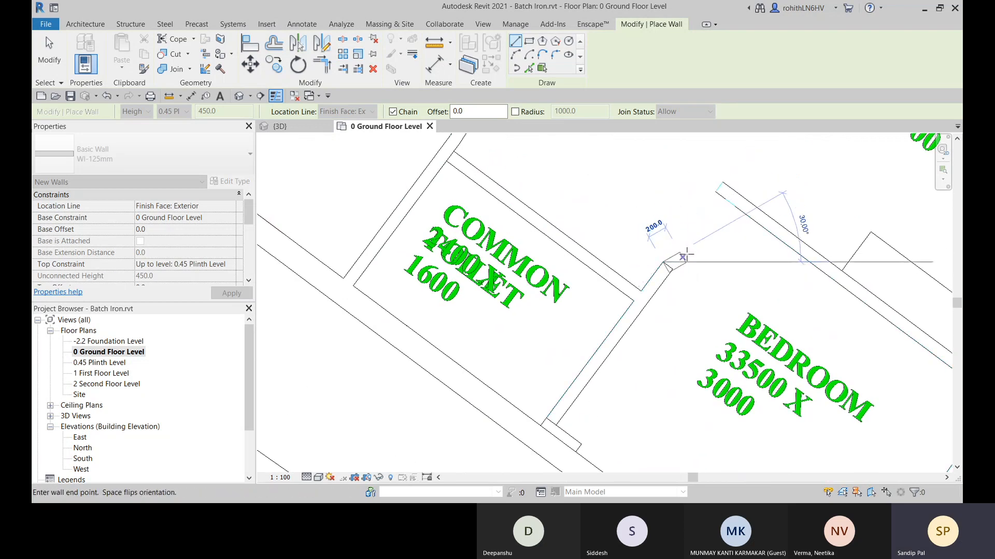
{"action": "key", "text": "Escape"}
{"action": "key", "text": "Escape"}
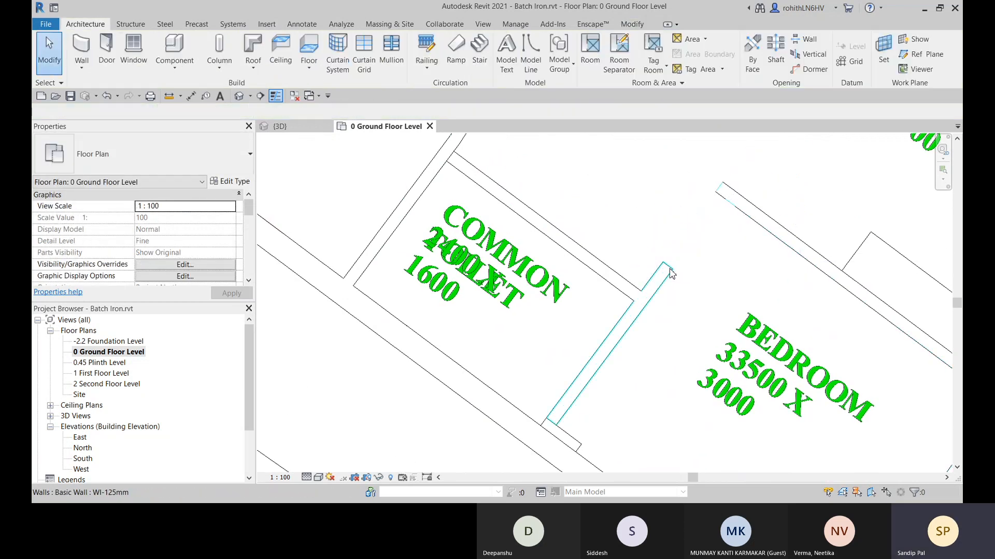
Extend the free end of the toilet-side partition across the door opening to the corner of the bedroom's kitchen-side wall line.
{"action": "left_click", "coordinate": [666, 269]}
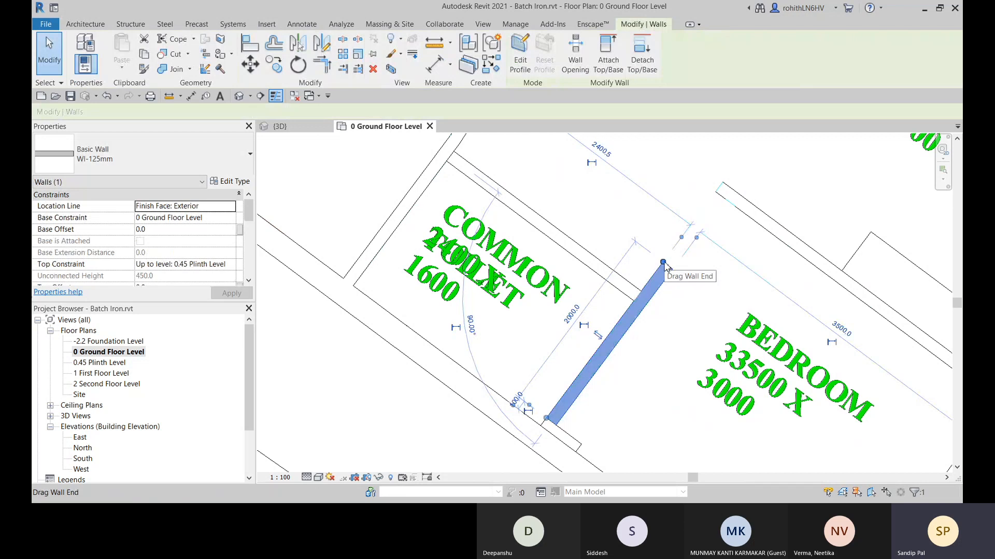
{"action": "left_click_drag", "start_coordinate": [663, 263], "coordinate": [722, 183]}
{"action": "middle_click_drag", "start_coordinate": [714, 233], "coordinate": [631, 223]}
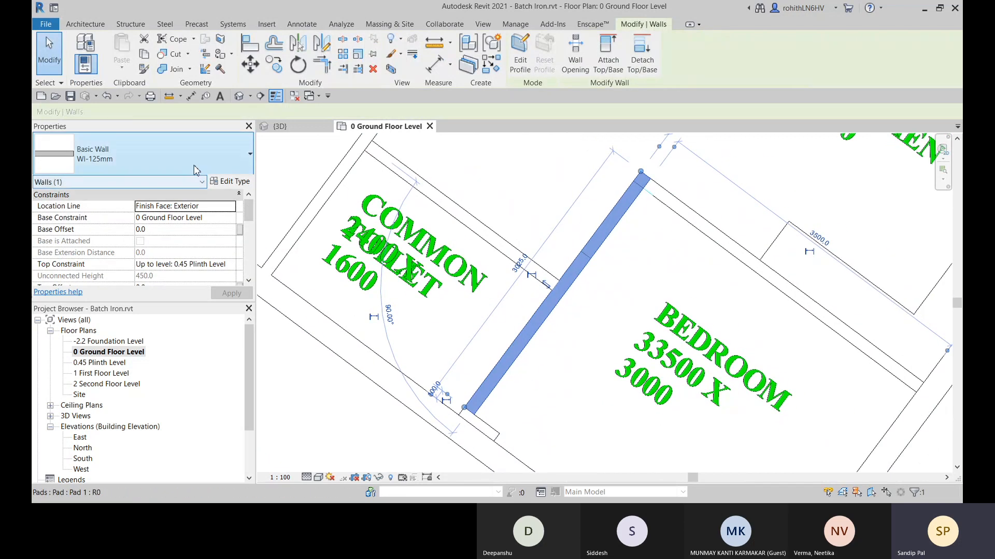
Draw the WI-125mm wall between the bedroom and the kitchen from the extended partition's corner to the exterior wall, and dismiss the save reminder.
{"action": "left_click", "coordinate": [496, 65]}
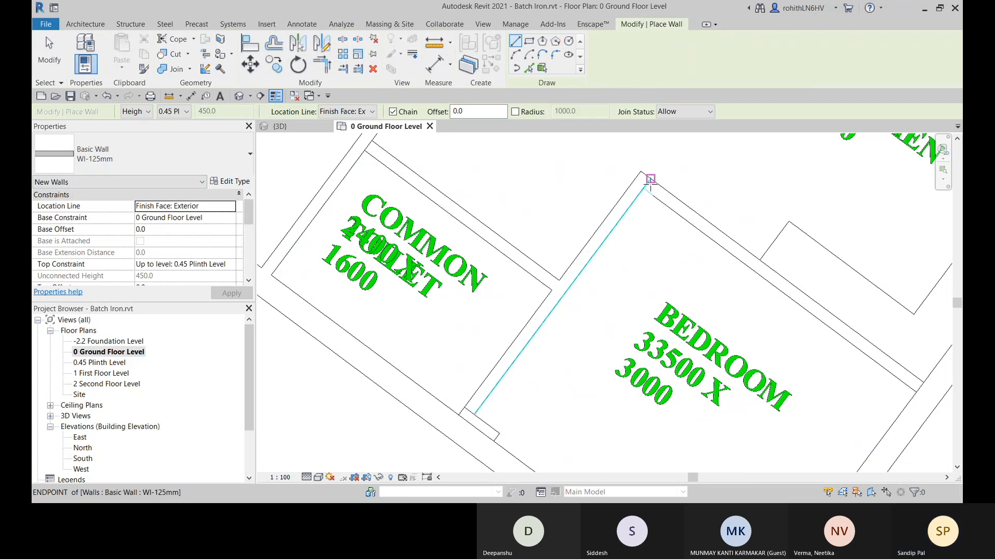
{"action": "left_click", "coordinate": [649, 179]}
{"action": "scroll", "coordinate": [844, 324], "scroll_direction": "down", "scroll_amount": 2}
{"action": "middle_click_drag", "start_coordinate": [846, 326], "coordinate": [668, 271]}
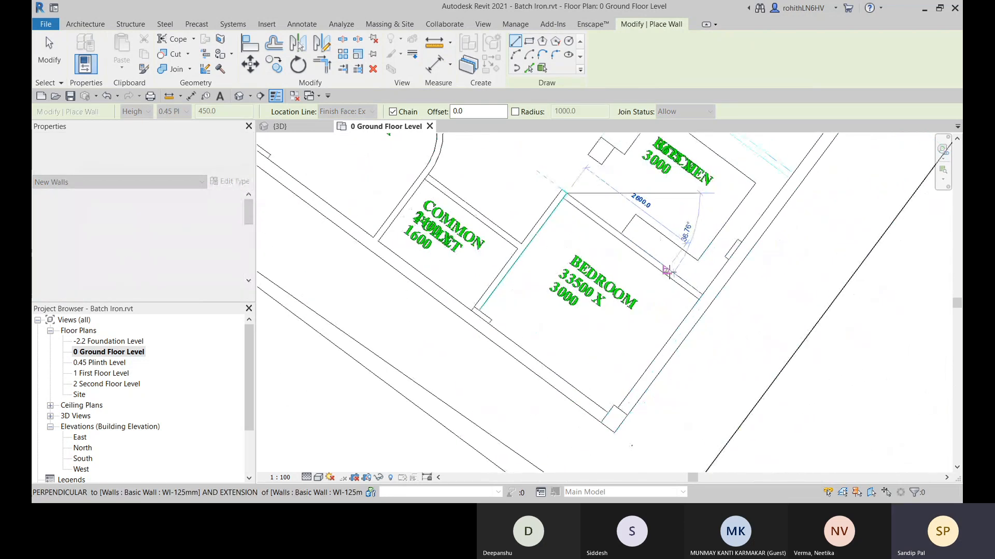
{"action": "scroll", "coordinate": [680, 281], "scroll_direction": "up", "scroll_amount": 1}
{"action": "left_click", "coordinate": [706, 297]}
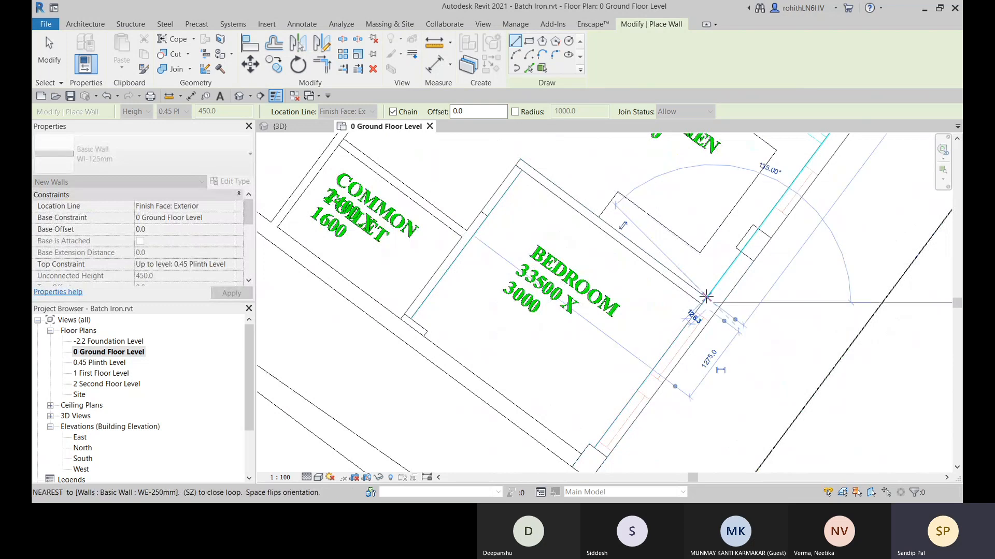
{"action": "middle_click_drag", "start_coordinate": [571, 269], "coordinate": [524, 302]}
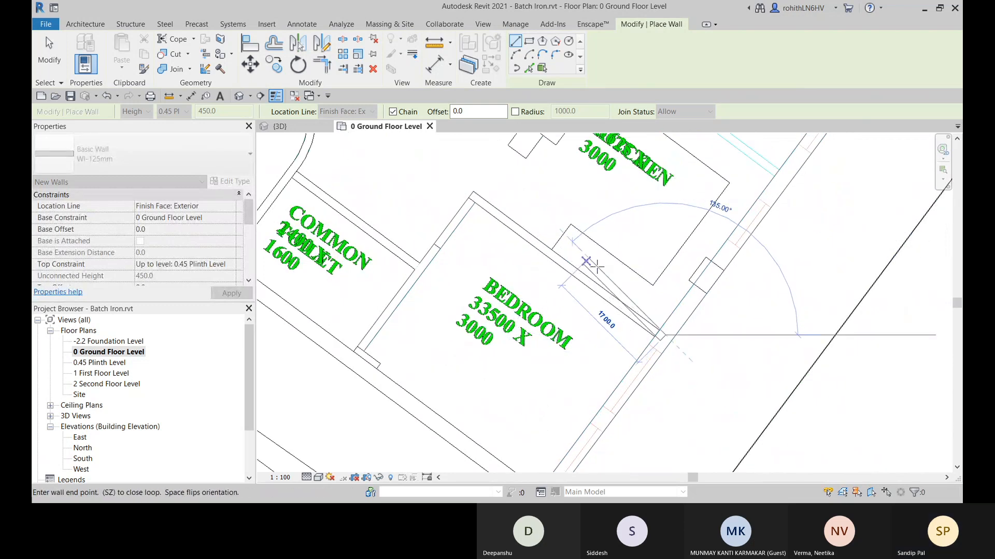
{"action": "key", "text": "Escape"}
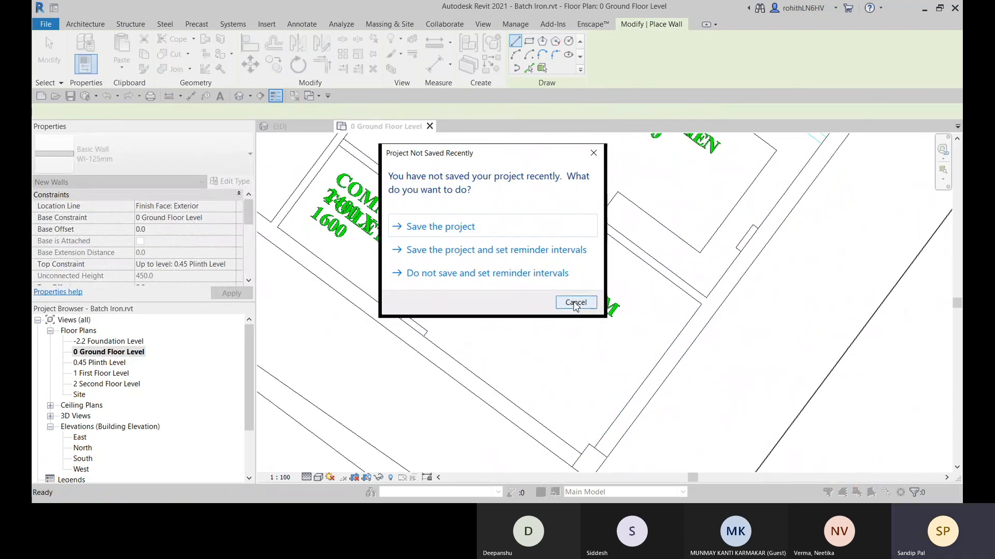
{"action": "left_click", "coordinate": [575, 303]}
Draw the WI-125mm wall between the kitchen and the study, about 3625 mm long, from the kitchen's corner to the exterior wall.
{"action": "scroll", "coordinate": [537, 459], "scroll_direction": "down", "scroll_amount": 2}
{"action": "scroll", "coordinate": [518, 363], "scroll_direction": "down", "scroll_amount": 2}
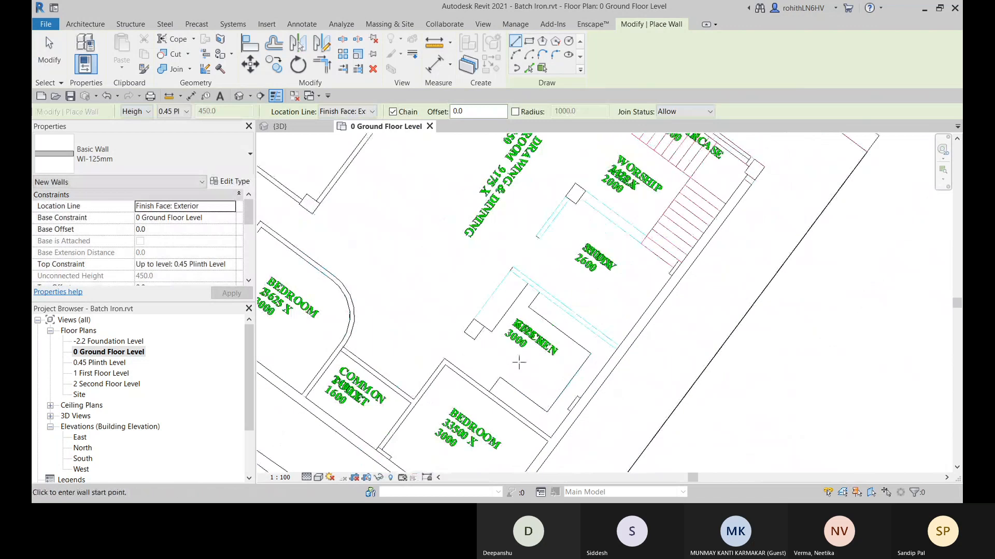
{"action": "scroll", "coordinate": [497, 307], "scroll_direction": "up", "scroll_amount": 1}
{"action": "middle_click_drag", "start_coordinate": [535, 298], "coordinate": [563, 243]}
{"action": "scroll", "coordinate": [562, 239], "scroll_direction": "up", "scroll_amount": 2}
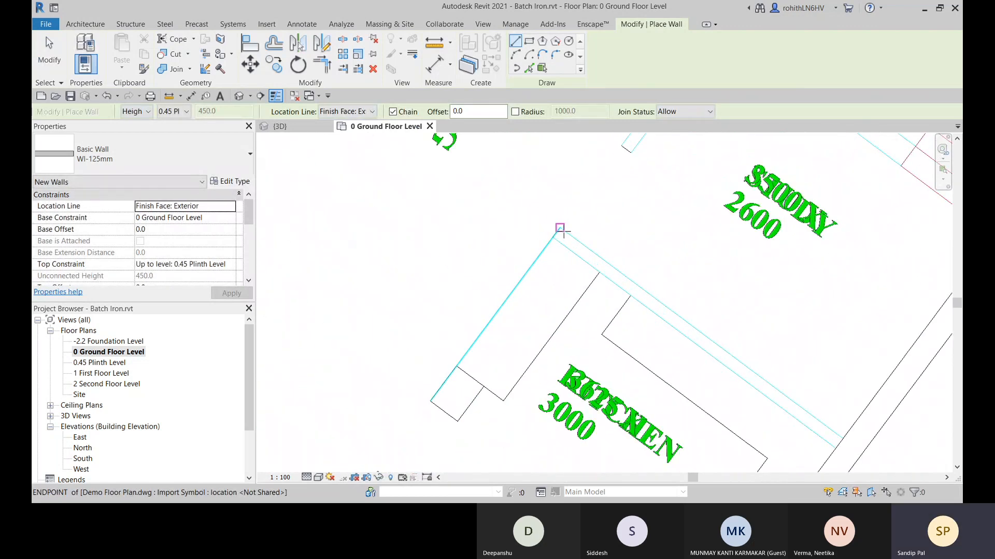
{"action": "left_click", "coordinate": [563, 232]}
{"action": "scroll", "coordinate": [746, 340], "scroll_direction": "down", "scroll_amount": 4}
{"action": "middle_click_drag", "start_coordinate": [769, 364], "coordinate": [668, 280]}
{"action": "scroll", "coordinate": [686, 299], "scroll_direction": "up", "scroll_amount": 3}
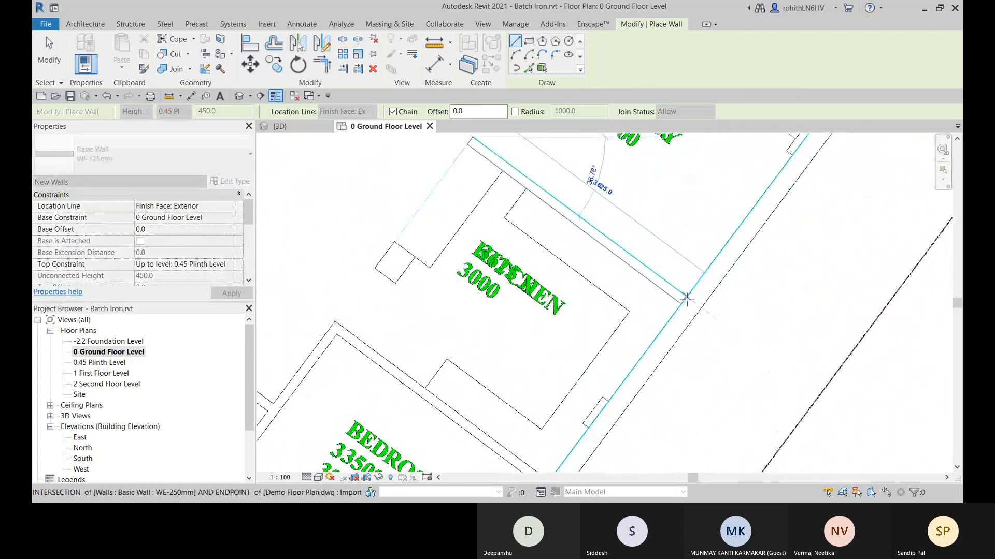
{"action": "left_click", "coordinate": [686, 300]}
{"action": "key", "text": "Escape"}
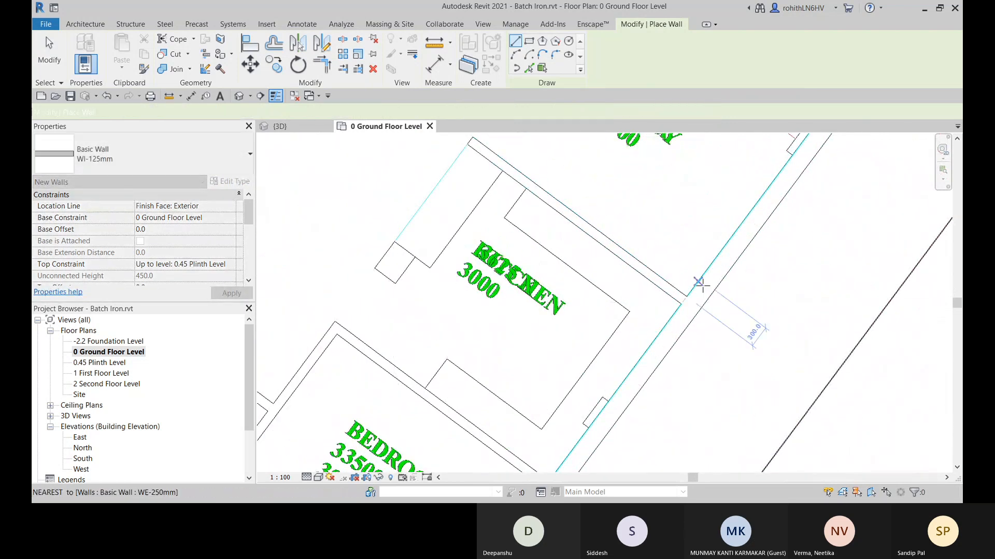
Draw the study's WI-125mm wall facing the drawing and dining room, from the kitchen wall's corner to the column near the worship area.
{"action": "scroll", "coordinate": [663, 311], "scroll_direction": "down", "scroll_amount": 5}
{"action": "scroll", "coordinate": [635, 299], "scroll_direction": "up", "scroll_amount": 5}
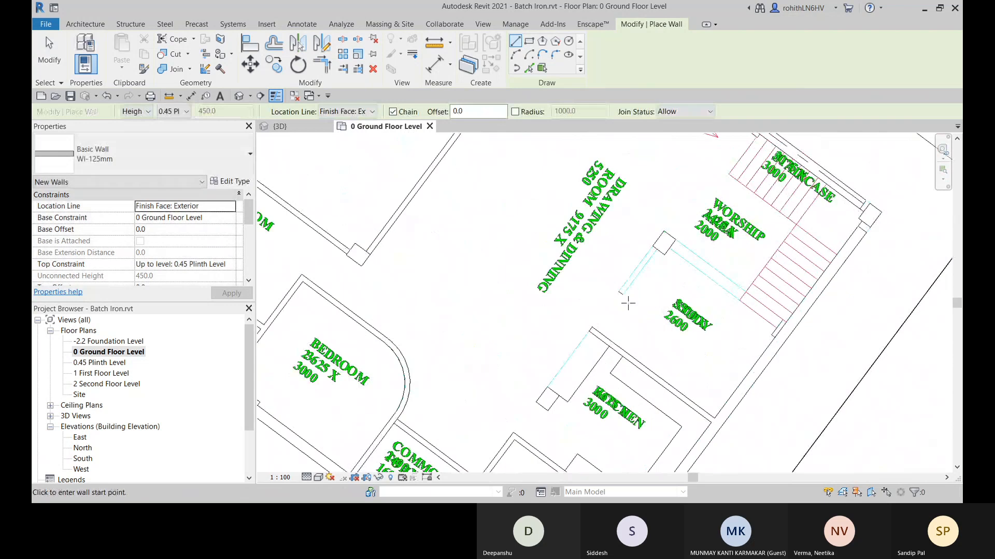
{"action": "scroll", "coordinate": [614, 282], "scroll_direction": "down", "scroll_amount": 3}
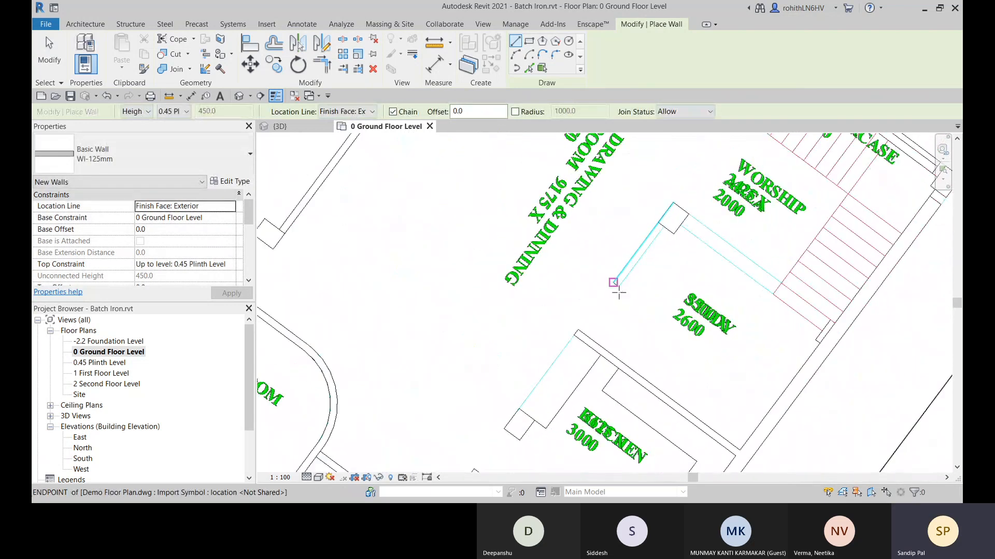
{"action": "scroll", "coordinate": [730, 337], "scroll_direction": "up", "scroll_amount": 1}
{"action": "scroll", "coordinate": [708, 325], "scroll_direction": "up", "scroll_amount": 2}
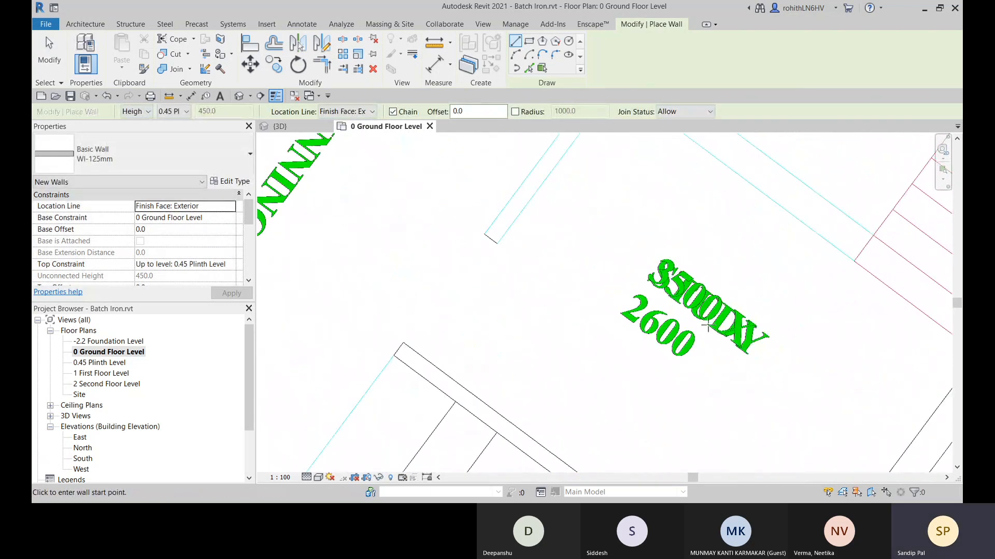
{"action": "scroll", "coordinate": [437, 344], "scroll_direction": "down", "scroll_amount": 1}
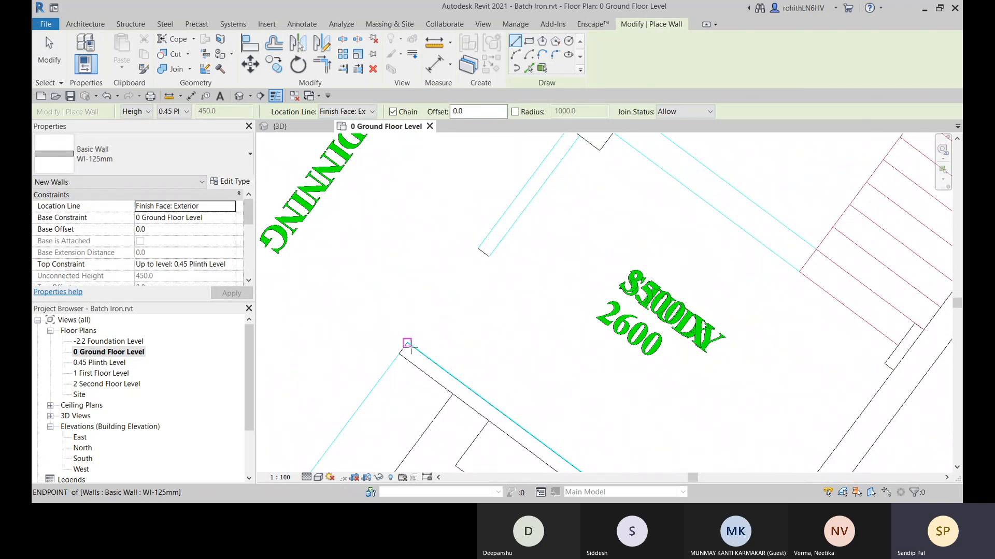
{"action": "left_click", "coordinate": [407, 343]}
{"action": "scroll", "coordinate": [533, 244], "scroll_direction": "up", "scroll_amount": 3}
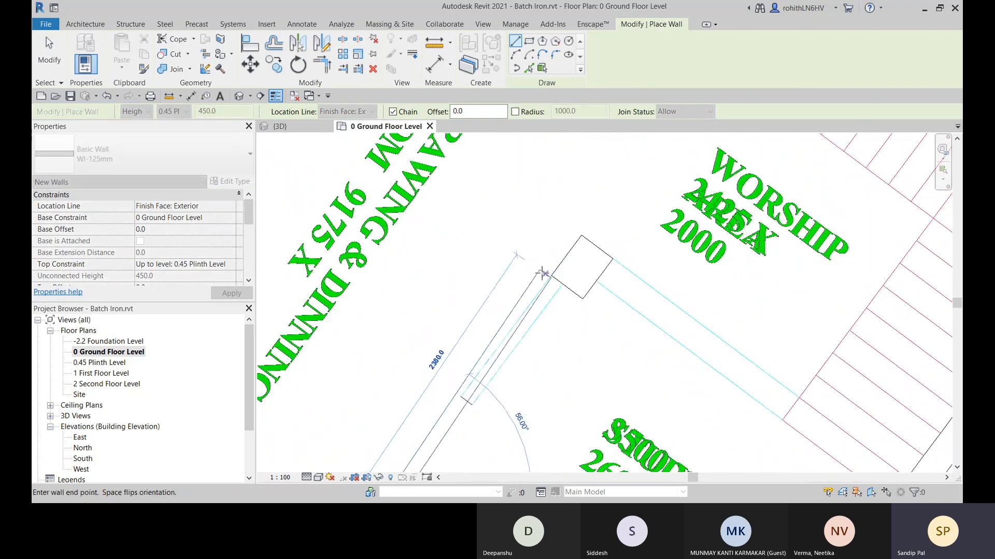
{"action": "left_click", "coordinate": [550, 279]}
{"action": "key", "text": "Escape"}
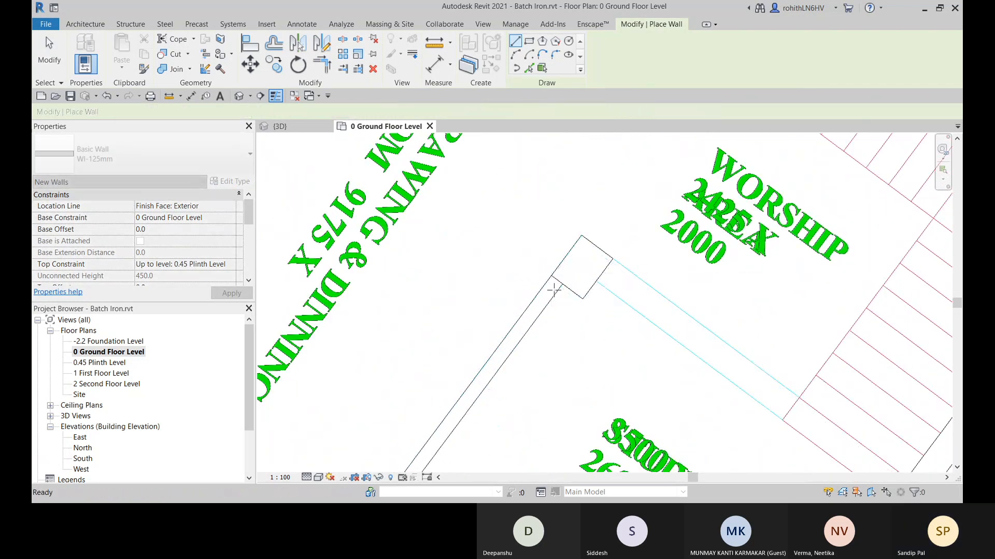
Draw a WE-250mm wall about 3175 mm long between the study and the worship area, from the column to the exterior wall.
{"action": "scroll", "coordinate": [619, 310], "scroll_direction": "down", "scroll_amount": 3}
{"action": "middle_click_drag", "start_coordinate": [624, 322], "coordinate": [678, 341]}
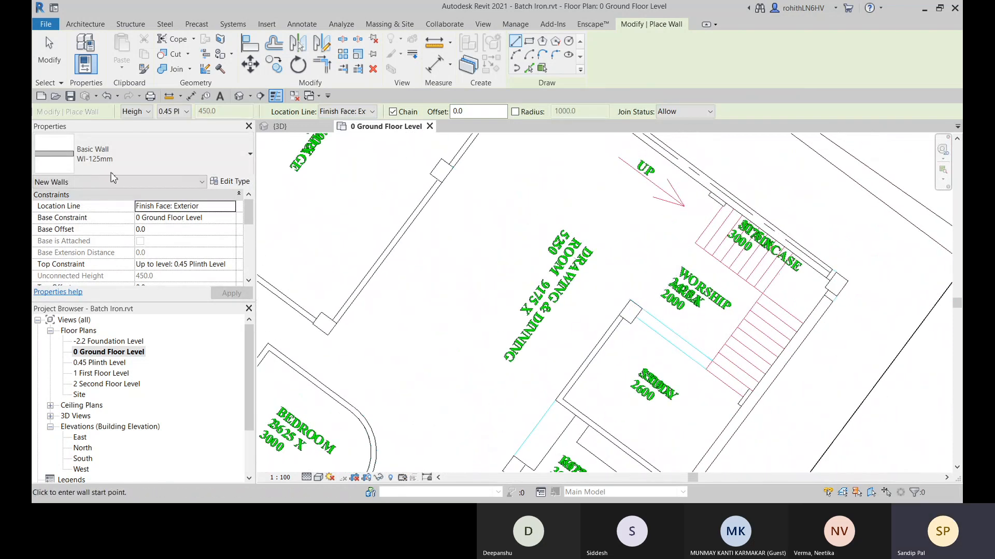
{"action": "left_click", "coordinate": [146, 158]}
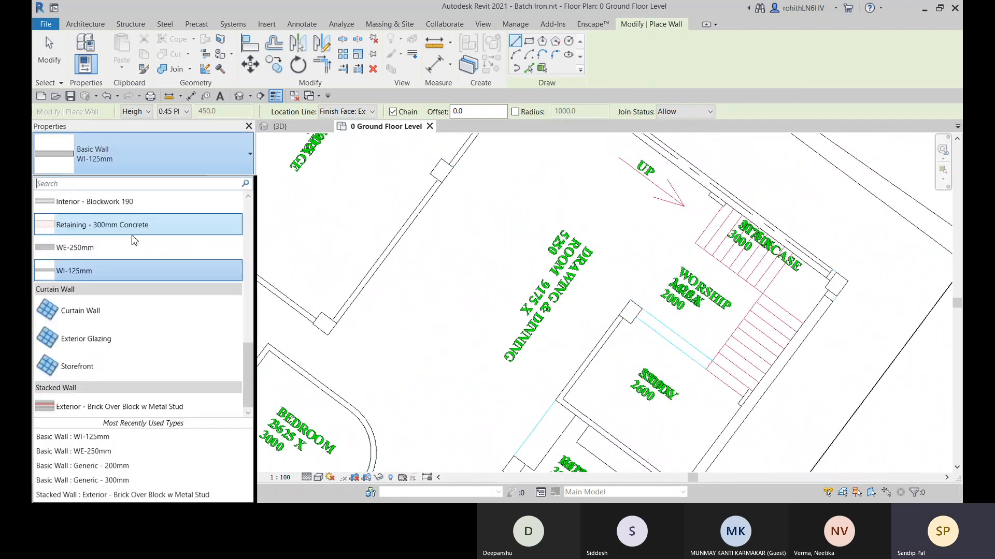
{"action": "left_click", "coordinate": [86, 248]}
{"action": "middle_click_drag", "start_coordinate": [647, 306], "coordinate": [605, 246]}
{"action": "scroll", "coordinate": [606, 265], "scroll_direction": "up", "scroll_amount": 3}
{"action": "left_click", "coordinate": [599, 240]}
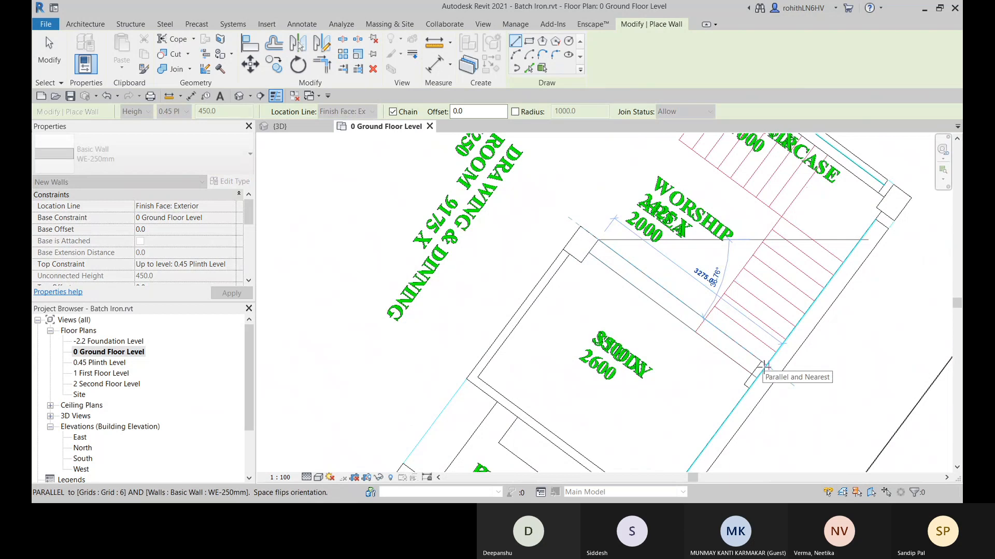
{"action": "scroll", "coordinate": [757, 363], "scroll_direction": "up", "scroll_amount": 3}
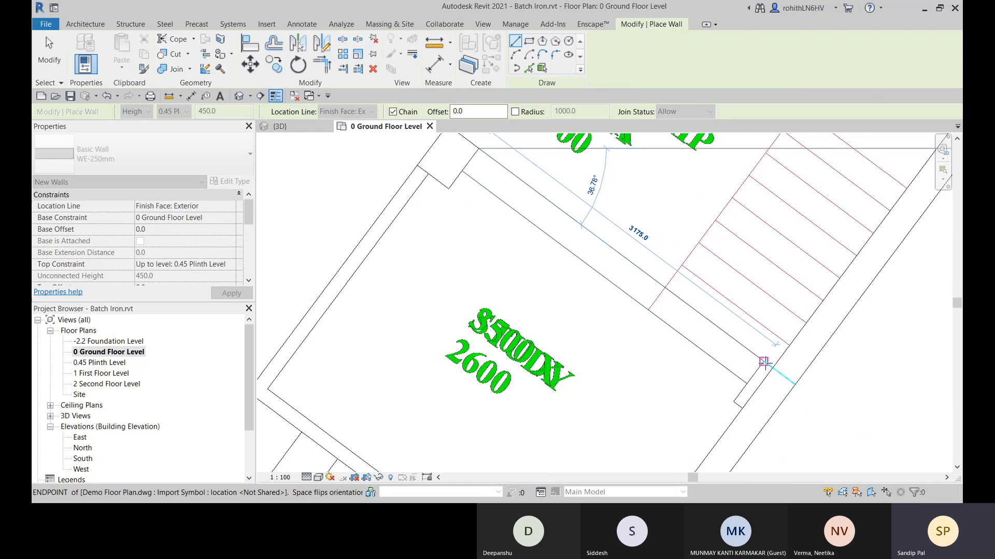
{"action": "left_click", "coordinate": [764, 363]}
{"action": "scroll", "coordinate": [748, 356], "scroll_direction": "down", "scroll_amount": 4}
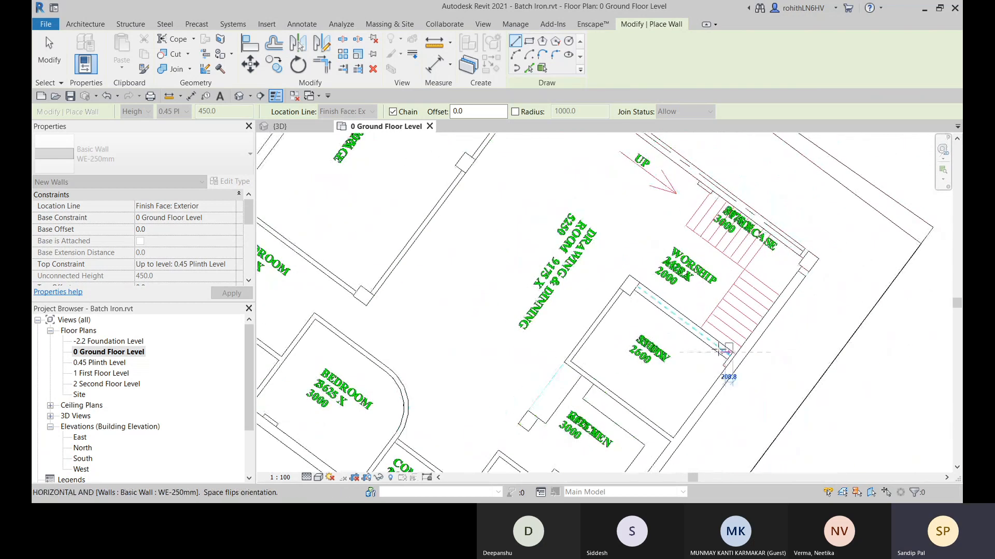
{"action": "key", "text": "Escape"}
{"action": "middle_click_drag", "start_coordinate": [690, 368], "coordinate": [730, 395]}
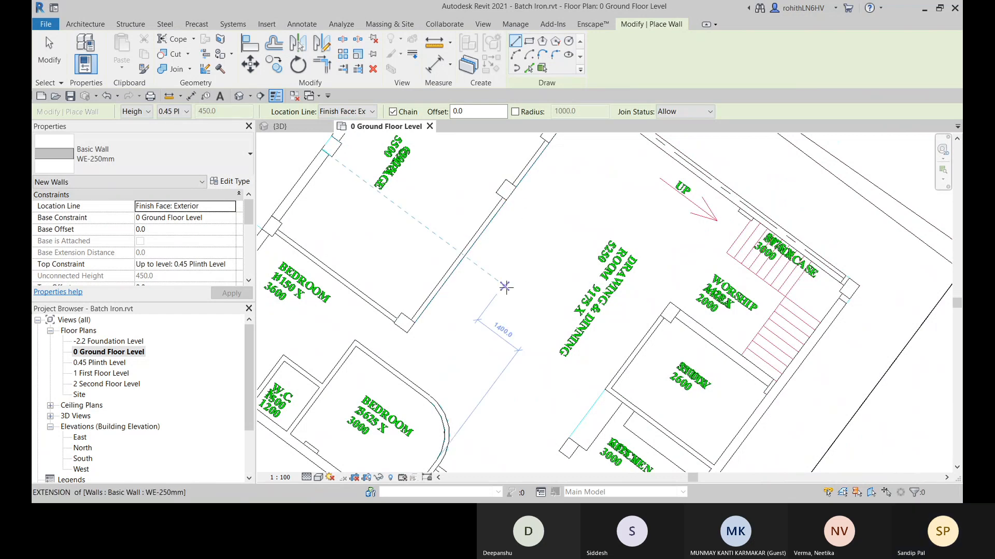
{"action": "scroll", "coordinate": [503, 291], "scroll_direction": "down", "scroll_amount": 2}
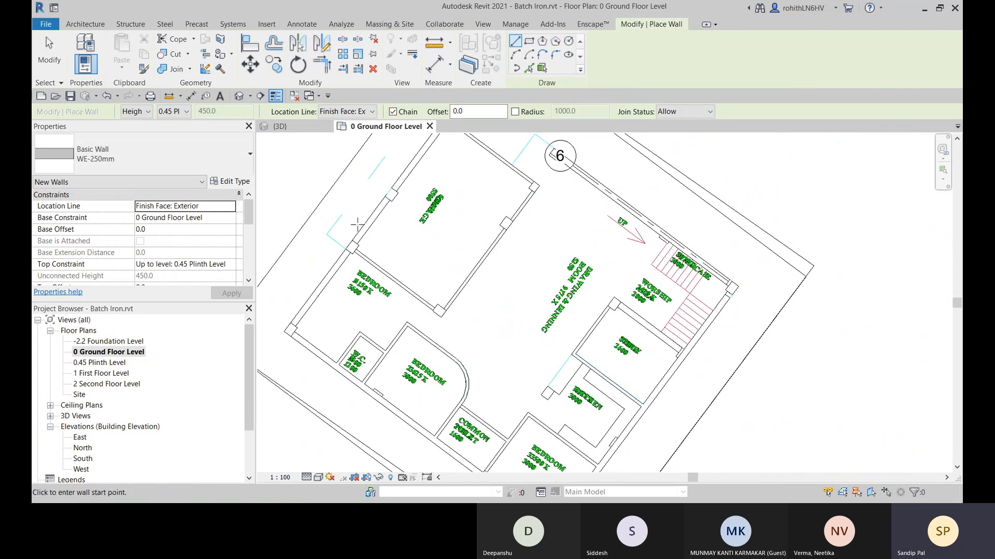
{"action": "key", "text": "Escape"}
{"action": "key", "text": "Escape"}
Examine the plinth-level walls in the 3D view from several sides, checking their junctions and the gaps at the columns.
{"action": "left_click", "coordinate": [280, 126]}
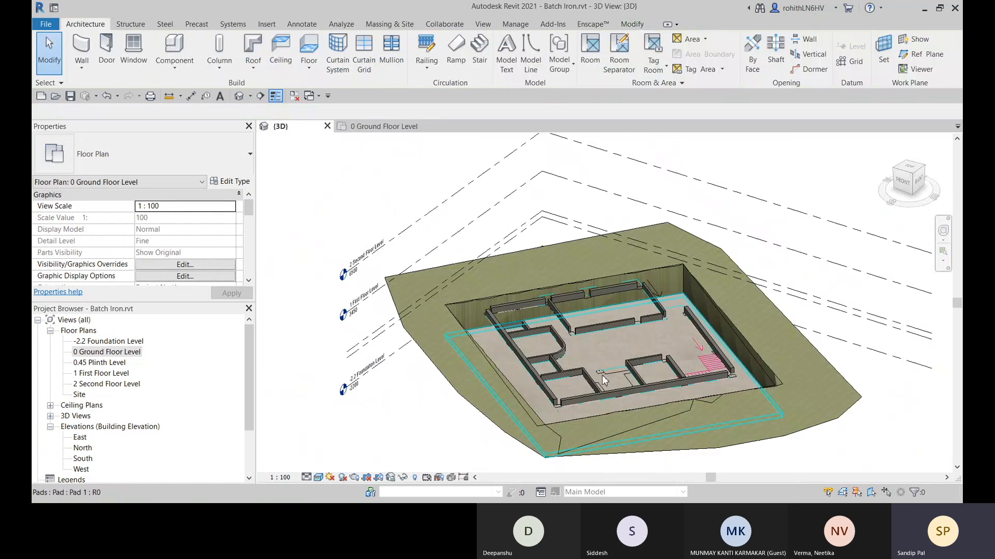
{"action": "middle_click_drag", "start_coordinate": [569, 385], "coordinate": [550, 393]}
{"action": "scroll", "coordinate": [646, 382], "scroll_direction": "up", "scroll_amount": 2}
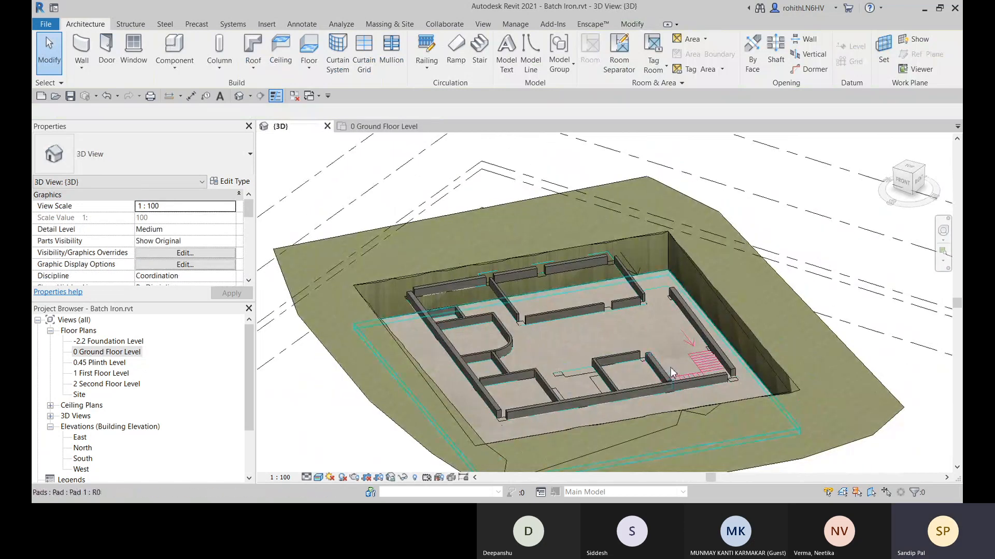
{"action": "middle_click_drag", "start_coordinate": [671, 372], "coordinate": [518, 272], "text": "shift"}
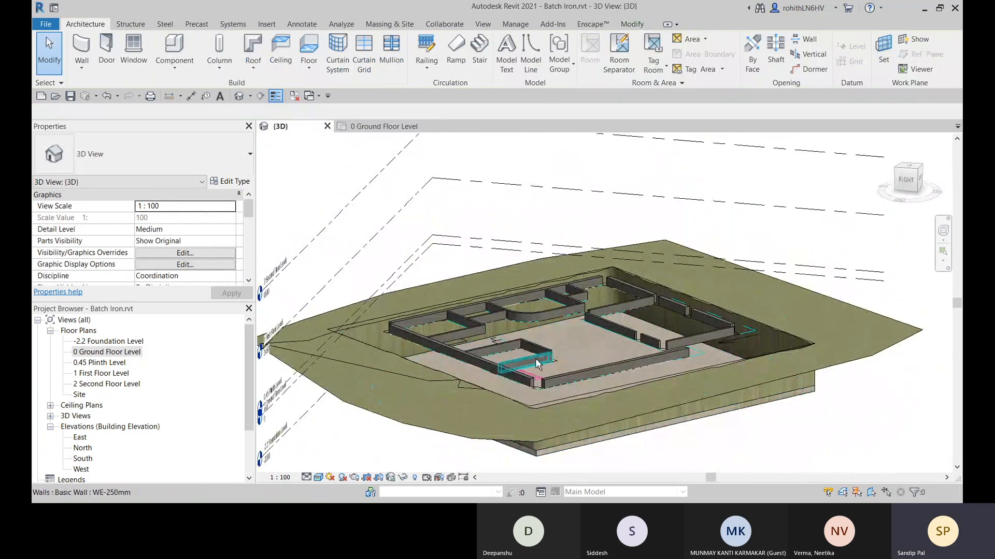
{"action": "middle_click_drag", "start_coordinate": [537, 364], "coordinate": [415, 391], "text": "shift"}
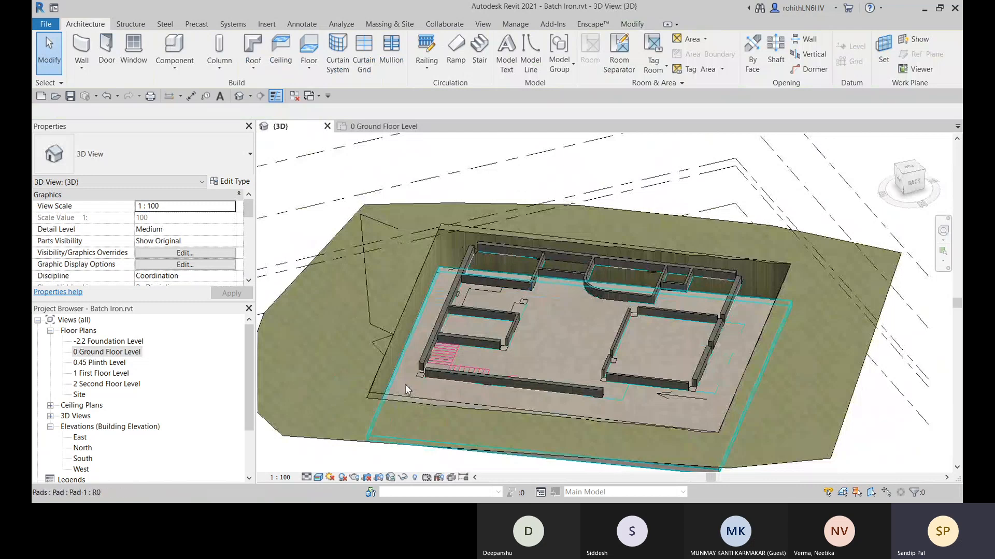
{"action": "scroll", "coordinate": [414, 378], "scroll_direction": "up", "scroll_amount": 4}
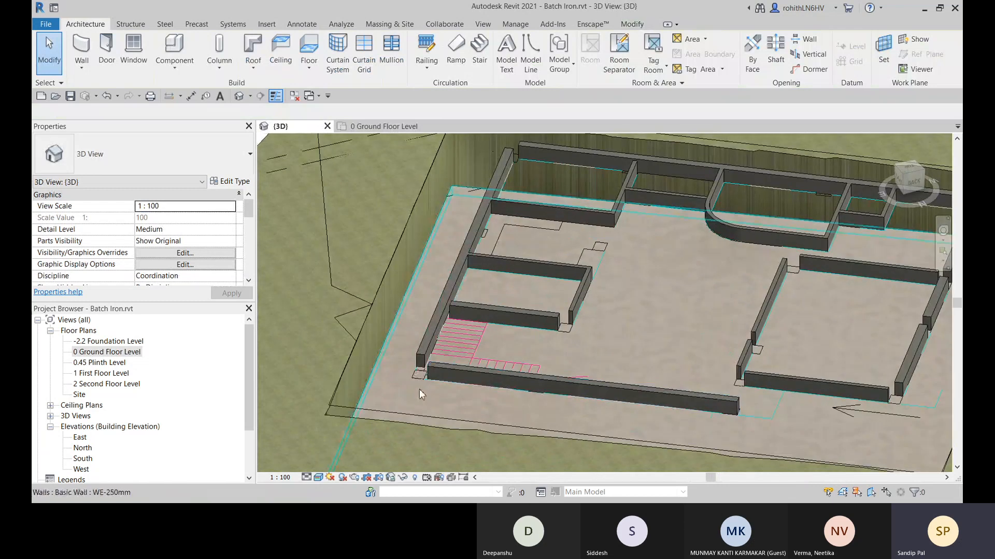
{"action": "middle_click_drag", "start_coordinate": [458, 369], "coordinate": [515, 388], "text": "shift"}
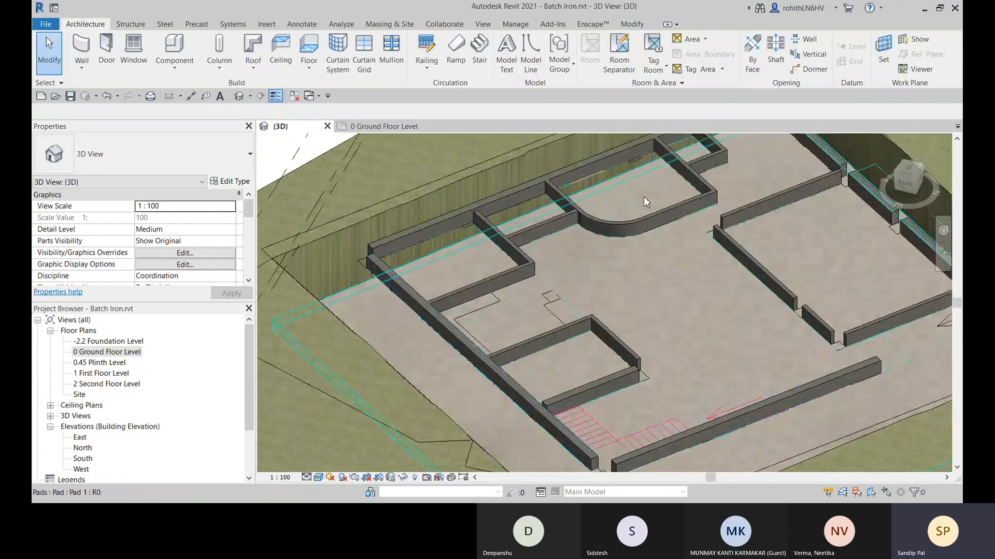
{"action": "middle_click_drag", "start_coordinate": [555, 354], "coordinate": [723, 358], "text": "shift"}
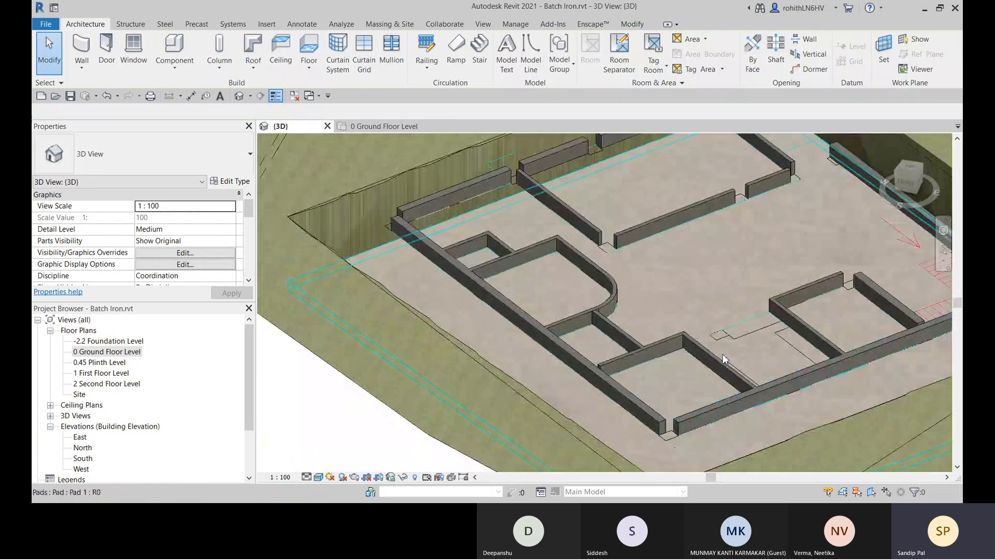
{"action": "middle_click_drag", "start_coordinate": [685, 440], "coordinate": [441, 361], "text": "shift"}
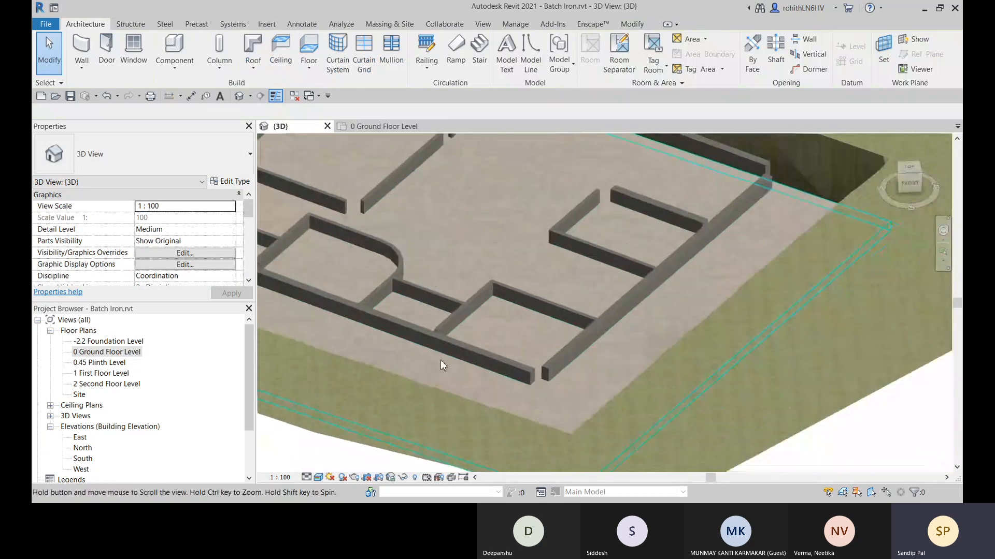
{"action": "scroll", "coordinate": [543, 347], "scroll_direction": "down", "scroll_amount": 2}
{"action": "middle_click_drag", "start_coordinate": [543, 347], "coordinate": [431, 396], "text": "shift"}
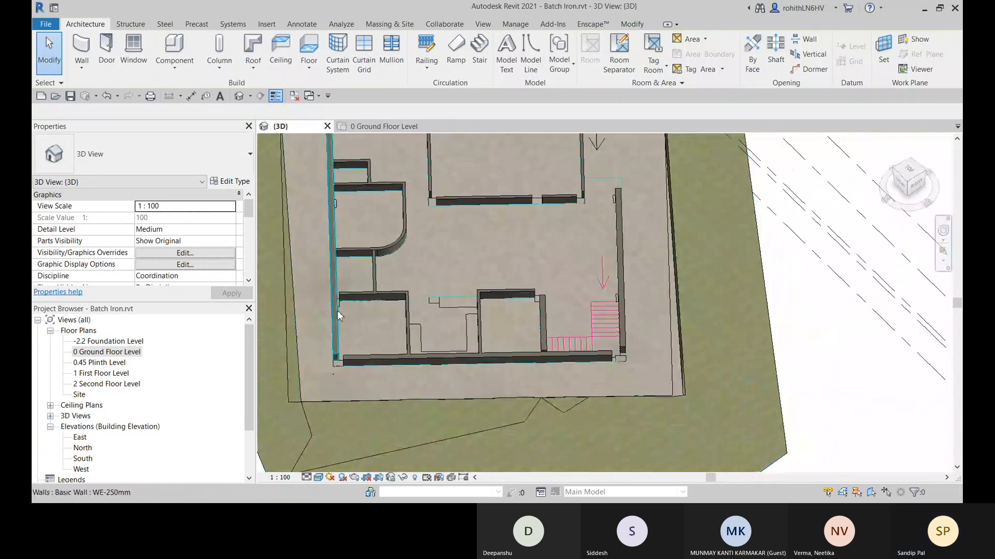
{"action": "mouse_move", "coordinate": [340, 316]}
{"action": "middle_mouse_down", "text": "shift"}
{"action": "mouse_move", "coordinate": [323, 363]}
{"action": "mouse_move", "coordinate": [355, 307]}
{"action": "middle_mouse_up", "text": "shift"}
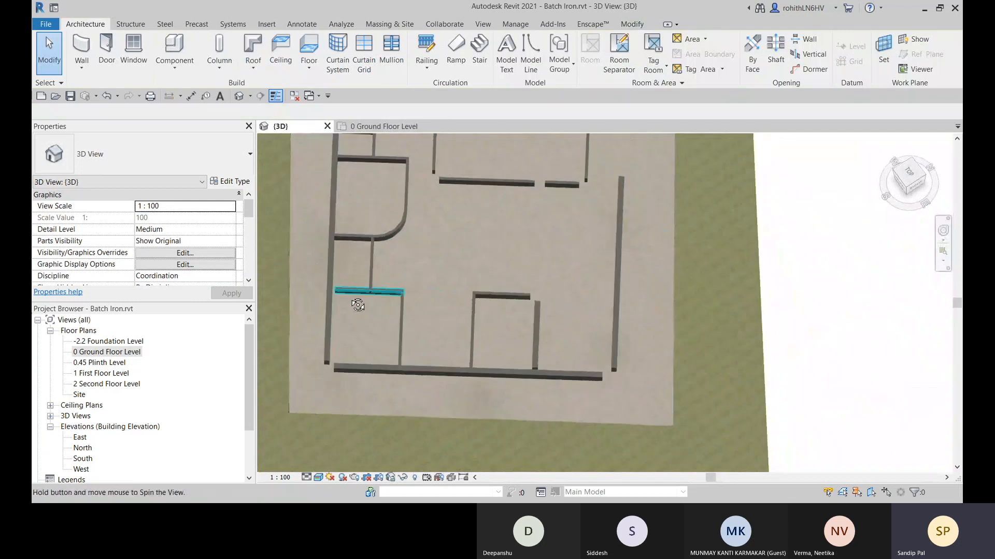
{"action": "scroll", "coordinate": [362, 300], "scroll_direction": "down", "scroll_amount": 2}
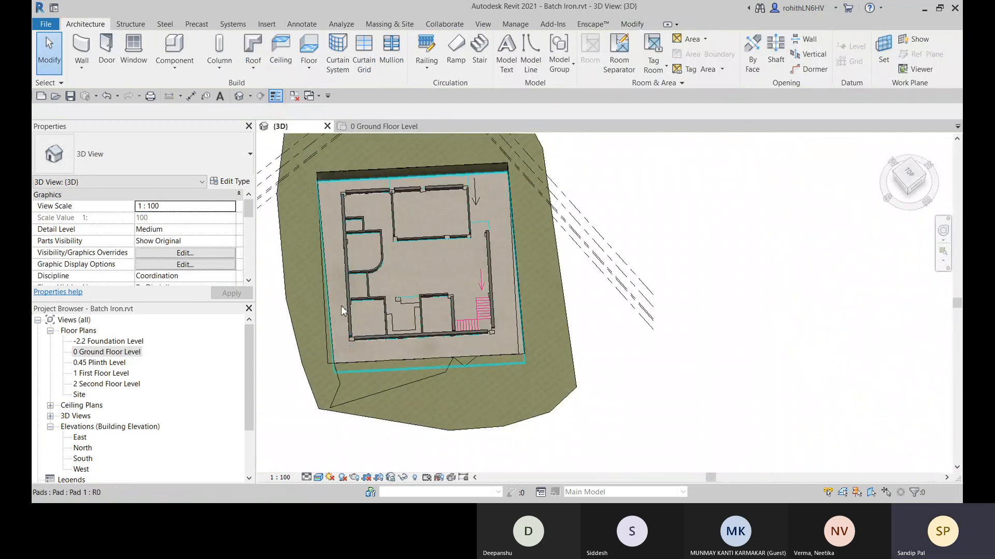
{"action": "scroll", "coordinate": [352, 307], "scroll_direction": "up", "scroll_amount": 3}
{"action": "middle_click_drag", "start_coordinate": [366, 327], "coordinate": [437, 388], "text": "shift"}
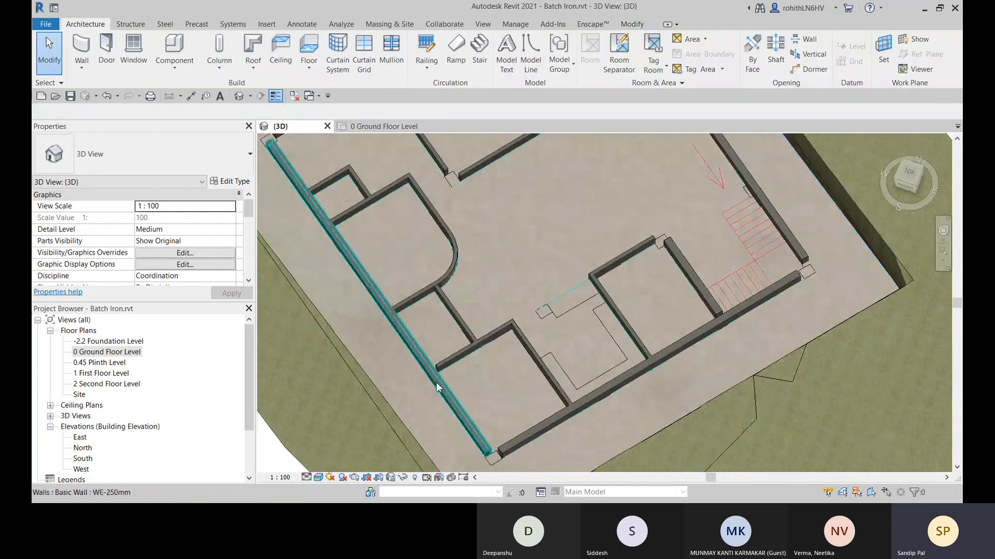
{"action": "scroll", "coordinate": [483, 368], "scroll_direction": "down", "scroll_amount": 3}
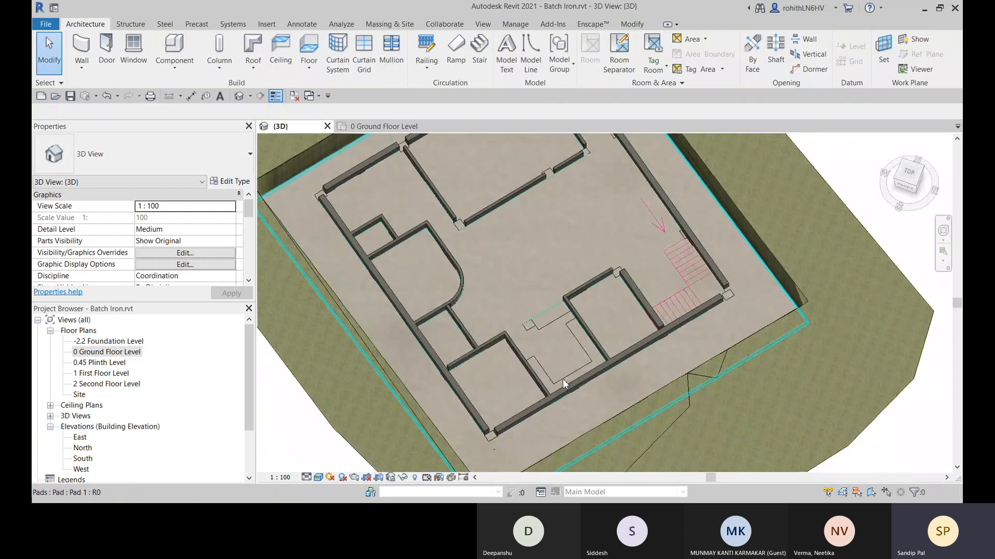
{"action": "scroll", "coordinate": [566, 386], "scroll_direction": "up", "scroll_amount": 3}
{"action": "middle_click_drag", "start_coordinate": [570, 395], "coordinate": [548, 293]}
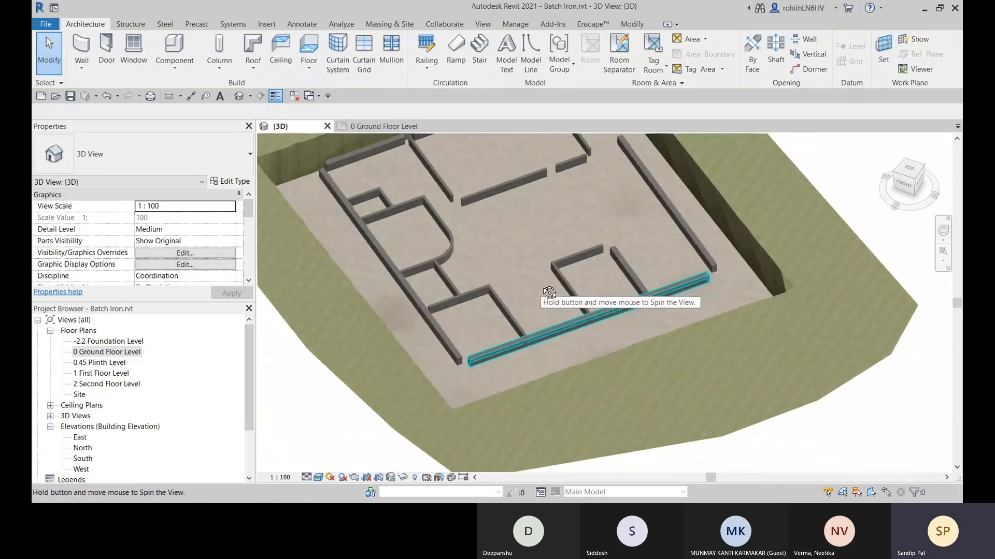
{"action": "scroll", "coordinate": [515, 322], "scroll_direction": "down", "scroll_amount": 3}
{"action": "scroll", "coordinate": [585, 212], "scroll_direction": "up", "scroll_amount": 6}
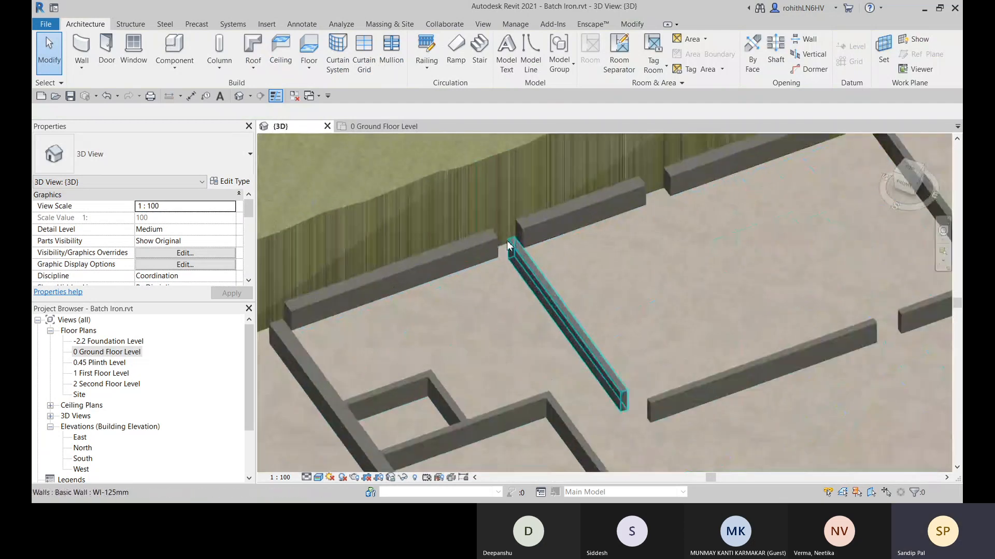
{"action": "scroll", "coordinate": [700, 177], "scroll_direction": "down", "scroll_amount": 2}
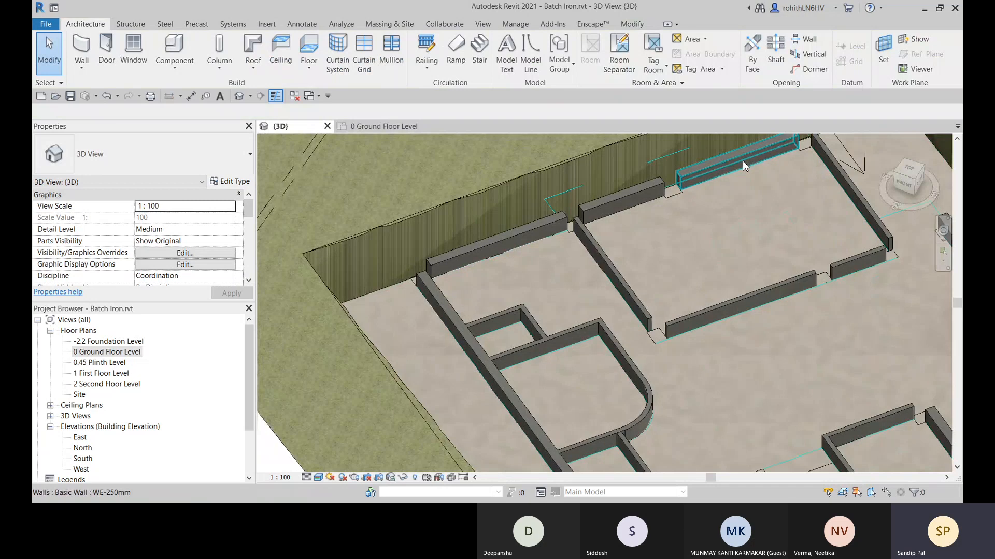
Split the long WE-250mm exterior wall along the bedrooms and toilets at the two intermediate columns, one beside each bedroom.
{"action": "scroll", "coordinate": [774, 157], "scroll_direction": "down", "scroll_amount": 3}
{"action": "middle_click_drag", "start_coordinate": [725, 349], "coordinate": [655, 275]}
{"action": "middle_click_drag", "start_coordinate": [599, 337], "coordinate": [725, 339], "text": "shift"}
{"action": "scroll", "coordinate": [598, 314], "scroll_direction": "up", "scroll_amount": 2}
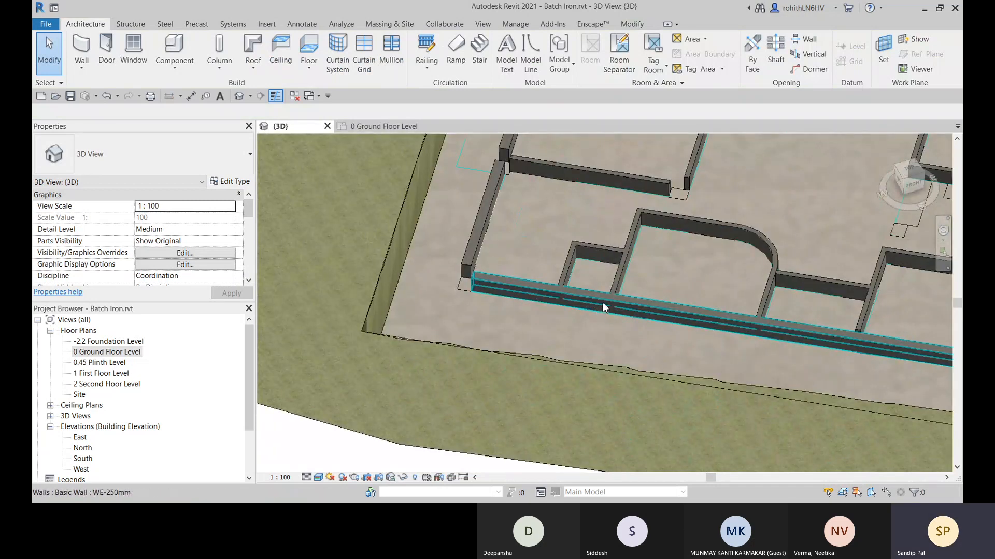
{"action": "left_click", "coordinate": [599, 313]}
{"action": "middle_click_drag", "start_coordinate": [628, 342], "coordinate": [573, 325], "text": "shift"}
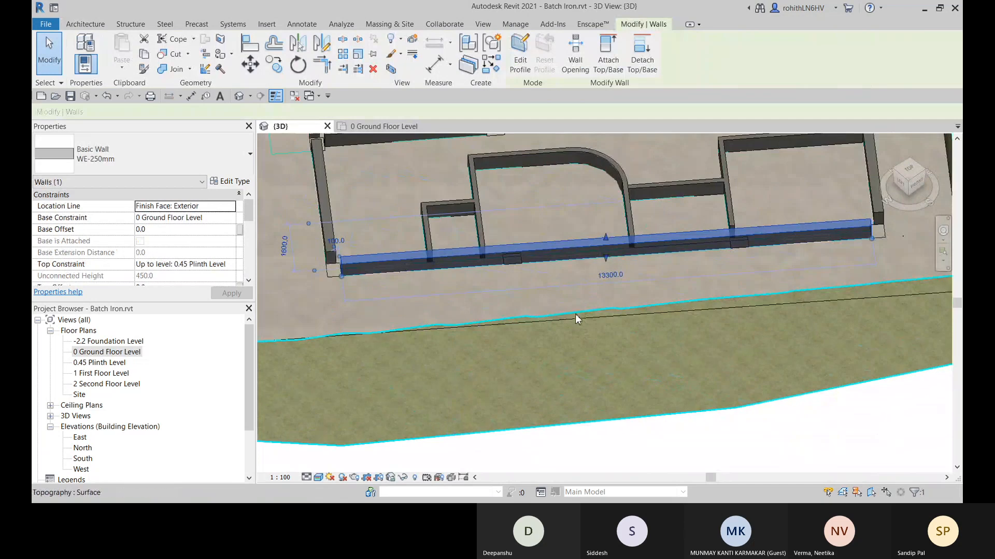
{"action": "left_click", "coordinate": [348, 42]}
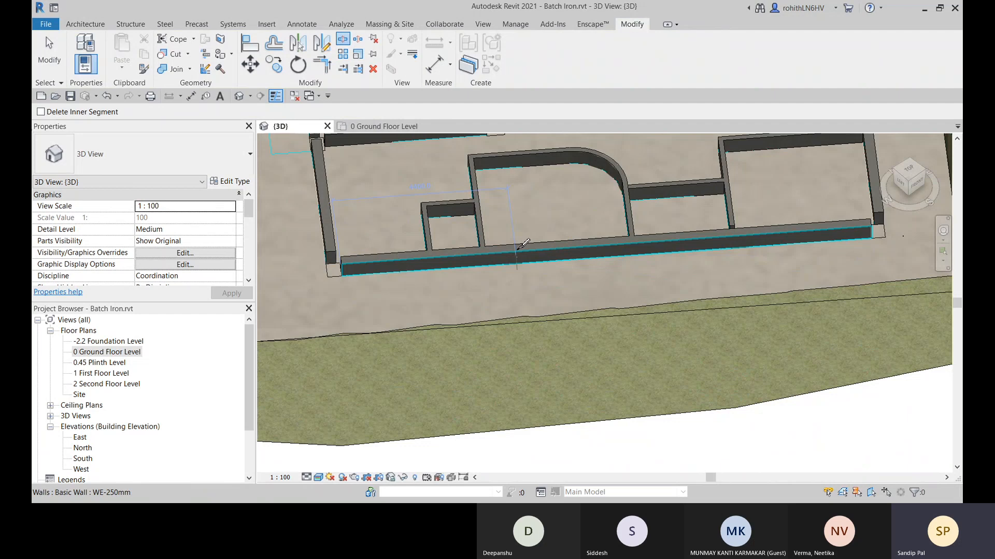
{"action": "left_click", "coordinate": [517, 248]}
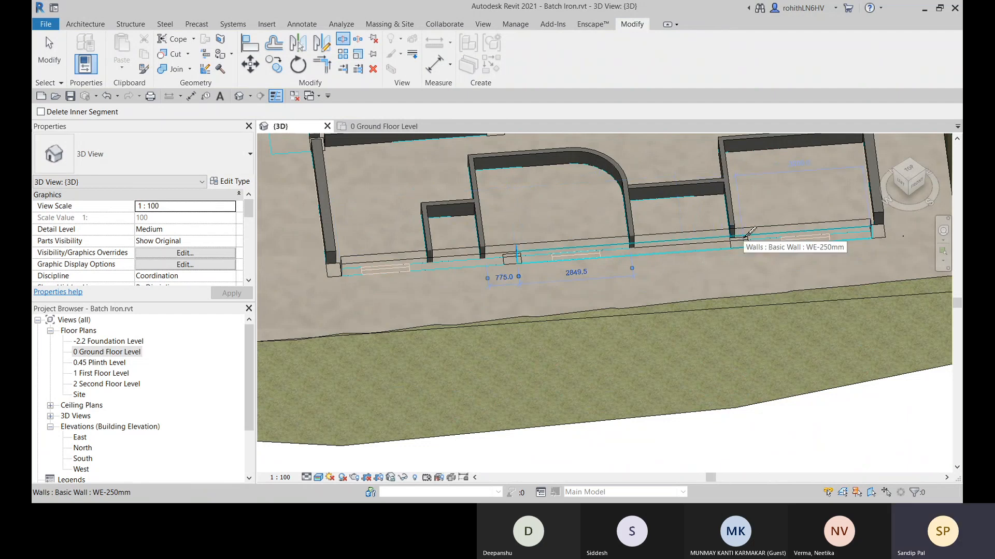
{"action": "left_click", "coordinate": [745, 236]}
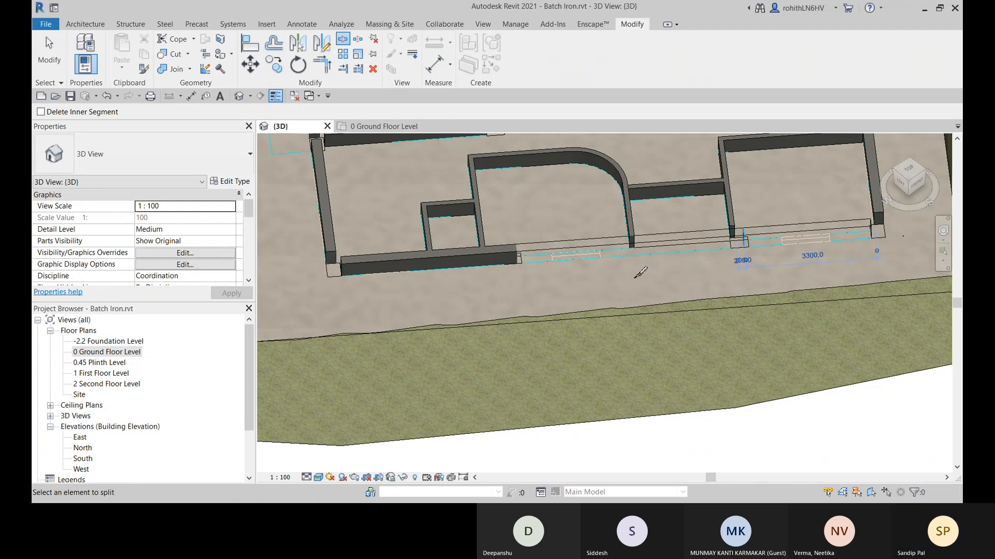
Split the long front WE-250mm wall at the first column, about 4400 mm from its left end.
{"action": "middle_click_drag", "start_coordinate": [653, 273], "coordinate": [590, 321], "text": "shift"}
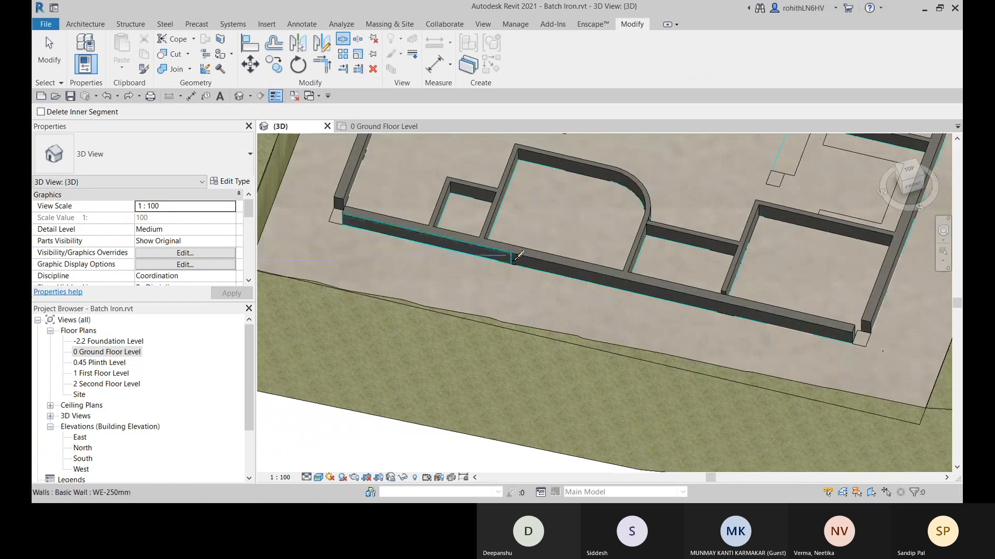
{"action": "middle_click_drag", "start_coordinate": [516, 247], "coordinate": [507, 286], "text": "shift"}
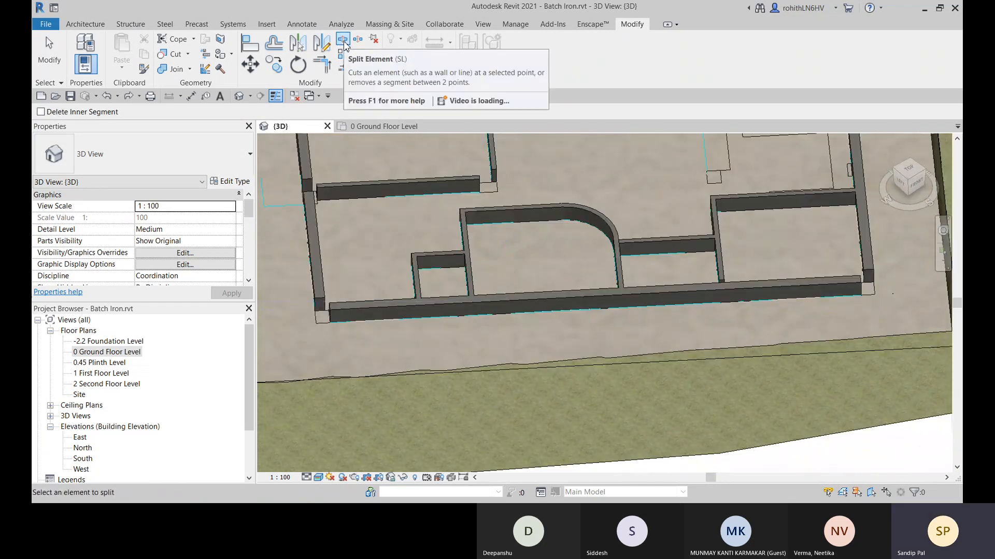
{"action": "middle_click_drag", "start_coordinate": [498, 308], "coordinate": [511, 378], "text": "shift"}
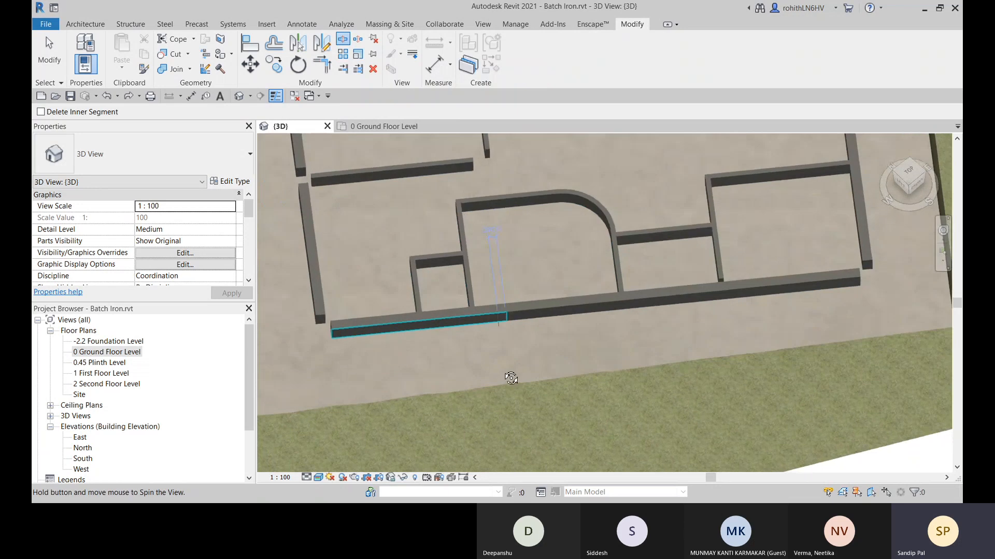
{"action": "left_click", "coordinate": [503, 308]}
{"action": "key", "text": "Escape"}
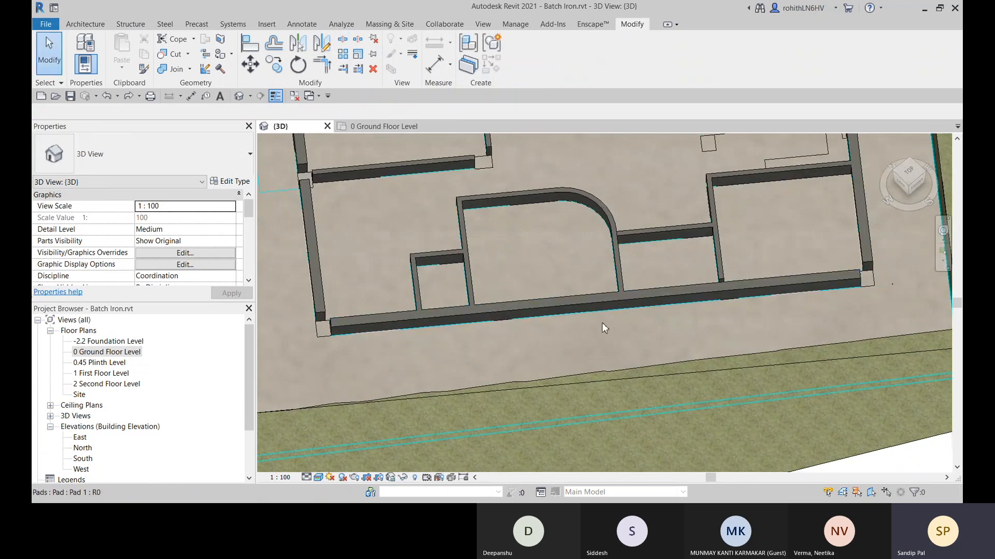
Shorten the front wall's left segment so that it ends at the near edge of the first column.
{"action": "middle_click_drag", "start_coordinate": [589, 333], "coordinate": [548, 272], "text": "shift"}
{"action": "left_click", "coordinate": [548, 273]}
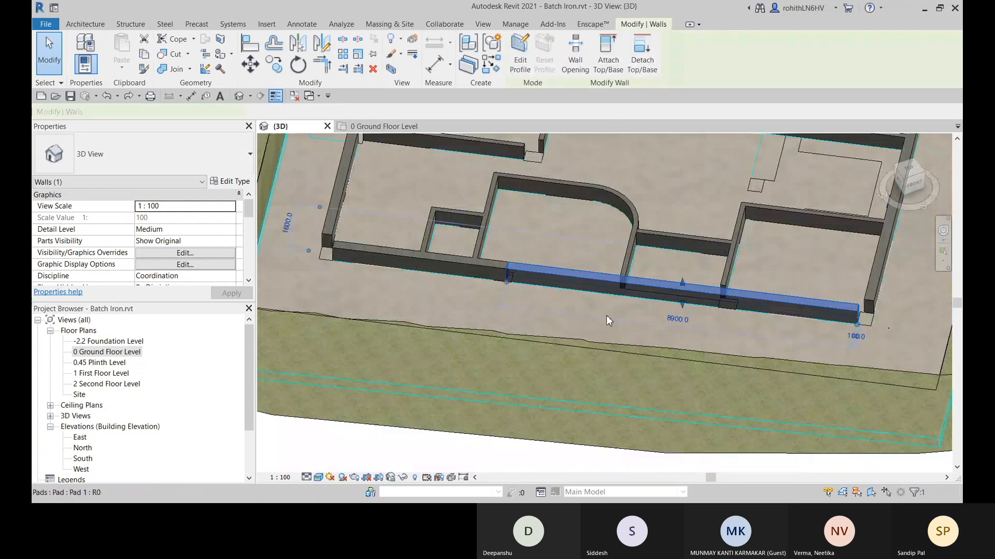
{"action": "middle_click_drag", "start_coordinate": [606, 316], "coordinate": [737, 304], "text": "shift"}
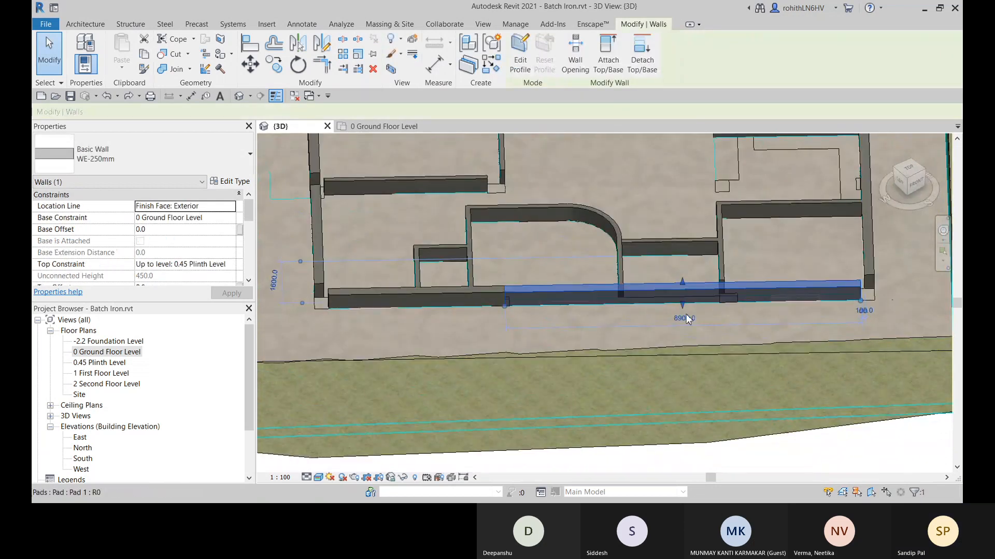
{"action": "left_click", "coordinate": [474, 303]}
{"action": "mouse_move", "coordinate": [512, 330]}
{"action": "middle_mouse_down", "text": "shift"}
{"action": "mouse_move", "coordinate": [528, 364]}
{"action": "mouse_move", "coordinate": [503, 314]}
{"action": "middle_mouse_up", "text": "shift"}
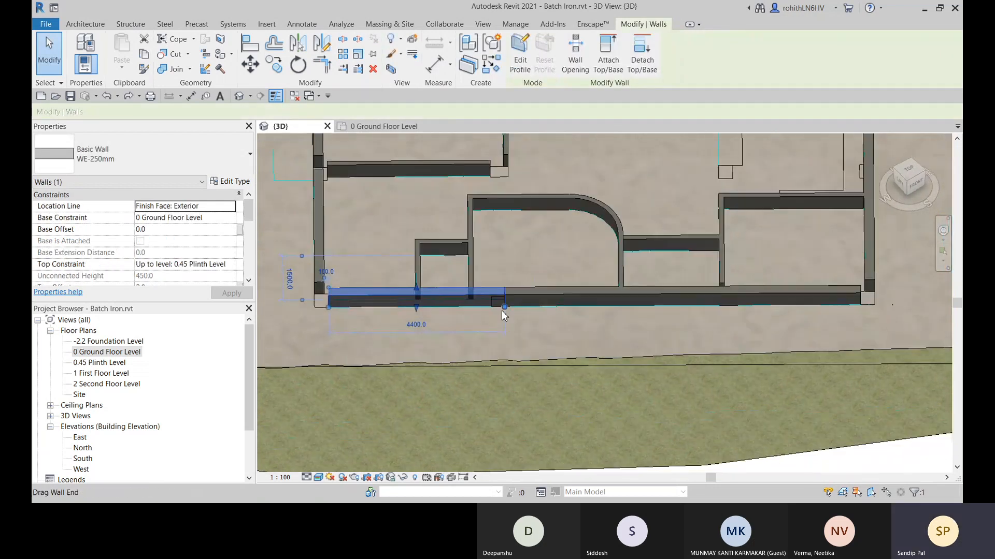
{"action": "mouse_move", "coordinate": [504, 305]}
{"action": "left_mouse_down"}
{"action": "mouse_move", "coordinate": [492, 310]}
{"action": "mouse_move", "coordinate": [489, 300]}
{"action": "left_mouse_up"}
{"action": "scroll", "coordinate": [492, 310], "scroll_direction": "up", "scroll_amount": 5}
{"action": "scroll", "coordinate": [486, 307], "scroll_direction": "up", "scroll_amount": 3}
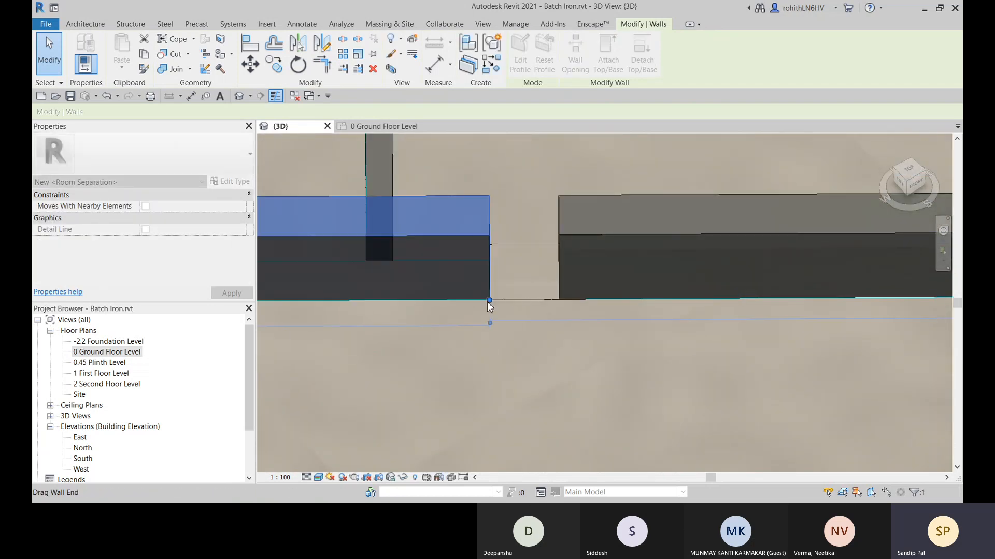
Pull the longer right segment back to the far edge of the first column, making it 8775 mm long.
{"action": "scroll", "coordinate": [544, 315], "scroll_direction": "down", "scroll_amount": 2}
{"action": "left_click", "coordinate": [553, 291]}
{"action": "left_click_drag", "start_coordinate": [554, 305], "coordinate": [572, 306]}
{"action": "scroll", "coordinate": [591, 319], "scroll_direction": "down", "scroll_amount": 2}
{"action": "scroll", "coordinate": [592, 319], "scroll_direction": "down", "scroll_amount": 2}
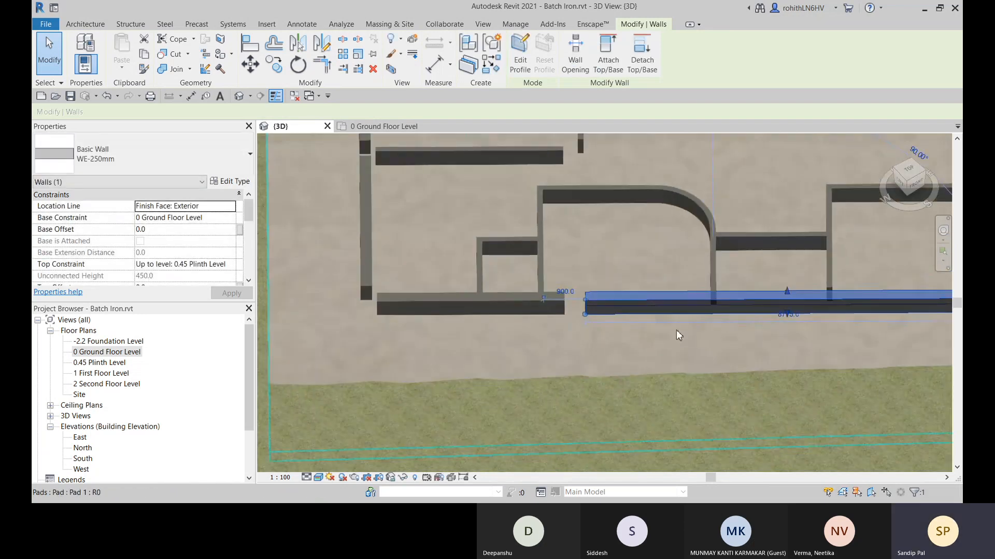
Split the 8775 mm front wall segment at the second column, leaving a left piece of about 5575 mm.
{"action": "middle_click_drag", "start_coordinate": [714, 335], "coordinate": [470, 324]}
{"action": "scroll", "coordinate": [601, 306], "scroll_direction": "up", "scroll_amount": 1}
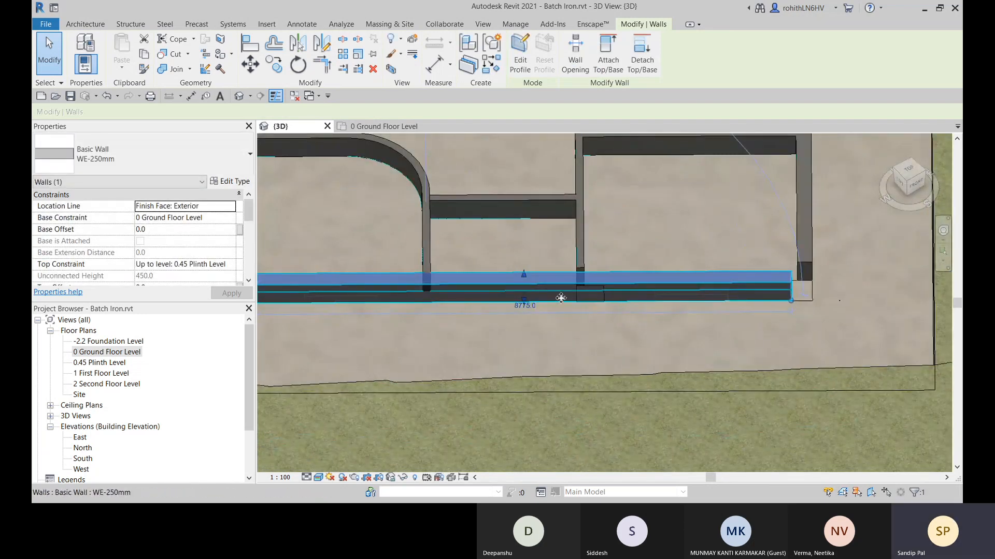
{"action": "left_click", "coordinate": [343, 41]}
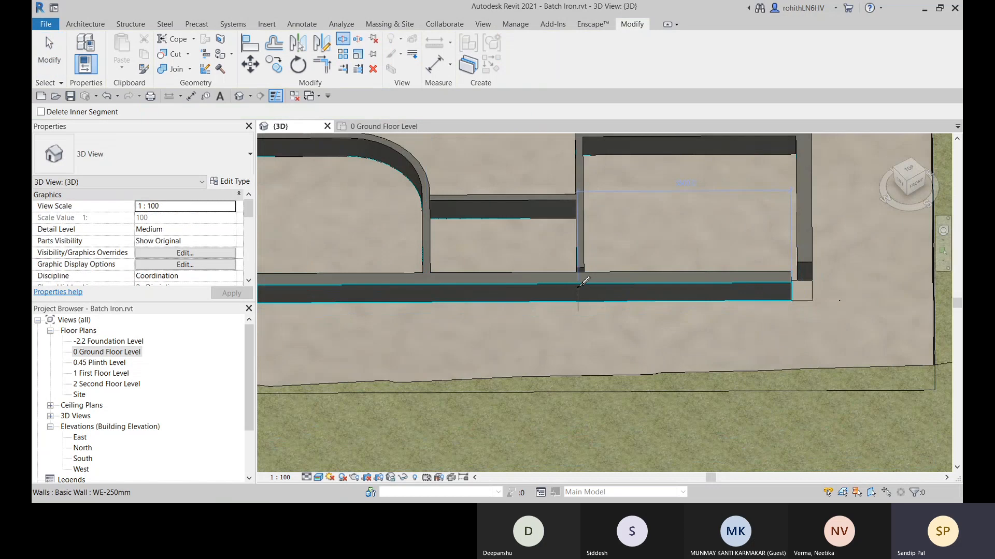
{"action": "left_click", "coordinate": [597, 287]}
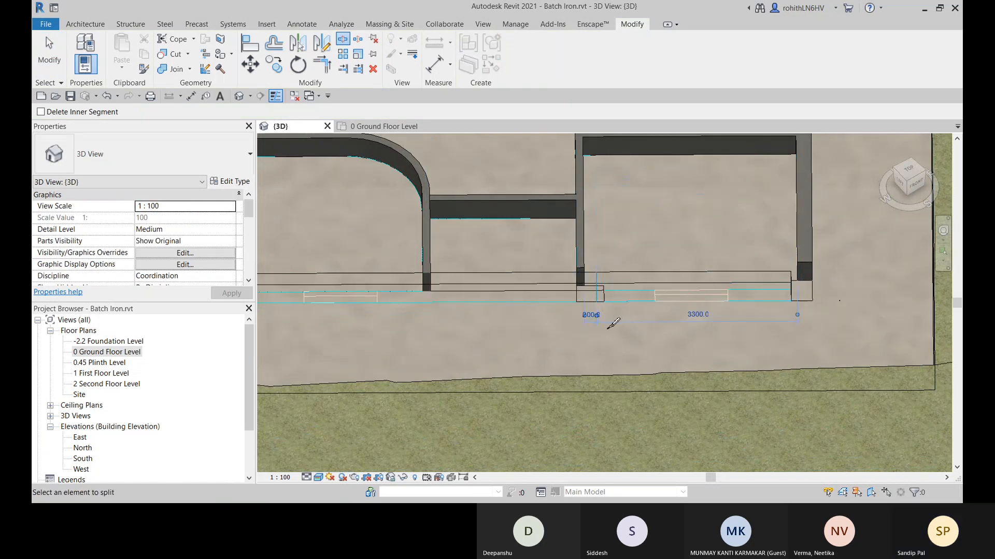
{"action": "key", "text": "Escape"}
{"action": "key", "text": "w"}
{"action": "key", "text": "a"}
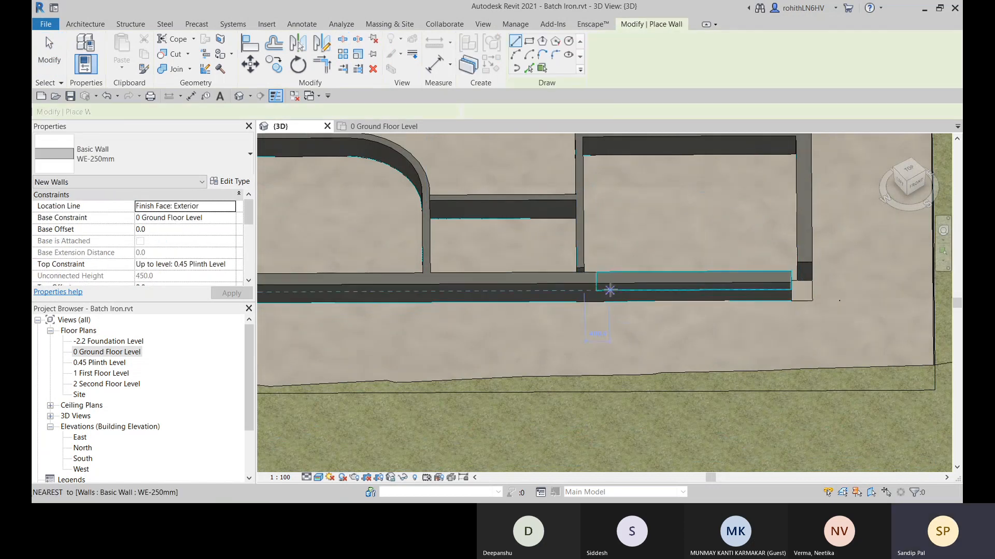
{"action": "key", "text": "Escape"}
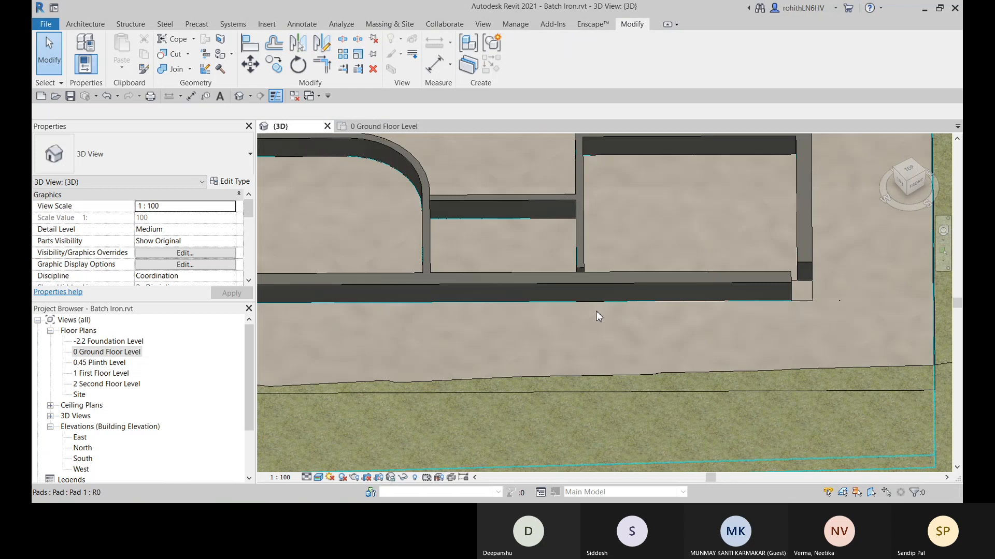
Shorten the middle front wall segment so that it stops at the left edge of the second column.
{"action": "left_click", "coordinate": [564, 284]}
{"action": "middle_click_drag", "start_coordinate": [609, 306], "coordinate": [605, 337]}
{"action": "scroll", "coordinate": [594, 337], "scroll_direction": "up", "scroll_amount": 3}
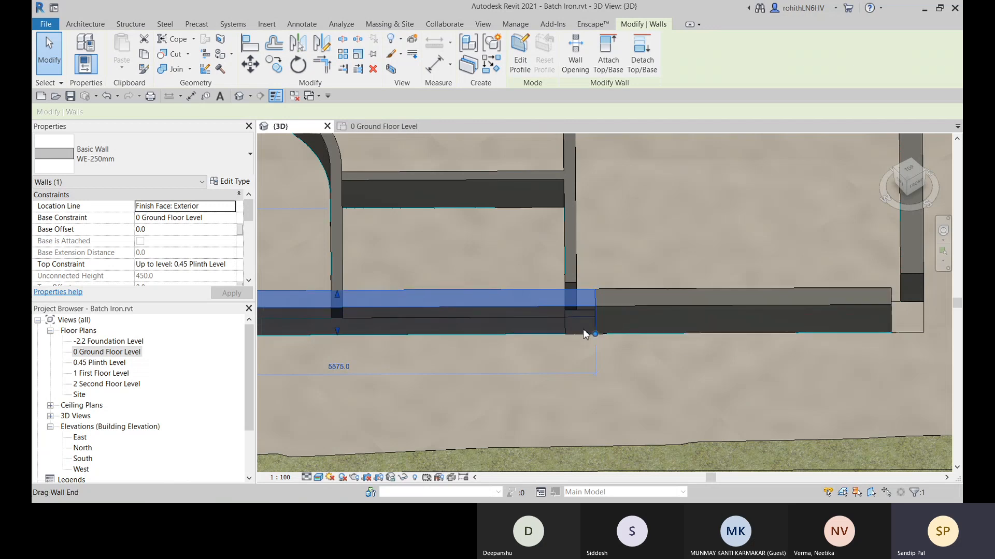
{"action": "mouse_move", "coordinate": [595, 334]}
{"action": "left_mouse_down"}
{"action": "mouse_move", "coordinate": [566, 340]}
{"action": "mouse_move", "coordinate": [604, 335]}
{"action": "left_mouse_up"}
Pull the start of the last front wall segment back to the right edge of the second column.
{"action": "left_click", "coordinate": [611, 329]}
{"action": "scroll", "coordinate": [611, 342], "scroll_direction": "up", "scroll_amount": 5}
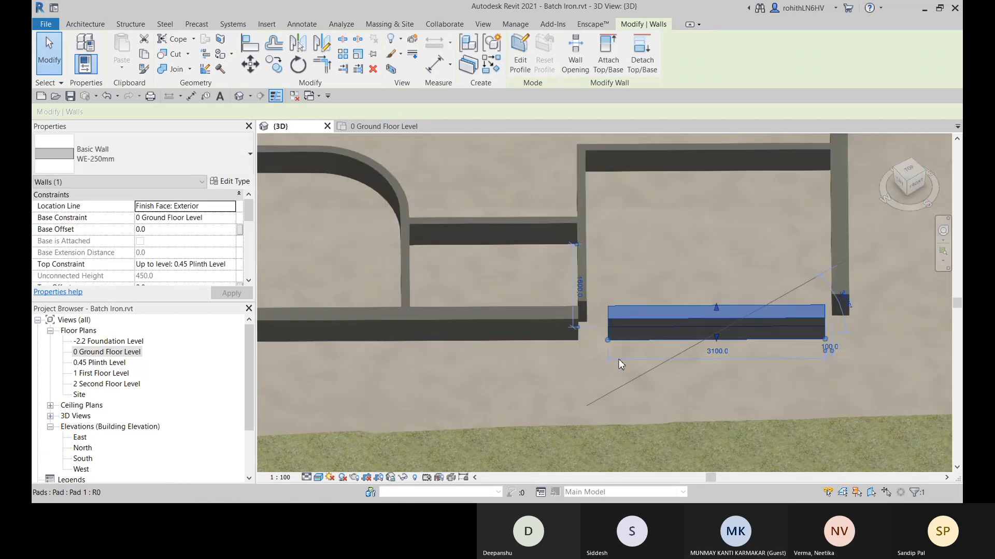
{"action": "scroll", "coordinate": [604, 348], "scroll_direction": "up", "scroll_amount": 2}
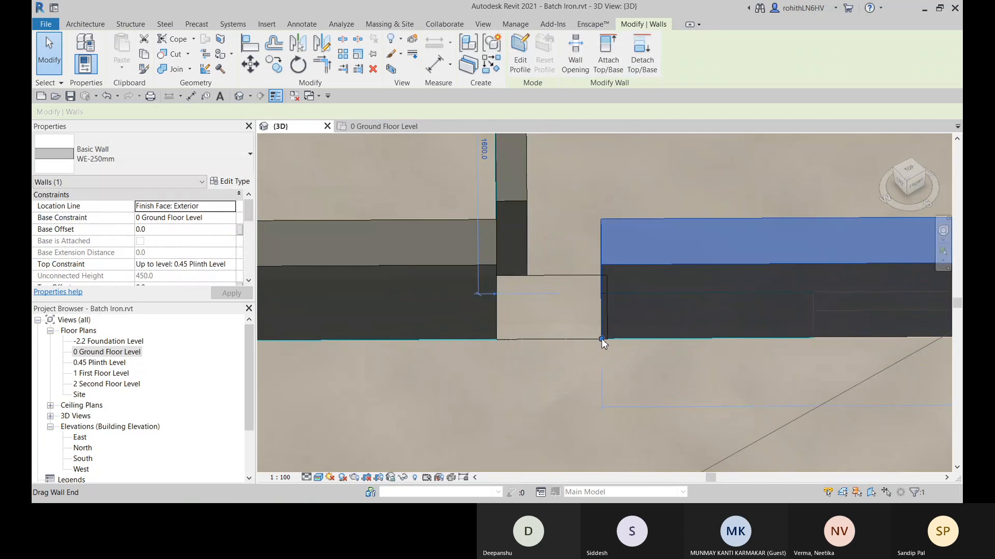
{"action": "mouse_move", "coordinate": [601, 339]}
{"action": "left_mouse_down"}
{"action": "mouse_move", "coordinate": [627, 337]}
{"action": "mouse_move", "coordinate": [606, 337]}
{"action": "left_mouse_up"}
{"action": "scroll", "coordinate": [609, 344], "scroll_direction": "up", "scroll_amount": 1}
{"action": "scroll", "coordinate": [608, 341], "scroll_direction": "up", "scroll_amount": 2}
{"action": "scroll", "coordinate": [611, 344], "scroll_direction": "up", "scroll_amount": 3}
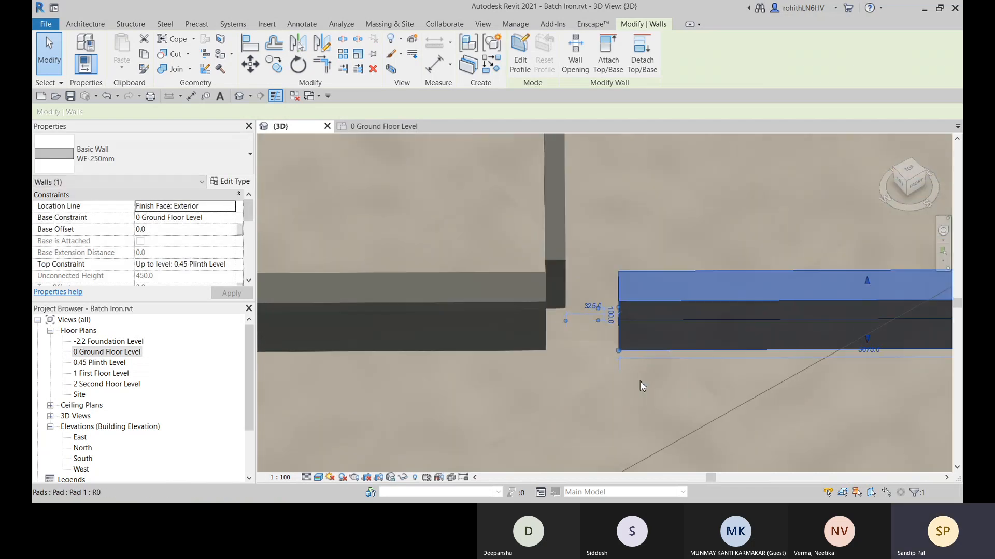
Examine the whole wall layout in 3D, including the levels and the rear walls around the plinth.
{"action": "scroll", "coordinate": [640, 379], "scroll_direction": "down", "scroll_amount": 5}
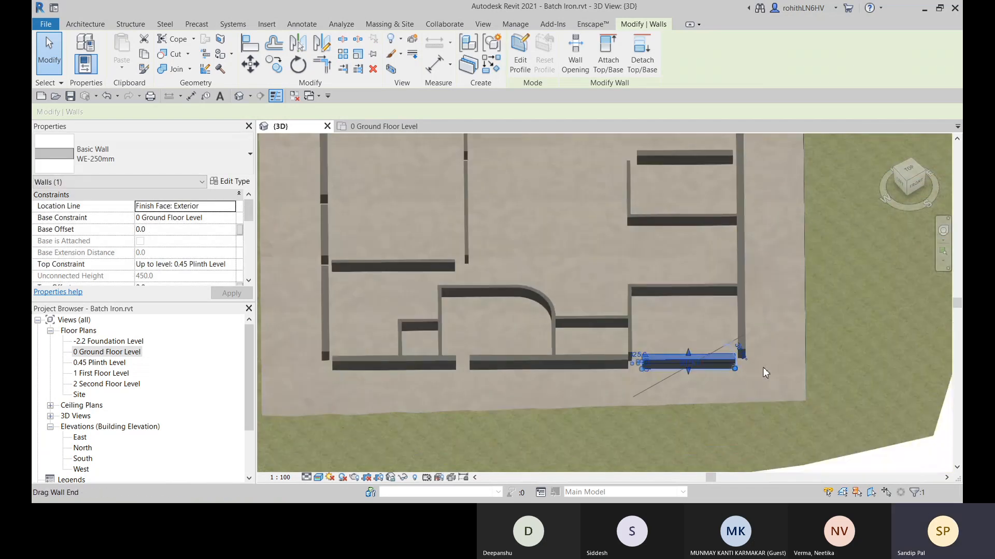
{"action": "middle_click_drag", "start_coordinate": [763, 367], "coordinate": [895, 351], "text": "shift"}
{"action": "scroll", "coordinate": [598, 375], "scroll_direction": "down", "scroll_amount": 3}
{"action": "middle_click_drag", "start_coordinate": [614, 377], "coordinate": [486, 369], "text": "shift"}
{"action": "middle_click_drag", "start_coordinate": [670, 336], "coordinate": [781, 309], "text": "shift"}
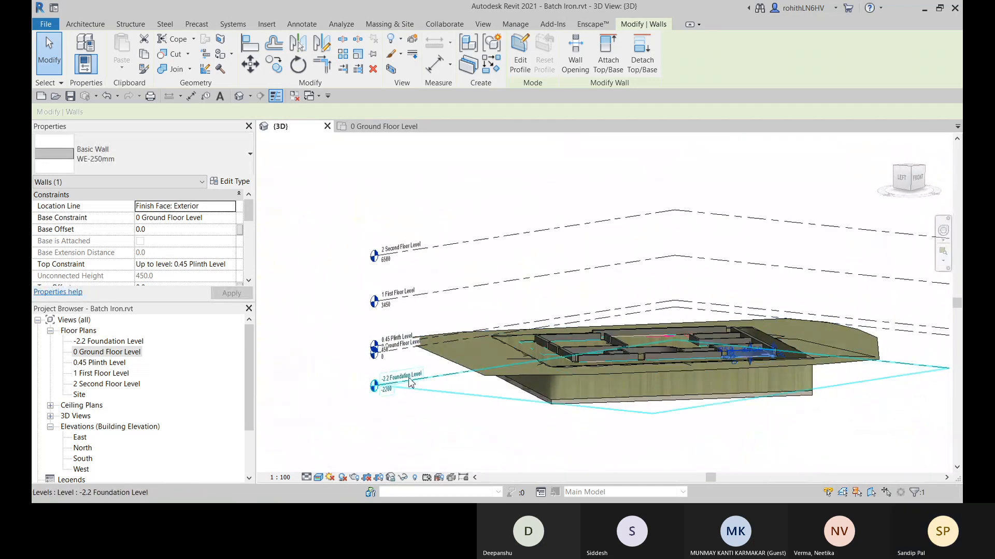
{"action": "middle_click_drag", "start_coordinate": [411, 383], "coordinate": [493, 377], "text": "shift"}
{"action": "scroll", "coordinate": [489, 377], "scroll_direction": "up", "scroll_amount": 3}
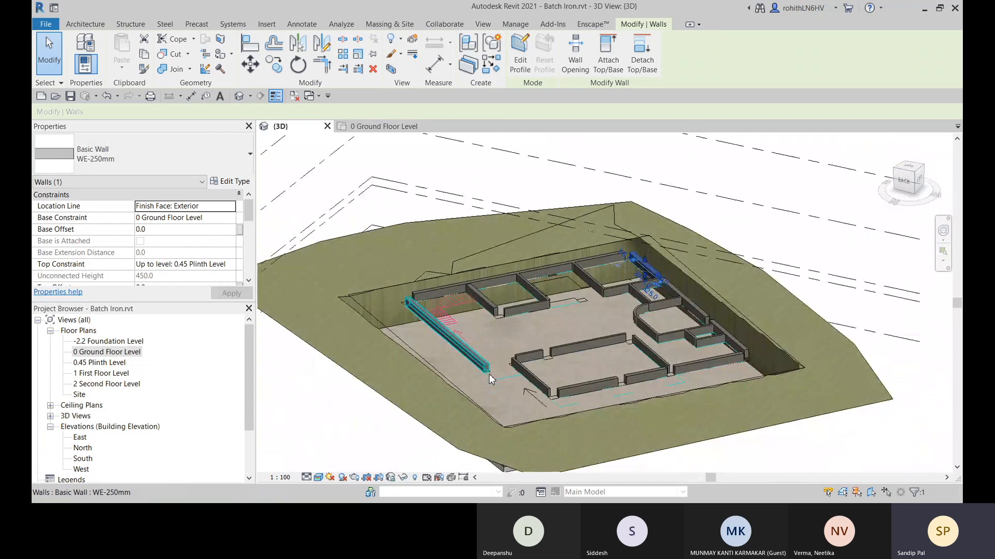
{"action": "scroll", "coordinate": [489, 378], "scroll_direction": "up", "scroll_amount": 2}
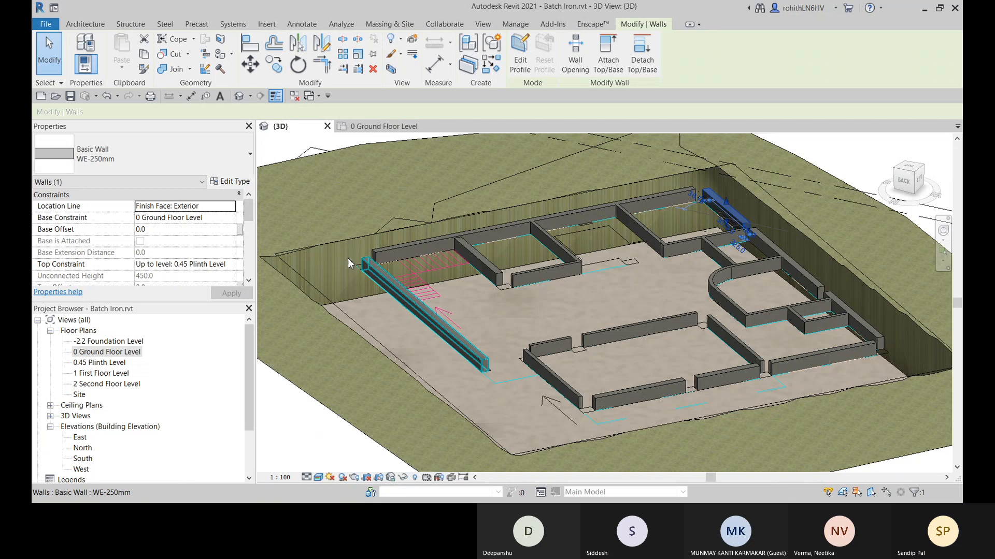
Review the basic, curtain and stacked wall types available for the selected wall, and clear the selection.
{"action": "left_click", "coordinate": [145, 154]}
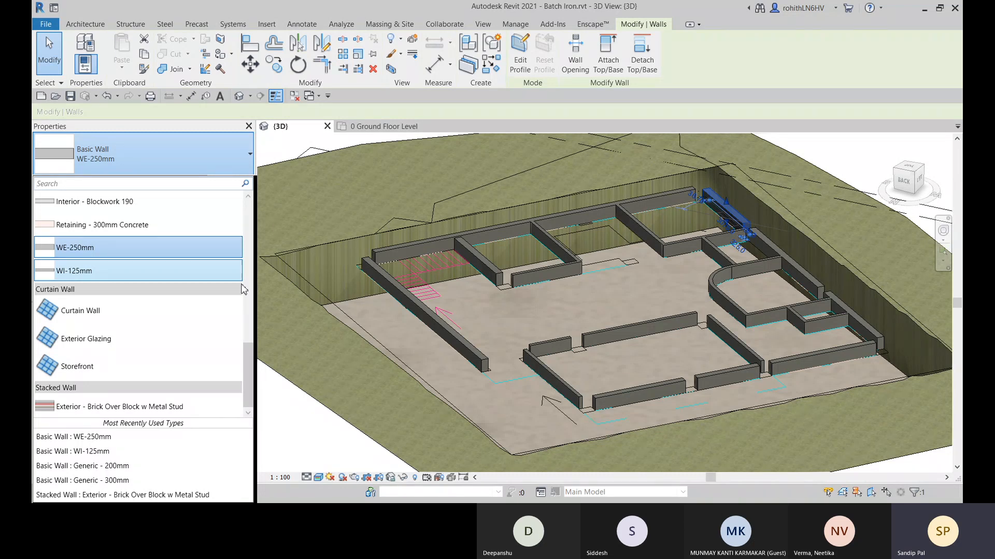
{"action": "scroll", "coordinate": [105, 265], "scroll_direction": "up", "scroll_amount": 3}
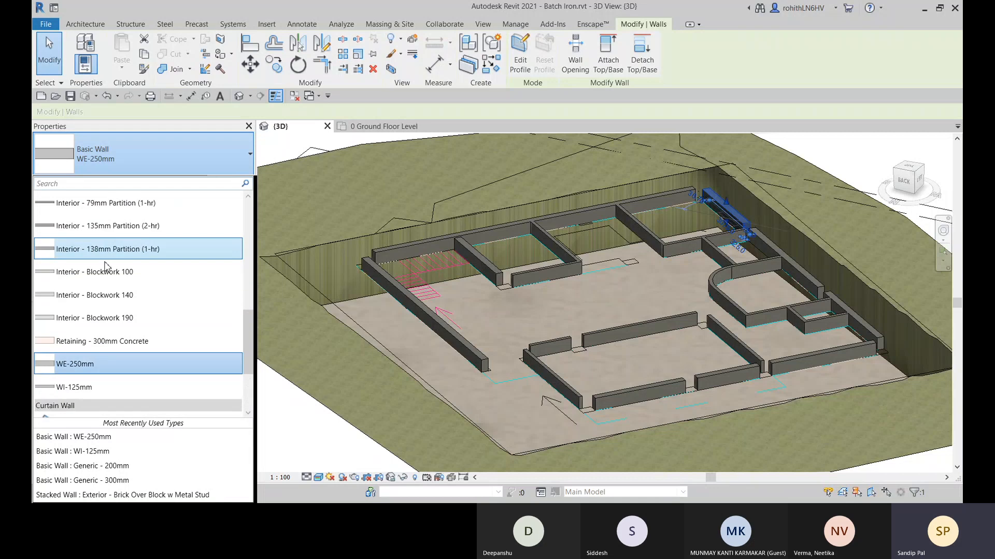
{"action": "scroll", "coordinate": [83, 243], "scroll_direction": "up", "scroll_amount": 8}
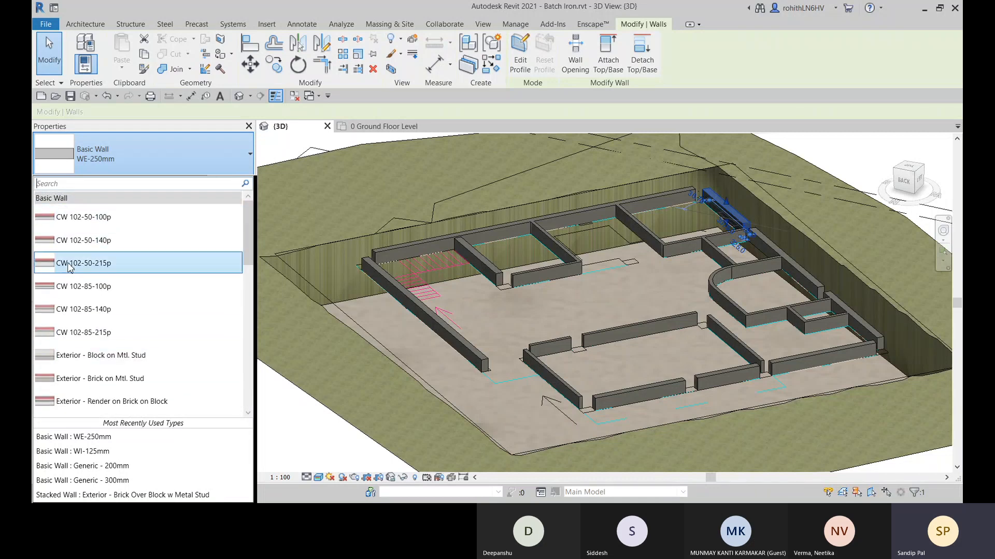
{"action": "mouse_move", "coordinate": [84, 224]}
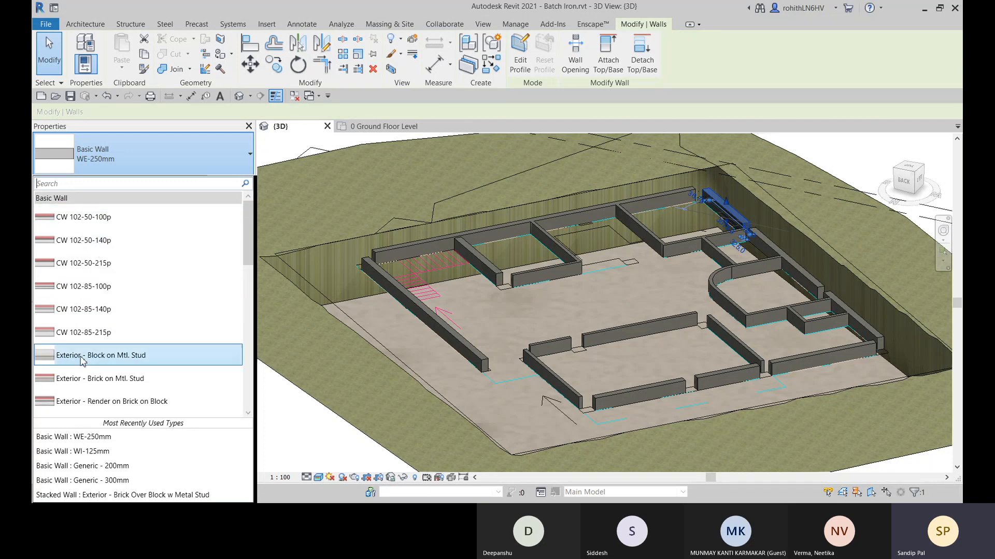
{"action": "scroll", "coordinate": [135, 383], "scroll_direction": "down", "scroll_amount": 1}
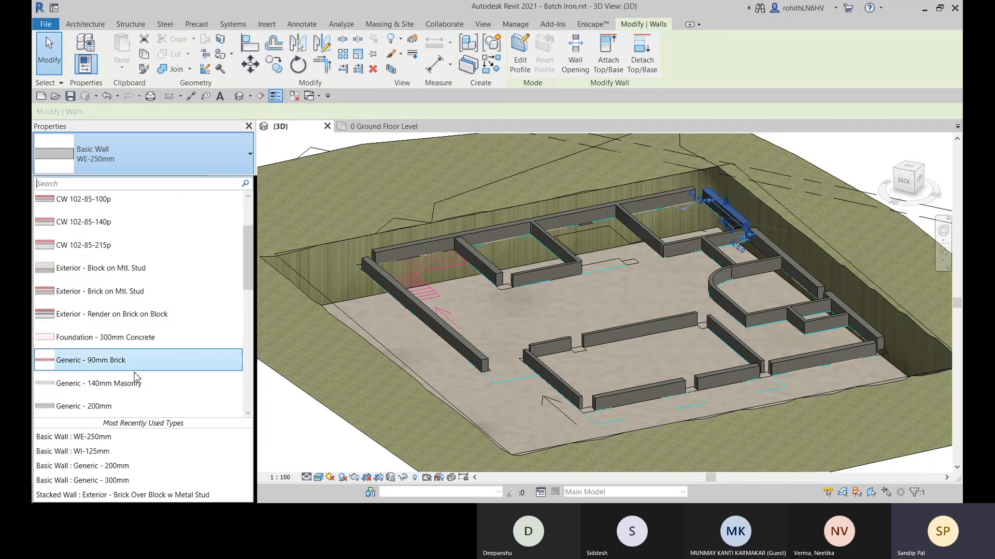
{"action": "scroll", "coordinate": [103, 363], "scroll_direction": "down", "scroll_amount": 1}
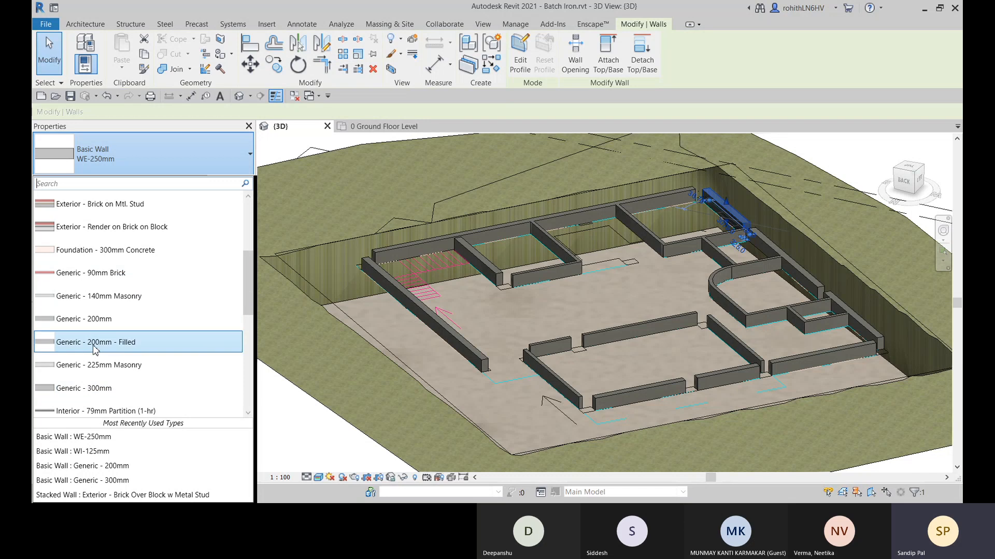
{"action": "scroll", "coordinate": [90, 238], "scroll_direction": "up", "scroll_amount": 1}
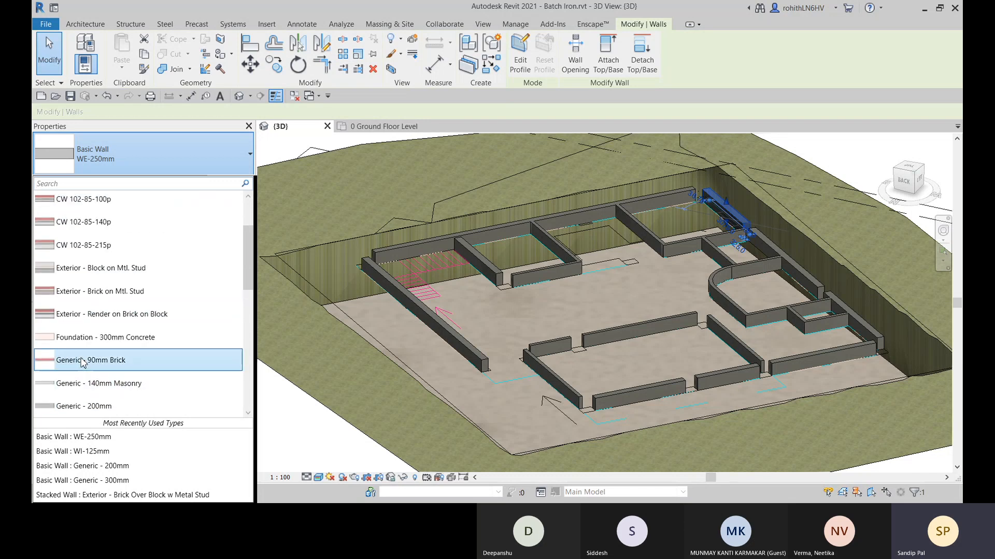
{"action": "mouse_move", "coordinate": [125, 391]}
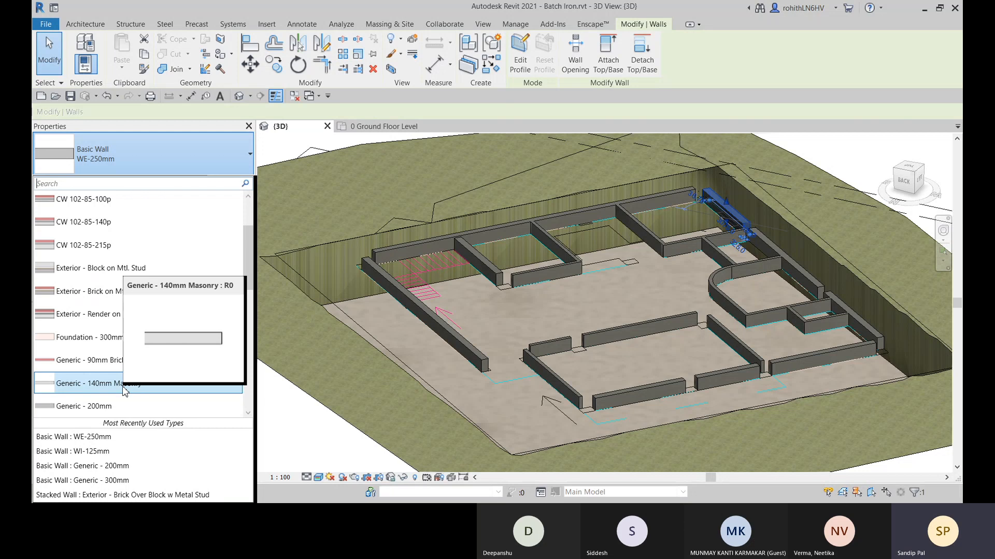
{"action": "scroll", "coordinate": [124, 393], "scroll_direction": "down", "scroll_amount": 1}
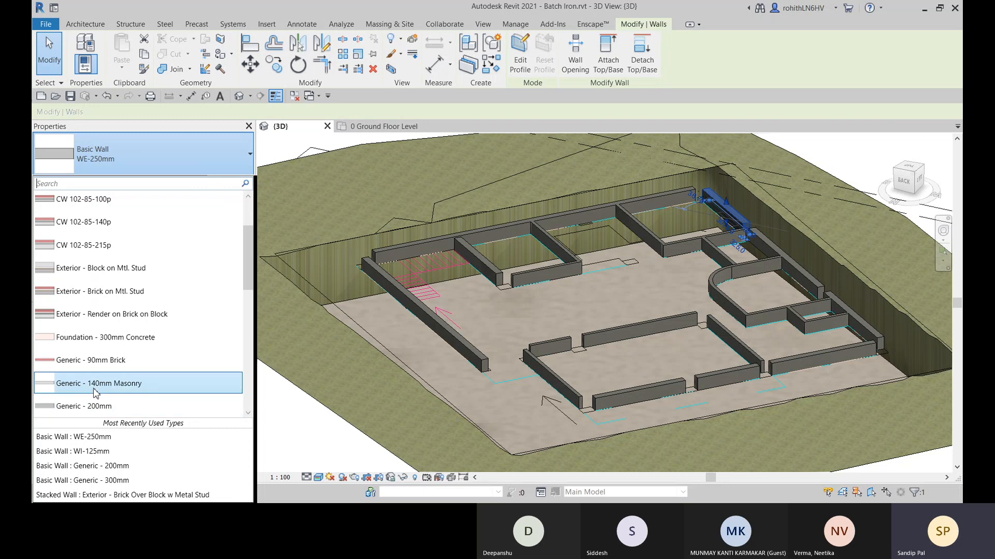
{"action": "scroll", "coordinate": [130, 363], "scroll_direction": "down", "scroll_amount": 6}
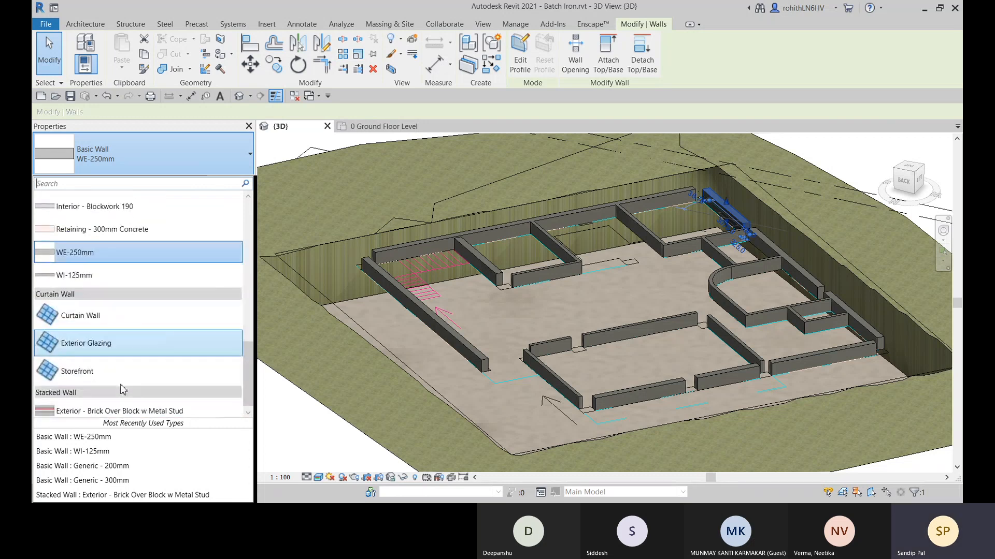
{"action": "mouse_move", "coordinate": [146, 413]}
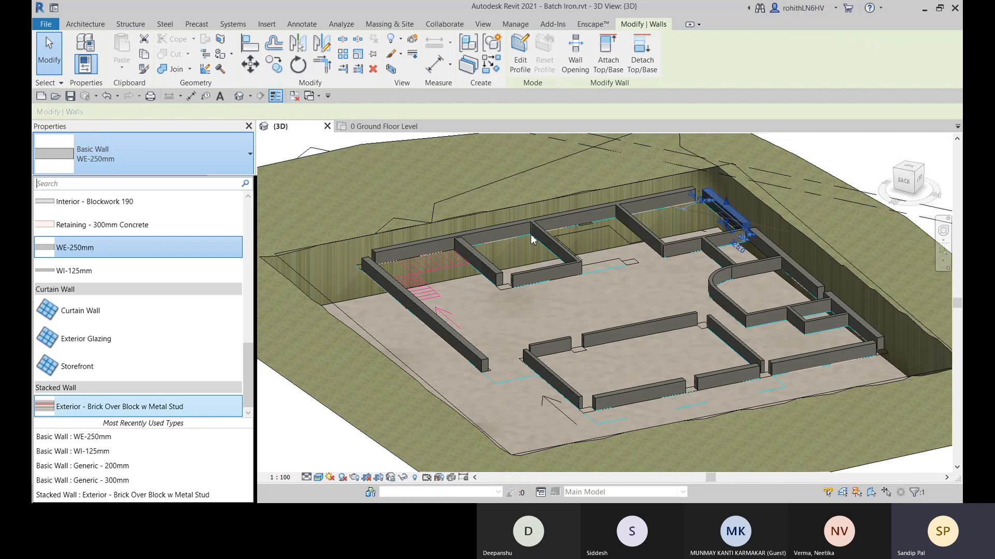
{"action": "scroll", "coordinate": [473, 293], "scroll_direction": "down", "scroll_amount": 3}
{"action": "left_click", "coordinate": [737, 213]}
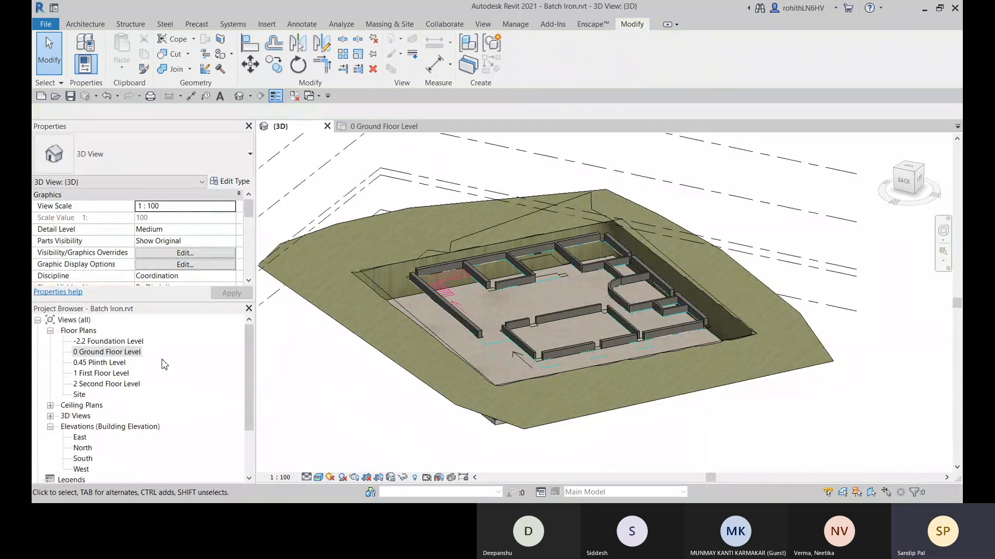
{"action": "middle_click_drag", "start_coordinate": [446, 338], "coordinate": [554, 394], "text": "shift"}
{"action": "scroll", "coordinate": [495, 348], "scroll_direction": "up", "scroll_amount": 5}
{"action": "scroll", "coordinate": [580, 387], "scroll_direction": "up", "scroll_amount": 3}
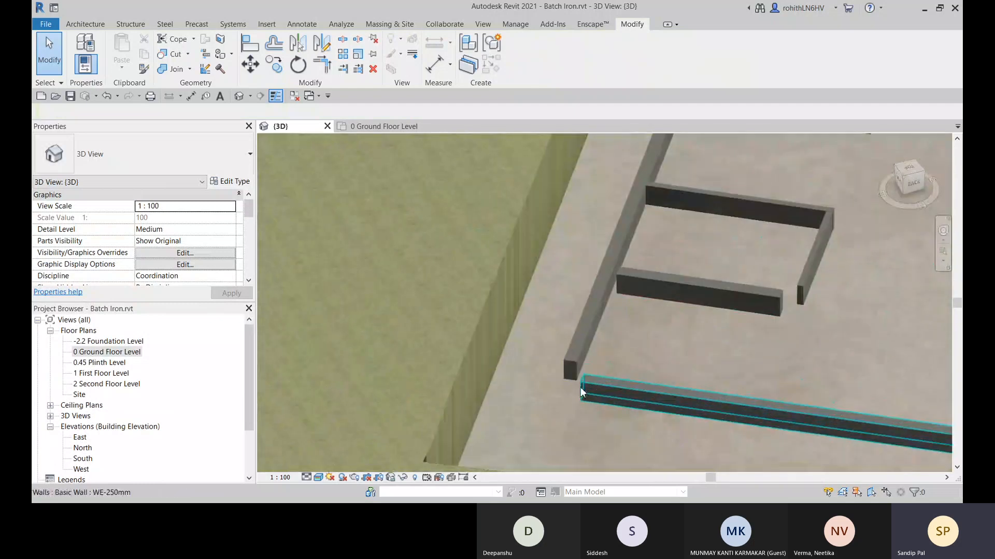
{"action": "scroll", "coordinate": [564, 395], "scroll_direction": "down", "scroll_amount": 6}
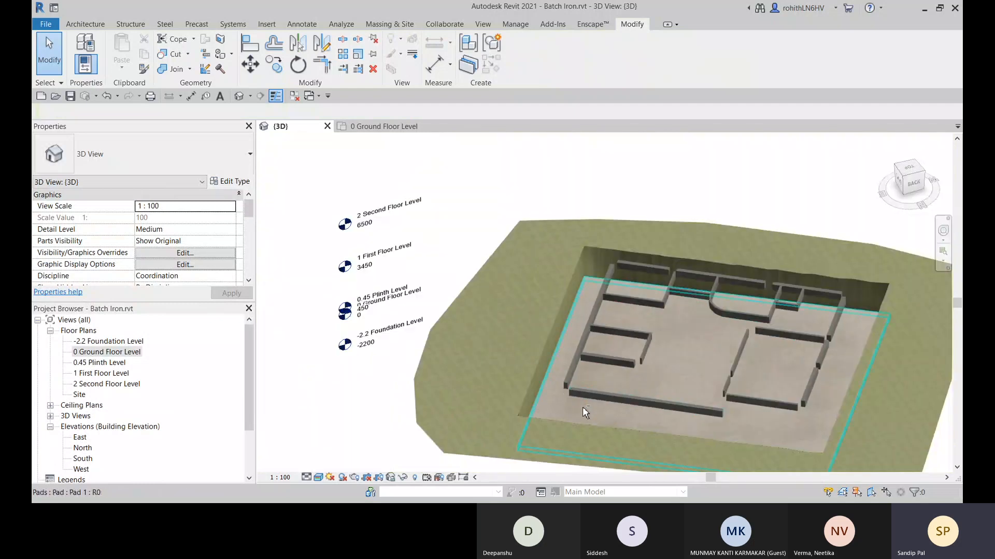
{"action": "middle_click_drag", "start_coordinate": [583, 406], "coordinate": [504, 391], "text": "shift"}
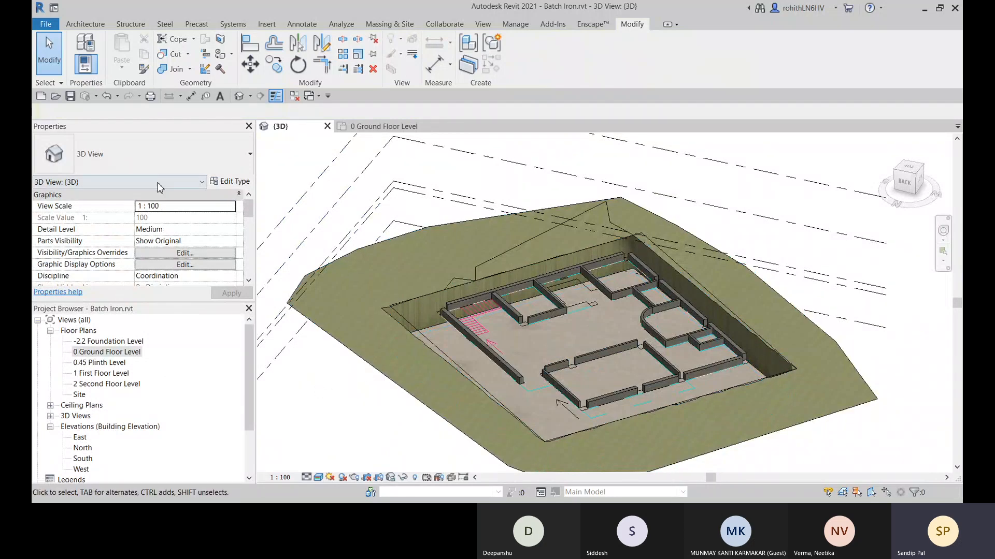
{"action": "left_click", "coordinate": [186, 167]}
{"action": "left_click", "coordinate": [154, 169]}
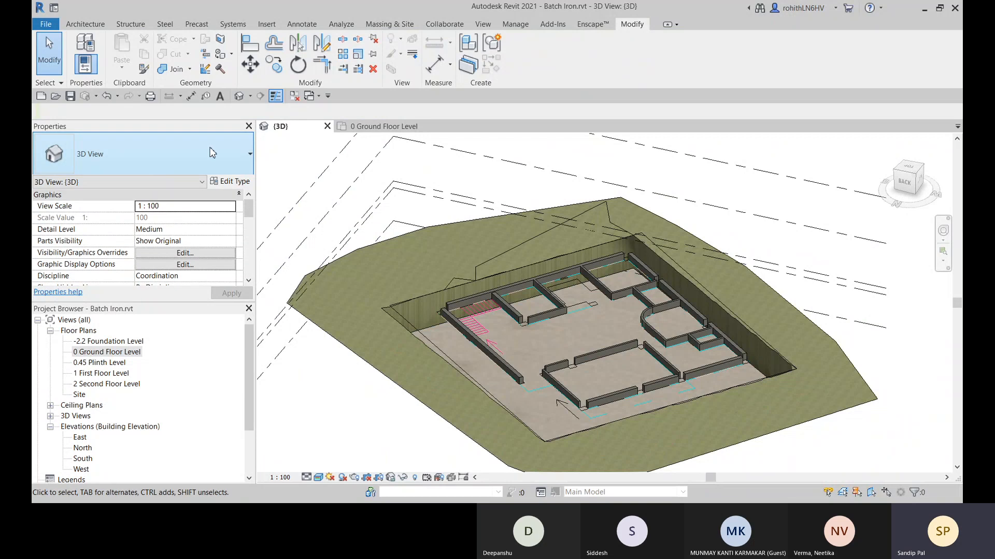
Start a new wall and choose the Foundation - 300mm Concrete basic wall type for it.
{"action": "key", "text": "w"}
{"action": "key", "text": "a"}
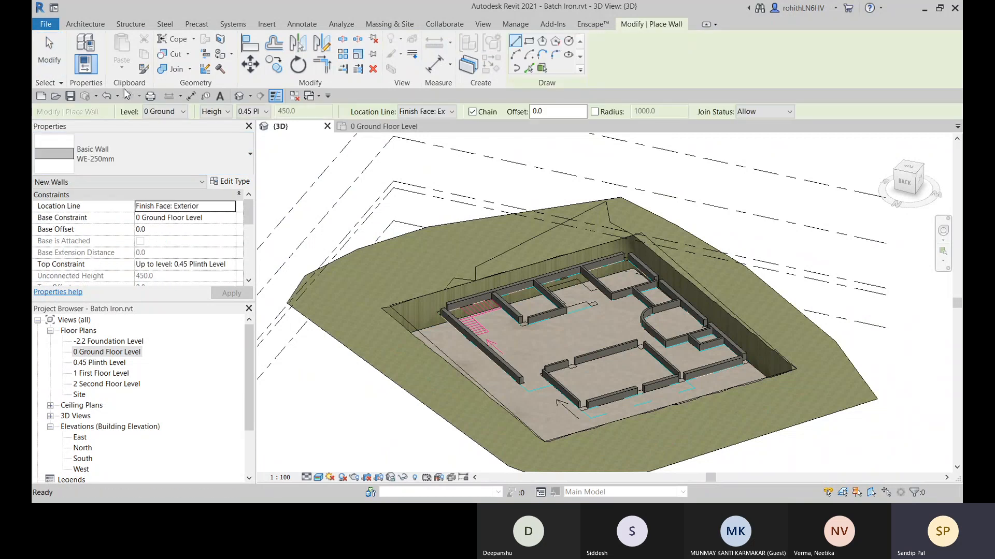
{"action": "left_click", "coordinate": [218, 165]}
{"action": "scroll", "coordinate": [46, 264], "scroll_direction": "up", "scroll_amount": 4}
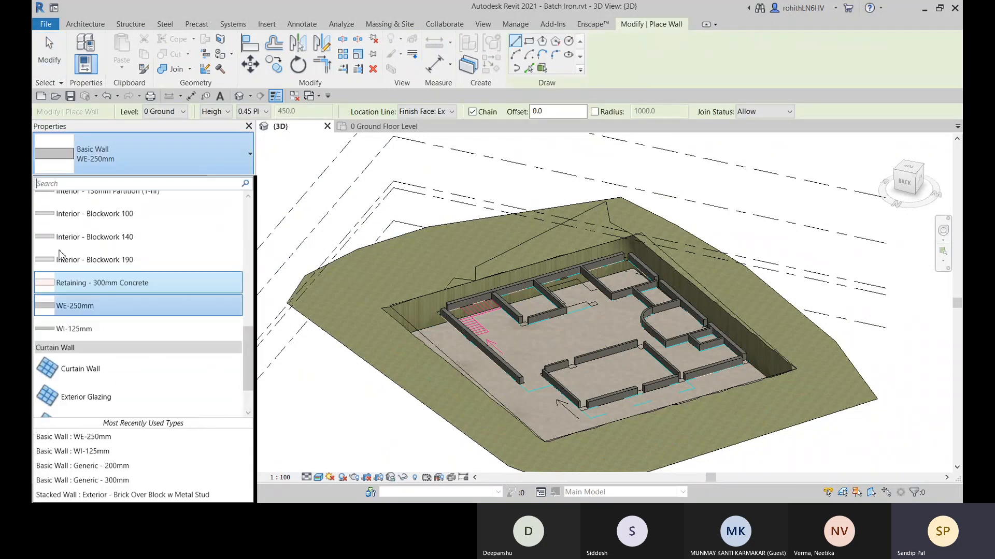
{"action": "scroll", "coordinate": [47, 266], "scroll_direction": "up", "scroll_amount": 4}
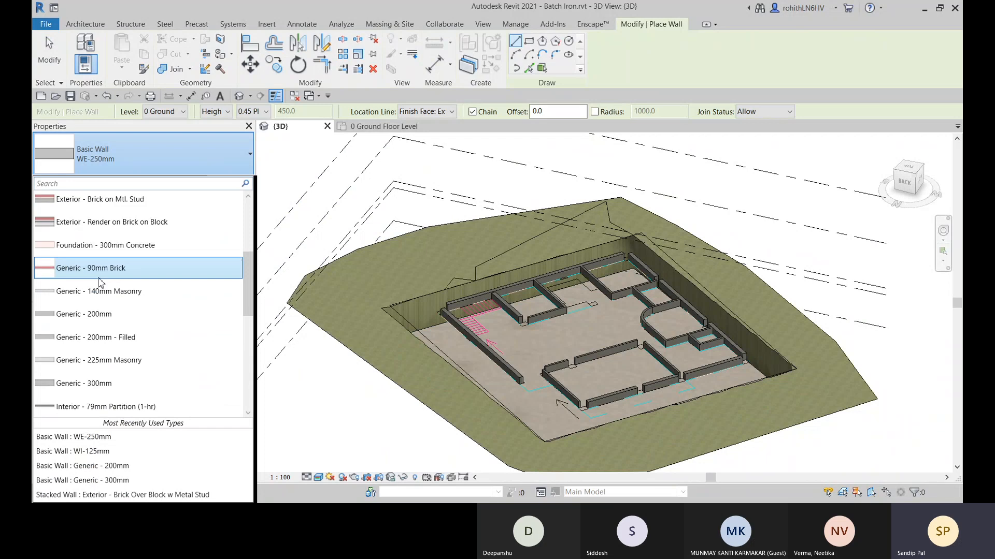
{"action": "scroll", "coordinate": [100, 286], "scroll_direction": "down", "scroll_amount": 5}
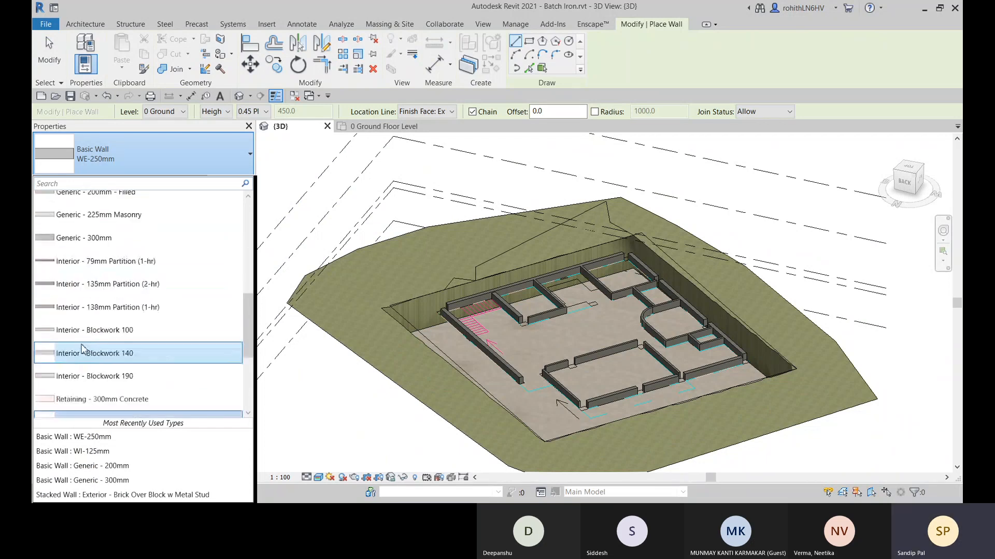
{"action": "scroll", "coordinate": [77, 337], "scroll_direction": "up", "scroll_amount": 6}
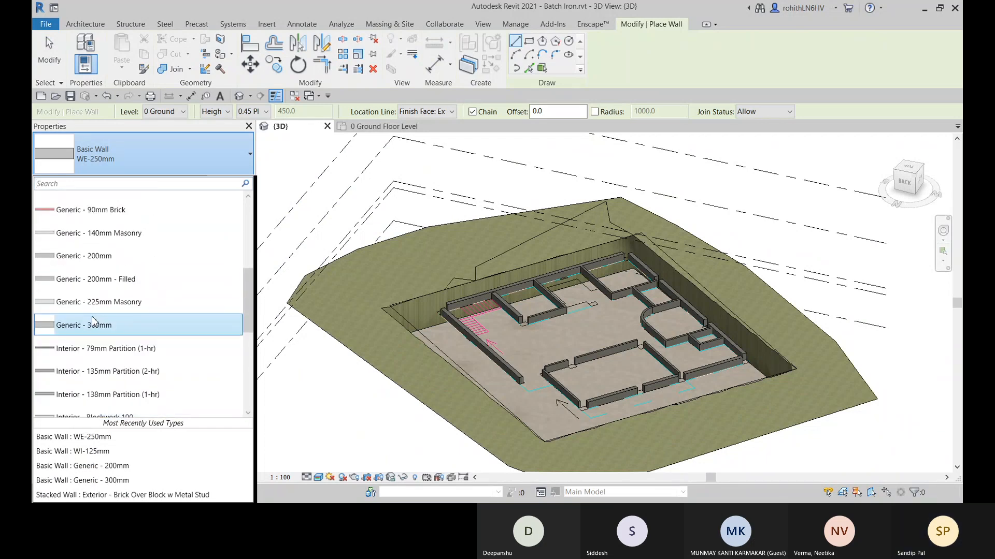
{"action": "scroll", "coordinate": [83, 309], "scroll_direction": "down", "scroll_amount": 5}
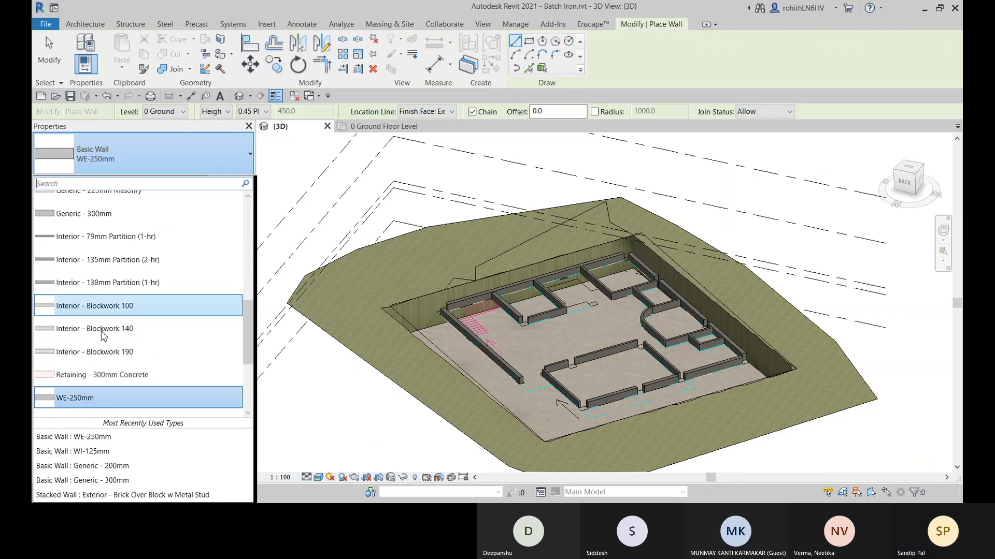
{"action": "scroll", "coordinate": [99, 337], "scroll_direction": "down", "scroll_amount": 5}
{"action": "scroll", "coordinate": [103, 321], "scroll_direction": "up", "scroll_amount": 5}
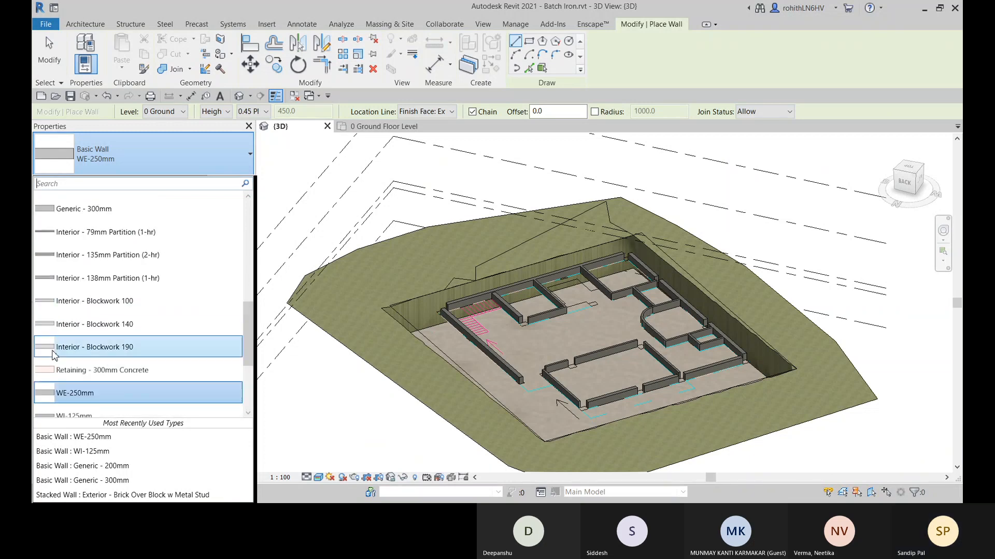
{"action": "scroll", "coordinate": [77, 311], "scroll_direction": "up", "scroll_amount": 5}
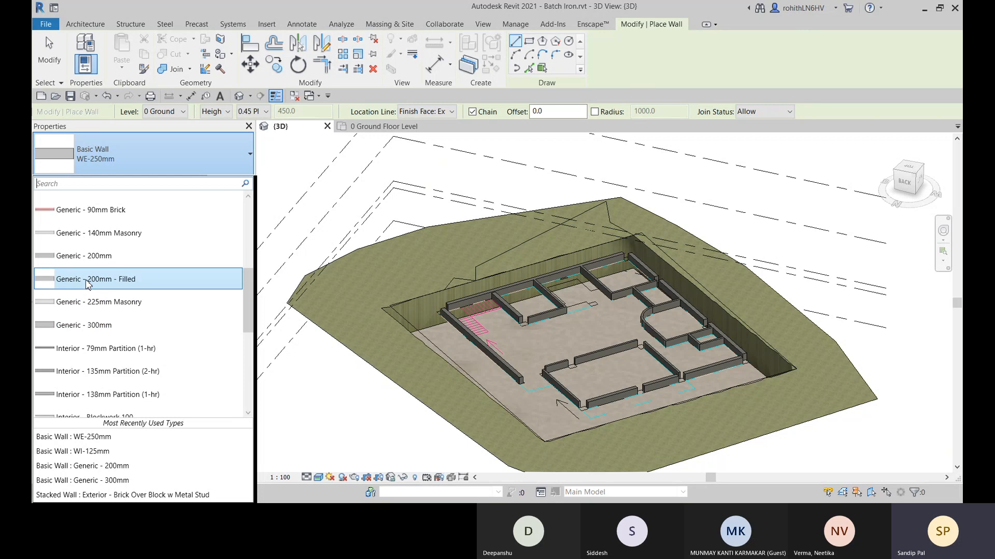
{"action": "mouse_move", "coordinate": [67, 279]}
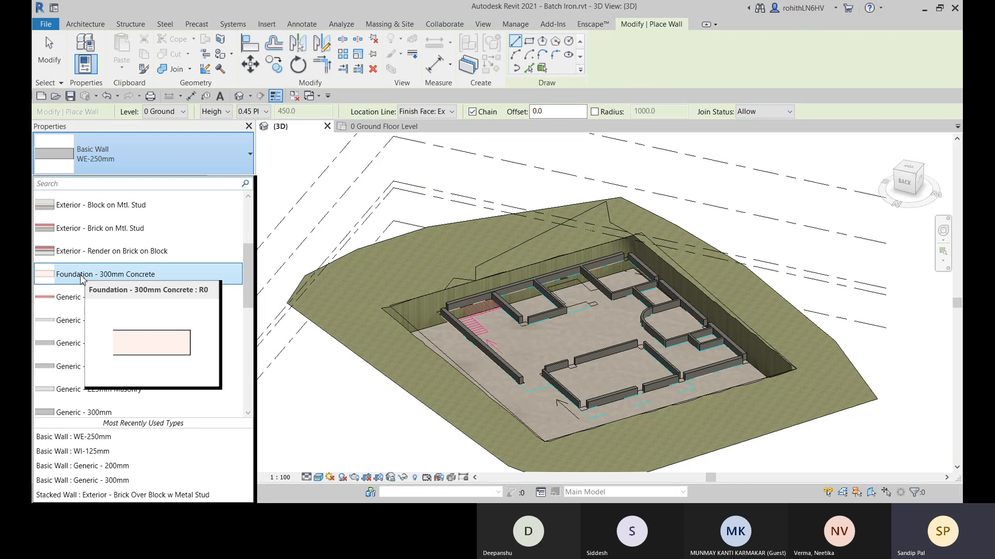
{"action": "left_click", "coordinate": [200, 274]}
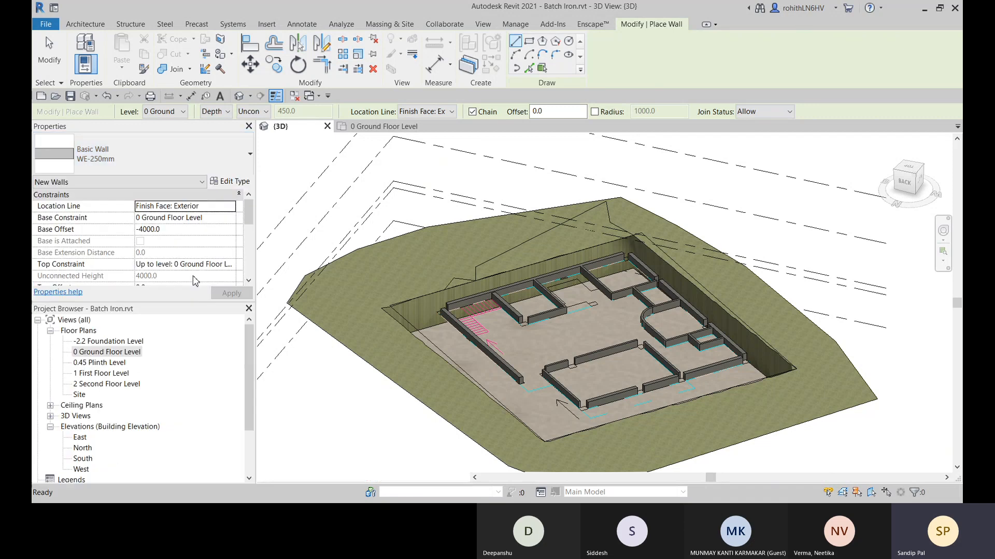
Duplicate the Foundation - 300mm Concrete wall type under the name Foundation - 600mm.
{"action": "left_click", "coordinate": [233, 183]}
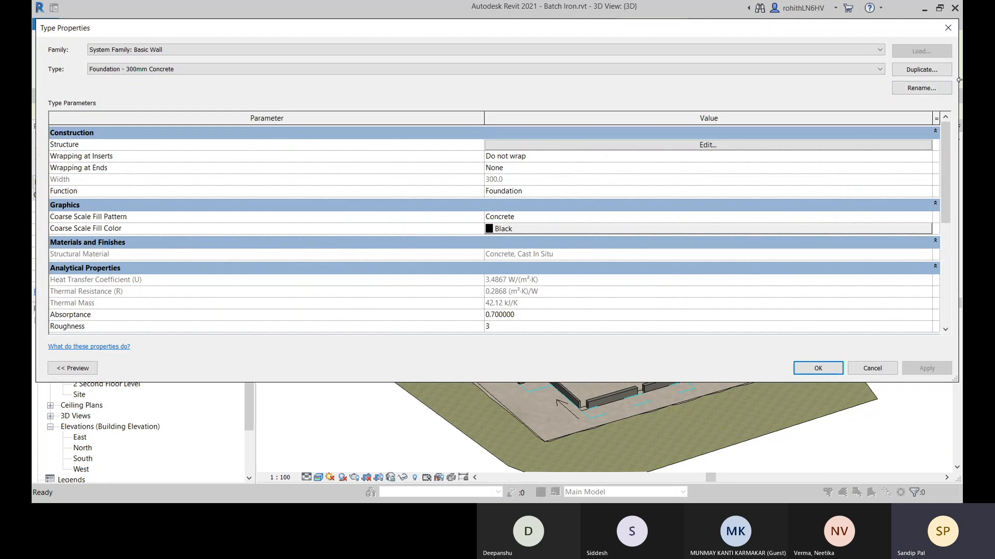
{"action": "left_click", "coordinate": [926, 76]}
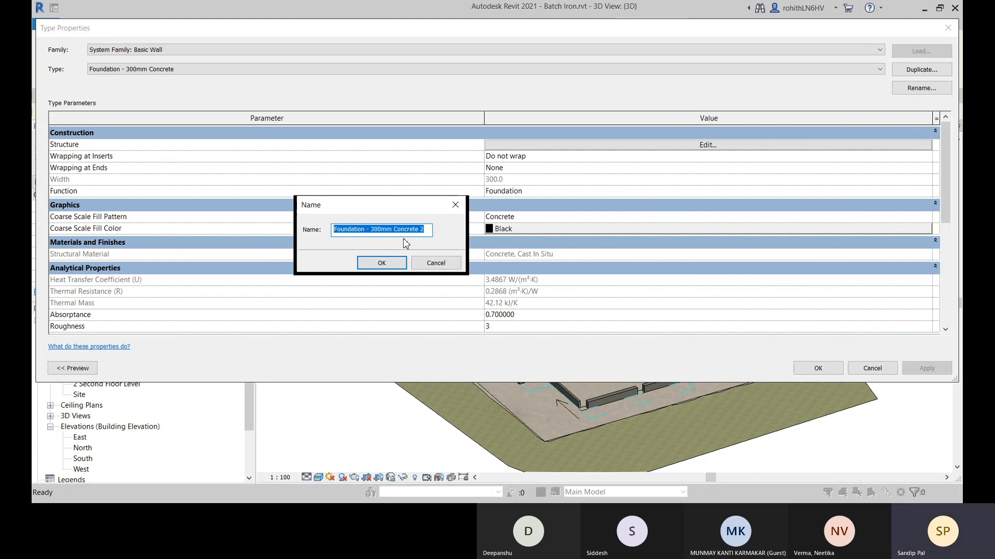
{"action": "left_click_drag", "start_coordinate": [430, 229], "coordinate": [372, 233]}
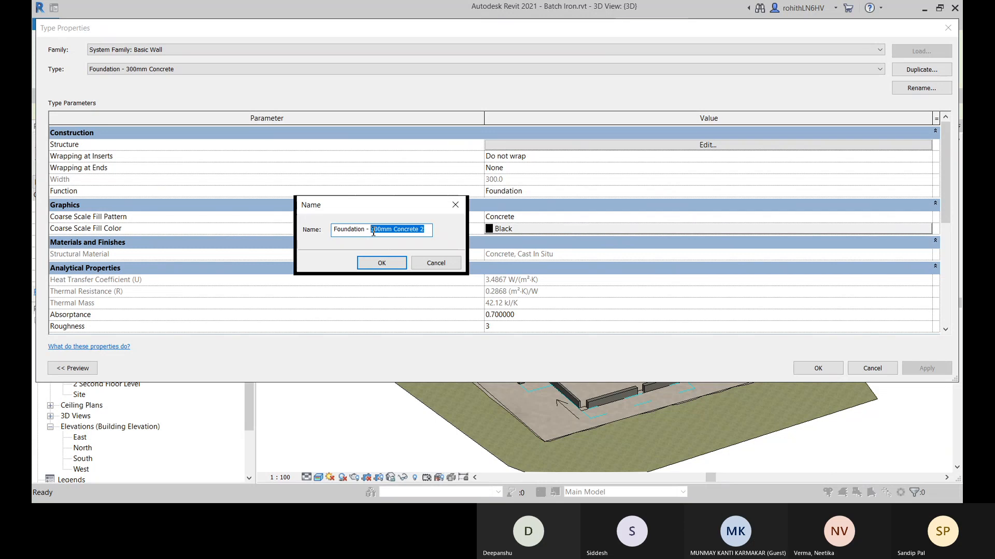
{"action": "type", "text": "600"}
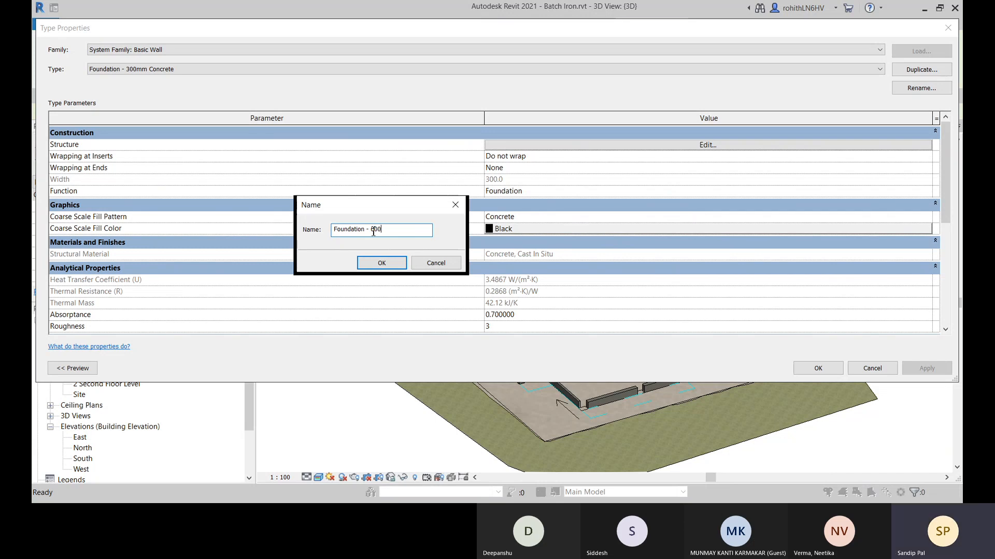
{"action": "type", "text": "mm"}
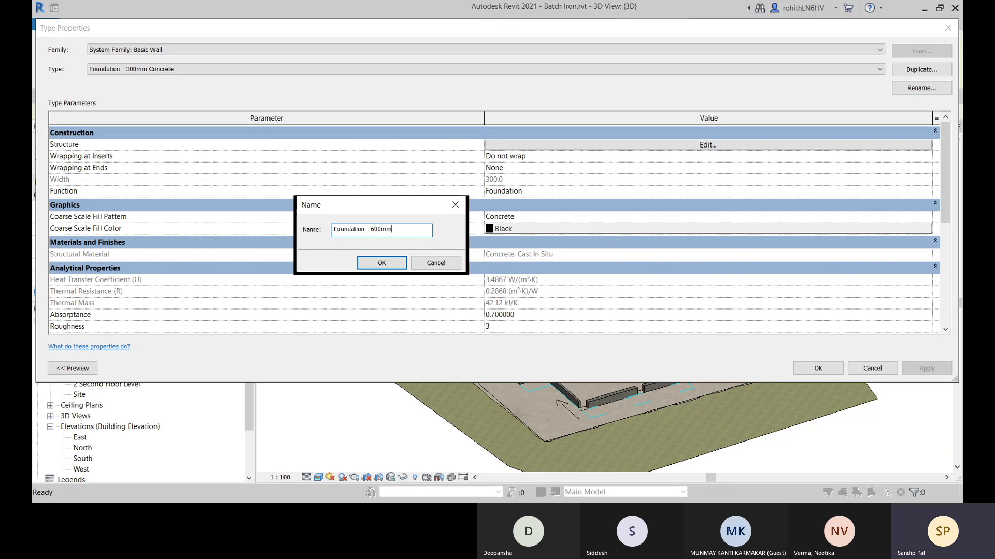
{"action": "left_click", "coordinate": [382, 263]}
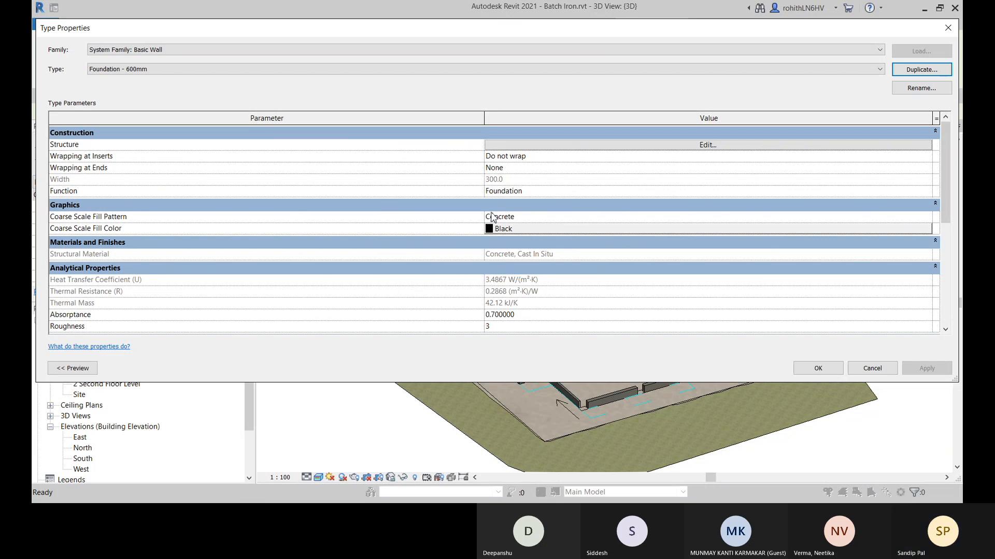
Set the thickness of the cast-in-situ concrete structure layer in the Foundation - 600mm type to 600 mm.
{"action": "left_click", "coordinate": [717, 144]}
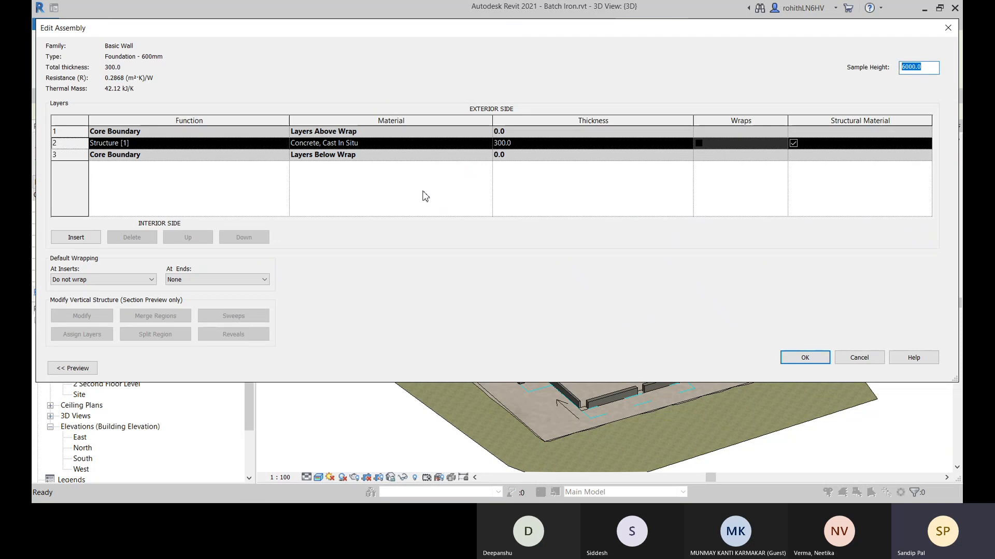
{"action": "left_click", "coordinate": [542, 146]}
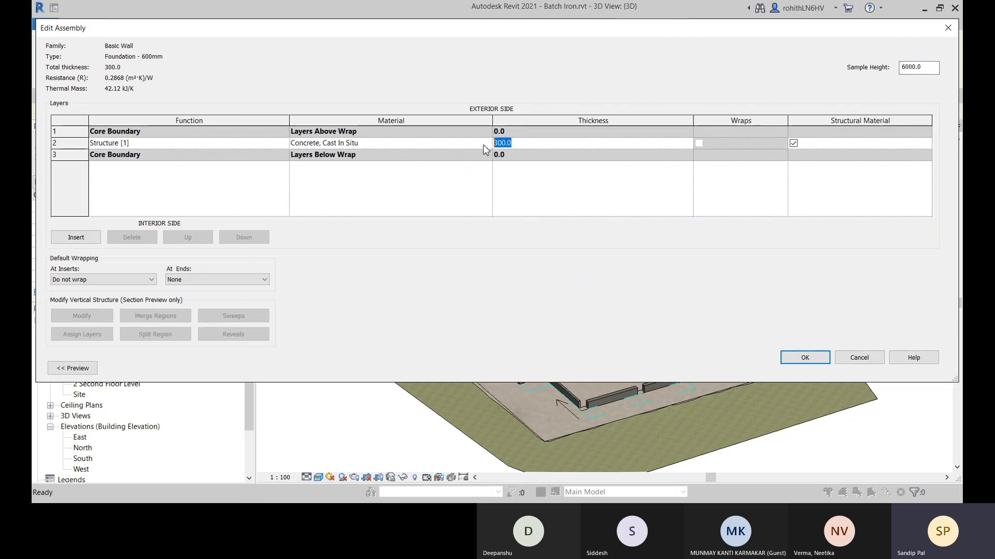
{"action": "type", "text": "600"}
{"action": "left_click", "coordinate": [804, 357]}
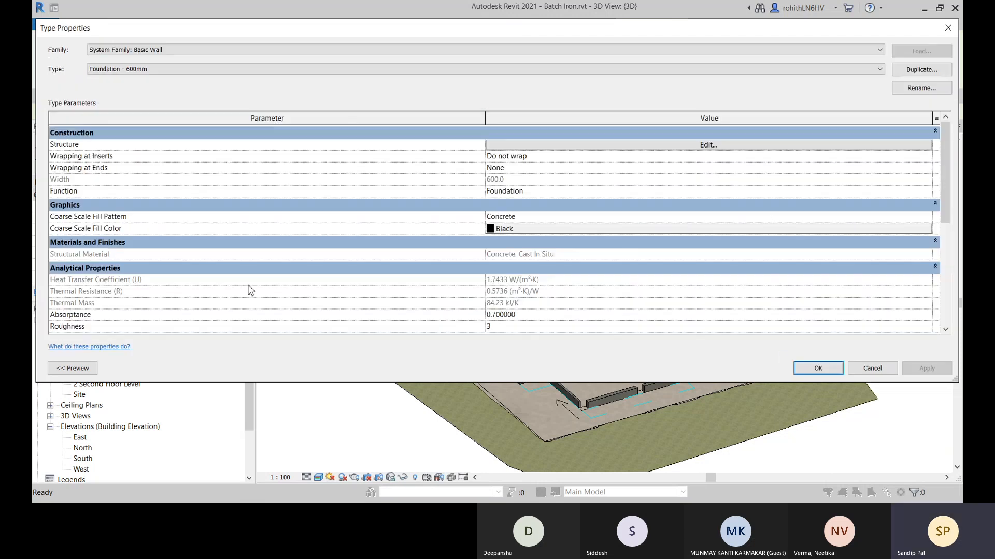
Duplicate the Foundation - 600mm wall type under the name Foundation - 900mm.
{"action": "left_click", "coordinate": [920, 72]}
{"action": "left_click_drag", "start_coordinate": [403, 234], "coordinate": [383, 231]}
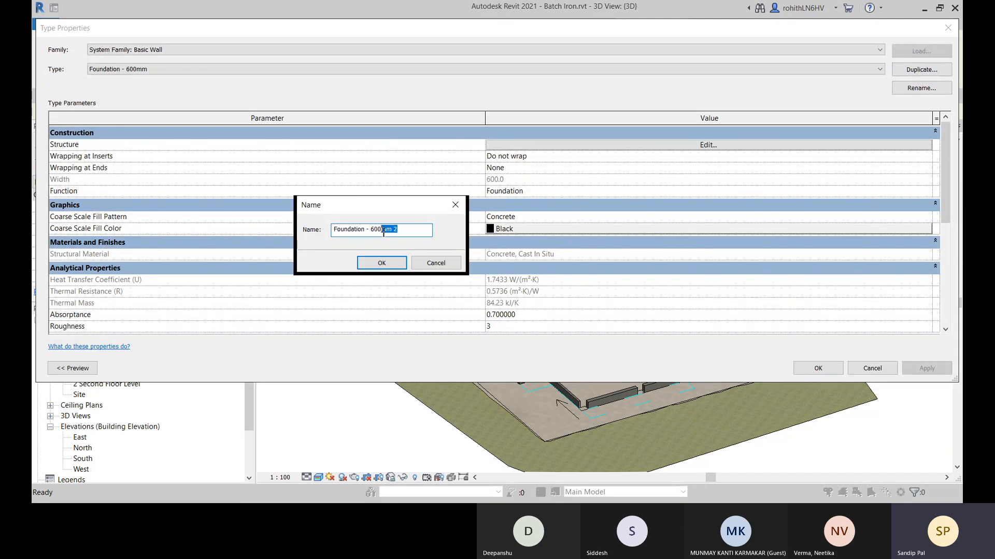
{"action": "type", "text": "900"}
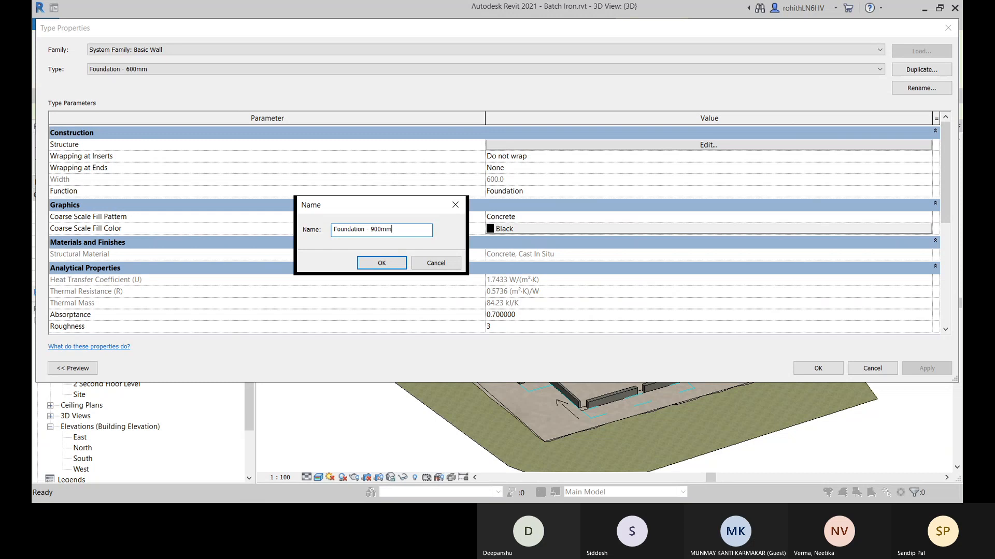
{"action": "left_click", "coordinate": [382, 263]}
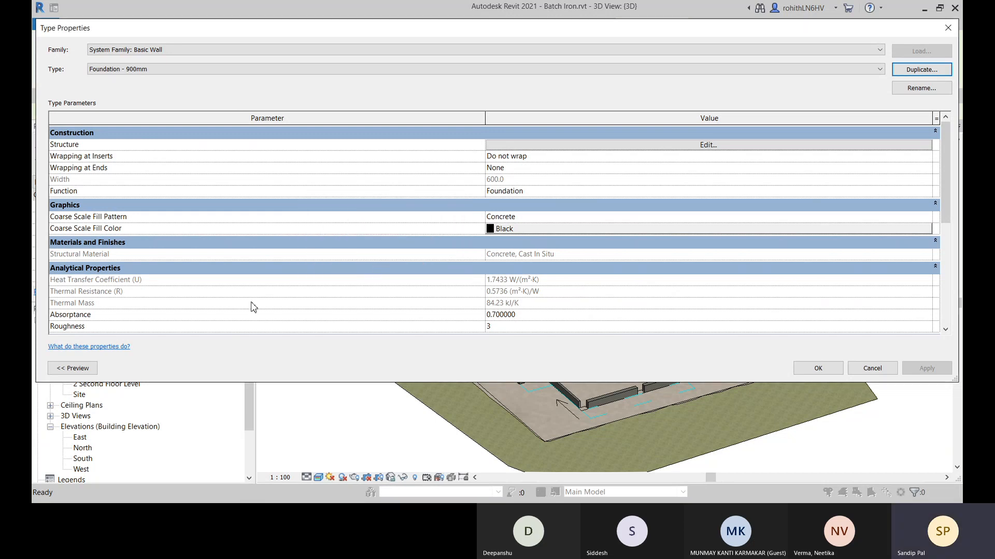
Set the concrete structure layer of the Foundation - 900mm type to 900 mm thick and accept the type properties.
{"action": "left_click", "coordinate": [600, 146]}
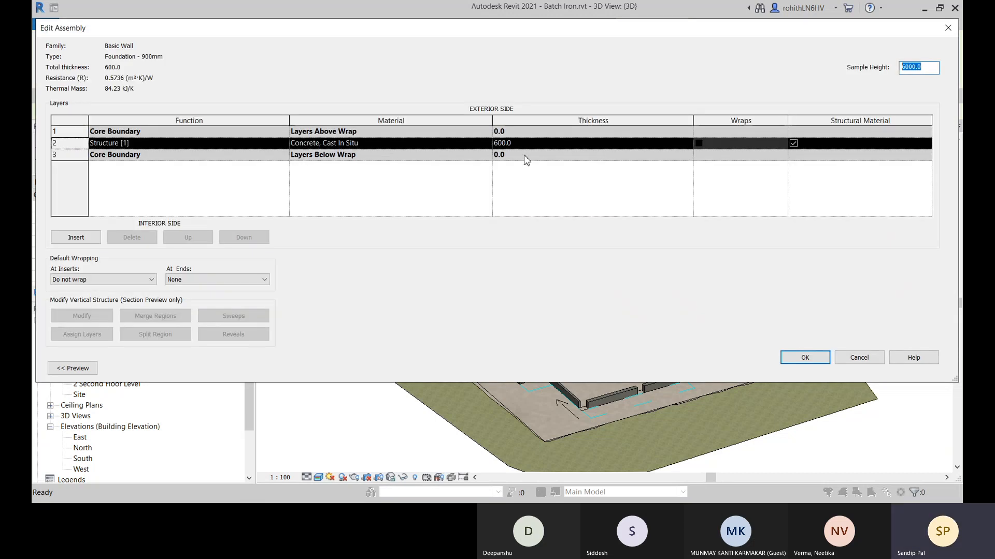
{"action": "left_click", "coordinate": [525, 146]}
{"action": "type", "text": "900"}
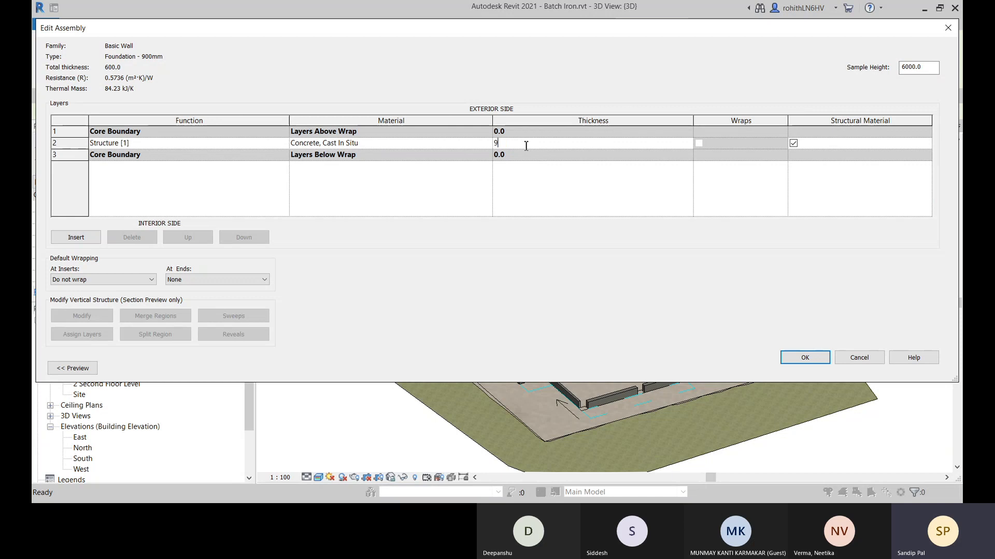
{"action": "left_click", "coordinate": [805, 358]}
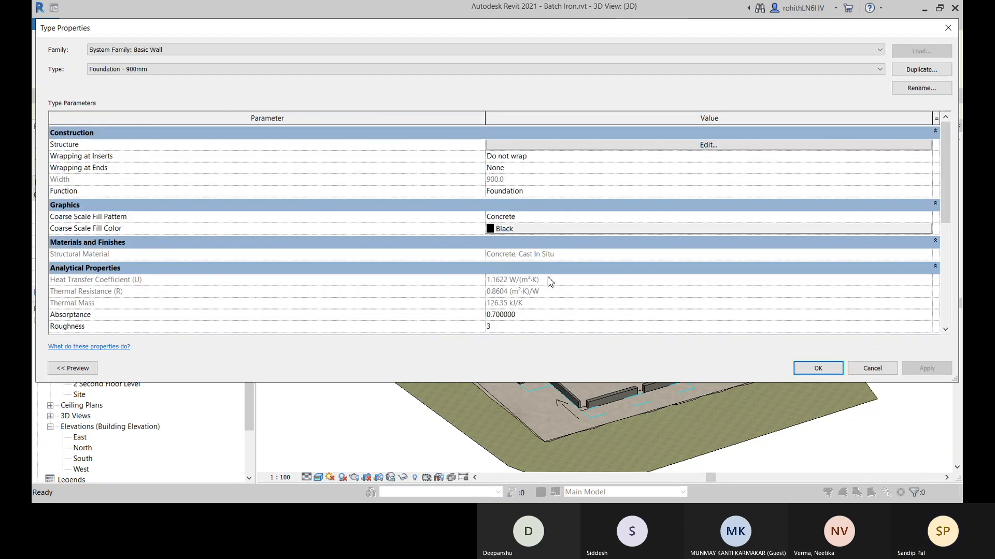
{"action": "left_click", "coordinate": [826, 371]}
Switch the new wall to the Generic - 90mm Brick basic wall type.
{"action": "left_click", "coordinate": [140, 154]}
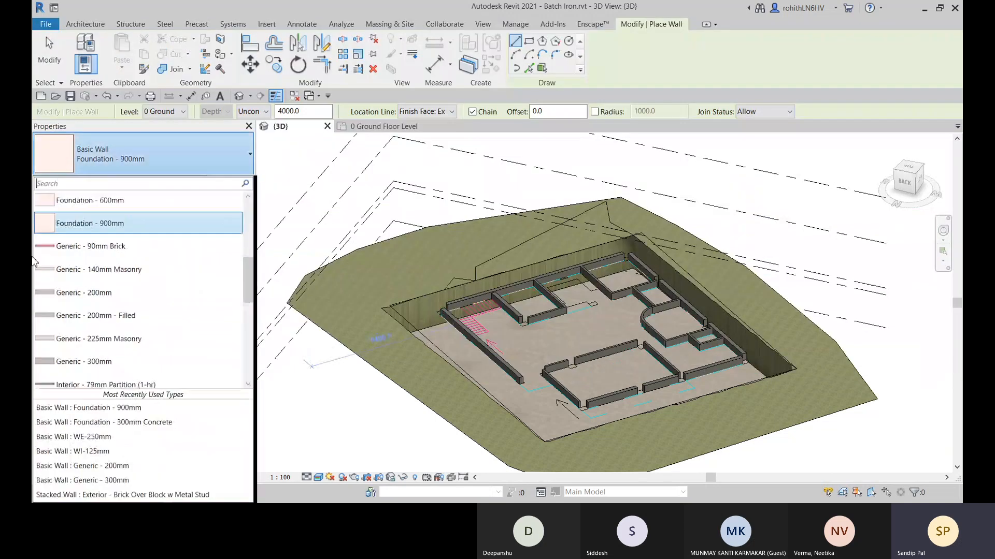
{"action": "scroll", "coordinate": [117, 274], "scroll_direction": "up", "scroll_amount": 2}
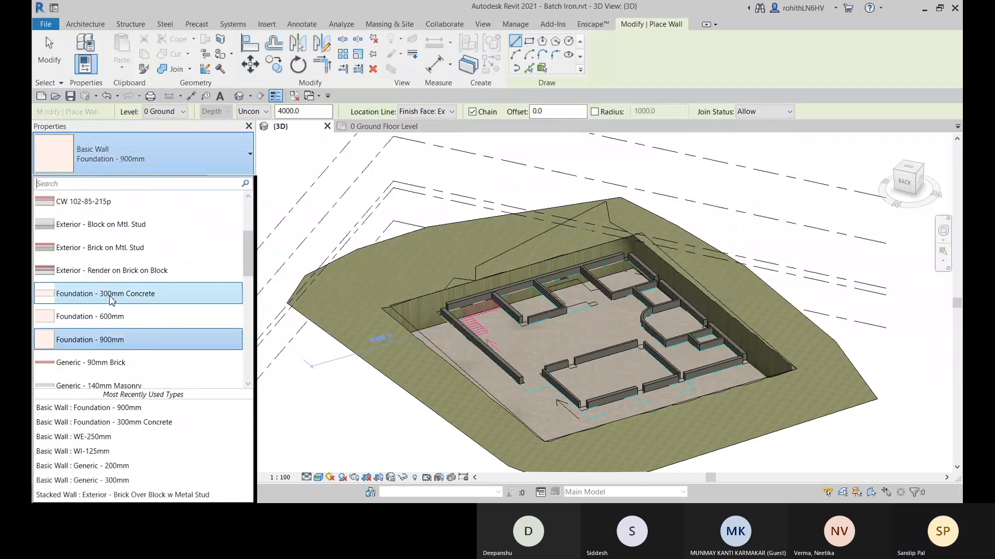
{"action": "scroll", "coordinate": [113, 300], "scroll_direction": "down", "scroll_amount": 3}
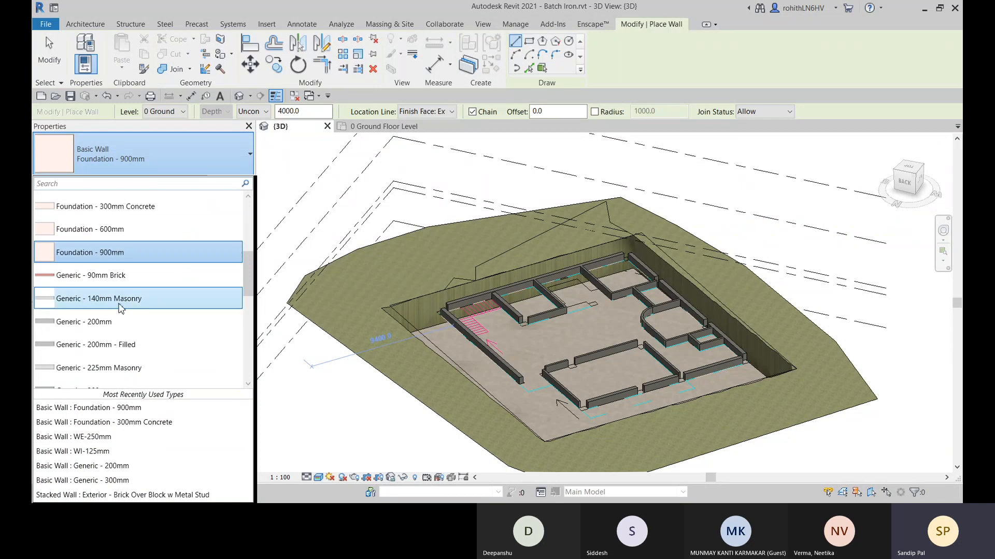
{"action": "mouse_move", "coordinate": [85, 284]}
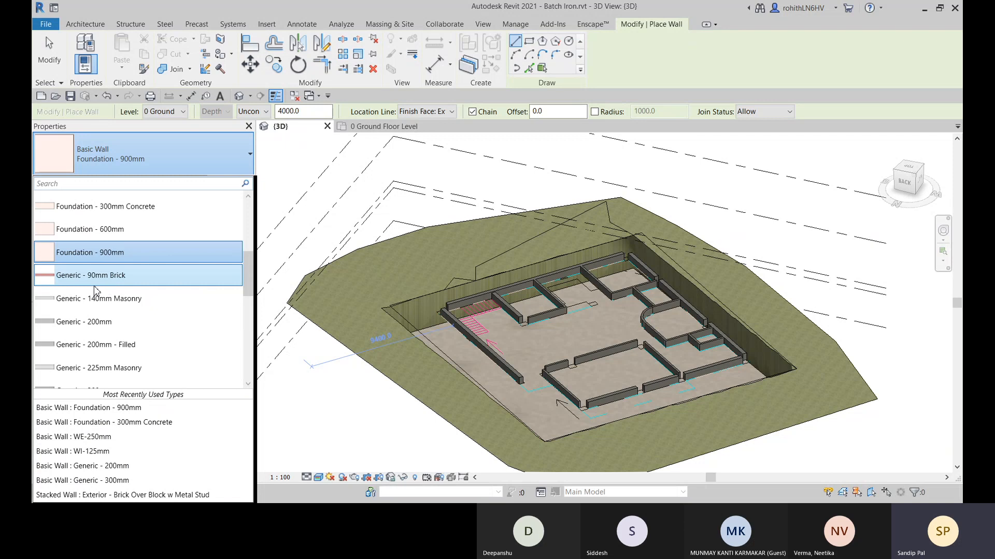
{"action": "left_click", "coordinate": [95, 280]}
Duplicate the Generic - 90mm Brick wall type under the name Generic - 450mm Brick.
{"action": "left_click", "coordinate": [230, 184]}
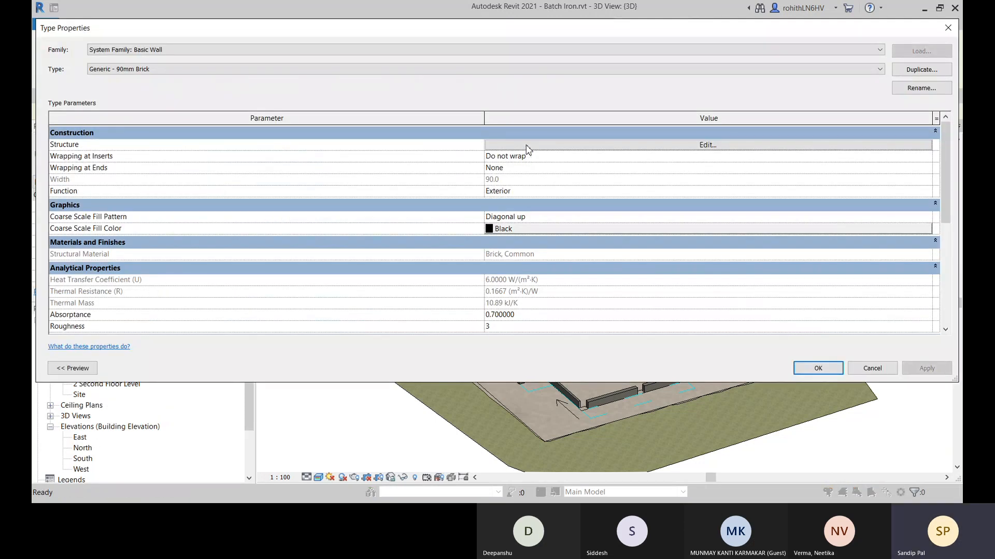
{"action": "left_click", "coordinate": [904, 71]}
{"action": "left_click", "coordinate": [368, 229]}
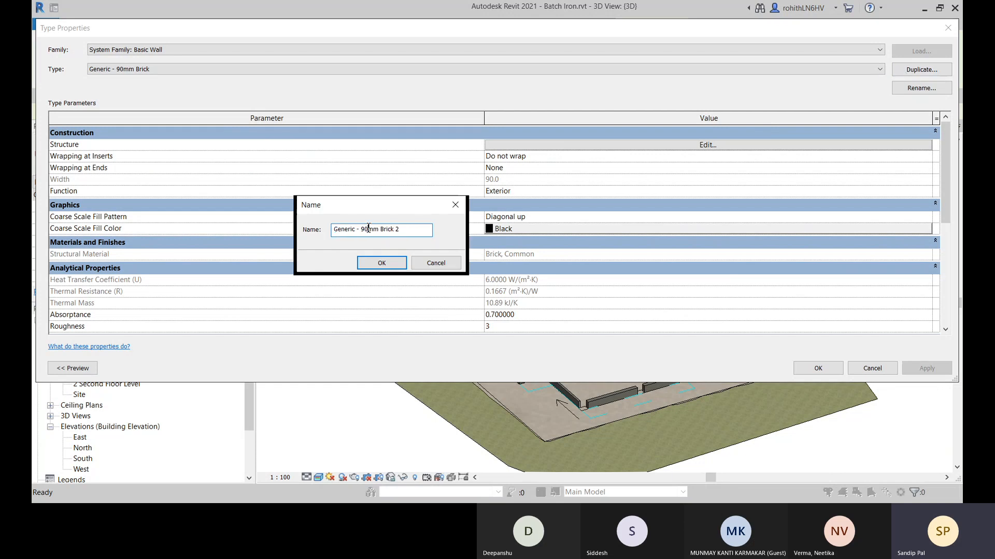
{"action": "type", "text": "250"}
{"action": "double_click", "coordinate": [401, 229]}
{"action": "left_click", "coordinate": [381, 263]}
Set the thickness of the common brick structure layer in the Generic - 450mm Brick type to 450 mm.
{"action": "left_click", "coordinate": [635, 147]}
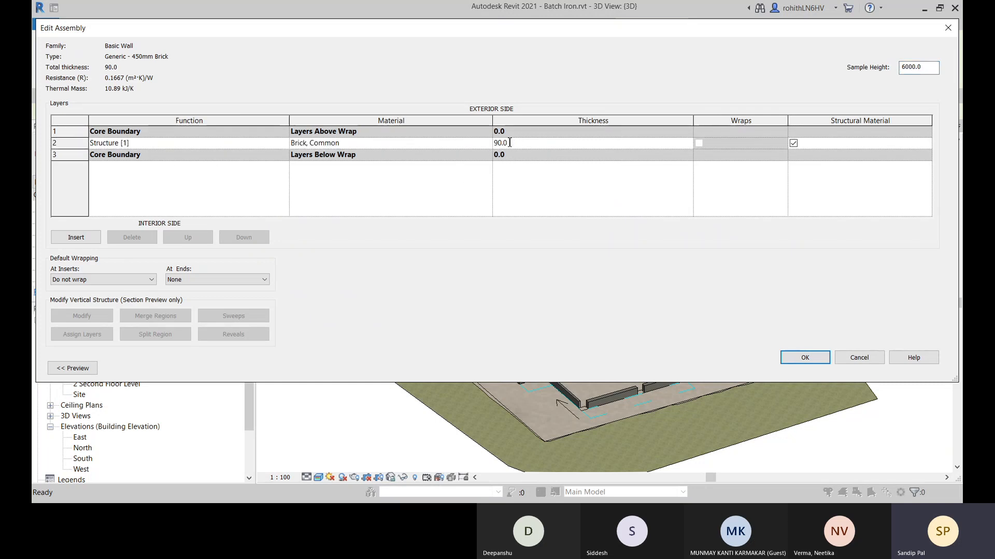
{"action": "double_click", "coordinate": [494, 143]}
{"action": "type", "text": "450"}
{"action": "key", "text": "Return"}
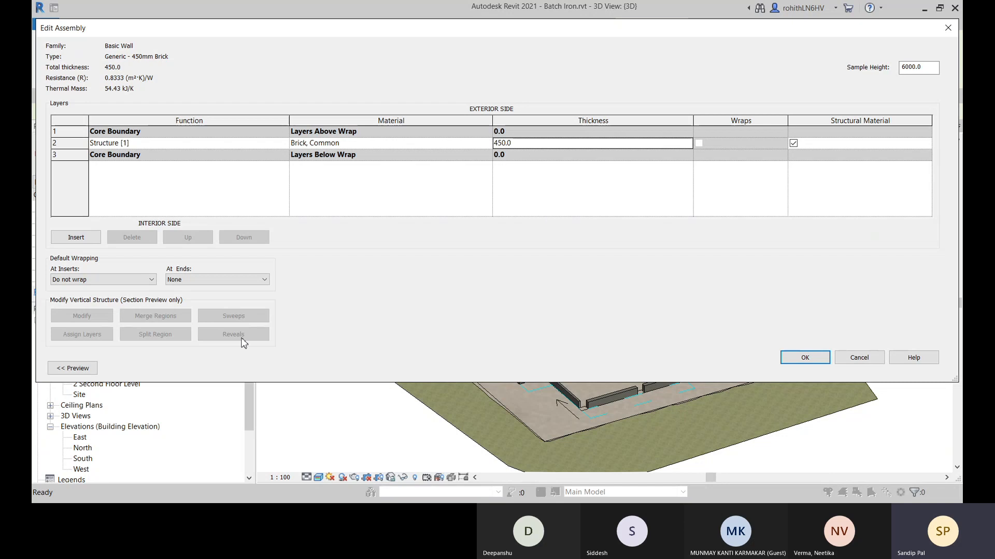
{"action": "left_click", "coordinate": [813, 357]}
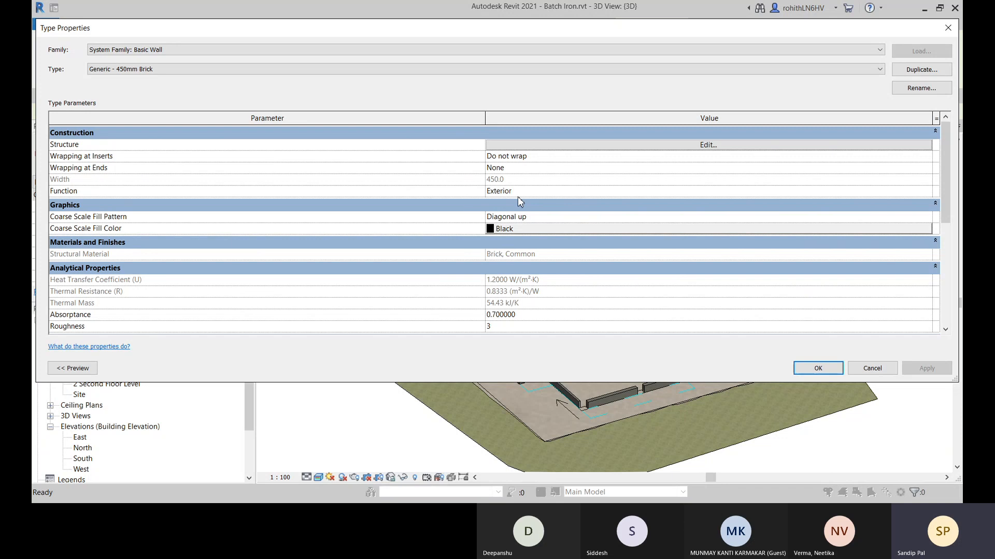
Set the function of the Generic - 450mm Brick type to Foundation and accept the type properties.
{"action": "left_click", "coordinate": [557, 192]}
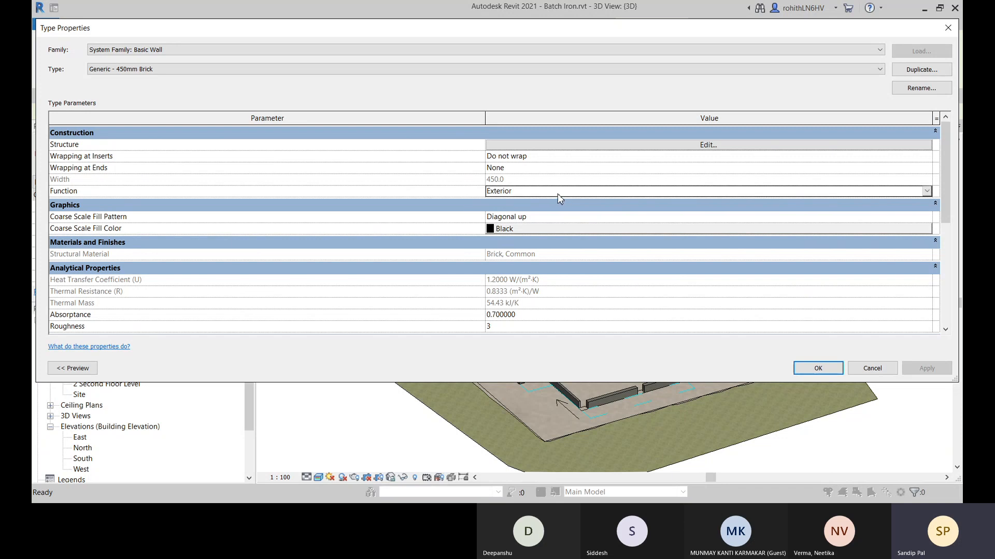
{"action": "left_click", "coordinate": [507, 223]}
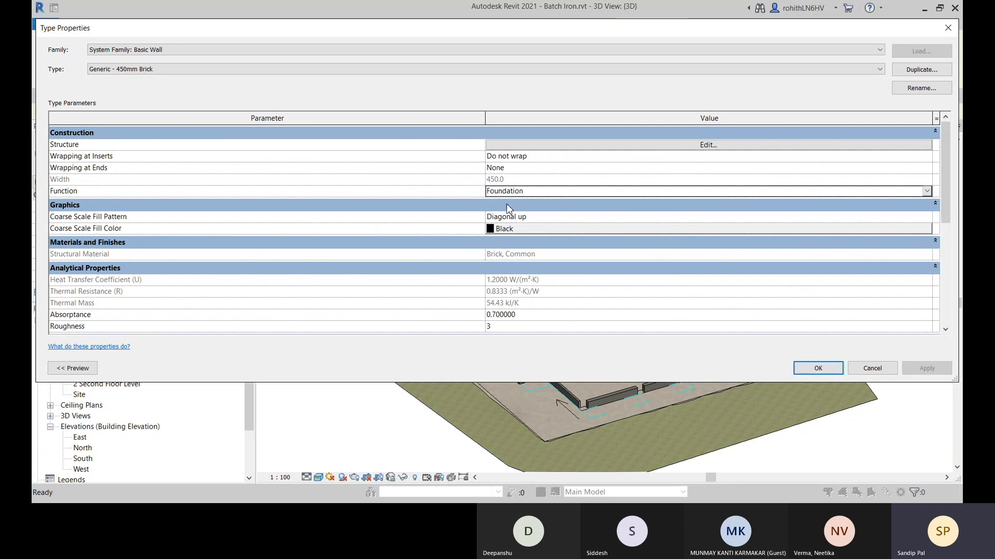
{"action": "left_click", "coordinate": [814, 367]}
Switch the new wall to the Foundation - 600mm type and check the function assigned in its type properties.
{"action": "left_click", "coordinate": [145, 155]}
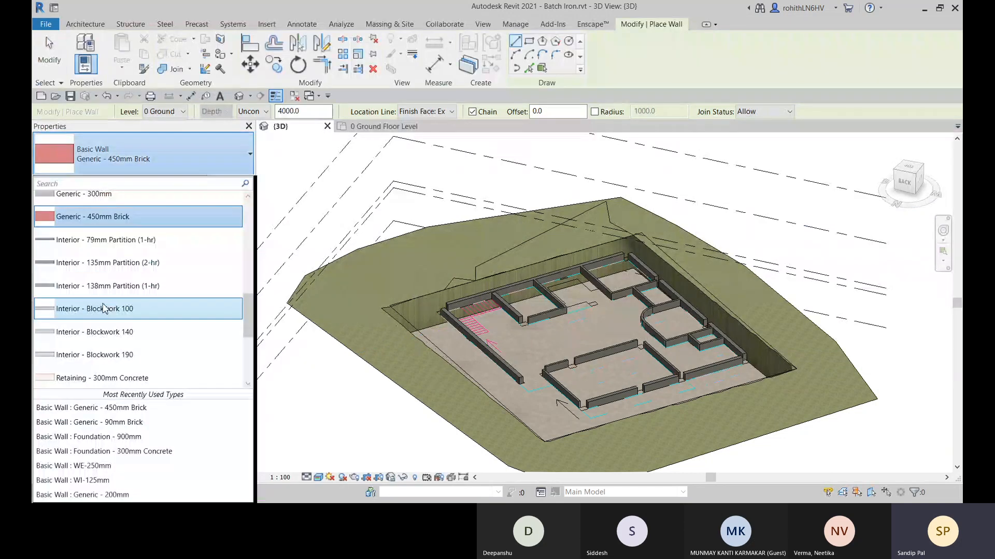
{"action": "scroll", "coordinate": [114, 373], "scroll_direction": "down", "scroll_amount": 3}
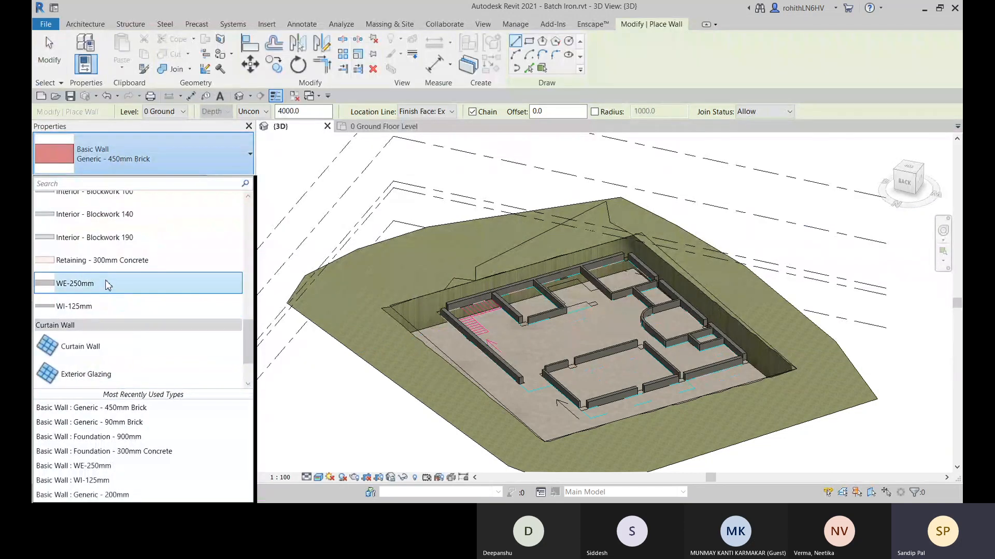
{"action": "scroll", "coordinate": [93, 269], "scroll_direction": "up", "scroll_amount": 3}
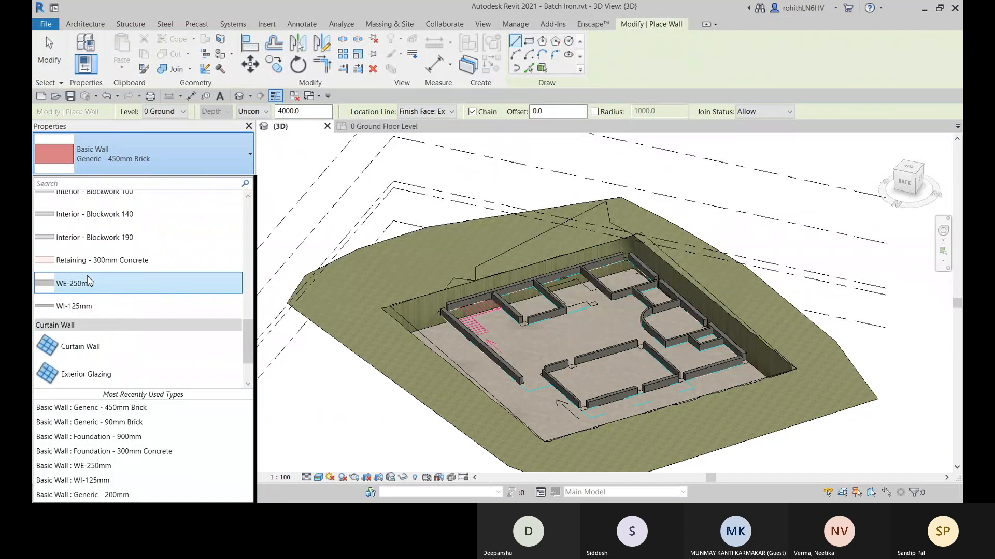
{"action": "scroll", "coordinate": [83, 259], "scroll_direction": "up", "scroll_amount": 4}
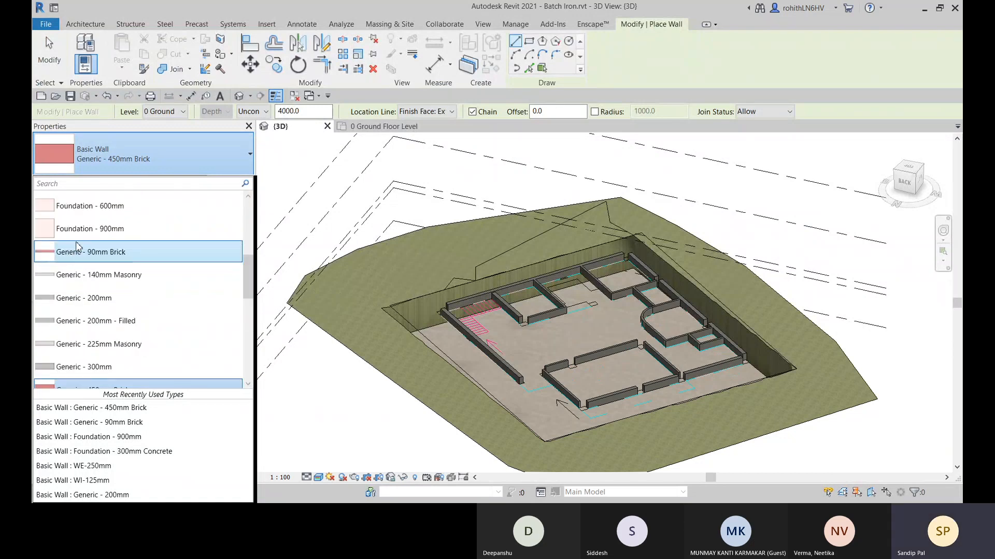
{"action": "left_click", "coordinate": [95, 214]}
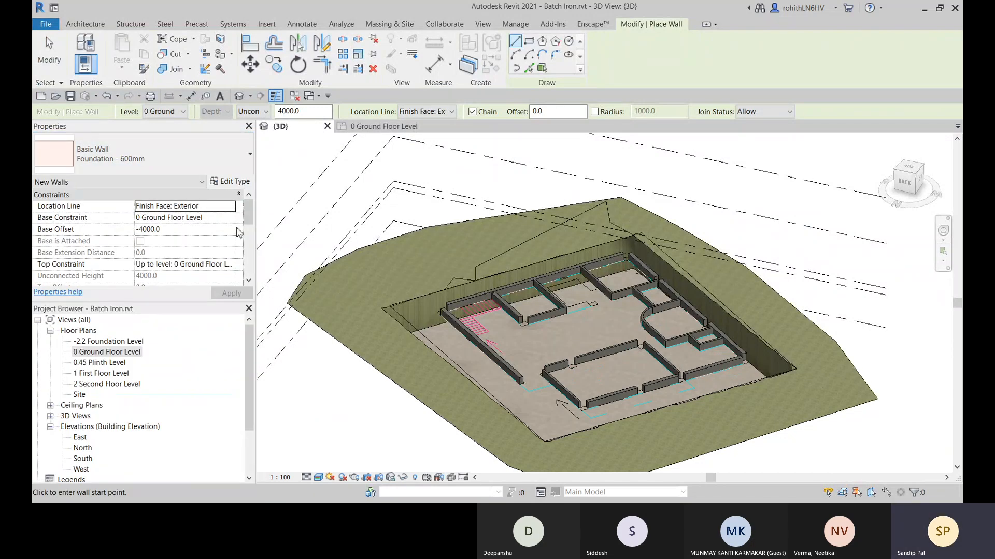
{"action": "left_click", "coordinate": [231, 182]}
{"action": "left_click", "coordinate": [534, 192]}
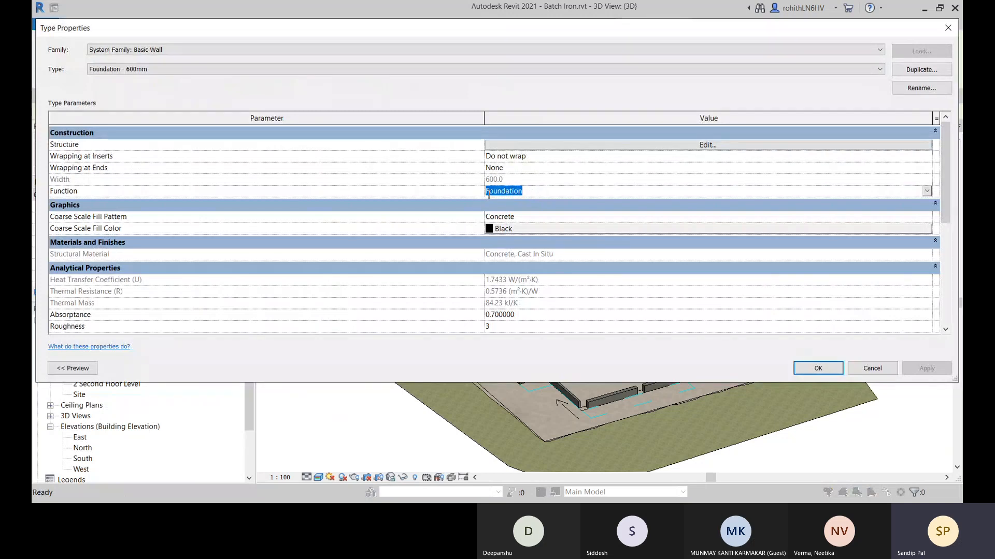
{"action": "left_click", "coordinate": [818, 368]}
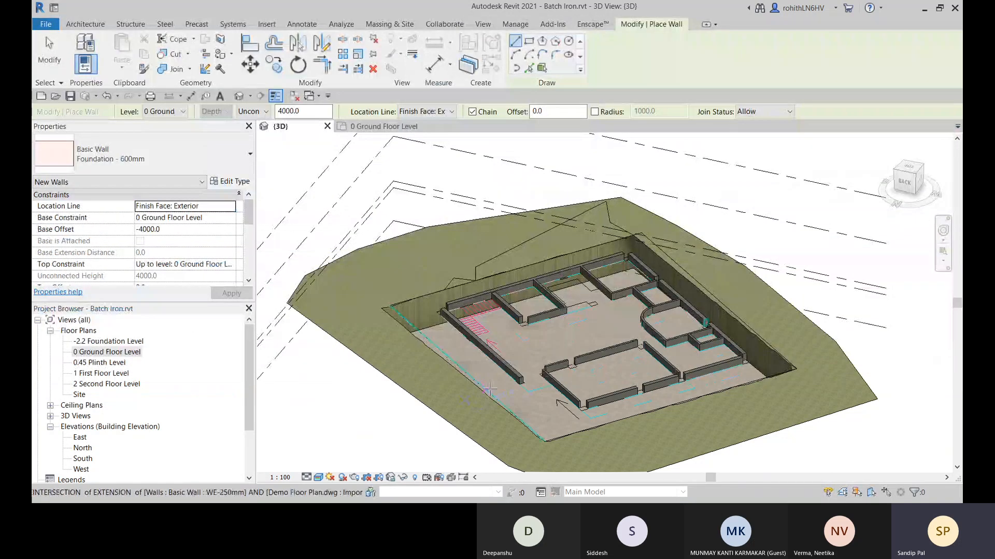
Leave wall placement in the 3D view and open the -2.2 Foundation Level floor plan.
{"action": "scroll", "coordinate": [332, 389], "scroll_direction": "up", "scroll_amount": 4}
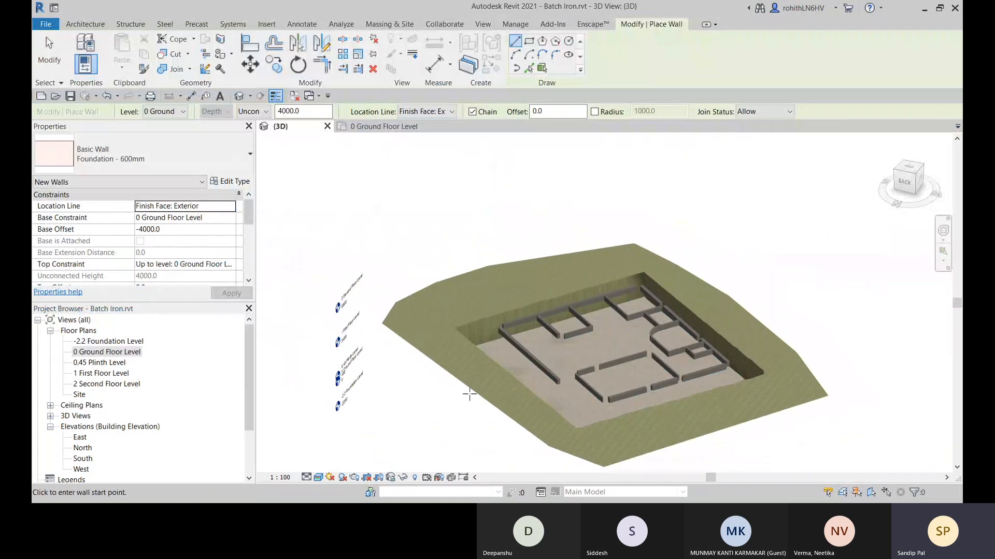
{"action": "middle_click_drag", "start_coordinate": [346, 398], "coordinate": [389, 375]}
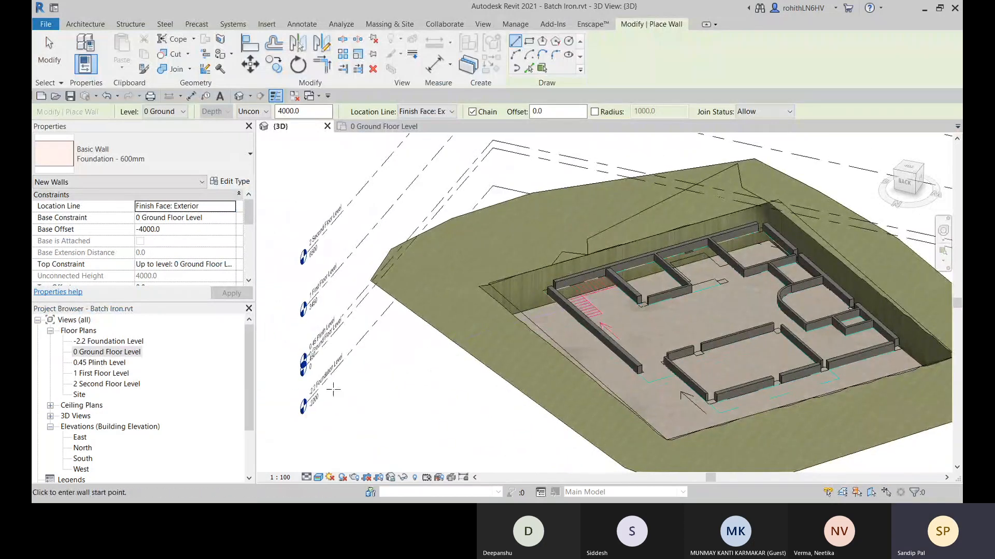
{"action": "middle_click_drag", "start_coordinate": [515, 319], "coordinate": [488, 301]}
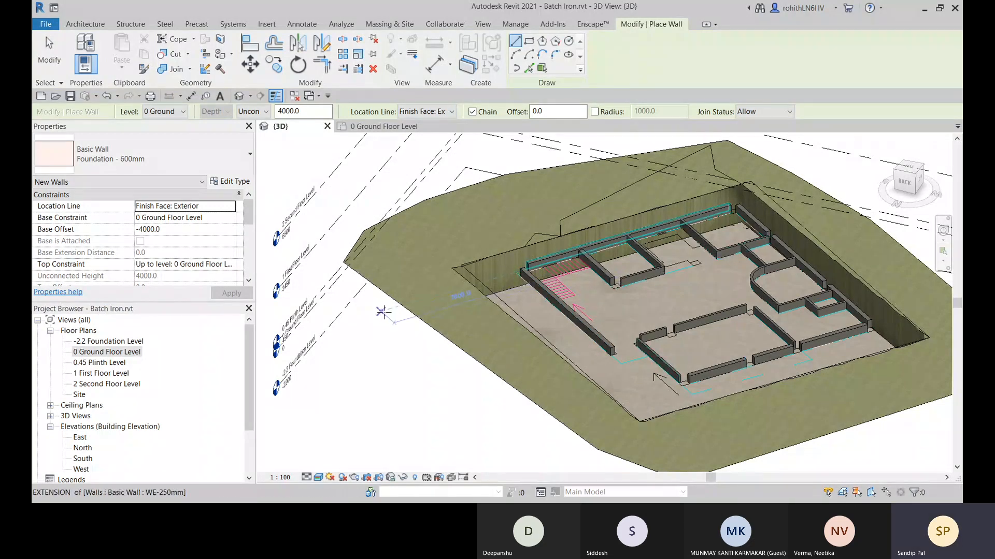
{"action": "key", "text": "Escape"}
{"action": "key", "text": "Escape"}
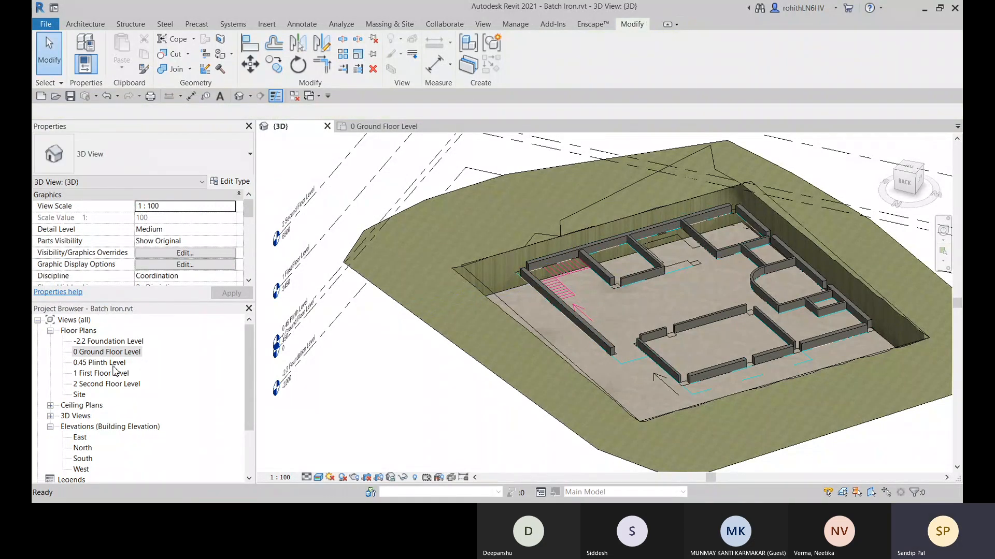
{"action": "double_click", "coordinate": [106, 342]}
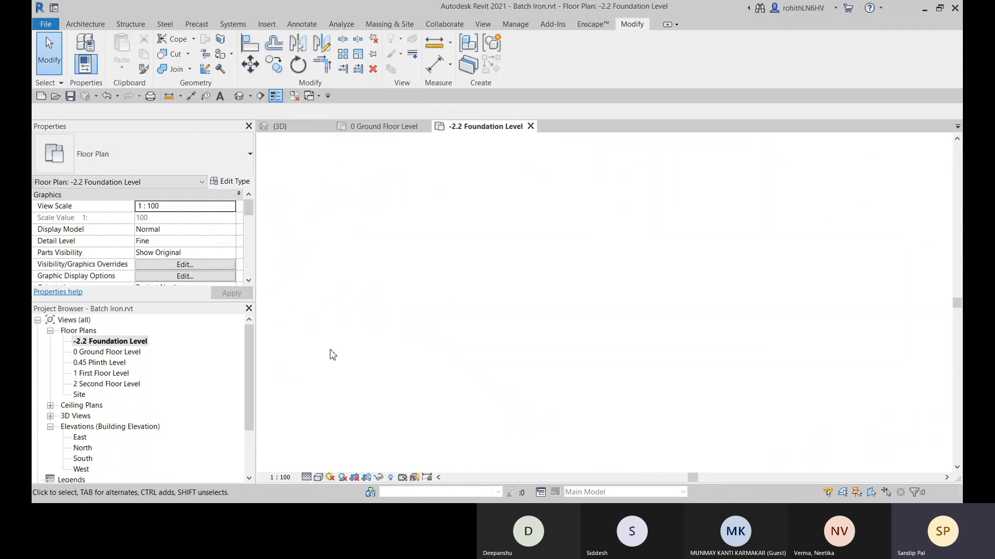
Examine the imported house layout on the foundation plan, closing in on the corner column by the bedroom and W.C.
{"action": "middle_click", "coordinate": [522, 449]}
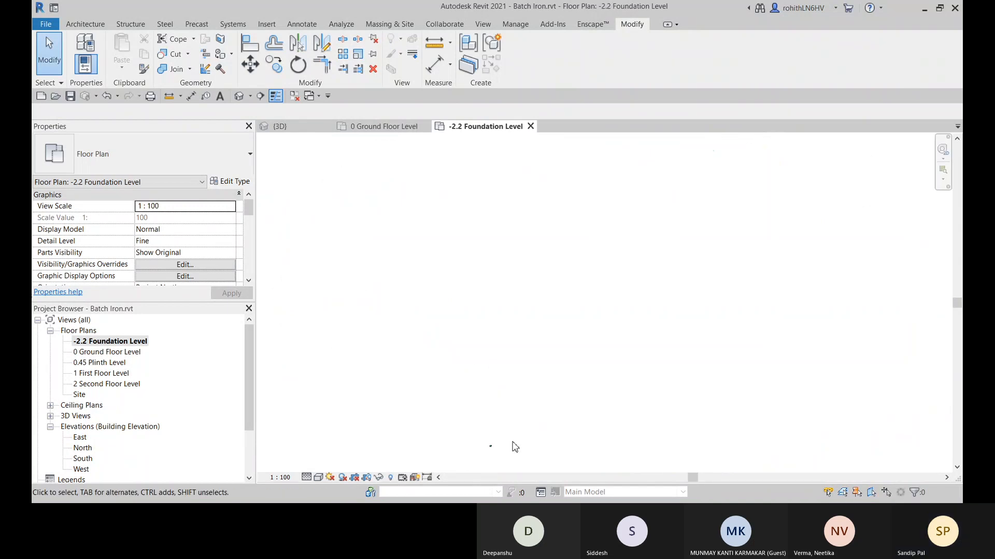
{"action": "middle_click", "coordinate": [522, 450]}
{"action": "middle_click_drag", "start_coordinate": [521, 451], "coordinate": [558, 373]}
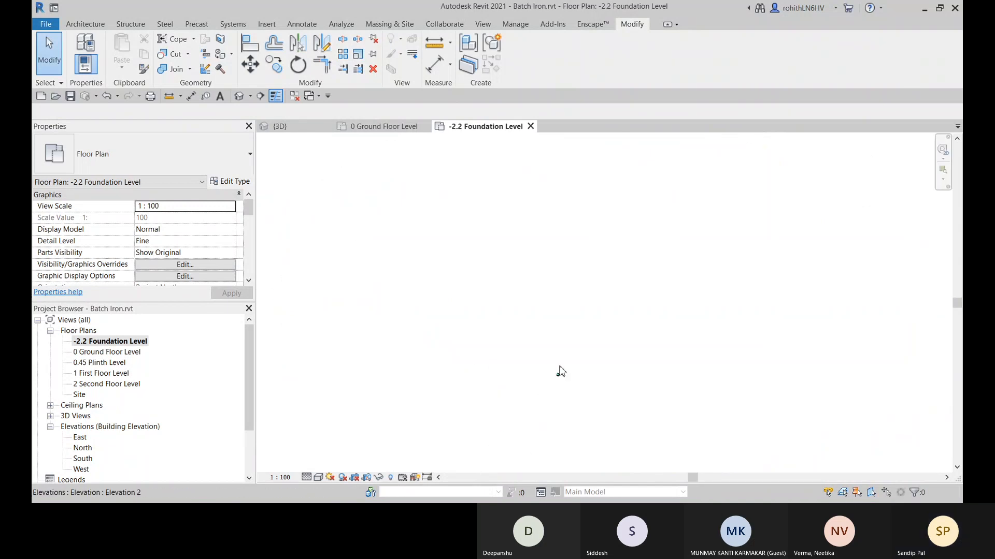
{"action": "scroll", "coordinate": [559, 373], "scroll_direction": "up", "scroll_amount": 8}
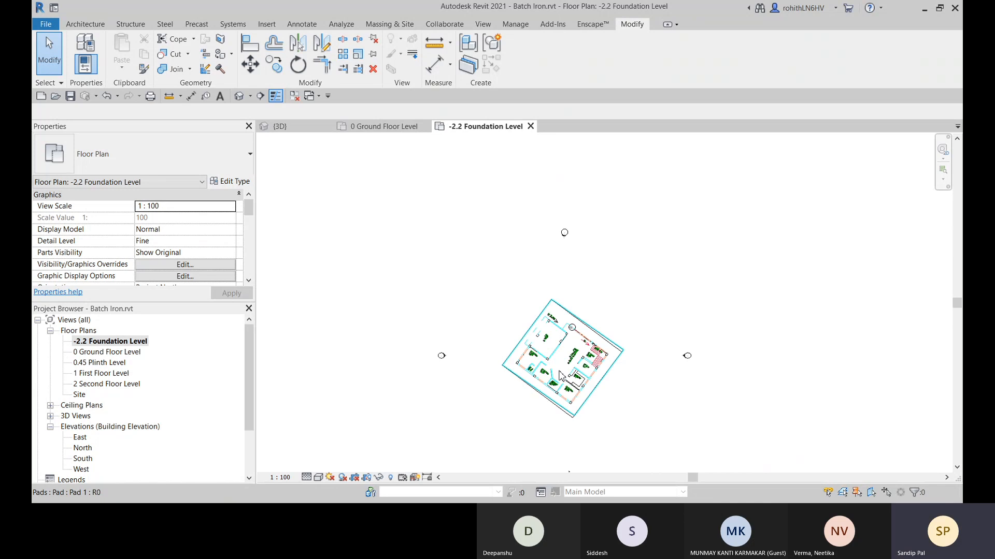
{"action": "middle_click_drag", "start_coordinate": [562, 349], "coordinate": [563, 344]}
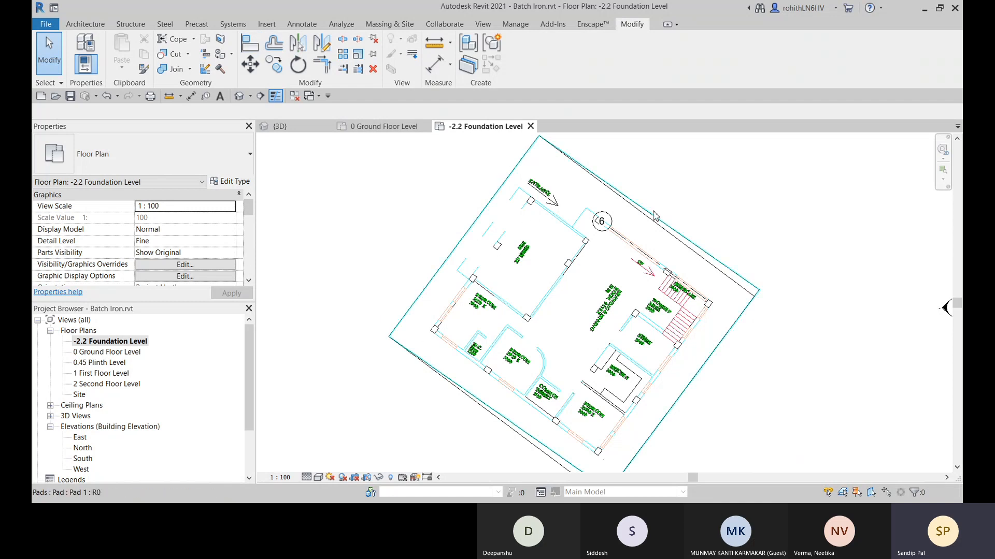
{"action": "middle_click_drag", "start_coordinate": [779, 254], "coordinate": [786, 247]}
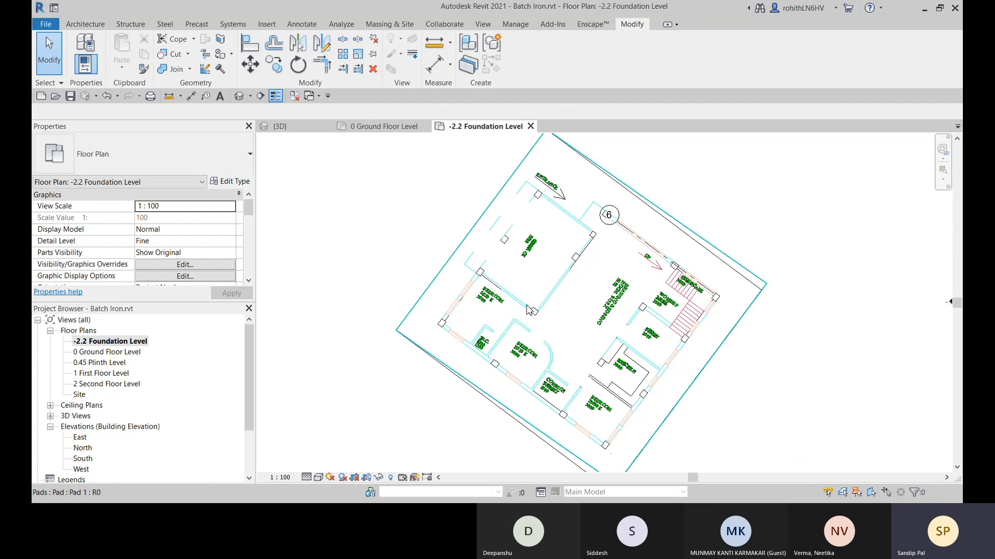
{"action": "middle_click_drag", "start_coordinate": [526, 305], "coordinate": [531, 294]}
{"action": "scroll", "coordinate": [420, 338], "scroll_direction": "up", "scroll_amount": 3}
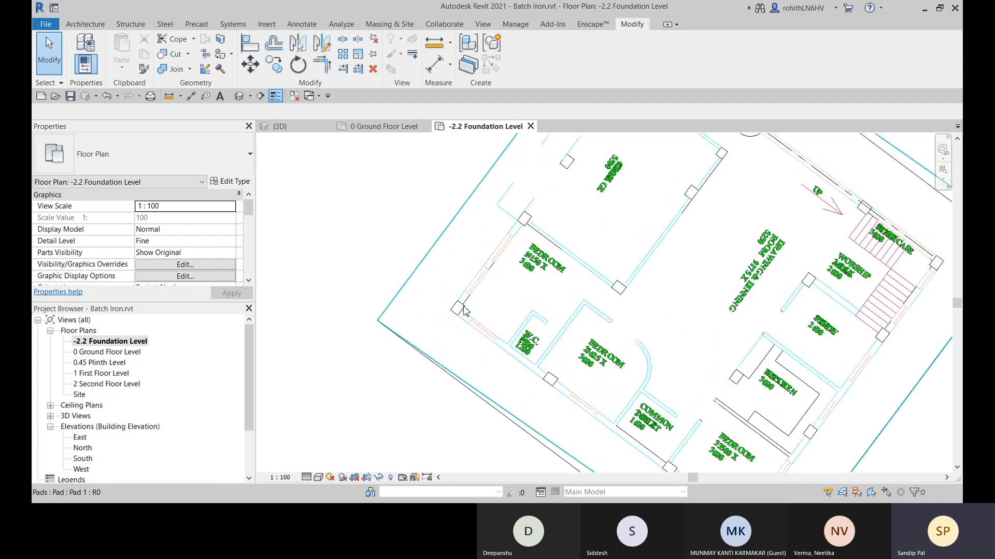
{"action": "scroll", "coordinate": [465, 312], "scroll_direction": "up", "scroll_amount": 2}
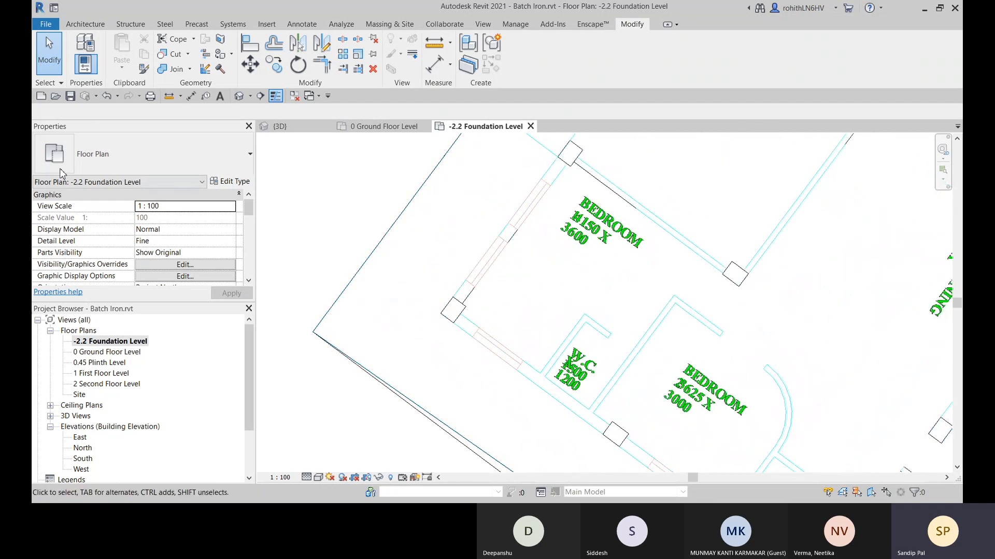
Start a new wall on the foundation plan using the stacked wall type Exterior - Brick Over Block w Metal Stud.
{"action": "left_click", "coordinate": [84, 24]}
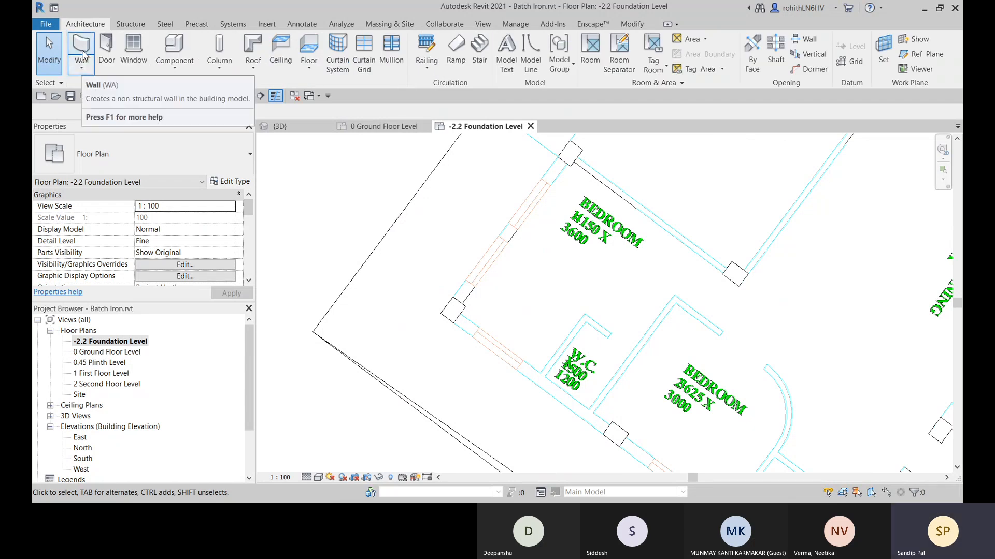
{"action": "left_click", "coordinate": [81, 72]}
{"action": "left_click", "coordinate": [248, 154]}
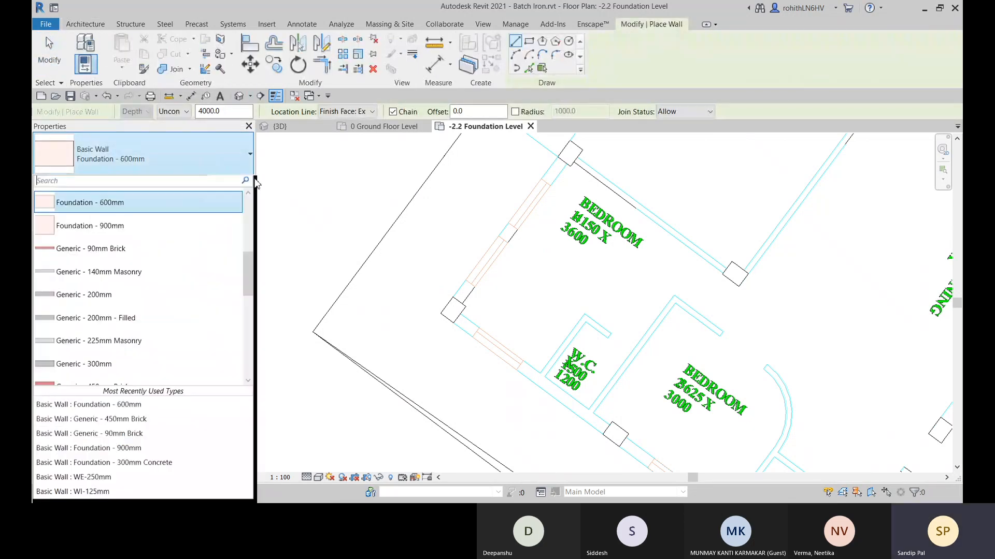
{"action": "scroll", "coordinate": [123, 355], "scroll_direction": "down", "scroll_amount": 3}
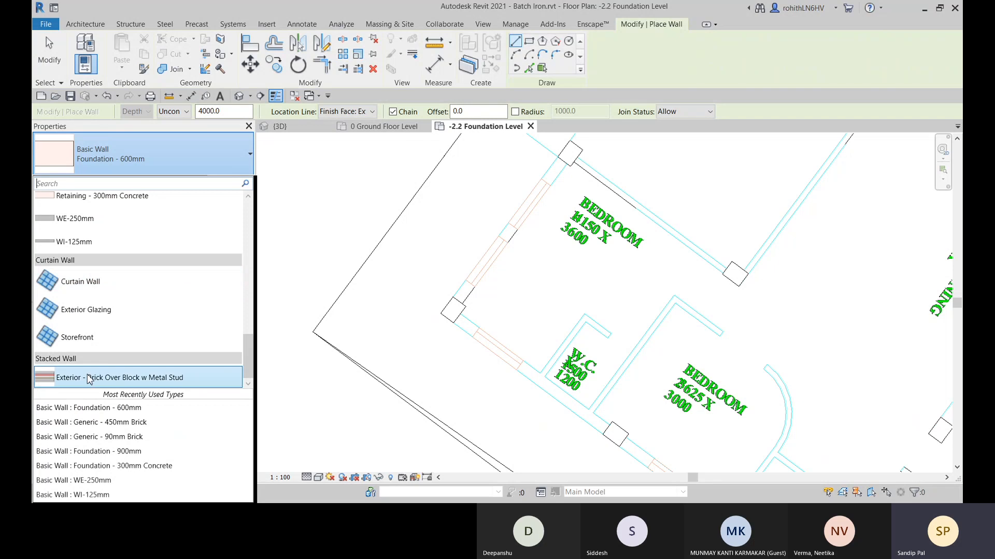
{"action": "left_click", "coordinate": [90, 379]}
Open the structure of the Exterior - Brick Over Block w Metal Stud stacked wall type and show its section preview.
{"action": "left_click", "coordinate": [230, 185]}
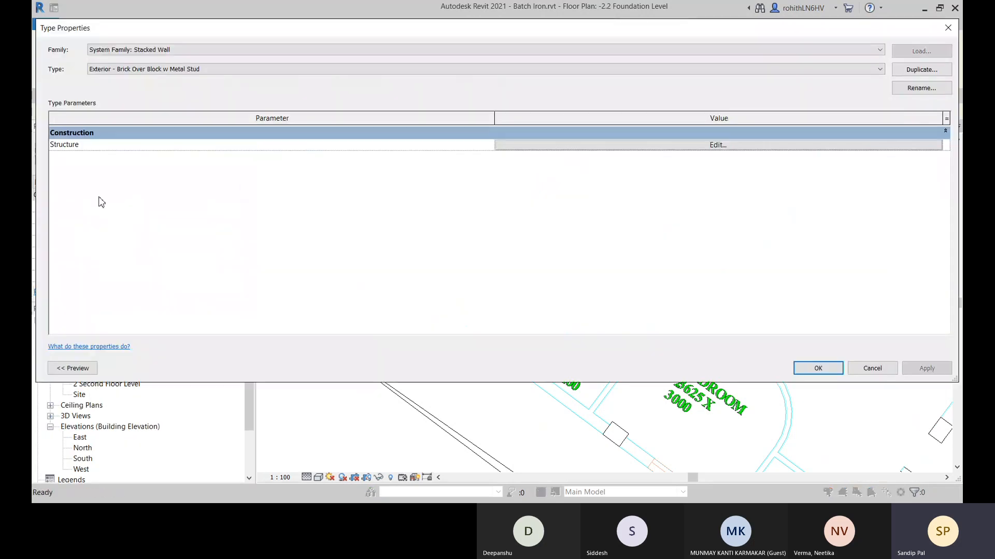
{"action": "left_click", "coordinate": [921, 69]}
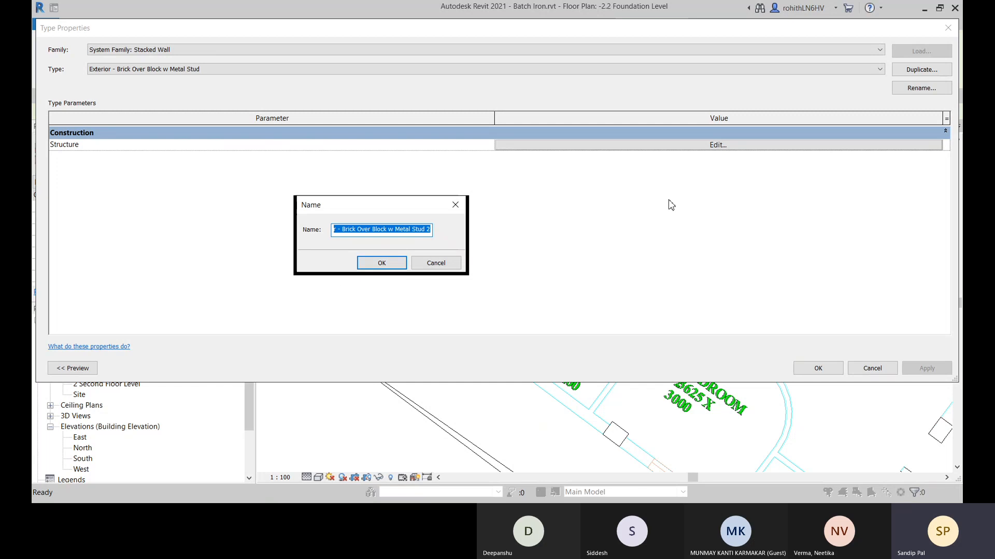
{"action": "left_click", "coordinate": [455, 206]}
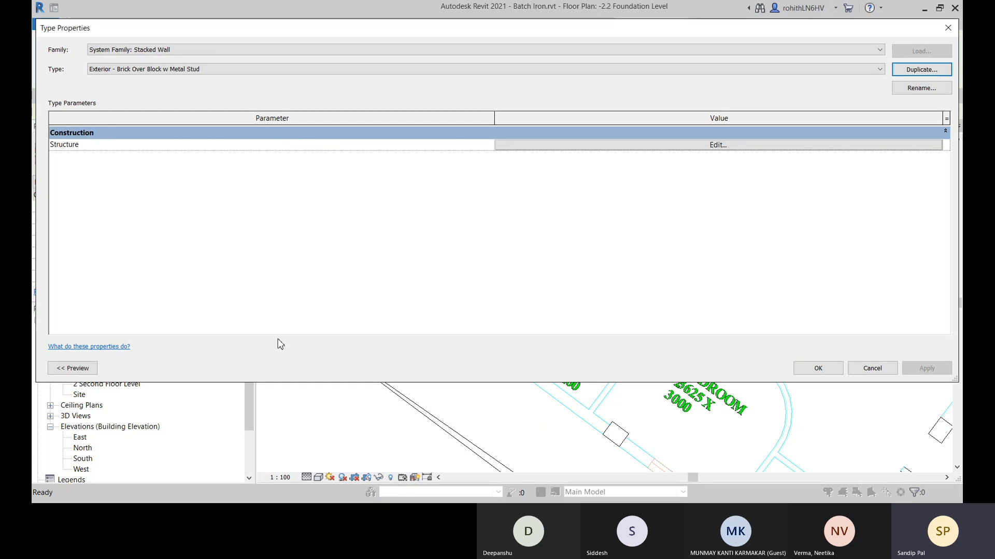
{"action": "left_click", "coordinate": [673, 150]}
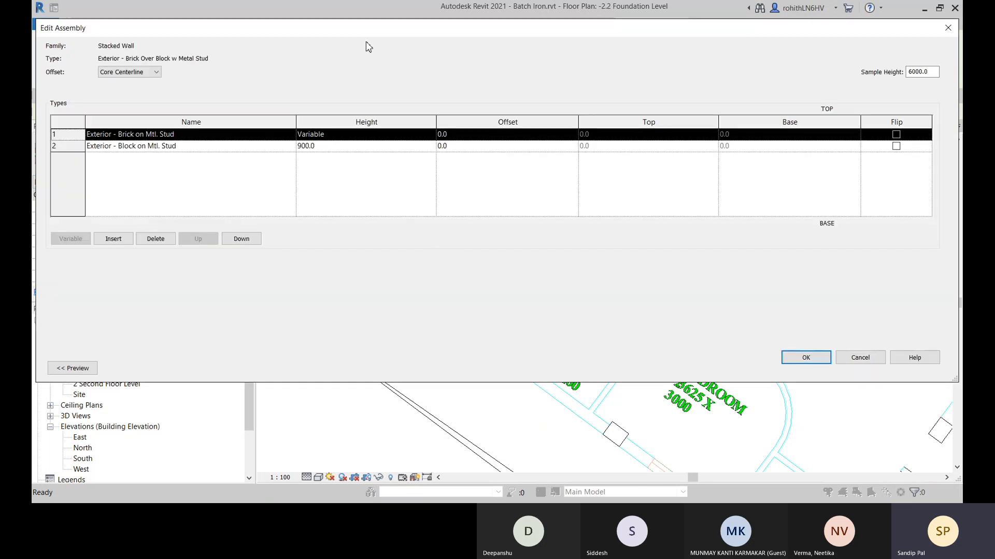
{"action": "left_click_drag", "start_coordinate": [362, 32], "coordinate": [479, 32]}
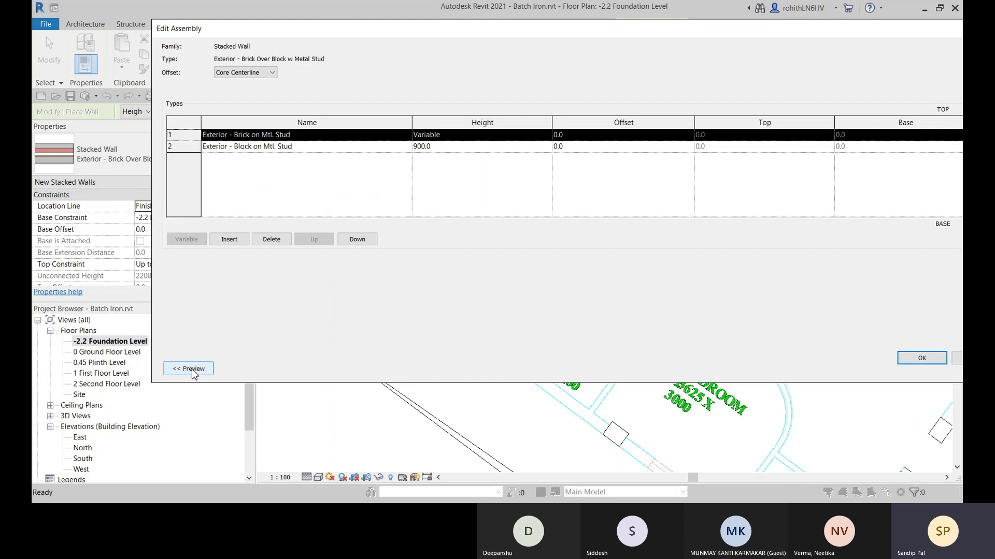
{"action": "left_click", "coordinate": [195, 370]}
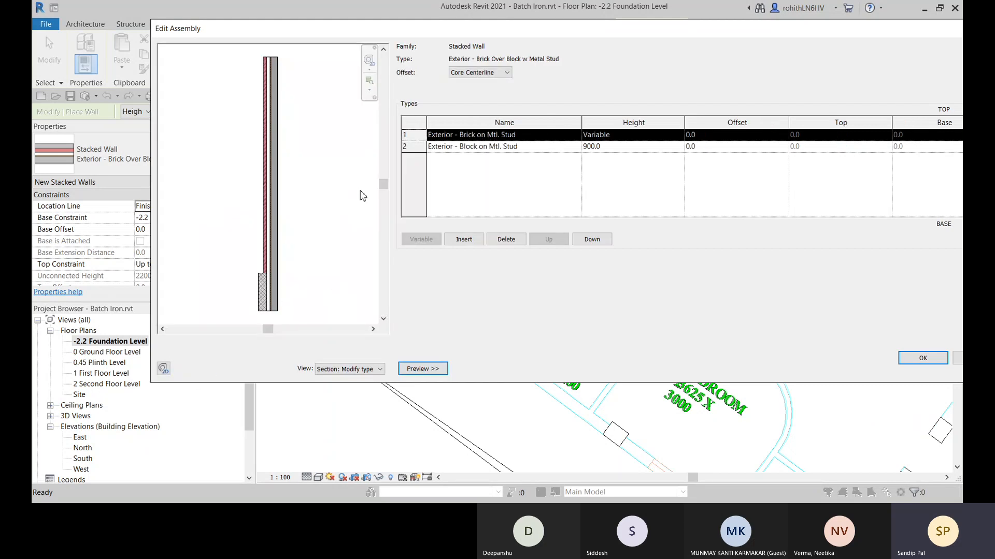
Examine the lower and upper sub-walls of the stacked wall in the section preview and leave its assembly unchanged.
{"action": "left_click", "coordinate": [417, 148]}
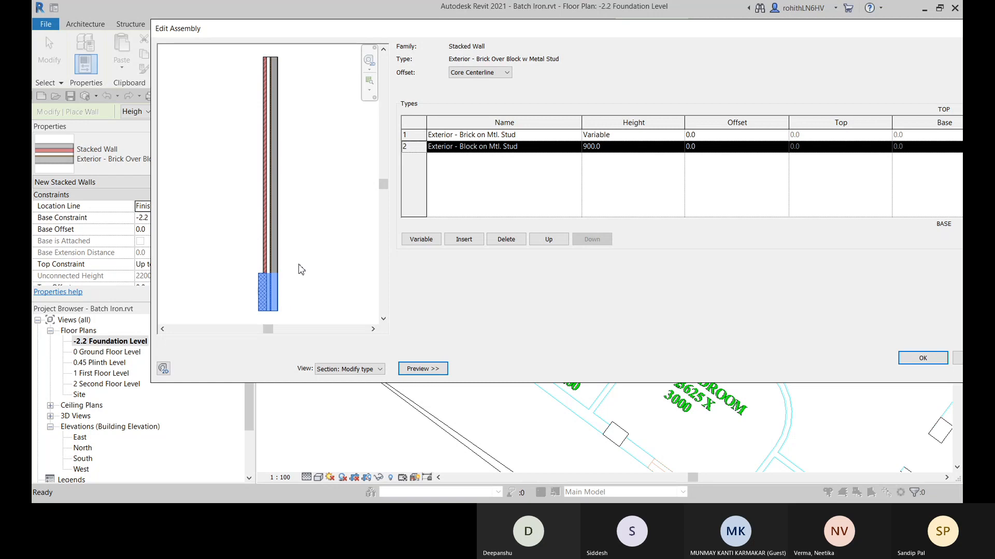
{"action": "left_click", "coordinate": [415, 134]}
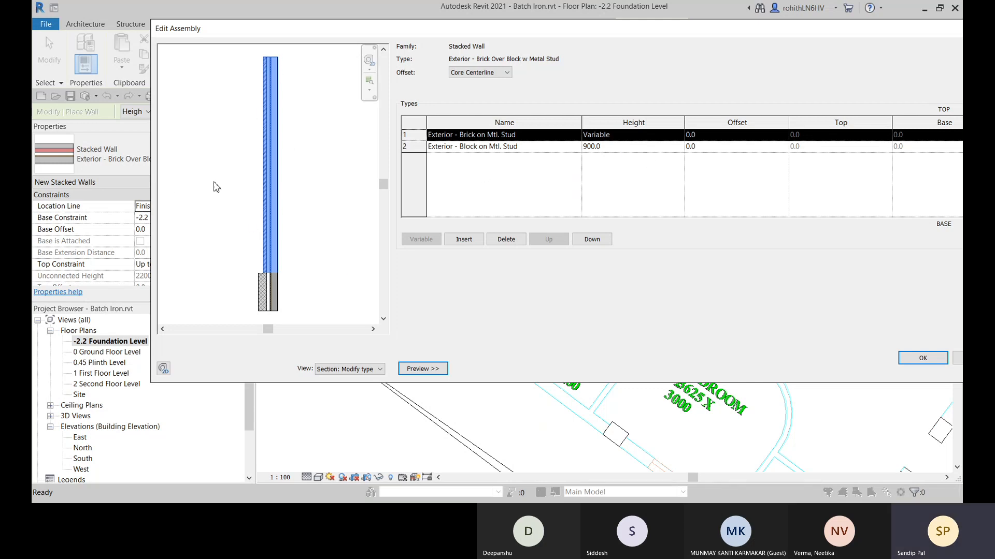
{"action": "left_click_drag", "start_coordinate": [399, 34], "coordinate": [380, 34]}
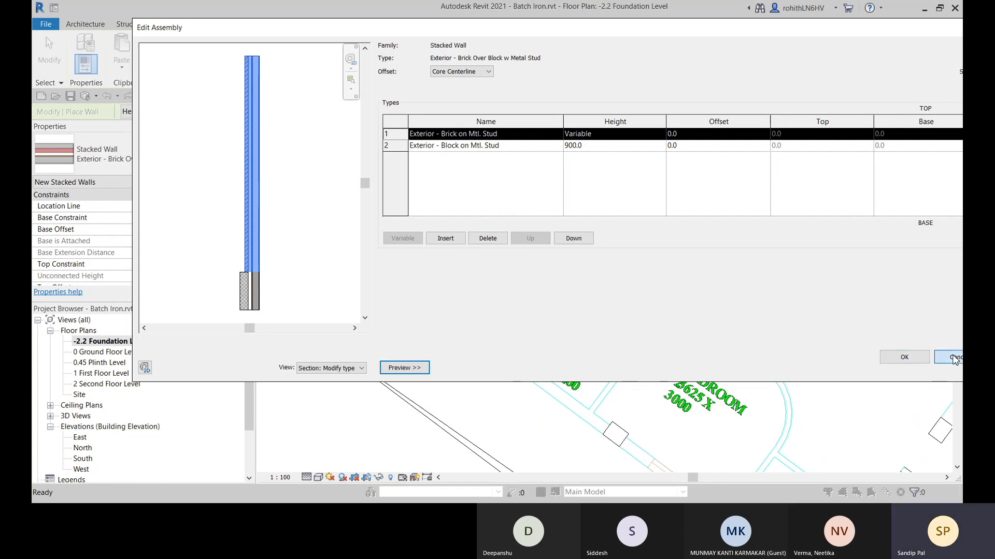
{"action": "left_click", "coordinate": [949, 357]}
Duplicate the stacked wall type under the name Ext Foundation Wall.
{"action": "left_click", "coordinate": [912, 70]}
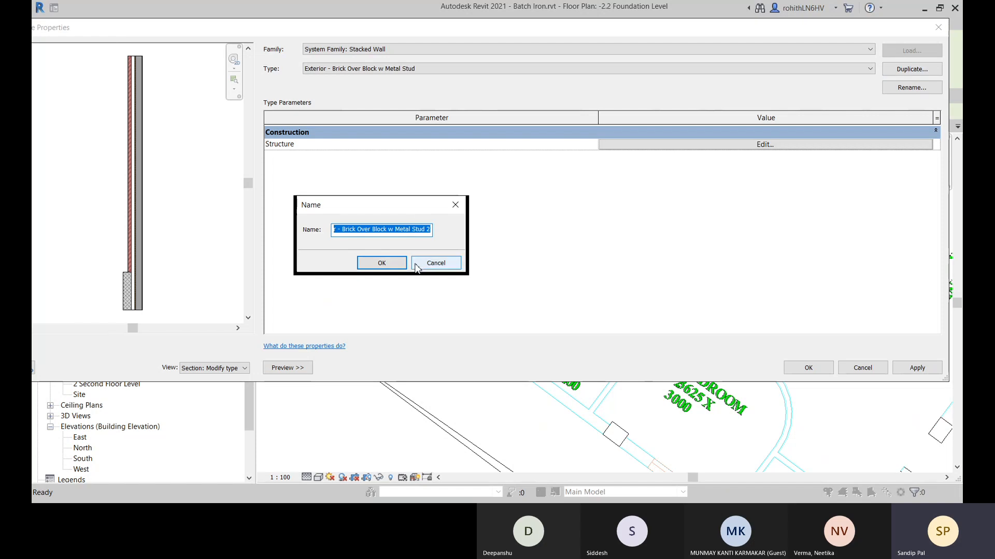
{"action": "type", "text": "Ext"}
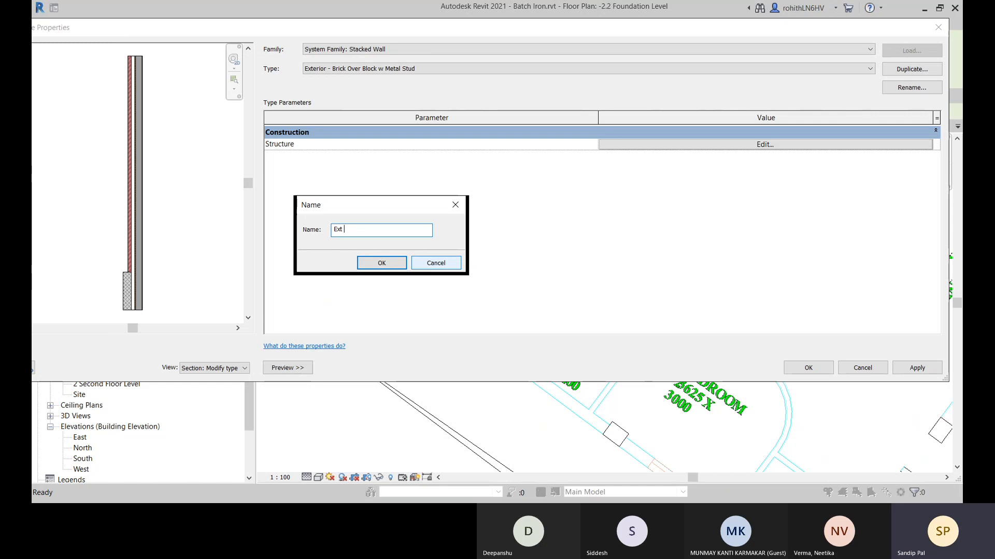
{"action": "type", "text": " Foundation"}
{"action": "type", "text": "Wa"}
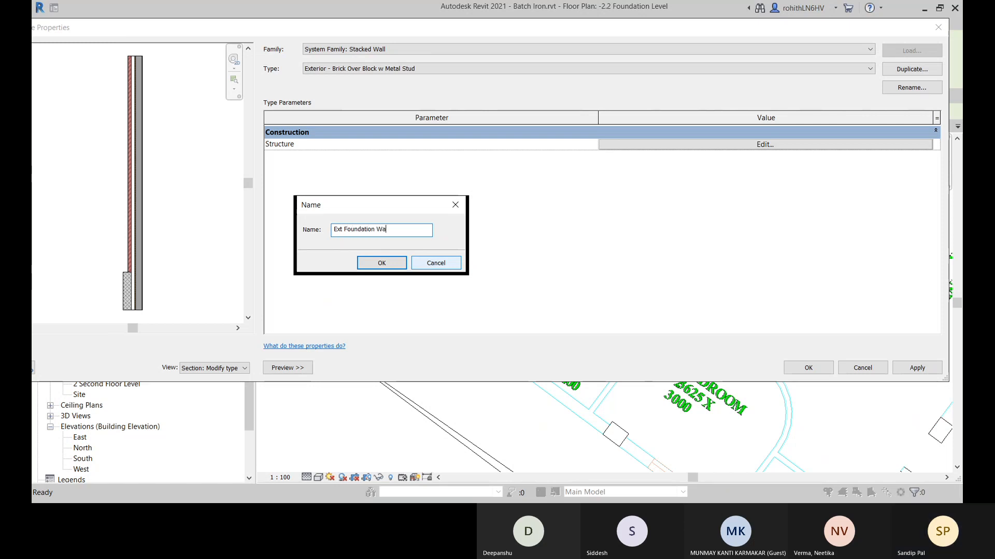
{"action": "type", "text": "ll"}
{"action": "left_click", "coordinate": [383, 264]}
In the Ext Foundation Wall structure, set the upper sub-wall to Generic - 450mm Brick and the lower one to Foundation - 600mm.
{"action": "left_click", "coordinate": [705, 146]}
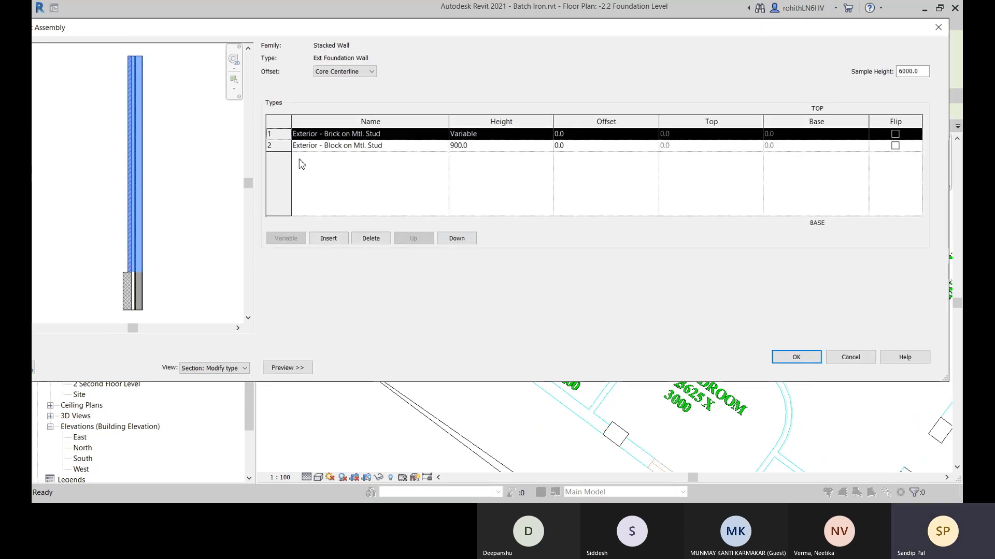
{"action": "left_click", "coordinate": [436, 138]}
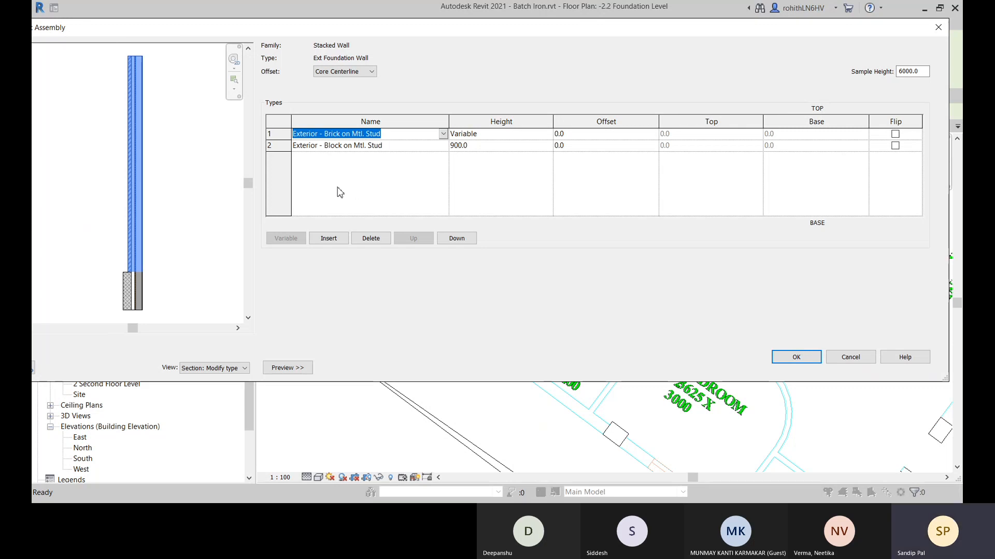
{"action": "scroll", "coordinate": [309, 174], "scroll_direction": "down", "scroll_amount": 2}
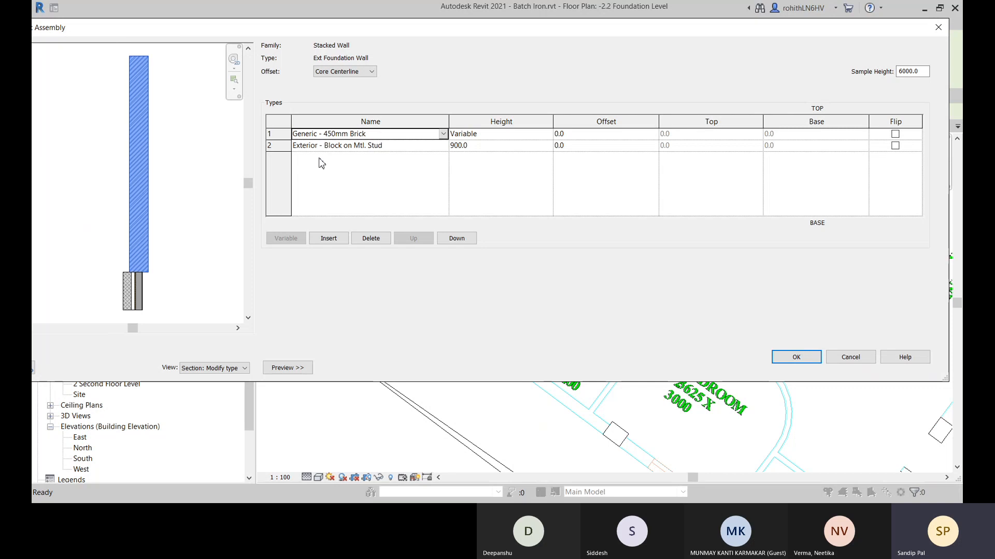
{"action": "left_click", "coordinate": [278, 147]}
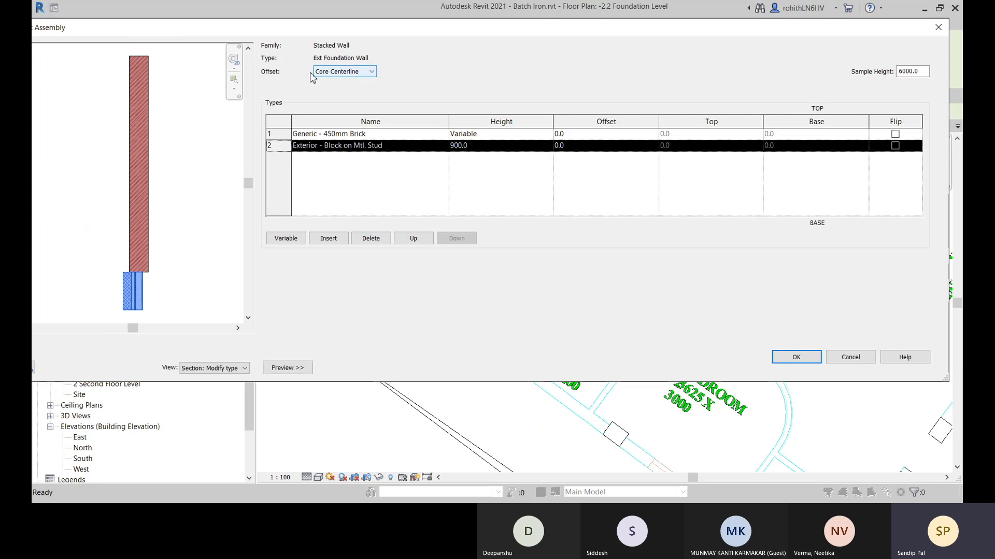
{"action": "left_click", "coordinate": [443, 147]}
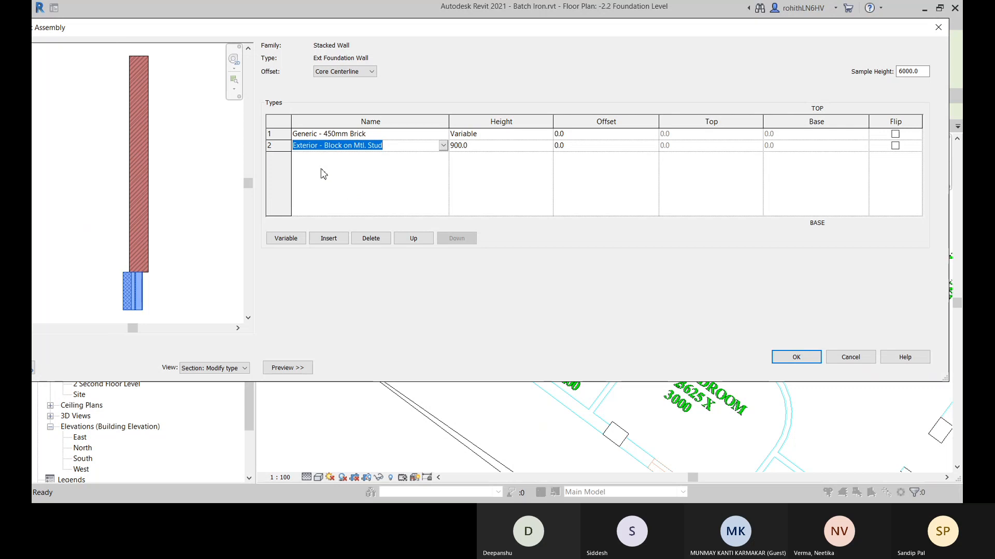
{"action": "left_click", "coordinate": [333, 165]}
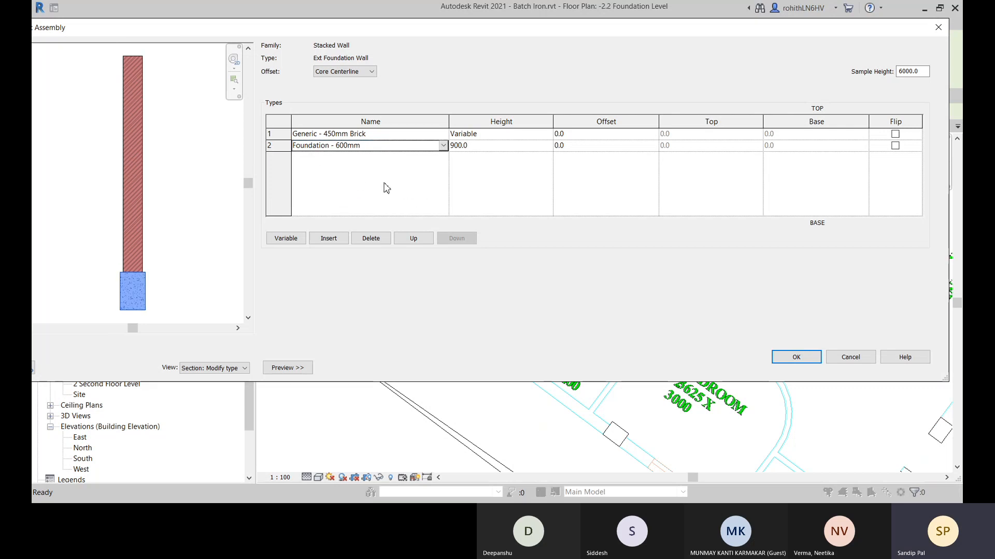
Add a third sub-wall at the base of the stack and assign it the Foundation - 900mm type.
{"action": "left_click", "coordinate": [325, 243]}
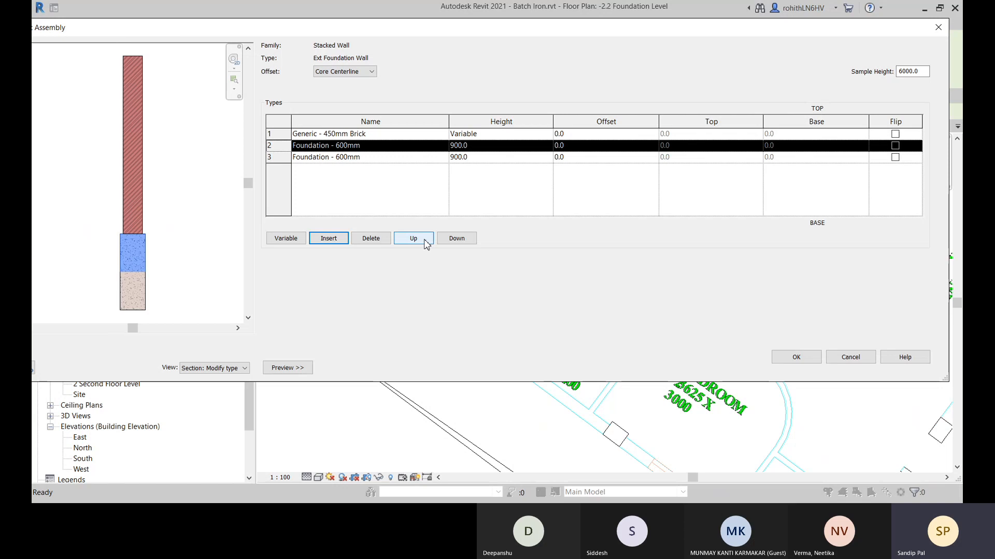
{"action": "left_click", "coordinate": [458, 240]}
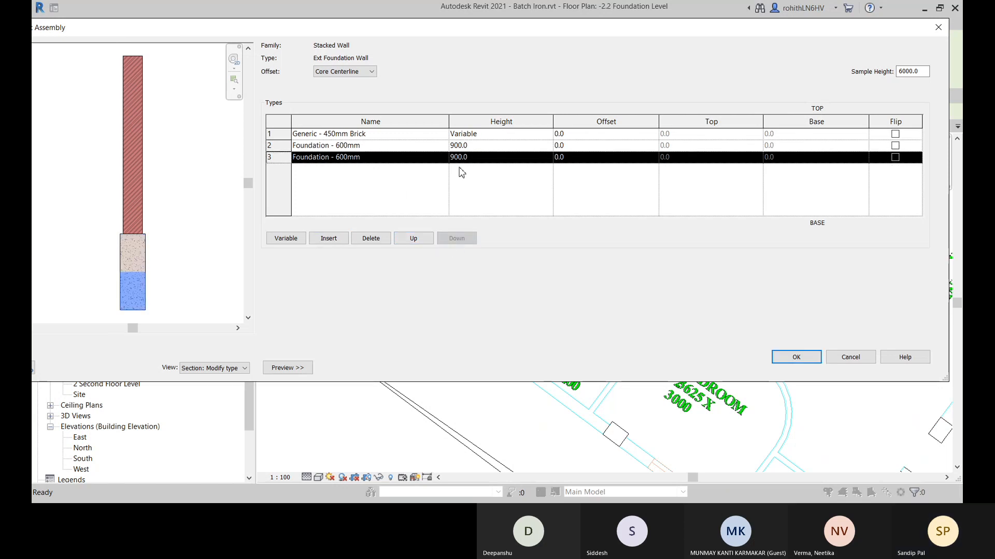
{"action": "left_click", "coordinate": [445, 160]}
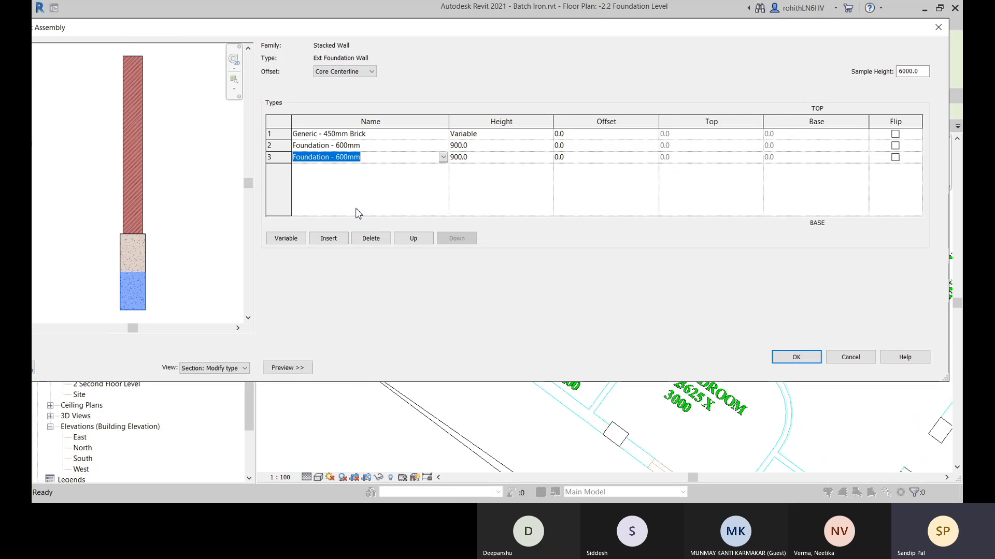
{"action": "key", "text": "Down"}
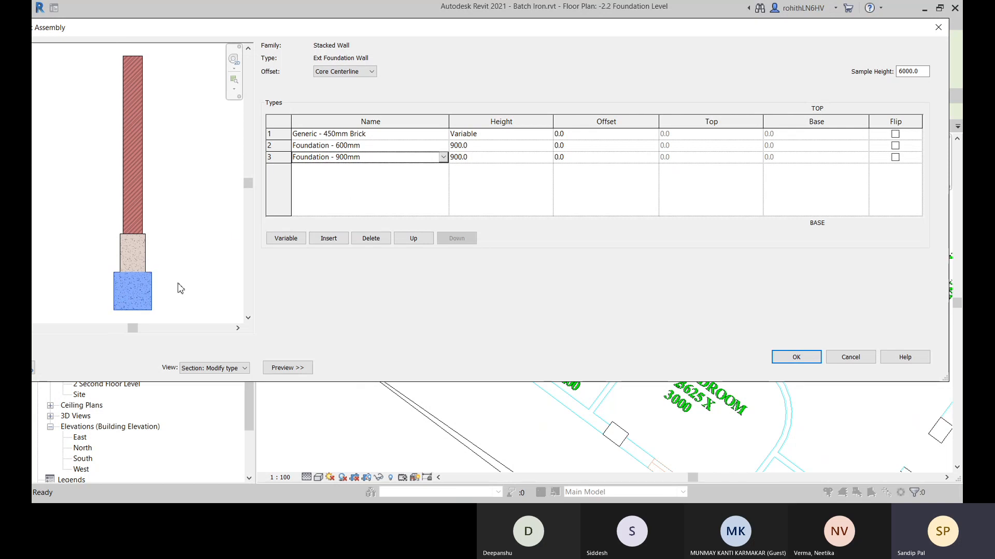
Set the sub-wall heights to 450 for Foundation - 600mm and 600 for Foundation - 900mm.
{"action": "left_click", "coordinate": [473, 158]}
{"action": "left_click", "coordinate": [470, 147]}
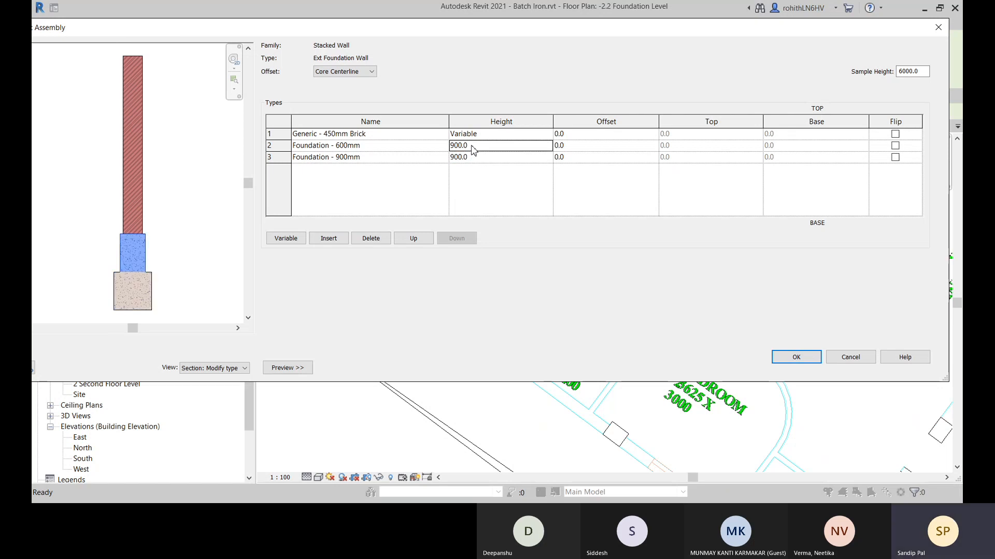
{"action": "left_click_drag", "start_coordinate": [470, 146], "coordinate": [450, 146]}
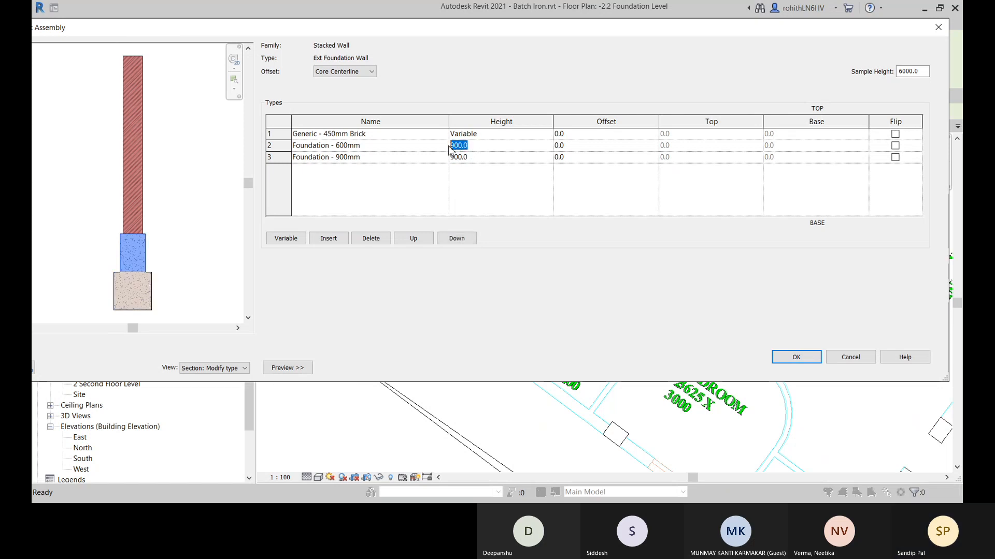
{"action": "type", "text": "450"}
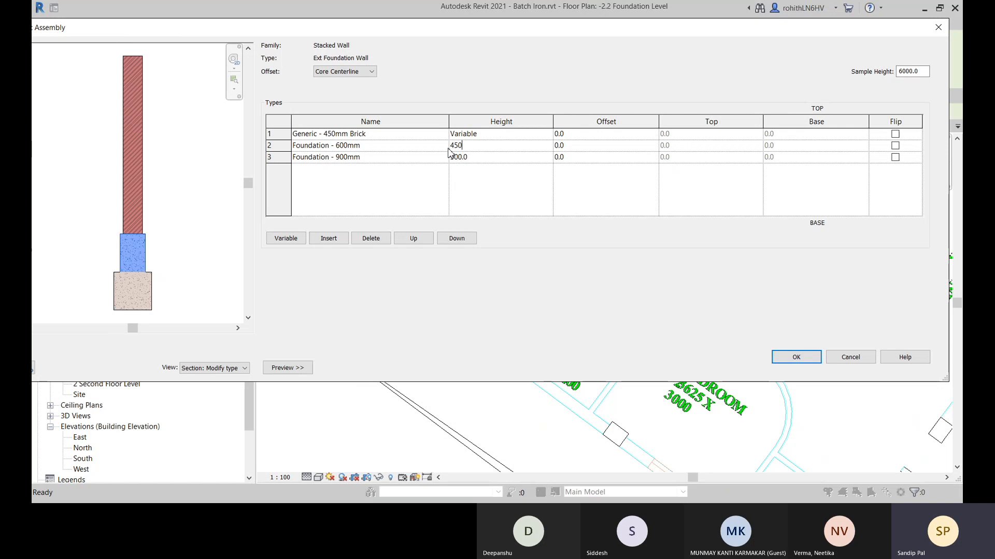
{"action": "left_click", "coordinate": [473, 158]}
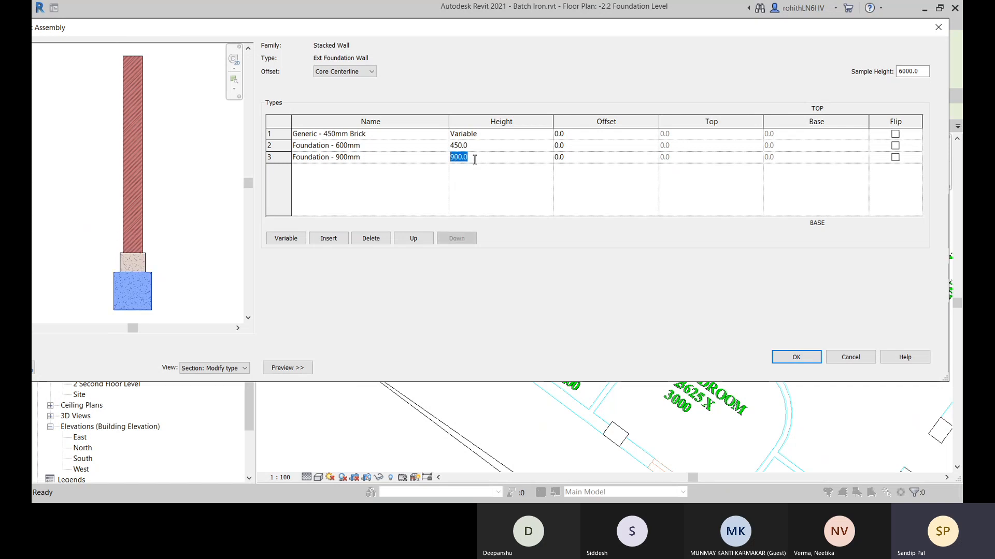
{"action": "type", "text": "600"}
{"action": "left_click", "coordinate": [560, 159]}
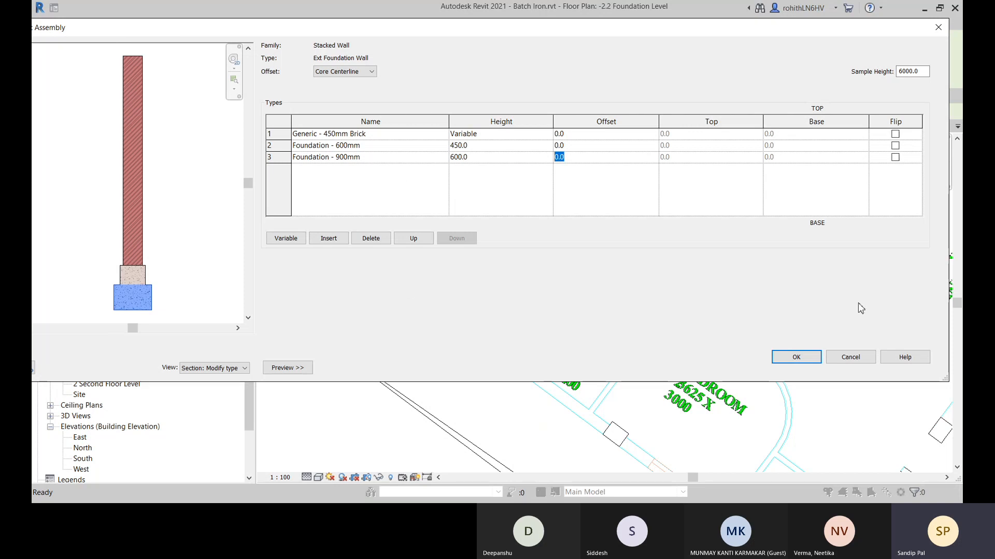
{"action": "left_click", "coordinate": [499, 178]}
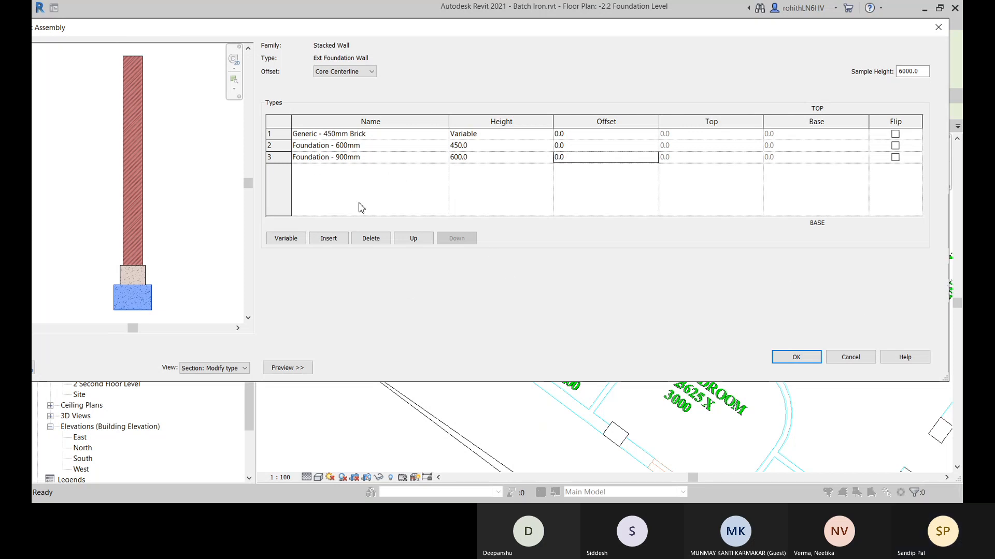
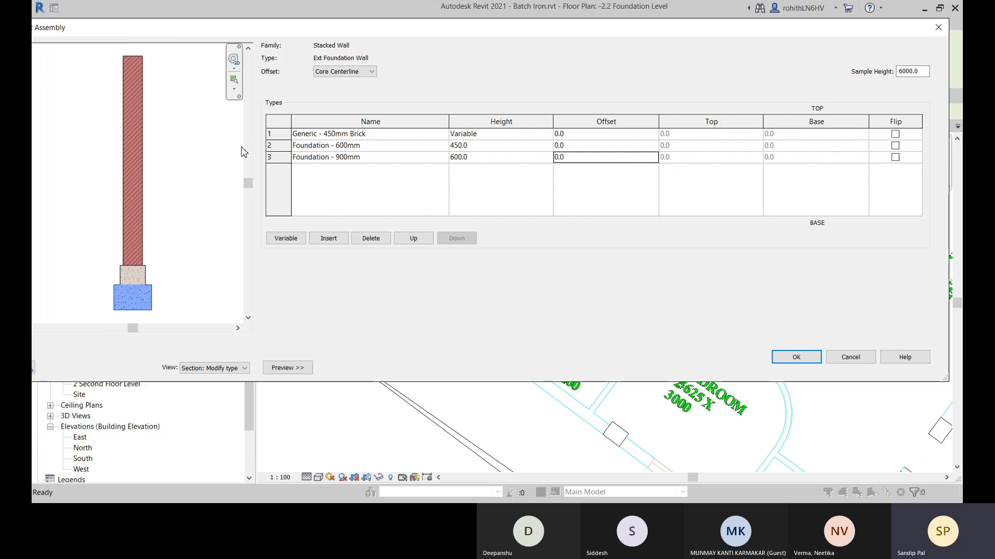
Keep the stack aligned on Core Centerline and try an offset of 50 for the Foundation - 900mm sub-wall.
{"action": "left_click", "coordinate": [342, 75]}
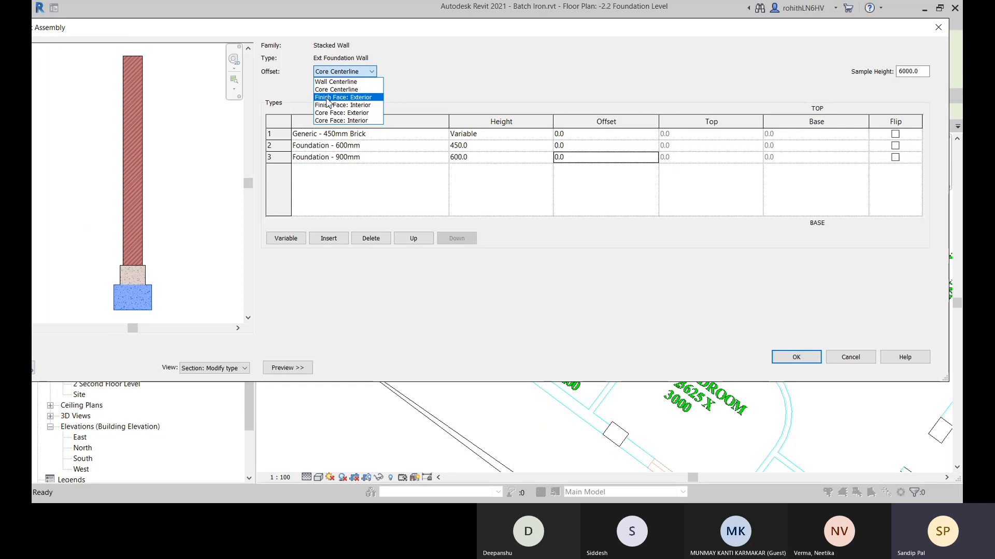
{"action": "left_click", "coordinate": [300, 92]}
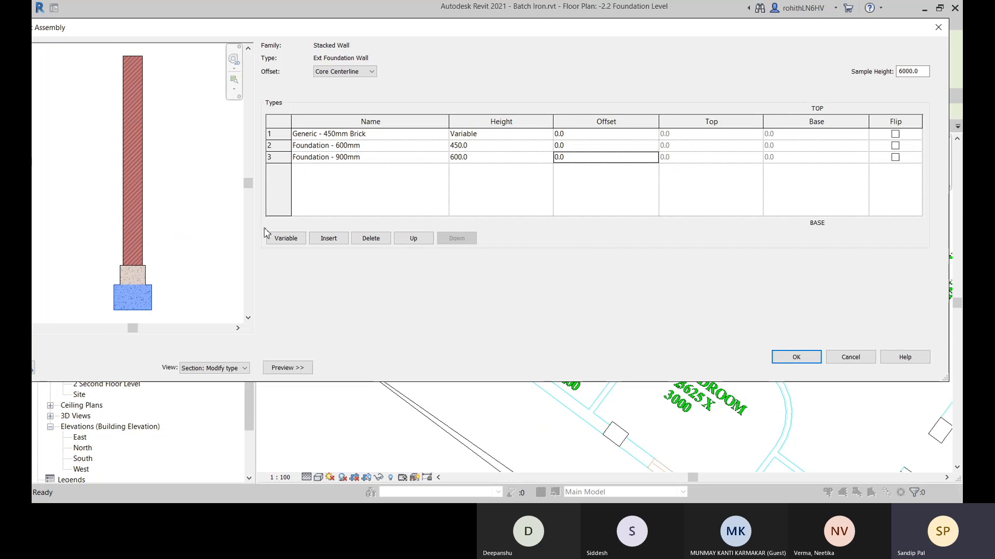
{"action": "left_click", "coordinate": [583, 162]}
{"action": "type", "text": "50"}
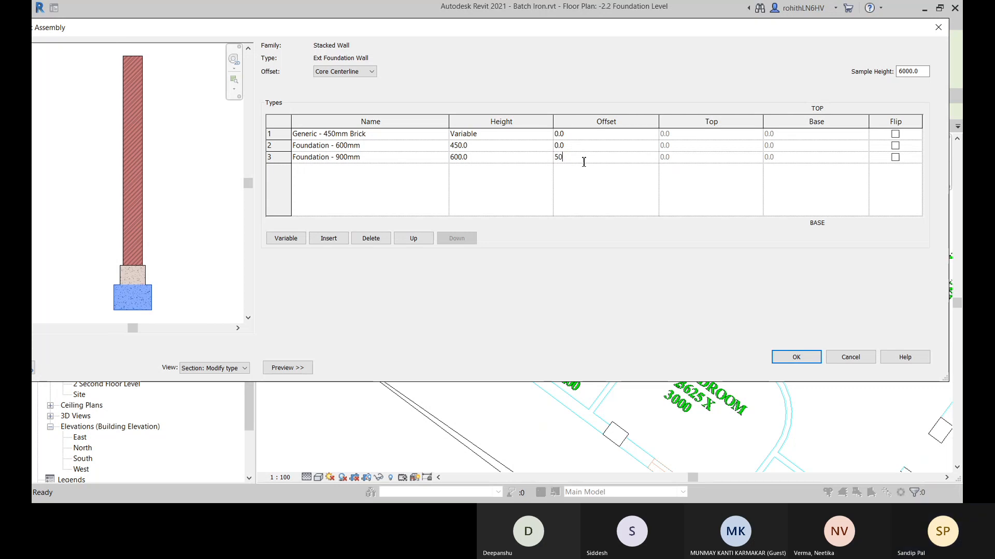
{"action": "key", "text": "Tab"}
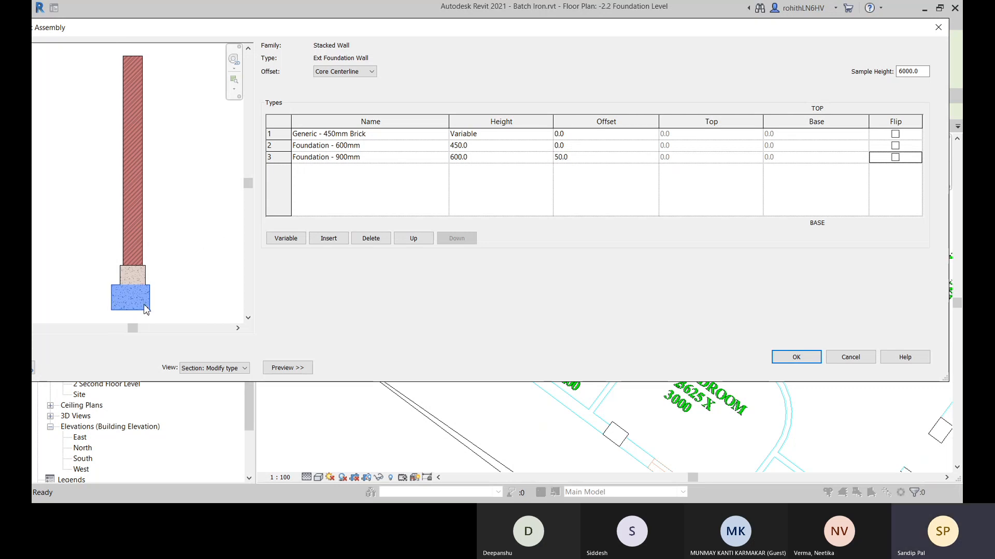
{"action": "scroll", "coordinate": [149, 311], "scroll_direction": "up", "scroll_amount": 1}
{"action": "scroll", "coordinate": [163, 302], "scroll_direction": "up", "scroll_amount": 1}
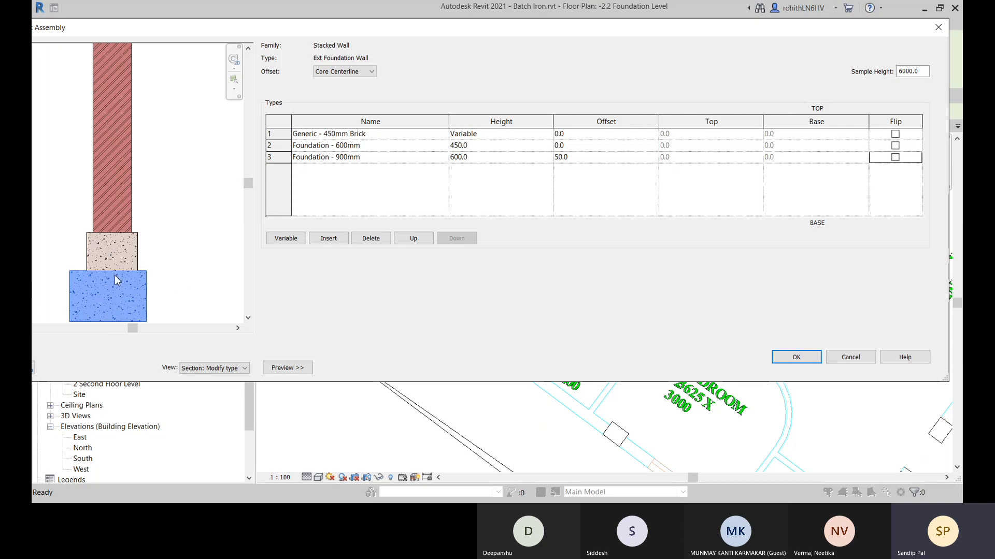
Try an offset of 150 for the Foundation - 900mm sub-wall and reset it to 0.
{"action": "left_click", "coordinate": [576, 159]}
{"action": "type", "text": "15"}
{"action": "key", "text": "Tab"}
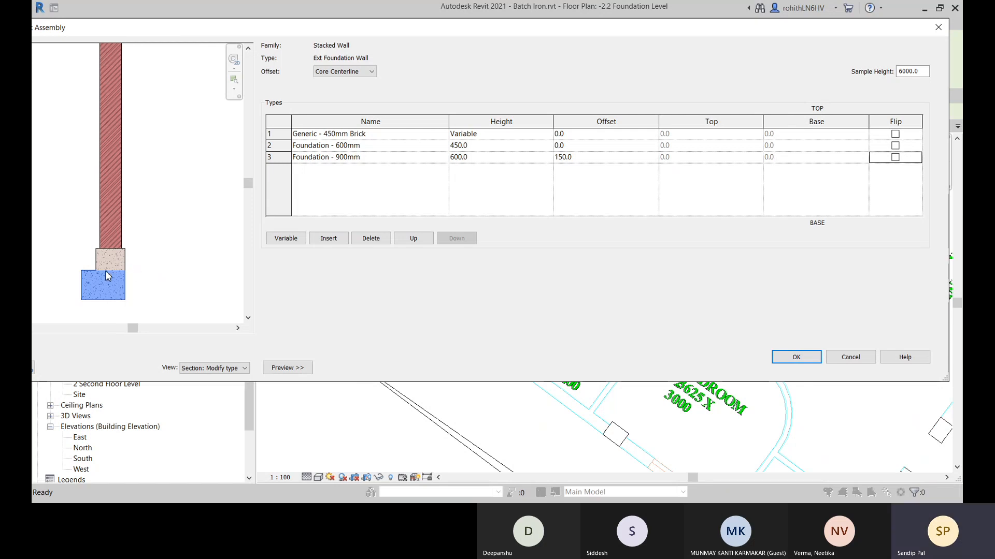
{"action": "left_click", "coordinate": [591, 158]}
{"action": "type", "text": "0"}
{"action": "left_click", "coordinate": [701, 169]}
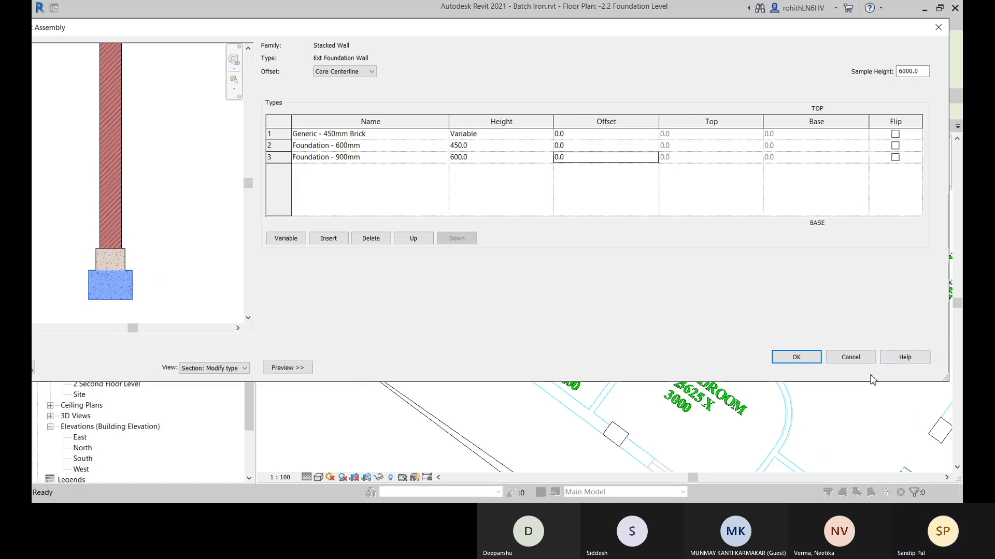
Accept the Ext Foundation Wall type and set the new wall's height up to 0.45 Plinth Level.
{"action": "left_click", "coordinate": [800, 357]}
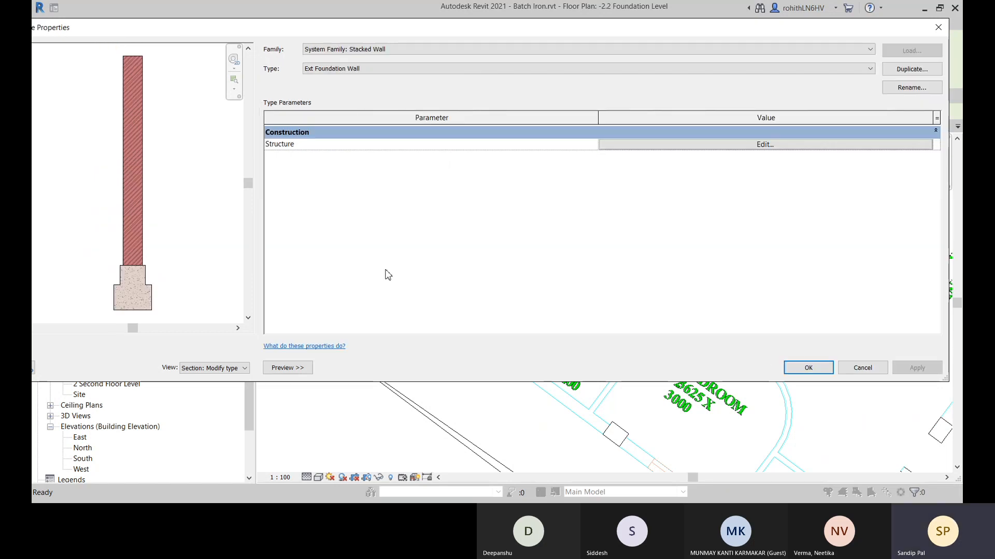
{"action": "left_click", "coordinate": [815, 372]}
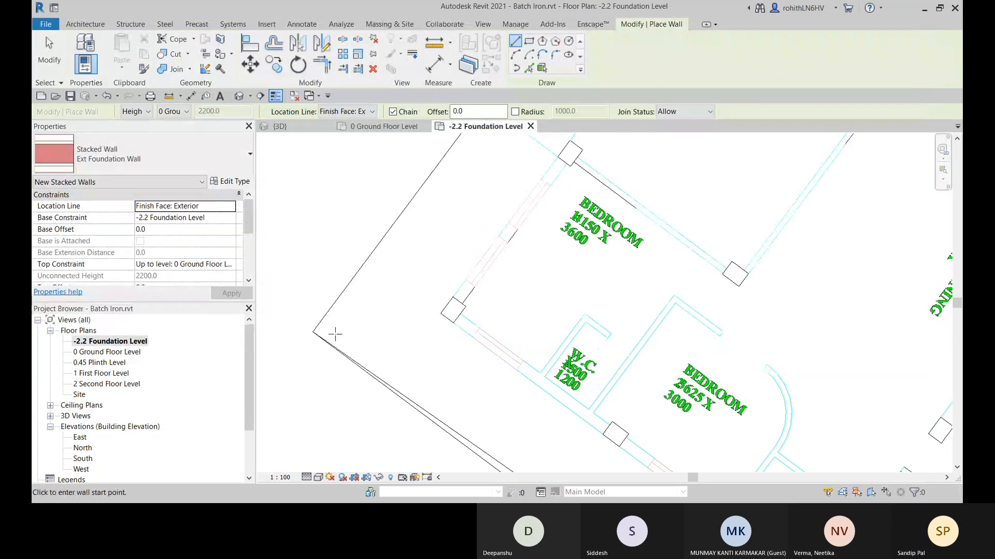
{"action": "left_click", "coordinate": [146, 115]}
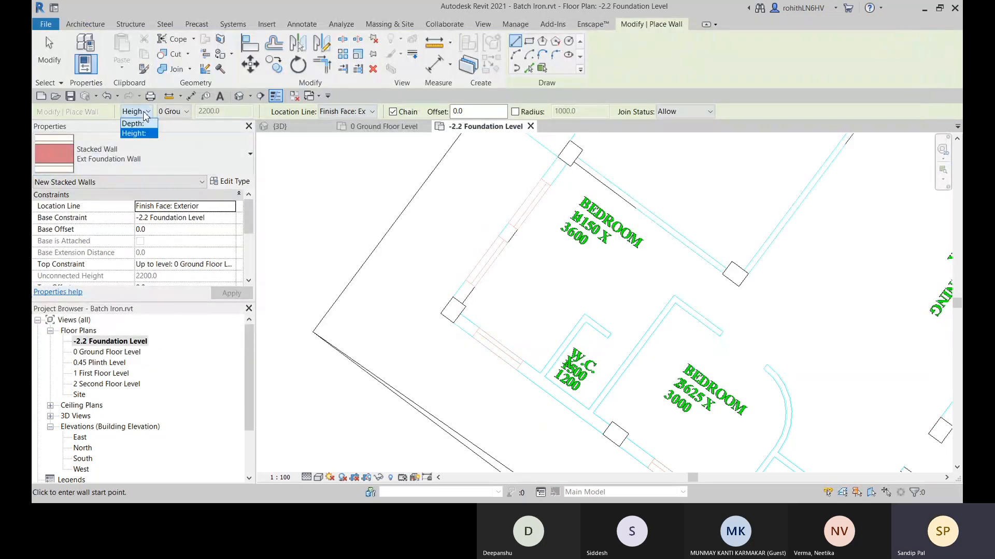
{"action": "left_click", "coordinate": [144, 112]}
{"action": "left_click", "coordinate": [170, 111]}
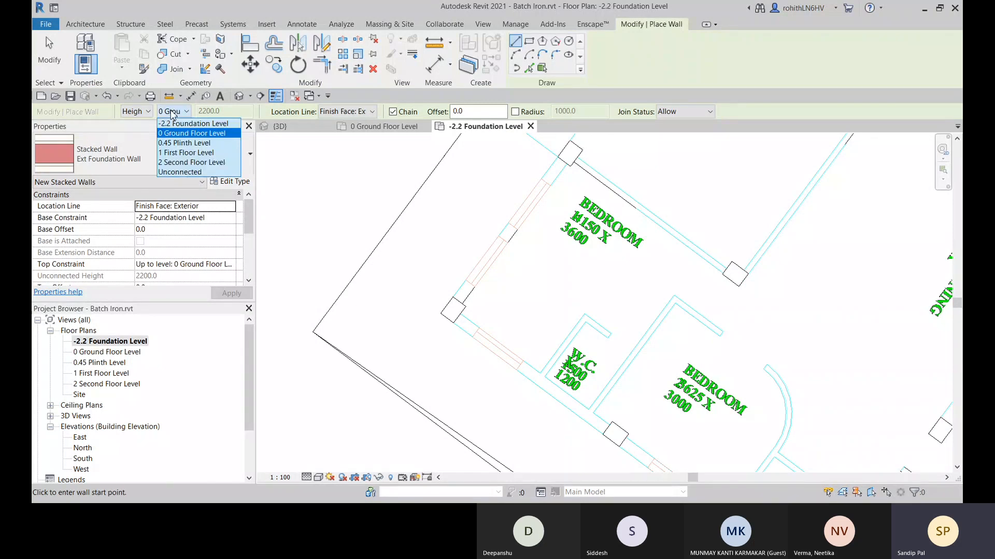
{"action": "left_click", "coordinate": [163, 144]}
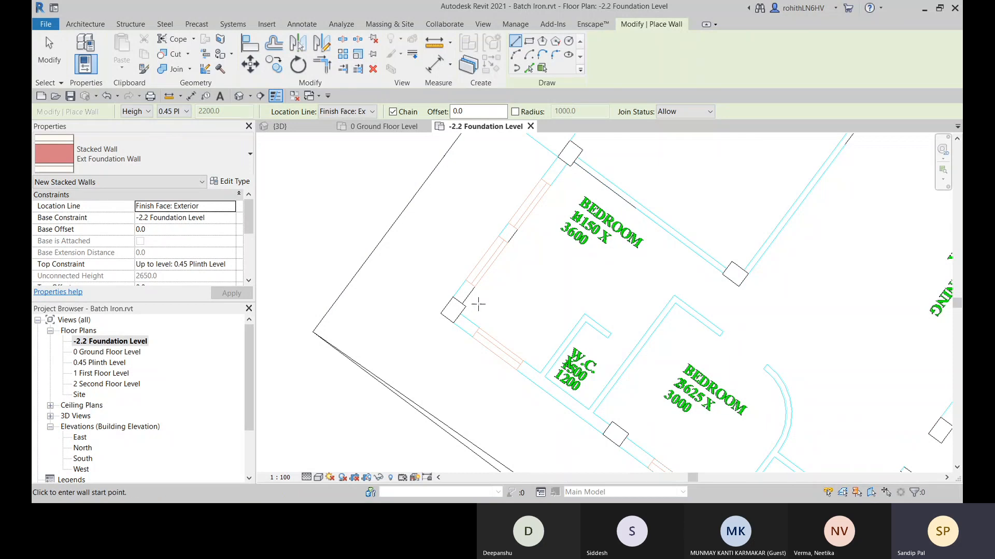
Try starting the foundation wall at the corner column's outer edge, and switch its location line to Wall Centerline.
{"action": "scroll", "coordinate": [449, 316], "scroll_direction": "up", "scroll_amount": 3}
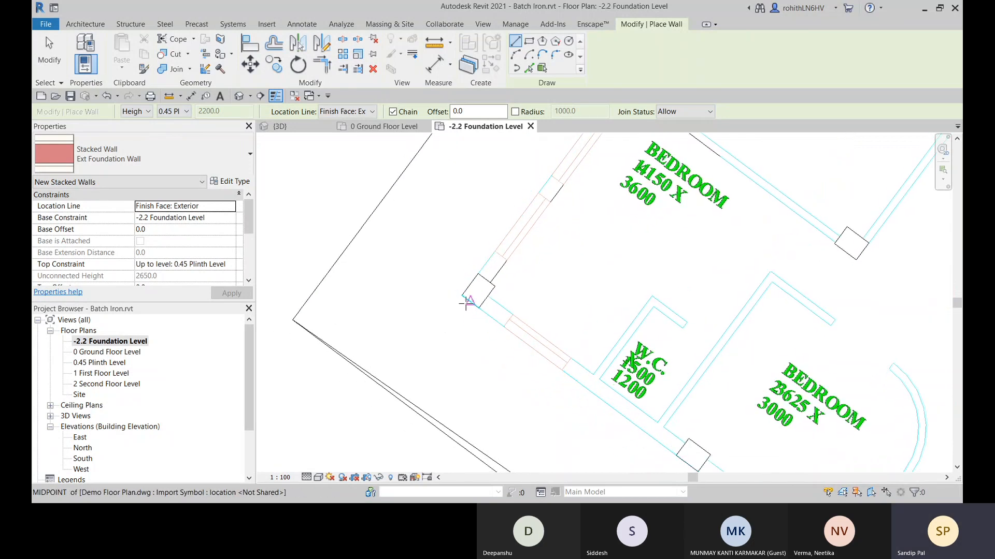
{"action": "scroll", "coordinate": [466, 301], "scroll_direction": "up", "scroll_amount": 1}
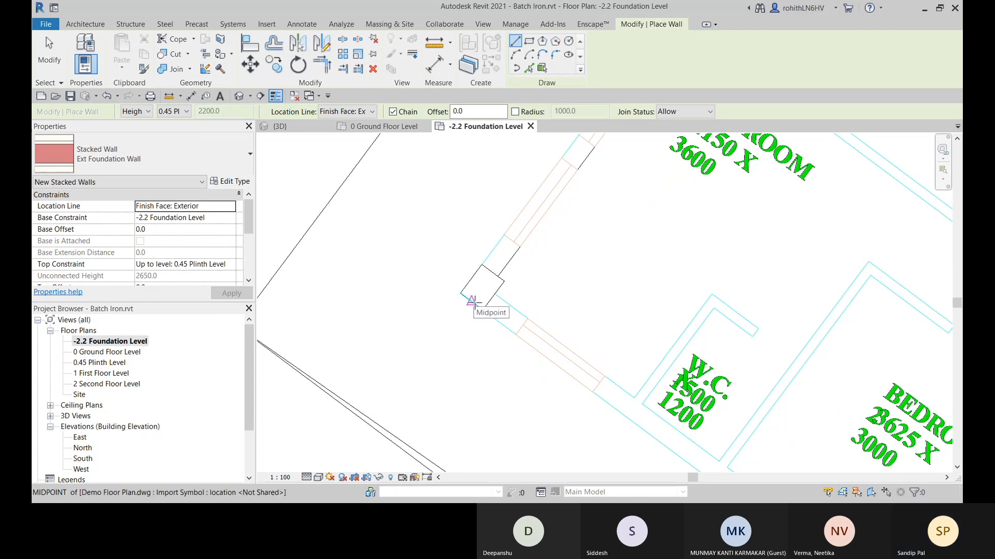
{"action": "left_click", "coordinate": [471, 301]}
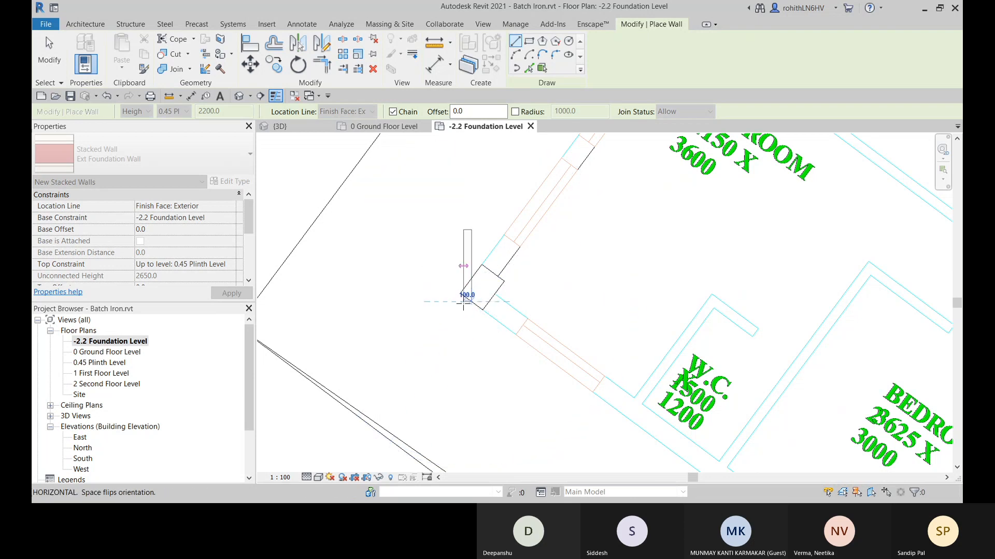
{"action": "key", "text": "Escape"}
{"action": "left_click", "coordinate": [369, 112]}
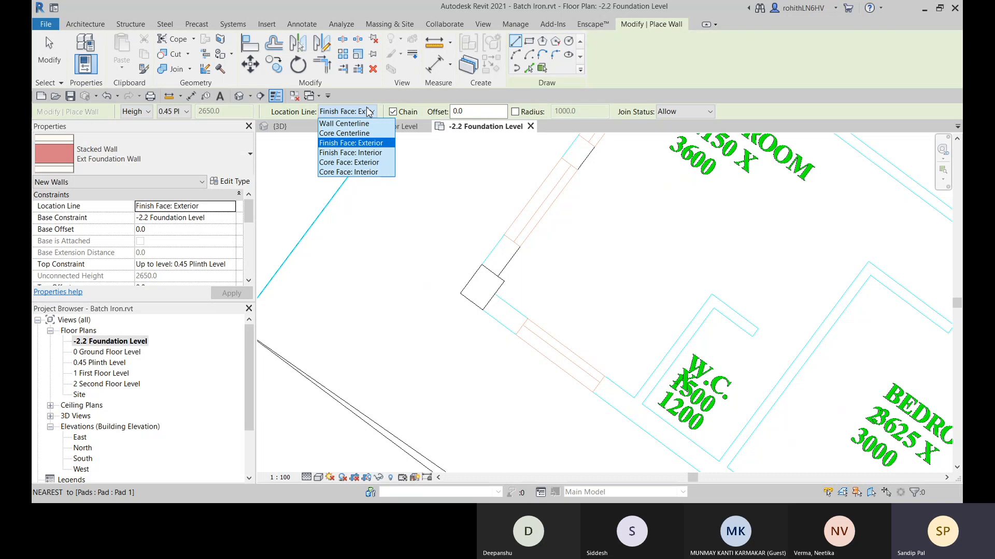
{"action": "left_click", "coordinate": [337, 123]}
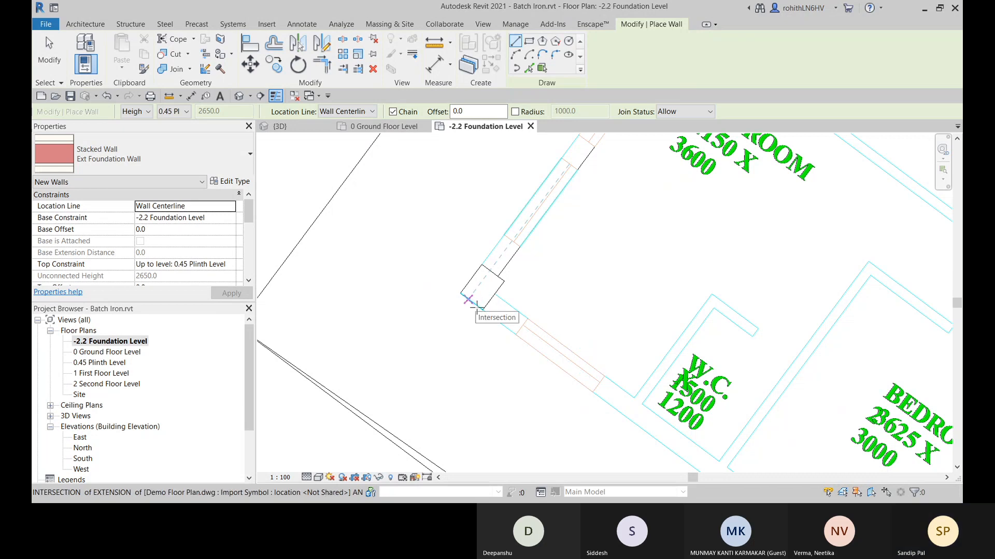
{"action": "scroll", "coordinate": [472, 306], "scroll_direction": "up", "scroll_amount": 2}
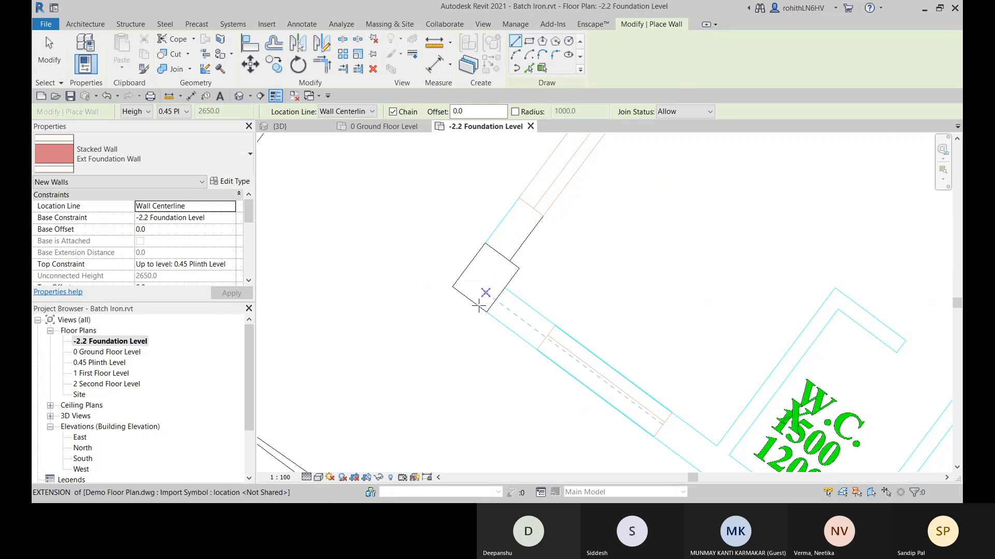
{"action": "middle_click_drag", "start_coordinate": [477, 307], "coordinate": [481, 315]}
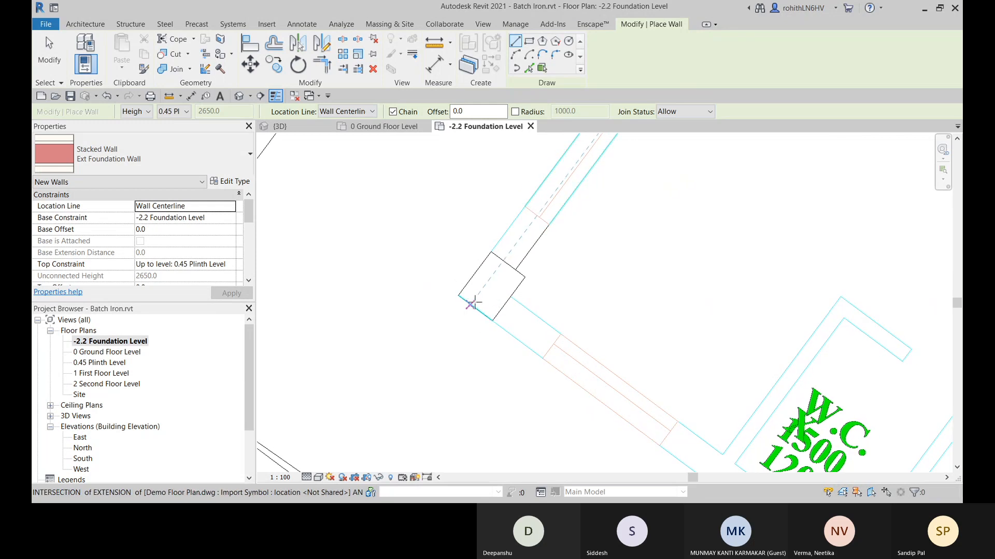
Draw a 450 mm Ext Foundation Wall segment along the corner column's outer edge, with the location line at Finish Face: Exterior.
{"action": "left_click", "coordinate": [345, 111]}
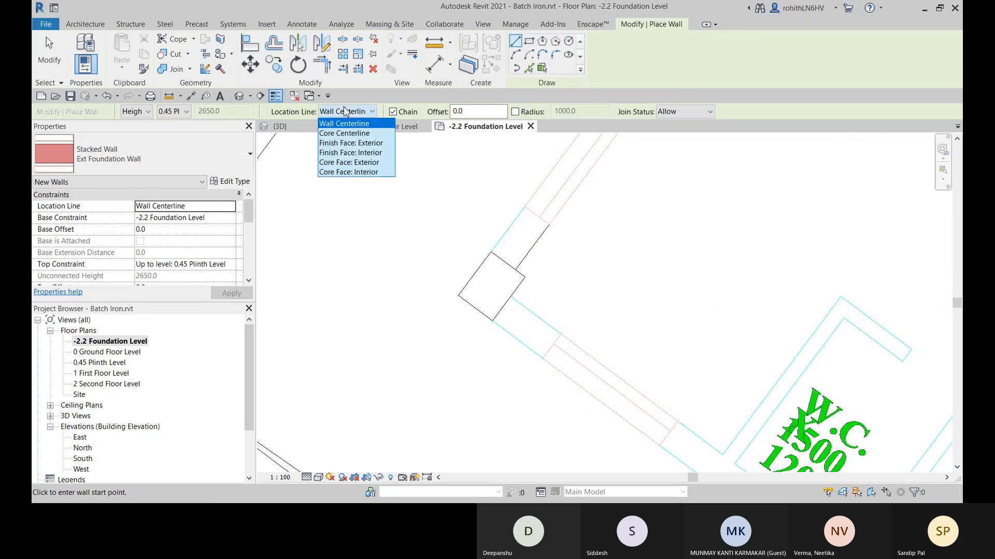
{"action": "left_click", "coordinate": [342, 143]}
{"action": "left_click", "coordinate": [458, 296]}
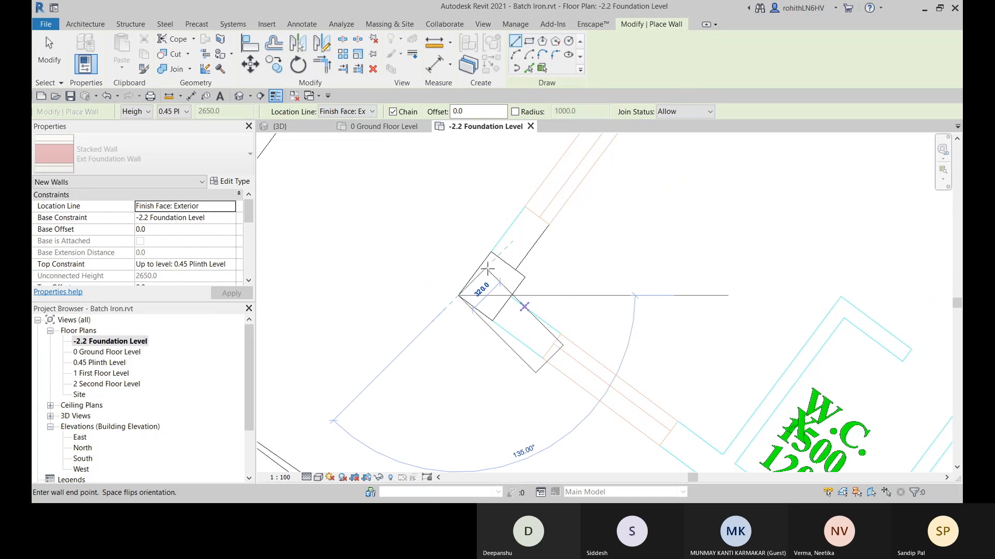
{"action": "scroll", "coordinate": [491, 253], "scroll_direction": "up", "scroll_amount": 1}
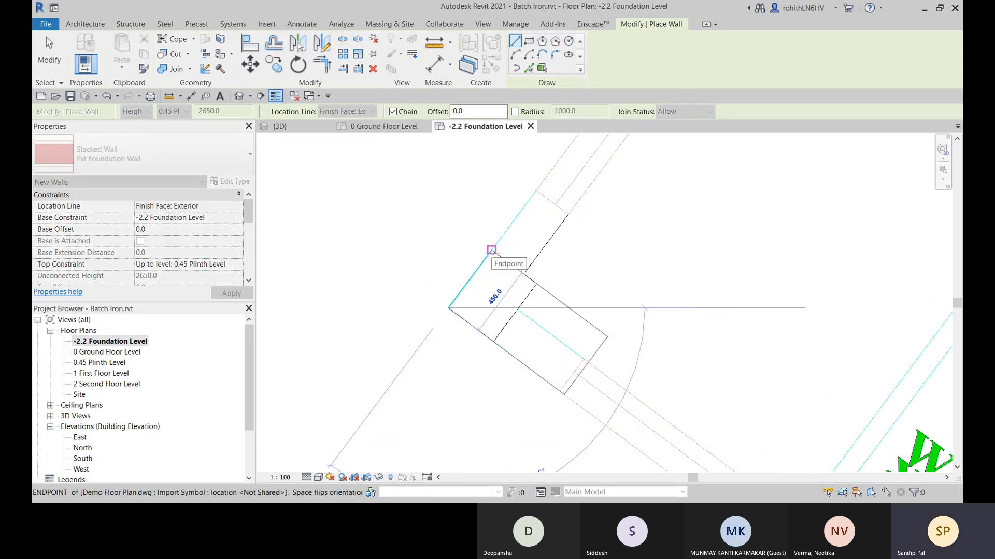
{"action": "left_click", "coordinate": [491, 249]}
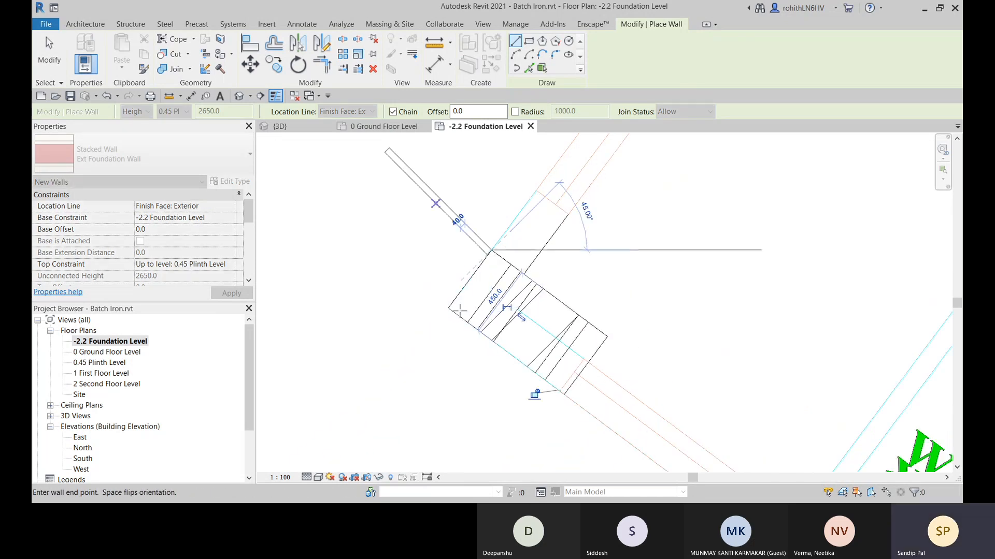
{"action": "key", "text": "Escape"}
{"action": "key", "text": "Escape"}
Select the new foundation wall segment and examine its stacked profile at the house corner in the 3D view.
{"action": "left_click", "coordinate": [537, 314]}
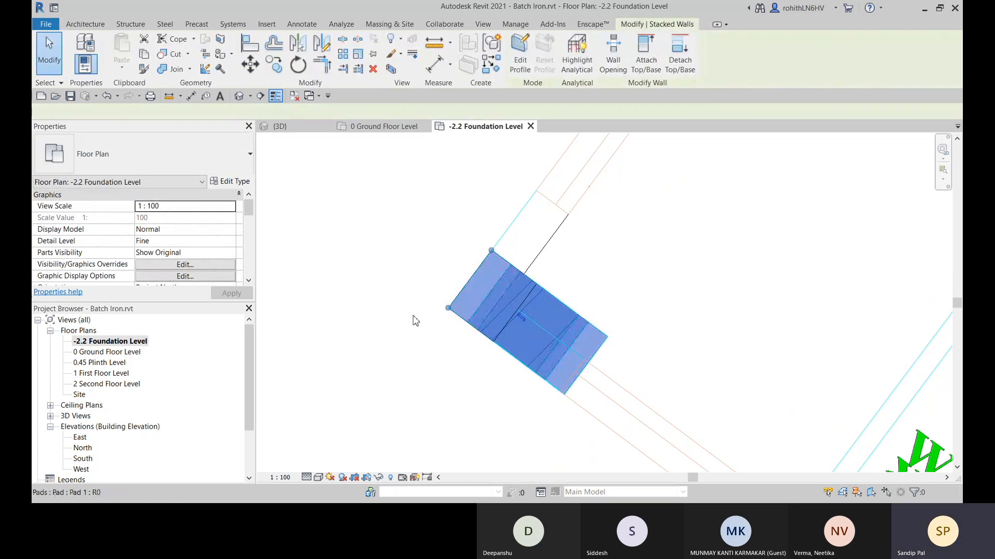
{"action": "left_click", "coordinate": [284, 129]}
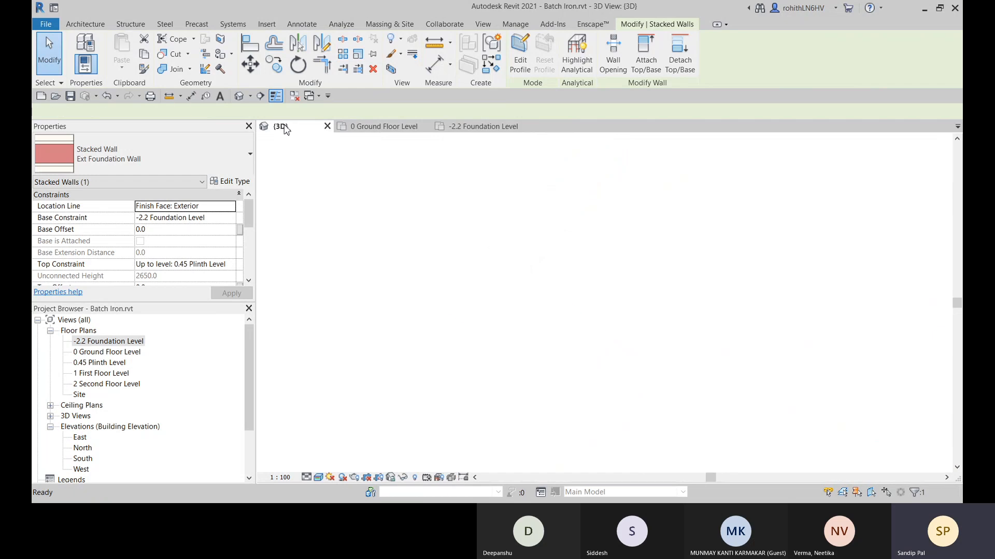
{"action": "scroll", "coordinate": [519, 289], "scroll_direction": "up", "scroll_amount": 3}
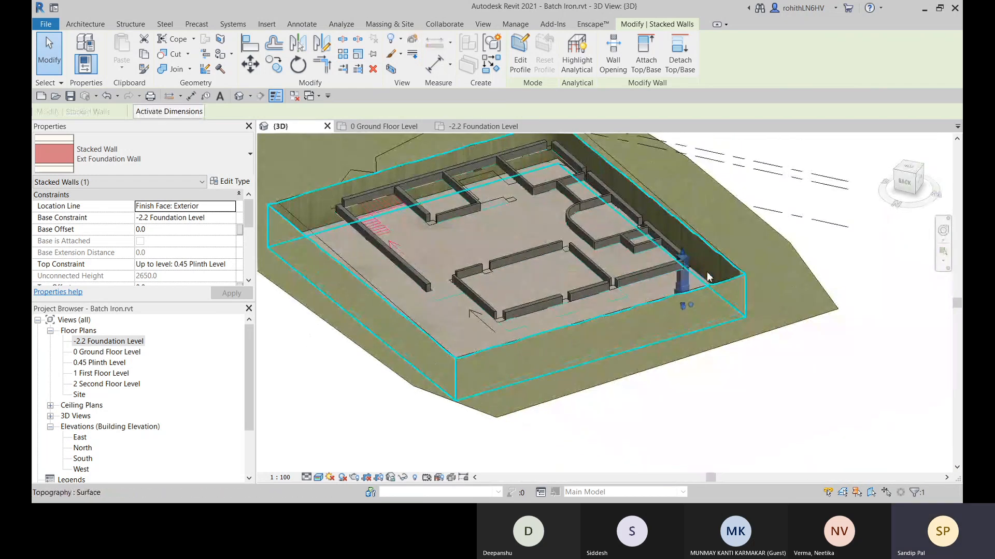
{"action": "scroll", "coordinate": [699, 280], "scroll_direction": "up", "scroll_amount": 6}
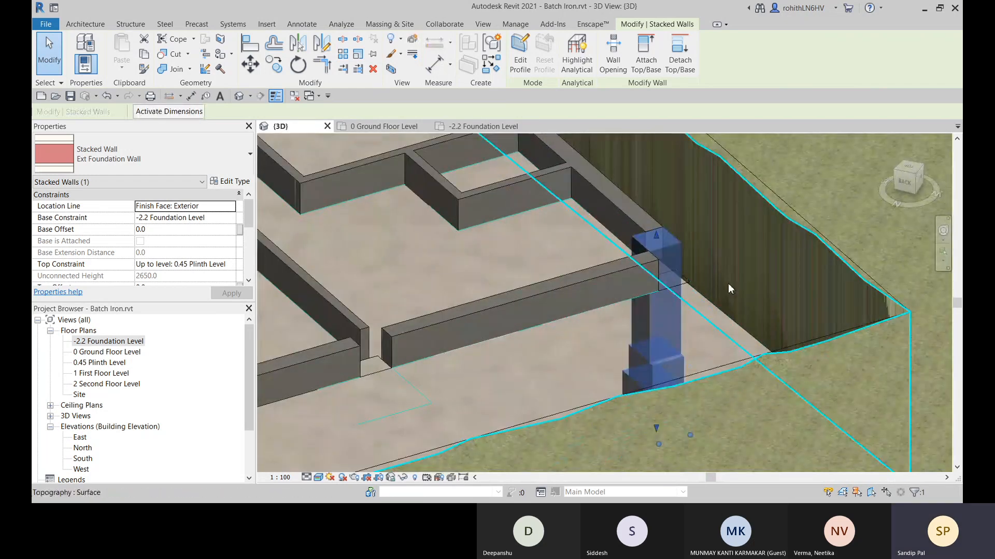
{"action": "middle_click_drag", "start_coordinate": [728, 284], "coordinate": [572, 350], "text": "shift"}
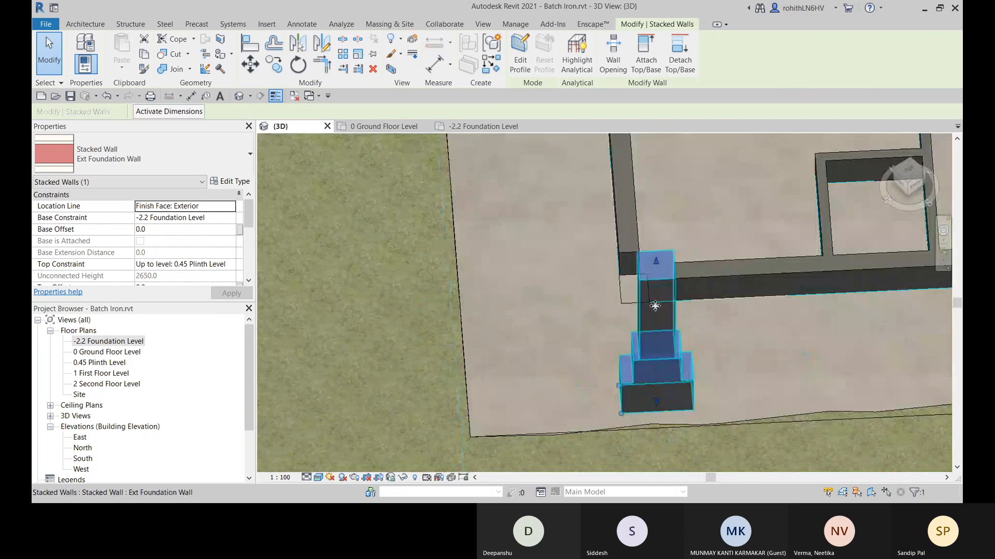
{"action": "scroll", "coordinate": [652, 310], "scroll_direction": "up", "scroll_amount": 1}
{"action": "middle_click_drag", "start_coordinate": [652, 318], "coordinate": [636, 339]}
{"action": "scroll", "coordinate": [641, 304], "scroll_direction": "up", "scroll_amount": 2}
{"action": "scroll", "coordinate": [650, 317], "scroll_direction": "down", "scroll_amount": 2}
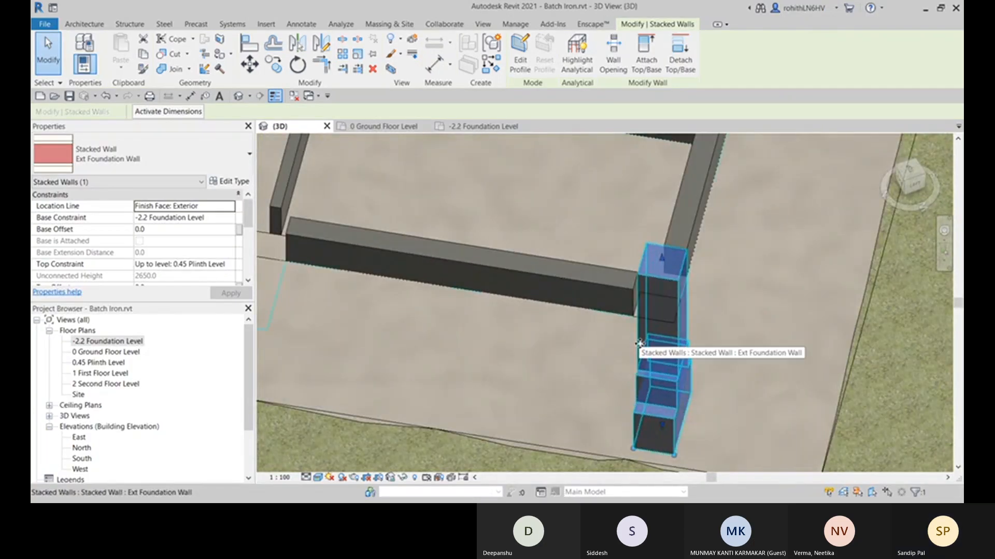
Align the brick face of the foundation wall segment with the outer face of the adjoining WE-250mm wall.
{"action": "key", "text": "a"}
{"action": "key", "text": "l"}
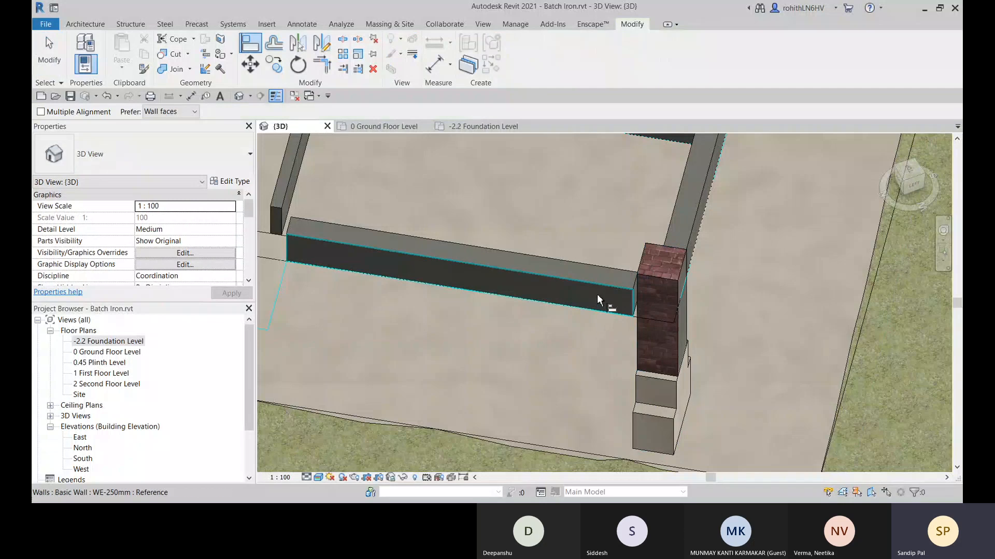
{"action": "left_click", "coordinate": [597, 294]}
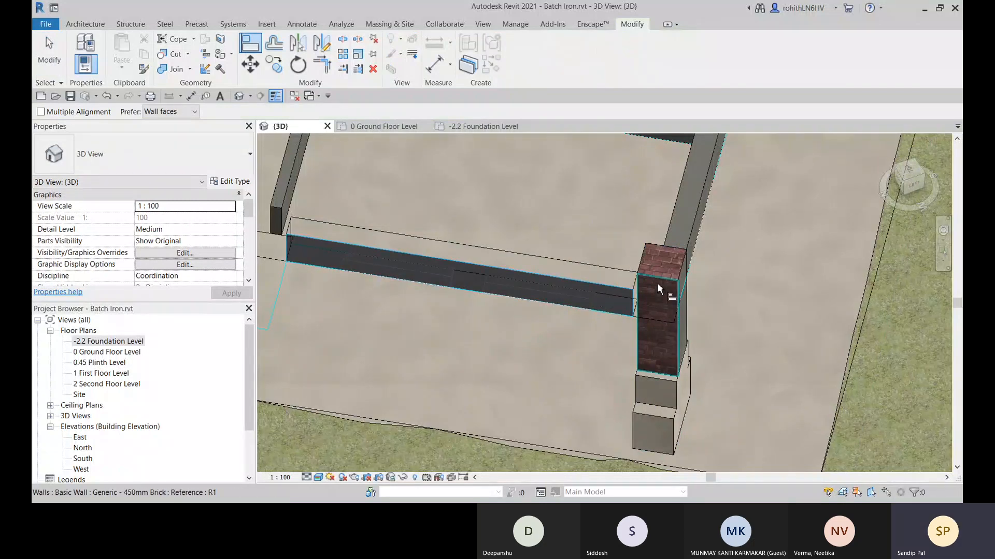
{"action": "left_click", "coordinate": [657, 283]}
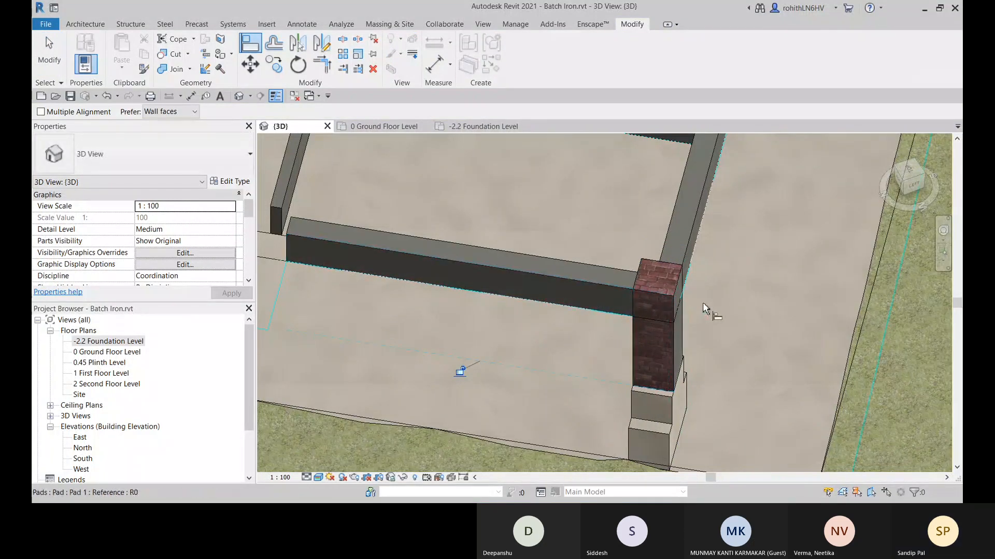
{"action": "middle_click_drag", "start_coordinate": [704, 310], "coordinate": [552, 290], "text": "shift"}
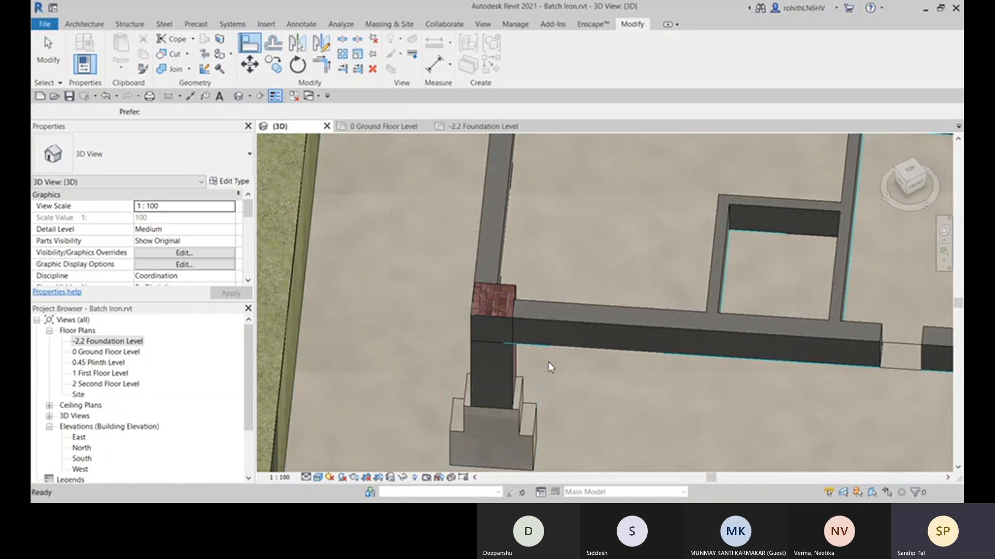
{"action": "key", "text": "Escape"}
Pull the near end of the WE-250mm wall back from the foundation wall, leaving it about 3700 mm long.
{"action": "left_click", "coordinate": [539, 327]}
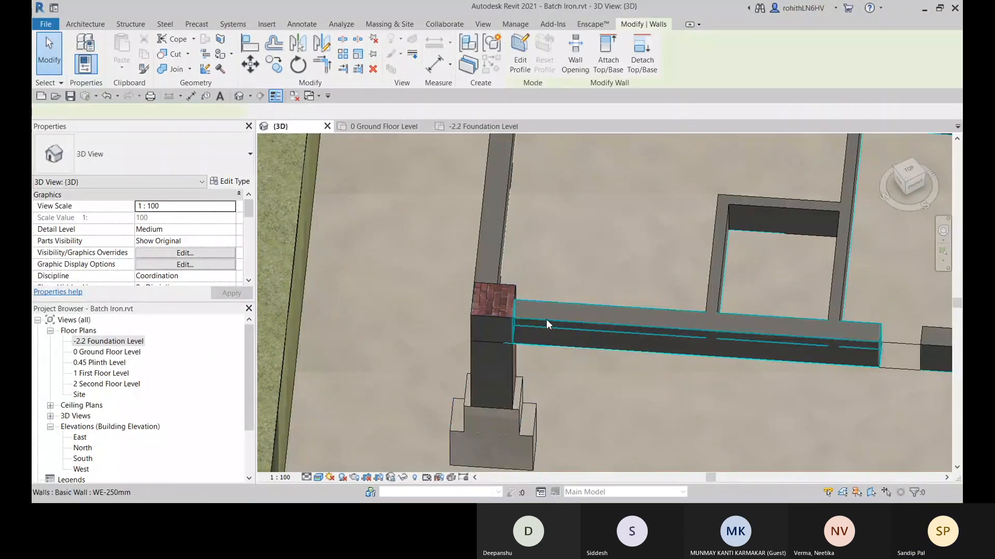
{"action": "left_click_drag", "start_coordinate": [492, 343], "coordinate": [537, 345]}
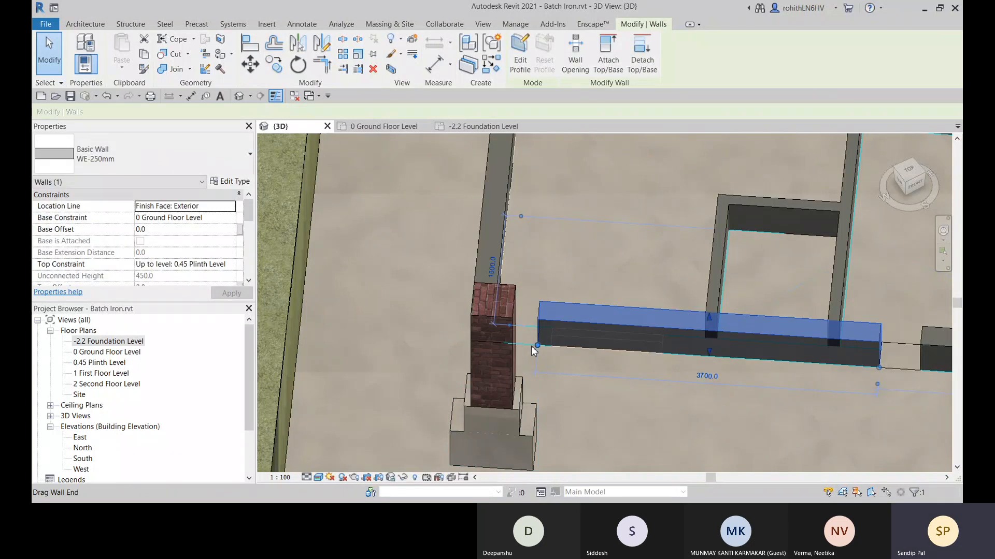
{"action": "scroll", "coordinate": [530, 346], "scroll_direction": "up", "scroll_amount": 2}
{"action": "mouse_move", "coordinate": [530, 346]}
{"action": "middle_mouse_down"}
{"action": "mouse_move", "coordinate": [593, 301]}
{"action": "mouse_move", "coordinate": [572, 236]}
{"action": "mouse_move", "coordinate": [543, 282]}
{"action": "mouse_move", "coordinate": [541, 314]}
{"action": "middle_mouse_up"}
Switch the 3D view to Wireframe and examine the corner column outline against the foundation wall.
{"action": "left_click", "coordinate": [318, 477]}
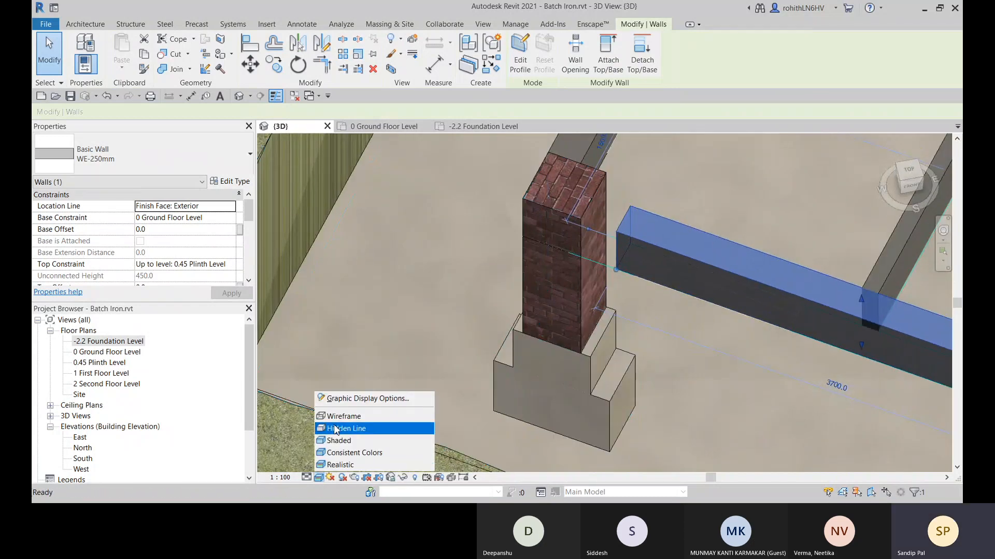
{"action": "left_click", "coordinate": [347, 408]}
{"action": "scroll", "coordinate": [506, 363], "scroll_direction": "up", "scroll_amount": 3}
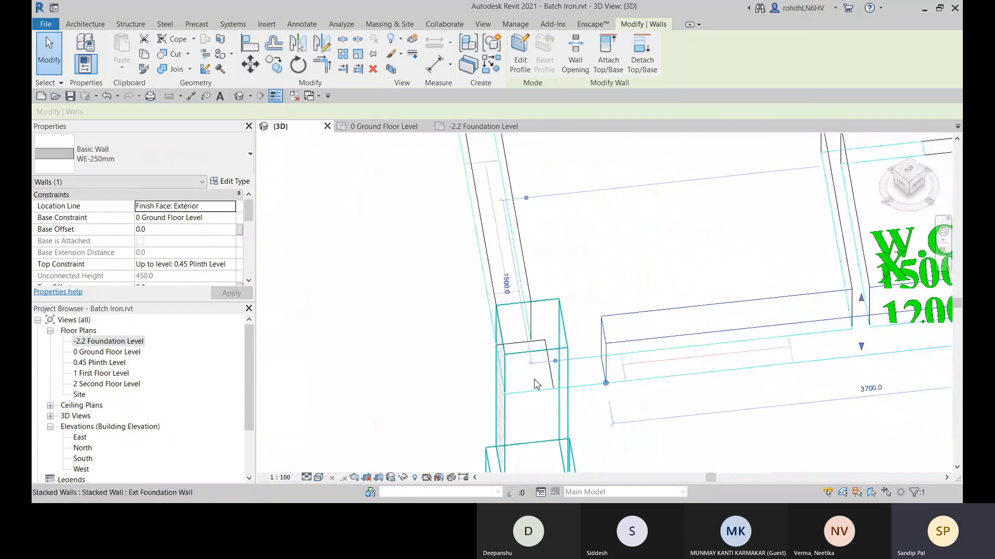
{"action": "middle_click_drag", "start_coordinate": [537, 387], "coordinate": [481, 318]}
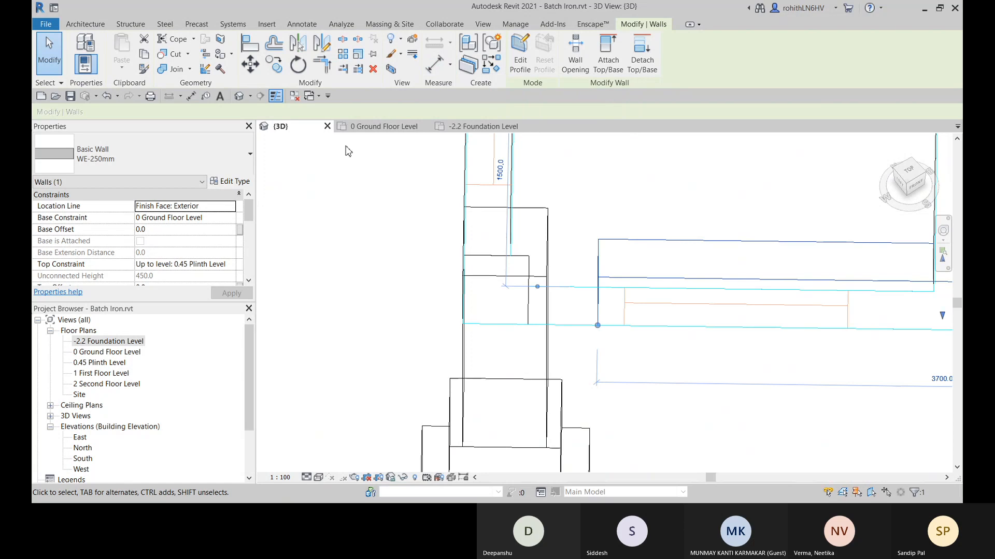
Measure the corner column's width in the -2.2 Foundation Level plan, dismissing the save reminder without saving.
{"action": "left_click", "coordinate": [482, 126]}
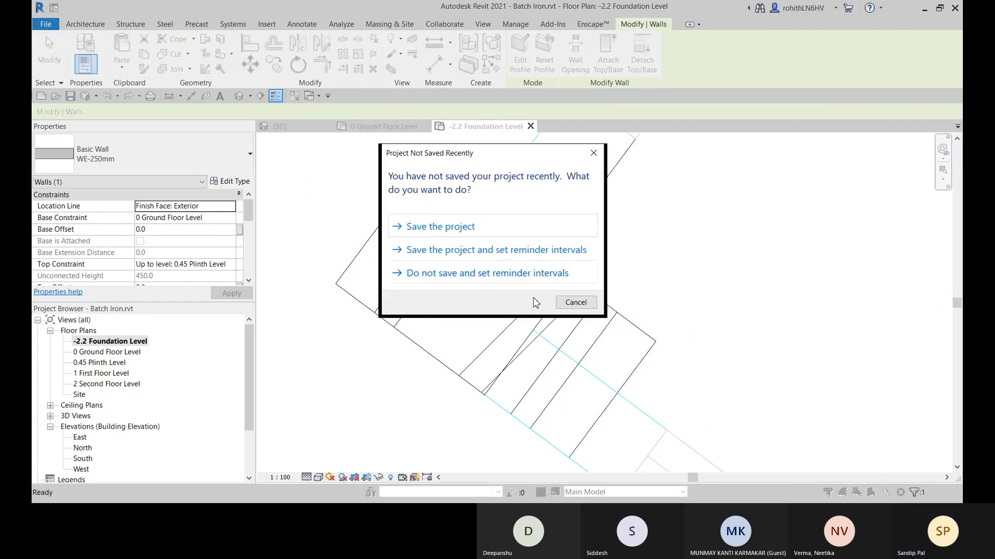
{"action": "left_click", "coordinate": [575, 303]}
{"action": "left_click", "coordinate": [482, 210]}
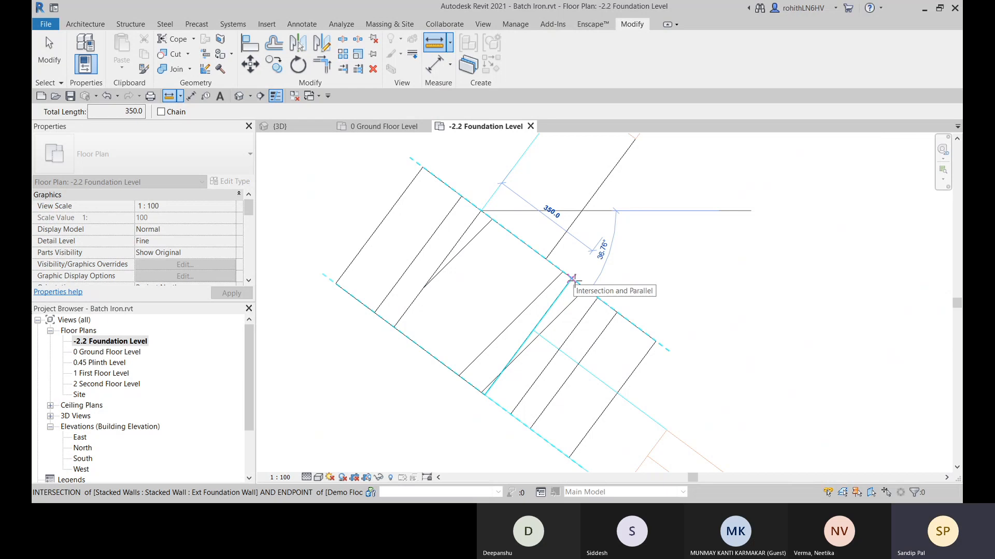
{"action": "key", "text": "Escape"}
{"action": "key", "text": "Escape"}
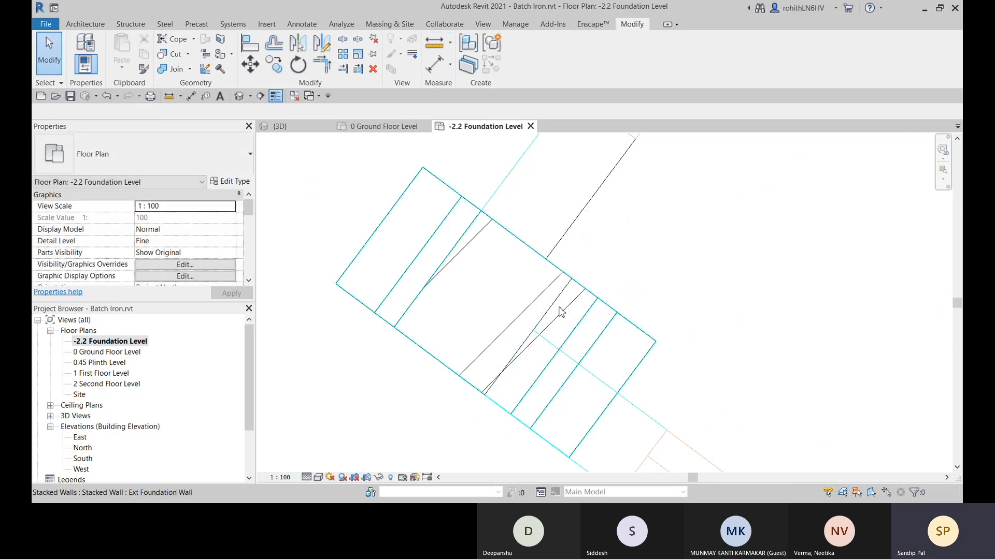
Measure the side of the column on the wall between the garage and the drawing room in the -2.2 Foundation Level plan.
{"action": "scroll", "coordinate": [460, 329], "scroll_direction": "down", "scroll_amount": 6}
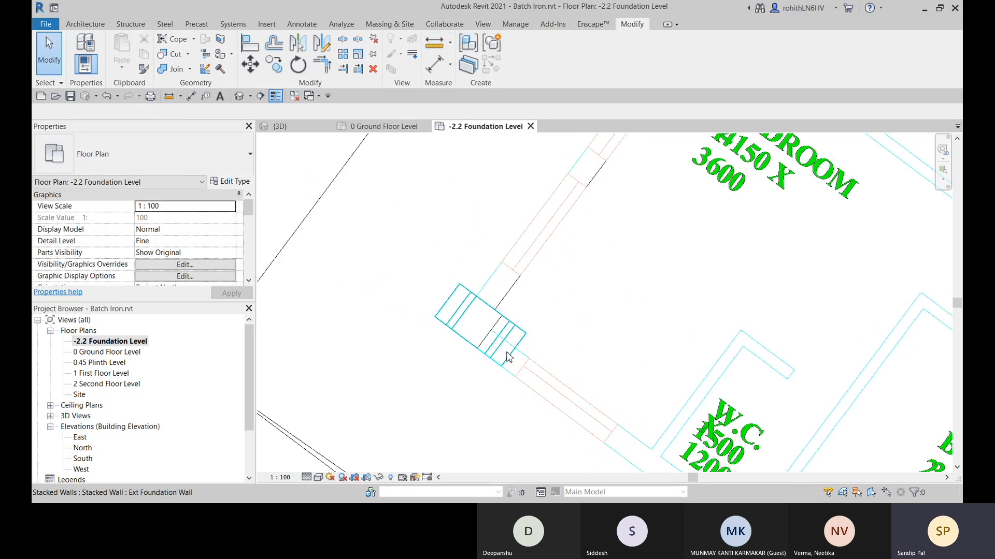
{"action": "middle_click_drag", "start_coordinate": [506, 351], "coordinate": [454, 437]}
{"action": "scroll", "coordinate": [454, 425], "scroll_direction": "down", "scroll_amount": 2}
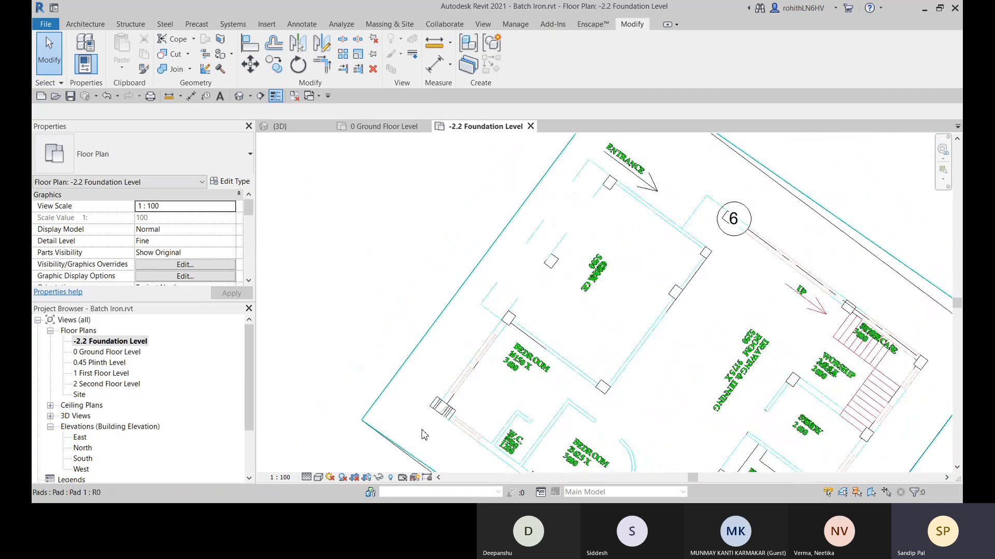
{"action": "scroll", "coordinate": [450, 414], "scroll_direction": "up", "scroll_amount": 4}
{"action": "scroll", "coordinate": [451, 409], "scroll_direction": "up", "scroll_amount": 1}
{"action": "scroll", "coordinate": [446, 399], "scroll_direction": "down", "scroll_amount": 3}
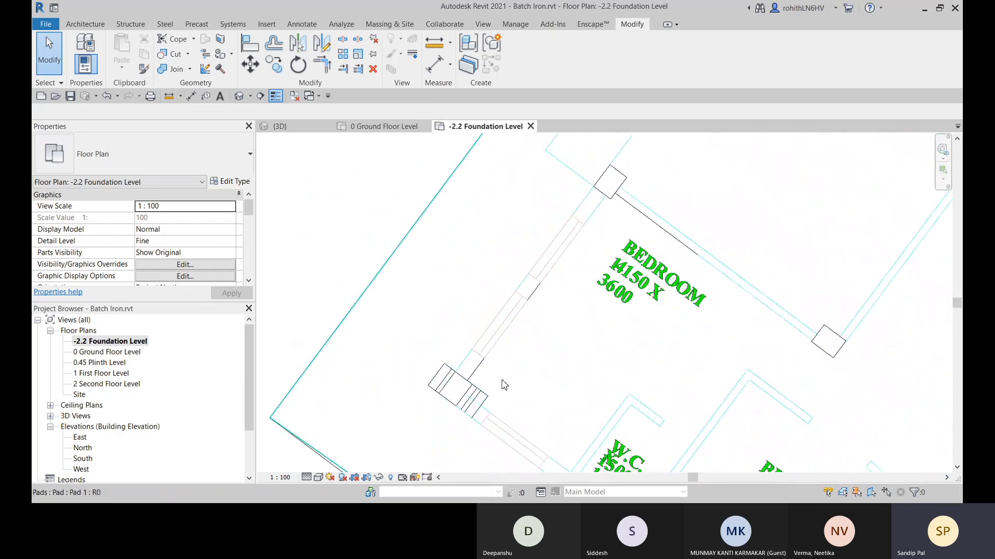
{"action": "middle_click_drag", "start_coordinate": [441, 389], "coordinate": [433, 497]}
{"action": "scroll", "coordinate": [565, 325], "scroll_direction": "down", "scroll_amount": 2}
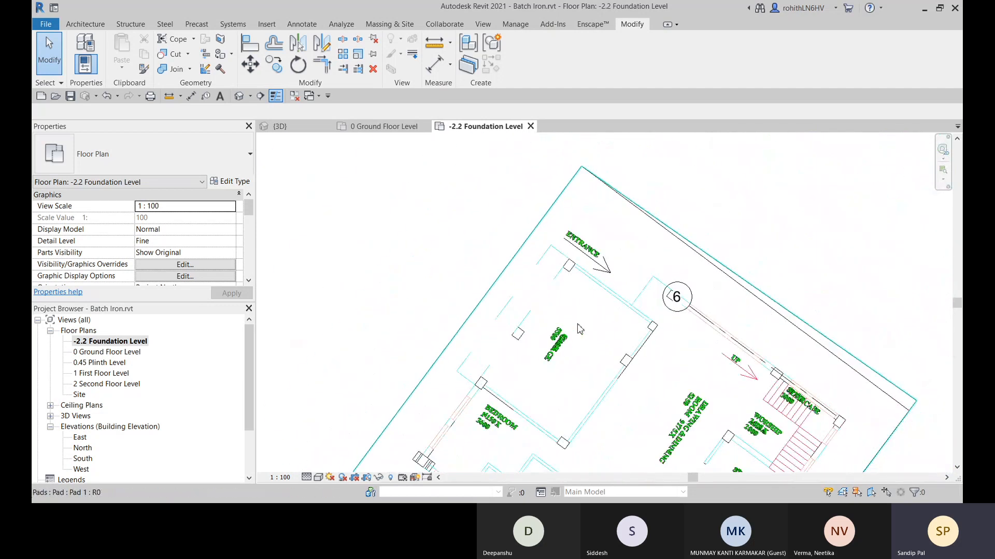
{"action": "middle_click_drag", "start_coordinate": [642, 354], "coordinate": [595, 289]}
{"action": "scroll", "coordinate": [603, 274], "scroll_direction": "up", "scroll_amount": 2}
{"action": "scroll", "coordinate": [603, 273], "scroll_direction": "up", "scroll_amount": 2}
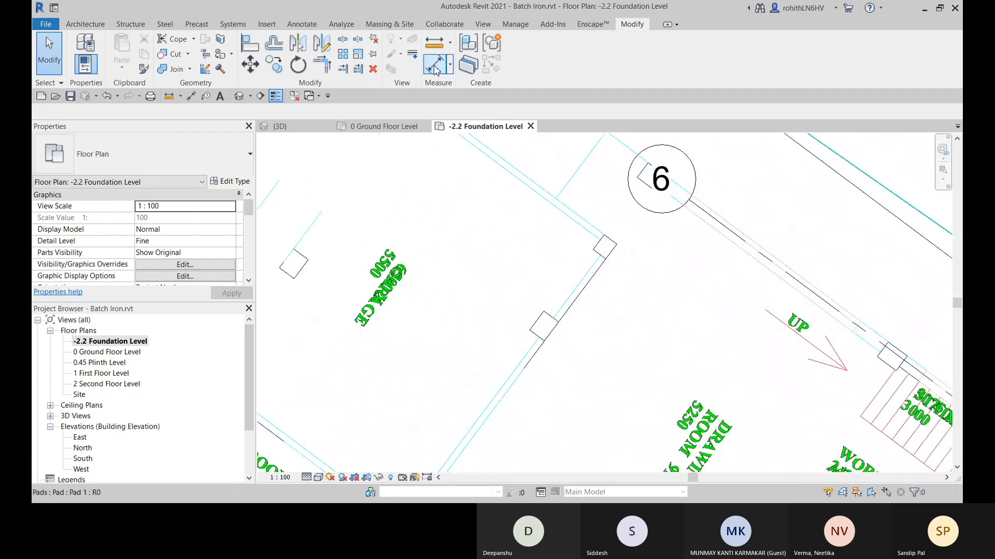
{"action": "left_click", "coordinate": [434, 42]}
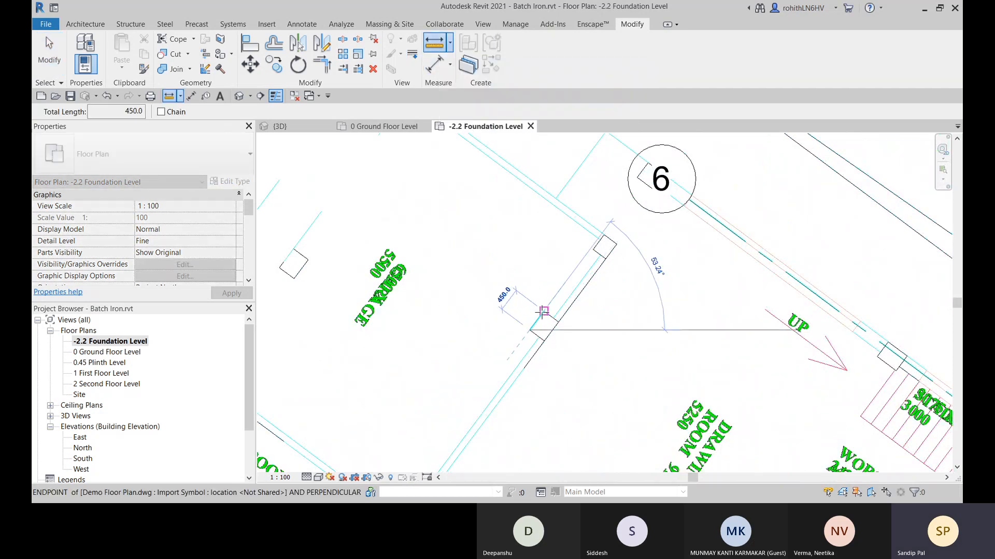
{"action": "key", "text": "Escape"}
{"action": "key", "text": "Escape"}
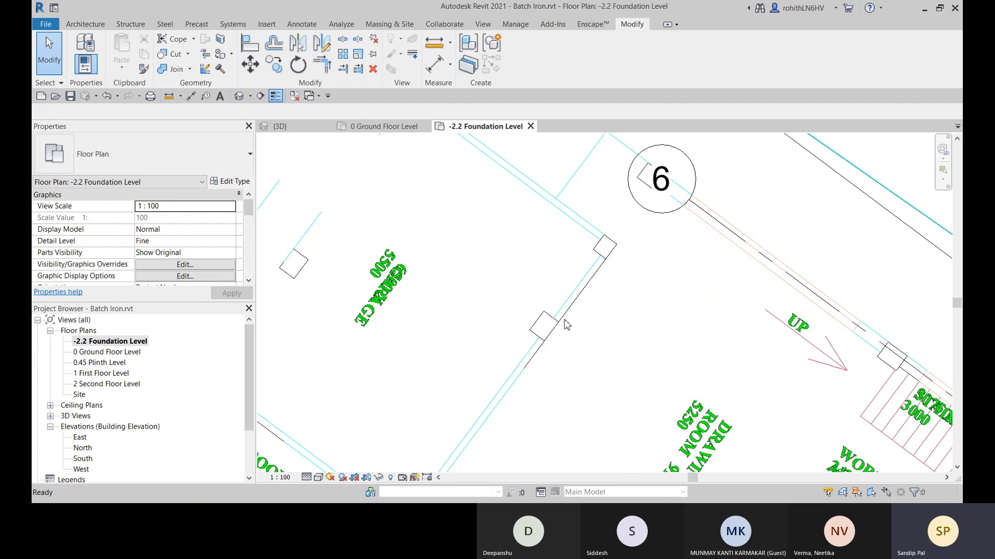
Draw a 350 mm long Ext Foundation Wall along the garage corner column near bubble 6, from -2.2 Foundation Level to 0.45 Plinth Level.
{"action": "scroll", "coordinate": [554, 336], "scroll_direction": "down", "scroll_amount": 5}
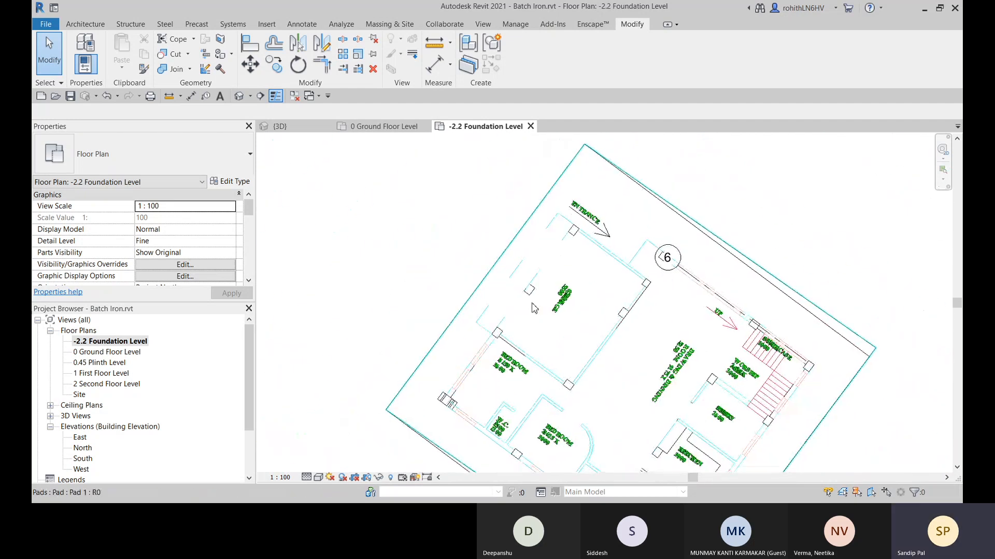
{"action": "middle_click_drag", "start_coordinate": [649, 319], "coordinate": [620, 244]}
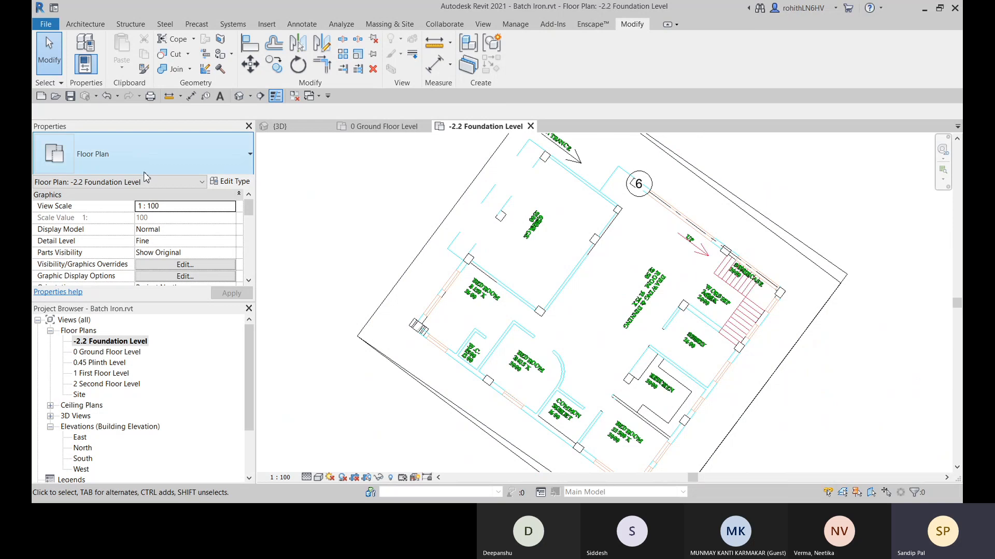
{"action": "key", "text": "w"}
{"action": "key", "text": "a"}
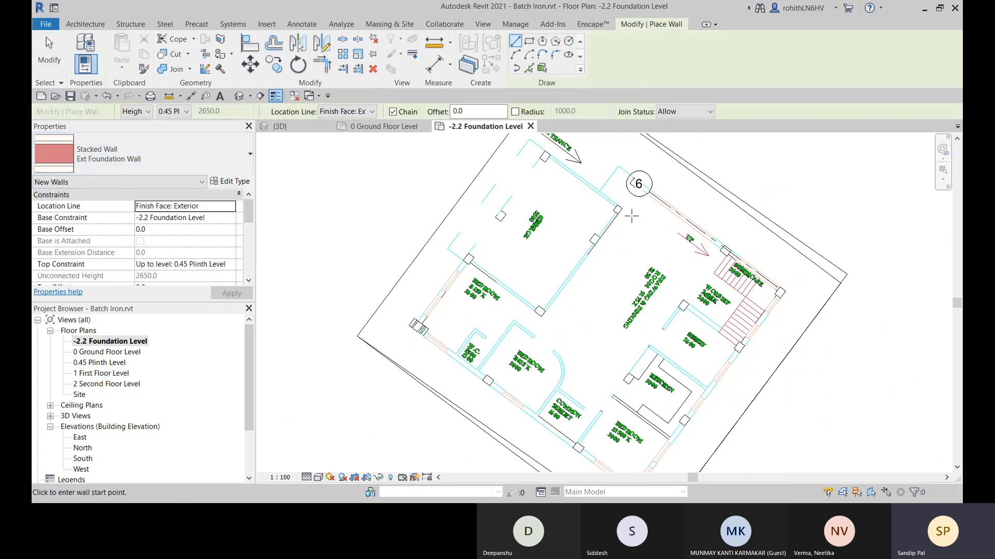
{"action": "scroll", "coordinate": [632, 217], "scroll_direction": "up", "scroll_amount": 3}
{"action": "scroll", "coordinate": [615, 205], "scroll_direction": "up", "scroll_amount": 1}
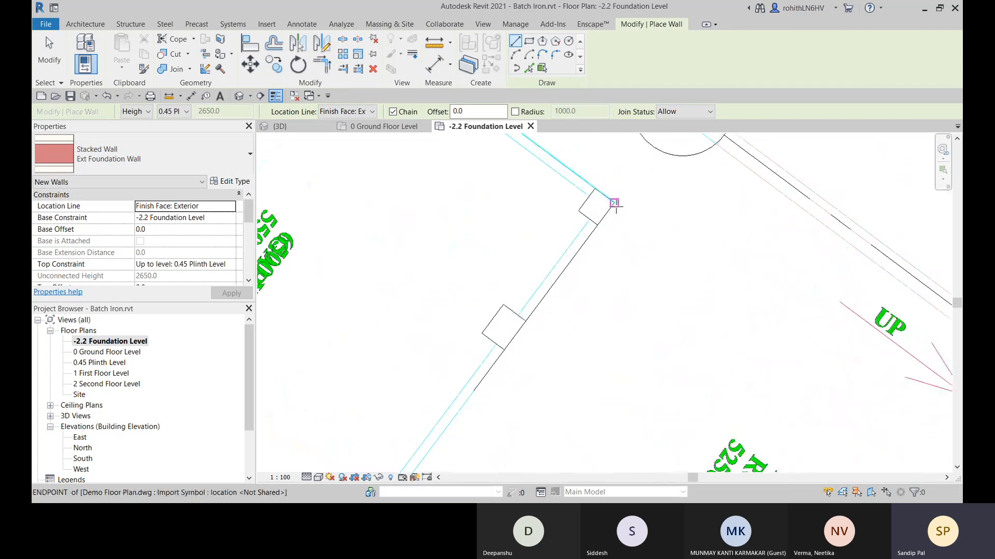
{"action": "left_click", "coordinate": [613, 202]}
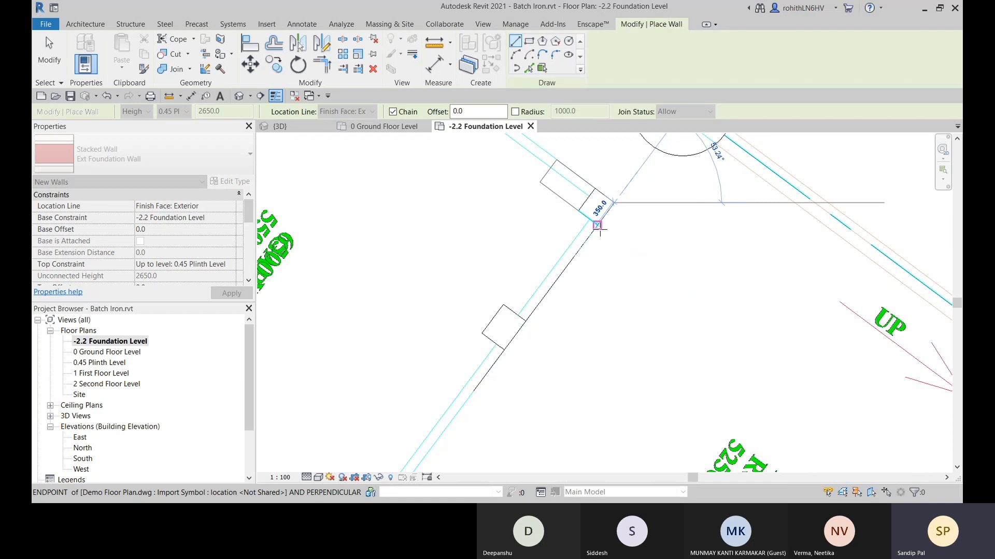
{"action": "left_click", "coordinate": [597, 225]}
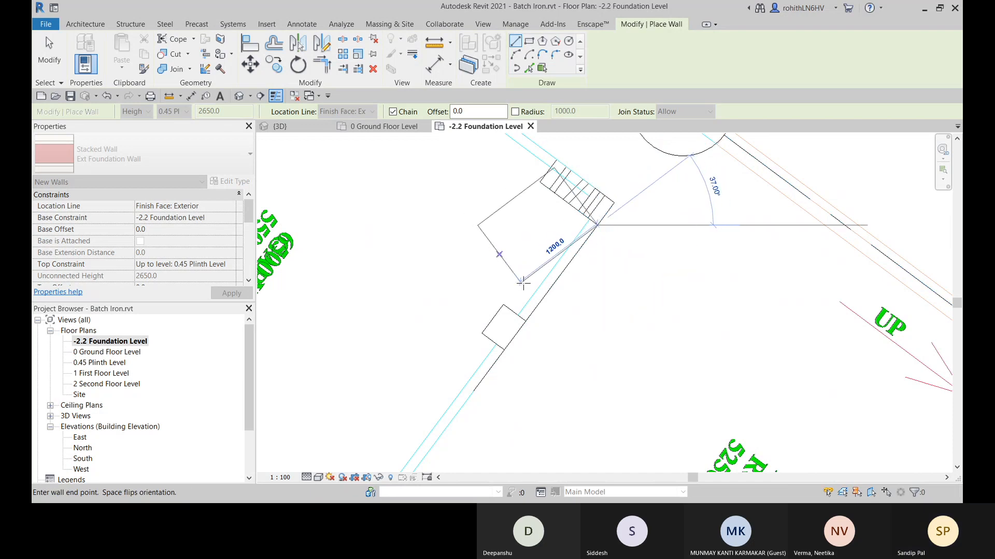
{"action": "key", "text": "Escape"}
{"action": "key", "text": "Escape"}
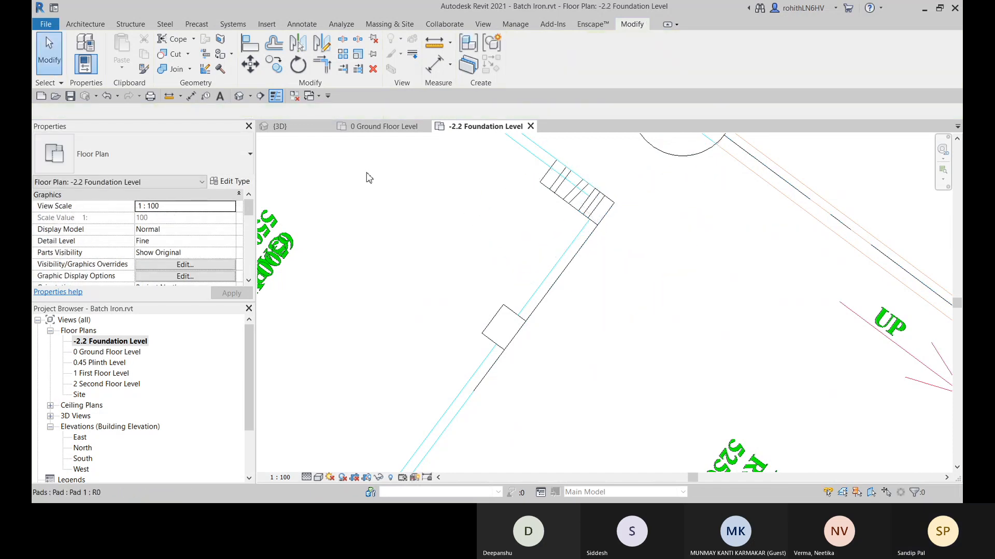
Open the 3D view and set its visual style to Realistic.
{"action": "left_click", "coordinate": [369, 130]}
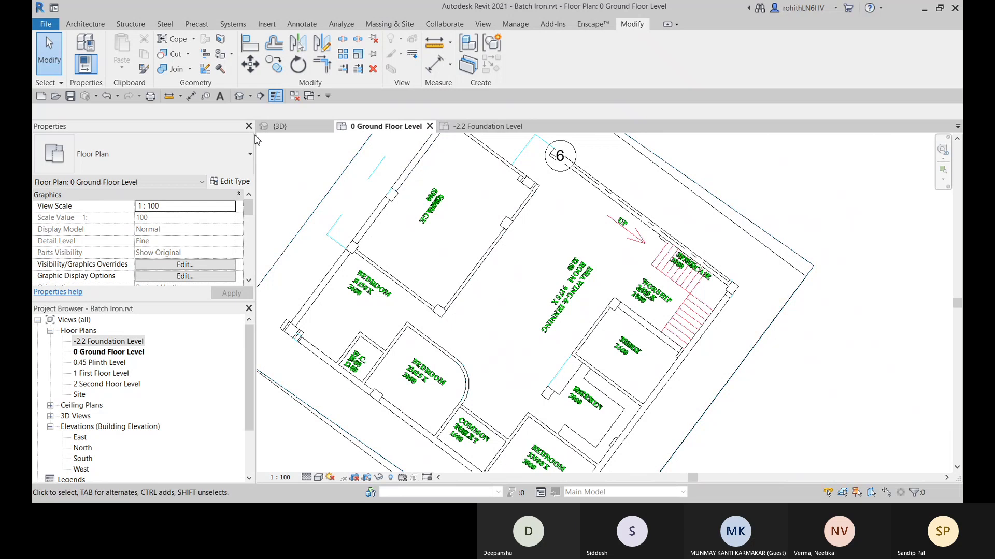
{"action": "left_click", "coordinate": [280, 126]}
{"action": "scroll", "coordinate": [539, 311], "scroll_direction": "up", "scroll_amount": 4}
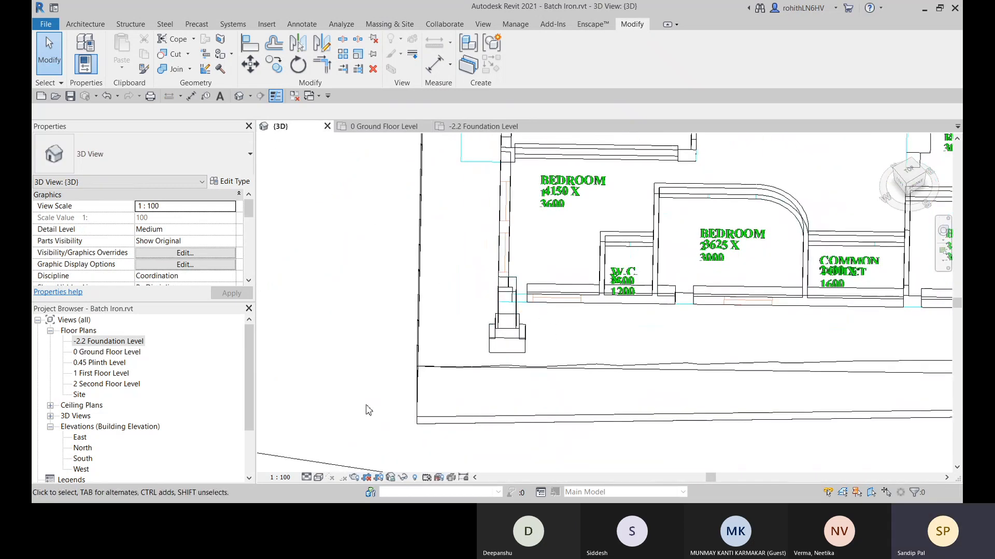
{"action": "left_click", "coordinate": [318, 477]}
{"action": "left_click", "coordinate": [343, 463]}
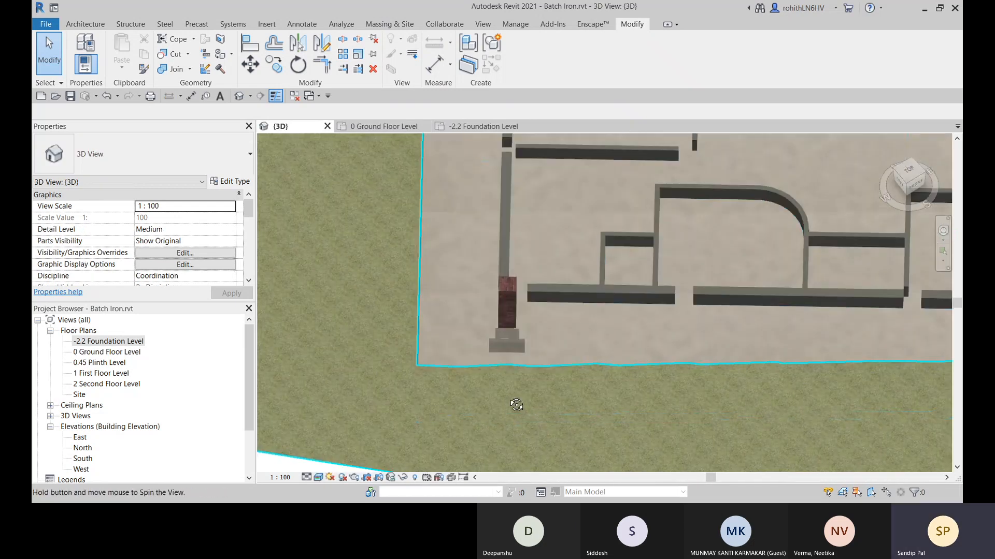
Pull the near end of the WI-125mm wall back from the new foundation wall at the garage corner.
{"action": "middle_click_drag", "start_coordinate": [516, 406], "coordinate": [682, 395], "text": "shift"}
{"action": "scroll", "coordinate": [581, 376], "scroll_direction": "down", "scroll_amount": 4}
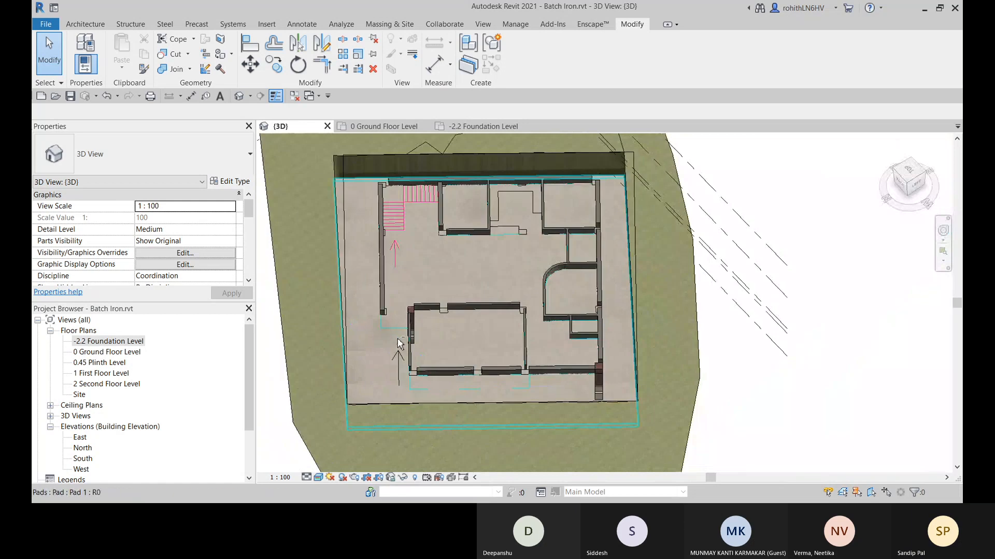
{"action": "middle_click_drag", "start_coordinate": [400, 344], "coordinate": [423, 280], "text": "shift"}
{"action": "scroll", "coordinate": [459, 350], "scroll_direction": "up", "scroll_amount": 5}
{"action": "scroll", "coordinate": [492, 311], "scroll_direction": "up", "scroll_amount": 3}
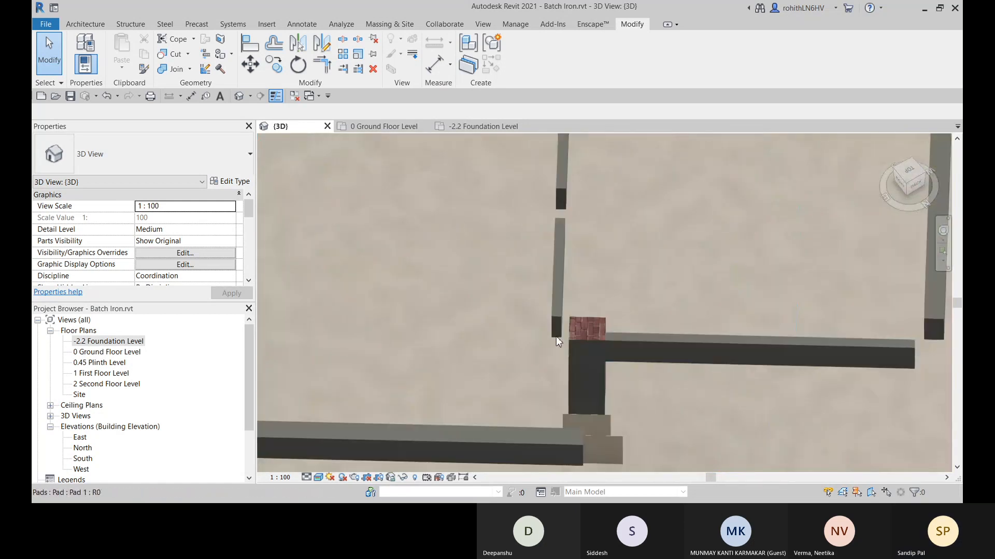
{"action": "middle_click_drag", "start_coordinate": [578, 332], "coordinate": [648, 292]}
{"action": "scroll", "coordinate": [570, 298], "scroll_direction": "up", "scroll_amount": 3}
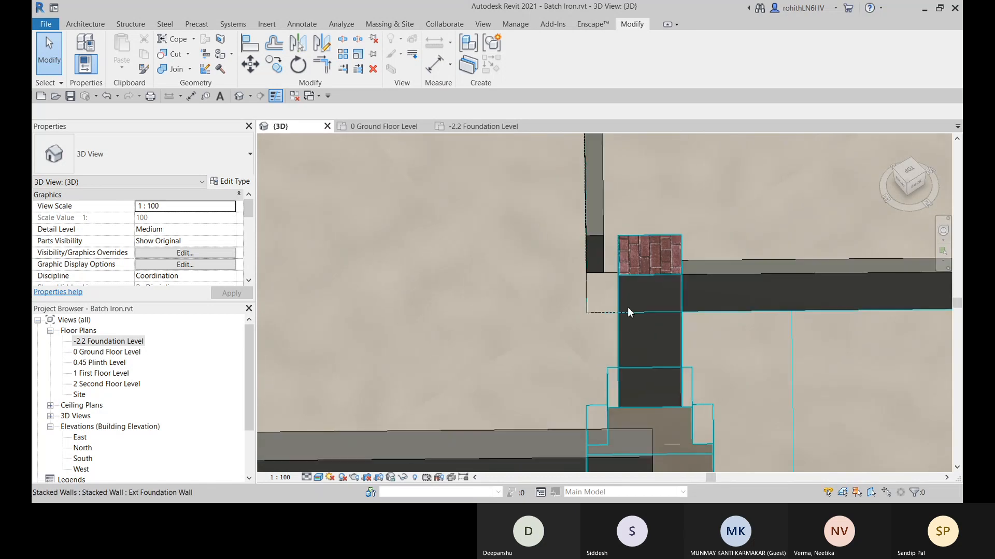
{"action": "left_click", "coordinate": [689, 285]}
{"action": "left_click_drag", "start_coordinate": [652, 313], "coordinate": [712, 309]}
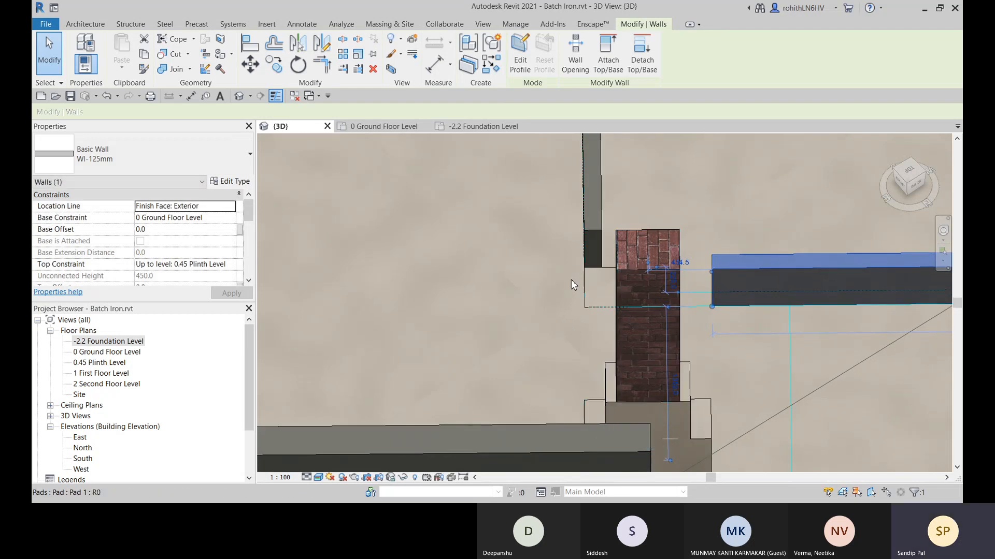
Align the brick face of the new foundation wall with the outer face of the adjoining interior wall.
{"action": "key", "text": "l"}
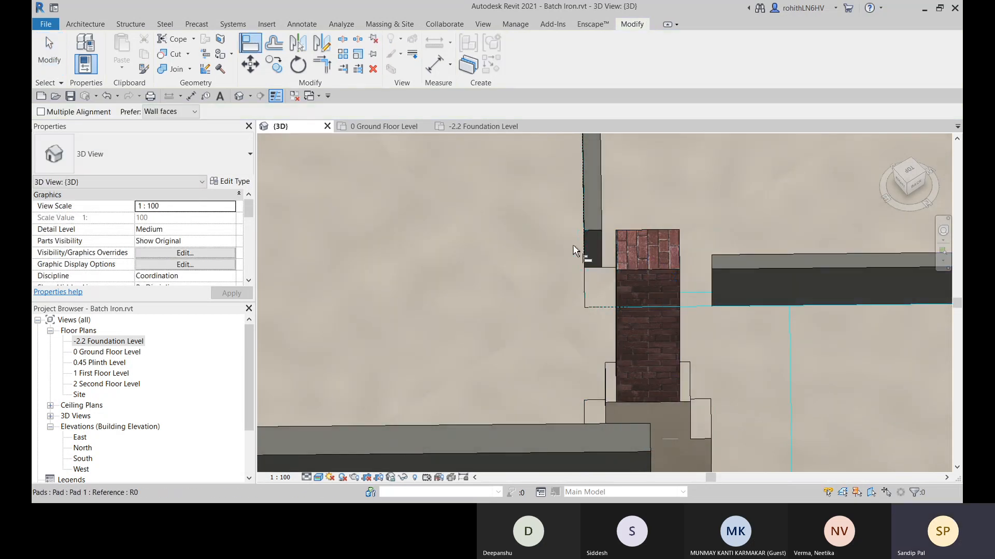
{"action": "middle_click_drag", "start_coordinate": [573, 268], "coordinate": [377, 329], "text": "shift"}
{"action": "left_click", "coordinate": [568, 218]}
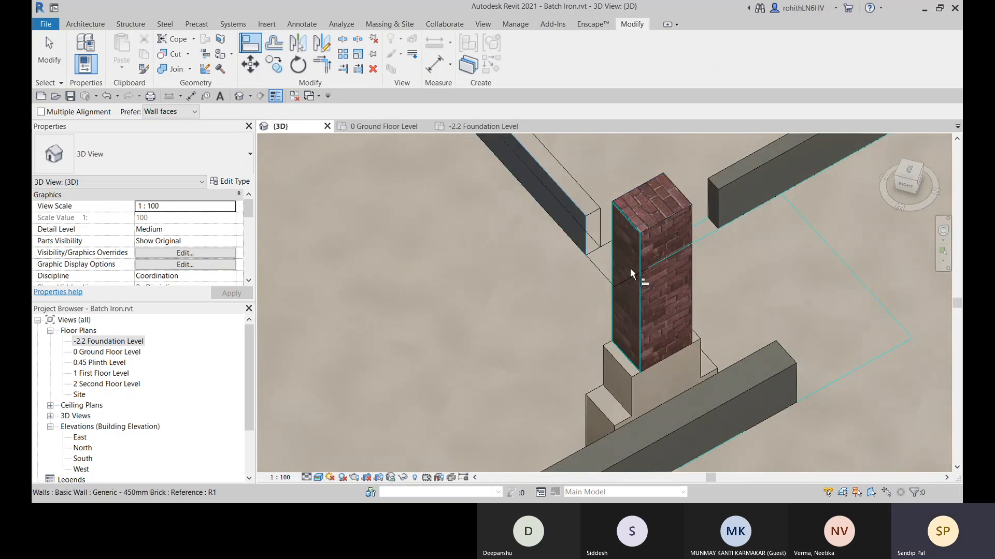
{"action": "left_click", "coordinate": [629, 250]}
{"action": "middle_click_drag", "start_coordinate": [668, 281], "coordinate": [567, 322], "text": "shift"}
Switch the 3D view to Wireframe and examine the garage corner column outline inside the foundation wall.
{"action": "left_click", "coordinate": [331, 477]}
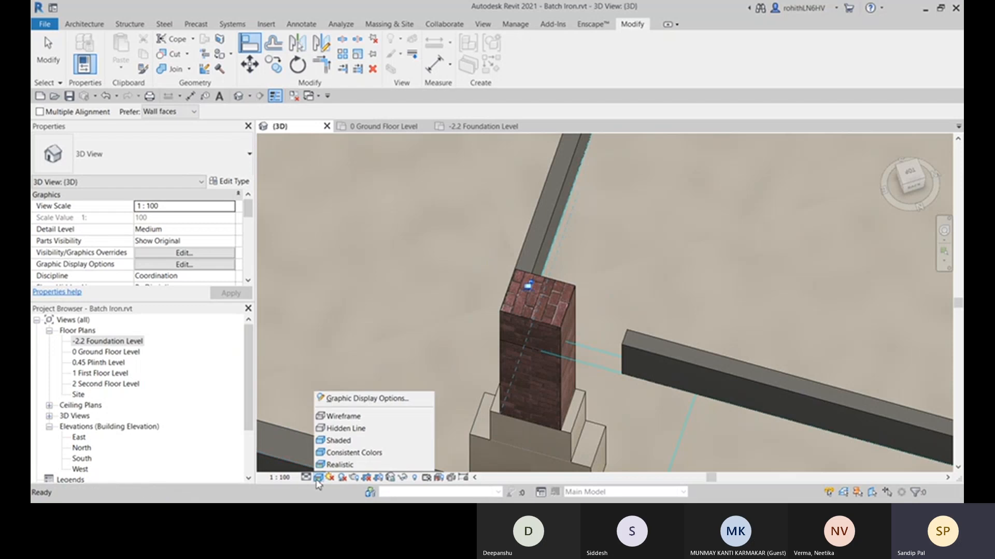
{"action": "left_click", "coordinate": [342, 413]}
{"action": "middle_click_drag", "start_coordinate": [534, 361], "coordinate": [556, 374], "text": "shift"}
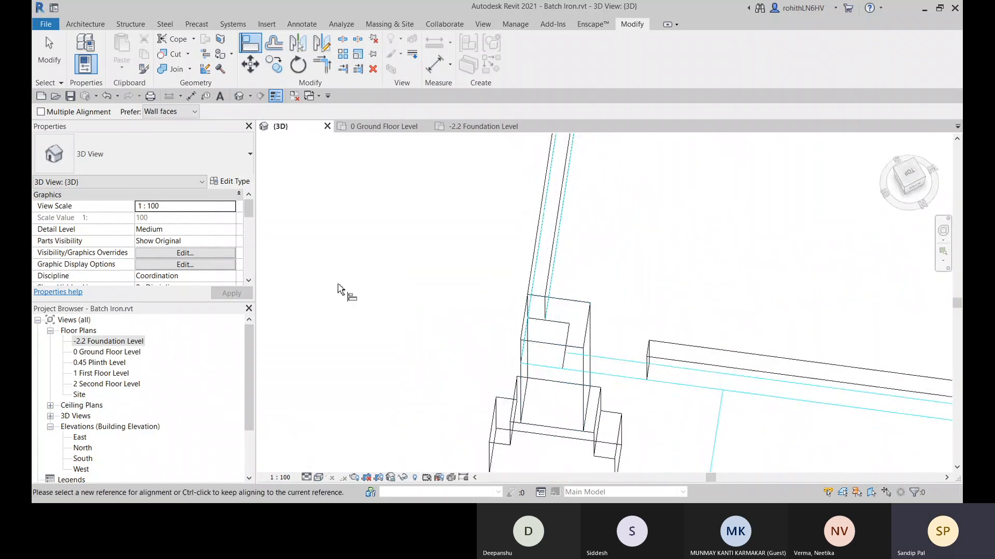
Set the -2.2 Foundation Level plan to Wireframe with the foundation wall at the garage corner selected.
{"action": "left_click", "coordinate": [451, 133]}
{"action": "scroll", "coordinate": [573, 282], "scroll_direction": "up", "scroll_amount": 4}
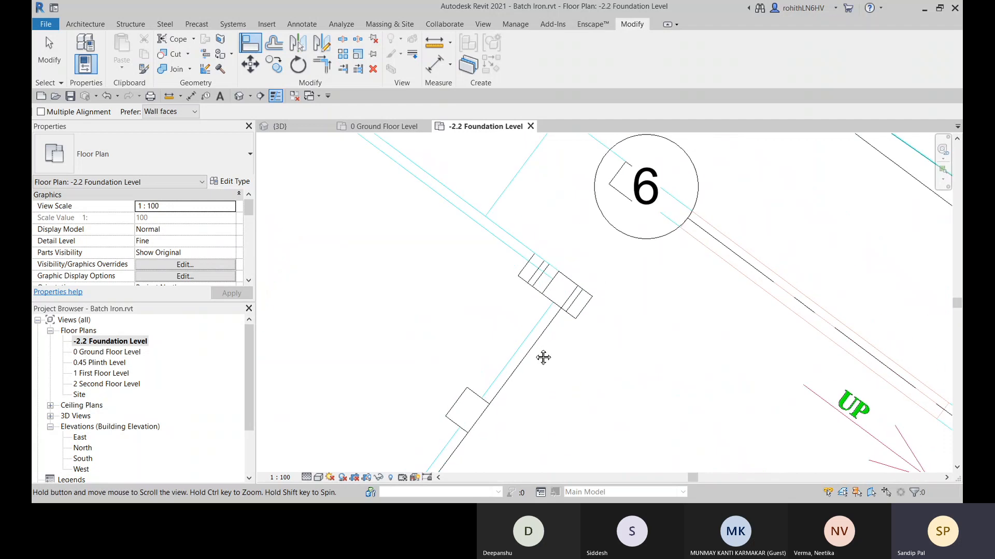
{"action": "key", "text": "Escape"}
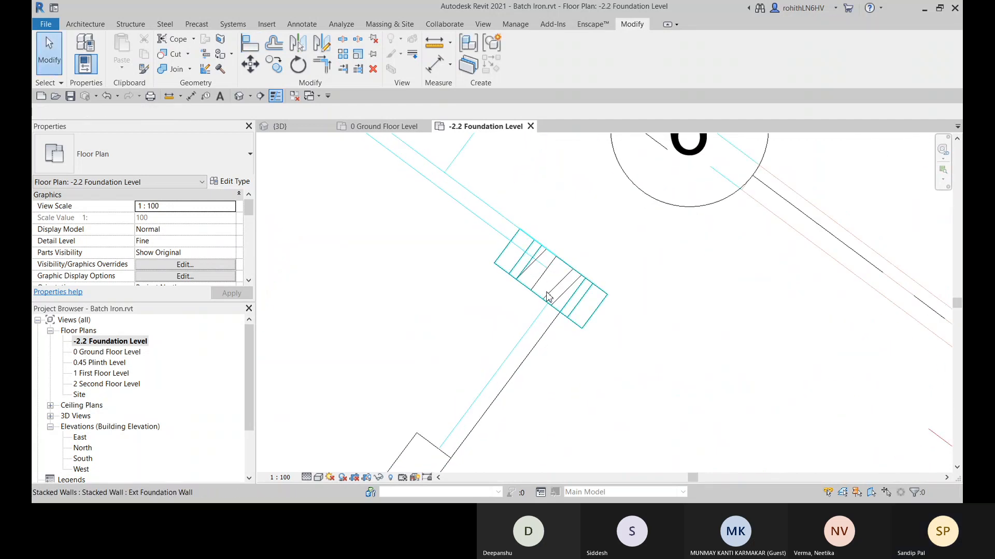
{"action": "left_click", "coordinate": [547, 296]}
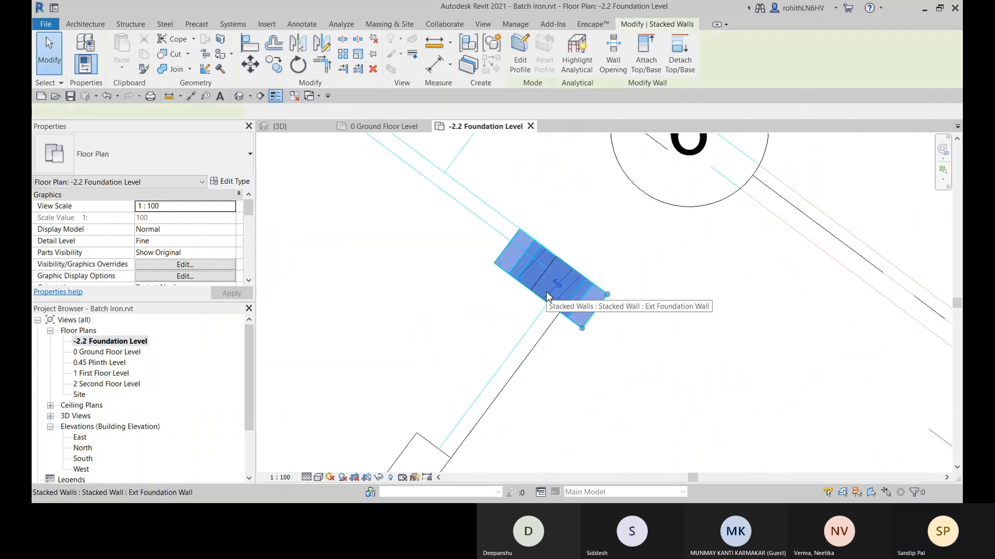
{"action": "left_click", "coordinate": [318, 477]}
{"action": "left_click", "coordinate": [344, 415]}
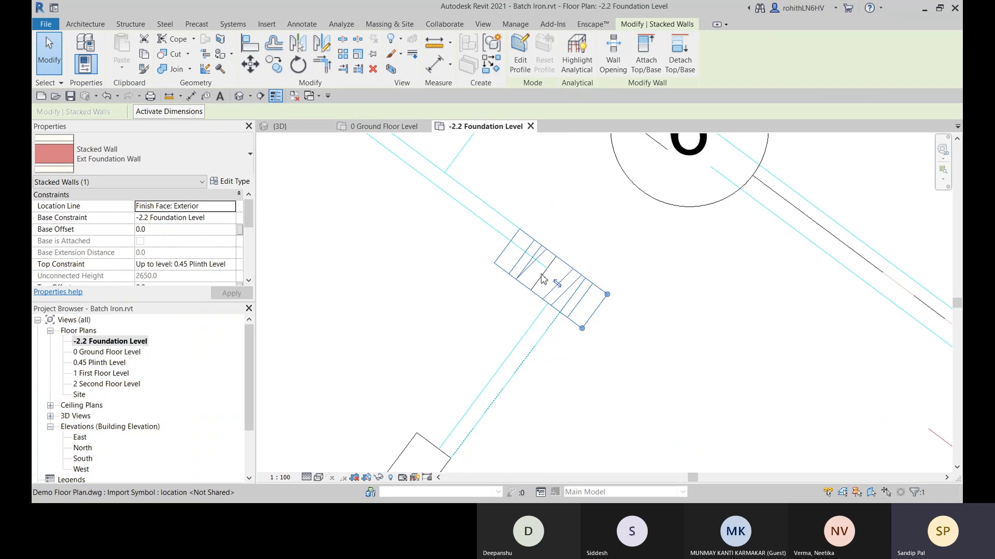
Measure the garage corner column's side across the foundation wall segment.
{"action": "scroll", "coordinate": [542, 279], "scroll_direction": "up", "scroll_amount": 3}
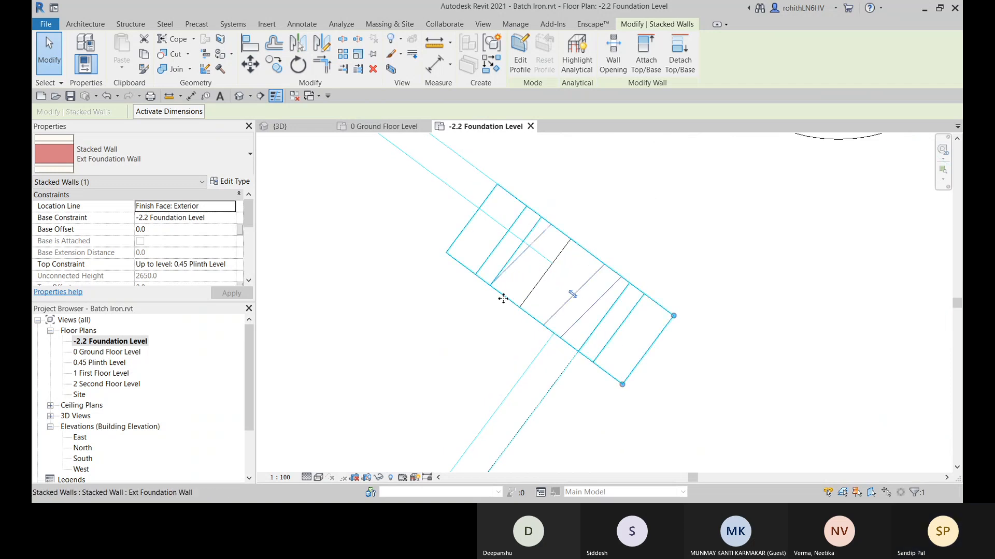
{"action": "left_click", "coordinate": [434, 46]}
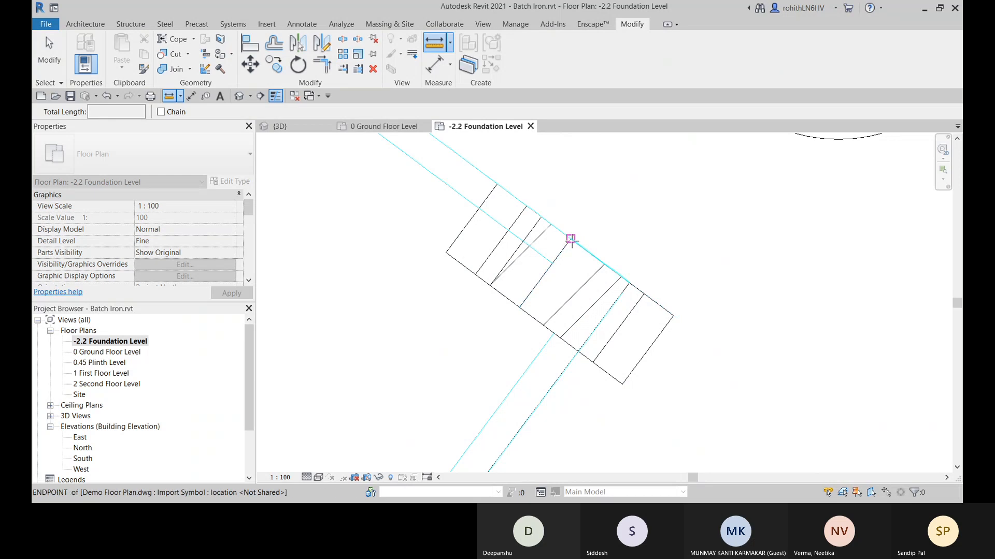
{"action": "left_click", "coordinate": [571, 239]}
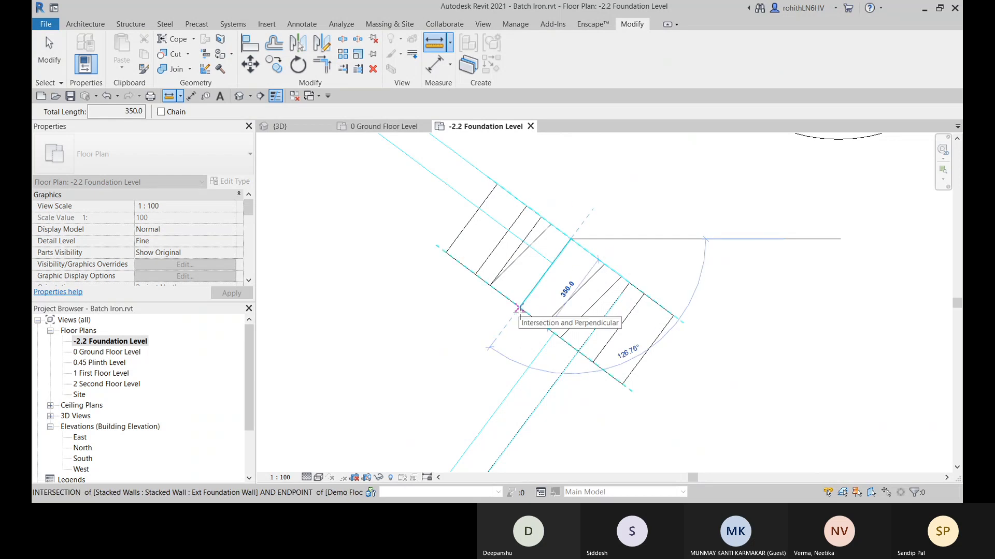
{"action": "key", "text": "Escape"}
{"action": "key", "text": "Escape"}
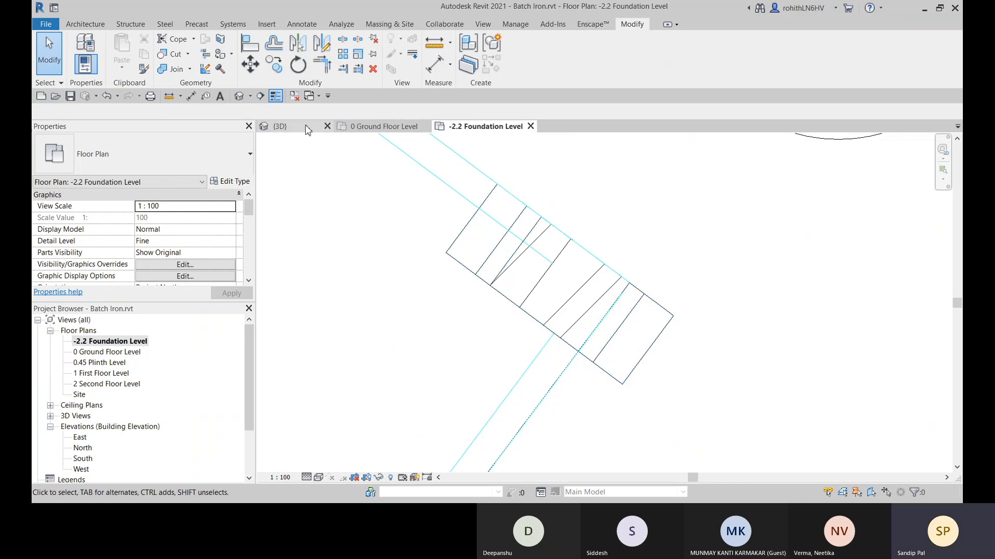
Examine the garage corner foundation wall against the column outline and neighbouring walls in the wireframe 3D view.
{"action": "left_click", "coordinate": [280, 125]}
{"action": "middle_click_drag", "start_coordinate": [570, 358], "coordinate": [296, 203], "text": "shift"}
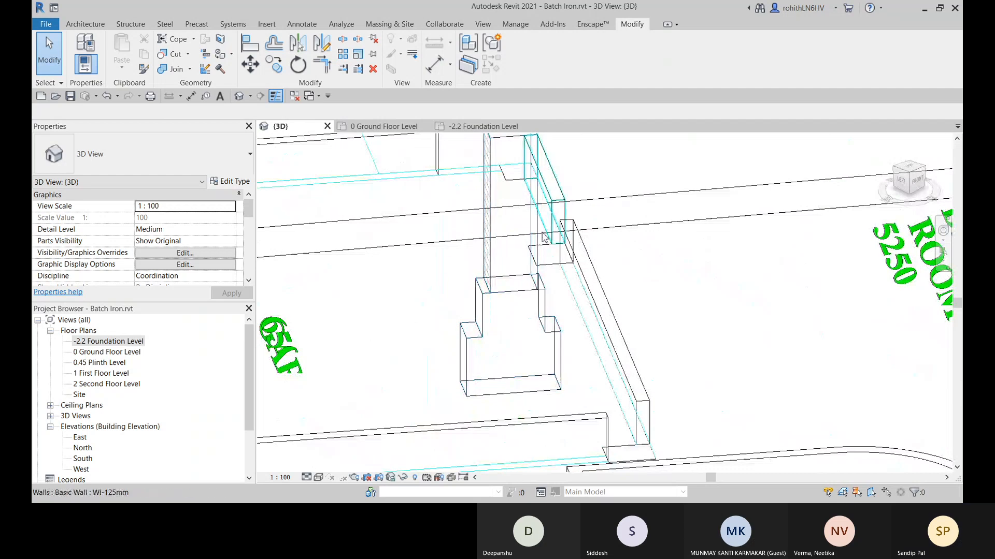
{"action": "middle_click_drag", "start_coordinate": [510, 235], "coordinate": [642, 259], "text": "shift"}
{"action": "scroll", "coordinate": [444, 308], "scroll_direction": "down", "scroll_amount": 3}
{"action": "scroll", "coordinate": [444, 308], "scroll_direction": "down", "scroll_amount": 2}
{"action": "middle_click_drag", "start_coordinate": [446, 311], "coordinate": [673, 388], "text": "shift"}
{"action": "scroll", "coordinate": [475, 304], "scroll_direction": "up", "scroll_amount": 1}
{"action": "scroll", "coordinate": [474, 305], "scroll_direction": "up", "scroll_amount": 2}
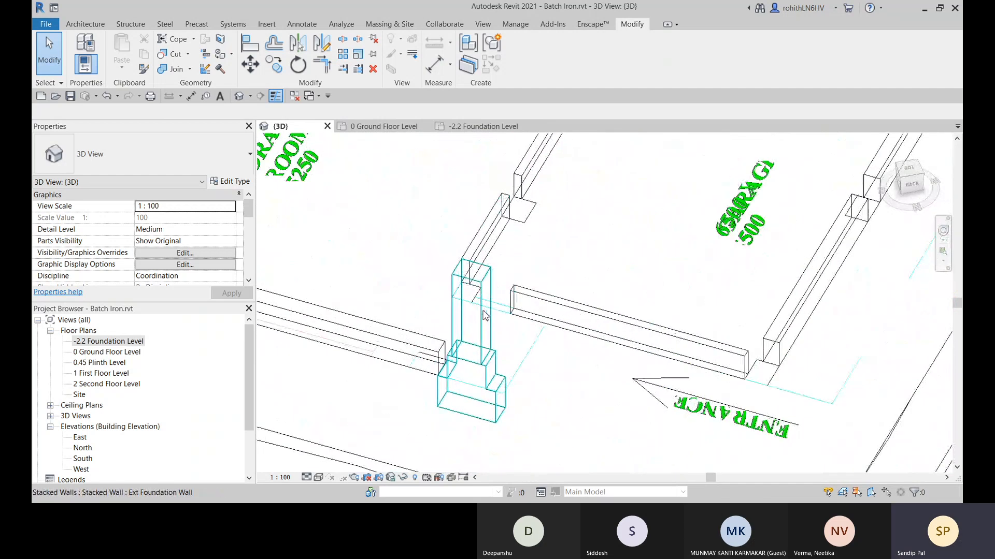
Try to move the garage corner foundation wall's ends in the 3D view, undoing or cancelling each change.
{"action": "middle_click_drag", "start_coordinate": [477, 306], "coordinate": [541, 331], "text": "shift"}
{"action": "left_click", "coordinate": [483, 387]}
{"action": "scroll", "coordinate": [494, 364], "scroll_direction": "up", "scroll_amount": 1}
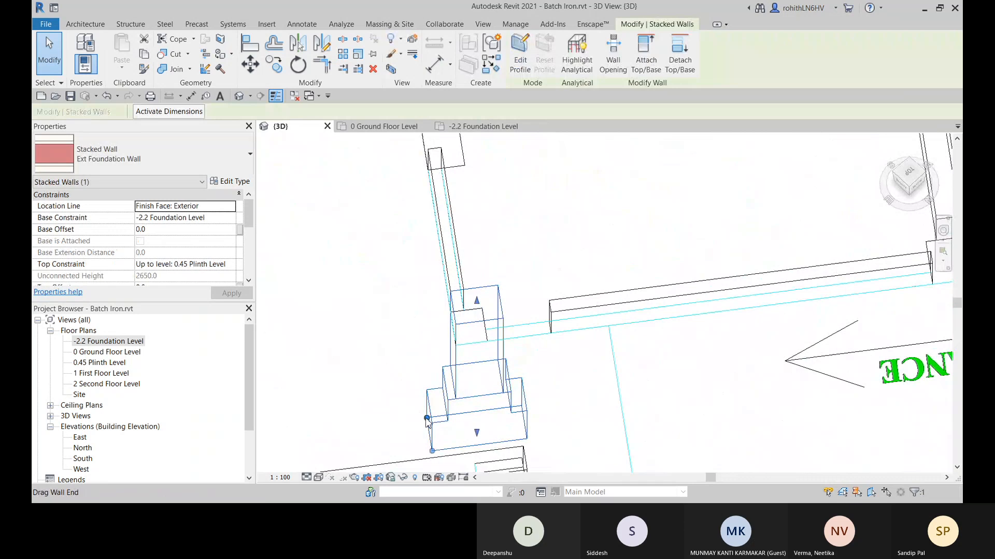
{"action": "left_click_drag", "start_coordinate": [427, 420], "coordinate": [441, 421]}
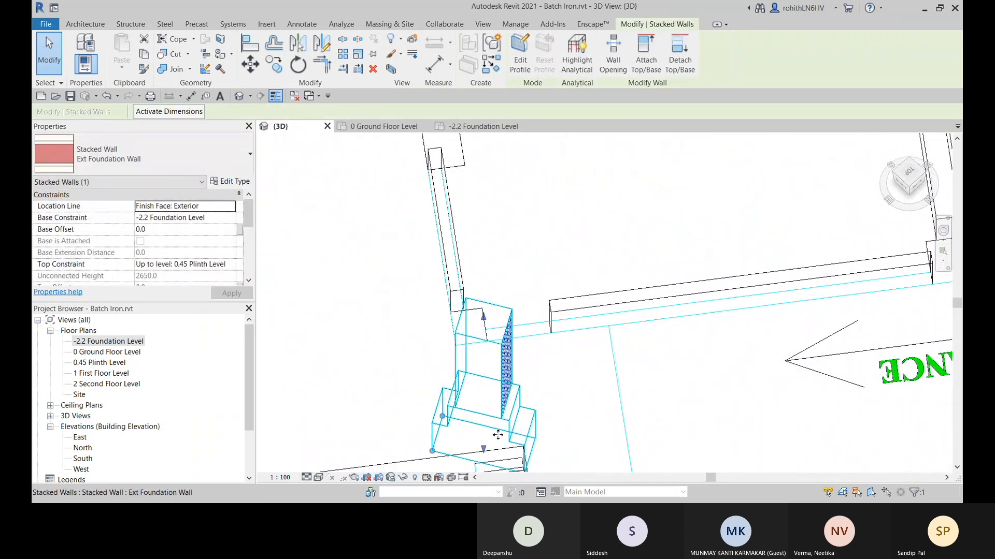
{"action": "key", "text": "ctrl+z"}
{"action": "middle_click_drag", "start_coordinate": [488, 432], "coordinate": [523, 378]}
{"action": "left_click", "coordinate": [467, 376]}
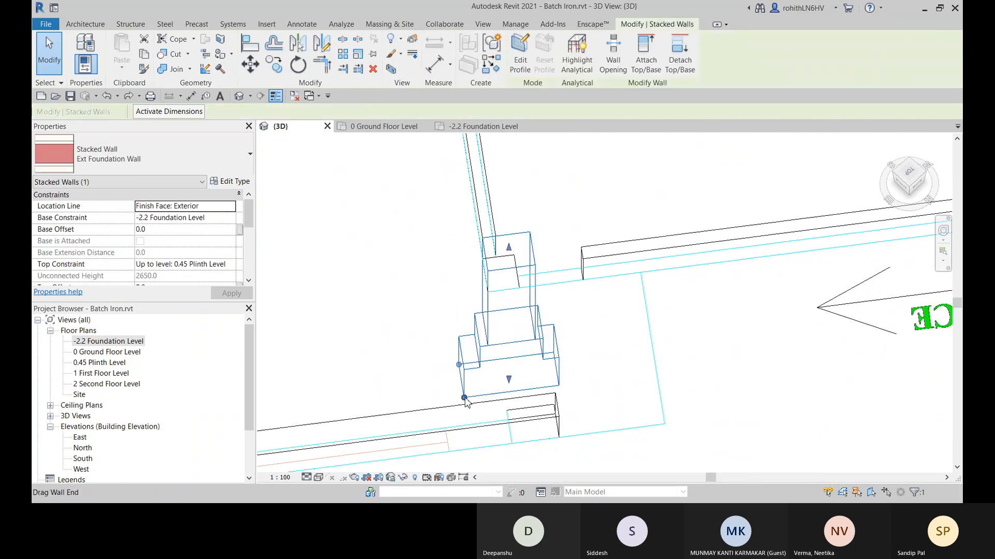
{"action": "left_click_drag", "start_coordinate": [466, 402], "coordinate": [471, 397]}
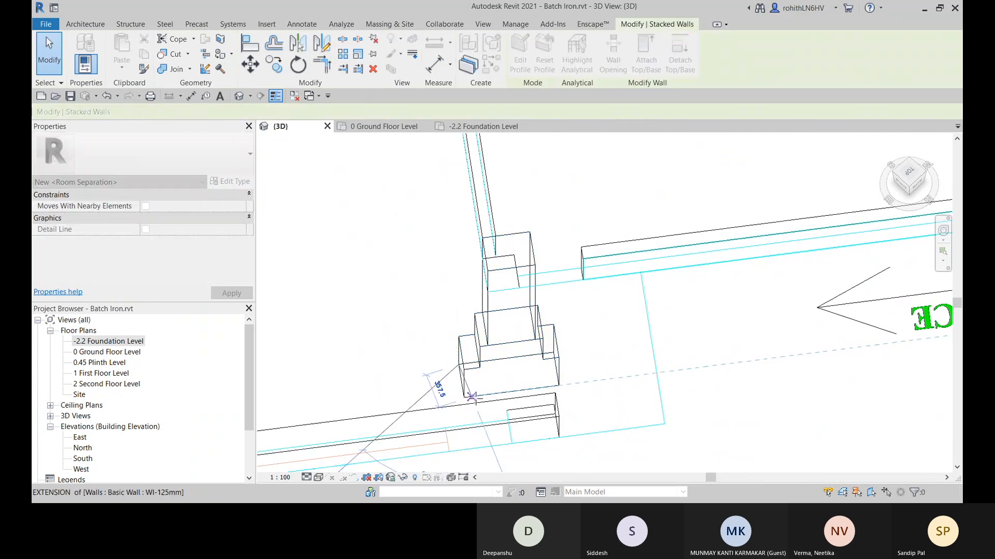
{"action": "key", "text": "Escape"}
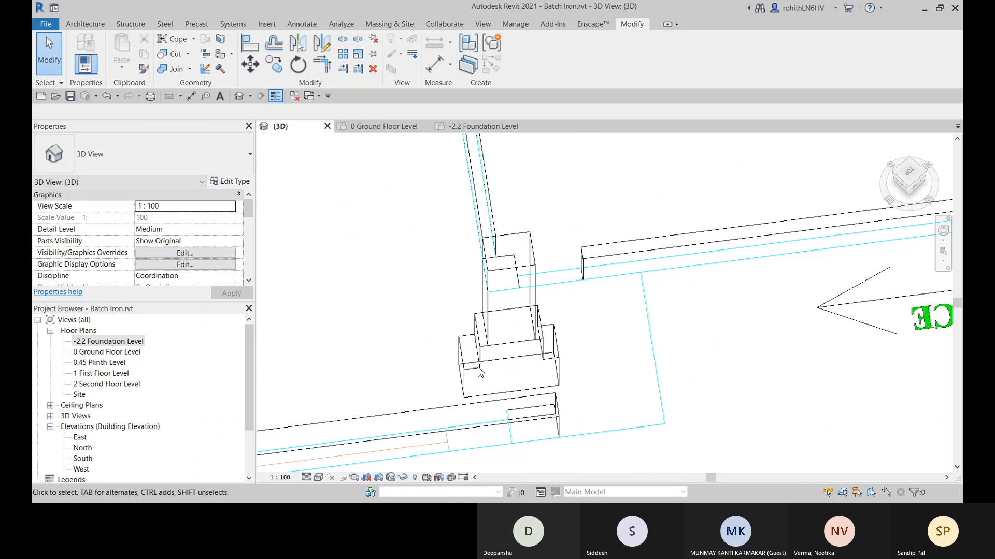
Try to shorten the garage corner foundation wall from its outer end in the -2.2 Foundation Level plan, cancelling the change.
{"action": "left_click", "coordinate": [487, 350]}
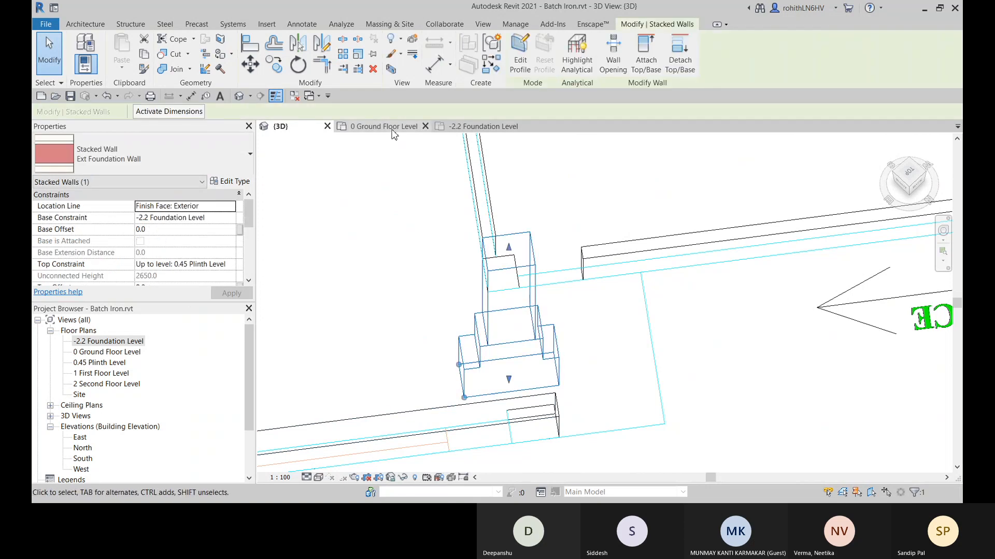
{"action": "left_click", "coordinate": [486, 126]}
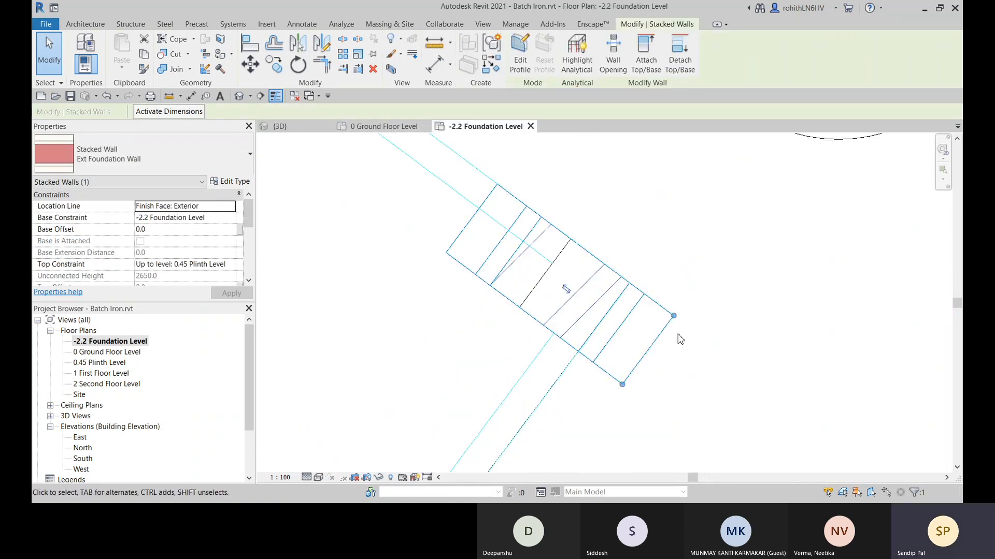
{"action": "left_click_drag", "start_coordinate": [674, 317], "coordinate": [667, 309]}
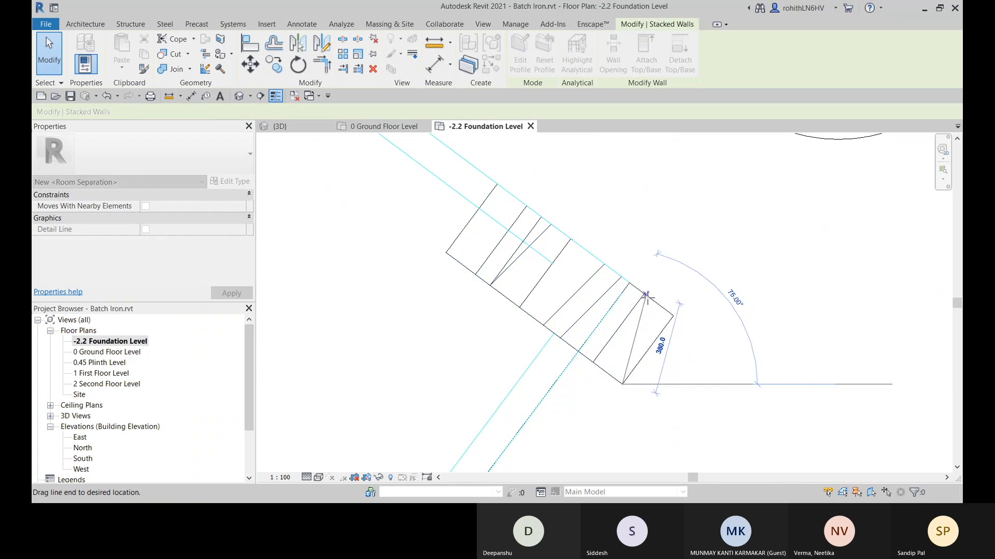
{"action": "left_click_drag", "start_coordinate": [661, 301], "coordinate": [661, 302]}
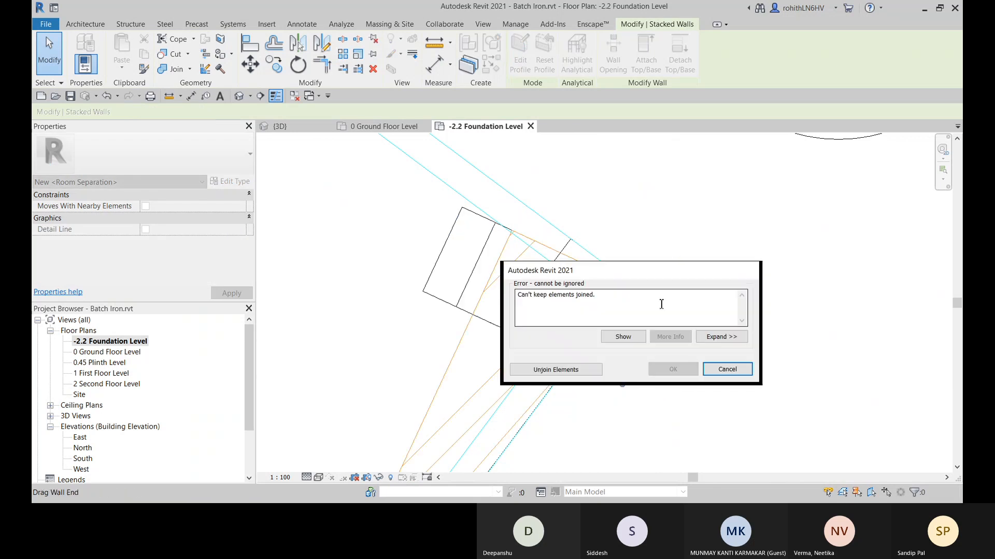
{"action": "left_click", "coordinate": [727, 370]}
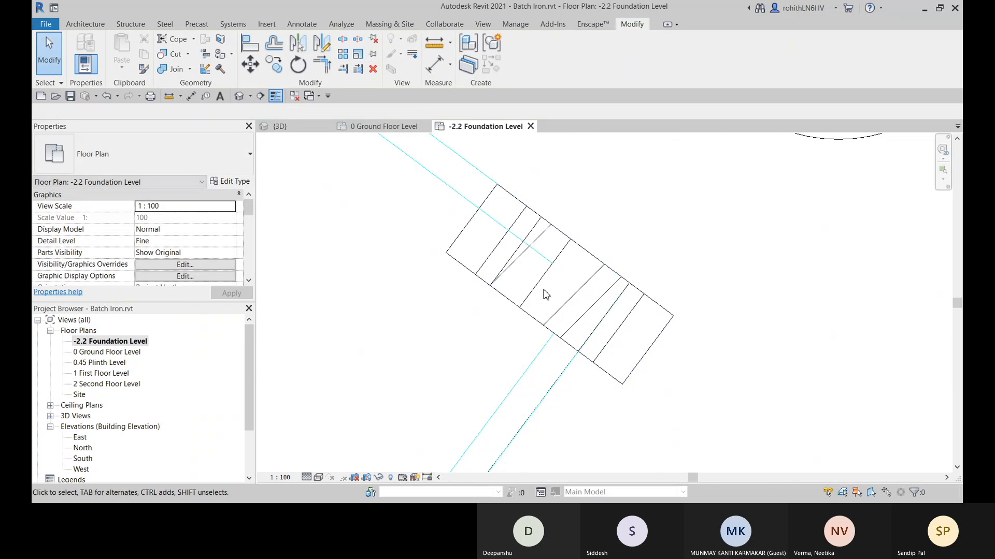
Try to pull both end points of the garage corner foundation wall slightly inward in plan, and undo the edits.
{"action": "left_click", "coordinate": [486, 277]}
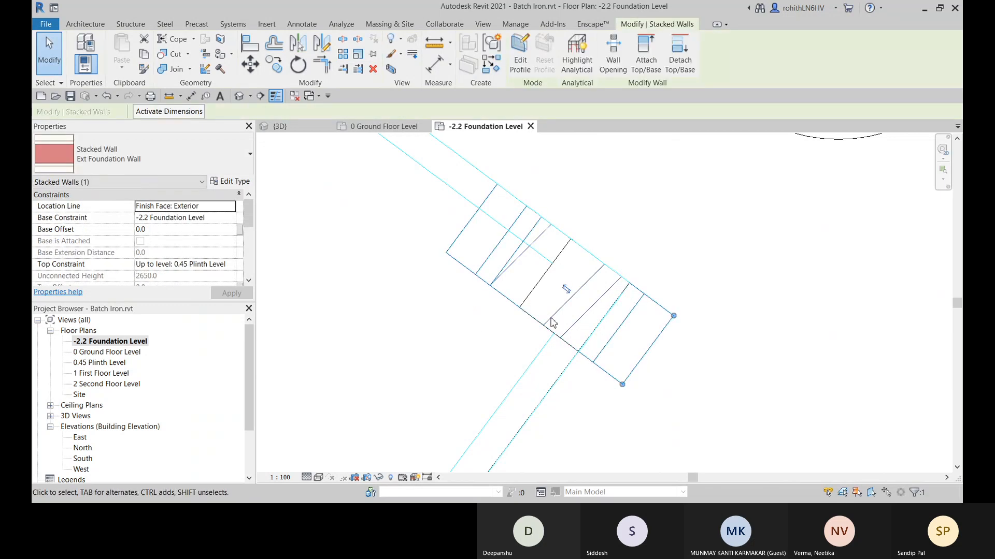
{"action": "middle_click_drag", "start_coordinate": [688, 330], "coordinate": [680, 326]}
{"action": "scroll", "coordinate": [533, 352], "scroll_direction": "down", "scroll_amount": 3}
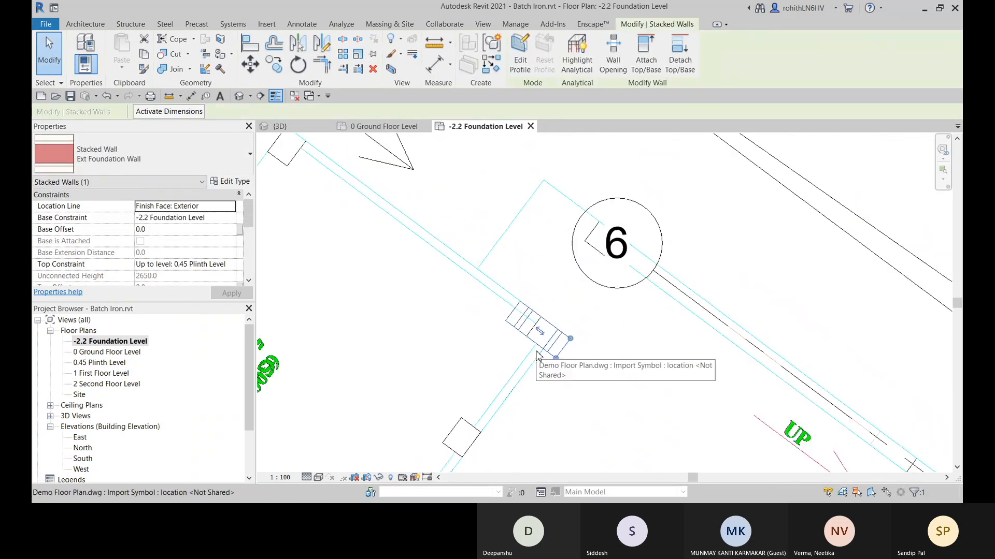
{"action": "middle_click_drag", "start_coordinate": [548, 364], "coordinate": [595, 340]}
{"action": "scroll", "coordinate": [590, 333], "scroll_direction": "up", "scroll_amount": 3}
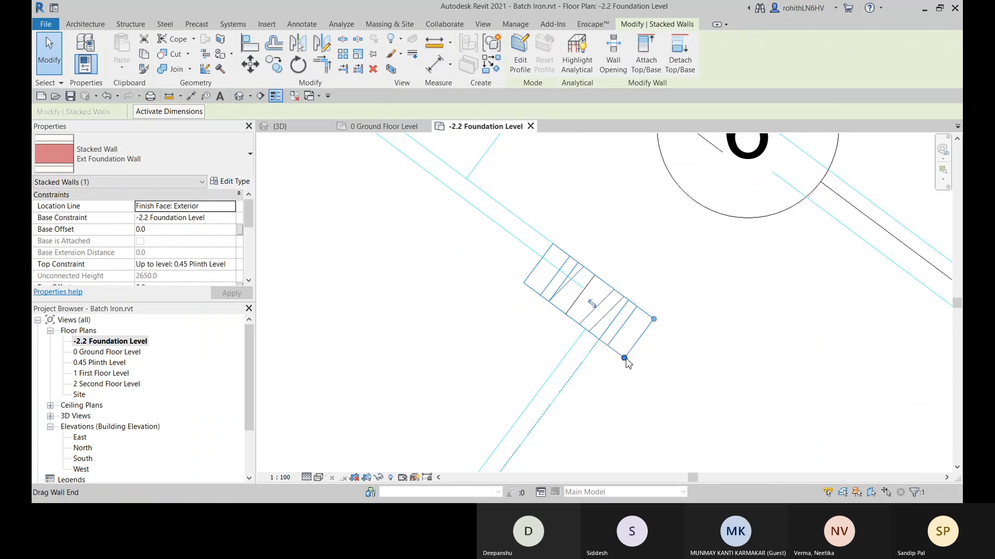
{"action": "left_click_drag", "start_coordinate": [625, 359], "coordinate": [617, 354]}
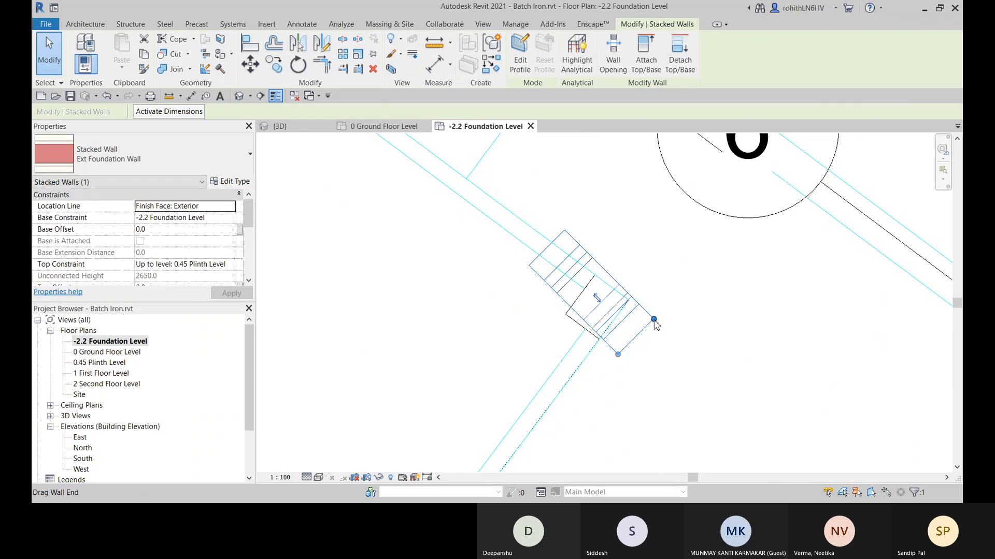
{"action": "left_click_drag", "start_coordinate": [654, 319], "coordinate": [644, 319]}
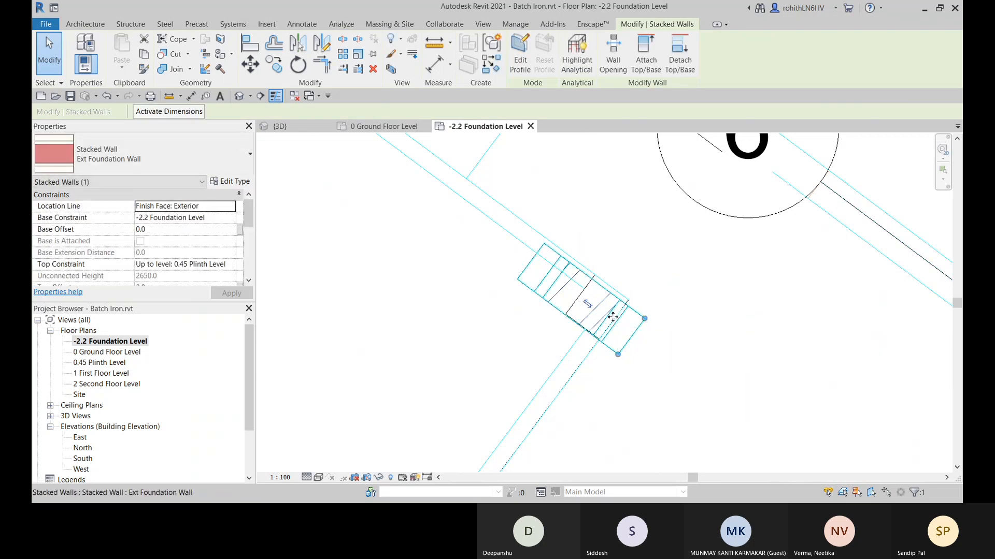
{"action": "scroll", "coordinate": [619, 323], "scroll_direction": "up", "scroll_amount": 2}
{"action": "middle_click_drag", "start_coordinate": [586, 317], "coordinate": [619, 330]}
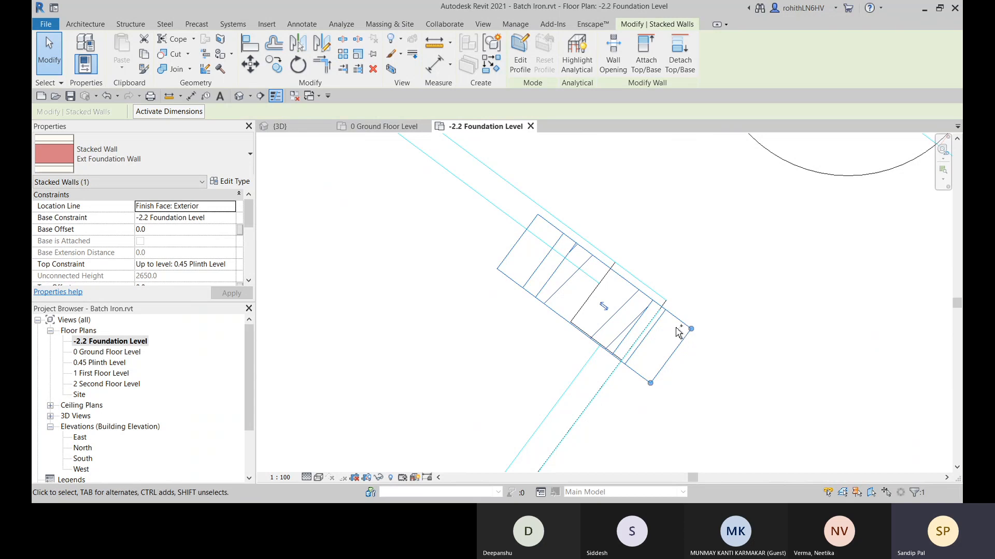
{"action": "key", "text": "ctrl+z"}
{"action": "middle_click_drag", "start_coordinate": [586, 340], "coordinate": [547, 348]}
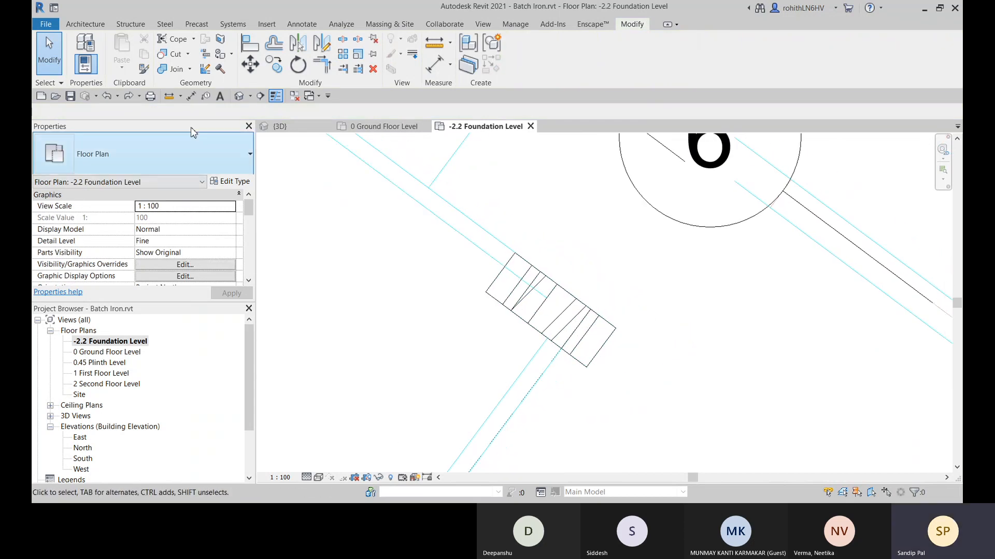
Examine the garage corner foundation wall in the 3D view, comparing it with the column and the entrance wall's end.
{"action": "left_click", "coordinate": [395, 128]}
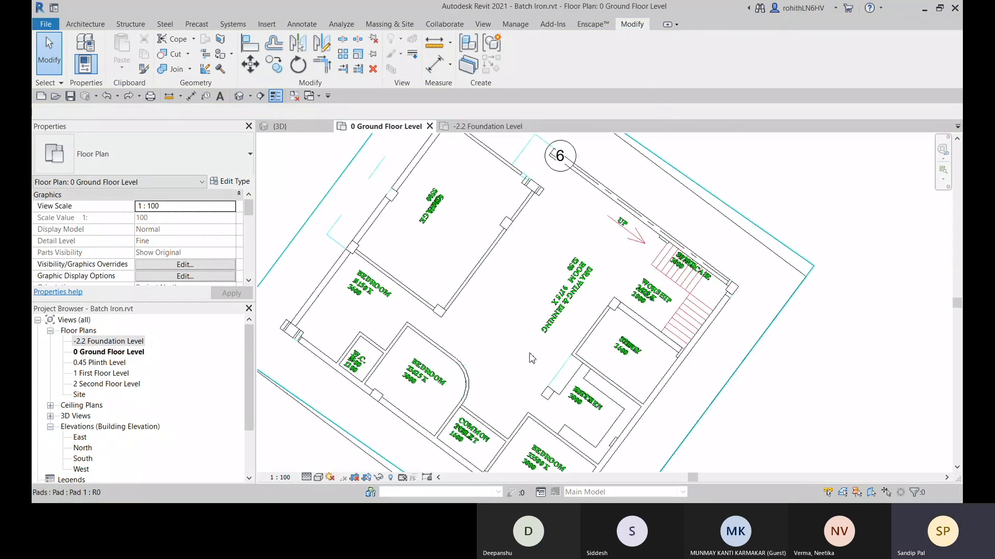
{"action": "left_click", "coordinate": [305, 129]}
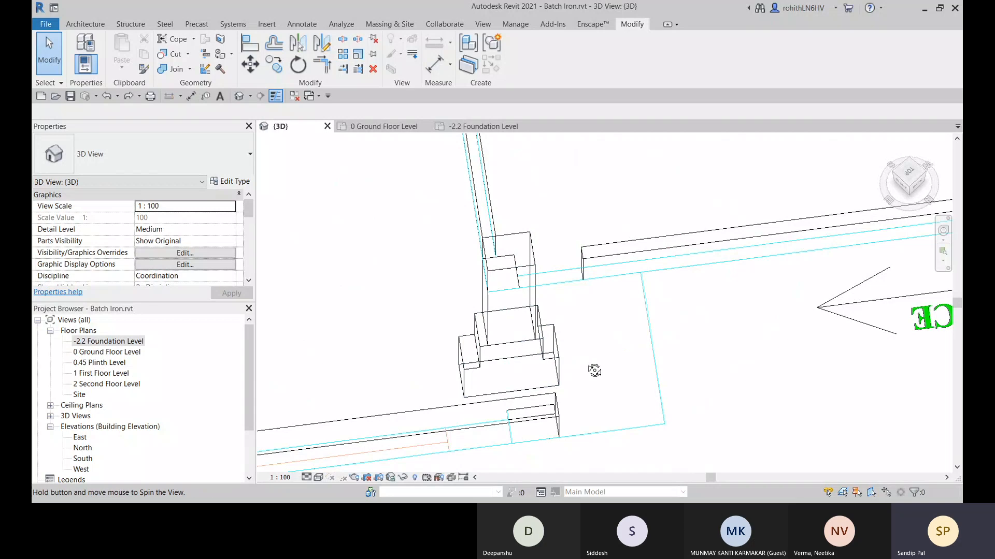
{"action": "middle_click_drag", "start_coordinate": [594, 370], "coordinate": [307, 240], "text": "shift"}
{"action": "scroll", "coordinate": [523, 280], "scroll_direction": "down", "scroll_amount": 5}
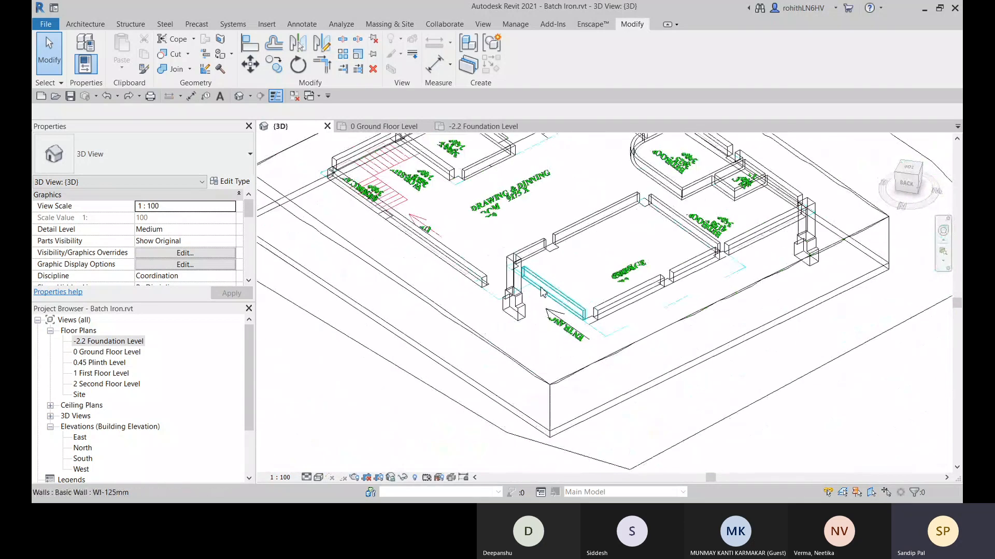
{"action": "scroll", "coordinate": [543, 293], "scroll_direction": "down", "scroll_amount": 3}
{"action": "middle_click_drag", "start_coordinate": [542, 293], "coordinate": [574, 348], "text": "shift"}
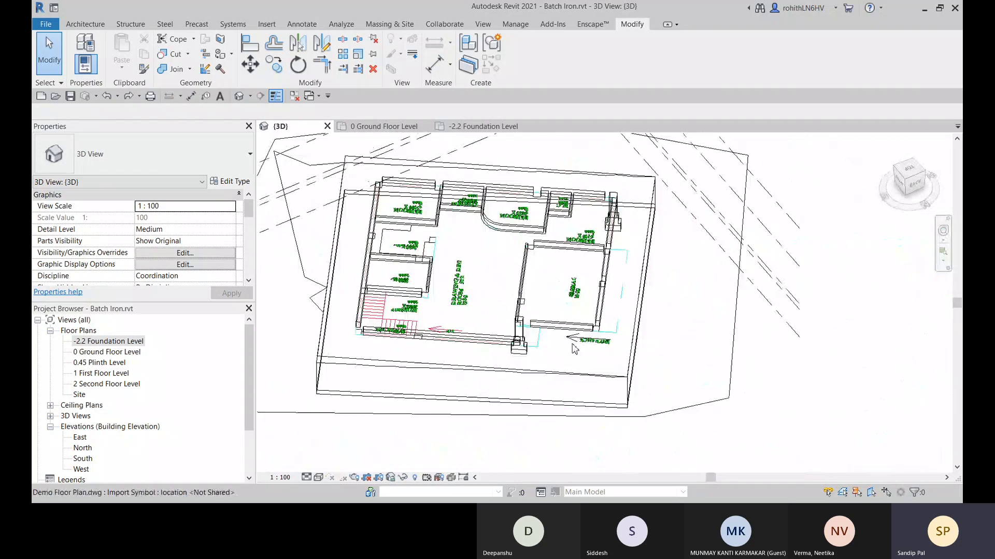
{"action": "scroll", "coordinate": [529, 340], "scroll_direction": "up", "scroll_amount": 8}
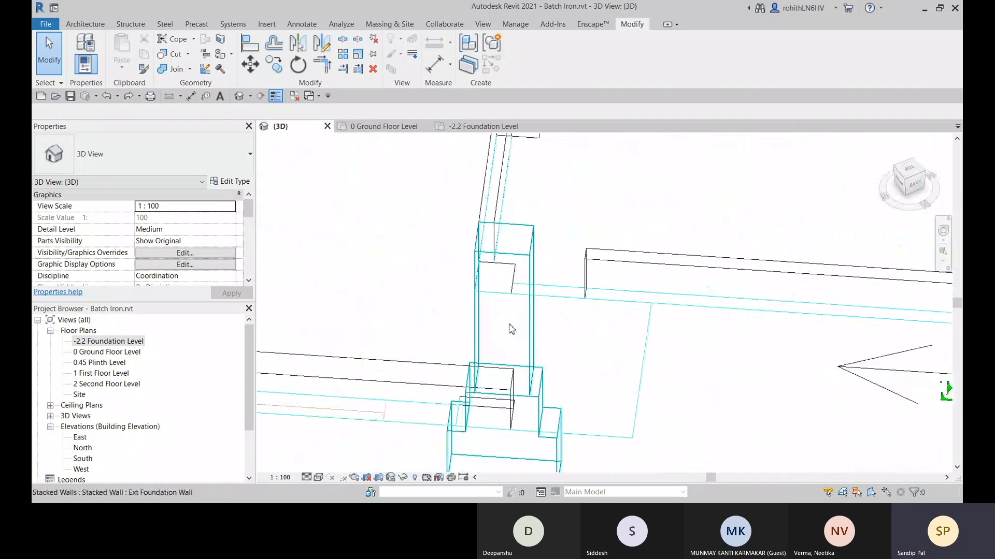
{"action": "scroll", "coordinate": [546, 316], "scroll_direction": "down", "scroll_amount": 2}
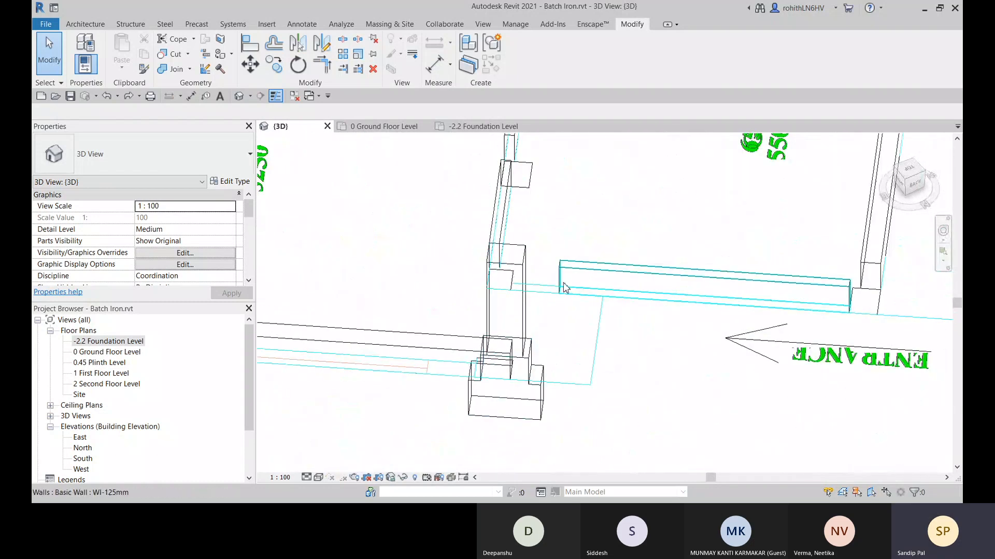
Extend the WI-125mm garage entrance wall's near end to the garage corner column in the 3D view.
{"action": "left_click", "coordinate": [554, 306]}
{"action": "left_click_drag", "start_coordinate": [559, 294], "coordinate": [526, 294]}
{"action": "scroll", "coordinate": [566, 314], "scroll_direction": "down", "scroll_amount": 3}
{"action": "middle_click_drag", "start_coordinate": [637, 344], "coordinate": [587, 350], "text": "shift"}
In the 0 Ground Floor Level plan, copy the garage corner Ext Foundation Wall to the next garage side column with Multiple enabled.
{"action": "left_click", "coordinate": [363, 129]}
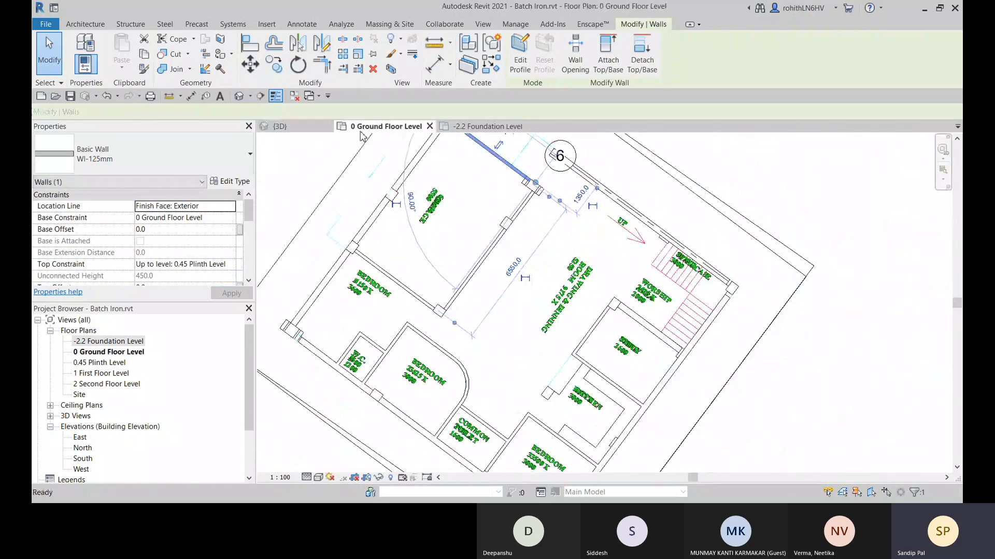
{"action": "middle_click_drag", "start_coordinate": [425, 313], "coordinate": [495, 367]}
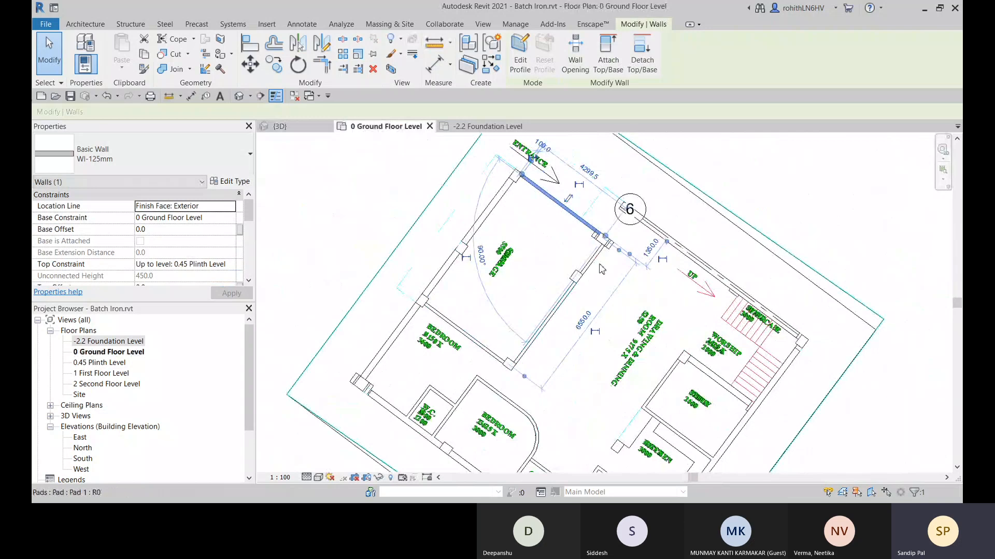
{"action": "scroll", "coordinate": [609, 251], "scroll_direction": "up", "scroll_amount": 2}
{"action": "left_click", "coordinate": [604, 238]}
{"action": "scroll", "coordinate": [689, 311], "scroll_direction": "up", "scroll_amount": 2}
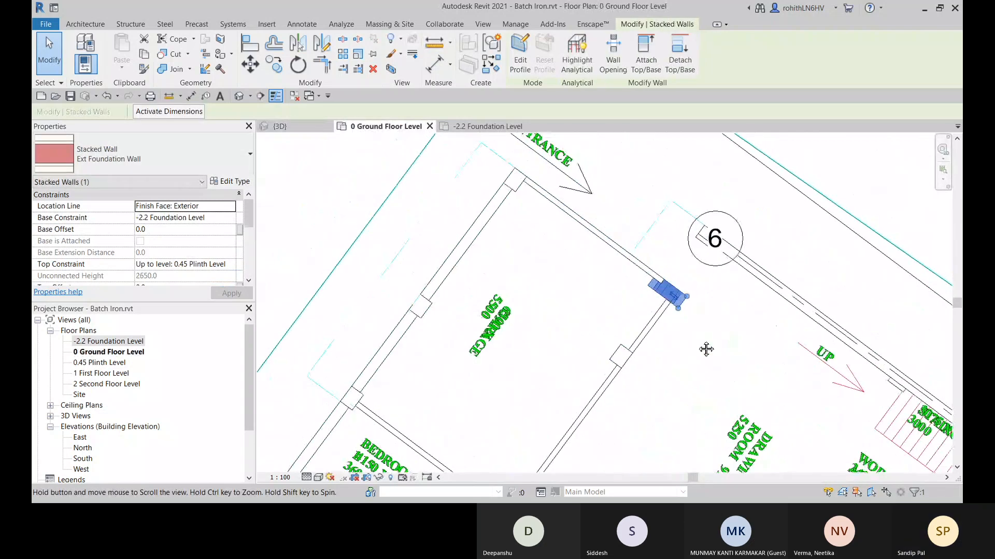
{"action": "scroll", "coordinate": [691, 313], "scroll_direction": "up", "scroll_amount": 1}
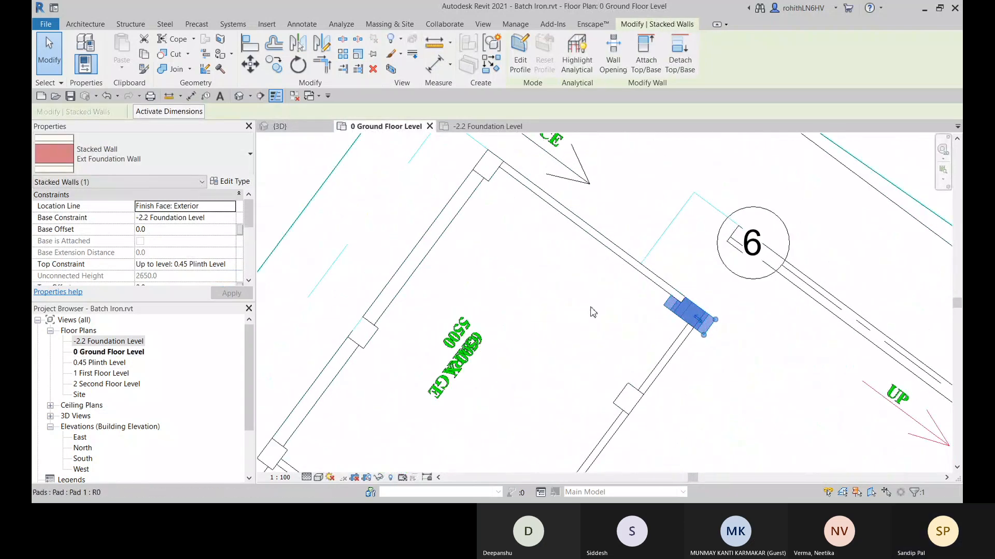
{"action": "middle_click_drag", "start_coordinate": [468, 278], "coordinate": [493, 291]}
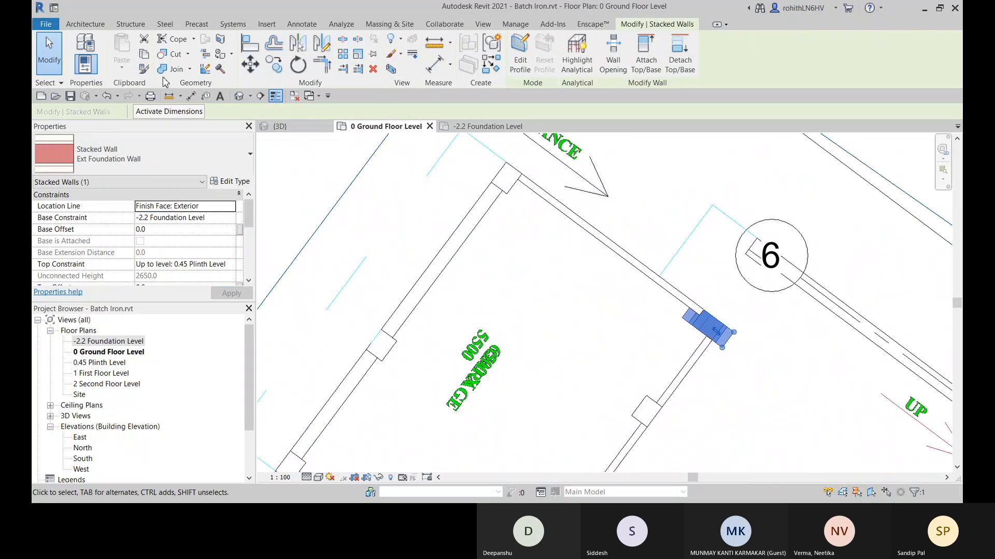
{"action": "left_click", "coordinate": [276, 69]}
{"action": "middle_click_drag", "start_coordinate": [625, 380], "coordinate": [571, 275]}
{"action": "scroll", "coordinate": [682, 272], "scroll_direction": "up", "scroll_amount": 5}
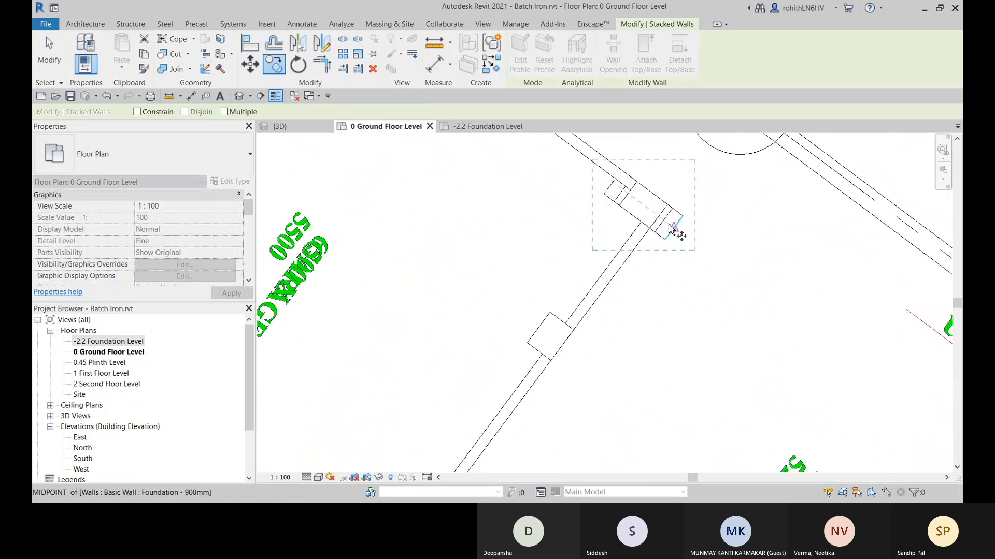
{"action": "left_click", "coordinate": [668, 200]}
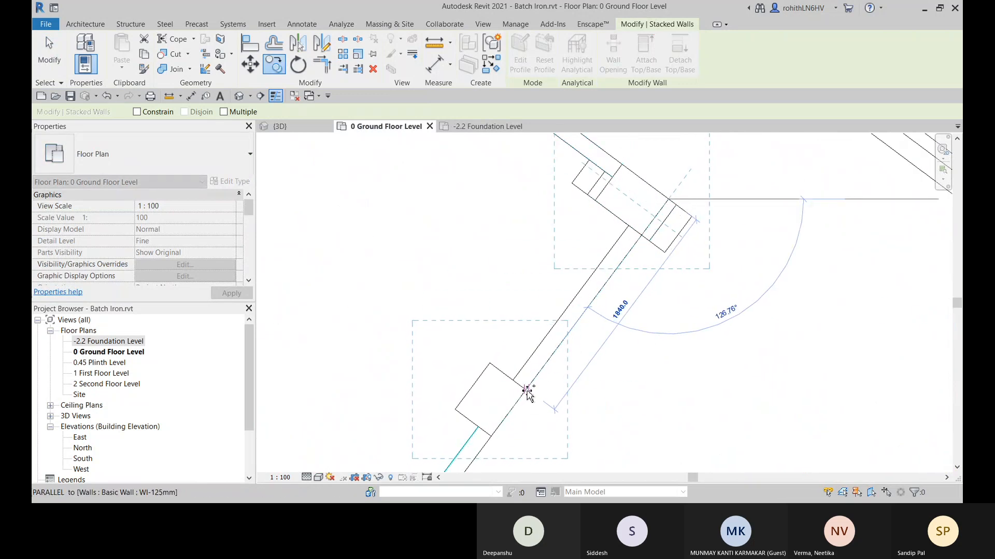
{"action": "left_click", "coordinate": [225, 112]}
{"action": "left_click", "coordinate": [526, 390]}
{"action": "scroll", "coordinate": [462, 401], "scroll_direction": "down", "scroll_amount": 1}
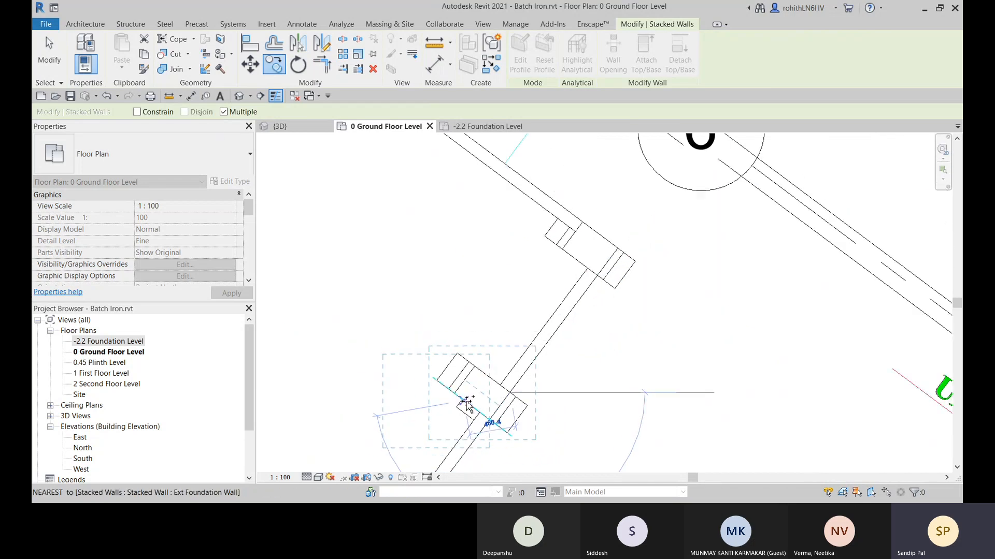
Place another copy of the foundation wall at the garage's inner corner column next to the 4150 x 3600 bedroom.
{"action": "scroll", "coordinate": [469, 405], "scroll_direction": "down", "scroll_amount": 1}
{"action": "middle_click_drag", "start_coordinate": [493, 417], "coordinate": [623, 247]}
{"action": "scroll", "coordinate": [547, 343], "scroll_direction": "down", "scroll_amount": 4}
{"action": "middle_click_drag", "start_coordinate": [537, 369], "coordinate": [523, 332]}
{"action": "scroll", "coordinate": [532, 324], "scroll_direction": "up", "scroll_amount": 2}
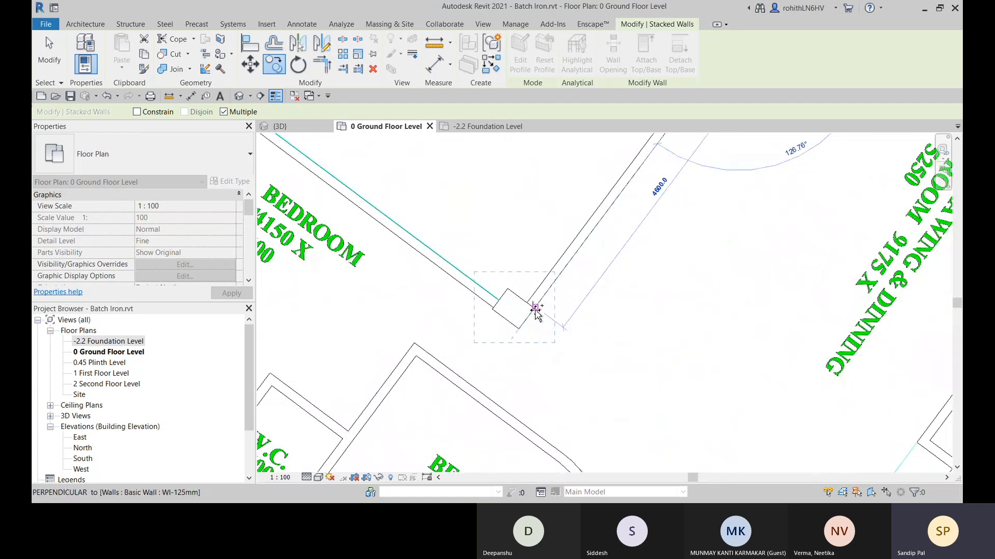
{"action": "scroll", "coordinate": [535, 313], "scroll_direction": "up", "scroll_amount": 3}
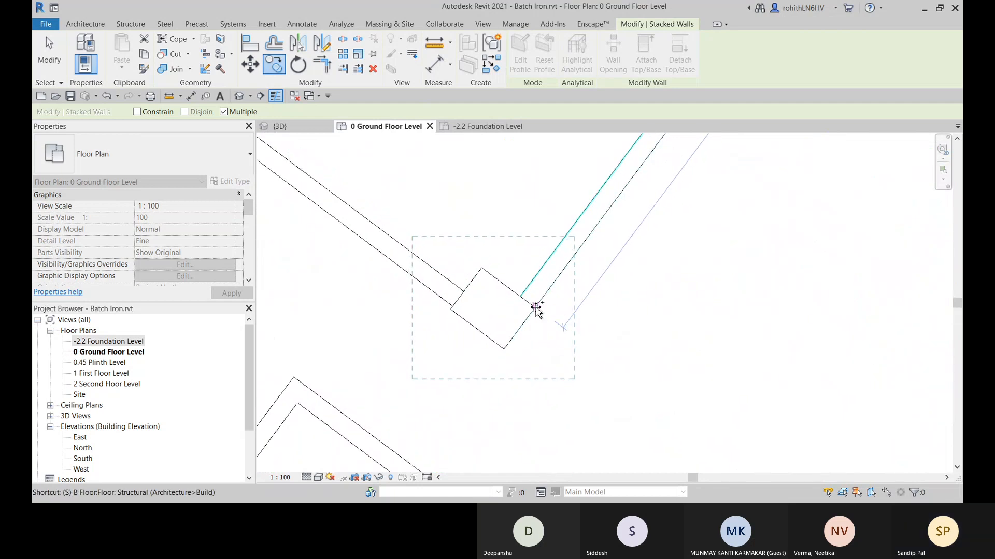
{"action": "scroll", "coordinate": [536, 308], "scroll_direction": "down", "scroll_amount": 4}
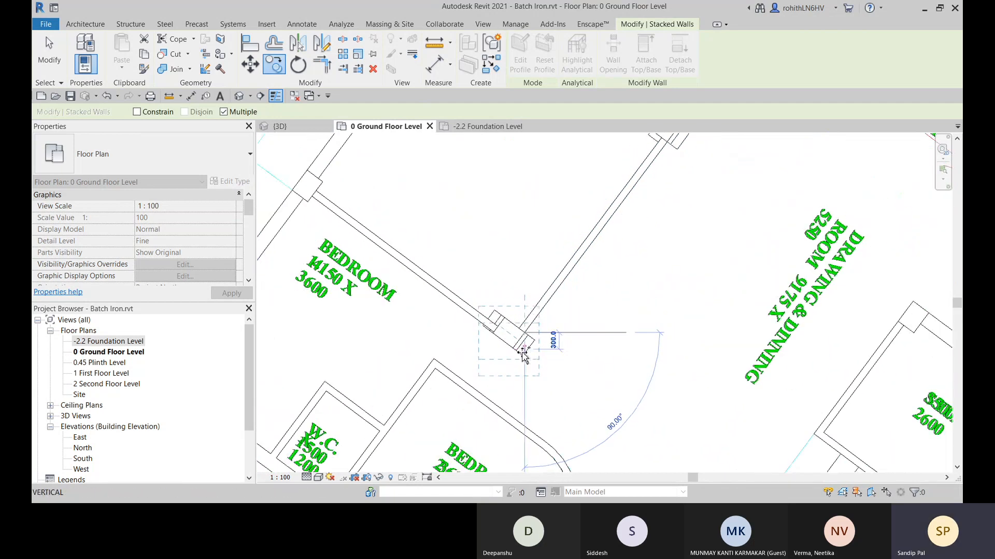
Place Ext Foundation Wall copies at the column of the 3625 x 3000 bedroom and the one between the common toilet and 3500 x 3000 bedroom.
{"action": "scroll", "coordinate": [523, 358], "scroll_direction": "down", "scroll_amount": 5}
{"action": "scroll", "coordinate": [580, 264], "scroll_direction": "up", "scroll_amount": 6}
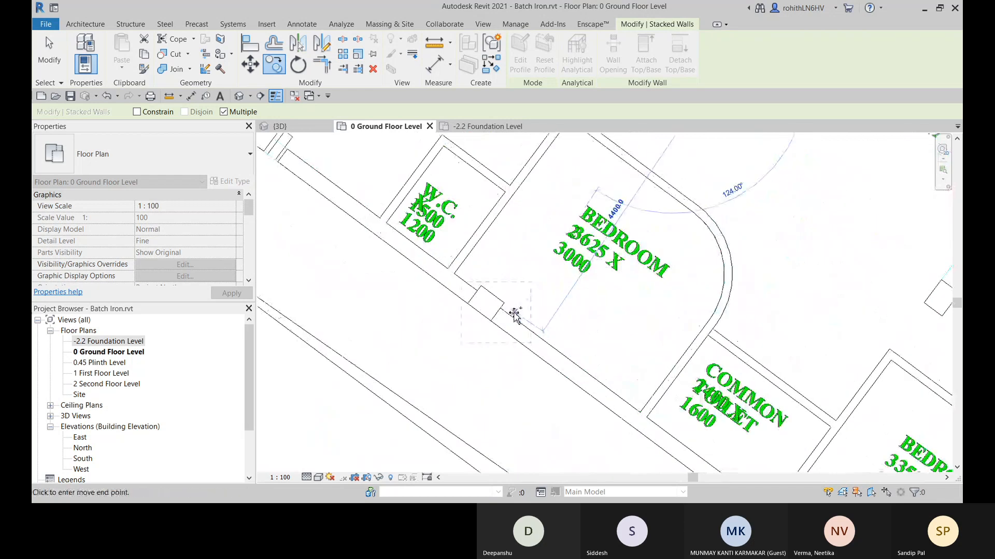
{"action": "scroll", "coordinate": [514, 315], "scroll_direction": "up", "scroll_amount": 2}
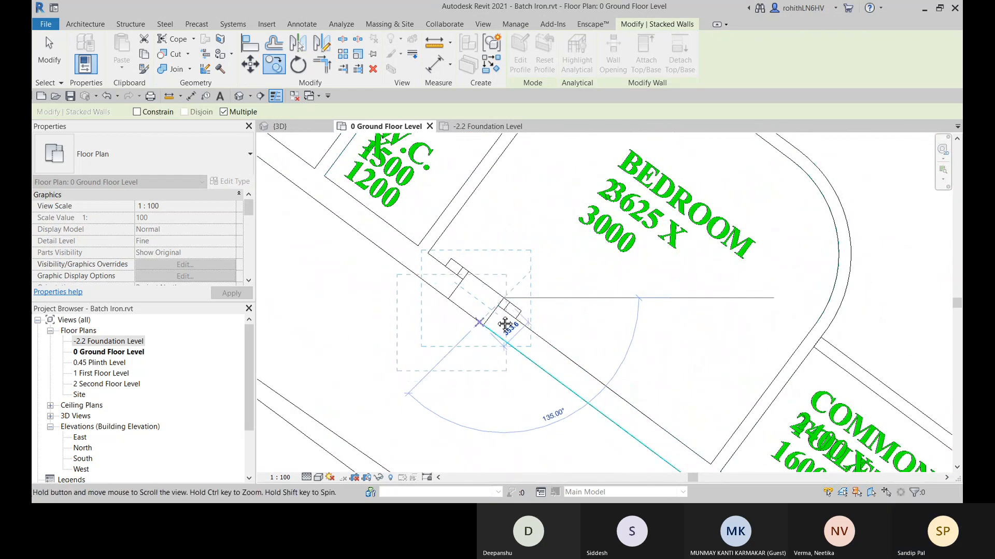
{"action": "scroll", "coordinate": [481, 335], "scroll_direction": "down", "scroll_amount": 4}
{"action": "middle_click_drag", "start_coordinate": [614, 397], "coordinate": [415, 295]}
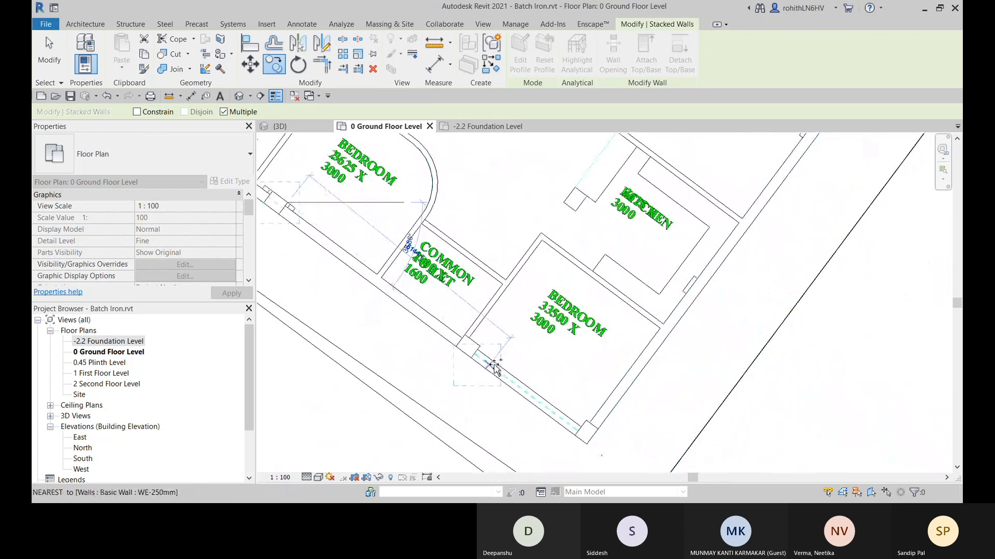
{"action": "scroll", "coordinate": [476, 356], "scroll_direction": "up", "scroll_amount": 4}
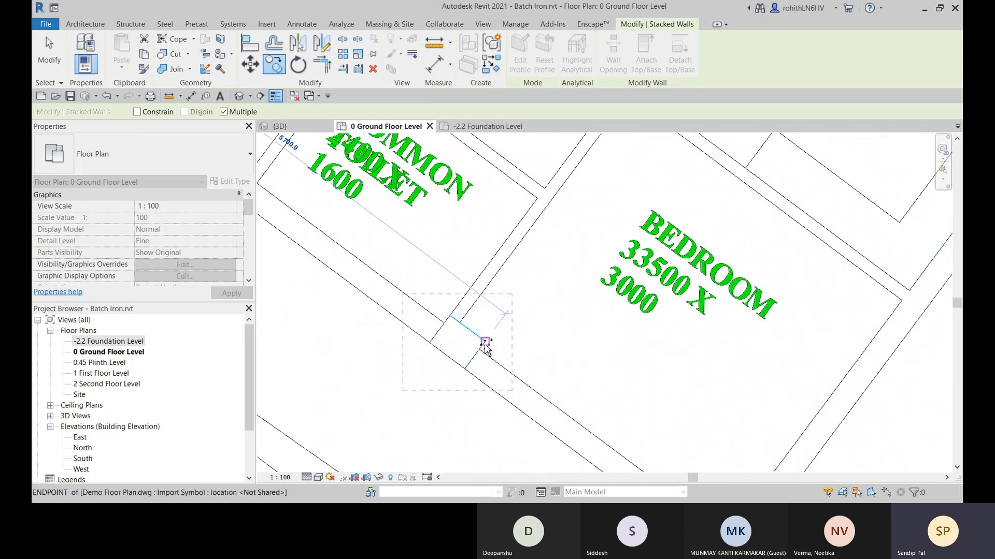
{"action": "left_click", "coordinate": [485, 343]}
Place a copy of the foundation wall at the outer corner column of the 3500 x 3000 bedroom.
{"action": "scroll", "coordinate": [523, 354], "scroll_direction": "down", "scroll_amount": 3}
{"action": "middle_click_drag", "start_coordinate": [571, 362], "coordinate": [410, 329]}
{"action": "scroll", "coordinate": [470, 390], "scroll_direction": "up", "scroll_amount": 1}
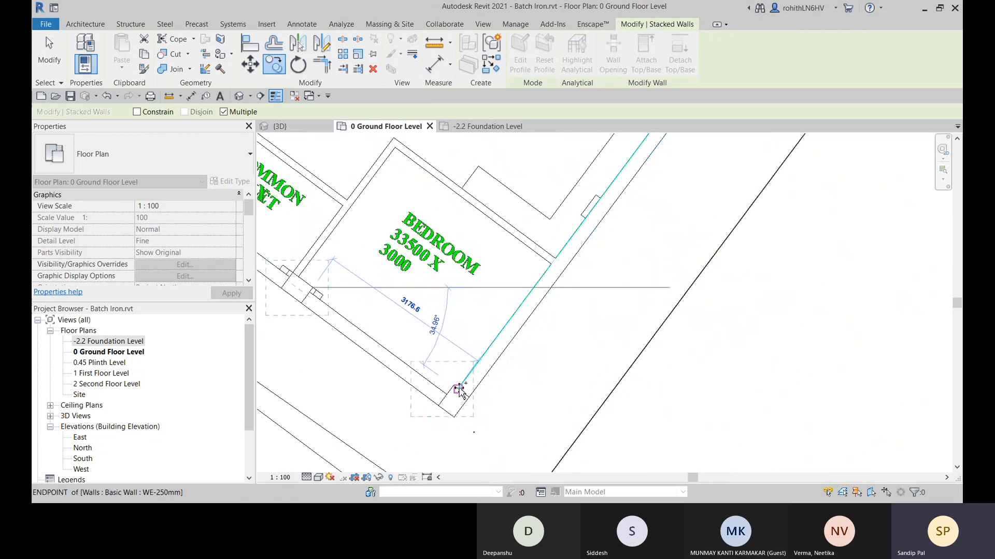
{"action": "scroll", "coordinate": [459, 390], "scroll_direction": "up", "scroll_amount": 2}
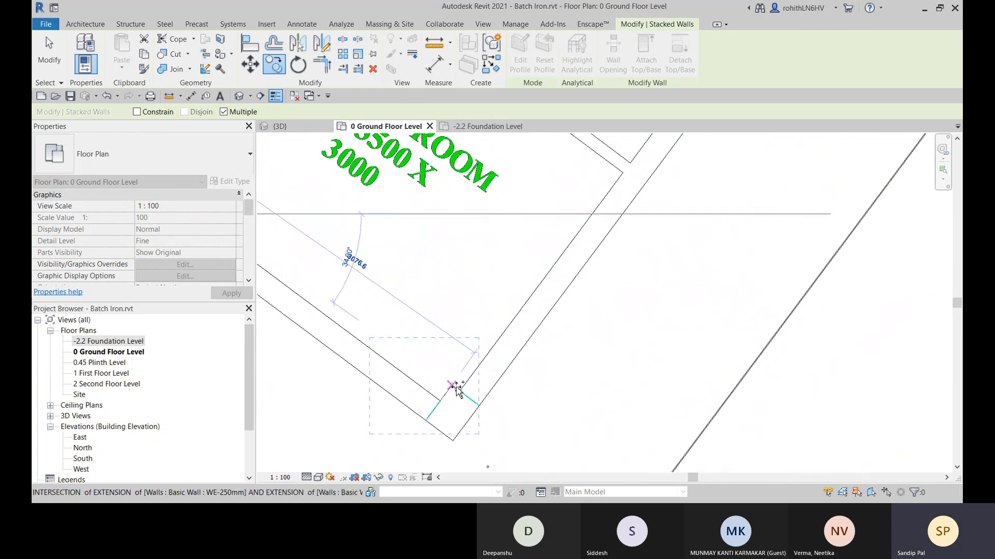
{"action": "left_click", "coordinate": [479, 407]}
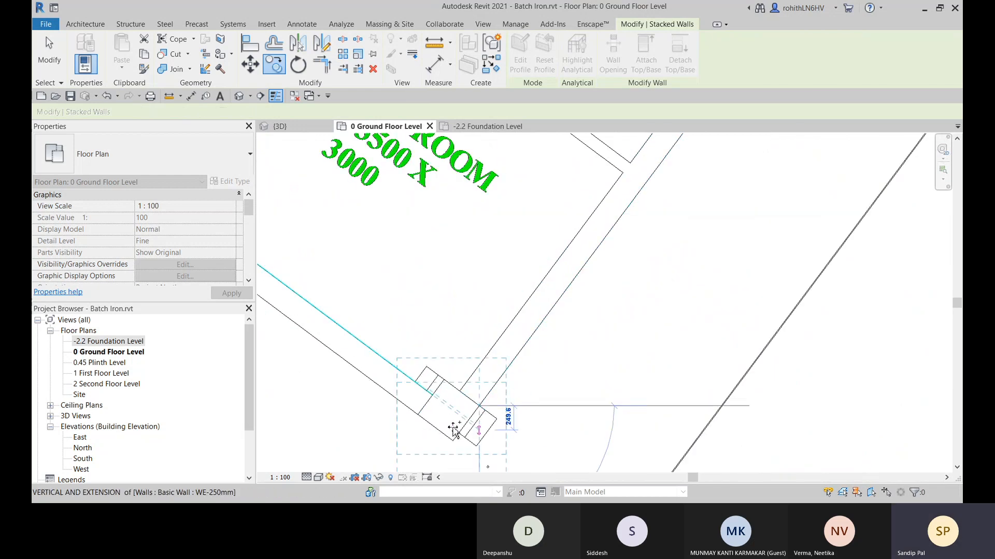
Place copies of the foundation wall at the kitchen's outer wall column and at the column between the study and staircase.
{"action": "scroll", "coordinate": [478, 420], "scroll_direction": "down", "scroll_amount": 6}
{"action": "scroll", "coordinate": [476, 429], "scroll_direction": "up", "scroll_amount": 4}
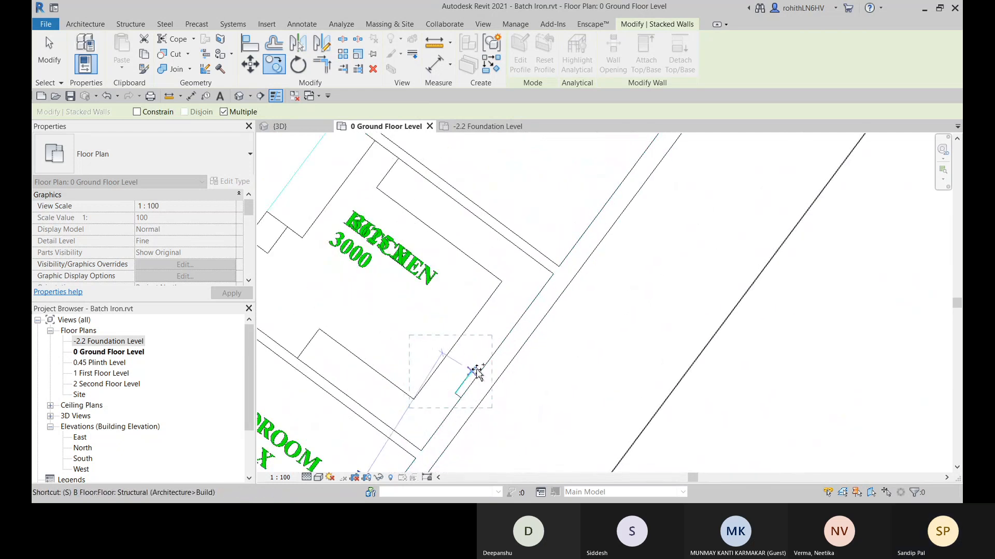
{"action": "scroll", "coordinate": [511, 371], "scroll_direction": "down", "scroll_amount": 3}
{"action": "middle_click_drag", "start_coordinate": [511, 371], "coordinate": [406, 476]}
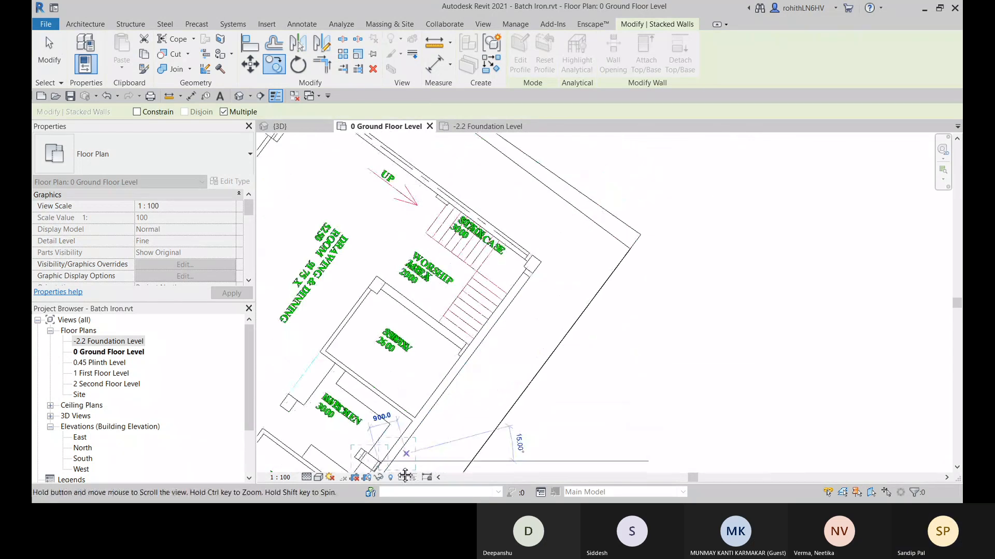
{"action": "scroll", "coordinate": [450, 358], "scroll_direction": "up", "scroll_amount": 5}
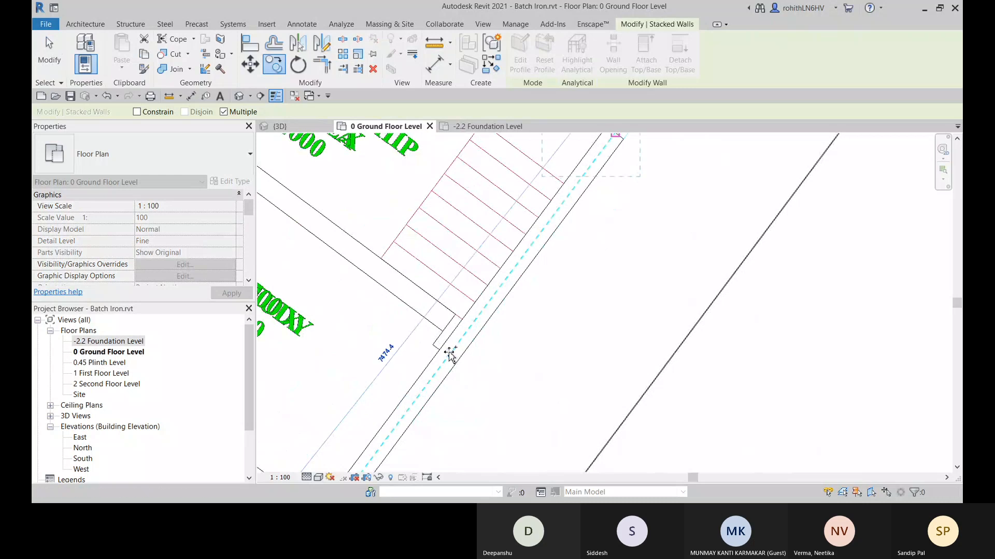
{"action": "left_click", "coordinate": [456, 316]}
Place copies of the foundation wall at the staircase's outer corner column and at the column position beside the UP arrow.
{"action": "middle_click_drag", "start_coordinate": [481, 348], "coordinate": [366, 479]}
{"action": "scroll", "coordinate": [526, 224], "scroll_direction": "up", "scroll_amount": 2}
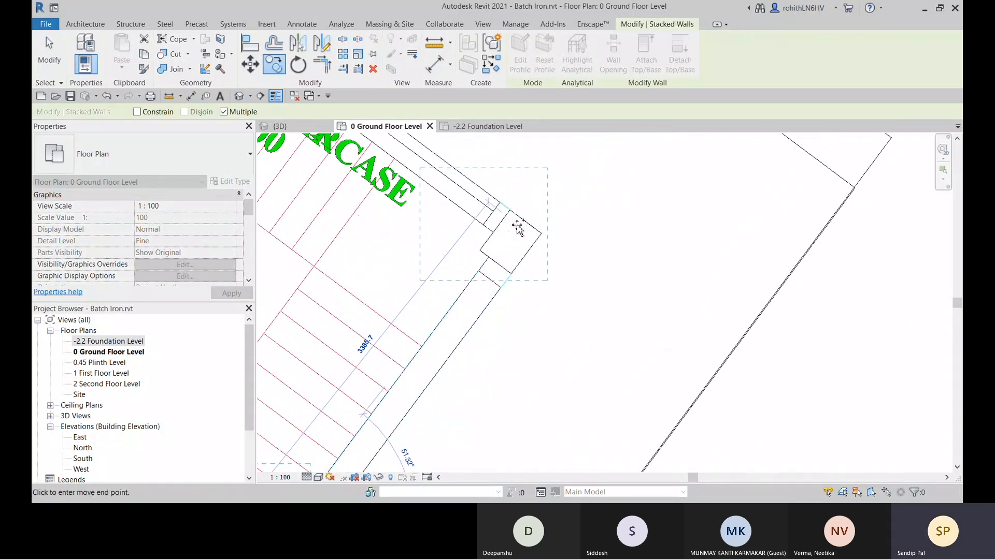
{"action": "left_click", "coordinate": [515, 215]}
{"action": "scroll", "coordinate": [547, 259], "scroll_direction": "down", "scroll_amount": 4}
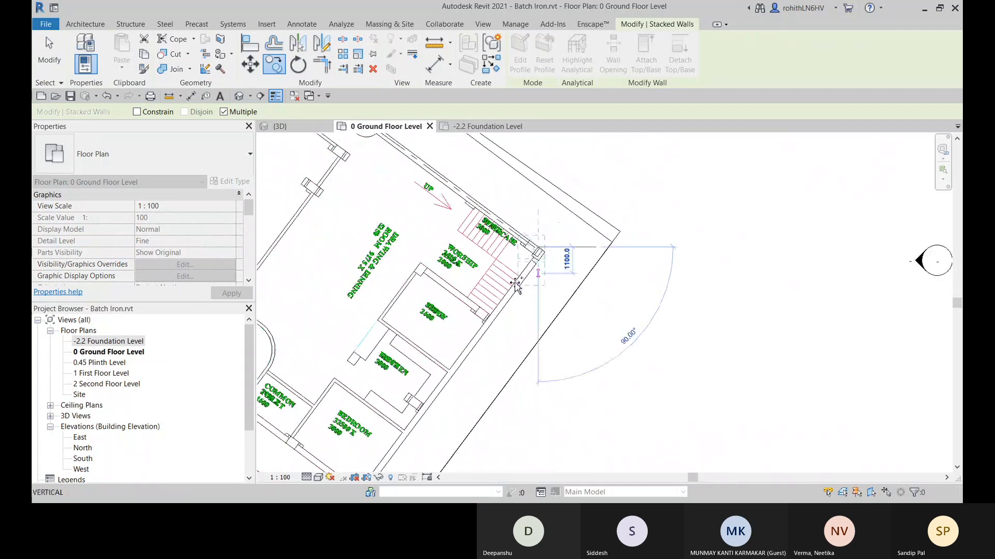
{"action": "middle_click_drag", "start_coordinate": [567, 340], "coordinate": [710, 453]}
{"action": "scroll", "coordinate": [621, 367], "scroll_direction": "up", "scroll_amount": 4}
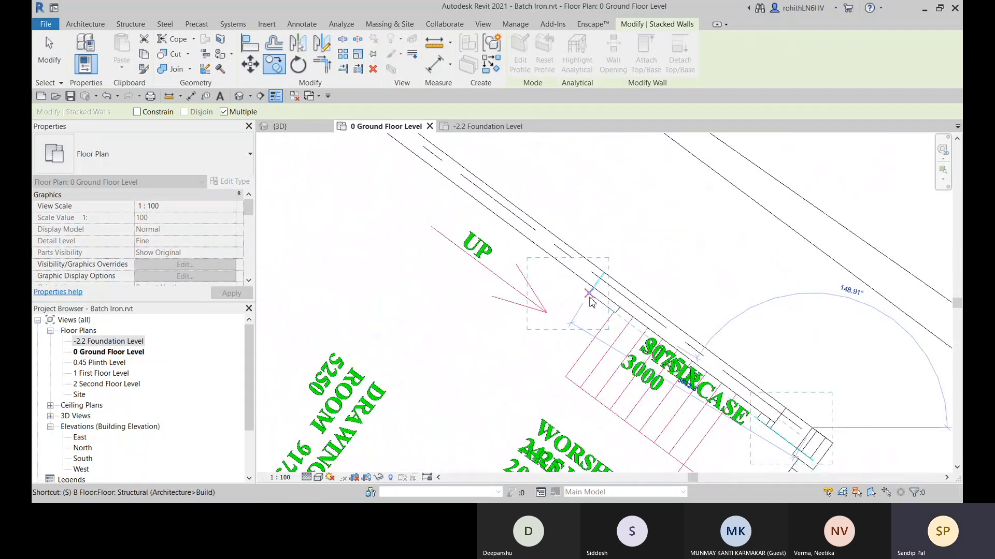
Place a copy of the foundation wall at the study's inner corner column next to the worship area.
{"action": "scroll", "coordinate": [590, 303], "scroll_direction": "down", "scroll_amount": 5}
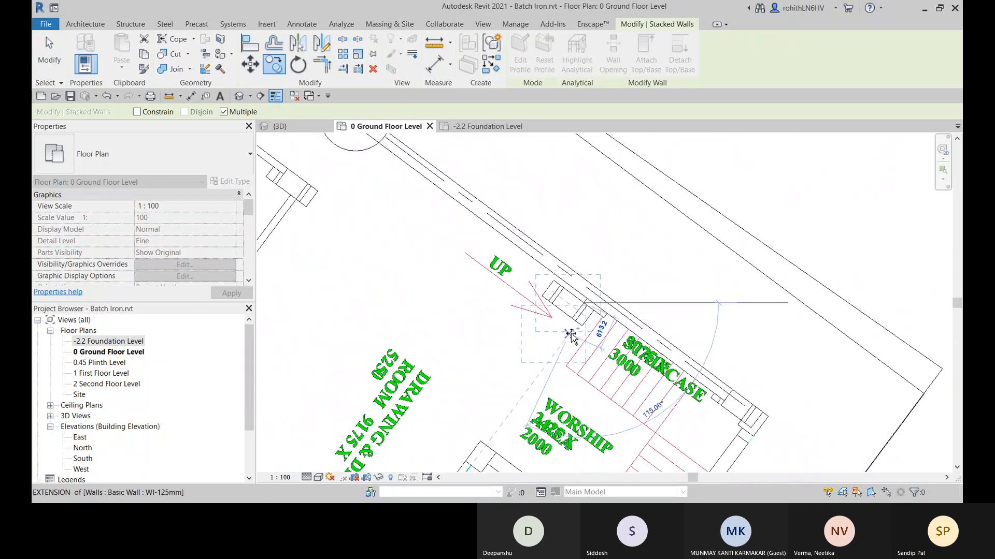
{"action": "middle_click_drag", "start_coordinate": [600, 321], "coordinate": [610, 260]}
{"action": "scroll", "coordinate": [542, 243], "scroll_direction": "up", "scroll_amount": 5}
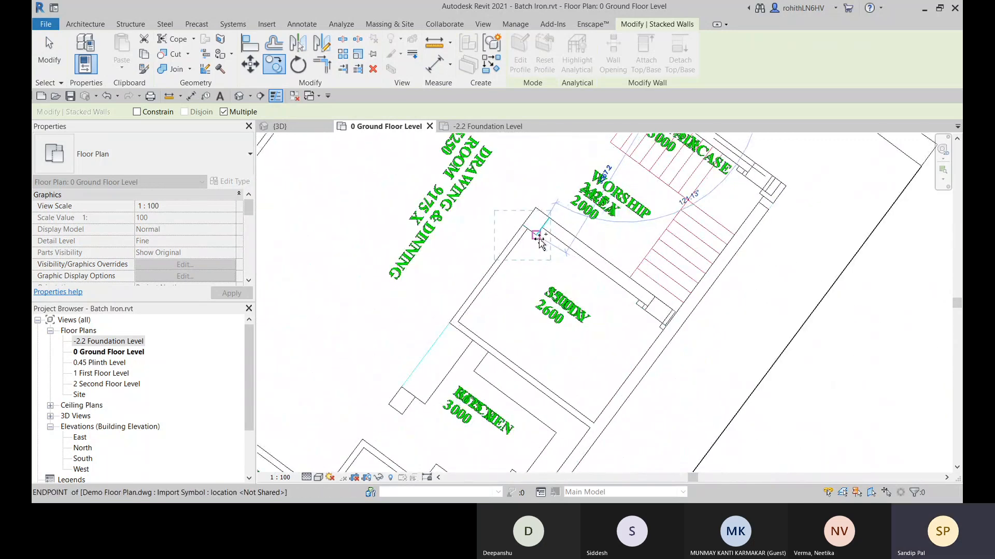
{"action": "left_click", "coordinate": [537, 236]}
Place a copy of the foundation wall at the kitchen's free-standing column facing the drawing and dining room.
{"action": "middle_click_drag", "start_coordinate": [559, 307], "coordinate": [474, 284]}
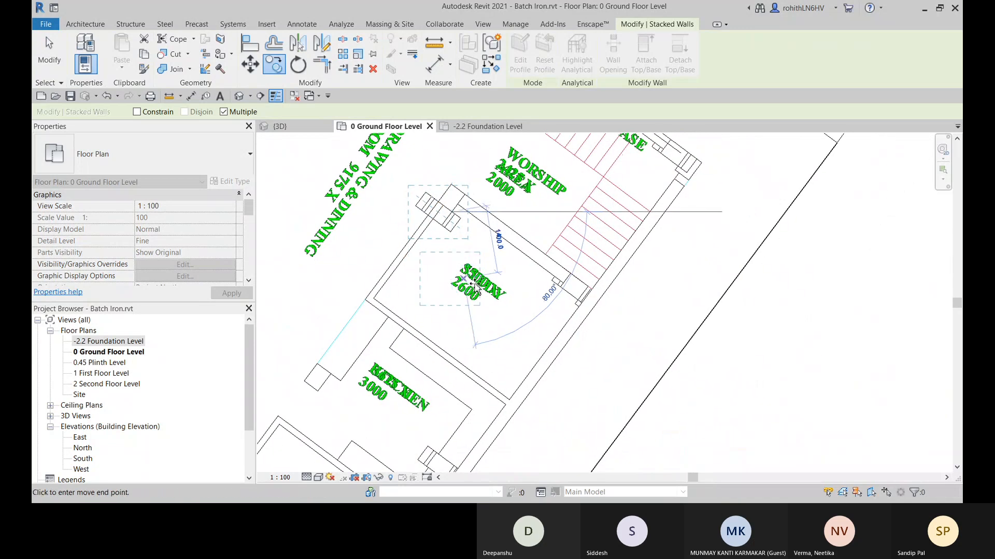
{"action": "scroll", "coordinate": [488, 300], "scroll_direction": "down", "scroll_amount": 2}
{"action": "middle_click_drag", "start_coordinate": [502, 378], "coordinate": [521, 340]}
{"action": "scroll", "coordinate": [519, 339], "scroll_direction": "up", "scroll_amount": 2}
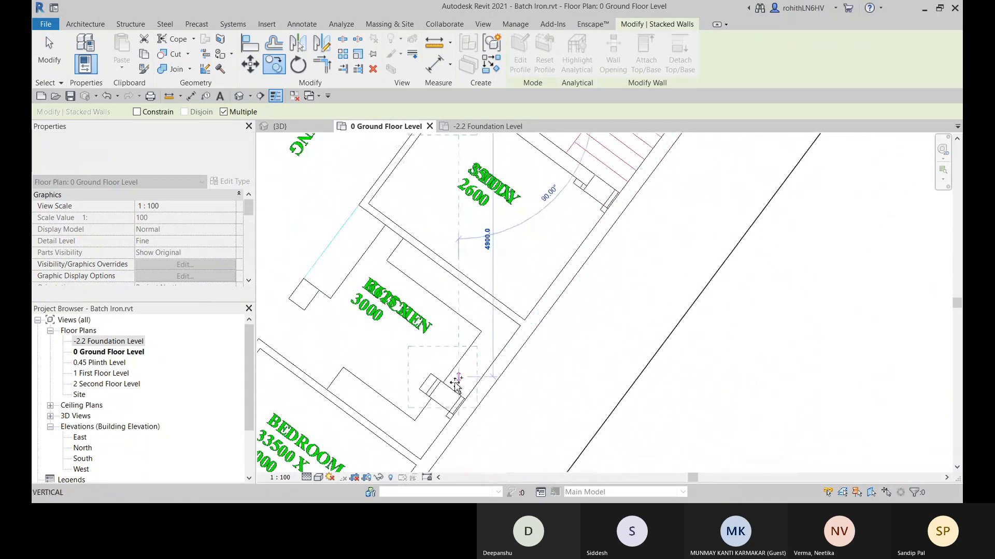
{"action": "scroll", "coordinate": [425, 393], "scroll_direction": "up", "scroll_amount": 2}
{"action": "scroll", "coordinate": [410, 366], "scroll_direction": "down", "scroll_amount": 1}
{"action": "middle_click_drag", "start_coordinate": [456, 358], "coordinate": [658, 359]}
{"action": "scroll", "coordinate": [658, 359], "scroll_direction": "down", "scroll_amount": 1}
{"action": "middle_click_drag", "start_coordinate": [553, 334], "coordinate": [508, 416]}
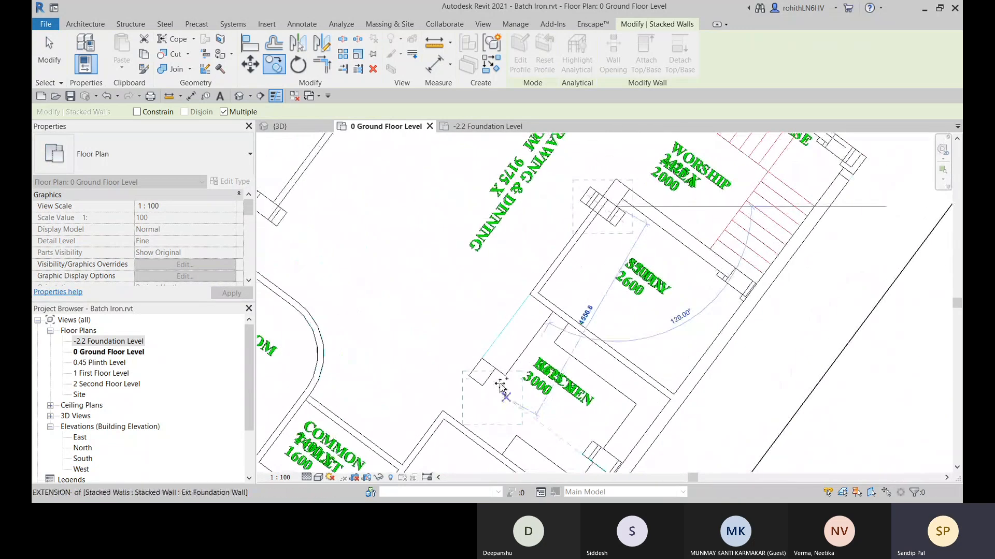
{"action": "left_click", "coordinate": [484, 361]}
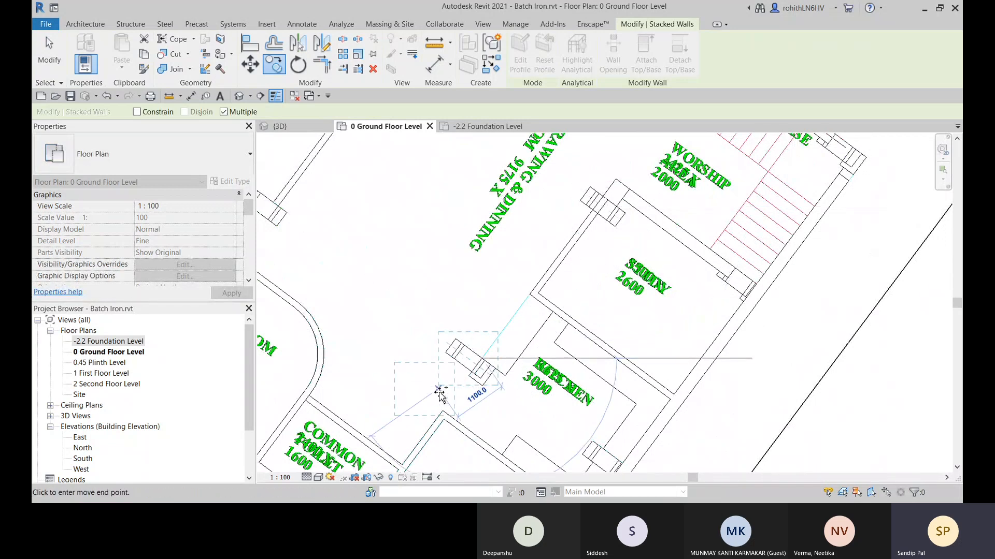
Place copies of the foundation wall at the outer column between the 4150 x 3600 bedroom and garage and at the garage's middle outer column.
{"action": "middle_click_drag", "start_coordinate": [312, 424], "coordinate": [581, 332]}
{"action": "scroll", "coordinate": [537, 392], "scroll_direction": "down", "scroll_amount": 1}
{"action": "middle_click_drag", "start_coordinate": [488, 370], "coordinate": [514, 403]}
{"action": "middle_click_drag", "start_coordinate": [409, 311], "coordinate": [452, 402]}
{"action": "middle_click_drag", "start_coordinate": [450, 300], "coordinate": [451, 379]}
{"action": "scroll", "coordinate": [451, 311], "scroll_direction": "up", "scroll_amount": 3}
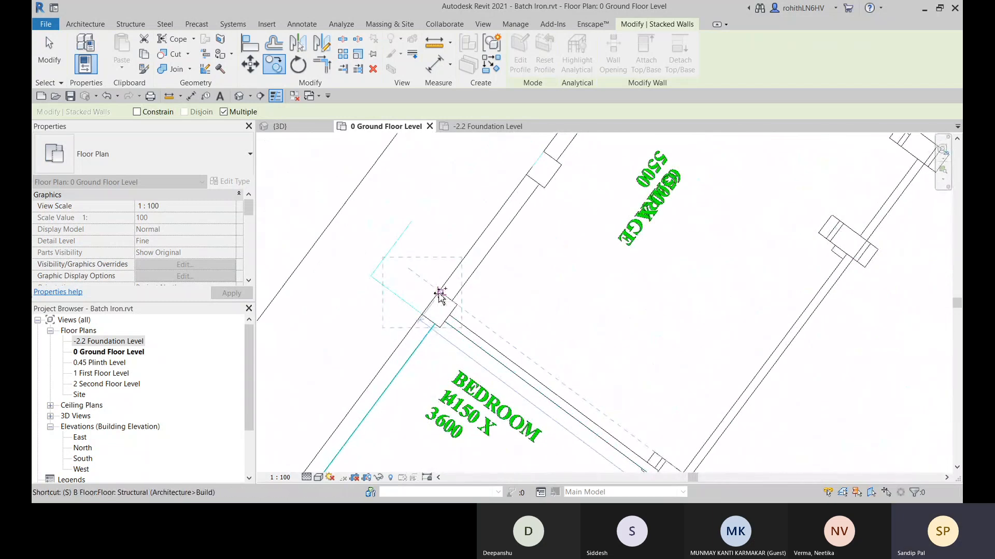
{"action": "middle_click_drag", "start_coordinate": [525, 297], "coordinate": [503, 389]}
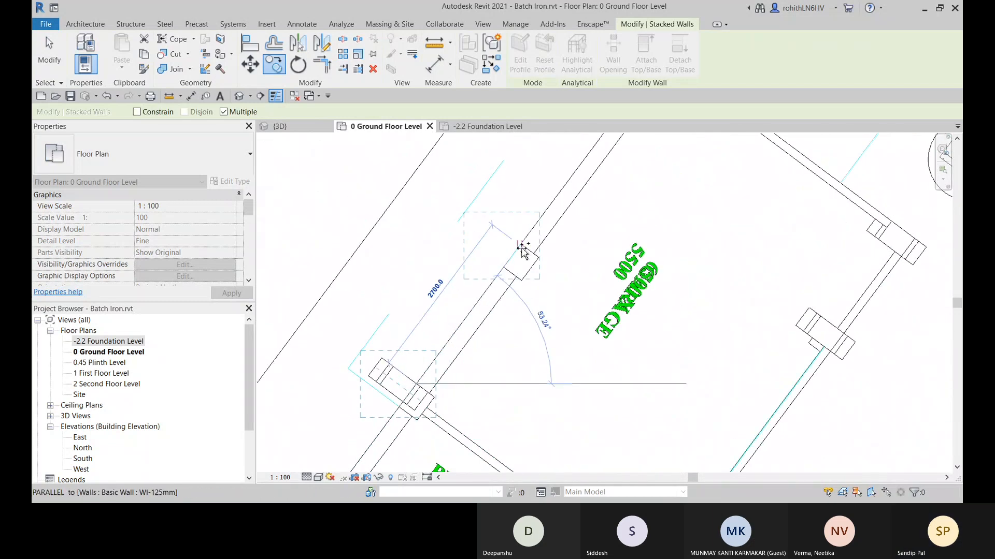
{"action": "left_click", "coordinate": [520, 251]}
Place a copy of the foundation wall at the garage's outer corner column beside the ENTRANCE arrow.
{"action": "middle_click_drag", "start_coordinate": [521, 312], "coordinate": [448, 437]}
{"action": "middle_click_drag", "start_coordinate": [597, 242], "coordinate": [544, 330]}
{"action": "scroll", "coordinate": [548, 291], "scroll_direction": "up", "scroll_amount": 2}
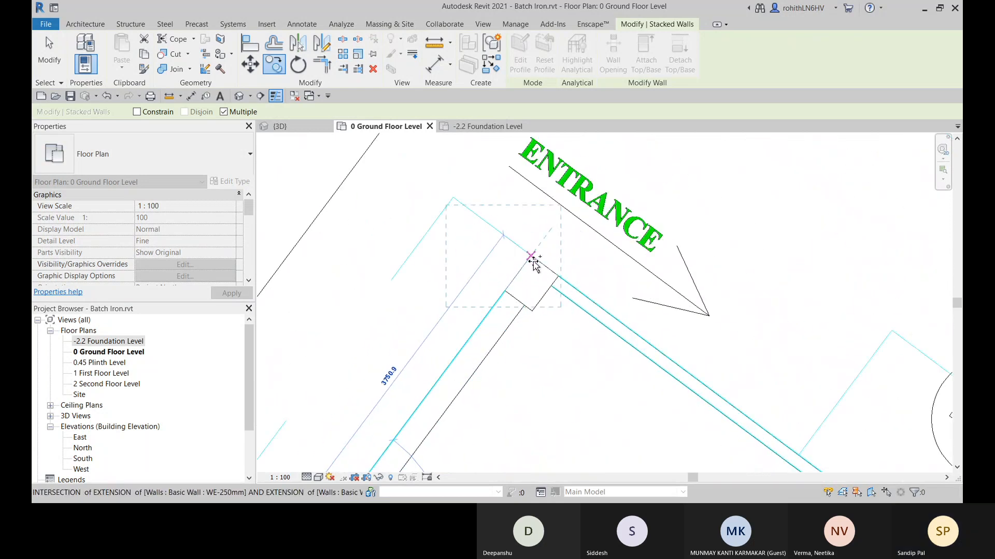
{"action": "left_click", "coordinate": [533, 259]}
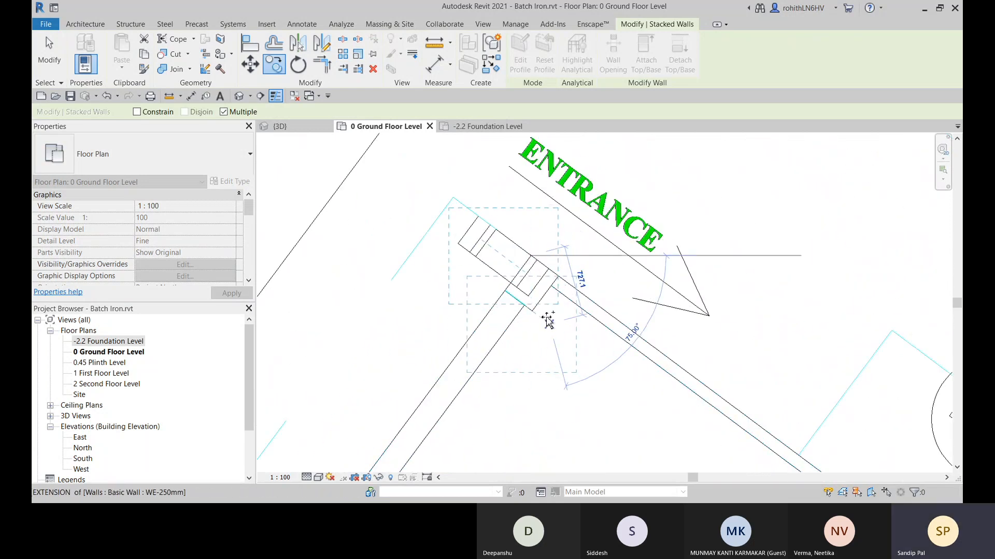
Place the last copy of the foundation wall at the WE-250mm wall's end by grid bubble 6 and finish copying.
{"action": "scroll", "coordinate": [547, 320], "scroll_direction": "down", "scroll_amount": 5}
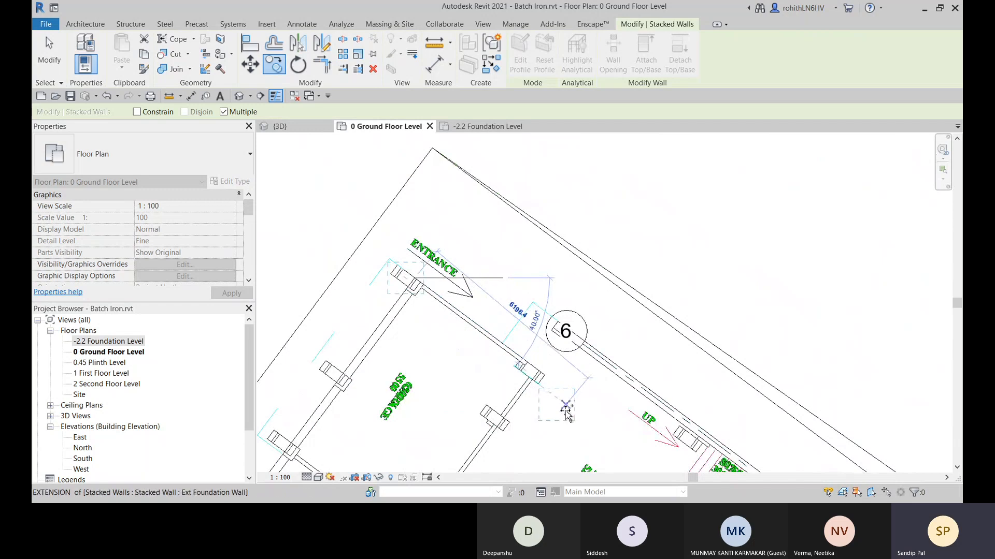
{"action": "middle_click_drag", "start_coordinate": [559, 391], "coordinate": [568, 249]}
{"action": "middle_click_drag", "start_coordinate": [584, 305], "coordinate": [568, 348]}
{"action": "scroll", "coordinate": [549, 227], "scroll_direction": "up", "scroll_amount": 4}
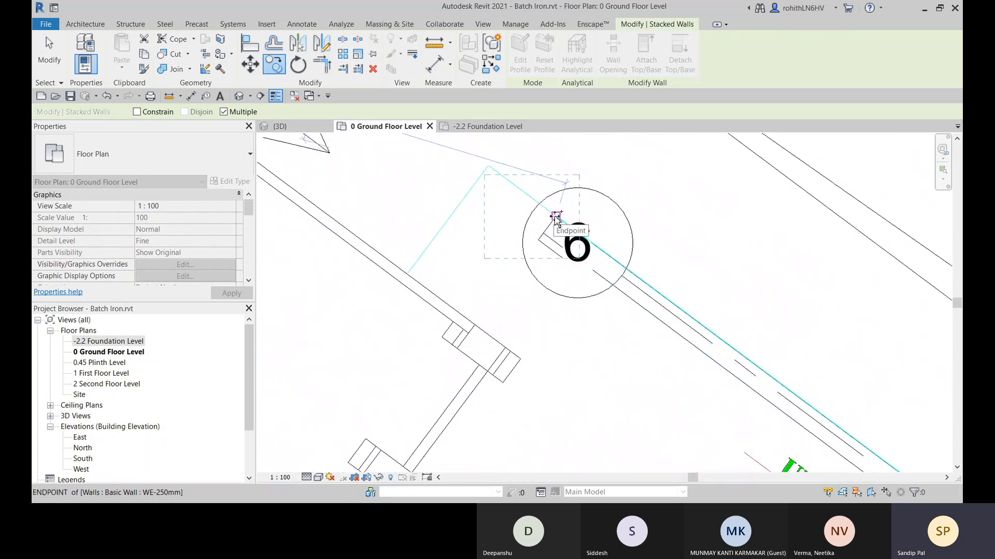
{"action": "left_click", "coordinate": [556, 217]}
{"action": "scroll", "coordinate": [520, 312], "scroll_direction": "down", "scroll_amount": 5}
{"action": "middle_click_drag", "start_coordinate": [581, 380], "coordinate": [605, 198]}
{"action": "middle_click_drag", "start_coordinate": [623, 280], "coordinate": [524, 331]}
{"action": "left_click", "coordinate": [572, 318]}
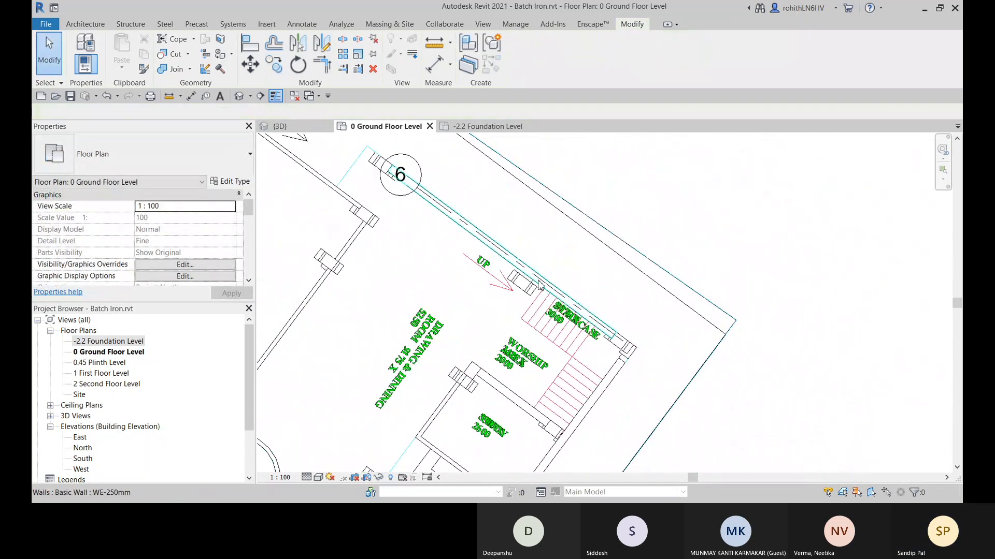
Split the long WE-250mm wall along the staircase at the column beside the UP arrow.
{"action": "scroll", "coordinate": [505, 288], "scroll_direction": "up", "scroll_amount": 2}
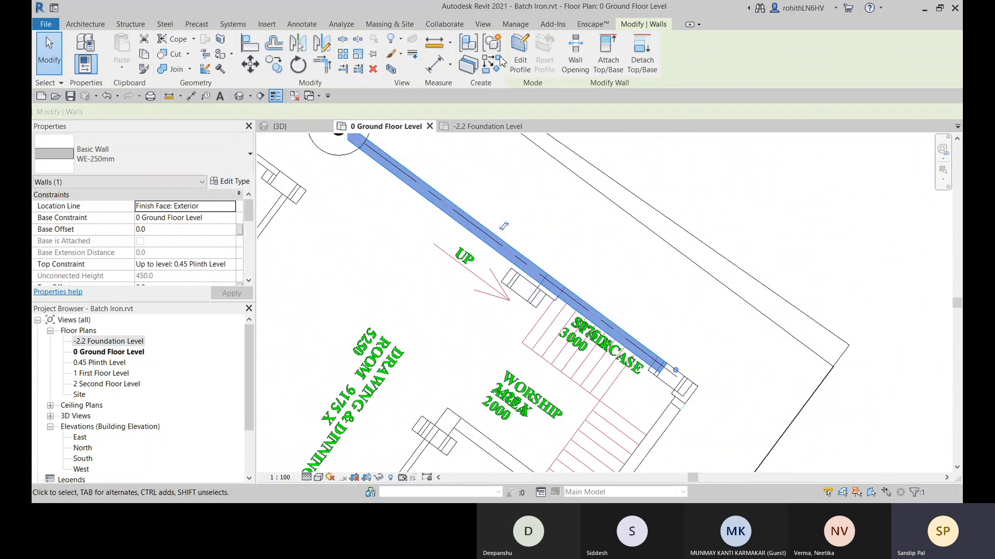
{"action": "key", "text": "s"}
{"action": "key", "text": "l"}
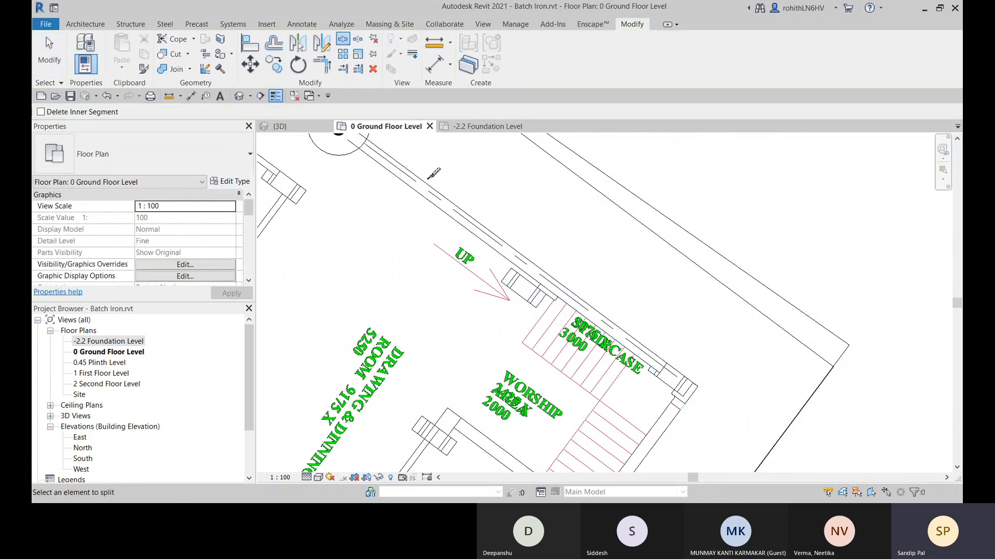
{"action": "left_click", "coordinate": [549, 270]}
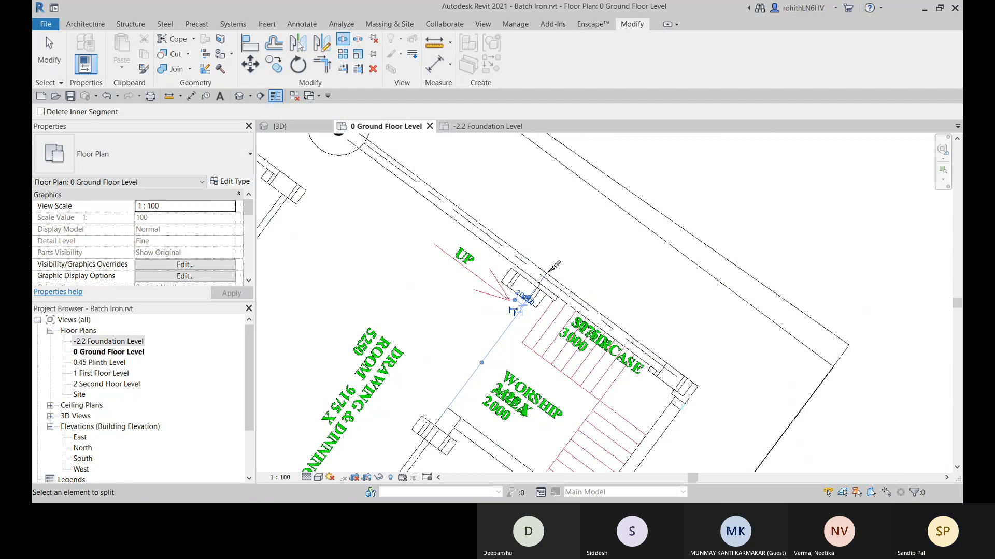
{"action": "key", "text": "c"}
{"action": "key", "text": "o"}
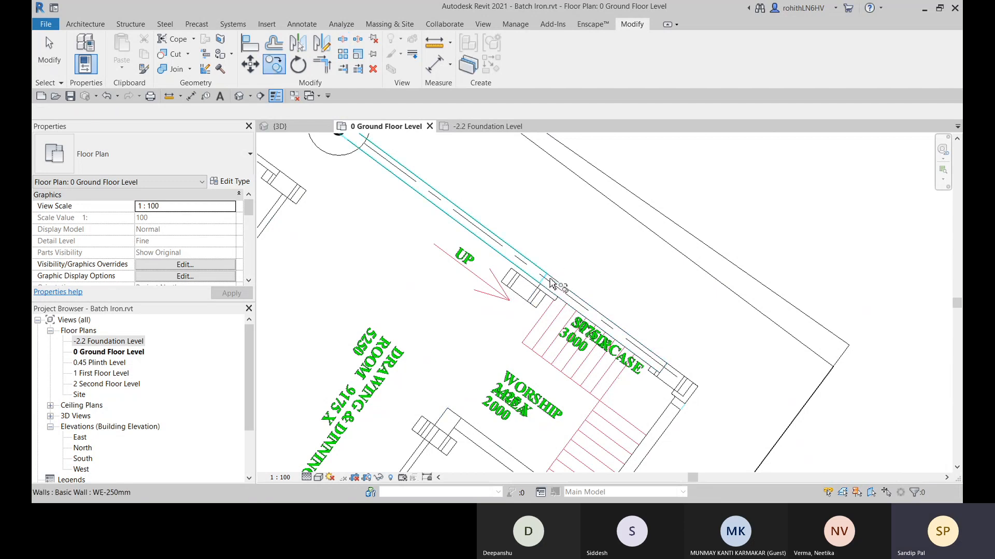
{"action": "left_click", "coordinate": [552, 288]}
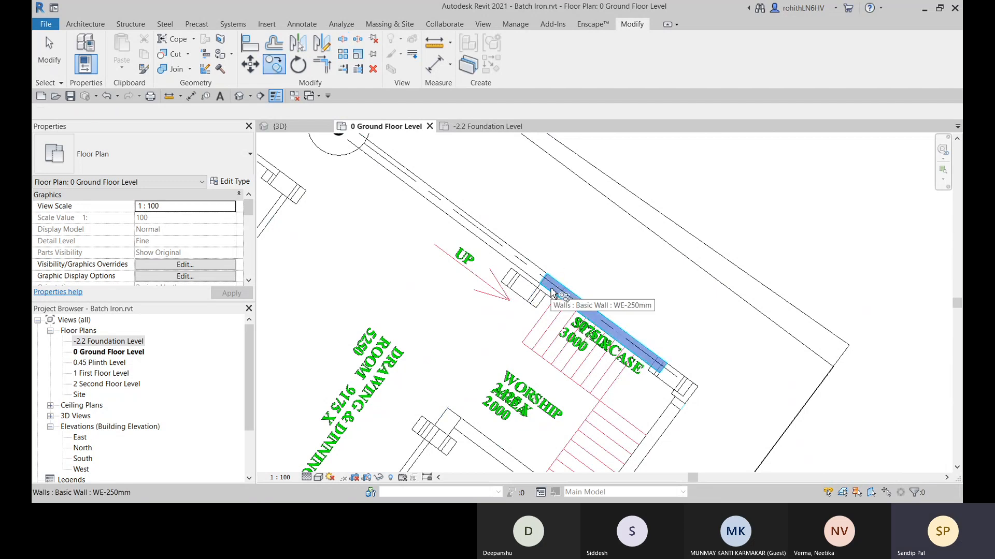
{"action": "key", "text": "Escape"}
{"action": "key", "text": "Escape"}
Shorten the staircase-side WE-250mm segment so that its end meets the near face of the column beside the UP arrow.
{"action": "left_click", "coordinate": [556, 289]}
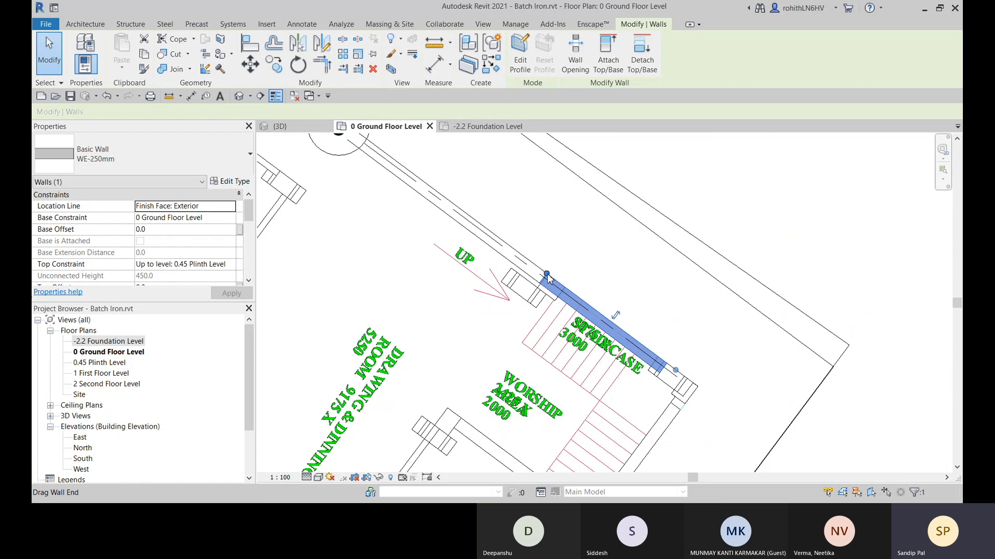
{"action": "key", "text": "r"}
{"action": "key", "text": "s"}
{"action": "left_click", "coordinate": [675, 370]}
{"action": "key", "text": "Escape"}
{"action": "key", "text": "Escape"}
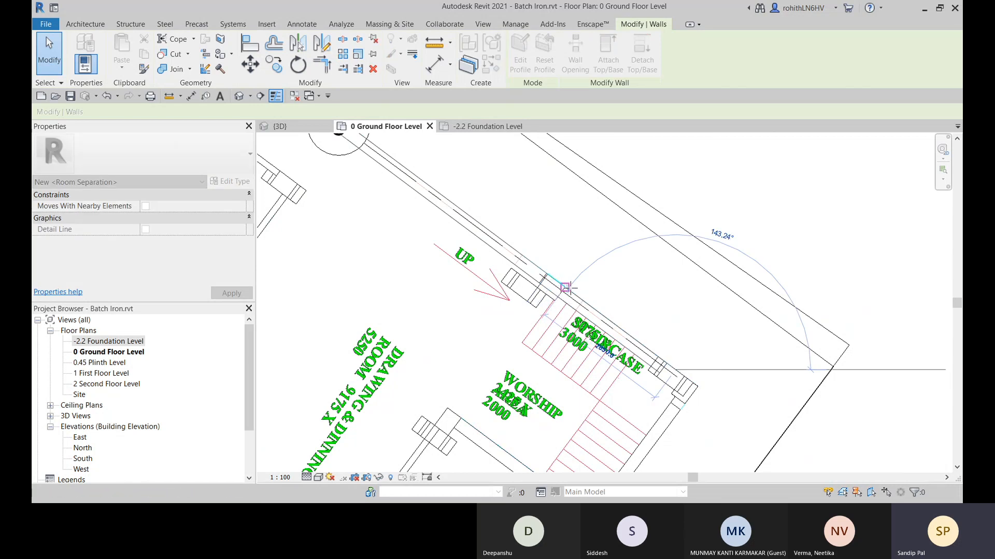
{"action": "left_click", "coordinate": [565, 292]}
{"action": "scroll", "coordinate": [563, 299], "scroll_direction": "up", "scroll_amount": 1}
{"action": "scroll", "coordinate": [562, 299], "scroll_direction": "up", "scroll_amount": 3}
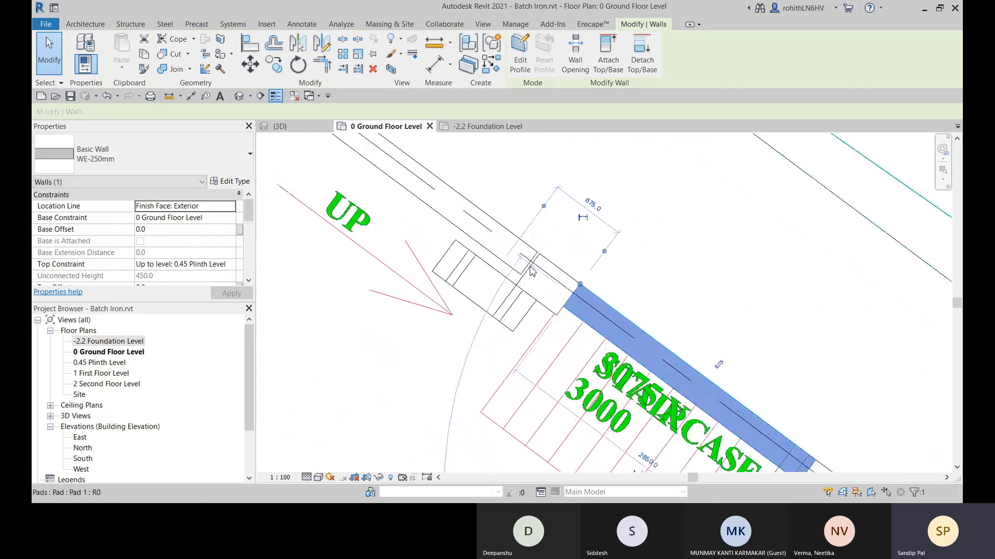
{"action": "left_click_drag", "start_coordinate": [562, 299], "coordinate": [539, 259]}
{"action": "key", "text": "r"}
{"action": "key", "text": "s"}
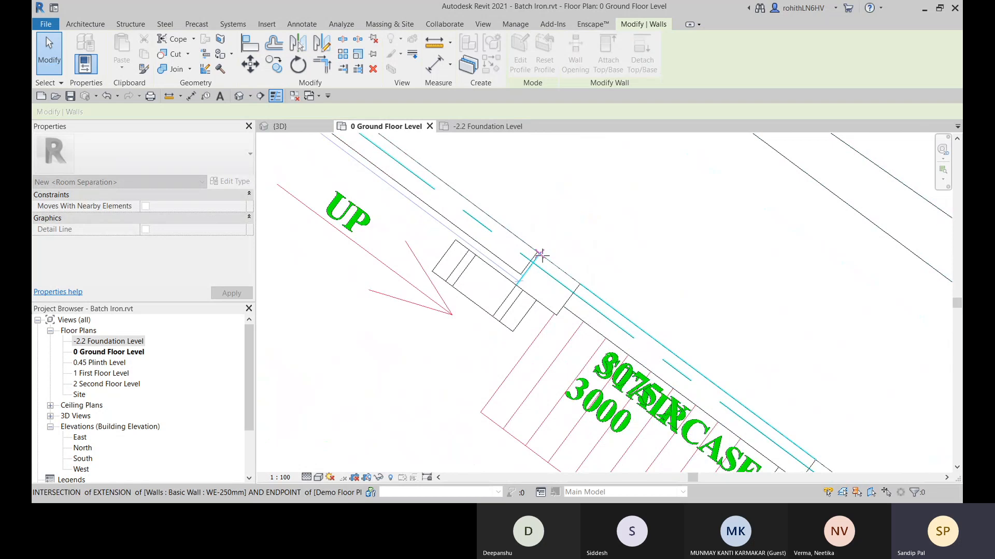
{"action": "key", "text": "Escape"}
{"action": "key", "text": "Escape"}
{"action": "left_click", "coordinate": [539, 255]}
{"action": "scroll", "coordinate": [518, 279], "scroll_direction": "down", "scroll_amount": 2}
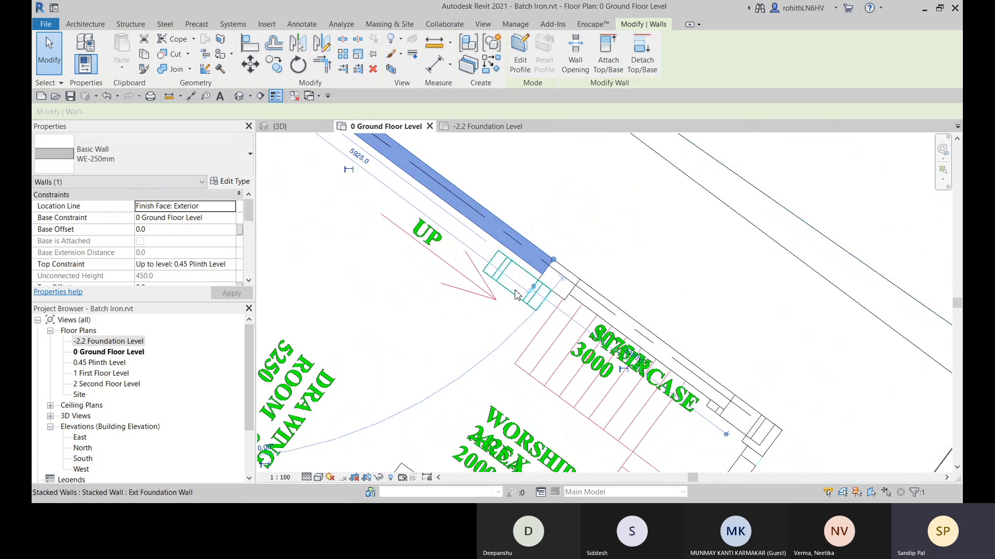
Rotate the Ext Foundation Wall segment beside the UP arrow by 90° so that it runs across the WE-250mm wall.
{"action": "left_click", "coordinate": [505, 290]}
{"action": "middle_click_drag", "start_coordinate": [501, 306], "coordinate": [471, 305]}
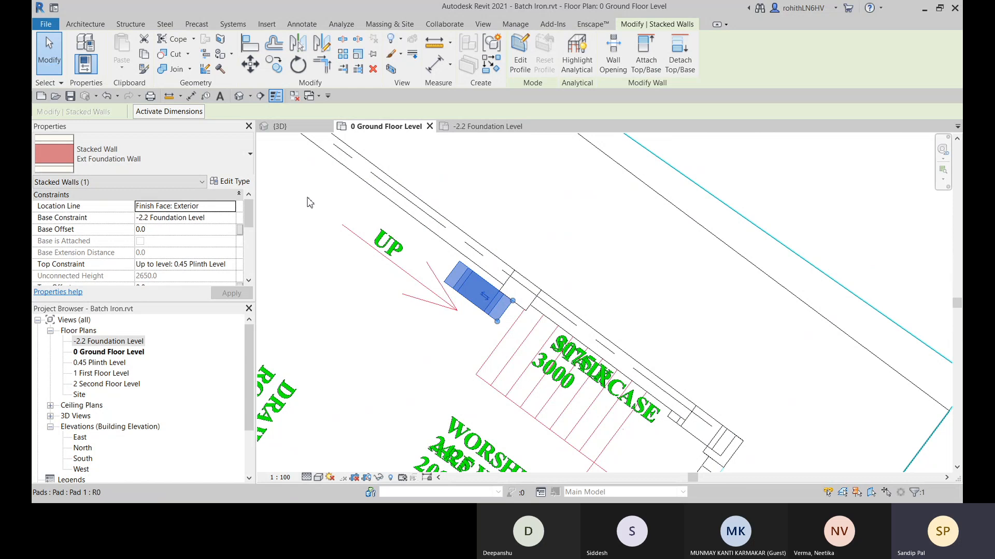
{"action": "left_click", "coordinate": [297, 64]}
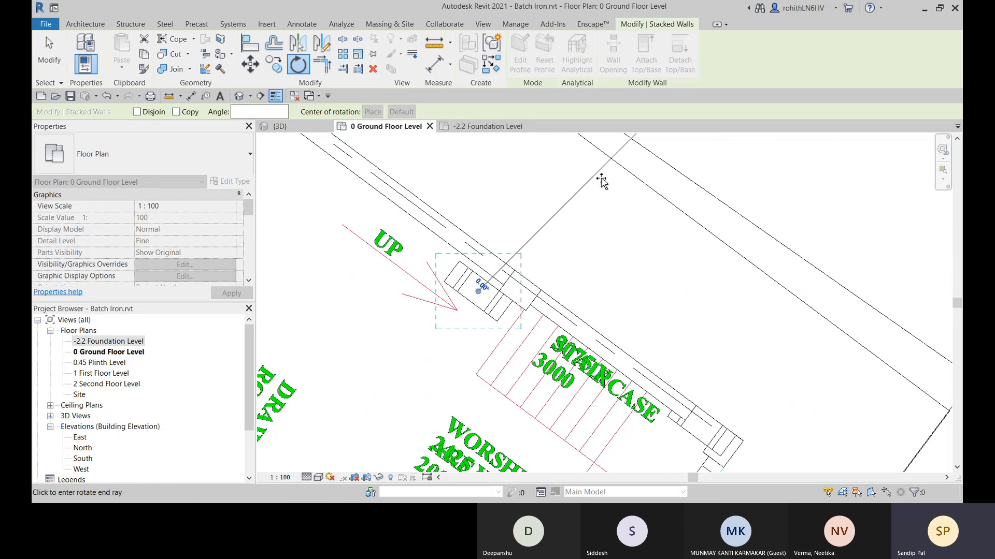
{"action": "left_click", "coordinate": [595, 178]}
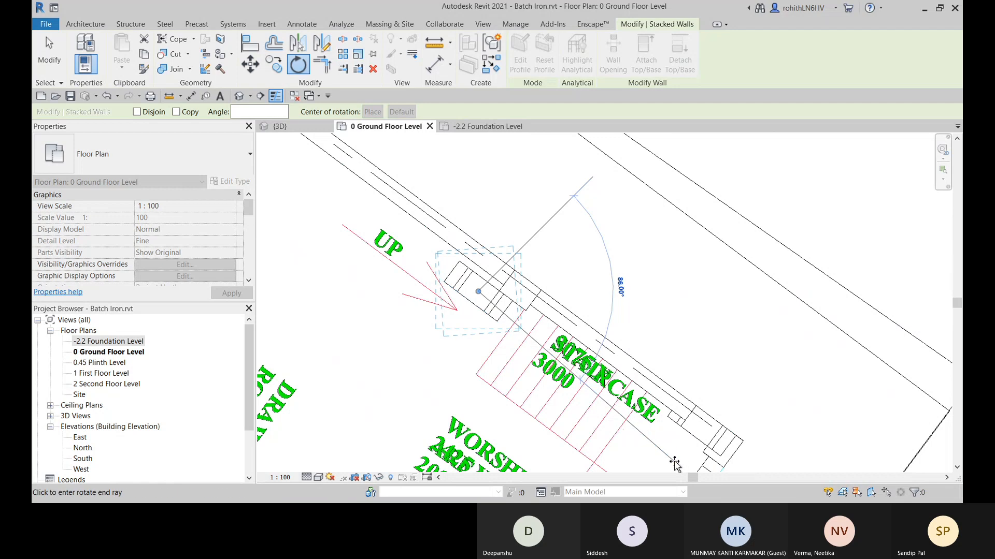
{"action": "middle_click_drag", "start_coordinate": [671, 470], "coordinate": [629, 408]}
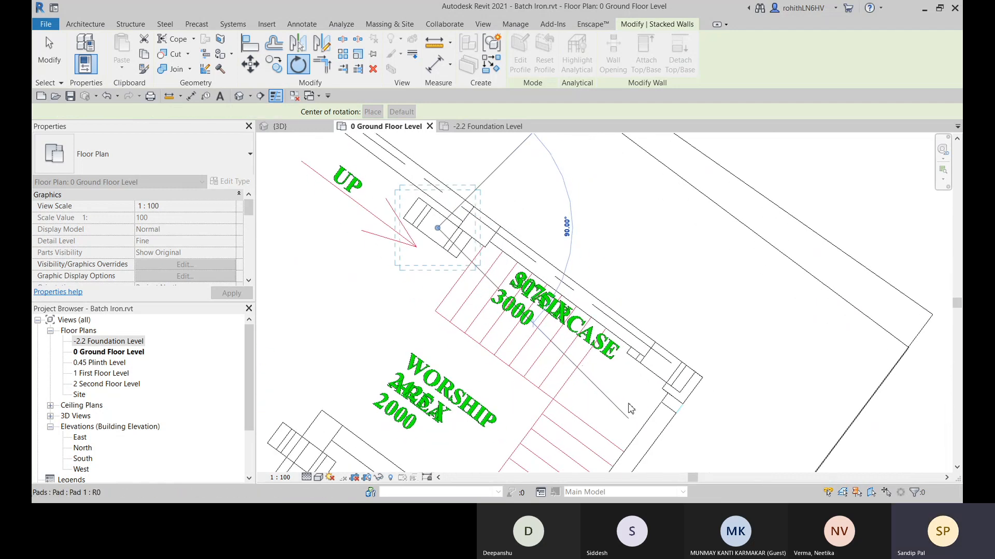
{"action": "left_click", "coordinate": [630, 408]}
{"action": "middle_click_drag", "start_coordinate": [438, 258], "coordinate": [496, 363]}
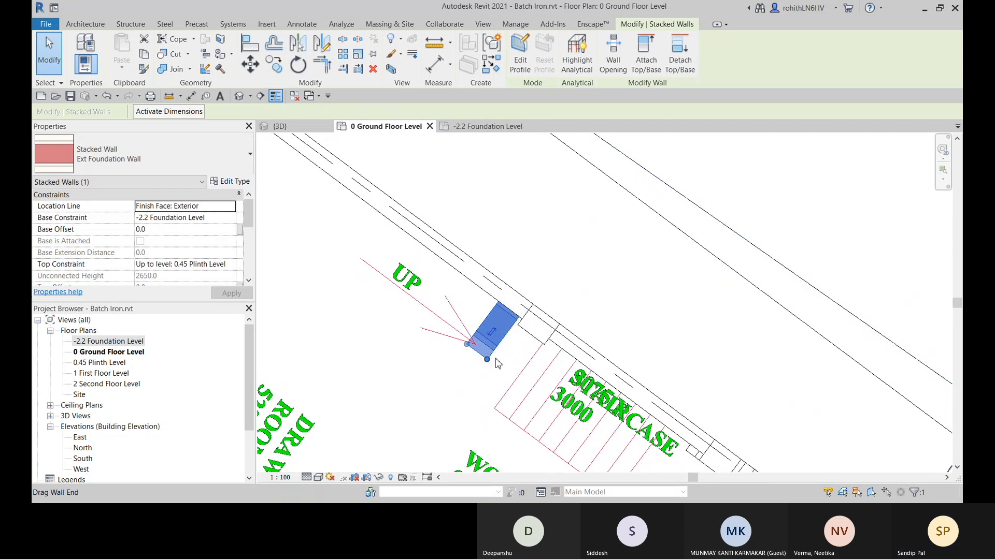
Align both sides of the rotated foundation wall beside the staircase with the two column faces and finish aligning.
{"action": "key", "text": "Escape"}
{"action": "left_click", "coordinate": [490, 349]}
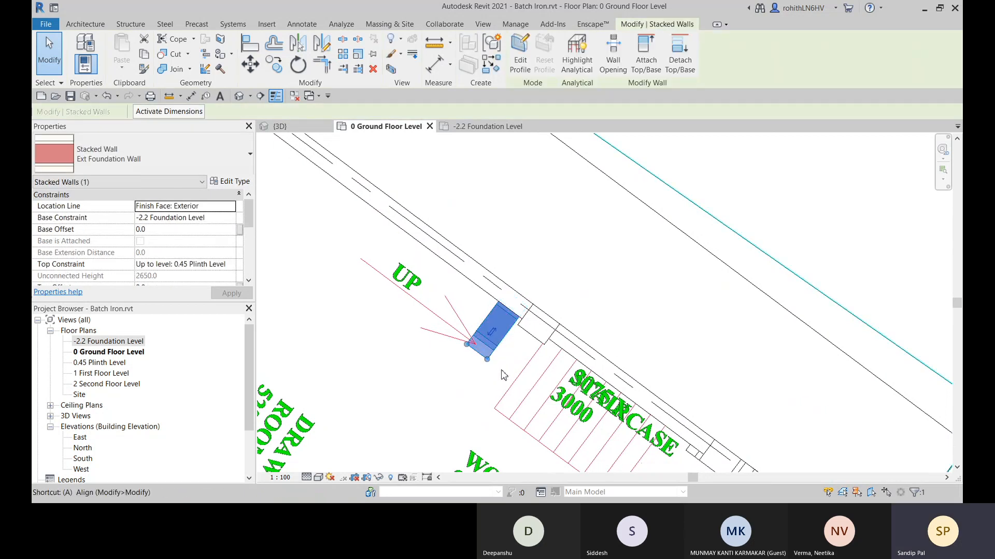
{"action": "key", "text": "a"}
{"action": "key", "text": "l"}
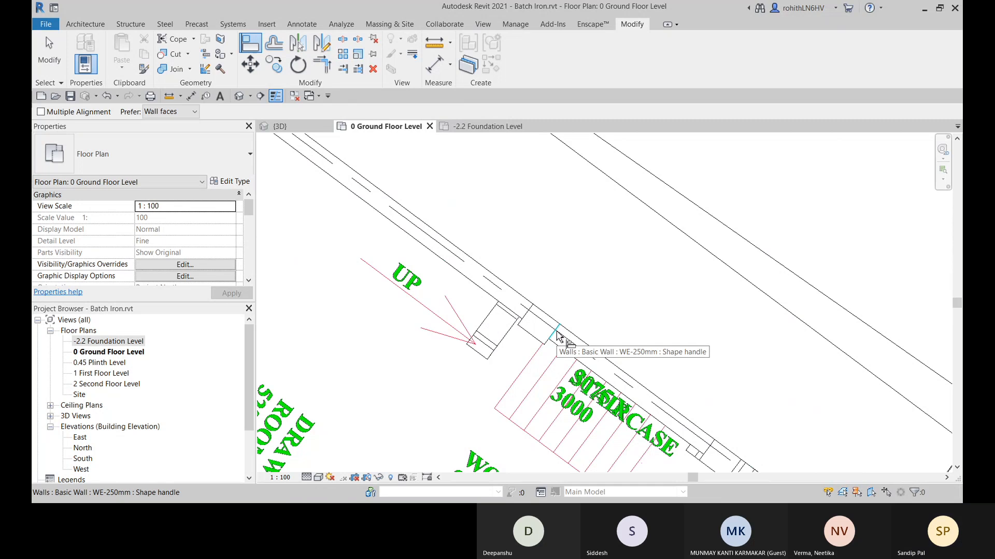
{"action": "left_click", "coordinate": [557, 336]}
{"action": "left_click", "coordinate": [491, 349]}
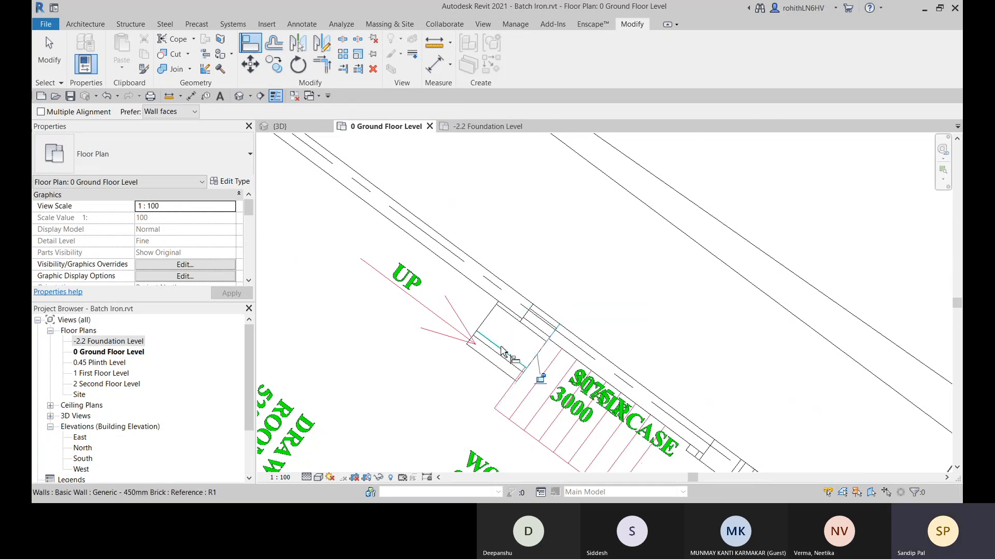
{"action": "left_click", "coordinate": [529, 317]}
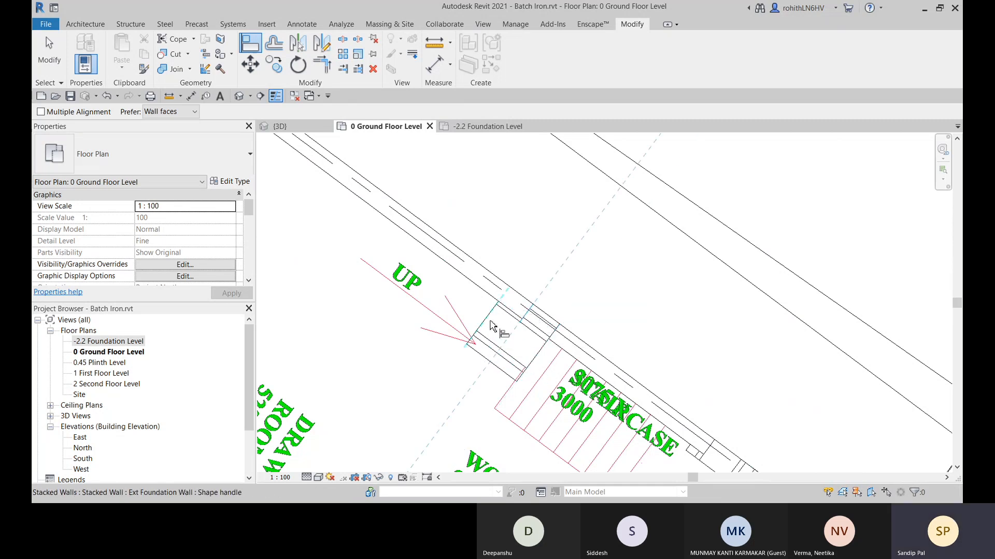
{"action": "left_click", "coordinate": [490, 321]}
{"action": "middle_click_drag", "start_coordinate": [450, 353], "coordinate": [463, 335]}
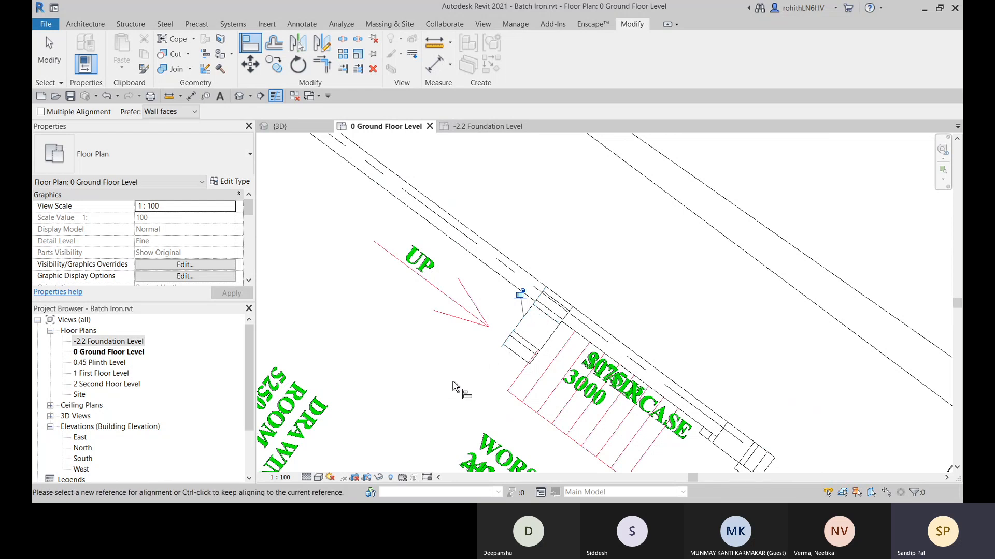
{"action": "scroll", "coordinate": [386, 321], "scroll_direction": "down", "scroll_amount": 5}
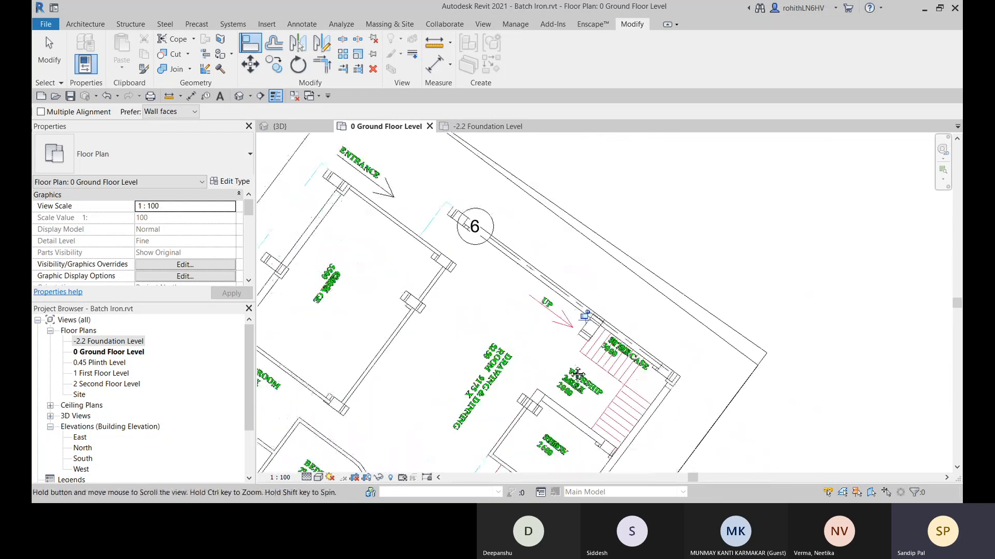
{"action": "scroll", "coordinate": [446, 328], "scroll_direction": "up", "scroll_amount": 4}
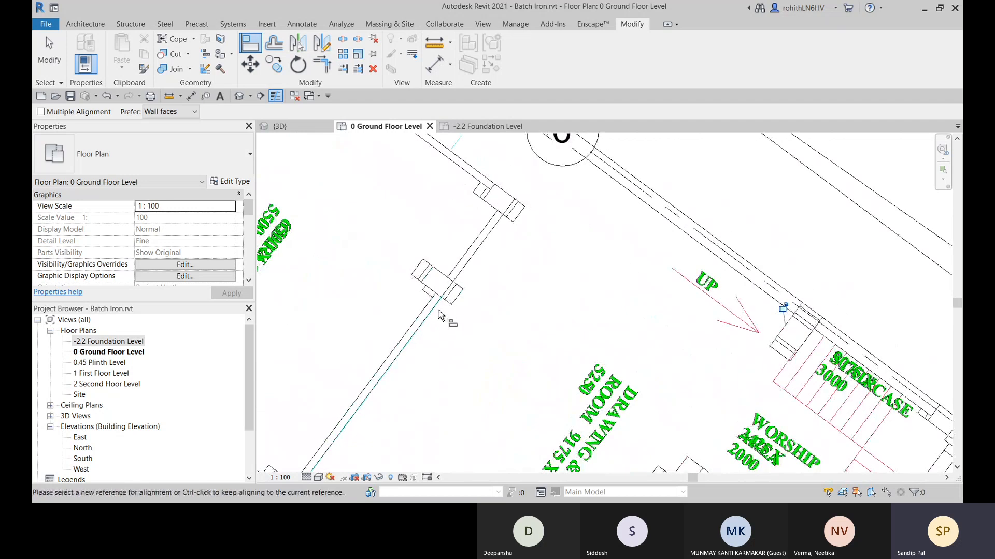
{"action": "key", "text": "Escape"}
{"action": "key", "text": "Escape"}
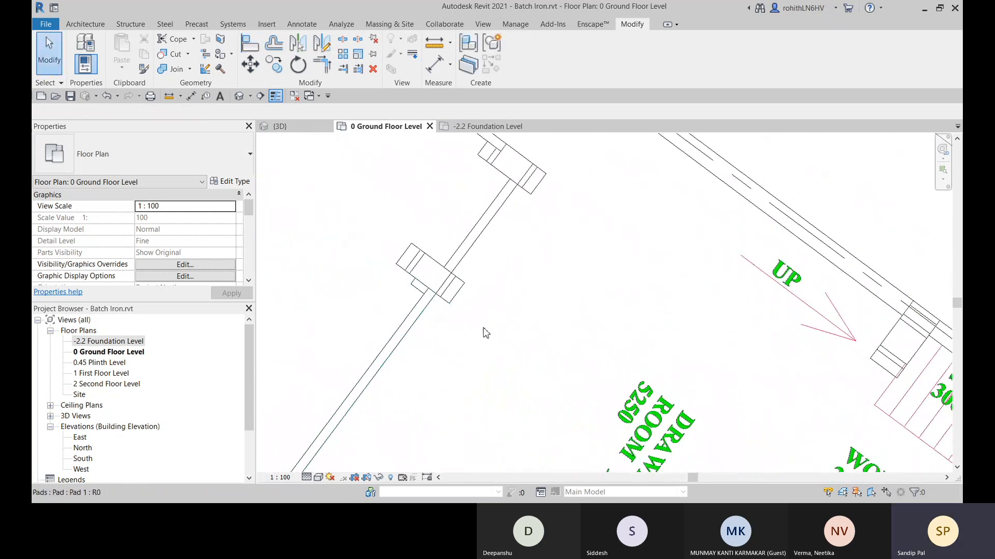
Open the 3D view and set its visual style to Realistic.
{"action": "left_click", "coordinate": [279, 126]}
{"action": "scroll", "coordinate": [568, 316], "scroll_direction": "down", "scroll_amount": 4}
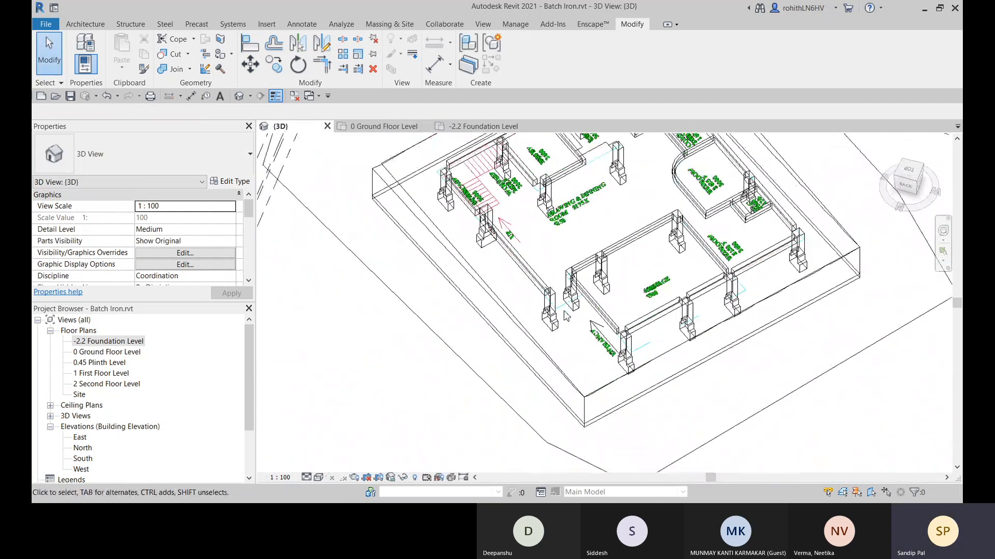
{"action": "middle_click_drag", "start_coordinate": [568, 316], "coordinate": [549, 332]}
{"action": "left_click", "coordinate": [318, 477]}
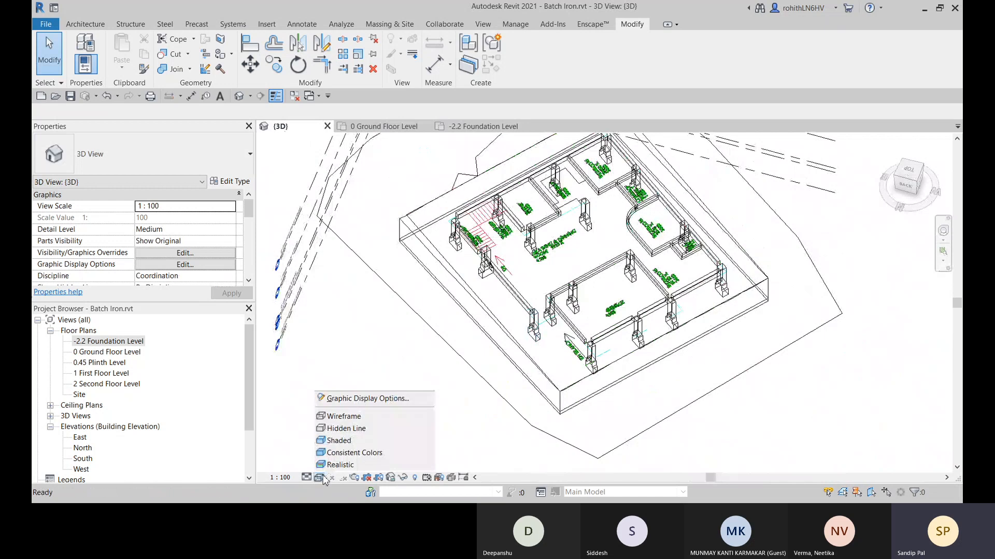
{"action": "left_click", "coordinate": [357, 456]}
{"action": "middle_click_drag", "start_coordinate": [572, 397], "coordinate": [511, 366]}
{"action": "scroll", "coordinate": [510, 366], "scroll_direction": "up", "scroll_amount": 5}
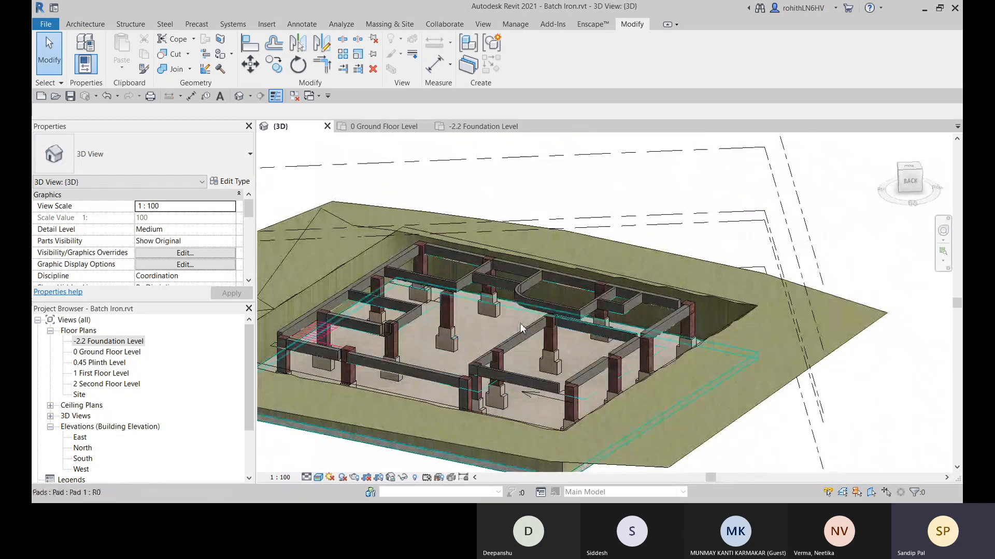
Examine the foundation and plinth walls around the garage and drawing room in 3D, and undo the visual style change.
{"action": "middle_click_drag", "start_coordinate": [439, 358], "coordinate": [643, 337]}
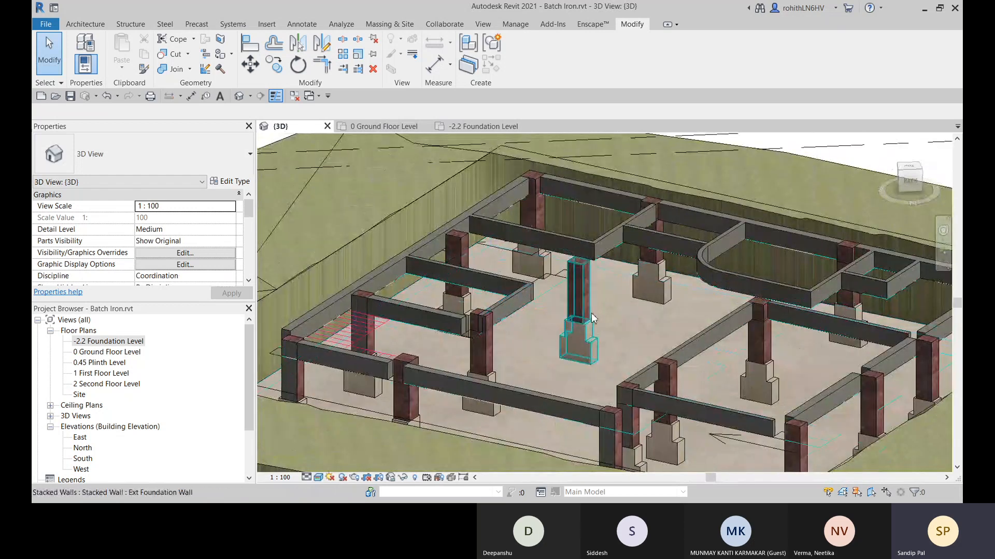
{"action": "middle_click_drag", "start_coordinate": [446, 366], "coordinate": [573, 366]}
{"action": "middle_click_drag", "start_coordinate": [683, 376], "coordinate": [683, 377]}
{"action": "scroll", "coordinate": [637, 332], "scroll_direction": "up", "scroll_amount": 8}
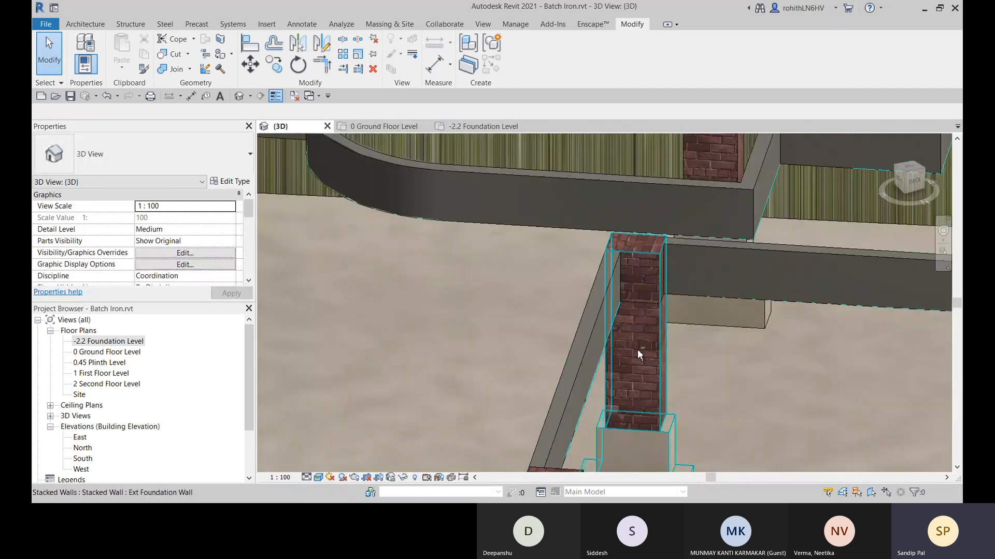
{"action": "scroll", "coordinate": [638, 354], "scroll_direction": "down", "scroll_amount": 8}
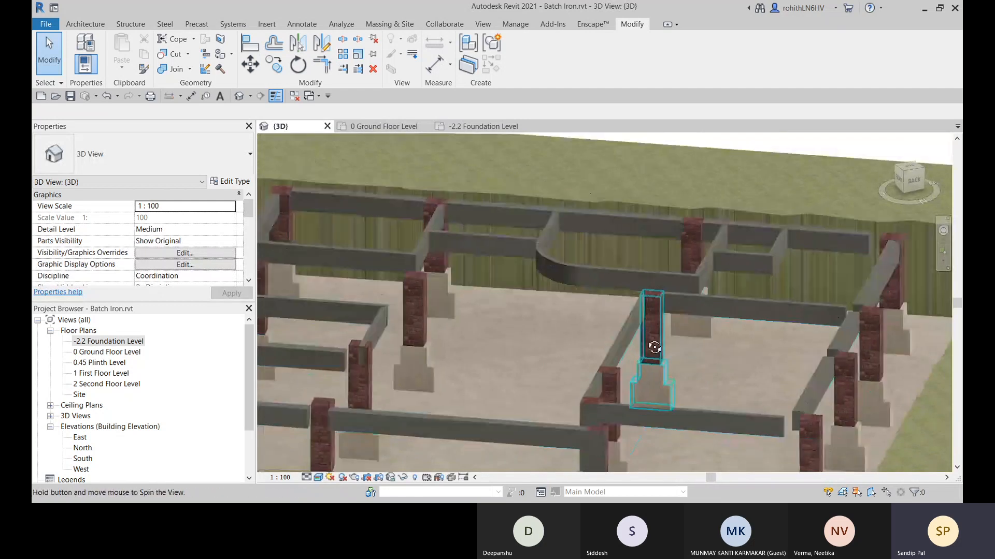
{"action": "middle_click_drag", "start_coordinate": [655, 348], "coordinate": [621, 365], "text": "shift"}
{"action": "mouse_move", "coordinate": [577, 389]}
{"action": "middle_mouse_down", "text": "shift"}
{"action": "mouse_move", "coordinate": [592, 361]}
{"action": "mouse_move", "coordinate": [532, 375]}
{"action": "mouse_move", "coordinate": [563, 389]}
{"action": "middle_mouse_up", "text": "shift"}
{"action": "scroll", "coordinate": [591, 371], "scroll_direction": "down", "scroll_amount": 2}
{"action": "middle_click_drag", "start_coordinate": [540, 275], "coordinate": [522, 304]}
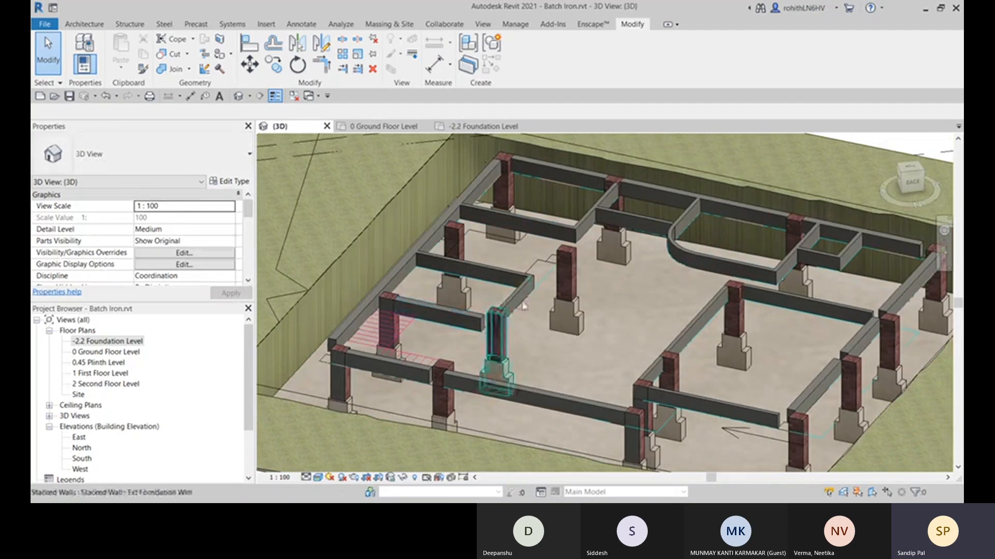
{"action": "middle_click_drag", "start_coordinate": [566, 263], "coordinate": [497, 287]}
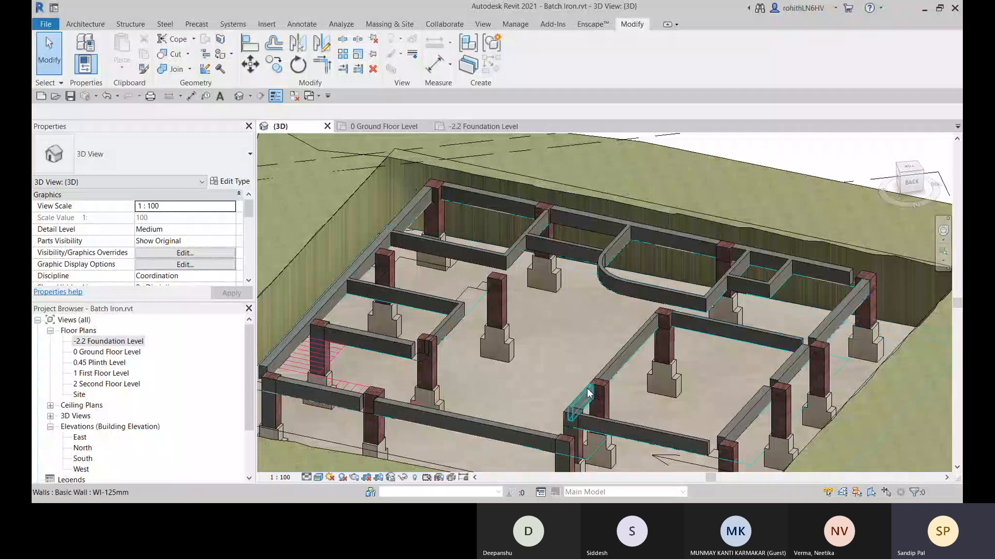
{"action": "scroll", "coordinate": [585, 396], "scroll_direction": "down", "scroll_amount": 1}
{"action": "key", "text": "ctrl+z"}
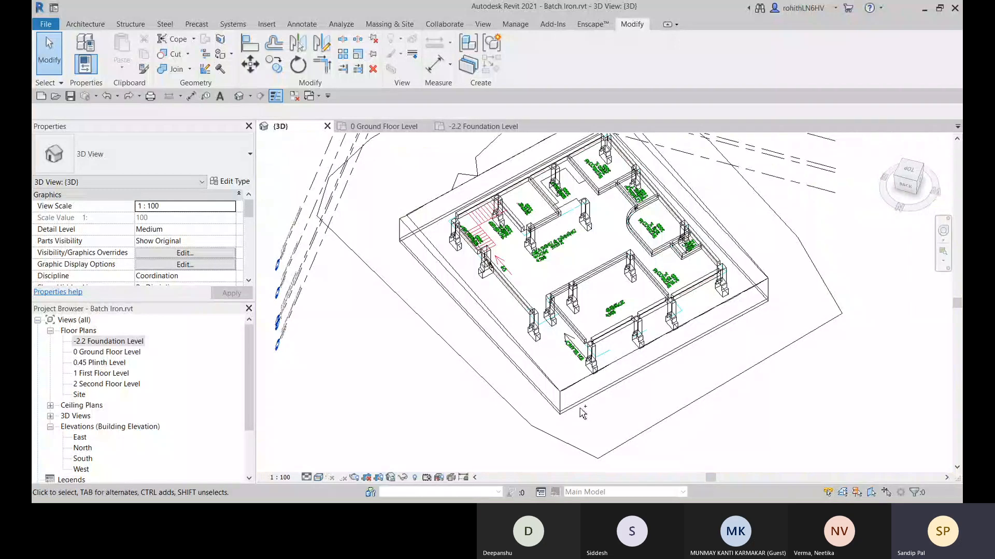
Select all instances of the Ext Foundation Wall in the entire project and delete them.
{"action": "left_click", "coordinate": [486, 283]}
{"action": "right_click", "coordinate": [337, 369]}
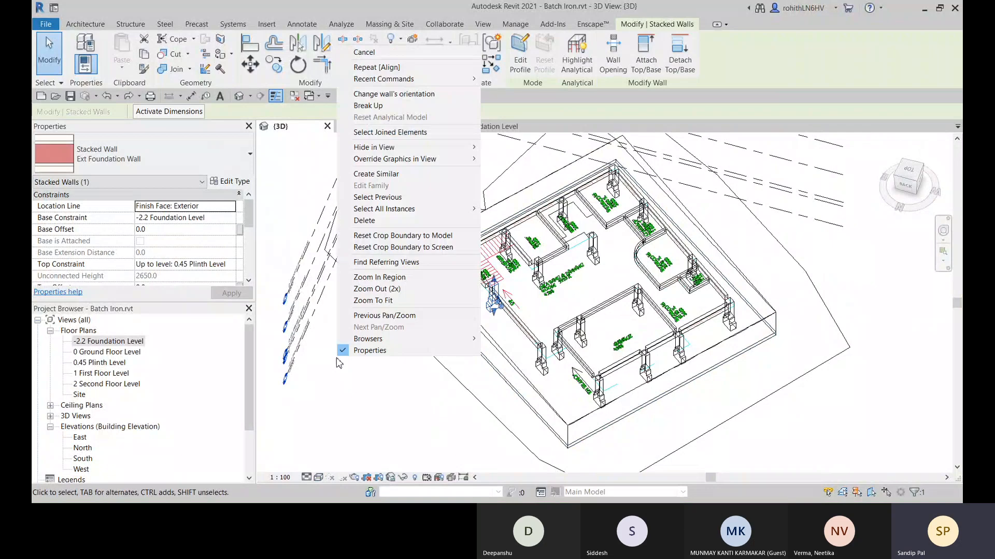
{"action": "mouse_move", "coordinate": [394, 152]}
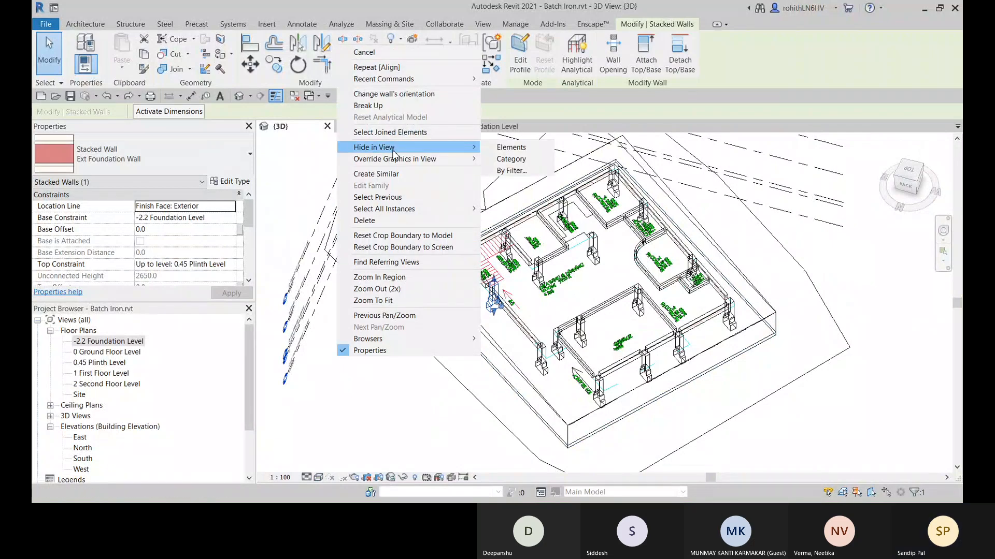
{"action": "mouse_move", "coordinate": [399, 209]}
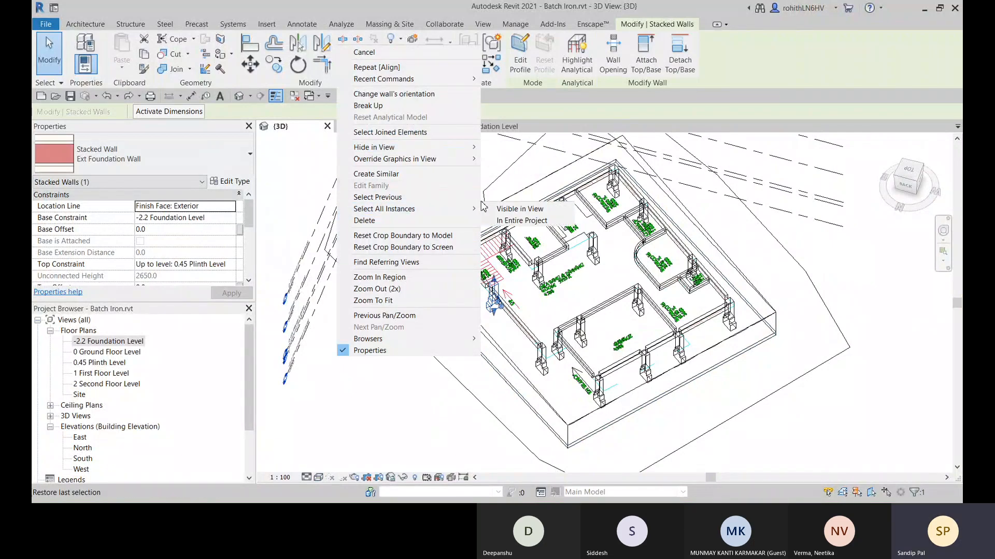
{"action": "left_click", "coordinate": [520, 221]}
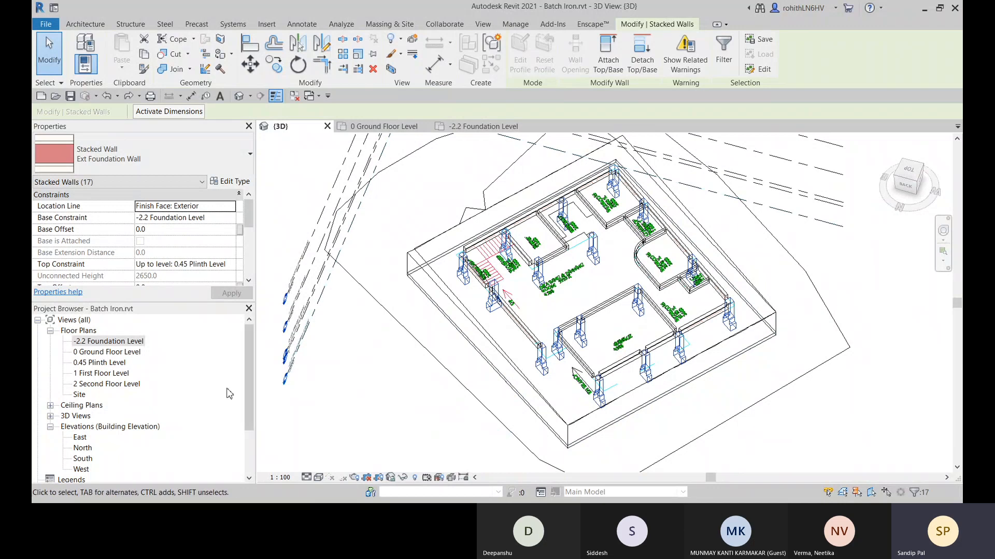
{"action": "key", "text": "Delete"}
{"action": "middle_click_drag", "start_coordinate": [487, 331], "coordinate": [448, 360]}
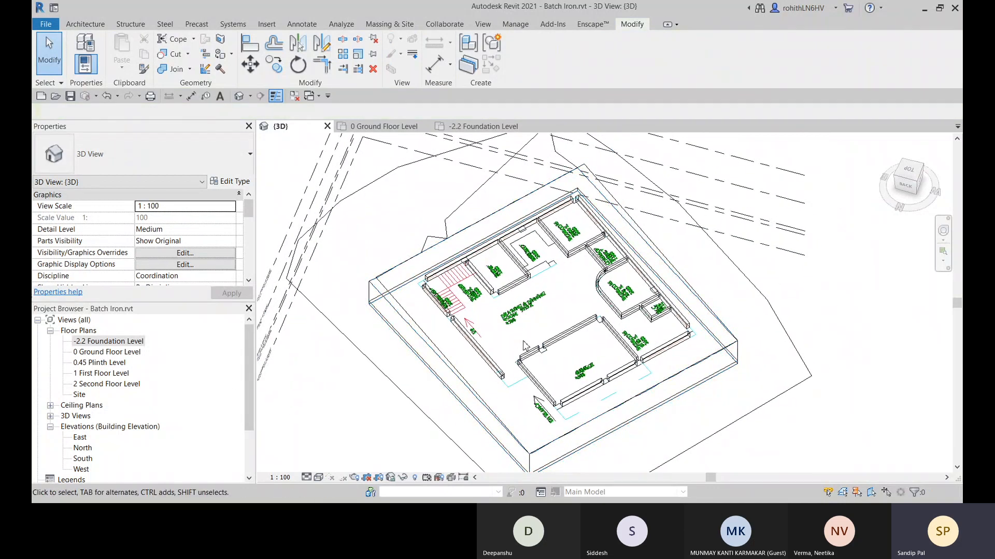
Start an architectural column and duplicate the M_Rectangular Column type 300 X 300 mm as "350 X 450mm".
{"action": "scroll", "coordinate": [499, 309], "scroll_direction": "up", "scroll_amount": 2}
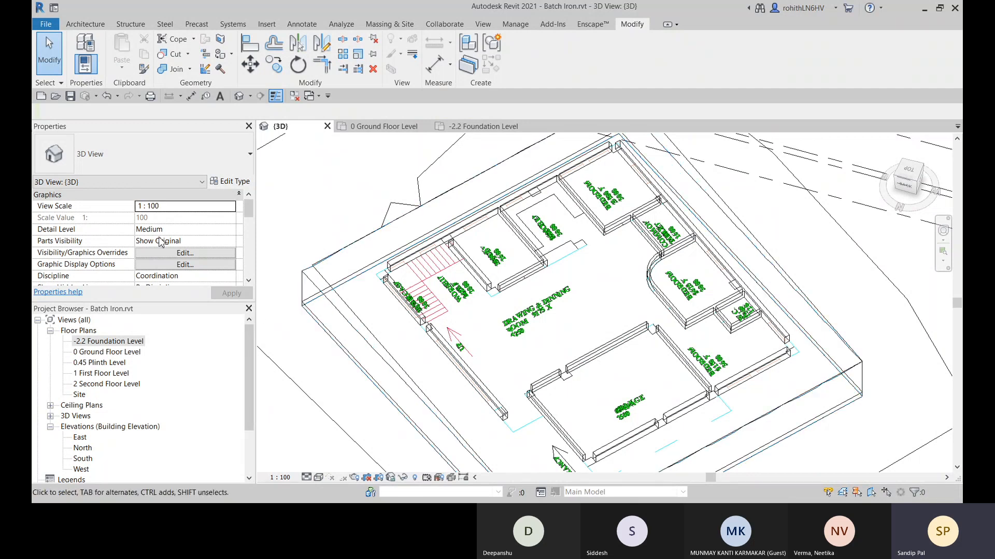
{"action": "middle_click_drag", "start_coordinate": [348, 231], "coordinate": [344, 259]}
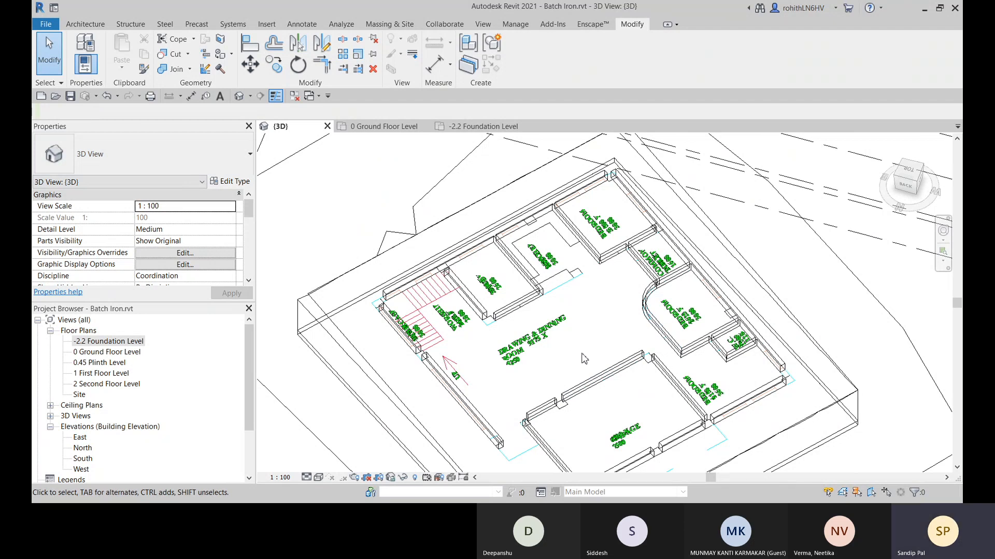
{"action": "middle_click_drag", "start_coordinate": [472, 384], "coordinate": [475, 377]}
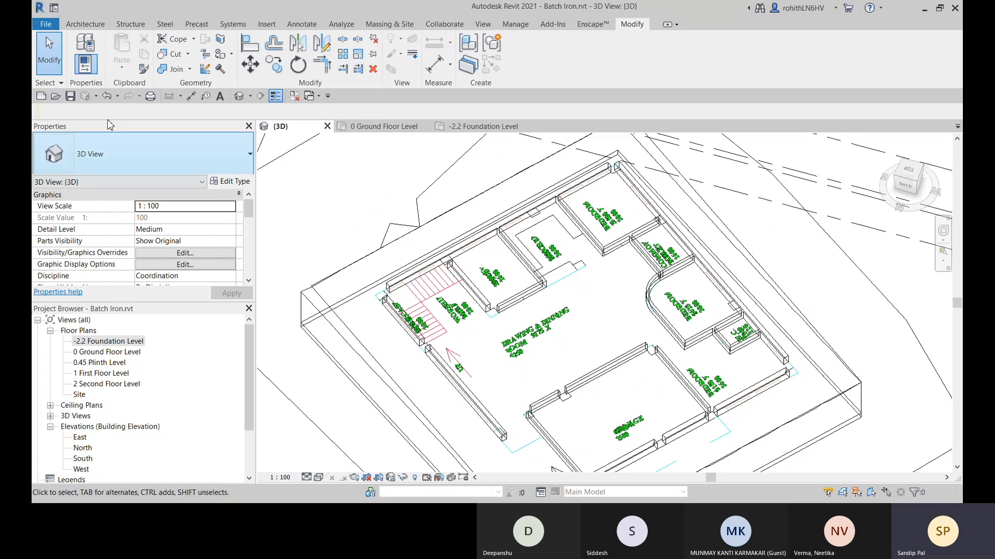
{"action": "left_click", "coordinate": [88, 25]}
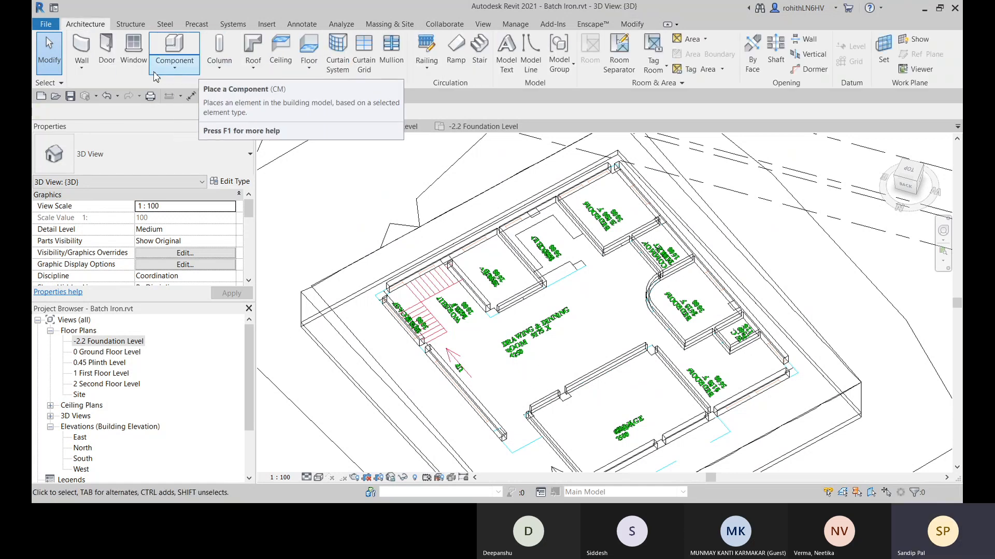
{"action": "left_click", "coordinate": [220, 64]}
{"action": "left_click", "coordinate": [241, 118]}
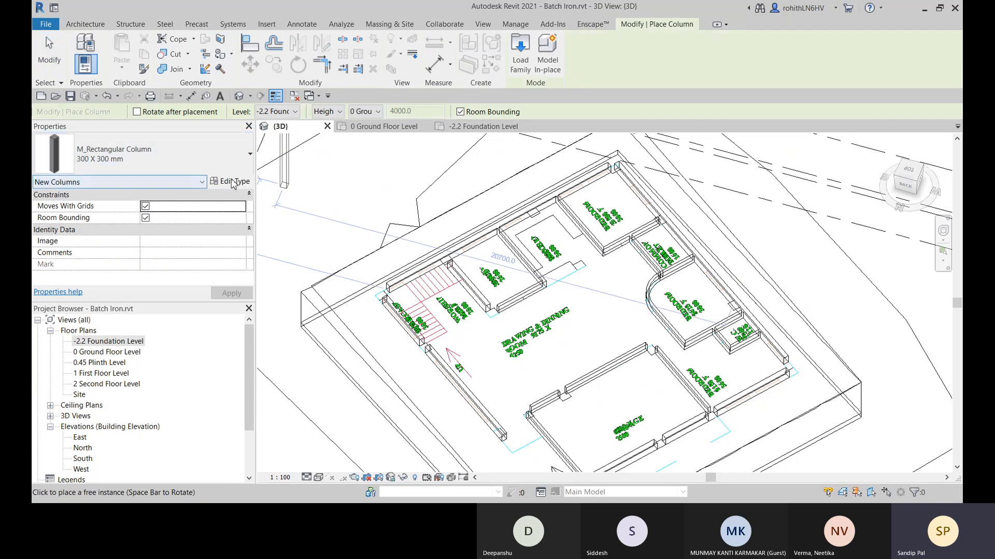
{"action": "left_click", "coordinate": [230, 182]}
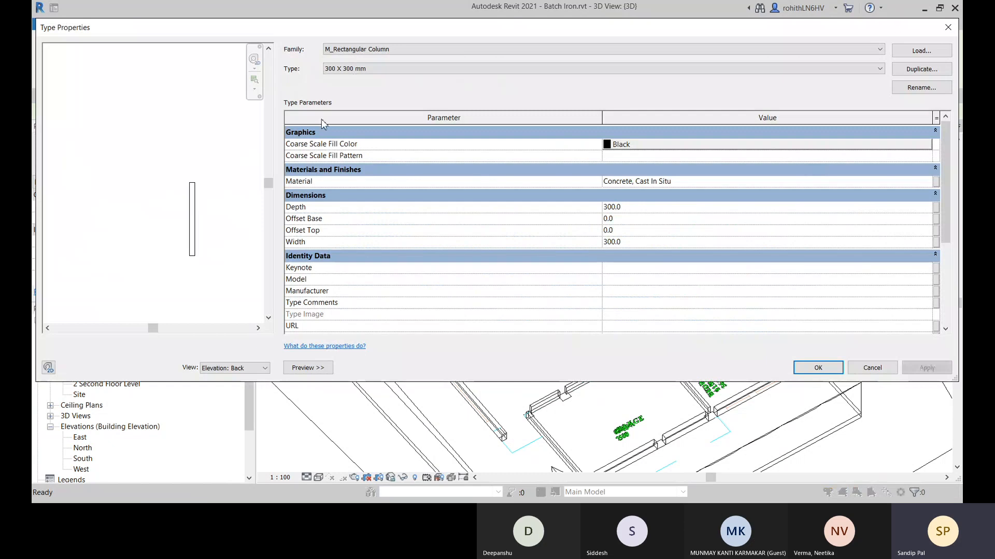
{"action": "left_click", "coordinate": [822, 70]}
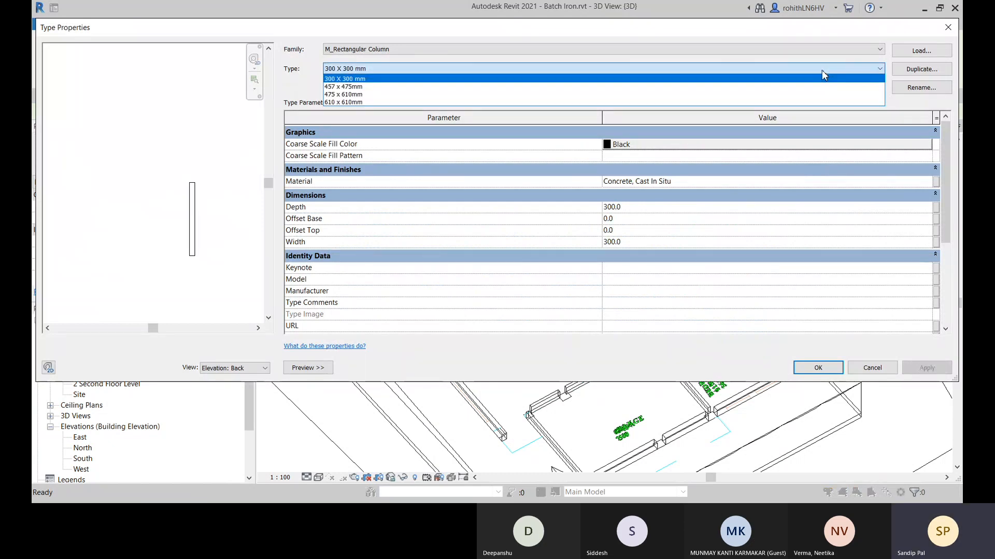
{"action": "left_click", "coordinate": [824, 76]}
{"action": "left_click", "coordinate": [921, 69]}
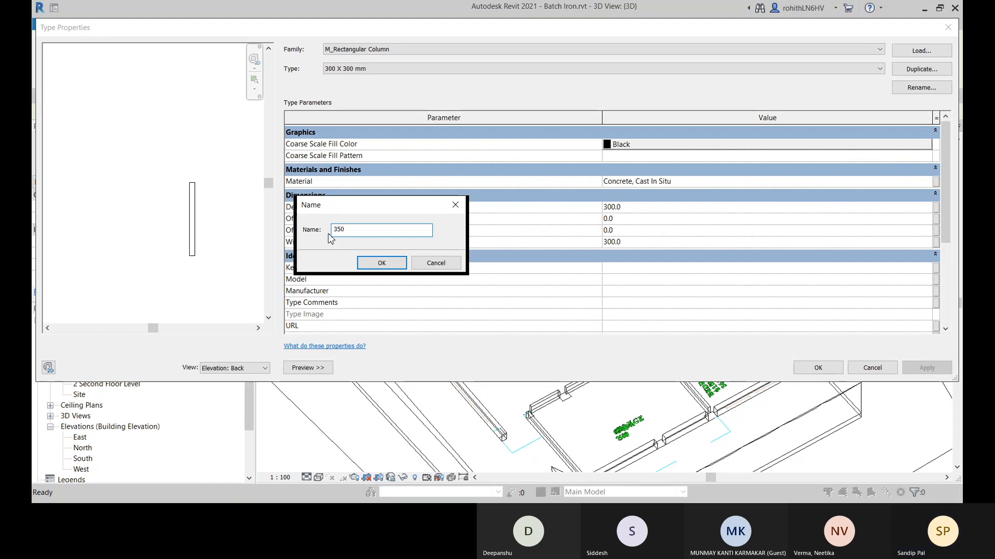
{"action": "type", "text": "X 450mm"}
{"action": "left_click", "coordinate": [381, 263]}
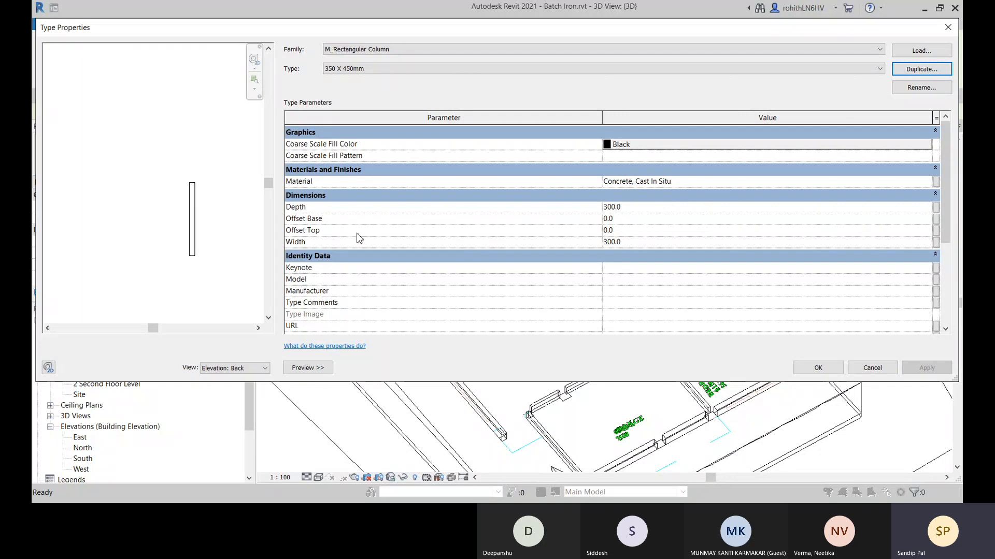
Set the new column type's depth to 350 and its width to 450, and accept the type properties.
{"action": "left_click", "coordinate": [630, 207]}
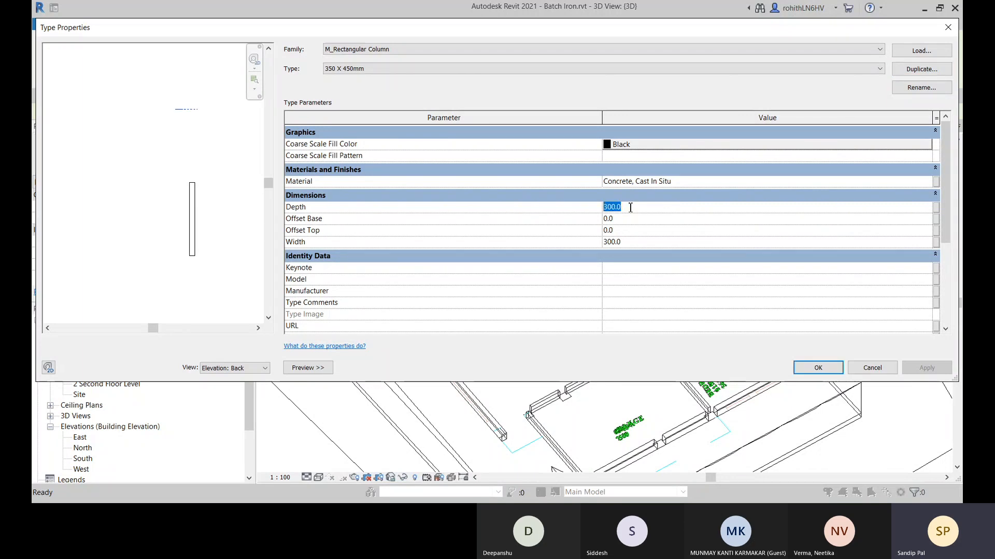
{"action": "type", "text": "350"}
{"action": "left_click", "coordinate": [818, 369]}
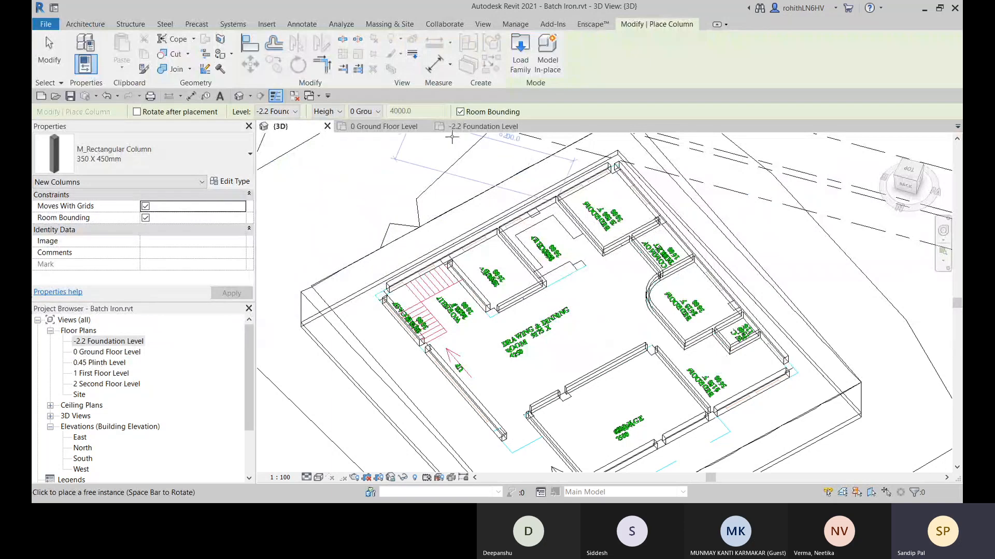
Switch to the -2.2 Foundation Level floor plan.
{"action": "left_click", "coordinate": [467, 128]}
{"action": "scroll", "coordinate": [527, 327], "scroll_direction": "down", "scroll_amount": 5}
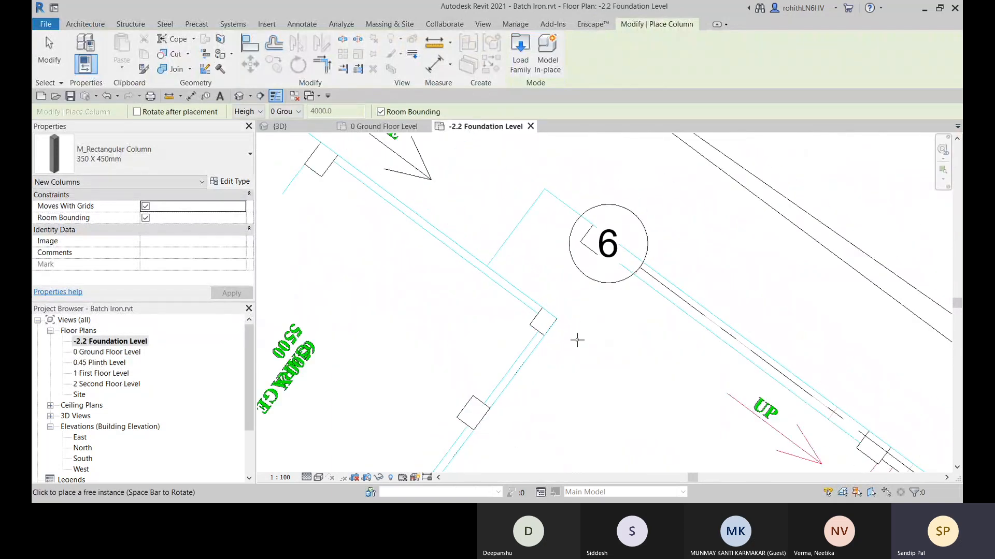
{"action": "scroll", "coordinate": [505, 371], "scroll_direction": "down", "scroll_amount": 2}
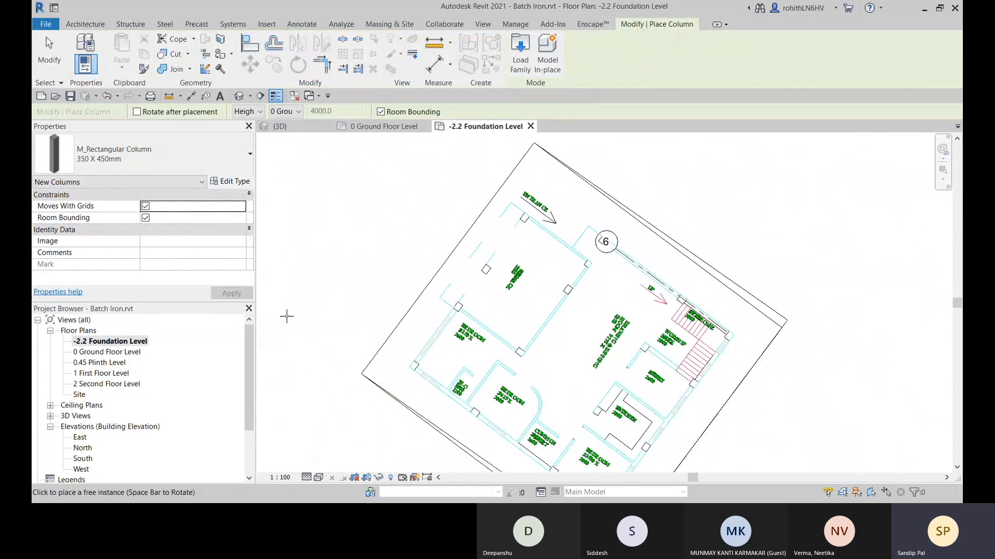
{"action": "left_click", "coordinate": [162, 158]}
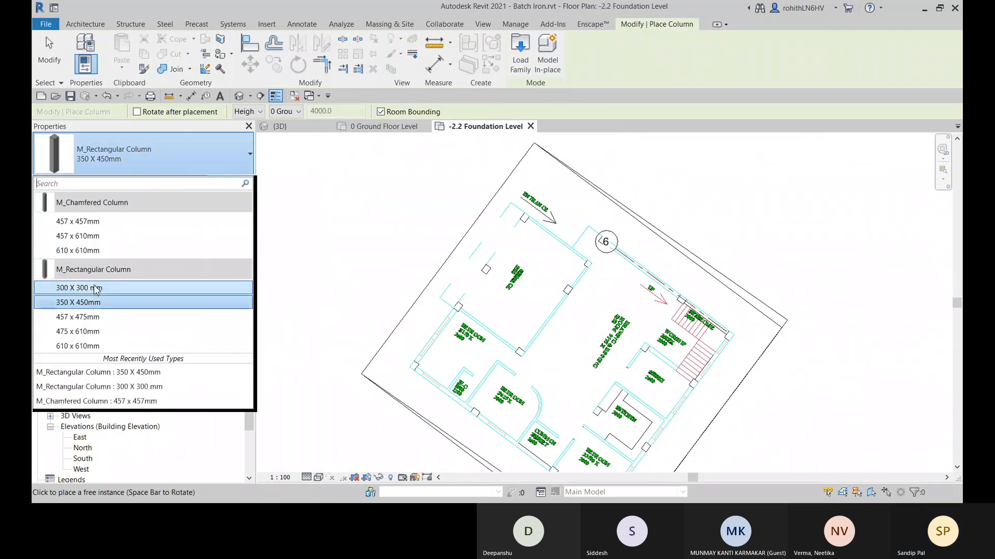
{"action": "left_click", "coordinate": [136, 295]}
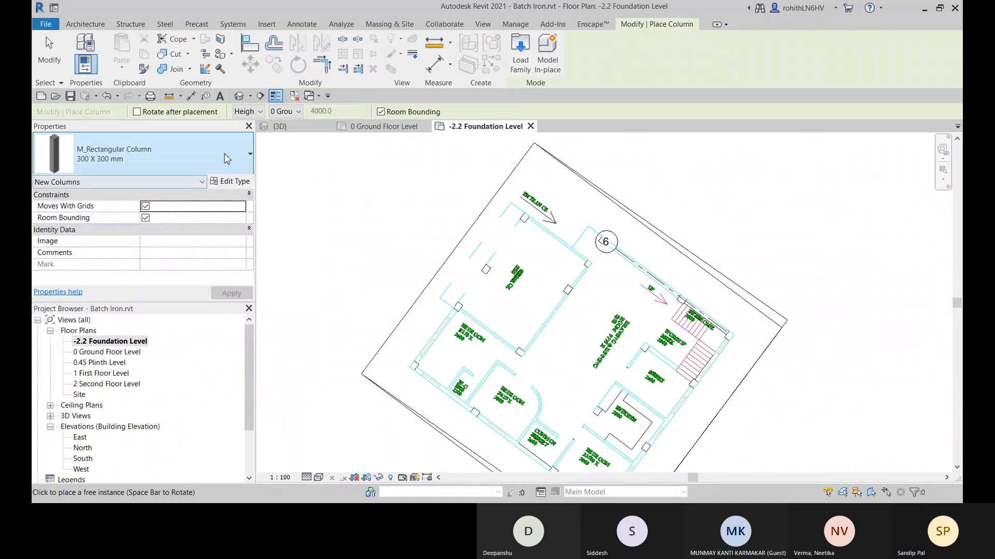
{"action": "key", "text": "Escape"}
Start an architectural column of type M_Rectangular Column 350 X 450mm with its height reaching up to 0.45 Plinth Level.
{"action": "left_click", "coordinate": [219, 68]}
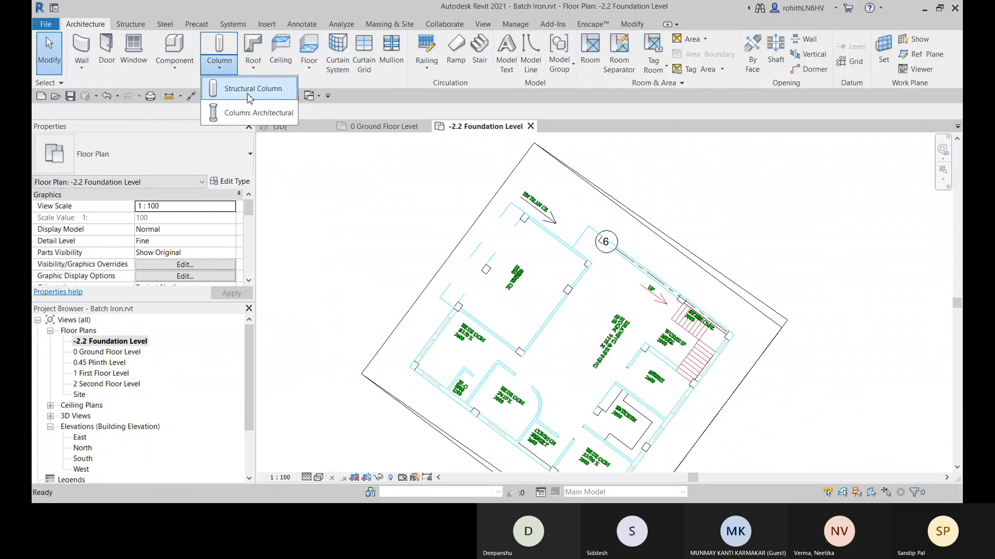
{"action": "left_click", "coordinate": [236, 92]}
{"action": "left_click", "coordinate": [151, 155]}
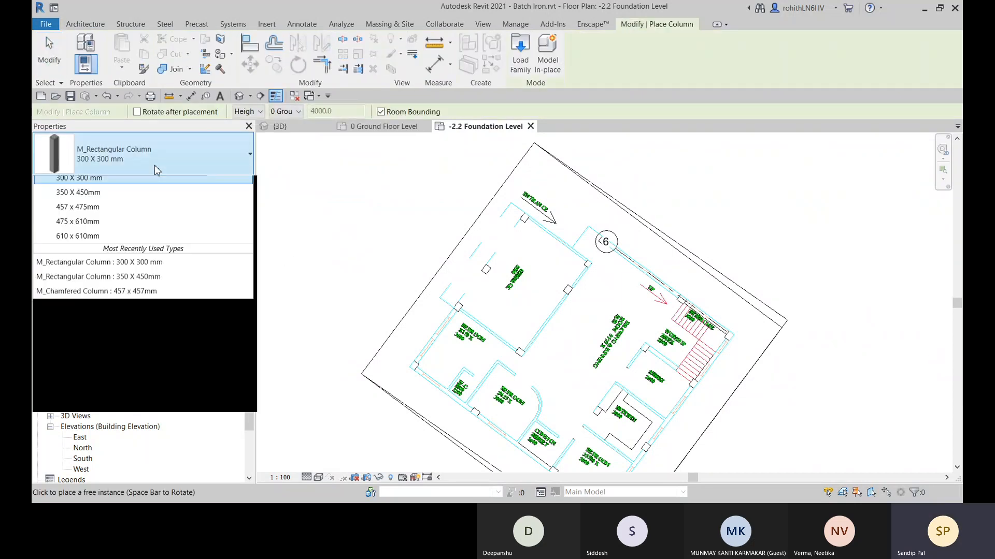
{"action": "left_click", "coordinate": [93, 303]}
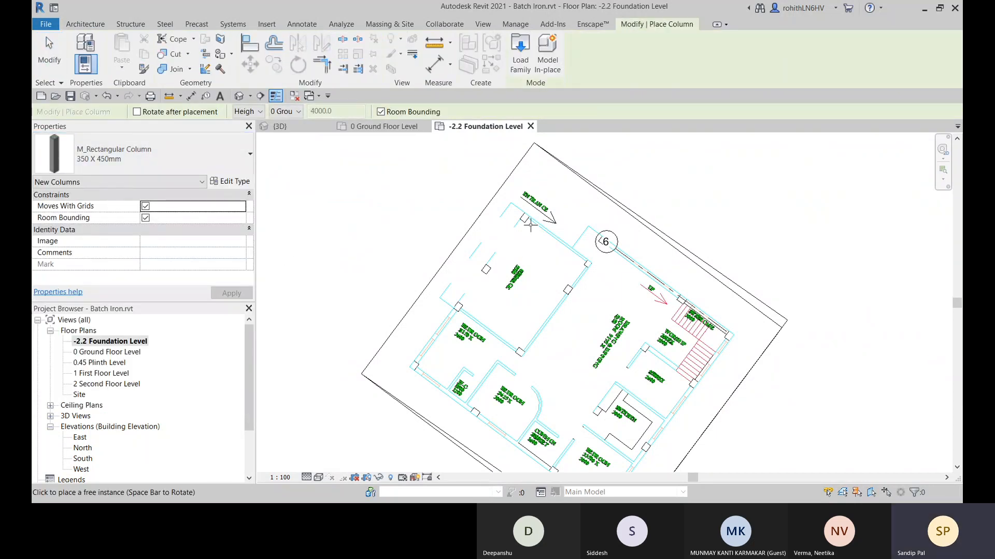
{"action": "scroll", "coordinate": [525, 213], "scroll_direction": "up", "scroll_amount": 5}
{"action": "scroll", "coordinate": [525, 212], "scroll_direction": "down", "scroll_amount": 5}
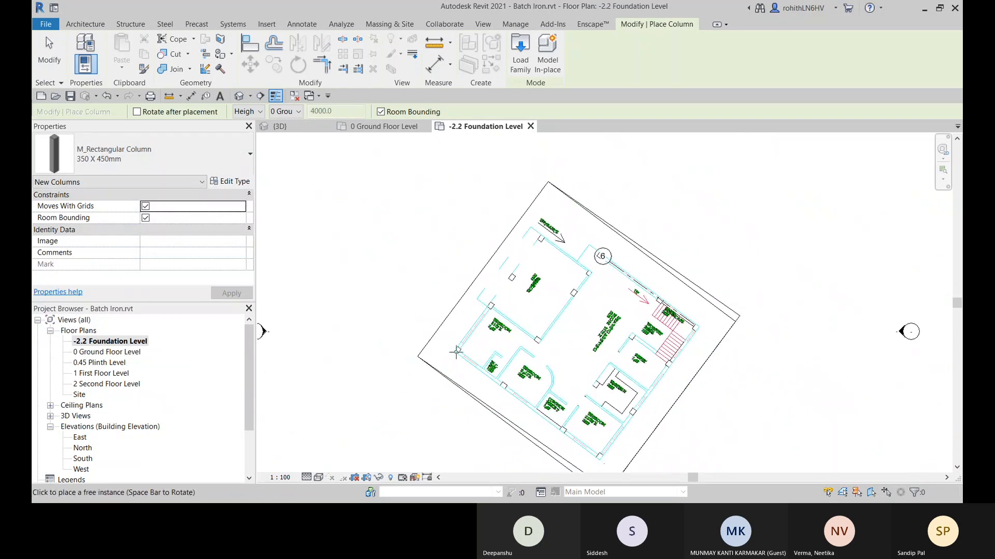
{"action": "scroll", "coordinate": [456, 352], "scroll_direction": "up", "scroll_amount": 6}
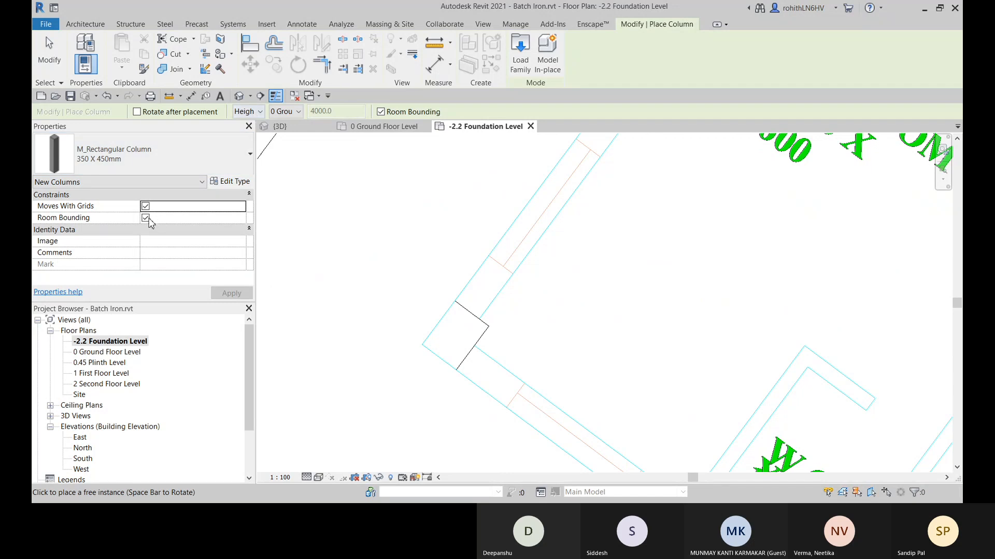
{"action": "left_click", "coordinate": [289, 115]}
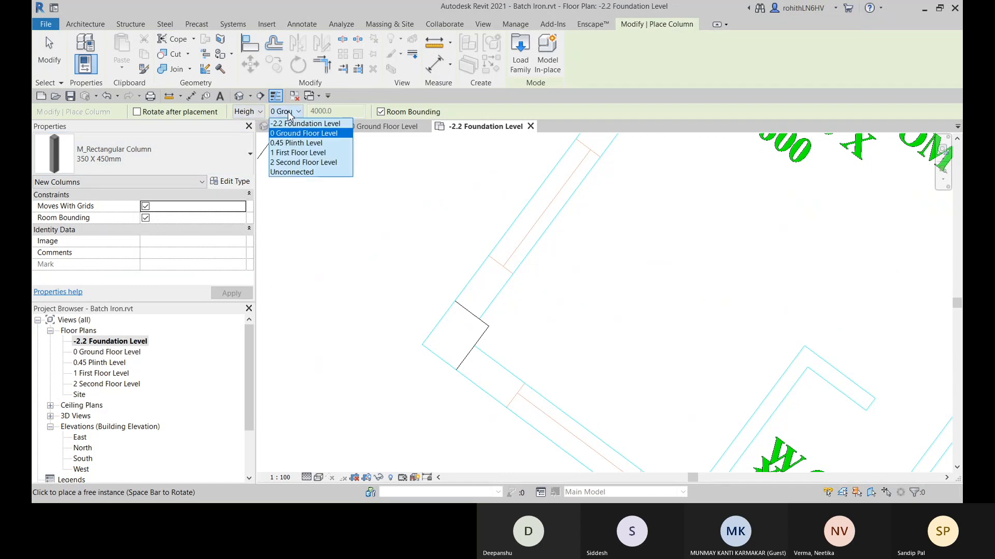
{"action": "left_click", "coordinate": [280, 144]}
Place the column over the column outline at the outer corner of the bedroom beside the W.C. and finish placing.
{"action": "middle_click_drag", "start_coordinate": [470, 345], "coordinate": [479, 317]}
{"action": "middle_click_drag", "start_coordinate": [501, 362], "coordinate": [472, 372]}
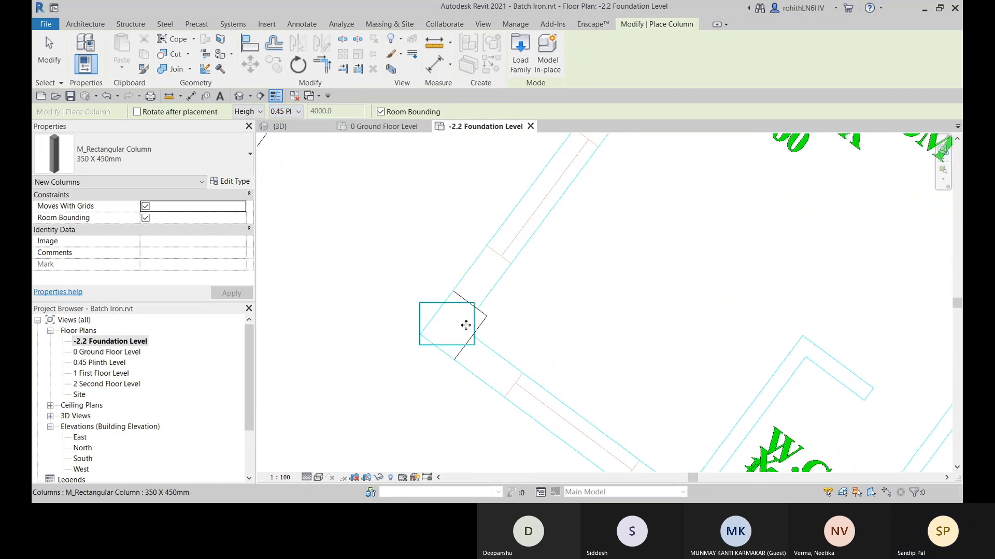
{"action": "scroll", "coordinate": [475, 336], "scroll_direction": "down", "scroll_amount": 2}
{"action": "scroll", "coordinate": [484, 325], "scroll_direction": "down", "scroll_amount": 4}
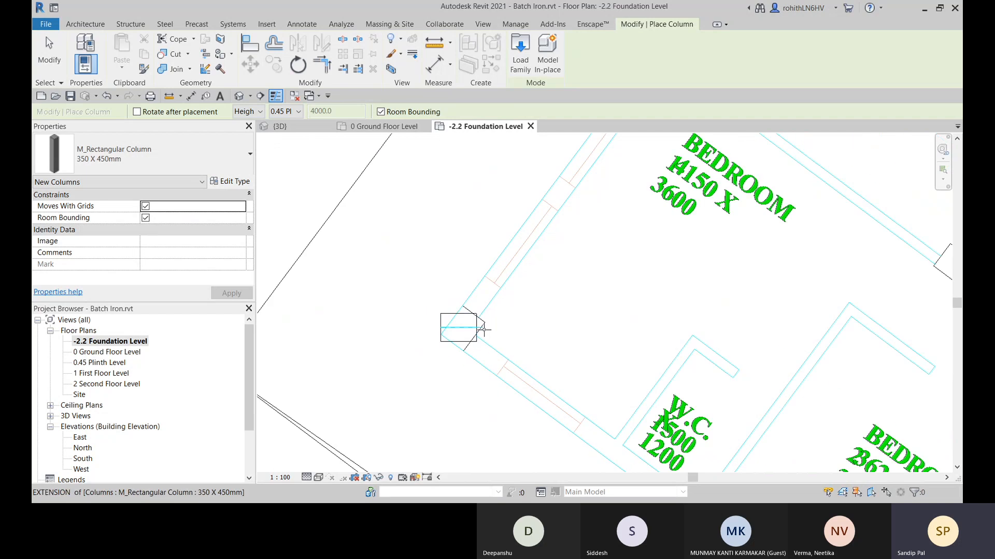
{"action": "key", "text": "Escape"}
{"action": "key", "text": "Escape"}
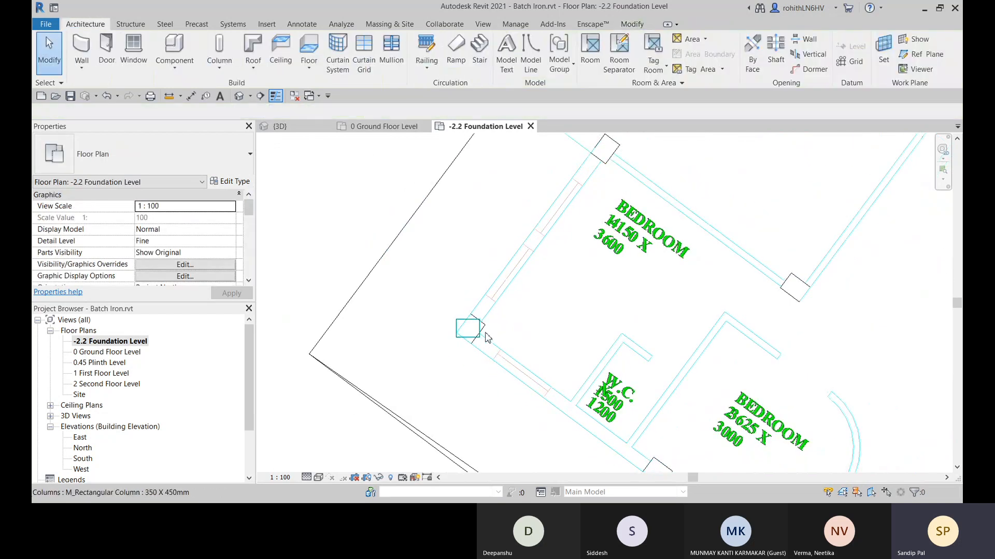
Align one side of the placed corner column with the inner edge of the drawn column outline so it rotates to the plan's angle.
{"action": "scroll", "coordinate": [479, 339], "scroll_direction": "up", "scroll_amount": 3}
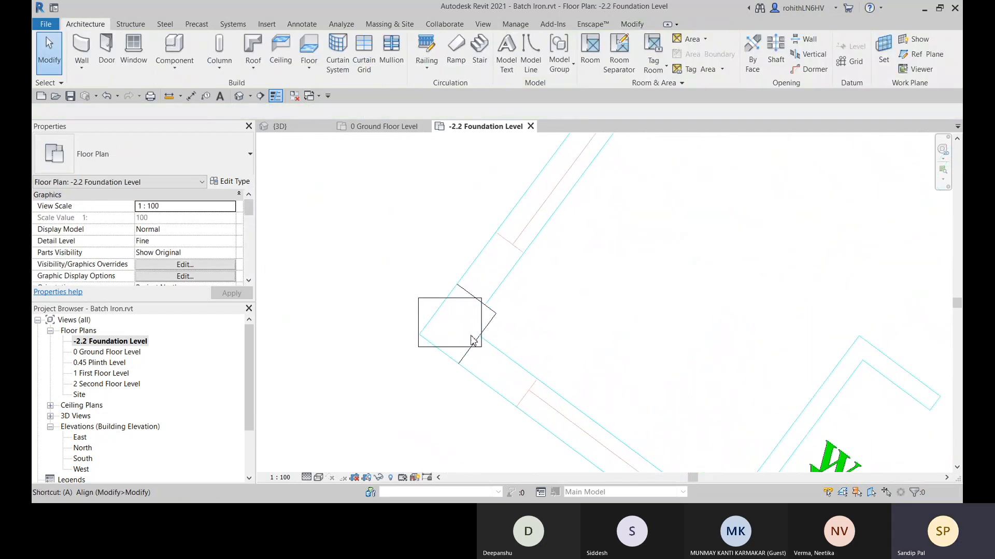
{"action": "key", "text": "a"}
{"action": "key", "text": "l"}
{"action": "scroll", "coordinate": [497, 335], "scroll_direction": "up", "scroll_amount": 1}
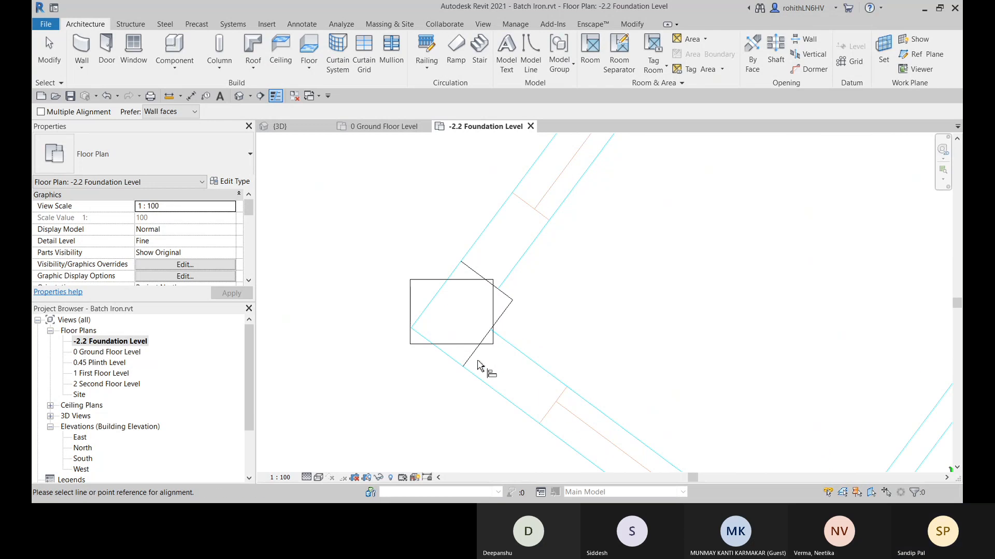
{"action": "scroll", "coordinate": [445, 358], "scroll_direction": "up", "scroll_amount": 1}
{"action": "middle_click_drag", "start_coordinate": [517, 325], "coordinate": [526, 322]}
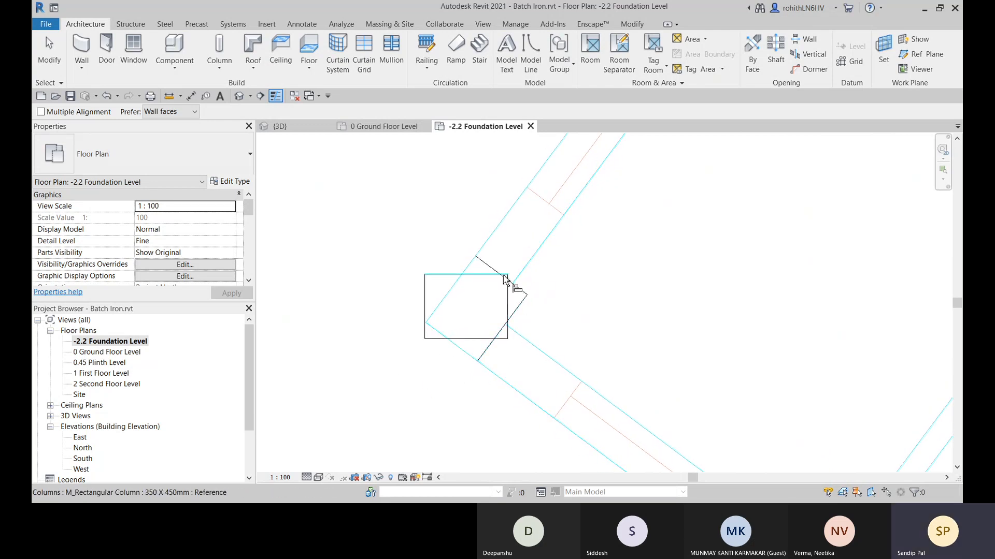
{"action": "left_click", "coordinate": [486, 267]}
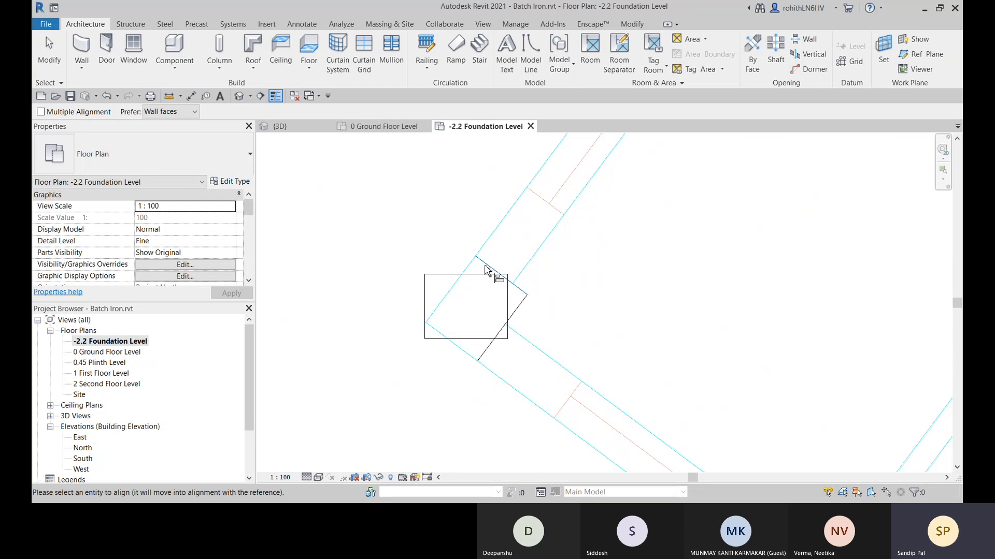
{"action": "left_click", "coordinate": [508, 298]}
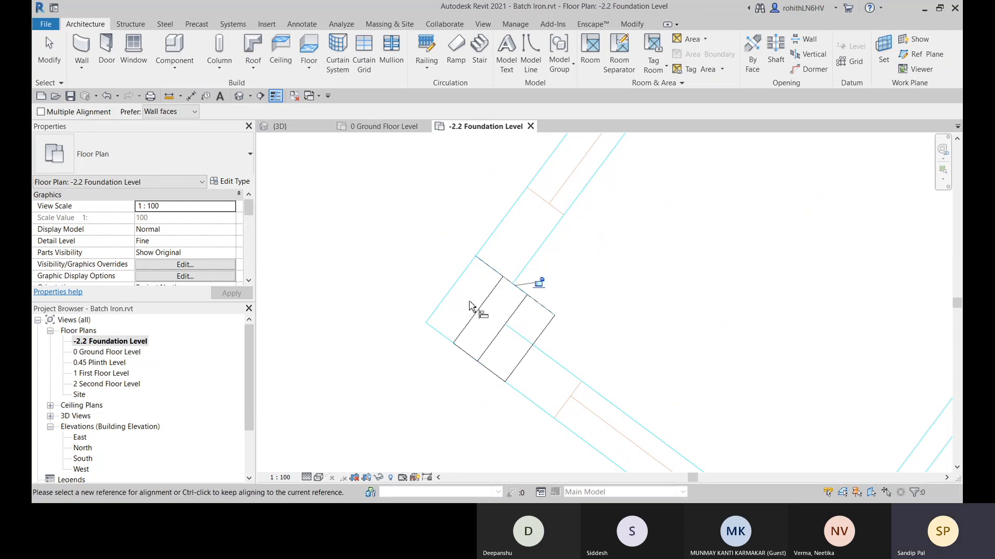
Align the corner column's adjacent side with the outer wall line of the bedroom and finish aligning.
{"action": "left_click", "coordinate": [482, 280]}
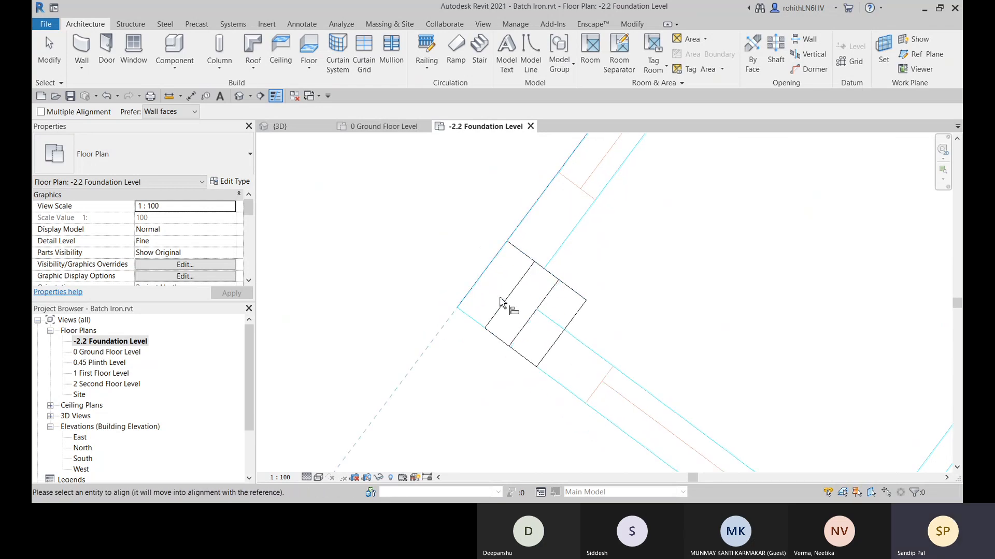
{"action": "left_click", "coordinate": [530, 329]}
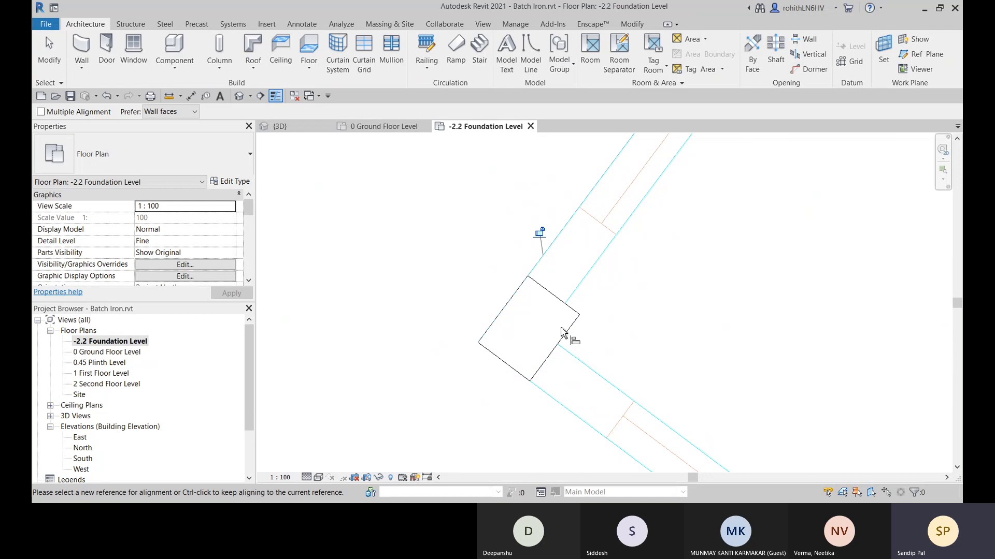
{"action": "scroll", "coordinate": [583, 329], "scroll_direction": "down", "scroll_amount": 4}
{"action": "scroll", "coordinate": [575, 341], "scroll_direction": "down", "scroll_amount": 2}
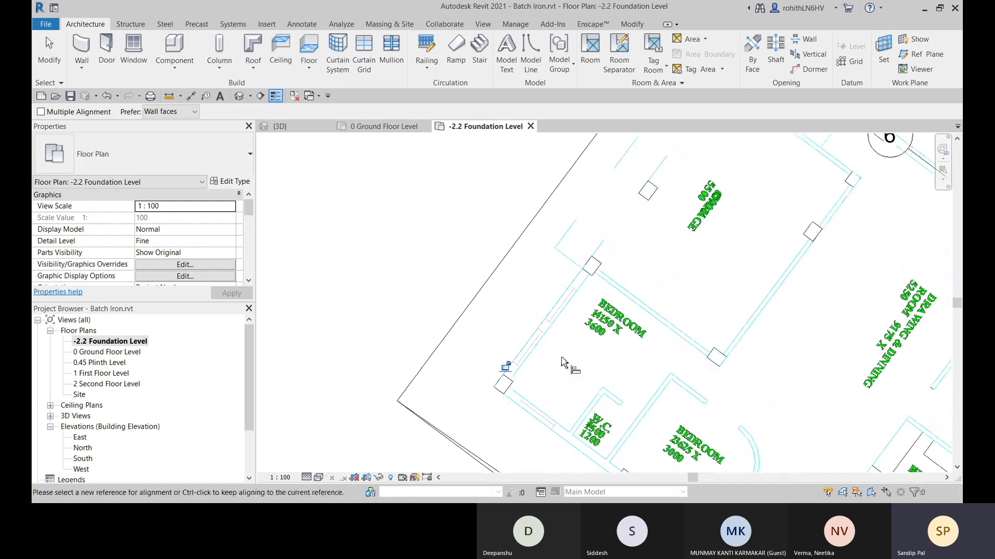
{"action": "key", "text": "Escape"}
{"action": "key", "text": "Escape"}
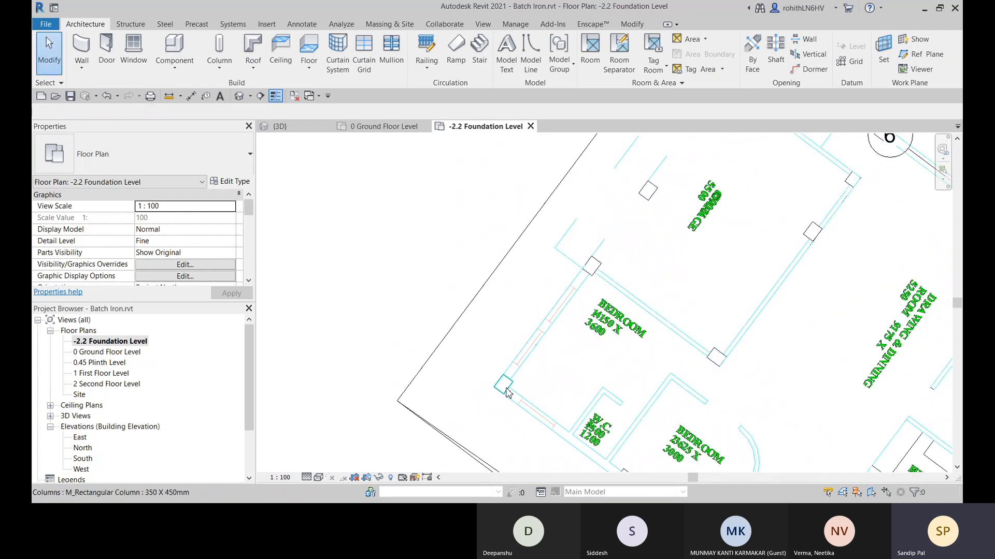
{"action": "left_click", "coordinate": [506, 390]}
{"action": "key", "text": "c"}
{"action": "key", "text": "p"}
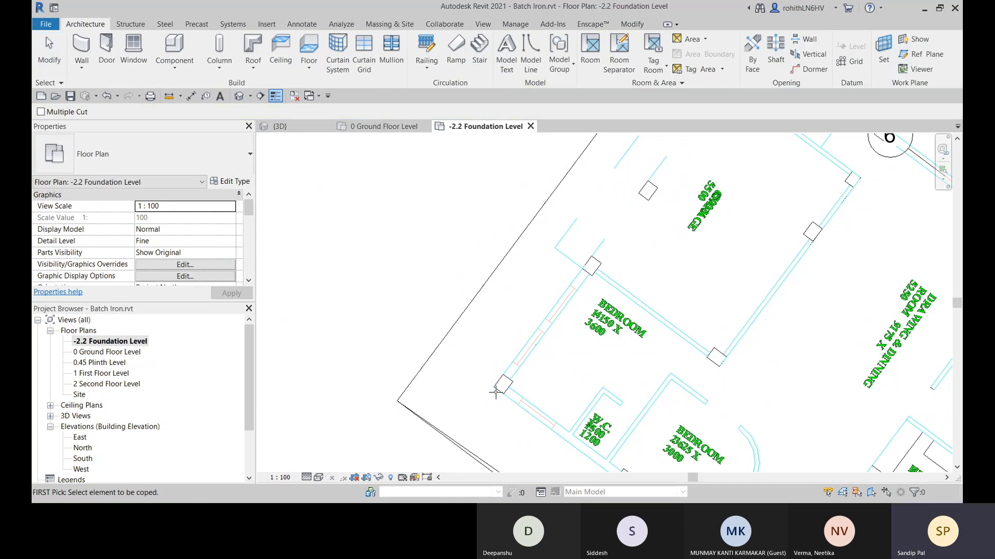
{"action": "key", "text": "Escape"}
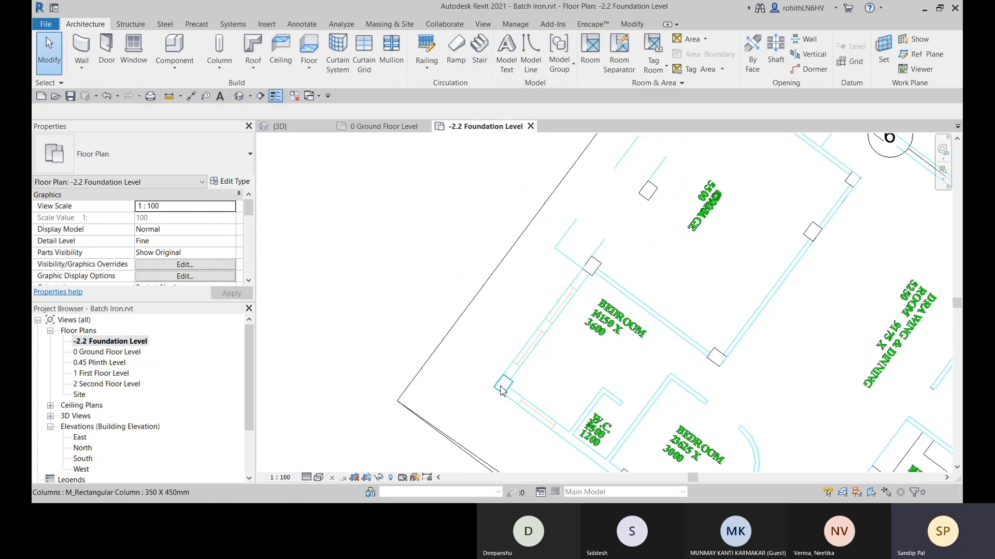
Copy the aligned corner column with multiple copying enabled, from its outer corner to the column outline where the bedroom's outer wall meets the garage.
{"action": "left_click", "coordinate": [505, 395]}
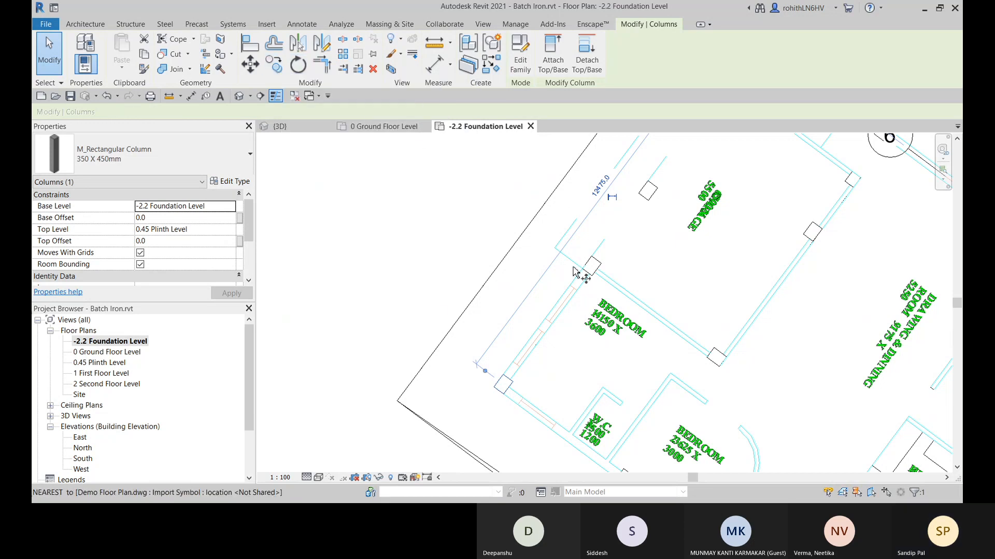
{"action": "key", "text": "c"}
{"action": "key", "text": "o"}
{"action": "scroll", "coordinate": [500, 386], "scroll_direction": "up", "scroll_amount": 4}
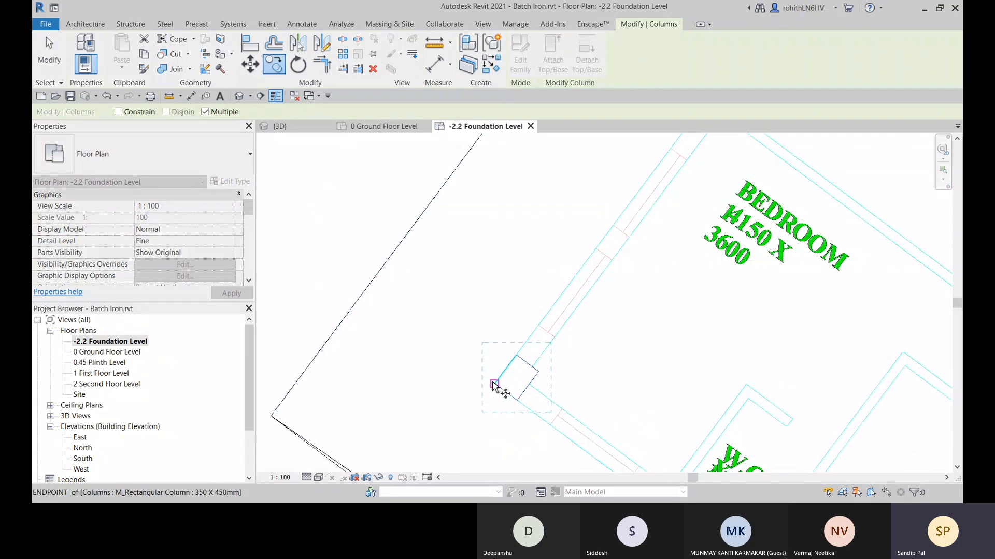
{"action": "left_click", "coordinate": [494, 385]}
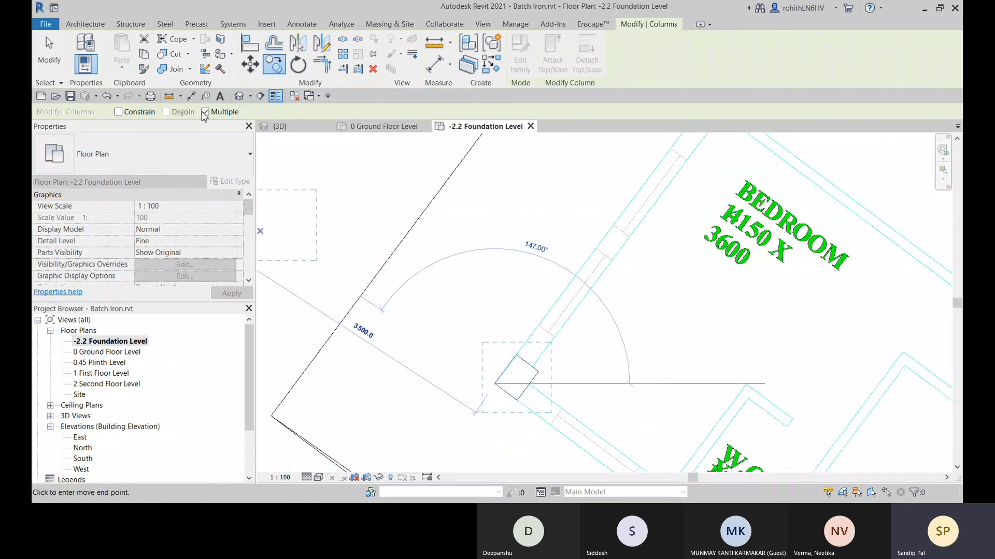
{"action": "scroll", "coordinate": [544, 233], "scroll_direction": "down", "scroll_amount": 3}
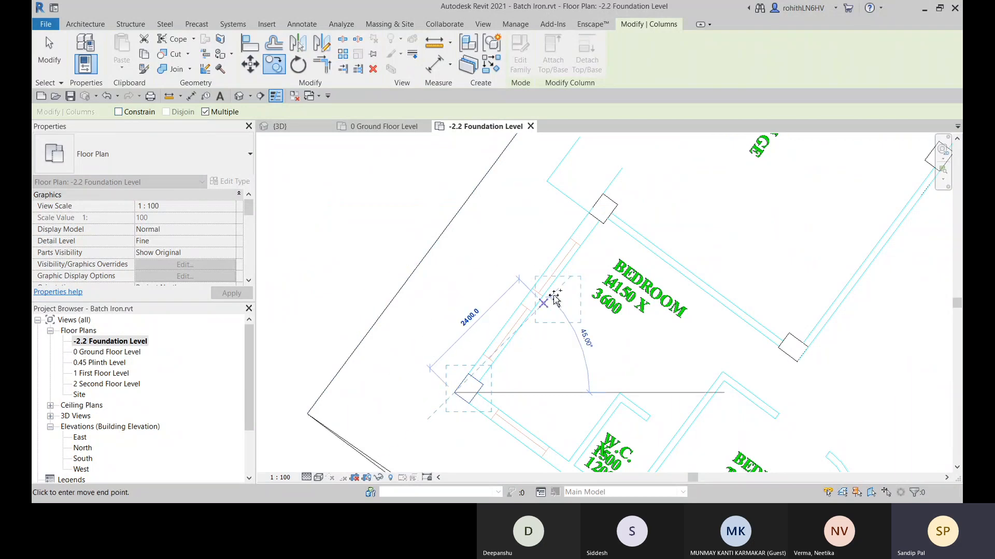
{"action": "scroll", "coordinate": [549, 290], "scroll_direction": "down", "scroll_amount": 1}
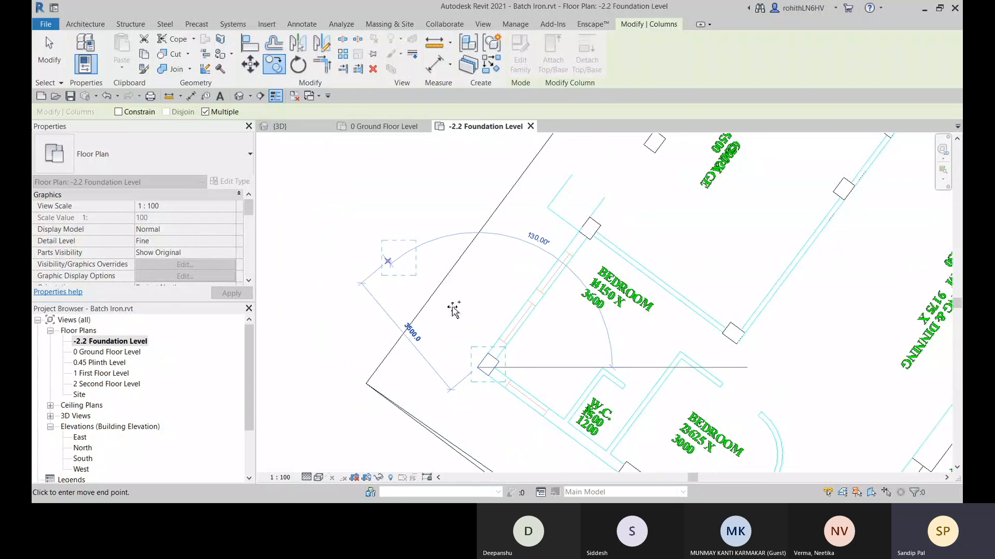
{"action": "middle_click_drag", "start_coordinate": [582, 296], "coordinate": [565, 325]}
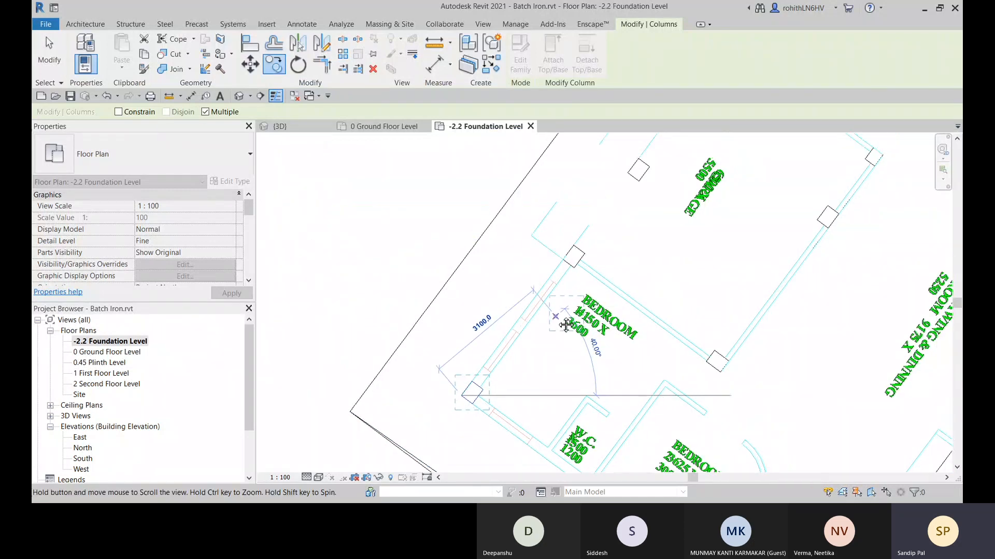
{"action": "scroll", "coordinate": [552, 255], "scroll_direction": "up", "scroll_amount": 3}
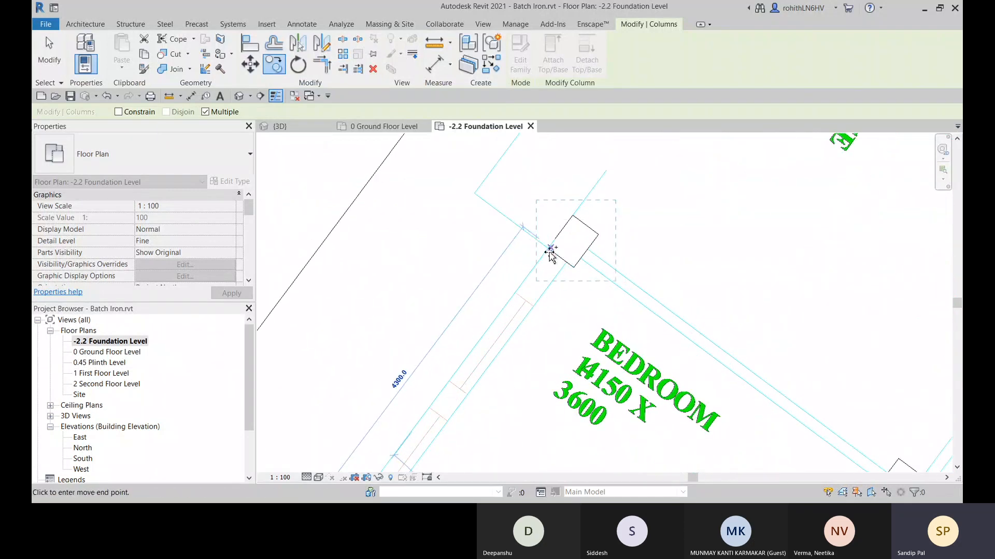
Copy the column onto the column outlines at the bedroom corner beside the garage and on the garage's outer side.
{"action": "scroll", "coordinate": [550, 253], "scroll_direction": "up", "scroll_amount": 2}
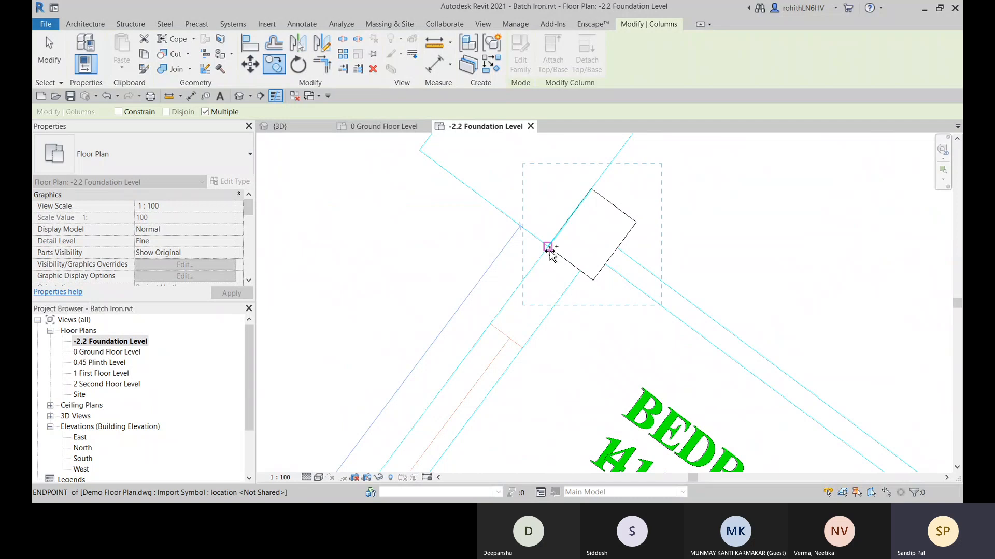
{"action": "scroll", "coordinate": [551, 252], "scroll_direction": "down", "scroll_amount": 4}
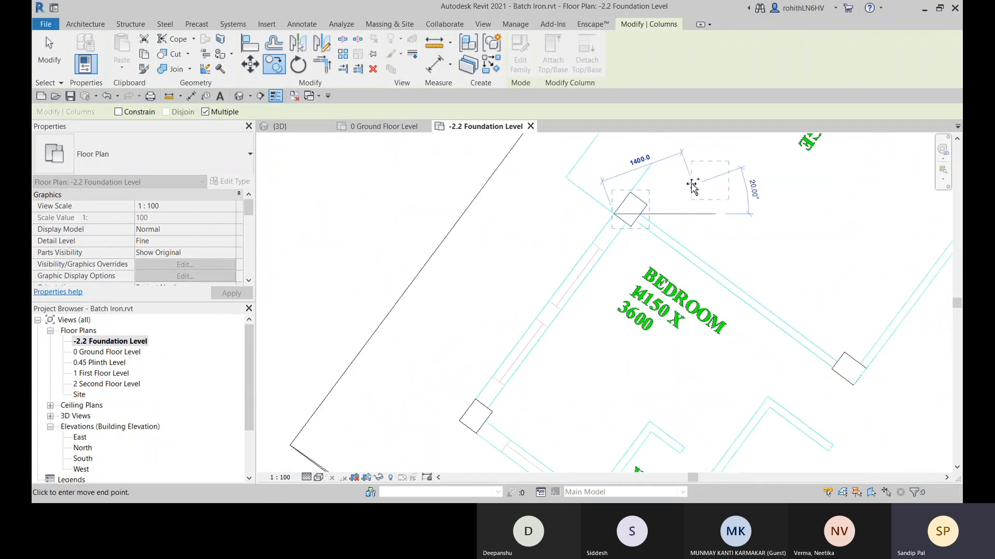
{"action": "scroll", "coordinate": [524, 344], "scroll_direction": "up", "scroll_amount": 3}
{"action": "scroll", "coordinate": [542, 310], "scroll_direction": "up", "scroll_amount": 1}
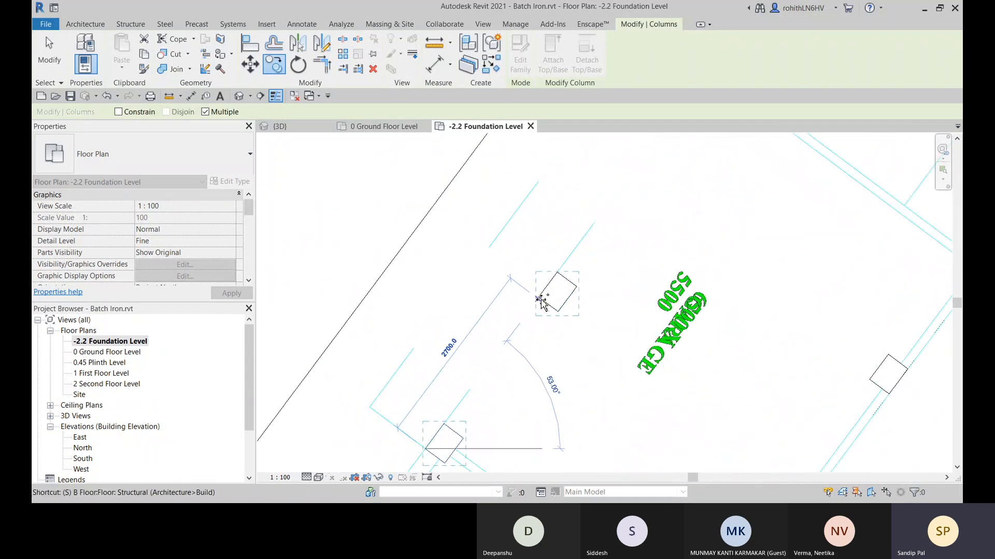
{"action": "scroll", "coordinate": [596, 282], "scroll_direction": "down", "scroll_amount": 3}
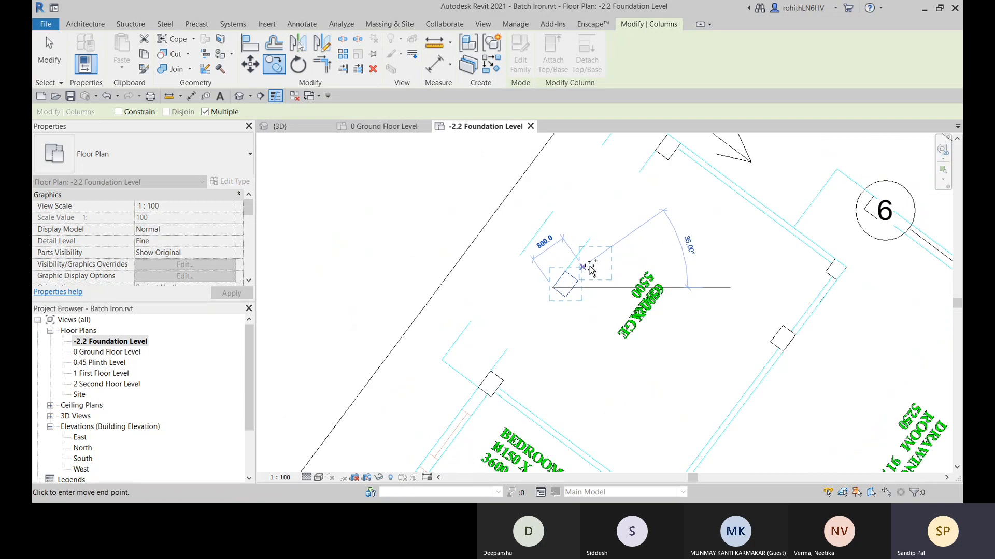
Place another column copy on the outline at the garage corner by the entrance.
{"action": "scroll", "coordinate": [583, 311], "scroll_direction": "up", "scroll_amount": 2}
{"action": "scroll", "coordinate": [586, 278], "scroll_direction": "up", "scroll_amount": 2}
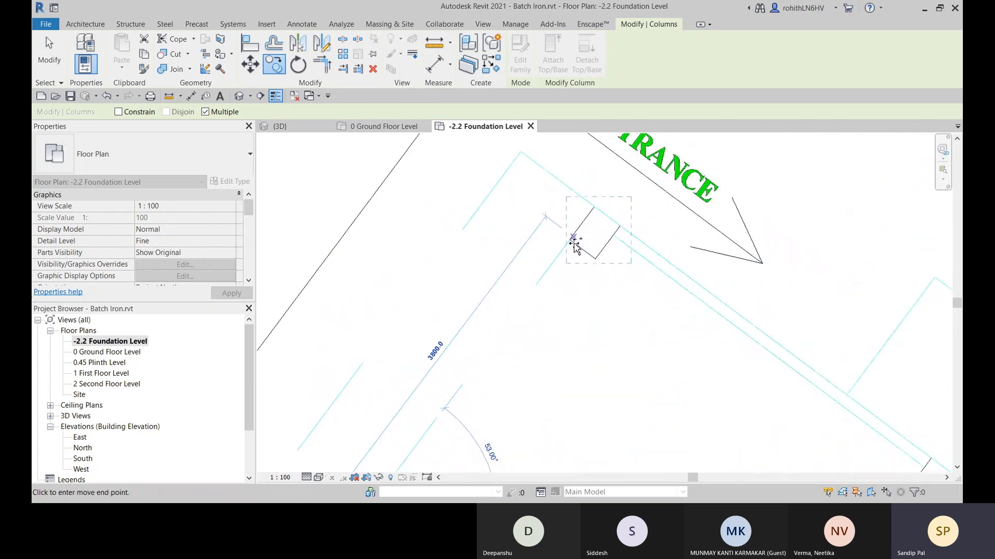
{"action": "scroll", "coordinate": [572, 244], "scroll_direction": "down", "scroll_amount": 5}
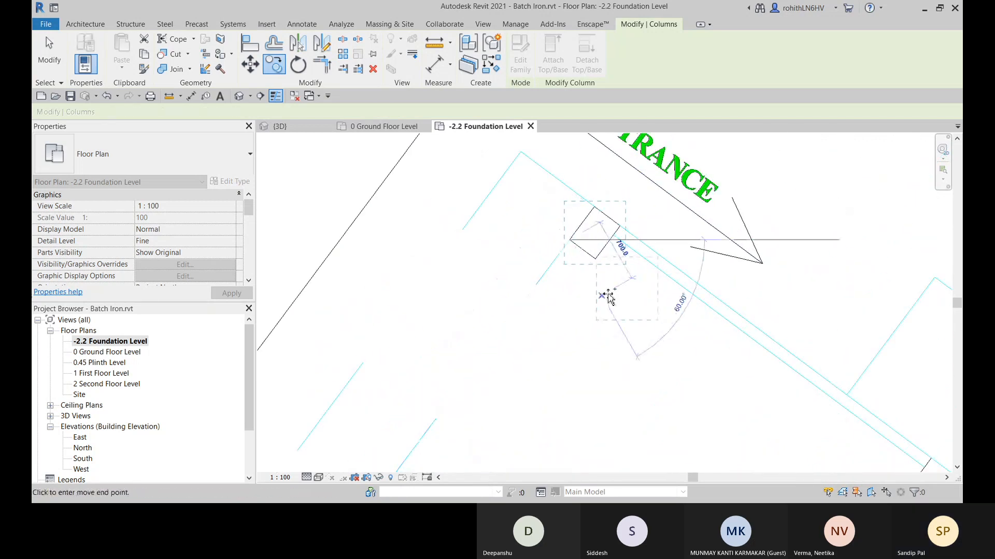
Copy the column onto the outline along the wall between the garage and the drawing and dining room.
{"action": "scroll", "coordinate": [533, 322], "scroll_direction": "up", "scroll_amount": 1}
{"action": "scroll", "coordinate": [533, 322], "scroll_direction": "up", "scroll_amount": 6}
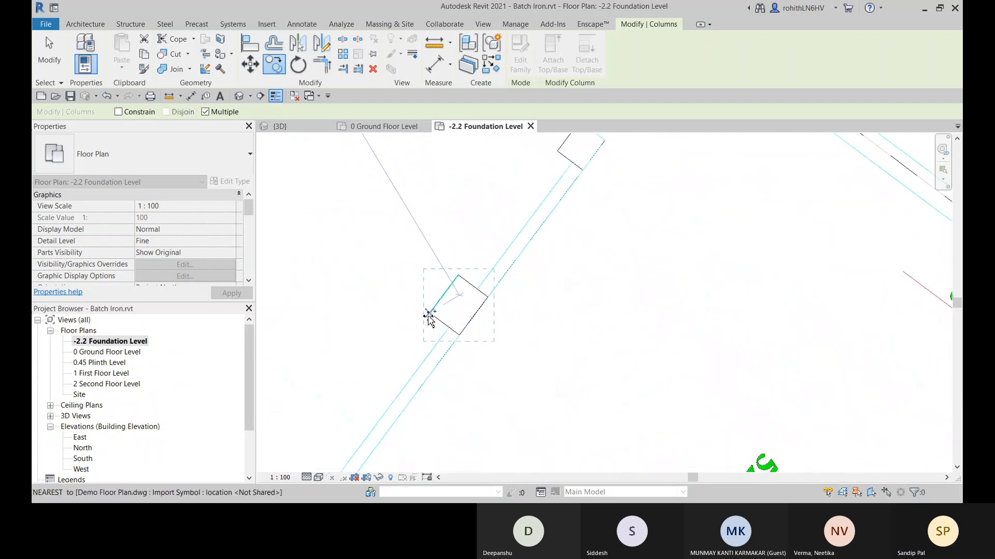
{"action": "scroll", "coordinate": [431, 315], "scroll_direction": "down", "scroll_amount": 6}
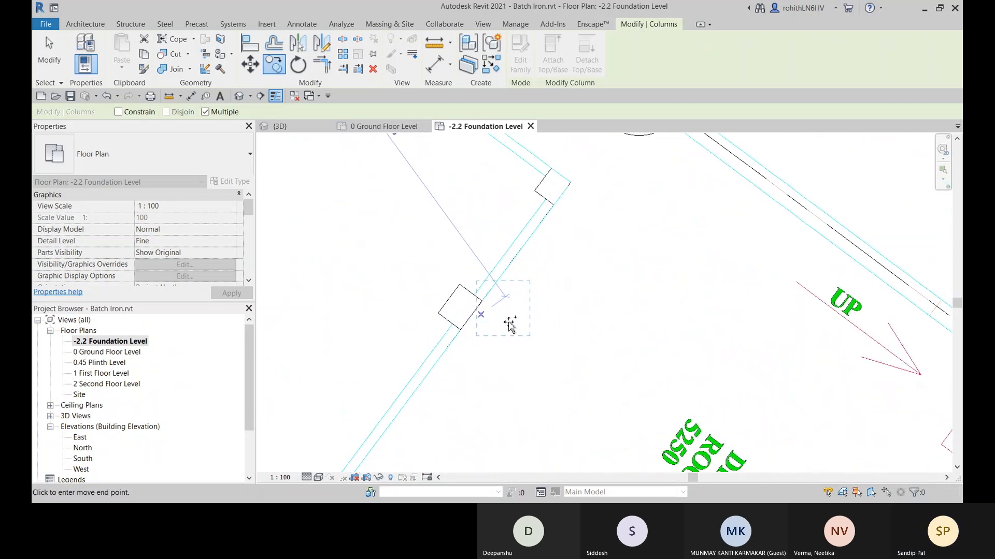
{"action": "scroll", "coordinate": [575, 285], "scroll_direction": "up", "scroll_amount": 5}
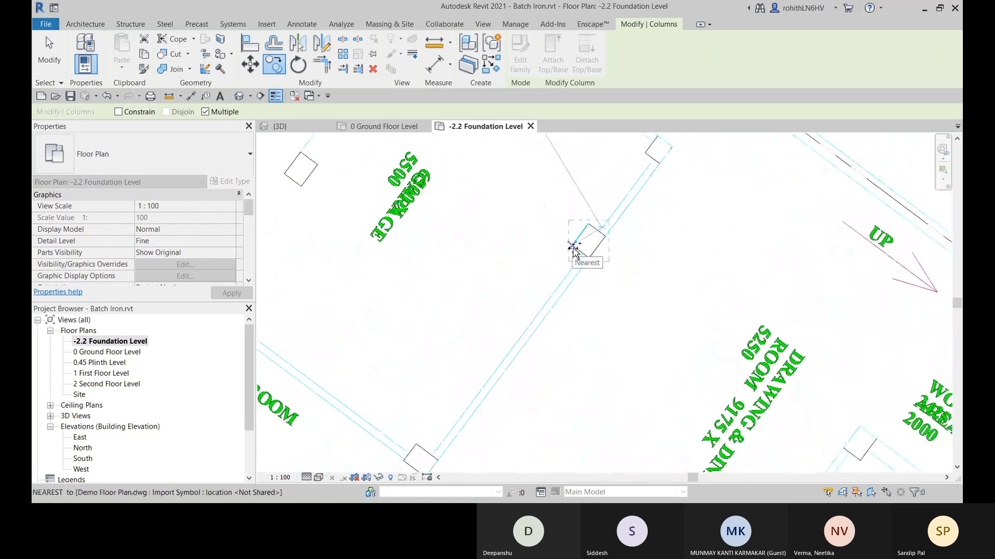
{"action": "left_click", "coordinate": [572, 247]}
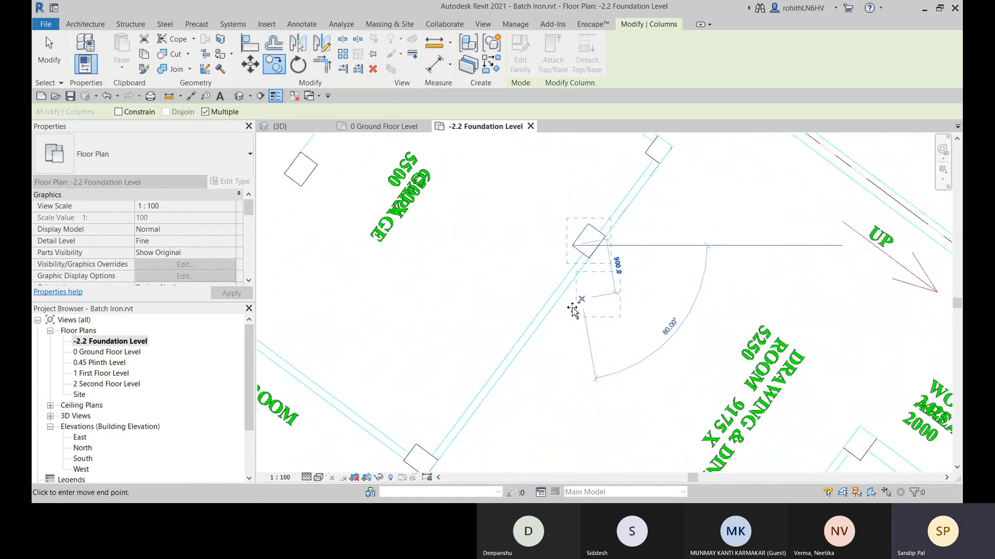
{"action": "scroll", "coordinate": [577, 306], "scroll_direction": "down", "scroll_amount": 2}
Copy the column onto the outline inside the circle marked 6, past the garage's inner corner.
{"action": "middle_click_drag", "start_coordinate": [592, 303], "coordinate": [588, 321]}
{"action": "scroll", "coordinate": [633, 225], "scroll_direction": "up", "scroll_amount": 5}
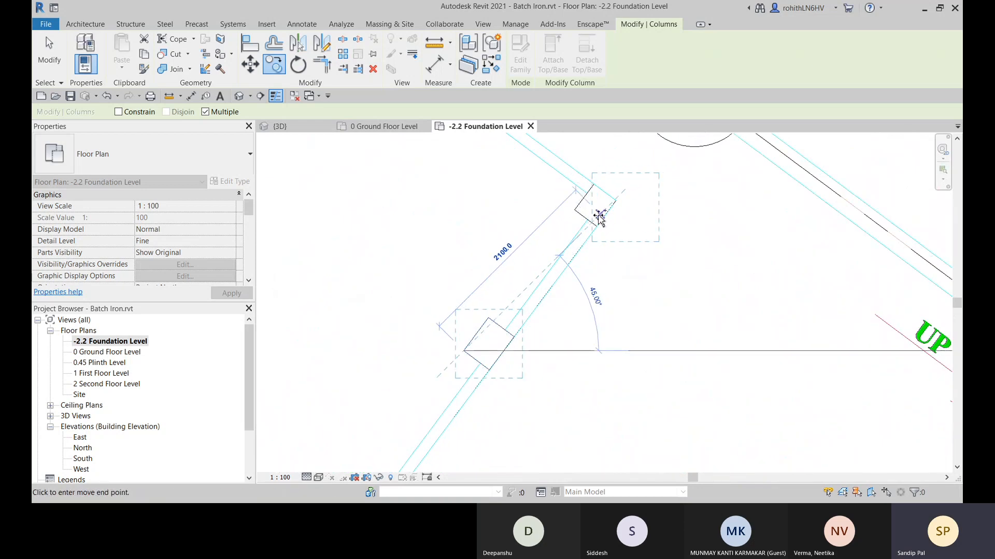
{"action": "scroll", "coordinate": [605, 231], "scroll_direction": "down", "scroll_amount": 4}
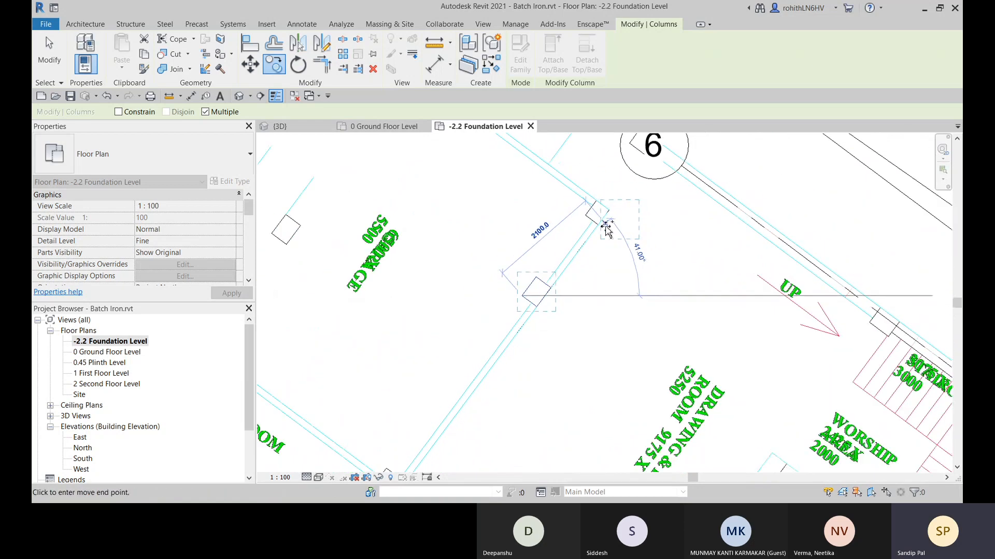
{"action": "middle_click_drag", "start_coordinate": [609, 227], "coordinate": [573, 321]}
{"action": "scroll", "coordinate": [579, 237], "scroll_direction": "up", "scroll_amount": 3}
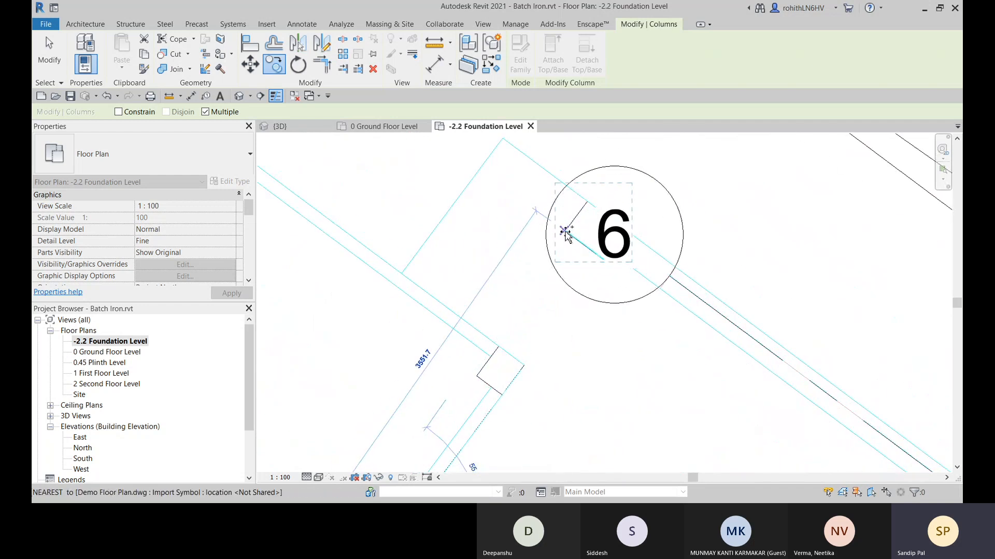
{"action": "scroll", "coordinate": [589, 215], "scroll_direction": "up", "scroll_amount": 2}
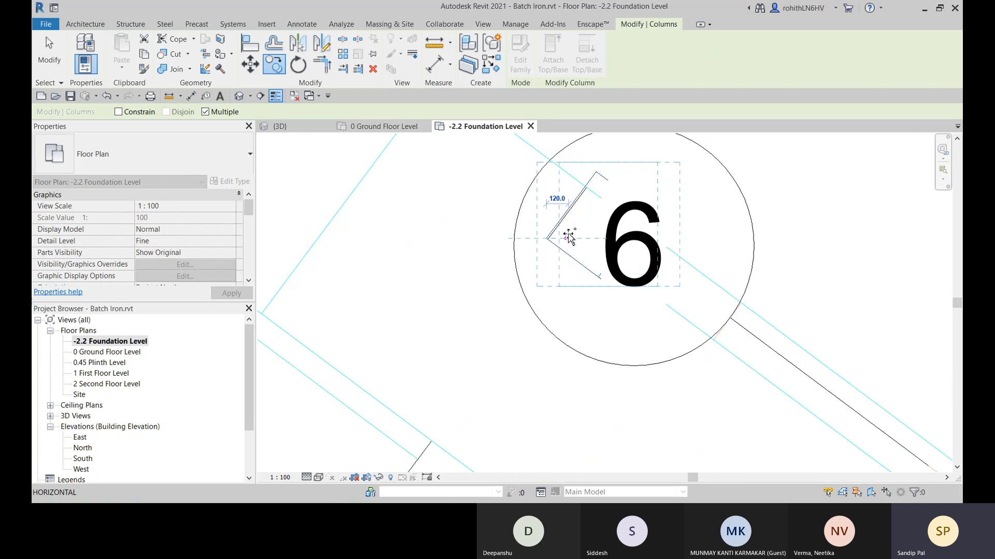
{"action": "scroll", "coordinate": [564, 239], "scroll_direction": "down", "scroll_amount": 4}
{"action": "middle_click_drag", "start_coordinate": [629, 311], "coordinate": [662, 229]}
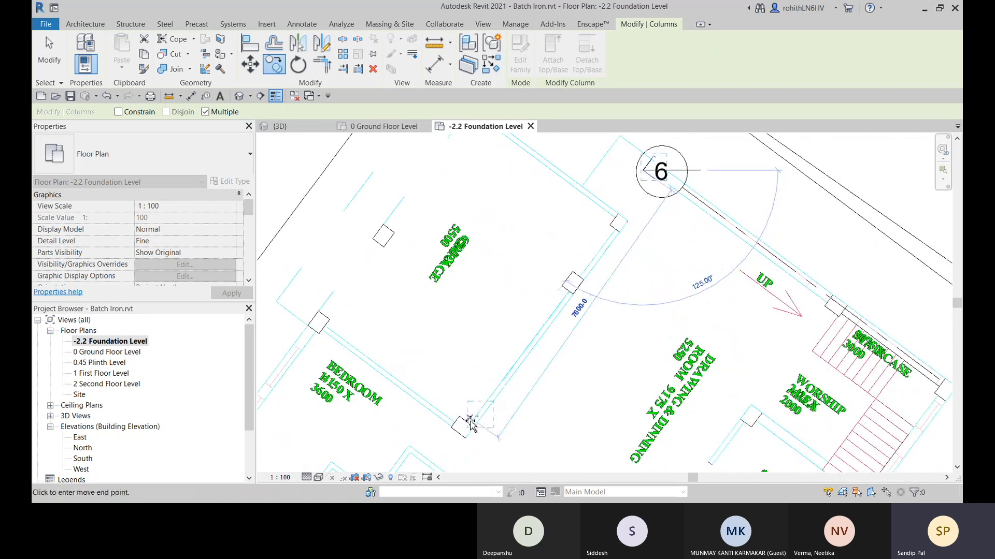
{"action": "middle_click_drag", "start_coordinate": [467, 426], "coordinate": [521, 340]}
{"action": "scroll", "coordinate": [512, 347], "scroll_direction": "up", "scroll_amount": 2}
{"action": "scroll", "coordinate": [508, 344], "scroll_direction": "up", "scroll_amount": 1}
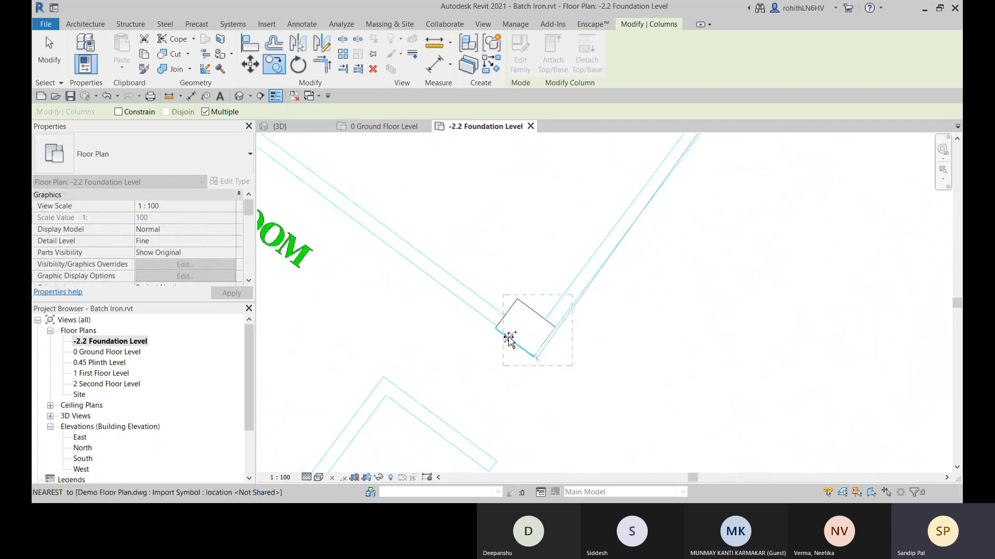
{"action": "left_click", "coordinate": [505, 340]}
{"action": "scroll", "coordinate": [523, 399], "scroll_direction": "up", "scroll_amount": 1}
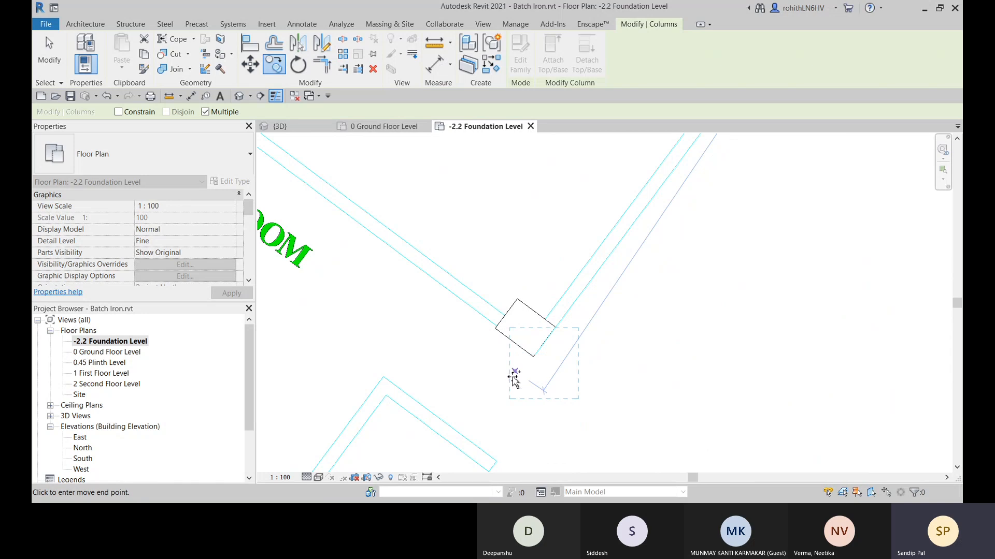
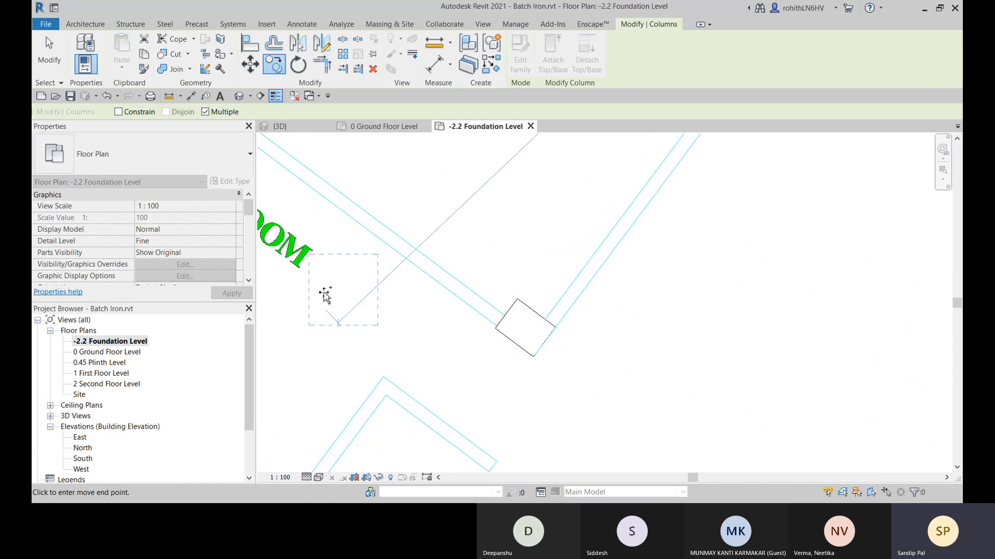
{"action": "key", "text": "Escape"}
{"action": "key", "text": "Escape"}
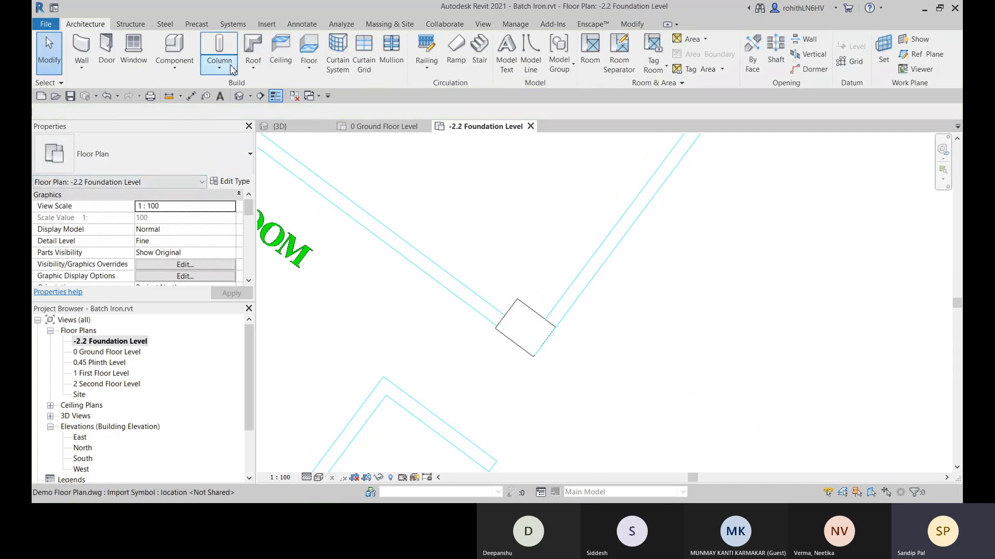
Place a new 350 X 450mm M_Rectangular Column architectural column over the outline at the bedroom corner facing the drawing and dining room.
{"action": "left_click", "coordinate": [232, 70]}
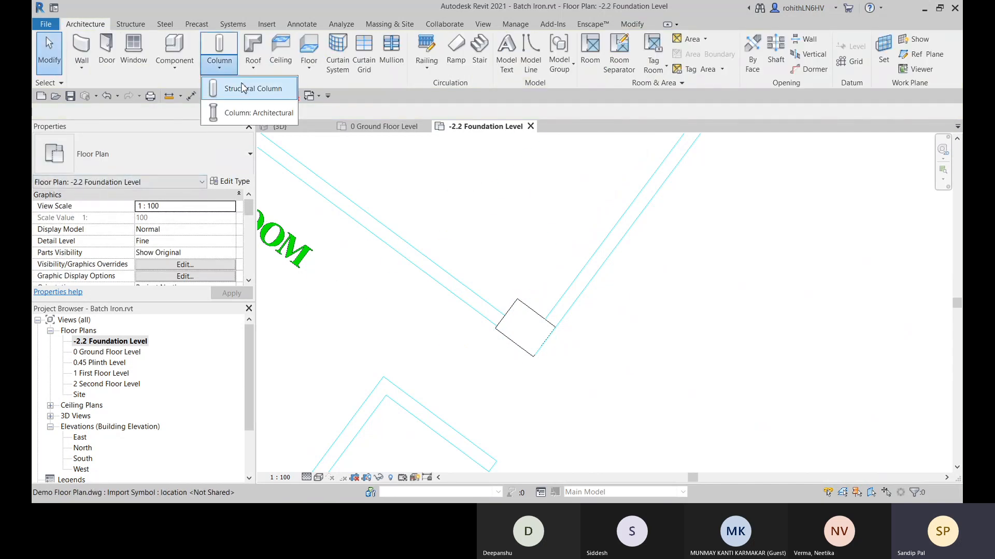
{"action": "left_click", "coordinate": [243, 111]}
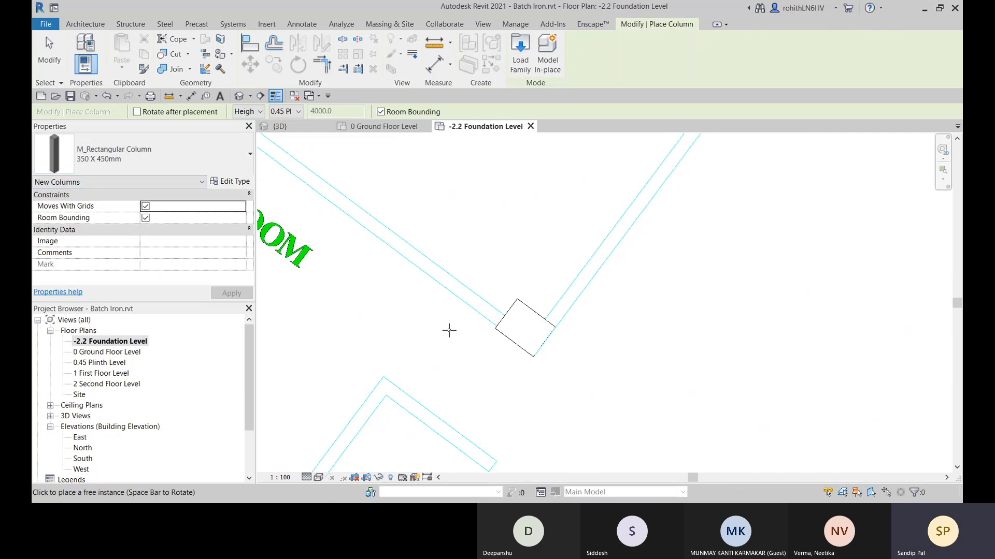
{"action": "key", "text": "space"}
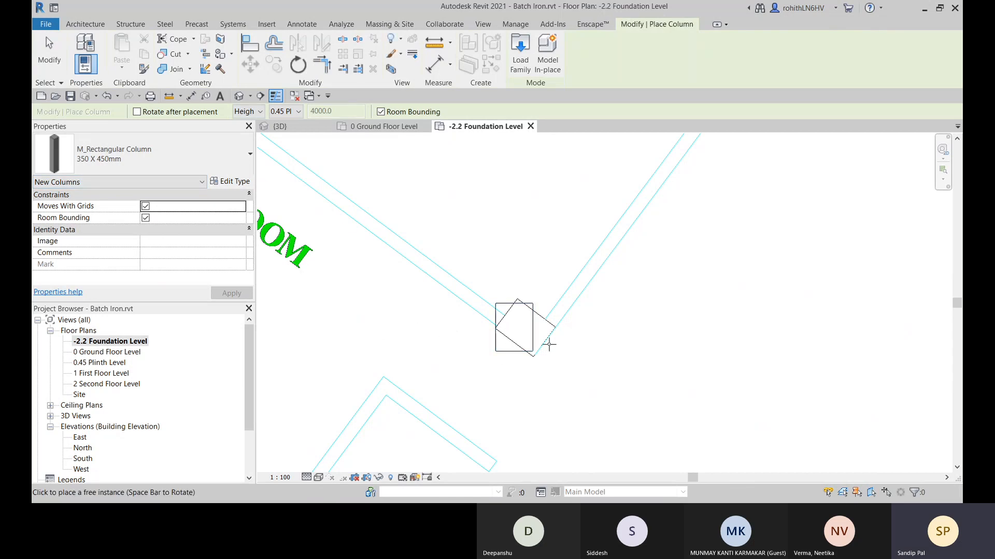
{"action": "left_click", "coordinate": [532, 343]}
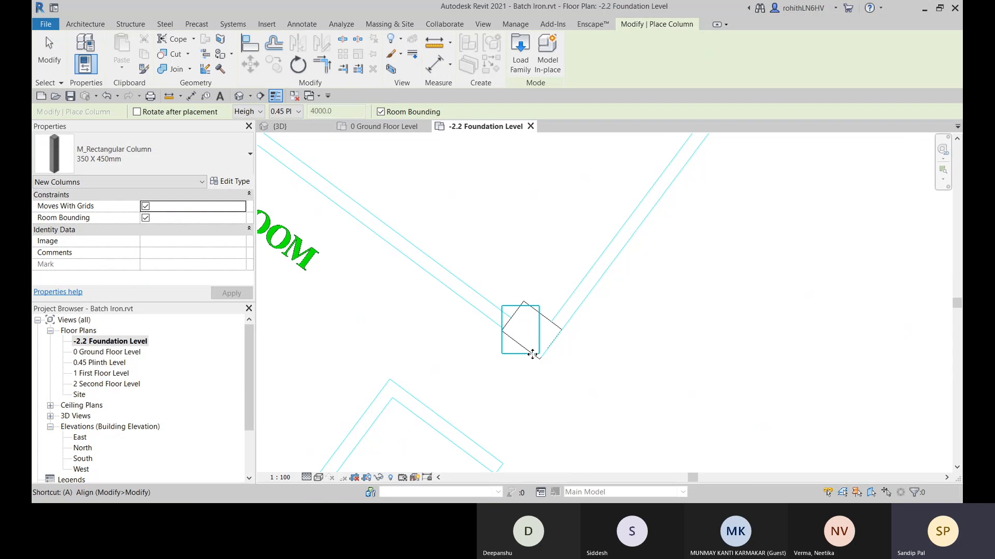
Align two faces of the new column with the angled column outline and wall lines at that bedroom corner.
{"action": "key", "text": "a"}
{"action": "key", "text": "l"}
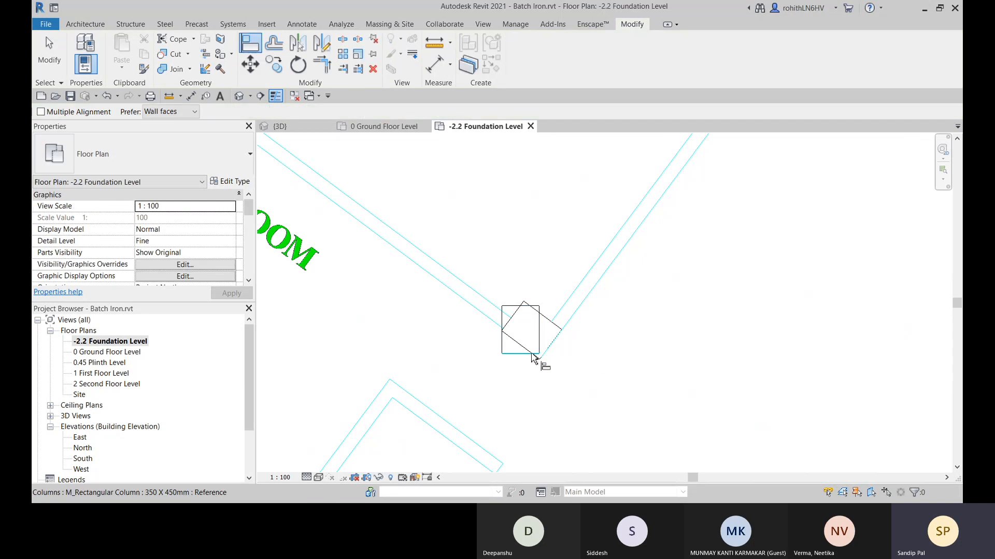
{"action": "left_click", "coordinate": [510, 337]}
{"action": "left_click", "coordinate": [502, 345]}
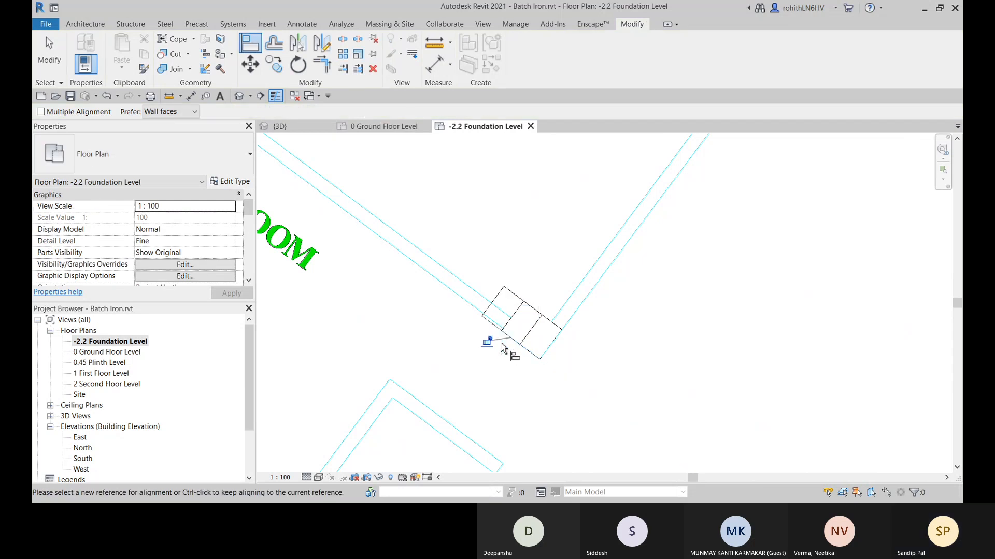
{"action": "left_click", "coordinate": [558, 342]}
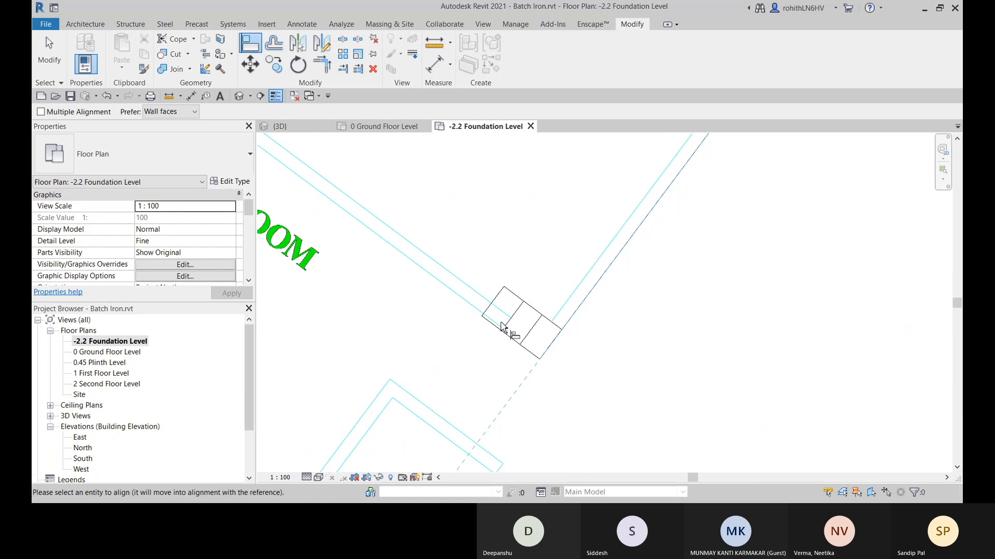
{"action": "scroll", "coordinate": [549, 352], "scroll_direction": "down", "scroll_amount": 4}
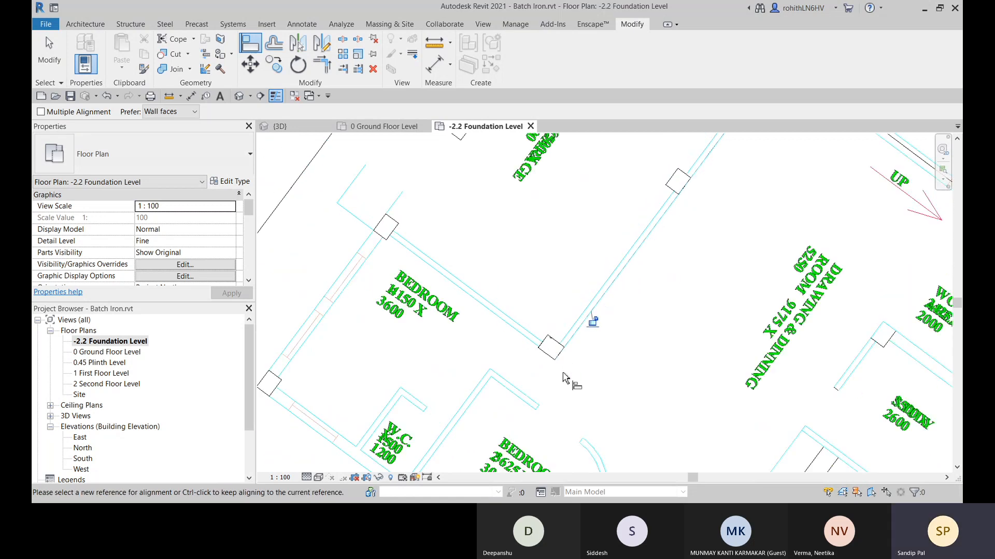
{"action": "key", "text": "Escape"}
{"action": "key", "text": "Escape"}
{"action": "middle_click_drag", "start_coordinate": [562, 378], "coordinate": [514, 379]}
{"action": "left_click", "coordinate": [302, 282]}
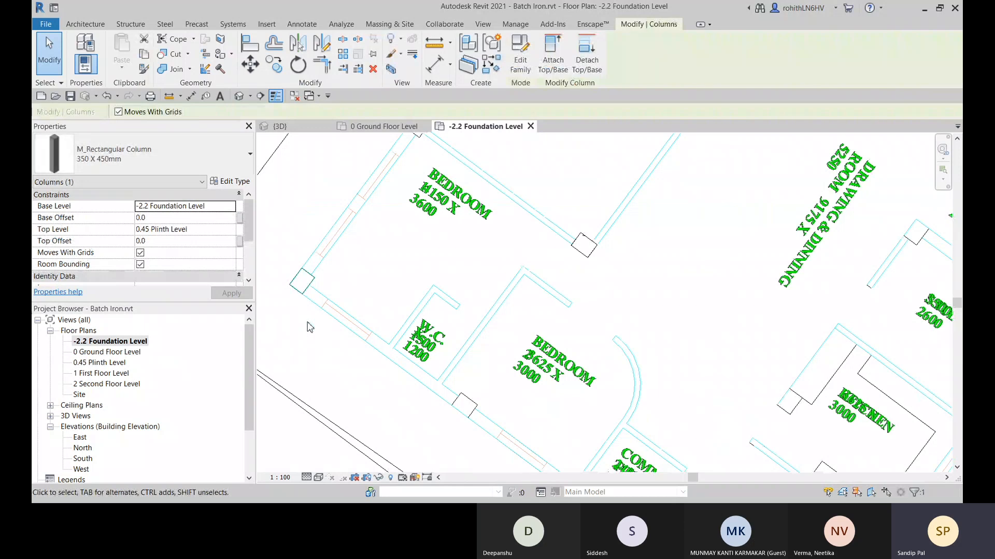
{"action": "key", "text": "c"}
{"action": "key", "text": "o"}
{"action": "key", "text": "Escape"}
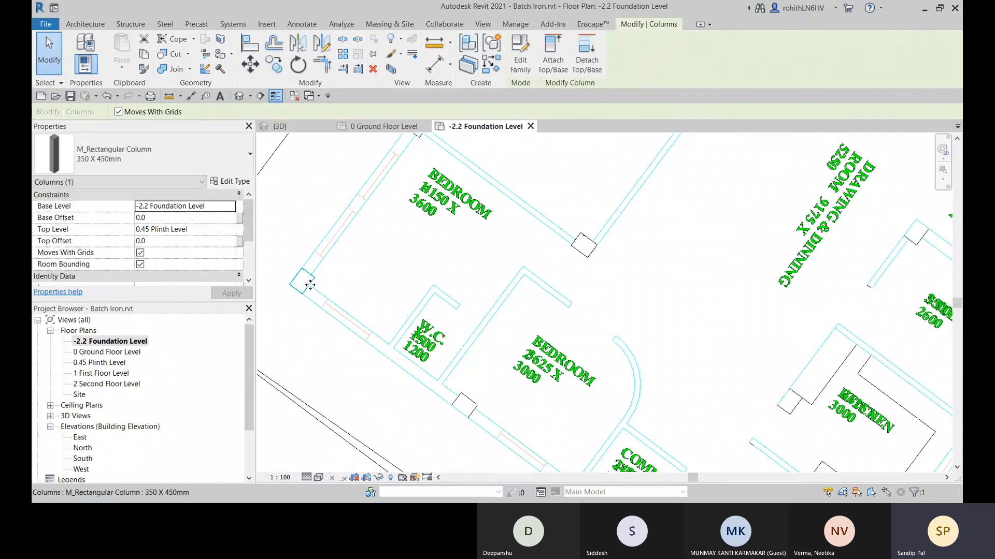
{"action": "key", "text": "c"}
{"action": "key", "text": "o"}
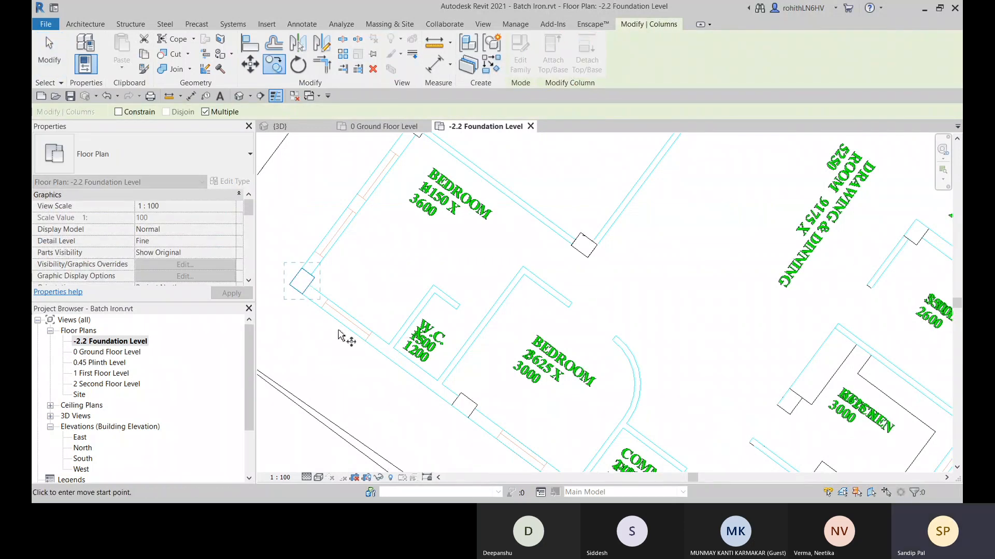
{"action": "middle_click_drag", "start_coordinate": [304, 314], "coordinate": [315, 319]}
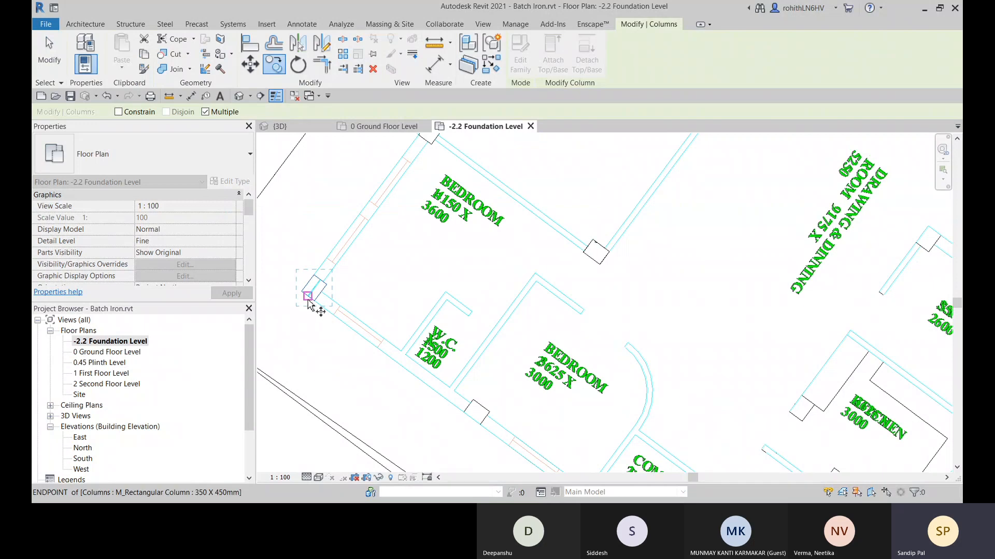
{"action": "middle_click_drag", "start_coordinate": [363, 350], "coordinate": [356, 286]}
{"action": "middle_click_drag", "start_coordinate": [487, 352], "coordinate": [429, 191]}
{"action": "scroll", "coordinate": [507, 285], "scroll_direction": "down", "scroll_amount": 2}
{"action": "key", "text": "Escape"}
{"action": "key", "text": "Escape"}
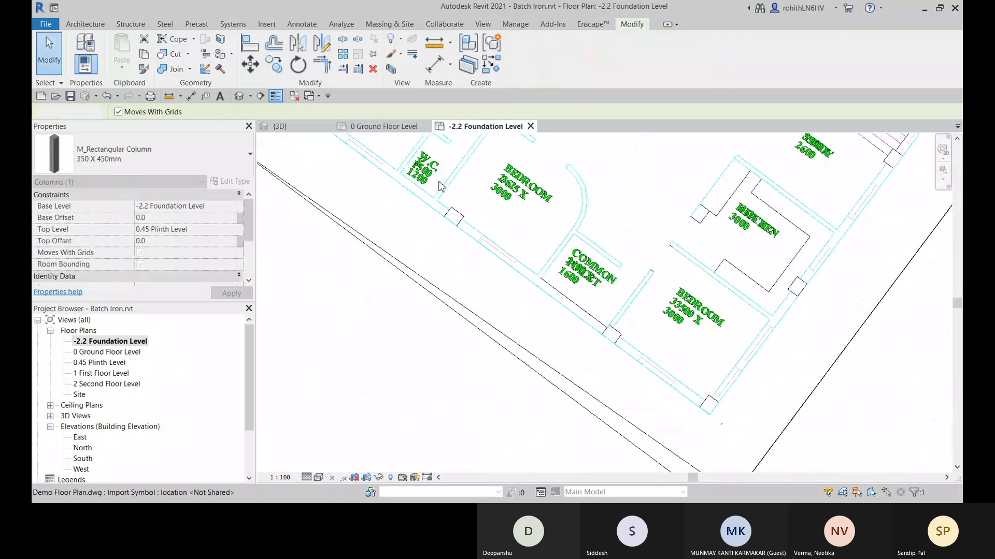
Measure both sides of the column outline on the outer wall between the W.C. and the adjoining bedroom.
{"action": "left_click", "coordinate": [434, 44]}
{"action": "scroll", "coordinate": [456, 226], "scroll_direction": "up", "scroll_amount": 2}
{"action": "left_click", "coordinate": [456, 227]}
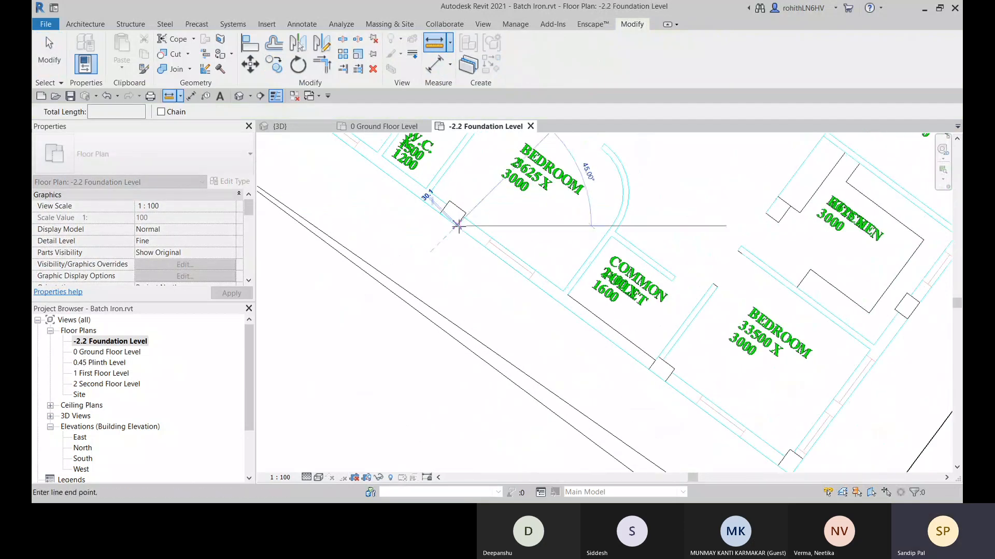
{"action": "scroll", "coordinate": [459, 220], "scroll_direction": "up", "scroll_amount": 2}
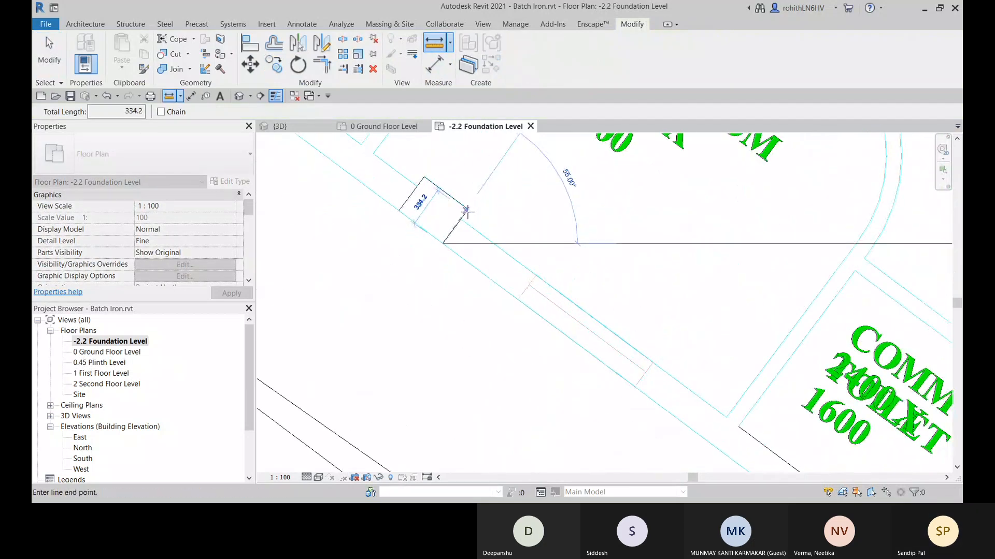
{"action": "scroll", "coordinate": [467, 211], "scroll_direction": "up", "scroll_amount": 2}
{"action": "scroll", "coordinate": [467, 212], "scroll_direction": "up", "scroll_amount": 1}
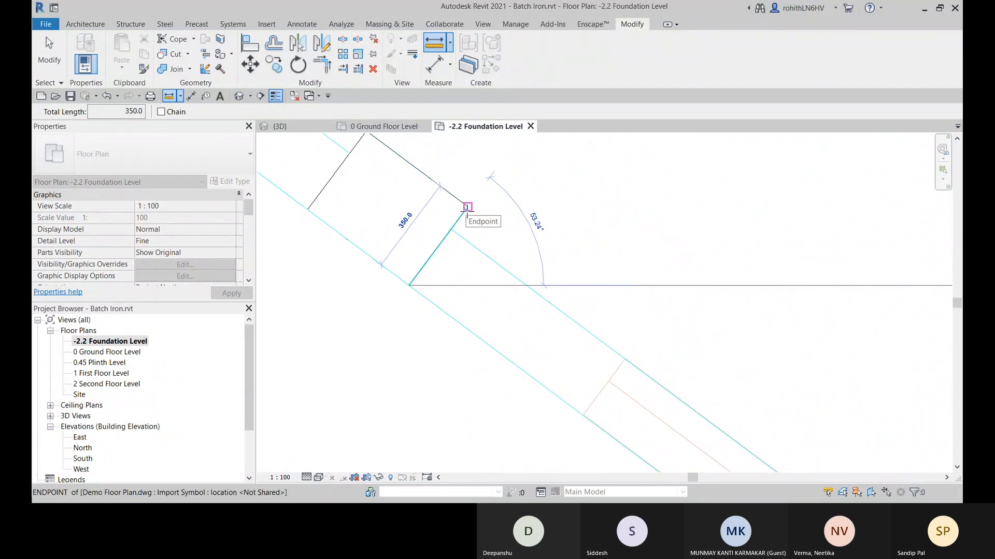
{"action": "left_click", "coordinate": [466, 207]}
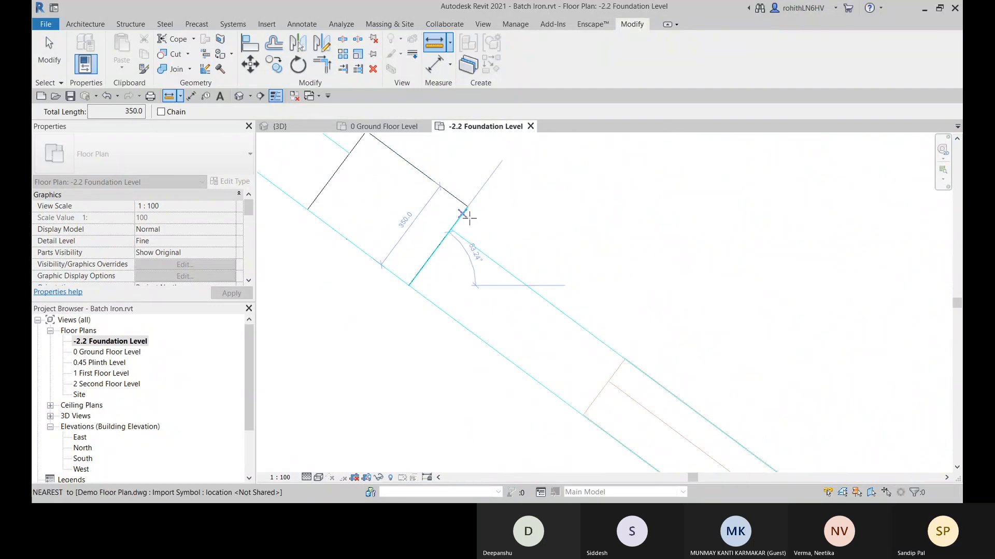
{"action": "middle_click_drag", "start_coordinate": [467, 210], "coordinate": [476, 299]}
{"action": "left_click", "coordinate": [466, 293]}
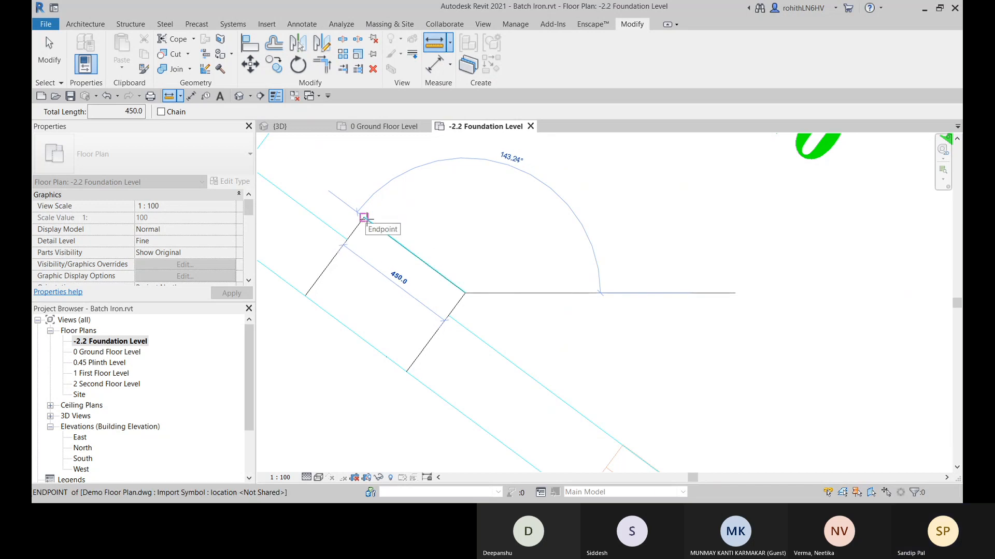
{"action": "key", "text": "Escape"}
{"action": "key", "text": "Escape"}
{"action": "scroll", "coordinate": [462, 247], "scroll_direction": "down", "scroll_amount": 7}
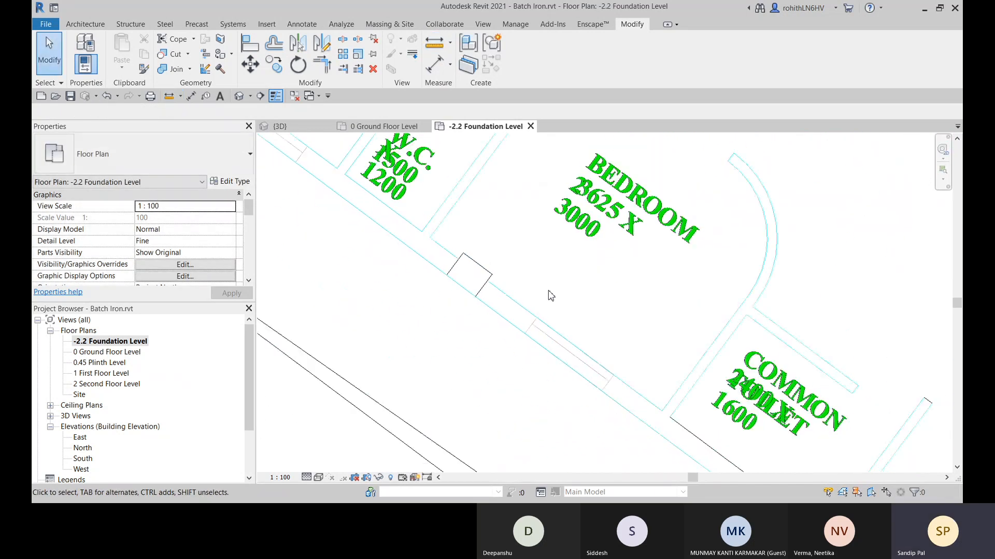
Copy the 350 X 450mm column at the bedroom corner beside the garage onto the outer-wall outline near the W.C.
{"action": "scroll", "coordinate": [549, 292], "scroll_direction": "down", "scroll_amount": 3}
{"action": "middle_click_drag", "start_coordinate": [572, 307], "coordinate": [618, 366]}
{"action": "middle_click_drag", "start_coordinate": [612, 308], "coordinate": [599, 341]}
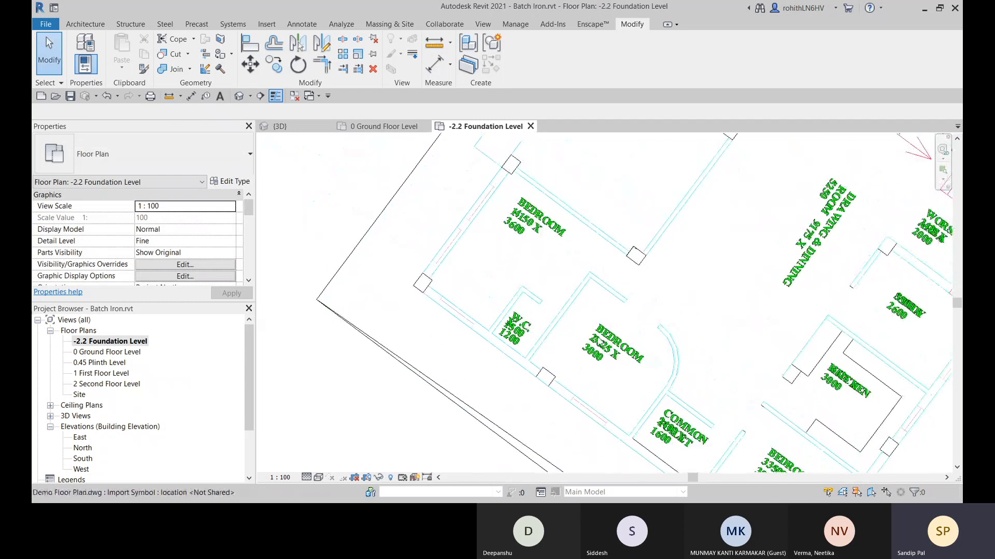
{"action": "middle_click_drag", "start_coordinate": [484, 269], "coordinate": [486, 300]}
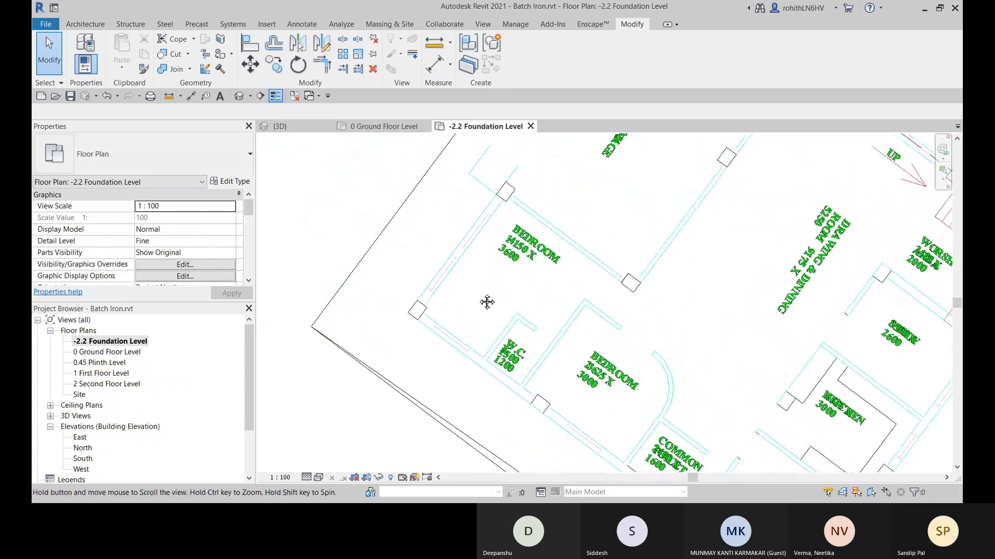
{"action": "left_click", "coordinate": [506, 197]}
{"action": "middle_click_drag", "start_coordinate": [542, 336], "coordinate": [520, 342]}
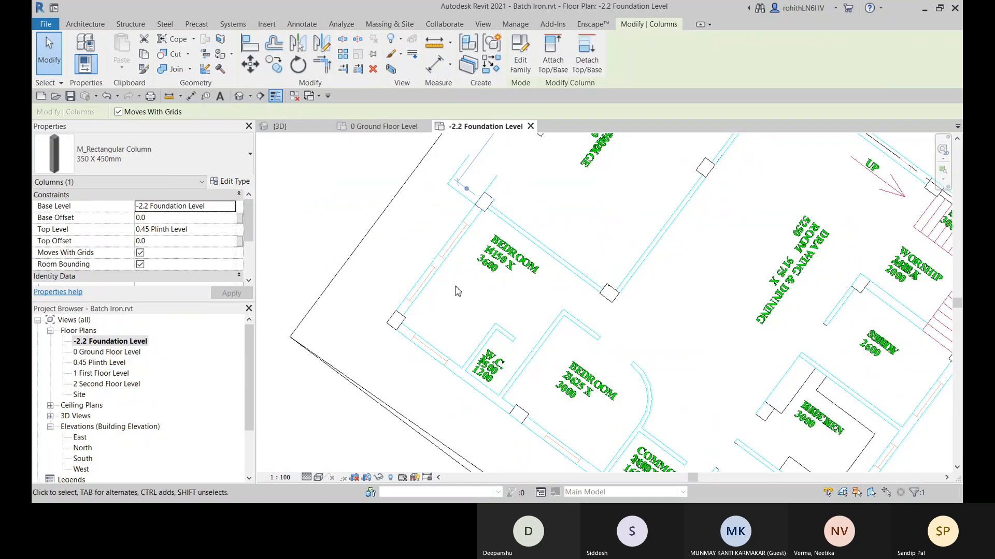
{"action": "left_click", "coordinate": [282, 67]}
{"action": "left_click", "coordinate": [477, 204]}
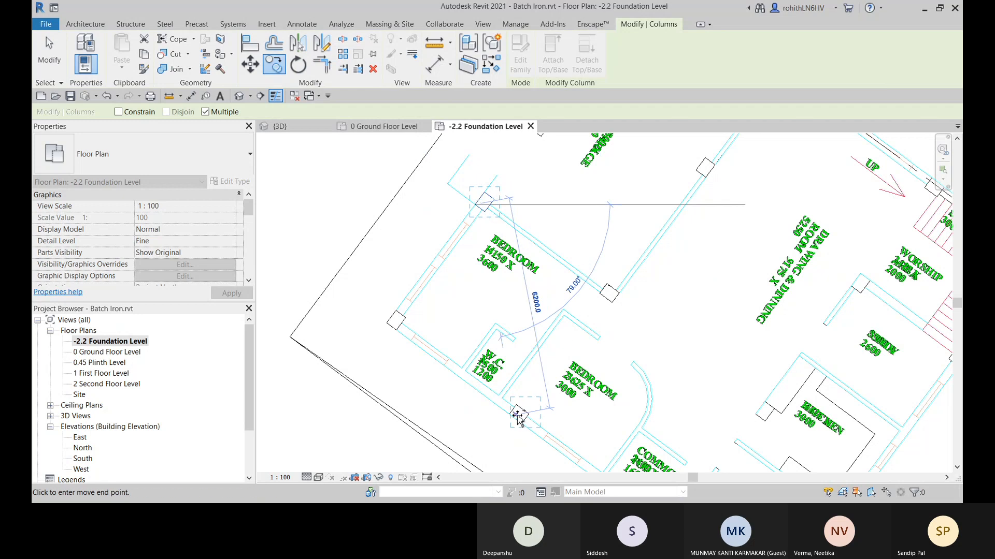
{"action": "scroll", "coordinate": [518, 417], "scroll_direction": "up", "scroll_amount": 8}
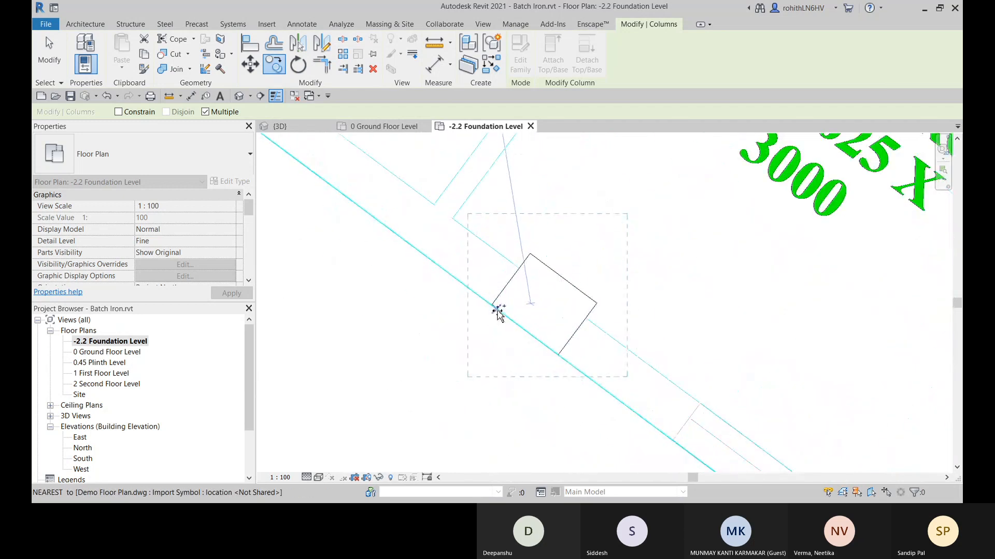
{"action": "left_click", "coordinate": [493, 306]}
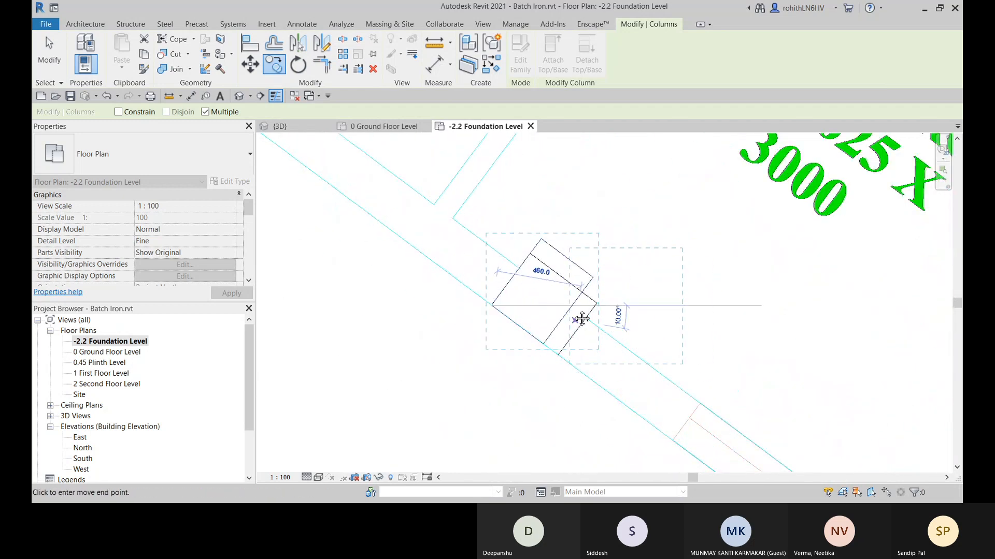
Copy the column onto the outer-wall outline where the partition between the common toilet and the bedroom meets it.
{"action": "scroll", "coordinate": [582, 319], "scroll_direction": "down", "scroll_amount": 8}
{"action": "scroll", "coordinate": [328, 277], "scroll_direction": "up", "scroll_amount": 3}
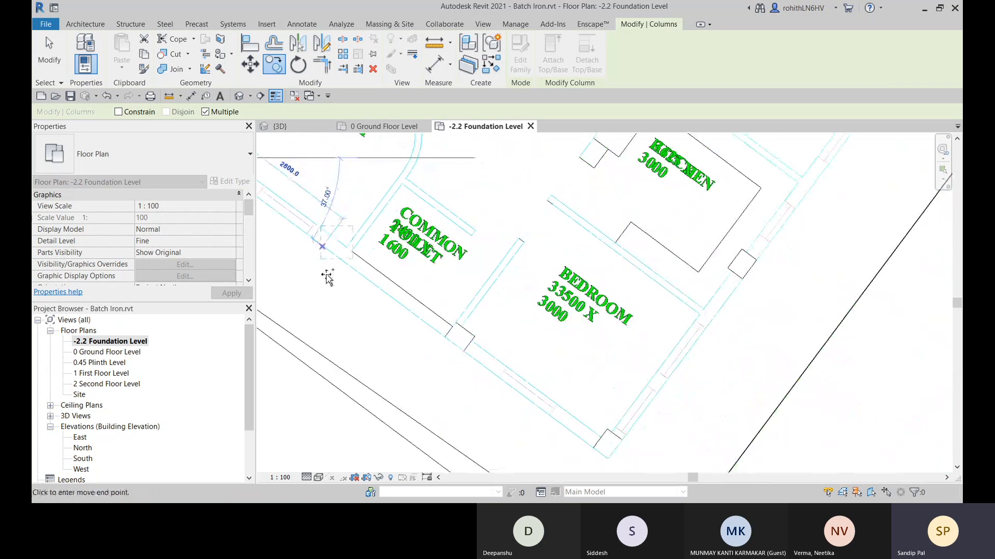
{"action": "scroll", "coordinate": [456, 337], "scroll_direction": "up", "scroll_amount": 2}
{"action": "scroll", "coordinate": [434, 326], "scroll_direction": "up", "scroll_amount": 2}
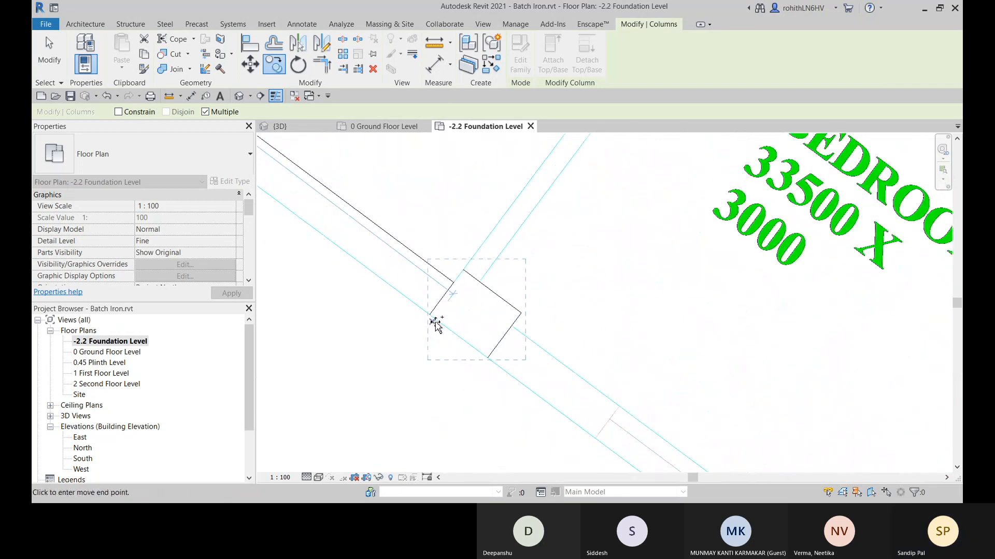
{"action": "scroll", "coordinate": [435, 323], "scroll_direction": "up", "scroll_amount": 1}
{"action": "left_click", "coordinate": [428, 312]}
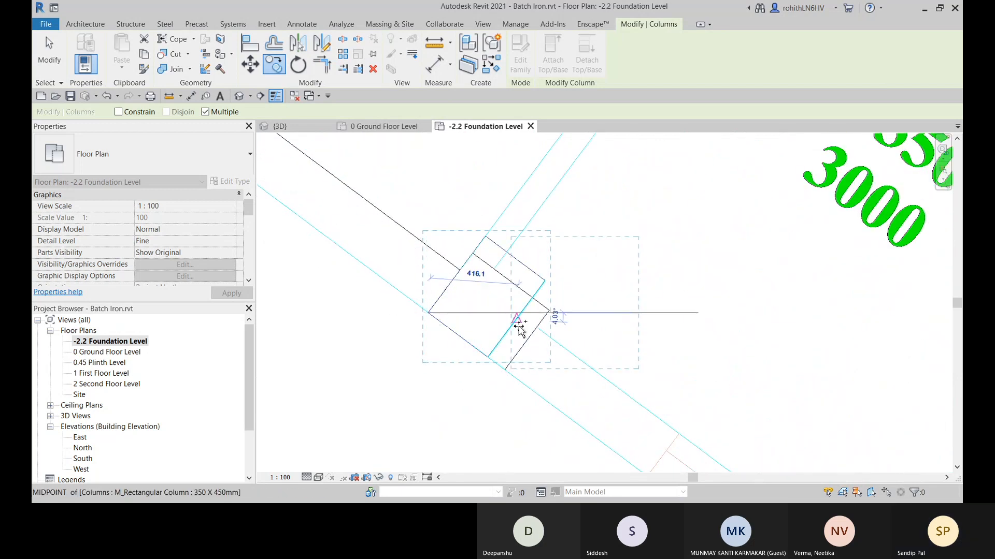
Copy the column onto the outline at the outer corner of the bedroom next to the common toilet.
{"action": "scroll", "coordinate": [517, 322], "scroll_direction": "down", "scroll_amount": 4}
{"action": "scroll", "coordinate": [553, 364], "scroll_direction": "up", "scroll_amount": 2}
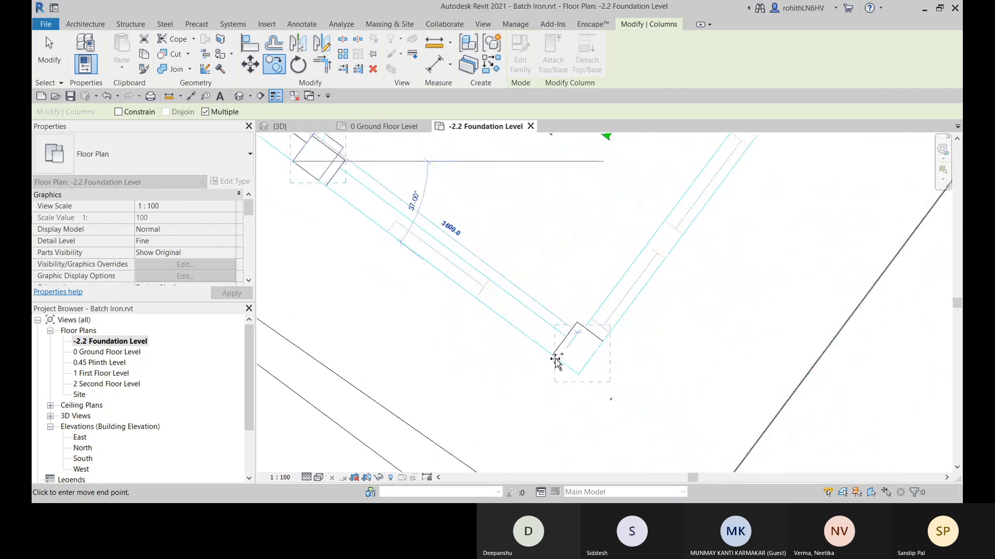
{"action": "scroll", "coordinate": [554, 358], "scroll_direction": "down", "scroll_amount": 3}
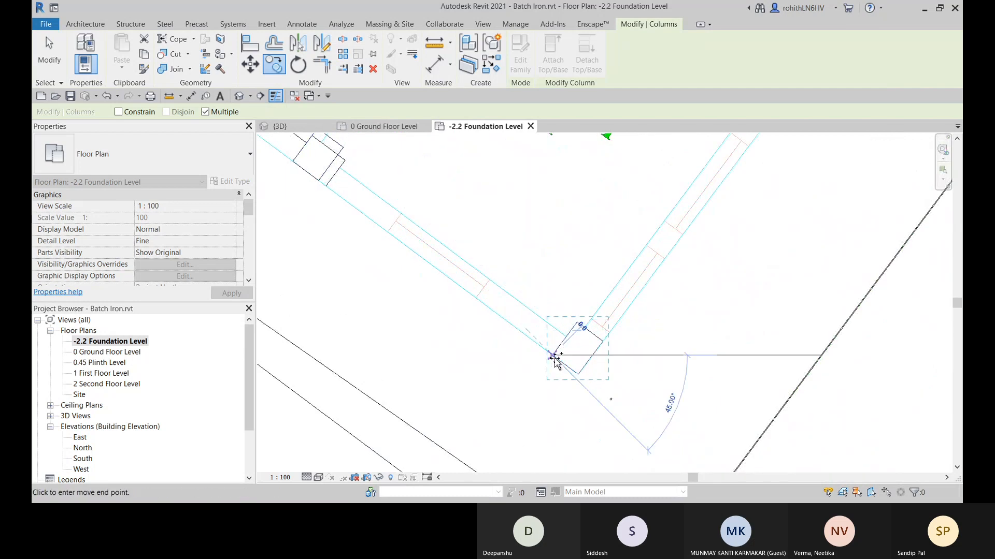
Copy the column onto the outer-wall outlines beside the kitchen and at the stair flight near the study.
{"action": "scroll", "coordinate": [621, 348], "scroll_direction": "up", "scroll_amount": 5}
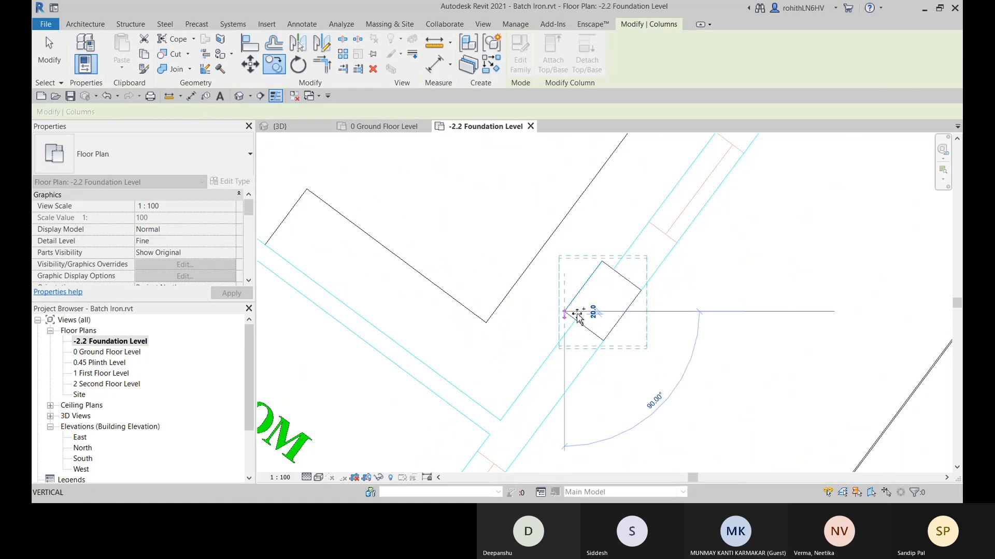
{"action": "scroll", "coordinate": [570, 316], "scroll_direction": "down", "scroll_amount": 3}
{"action": "middle_click_drag", "start_coordinate": [606, 312], "coordinate": [443, 495]}
{"action": "scroll", "coordinate": [491, 369], "scroll_direction": "up", "scroll_amount": 2}
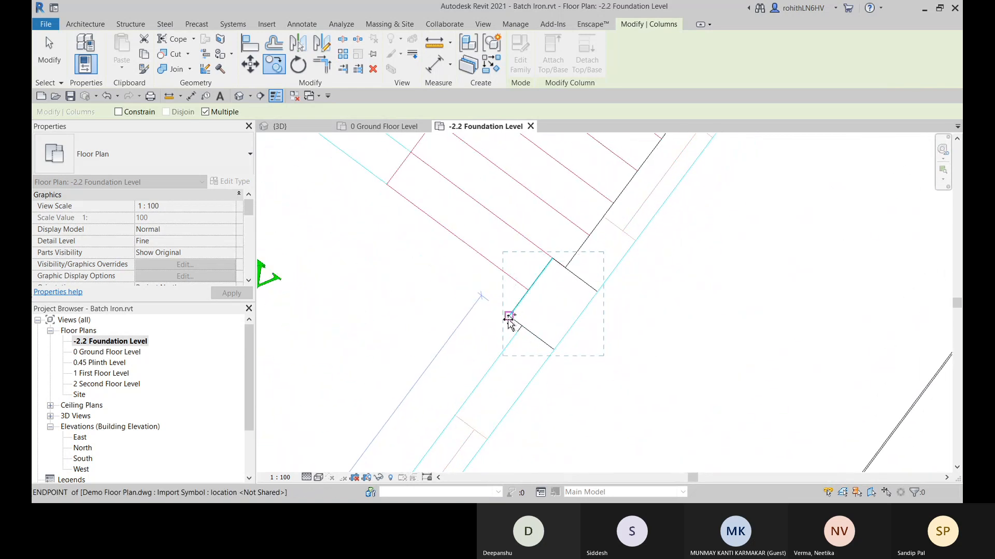
Copy the column onto the outline at the outer corner of the staircase.
{"action": "scroll", "coordinate": [510, 323], "scroll_direction": "down", "scroll_amount": 3}
{"action": "middle_click_drag", "start_coordinate": [510, 327], "coordinate": [466, 492]}
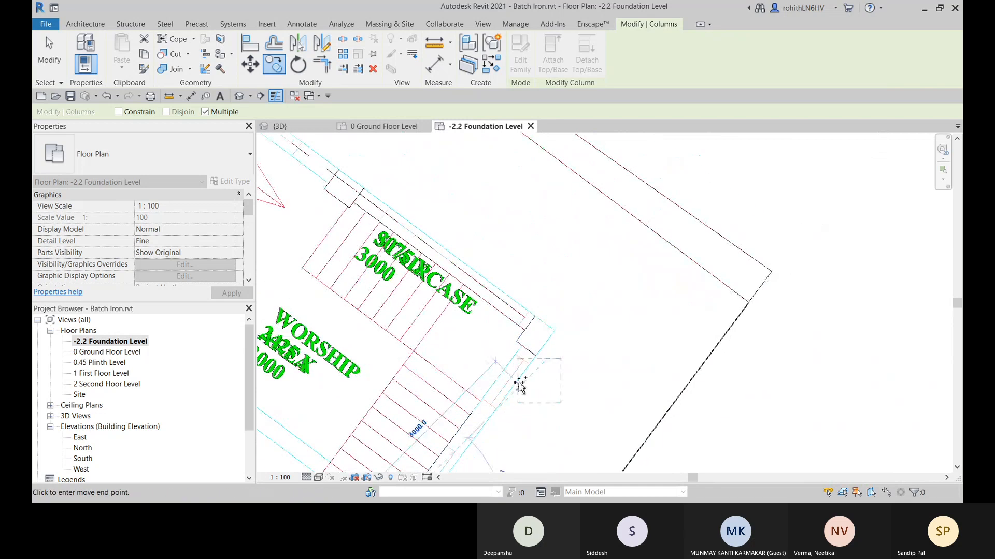
{"action": "scroll", "coordinate": [523, 366], "scroll_direction": "up", "scroll_amount": 2}
{"action": "scroll", "coordinate": [520, 325], "scroll_direction": "down", "scroll_amount": 4}
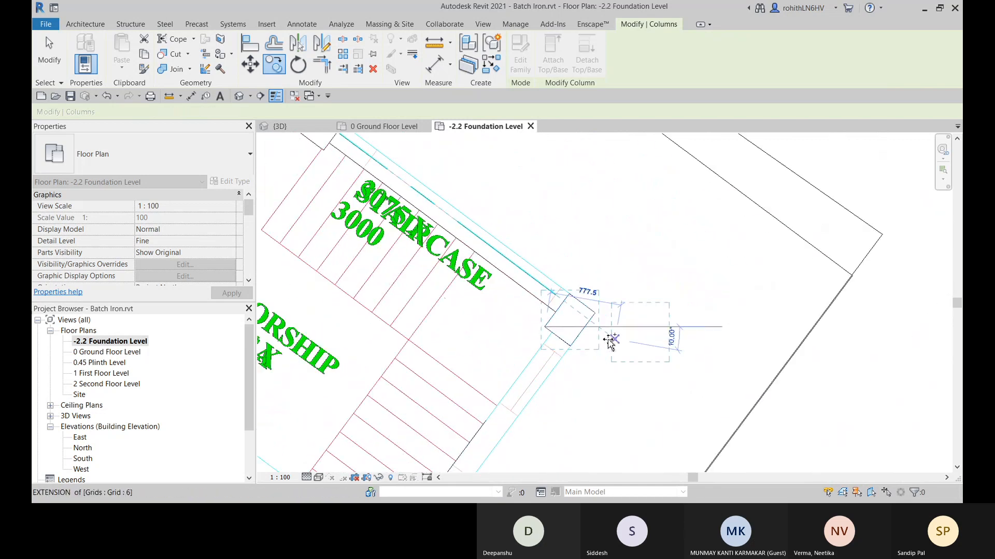
Copy the column onto the outline at the study corner between the worship area and the drawing and dining room.
{"action": "middle_click_drag", "start_coordinate": [505, 316], "coordinate": [579, 270]}
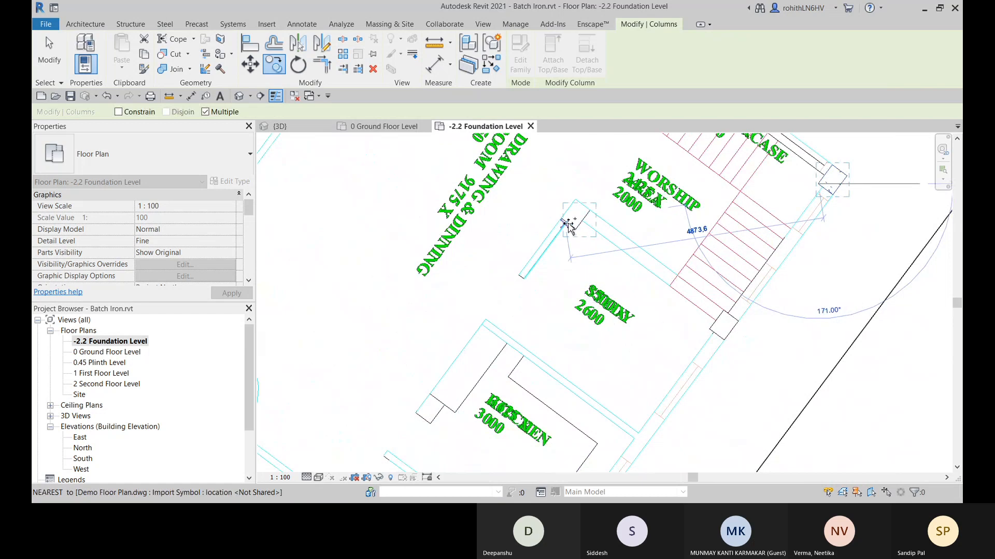
{"action": "scroll", "coordinate": [568, 220], "scroll_direction": "up", "scroll_amount": 2}
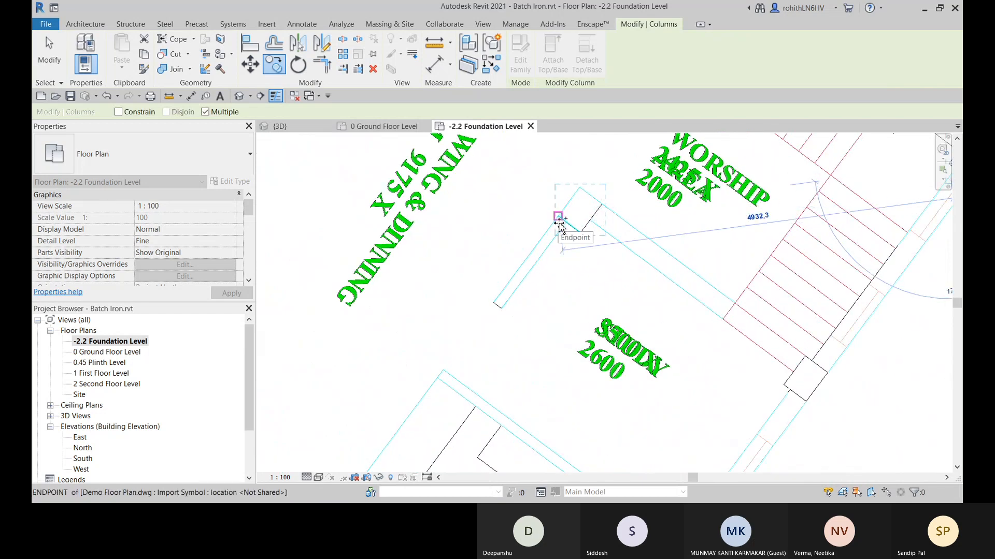
{"action": "left_click", "coordinate": [559, 221]}
Copy the column onto the outline at the end of the kitchen wall facing the drawing and dining room.
{"action": "scroll", "coordinate": [602, 226], "scroll_direction": "down", "scroll_amount": 2}
{"action": "middle_click_drag", "start_coordinate": [484, 379], "coordinate": [510, 307]}
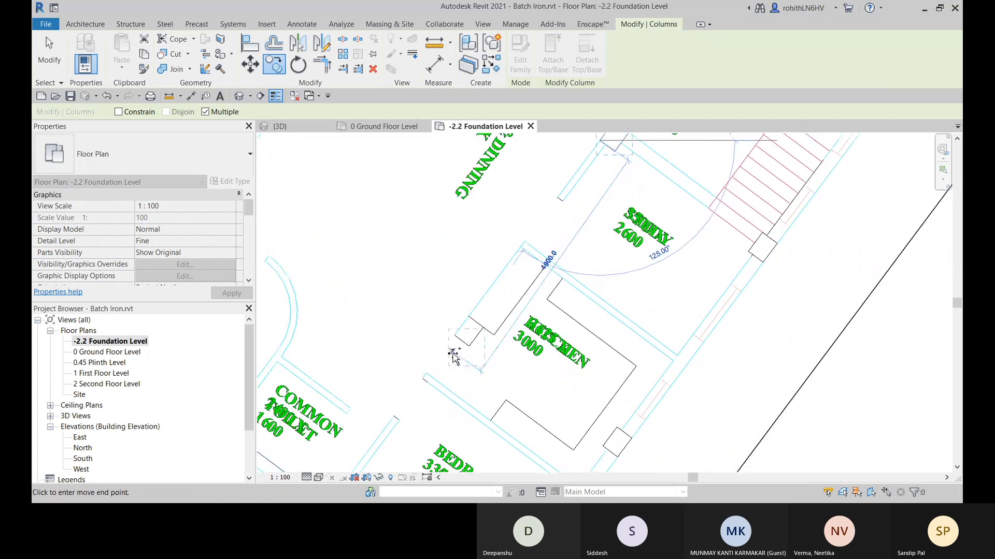
{"action": "scroll", "coordinate": [456, 348], "scroll_direction": "up", "scroll_amount": 2}
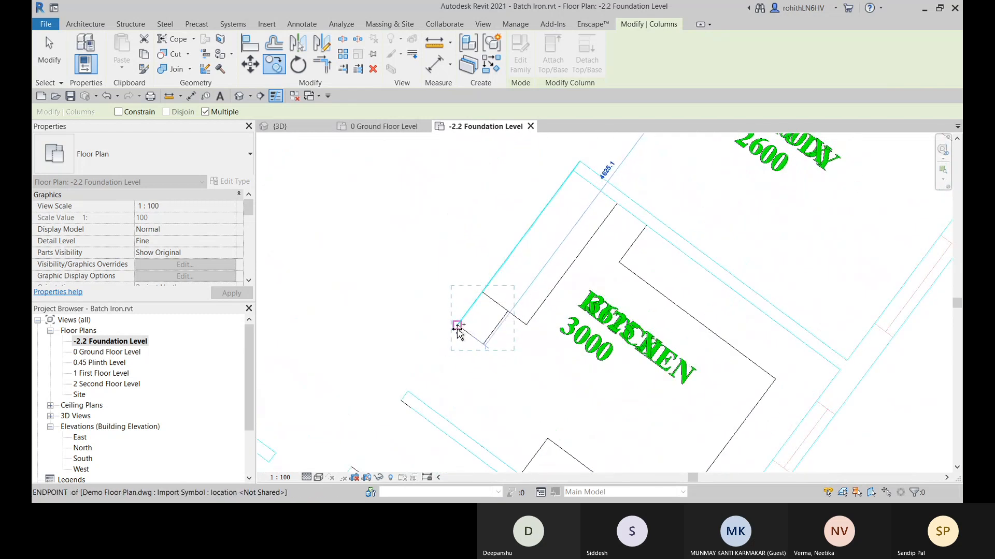
{"action": "left_click", "coordinate": [461, 332]}
Copy the column onto the outline at the garage's inner corner near the circle marked 6 and end the copying.
{"action": "scroll", "coordinate": [498, 311], "scroll_direction": "down", "scroll_amount": 5}
{"action": "middle_click_drag", "start_coordinate": [536, 330], "coordinate": [563, 287]}
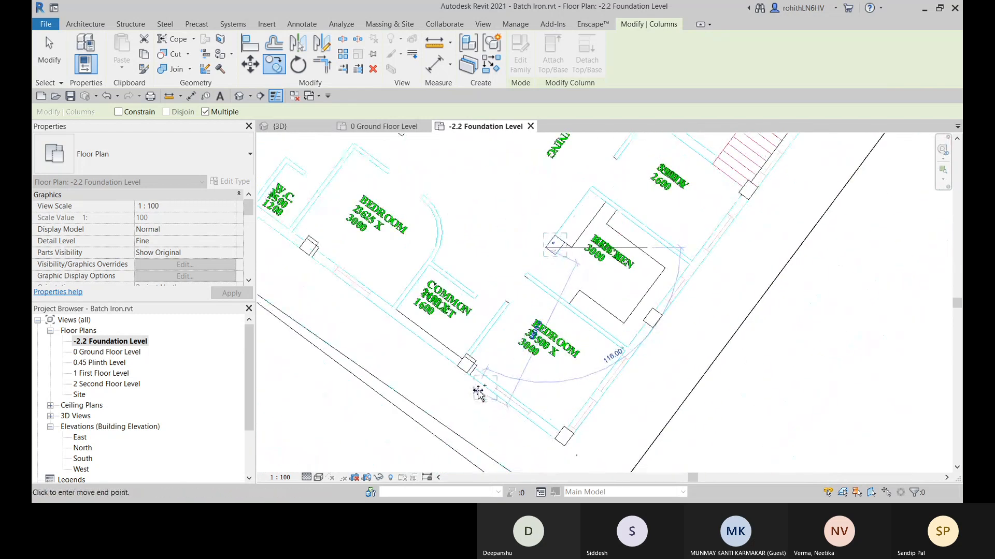
{"action": "scroll", "coordinate": [478, 387], "scroll_direction": "up", "scroll_amount": 2}
{"action": "scroll", "coordinate": [588, 338], "scroll_direction": "down", "scroll_amount": 2}
{"action": "middle_click_drag", "start_coordinate": [817, 181], "coordinate": [576, 385]}
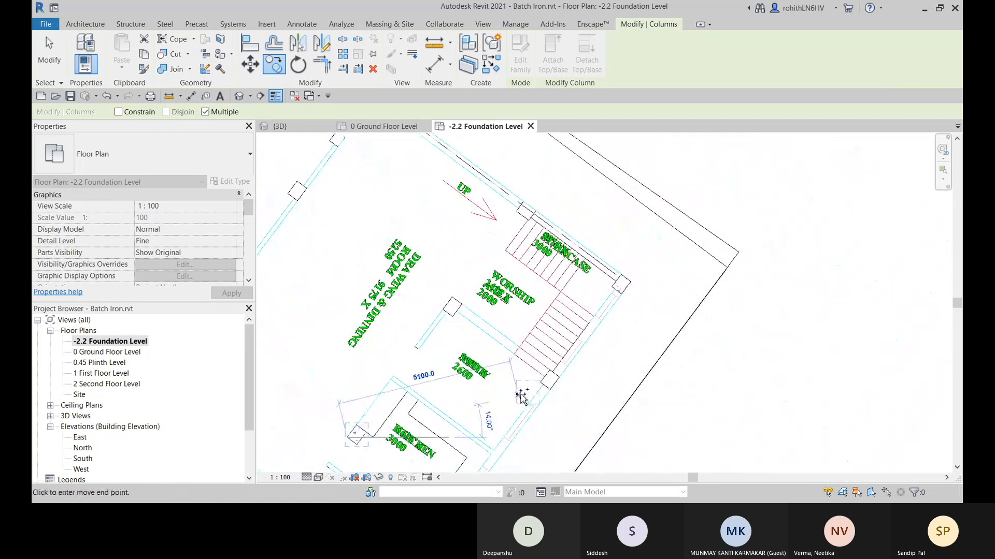
{"action": "middle_click_drag", "start_coordinate": [280, 266], "coordinate": [455, 304]}
{"action": "middle_click_drag", "start_coordinate": [515, 293], "coordinate": [554, 357]}
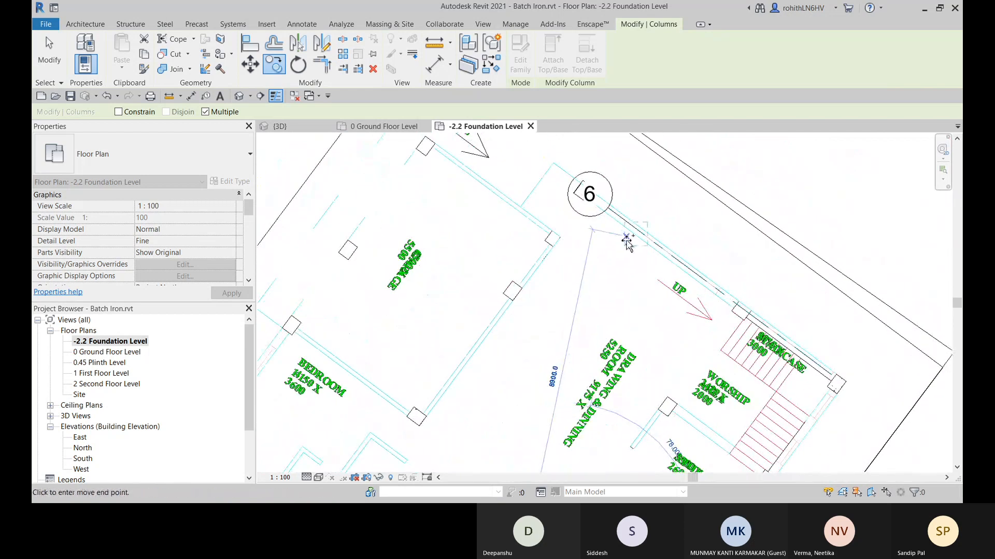
{"action": "middle_click_drag", "start_coordinate": [604, 282], "coordinate": [640, 312]}
{"action": "middle_click_drag", "start_coordinate": [540, 296], "coordinate": [555, 290]}
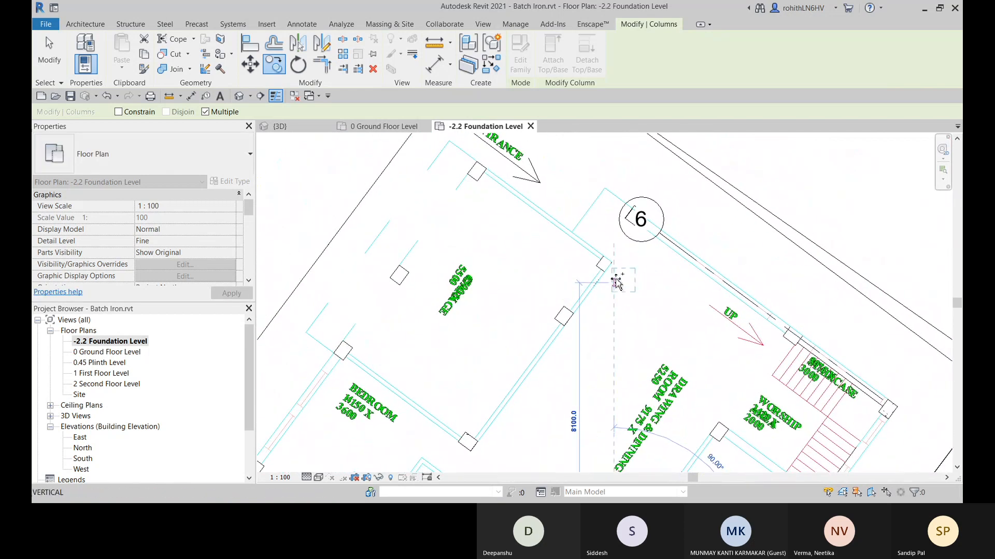
{"action": "scroll", "coordinate": [595, 267], "scroll_direction": "up", "scroll_amount": 5}
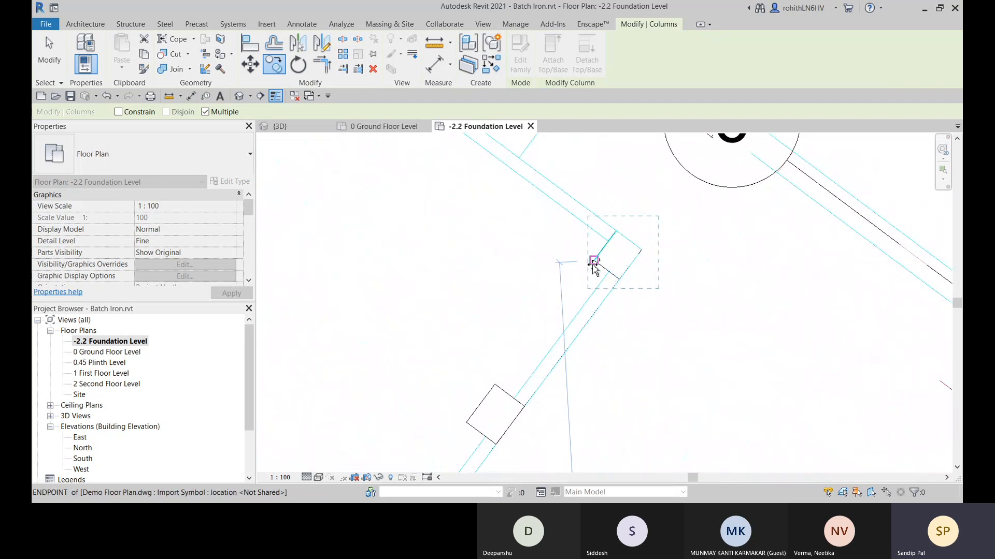
{"action": "left_click", "coordinate": [595, 261]}
{"action": "key", "text": "Escape"}
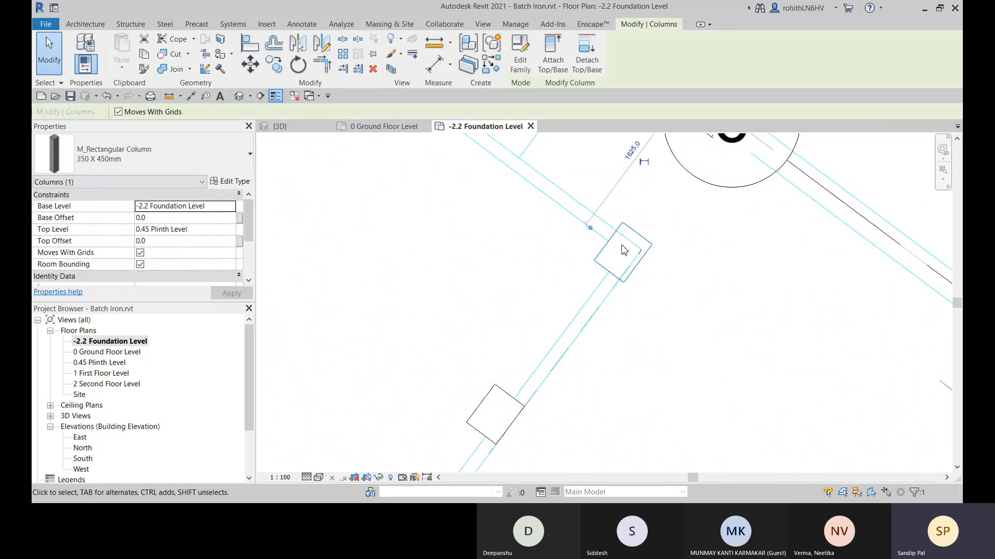
Change the type of the garage corner column to M_Rectangular Column 300 X 300 mm.
{"action": "left_click", "coordinate": [208, 165]}
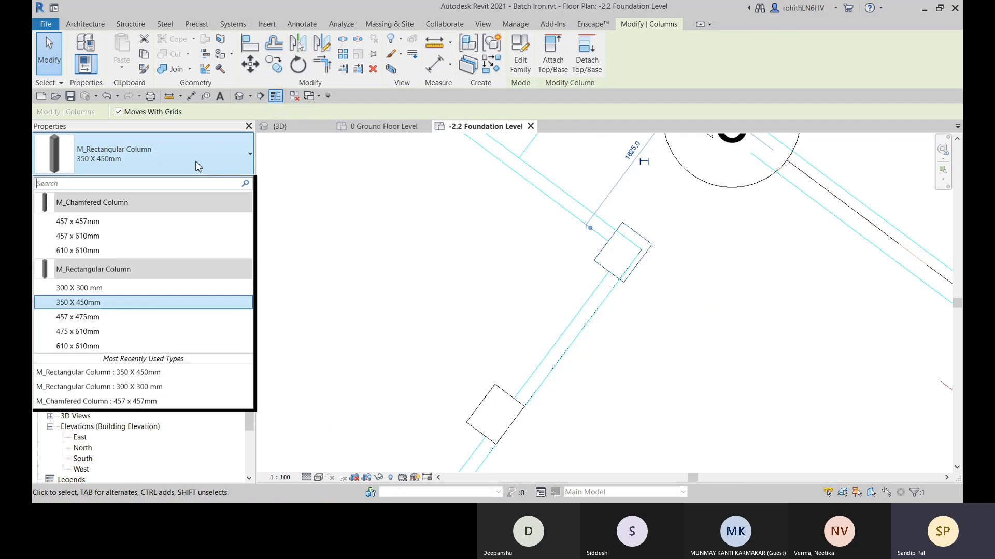
{"action": "left_click", "coordinate": [91, 289]}
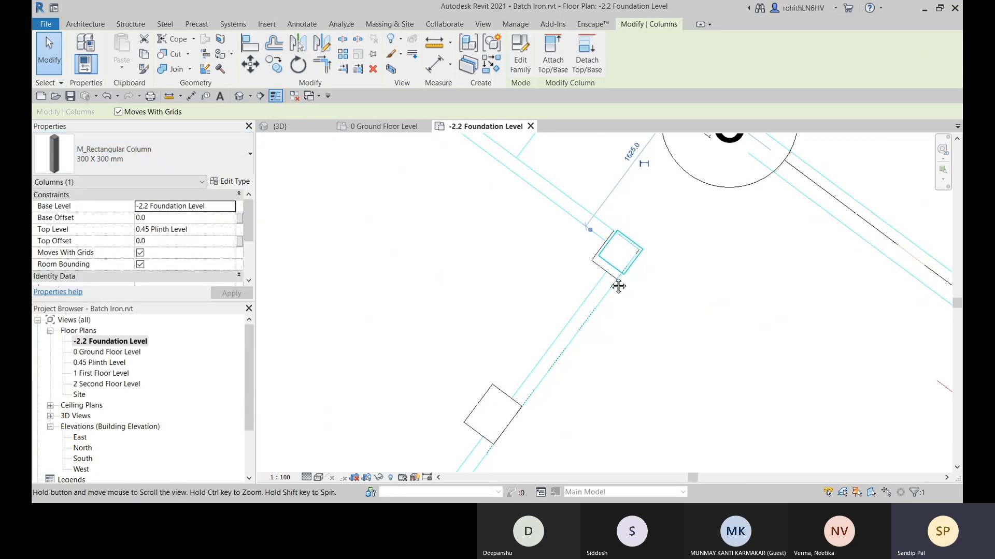
Measure the long side of the column outline at the garage's inner corner.
{"action": "scroll", "coordinate": [618, 286], "scroll_direction": "up", "scroll_amount": 4}
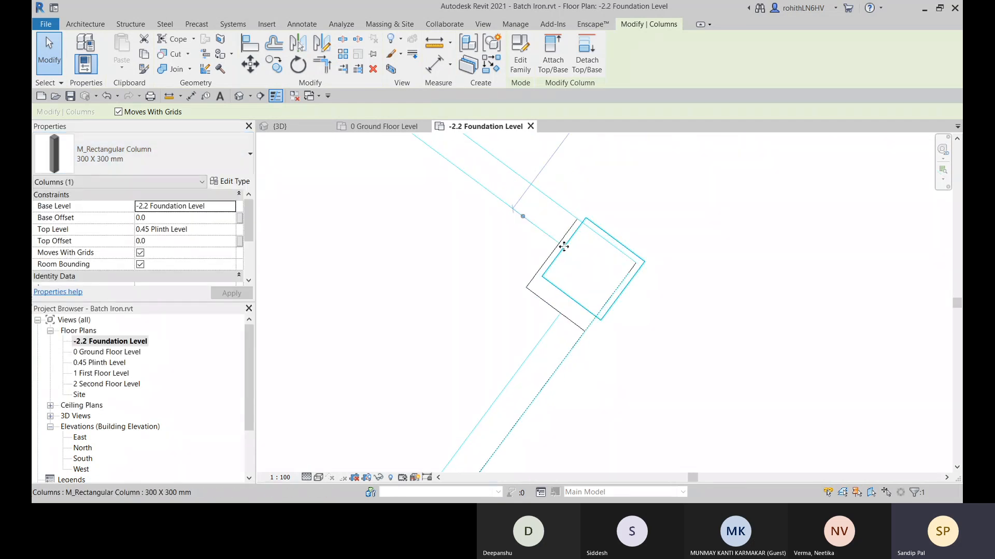
{"action": "left_click", "coordinate": [438, 47]}
{"action": "left_click", "coordinate": [526, 286]}
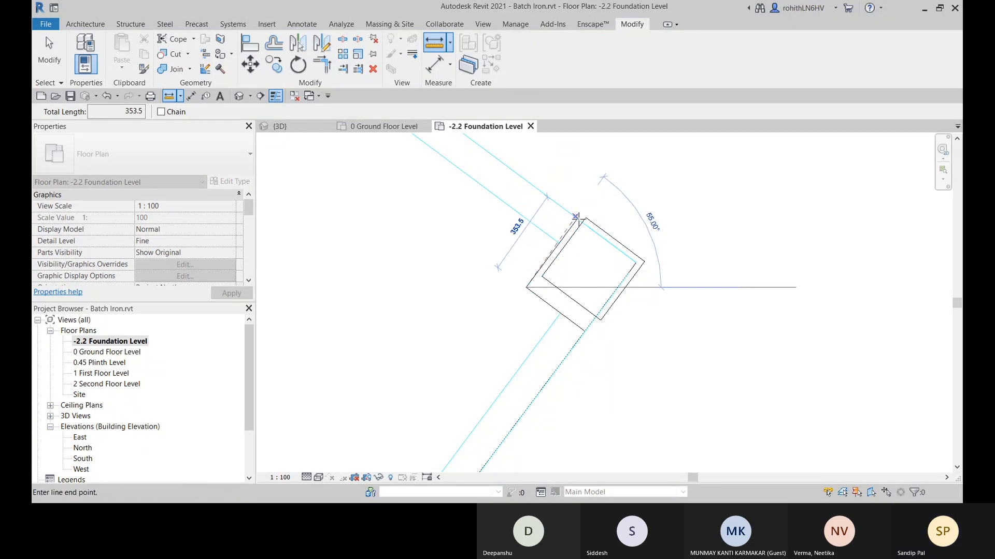
{"action": "scroll", "coordinate": [579, 217], "scroll_direction": "up", "scroll_amount": 2}
{"action": "scroll", "coordinate": [579, 219], "scroll_direction": "up", "scroll_amount": 2}
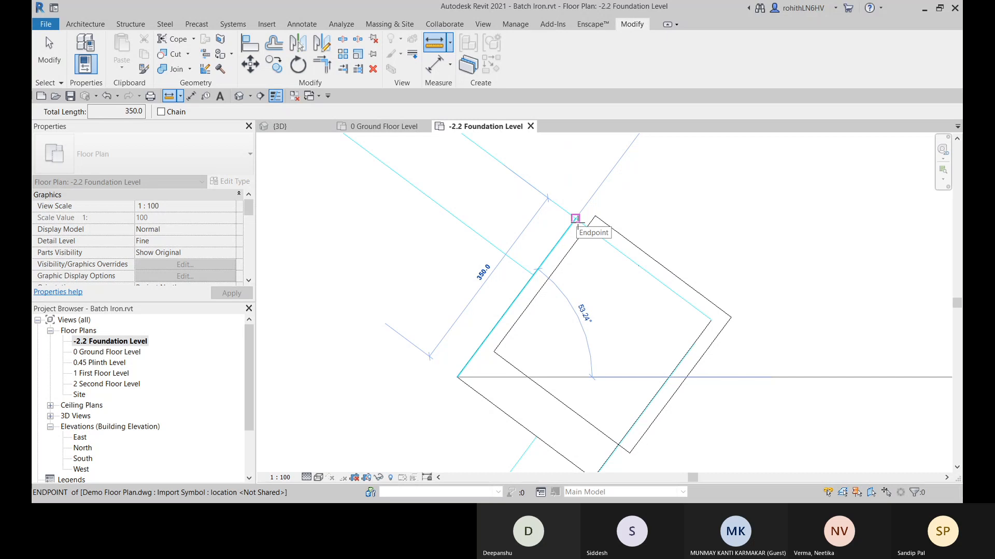
{"action": "key", "text": "Escape"}
{"action": "key", "text": "Escape"}
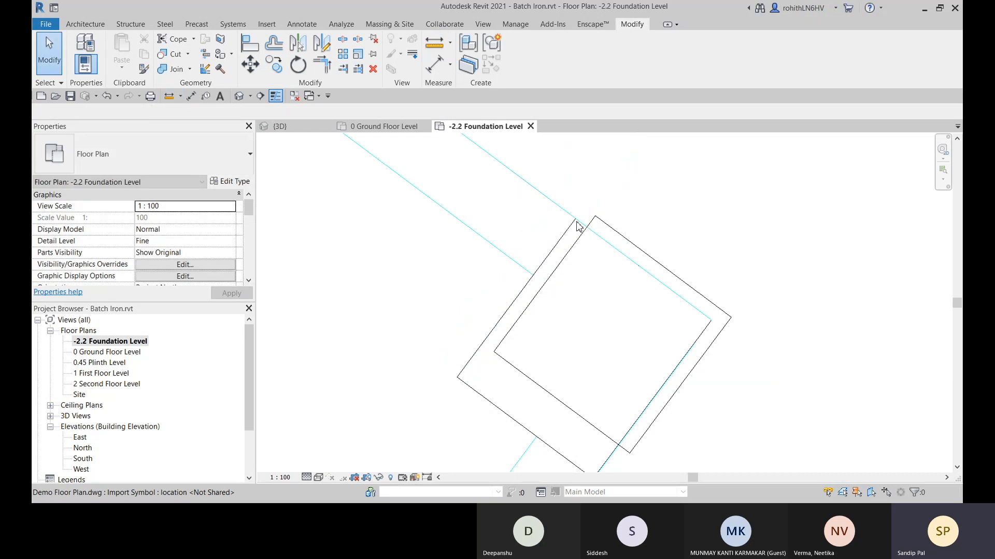
Duplicate the garage corner column's type as 350 X 300 mm and set the new type's width to 350.
{"action": "left_click", "coordinate": [535, 300]}
{"action": "middle_click_drag", "start_coordinate": [589, 371], "coordinate": [603, 330]}
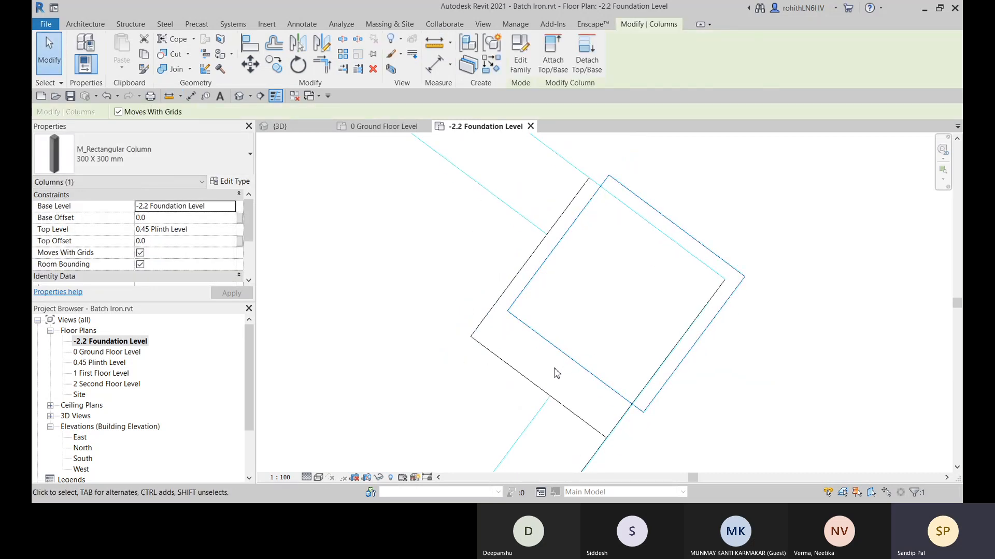
{"action": "scroll", "coordinate": [556, 373], "scroll_direction": "down", "scroll_amount": 3}
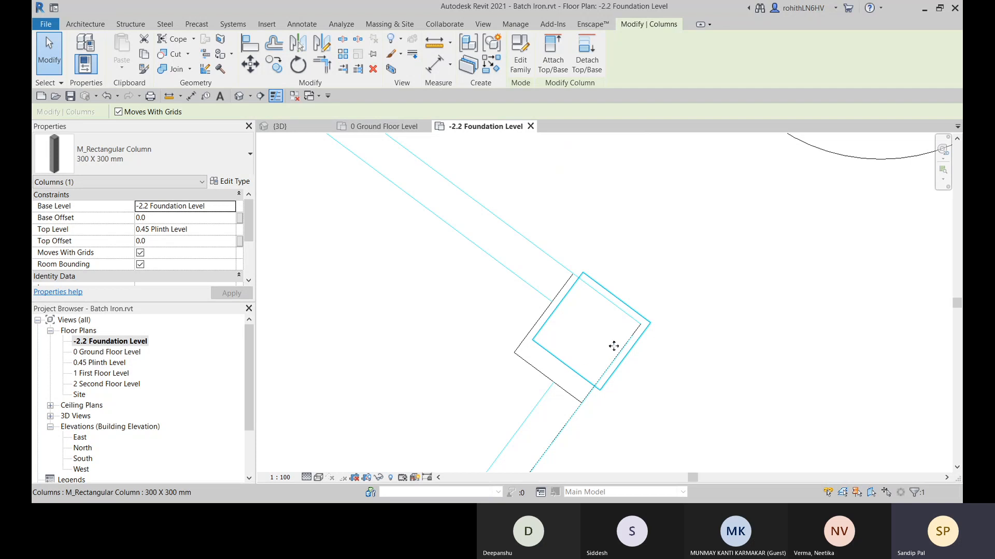
{"action": "middle_click_drag", "start_coordinate": [582, 350], "coordinate": [589, 346]}
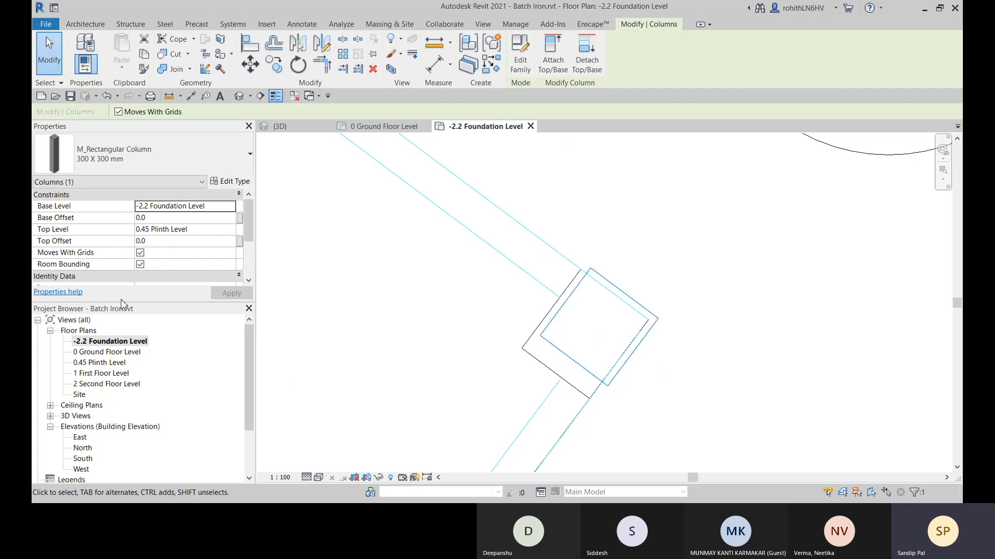
{"action": "left_click", "coordinate": [229, 180]}
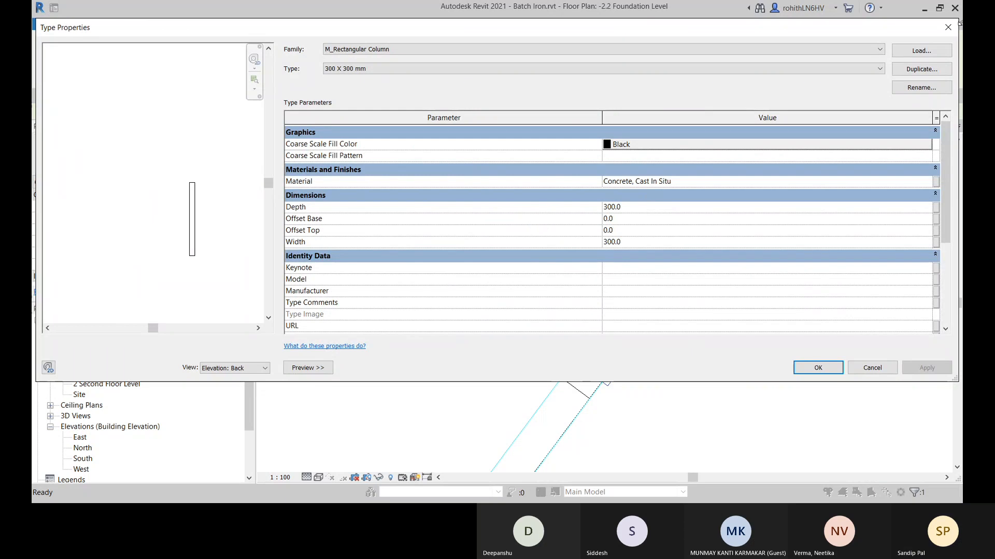
{"action": "left_click", "coordinate": [920, 69]}
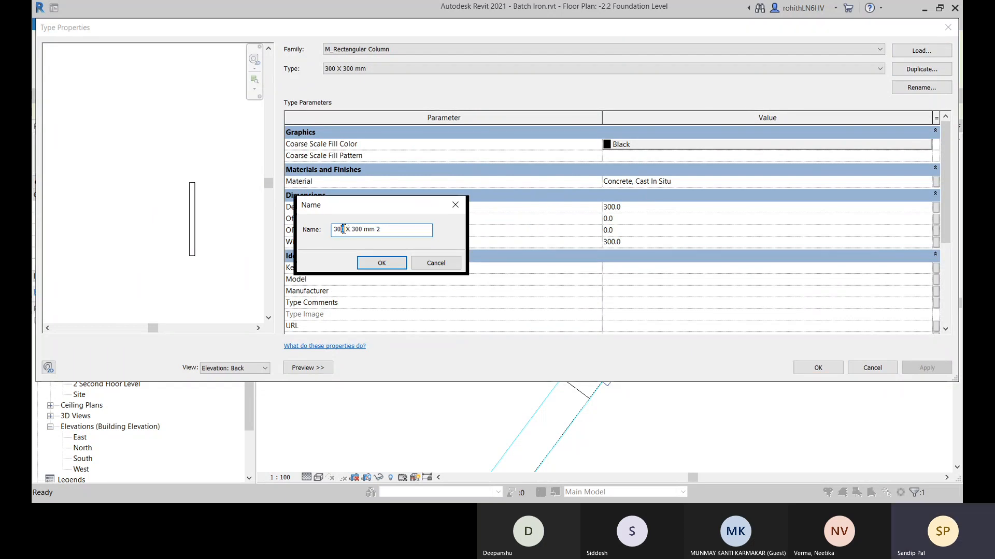
{"action": "type", "text": "50"}
{"action": "double_click", "coordinate": [378, 231]}
{"action": "key", "text": "BackSpace"}
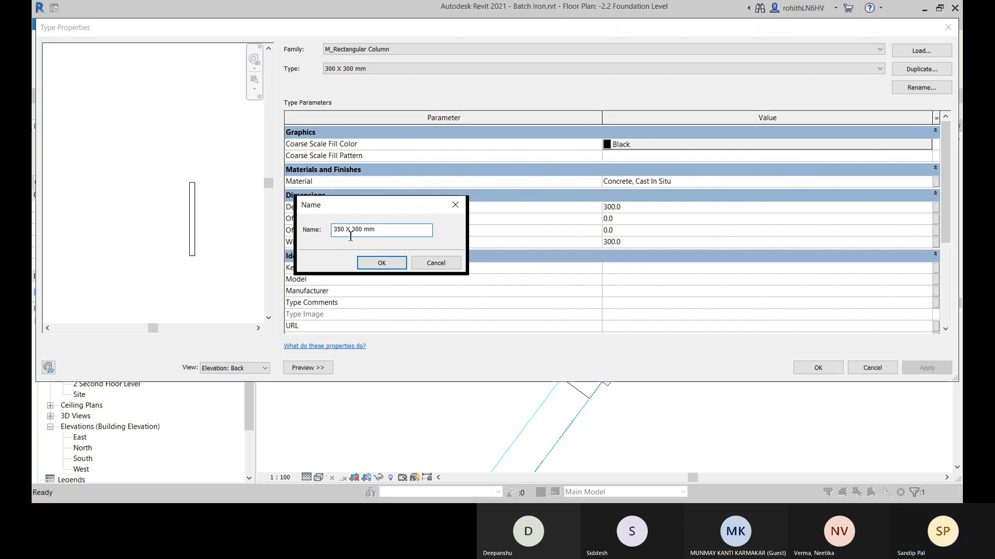
{"action": "left_click", "coordinate": [366, 265]}
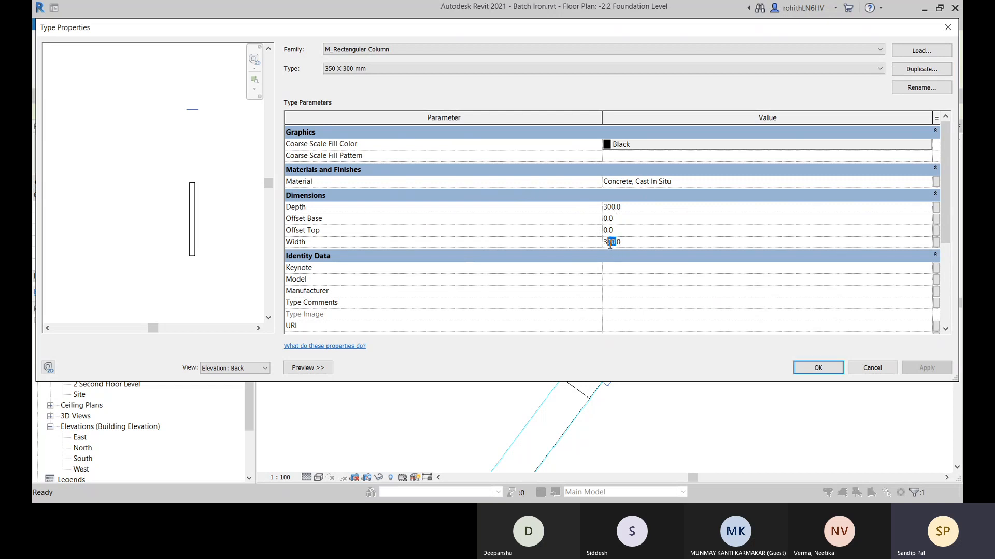
{"action": "type", "text": "0"}
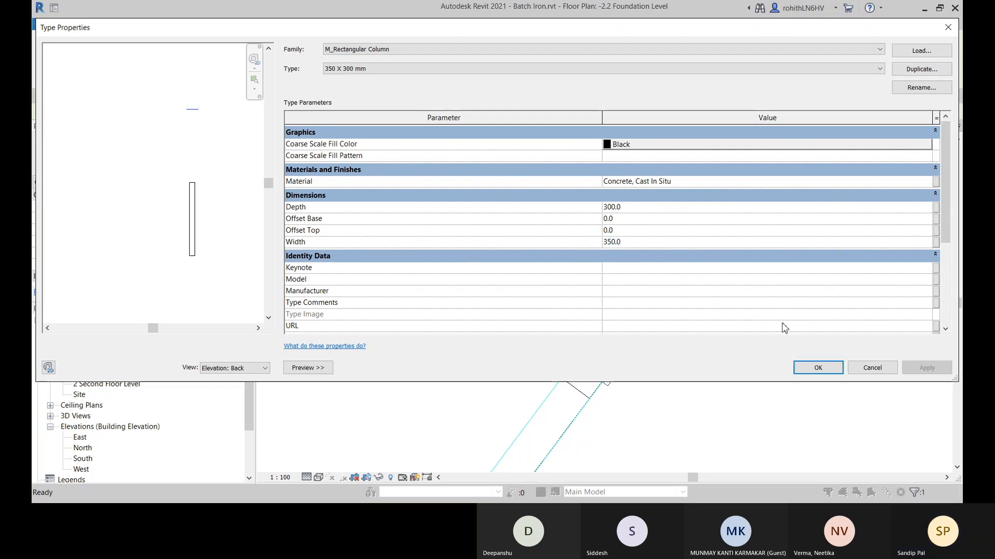
{"action": "left_click", "coordinate": [818, 367]}
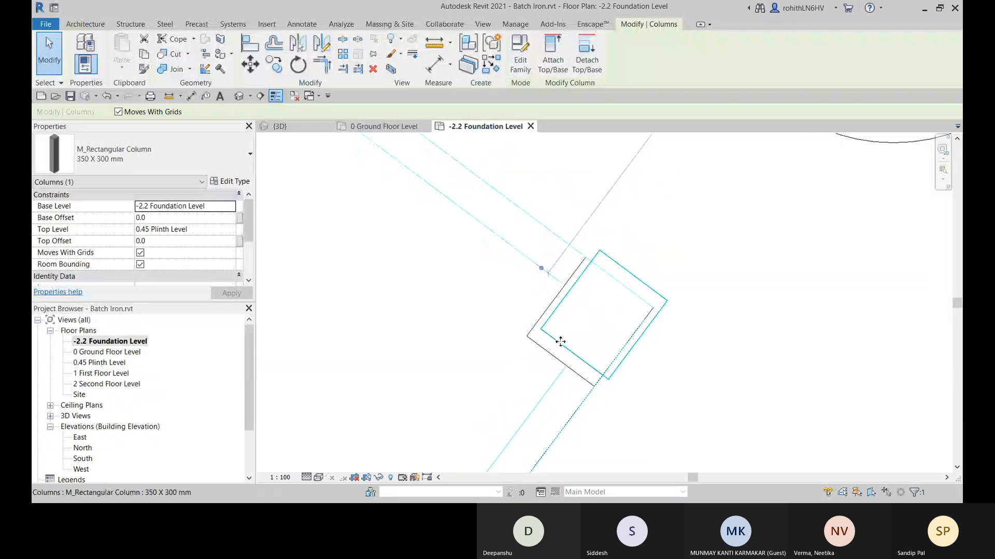
Align two adjacent faces of the garage corner column with the edges of its outline in the imported drawing.
{"action": "key", "text": "a"}
{"action": "key", "text": "l"}
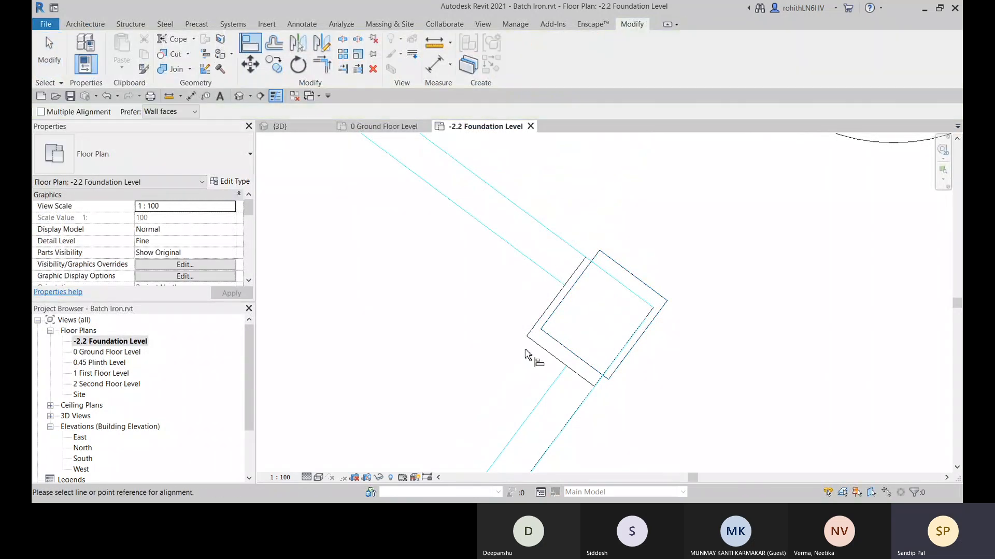
{"action": "left_click", "coordinate": [560, 355]}
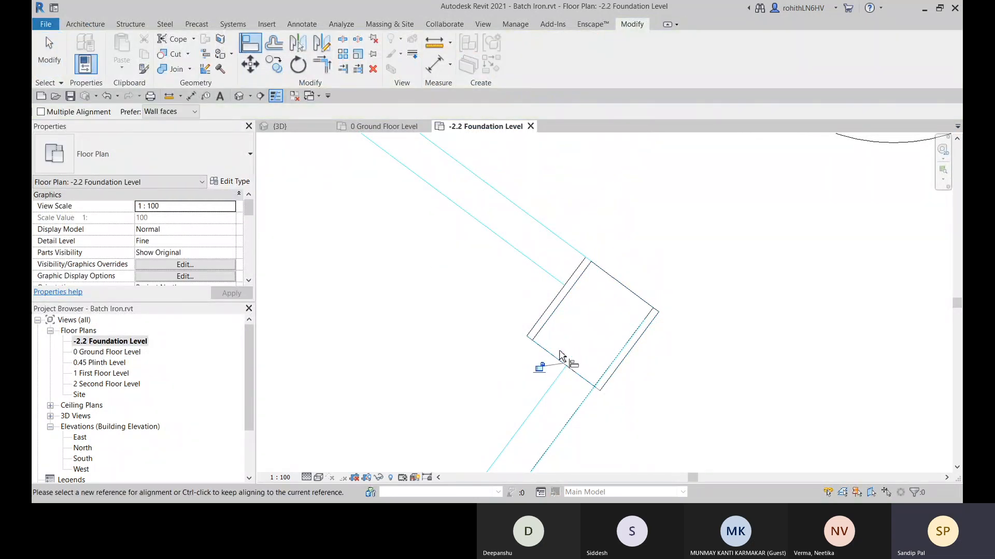
{"action": "scroll", "coordinate": [539, 332], "scroll_direction": "down", "scroll_amount": 6}
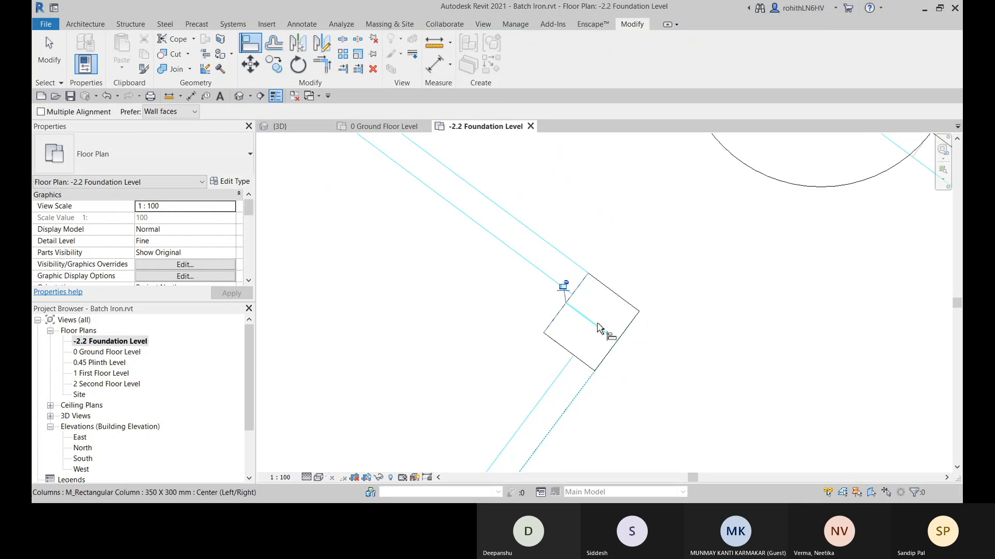
Rotate the 350 X 450mm column on the outer wall beside the W.C. to match its outline's orientation.
{"action": "scroll", "coordinate": [679, 355], "scroll_direction": "down", "scroll_amount": 1}
{"action": "middle_click_drag", "start_coordinate": [667, 384], "coordinate": [683, 310]}
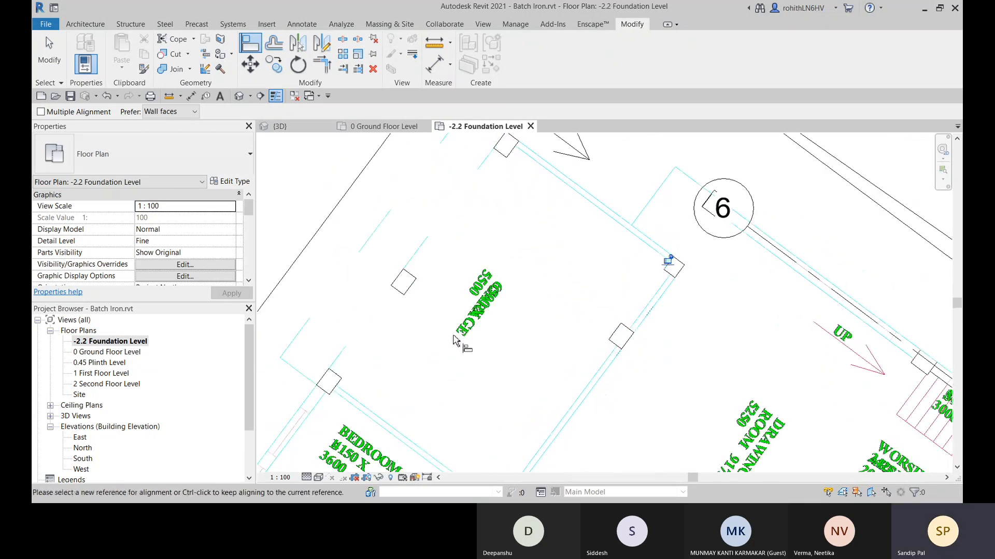
{"action": "scroll", "coordinate": [466, 353], "scroll_direction": "down", "scroll_amount": 2}
{"action": "middle_click_drag", "start_coordinate": [470, 371], "coordinate": [500, 313]}
{"action": "scroll", "coordinate": [466, 352], "scroll_direction": "up", "scroll_amount": 5}
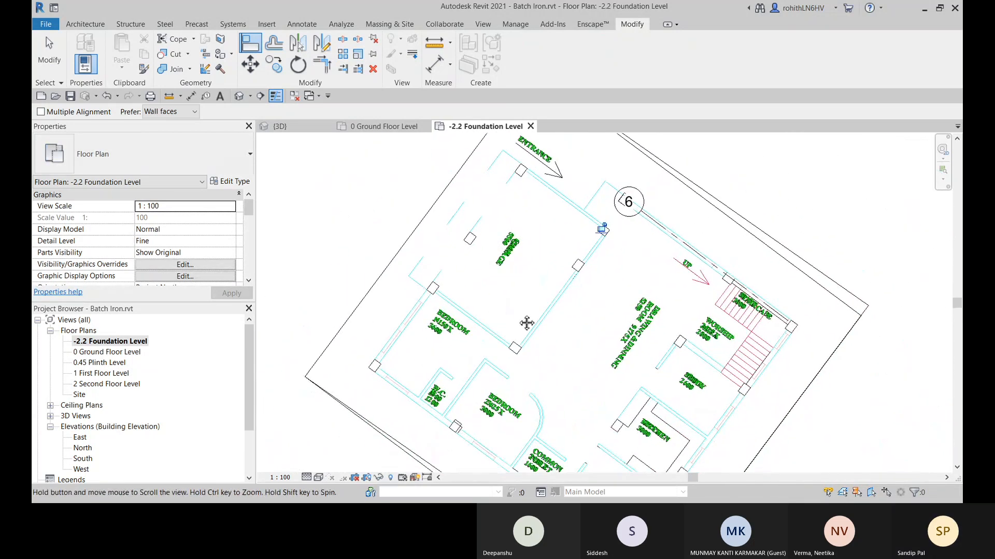
{"action": "scroll", "coordinate": [465, 347], "scroll_direction": "up", "scroll_amount": 3}
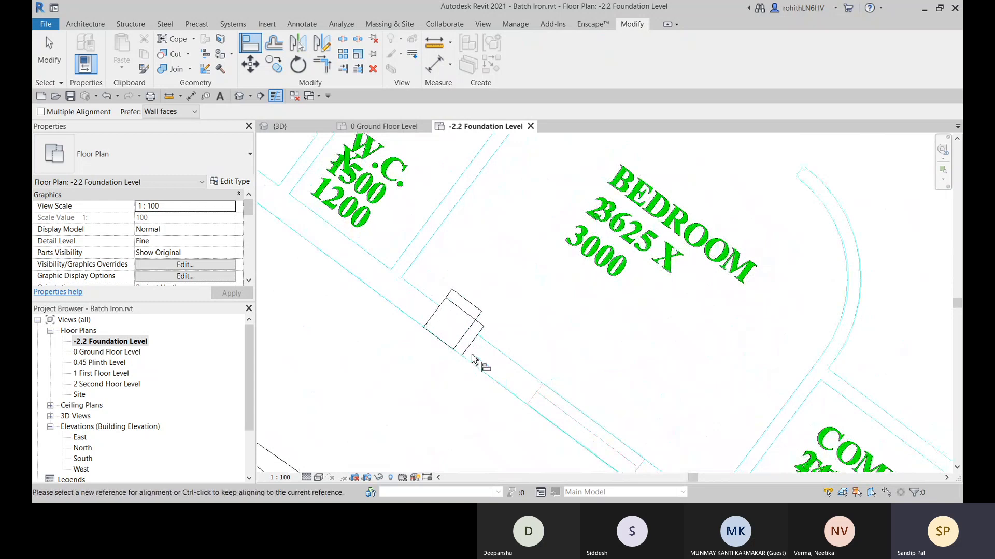
{"action": "scroll", "coordinate": [463, 345], "scroll_direction": "up", "scroll_amount": 1}
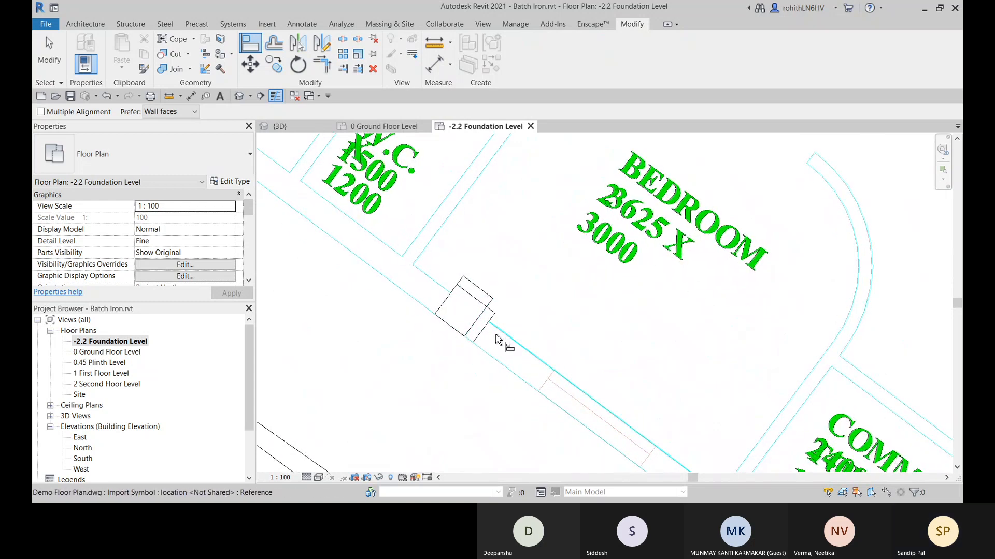
{"action": "left_click", "coordinate": [486, 338]}
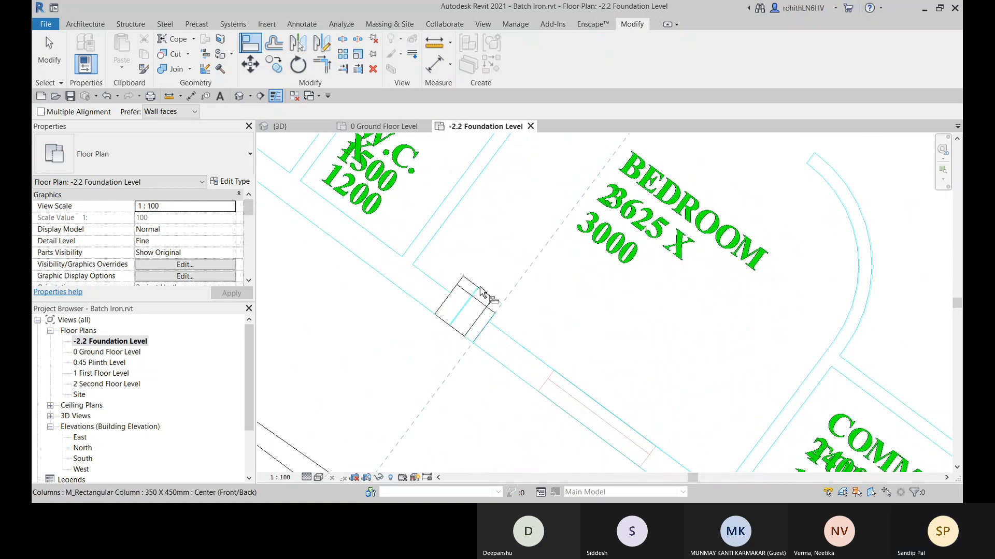
{"action": "scroll", "coordinate": [474, 288], "scroll_direction": "up", "scroll_amount": 1}
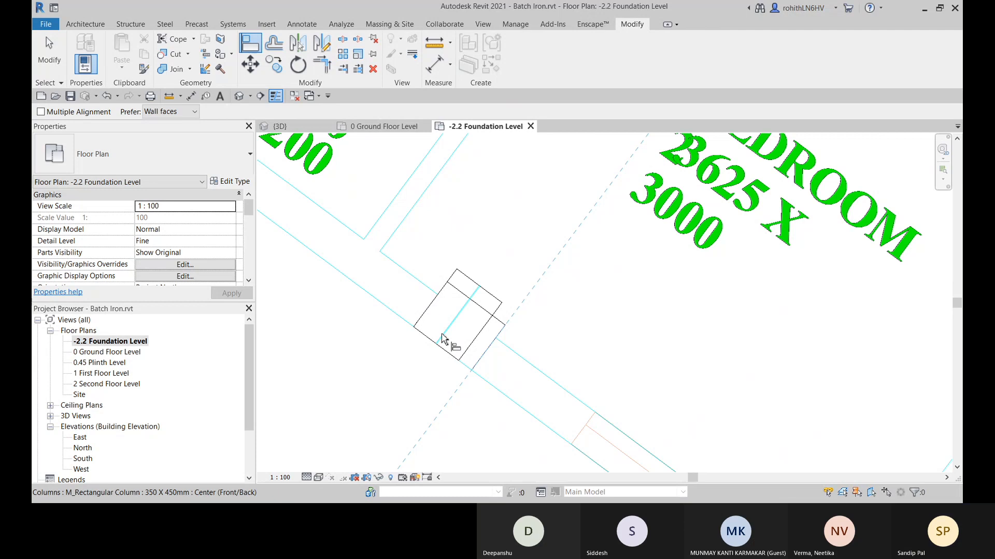
{"action": "key", "text": "Escape"}
{"action": "left_click", "coordinate": [497, 308]}
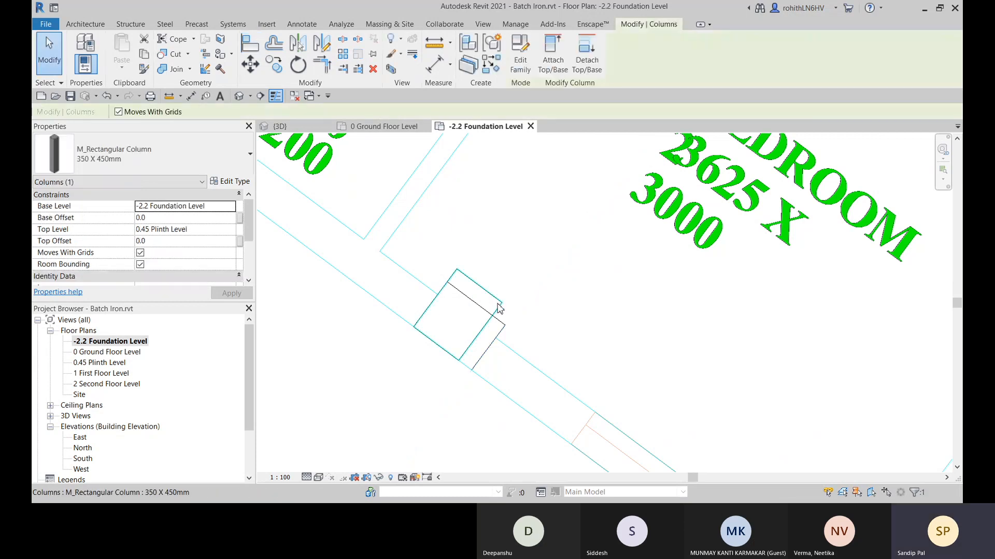
{"action": "key", "text": "space"}
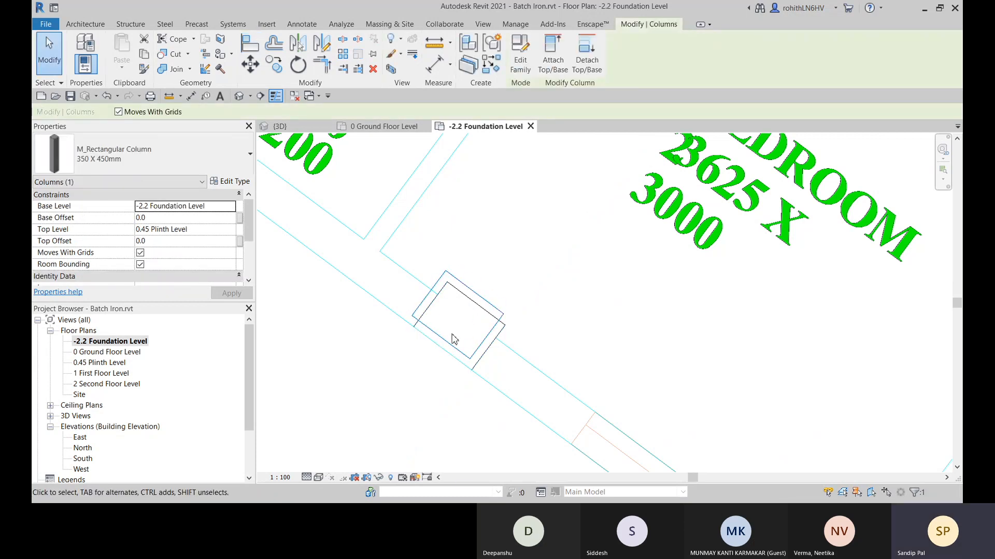
Align the rotated column beside the W.C. with the end edge of its outline and the outer wall line.
{"action": "key", "text": "l"}
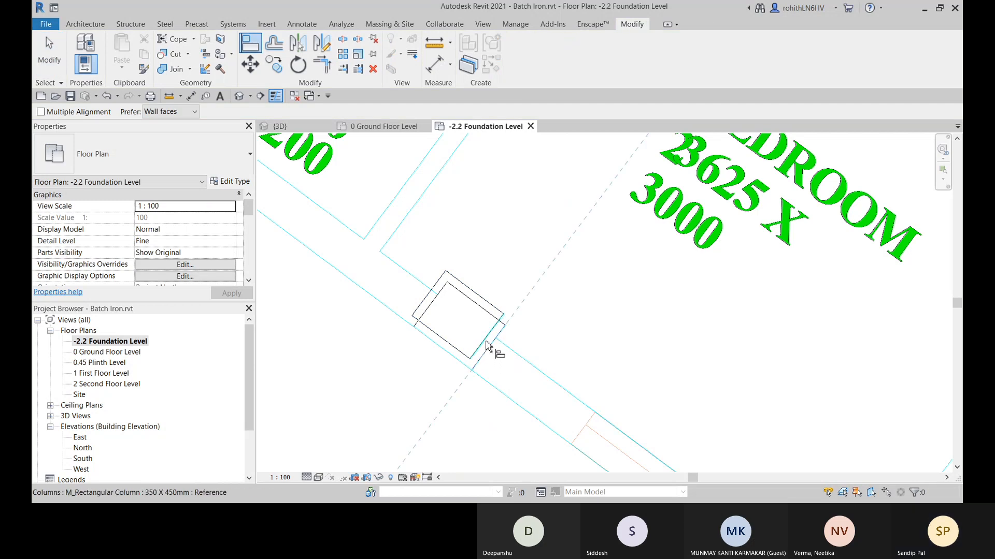
{"action": "left_click", "coordinate": [483, 350]}
{"action": "left_click", "coordinate": [440, 355]}
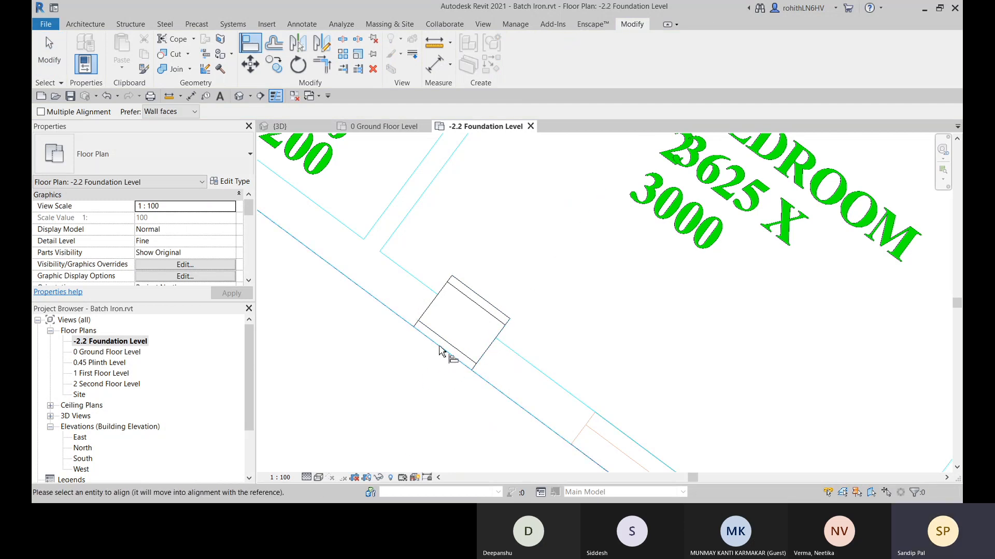
{"action": "left_click", "coordinate": [444, 350]}
Rotate the outer-wall column between the common toilet and the bedroom to match its outline's orientation.
{"action": "scroll", "coordinate": [482, 371], "scroll_direction": "down", "scroll_amount": 6}
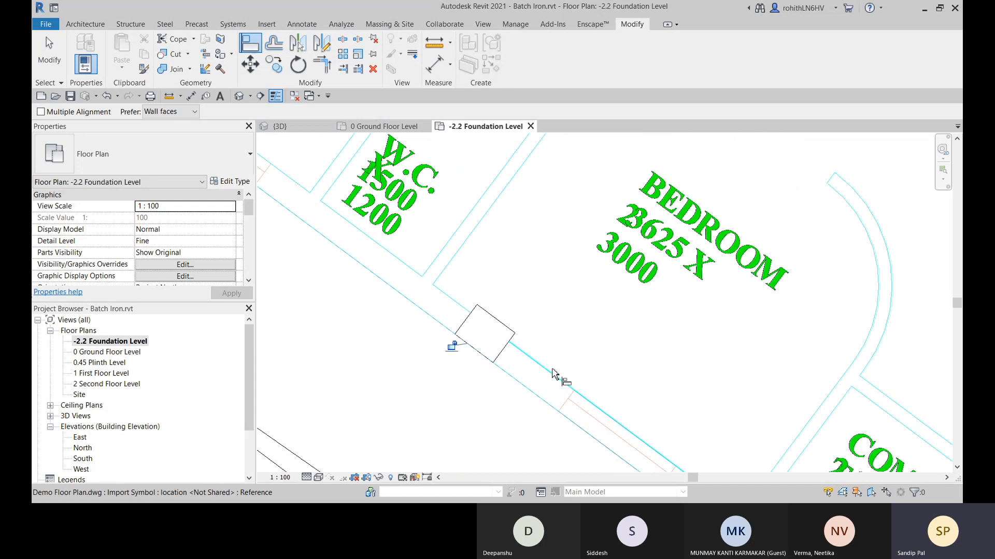
{"action": "middle_click_drag", "start_coordinate": [482, 363], "coordinate": [445, 306]}
{"action": "scroll", "coordinate": [587, 377], "scroll_direction": "up", "scroll_amount": 5}
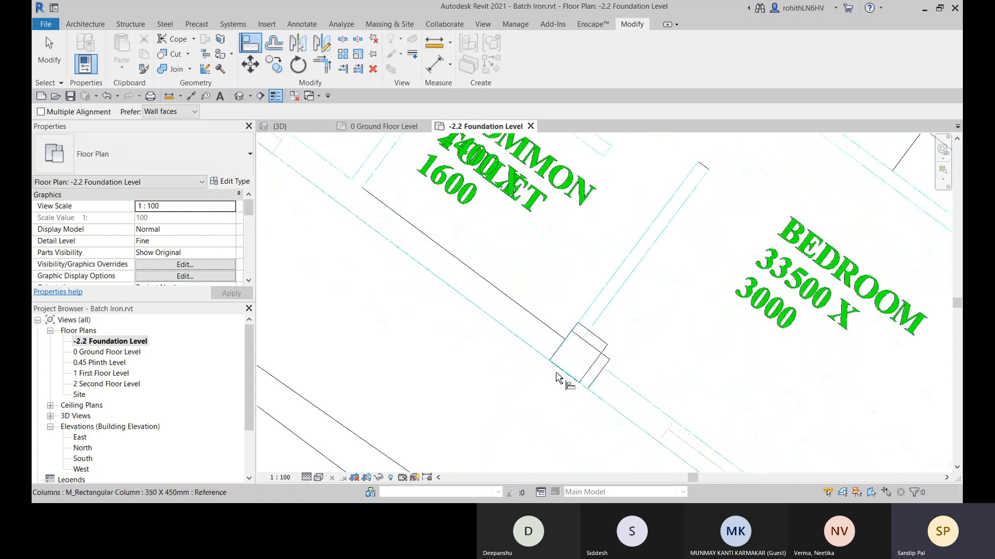
{"action": "key", "text": "Escape"}
{"action": "key", "text": "Escape"}
{"action": "left_click", "coordinate": [587, 377]}
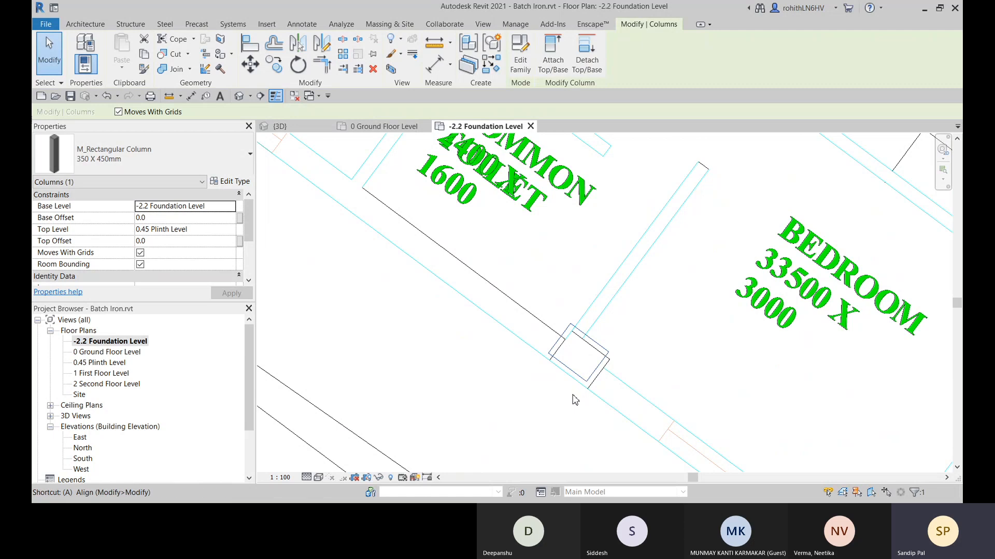
Align two adjacent faces of the column between the common toilet and the bedroom with its outline.
{"action": "key", "text": "l"}
{"action": "scroll", "coordinate": [595, 402], "scroll_direction": "up", "scroll_amount": 4}
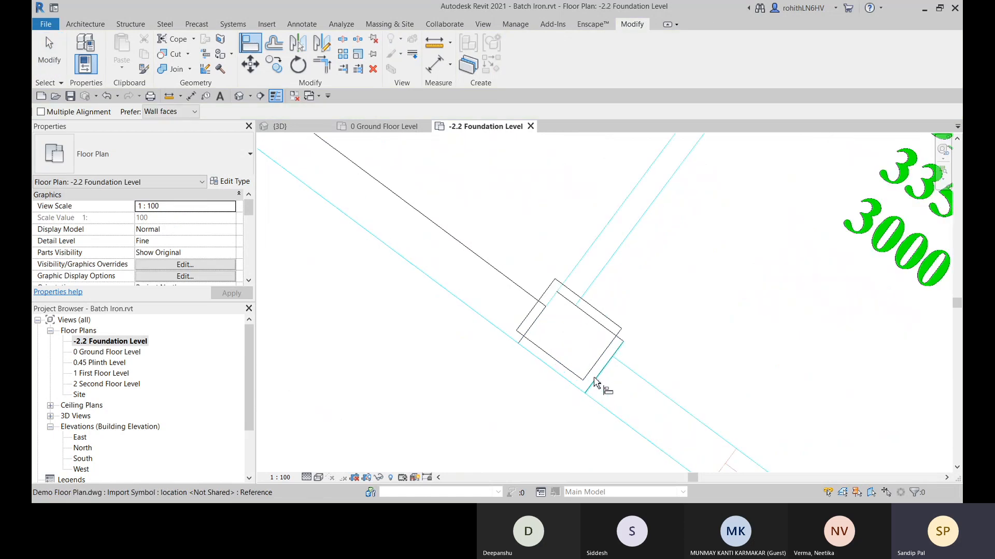
{"action": "left_click", "coordinate": [628, 328]}
{"action": "left_click", "coordinate": [615, 301]}
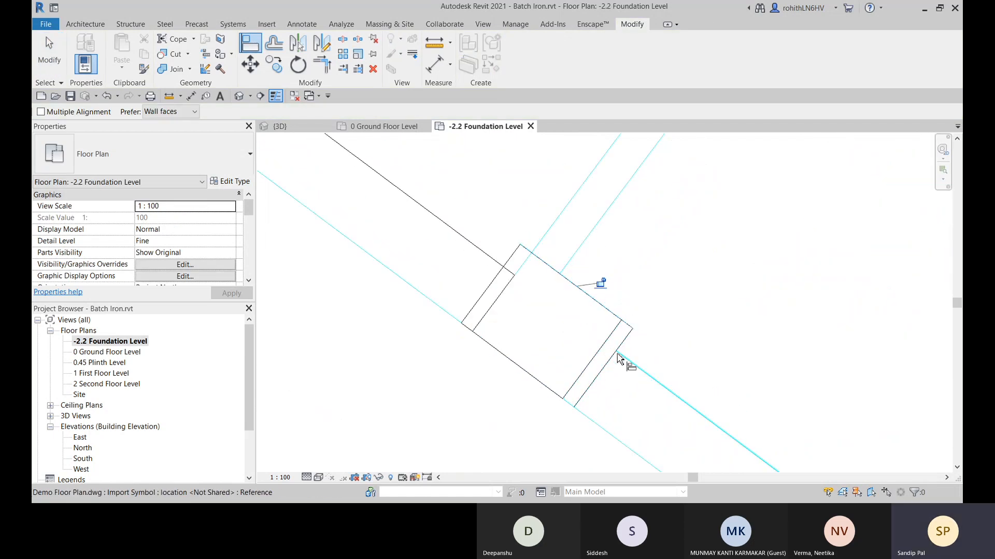
{"action": "scroll", "coordinate": [637, 318], "scroll_direction": "down", "scroll_amount": 4}
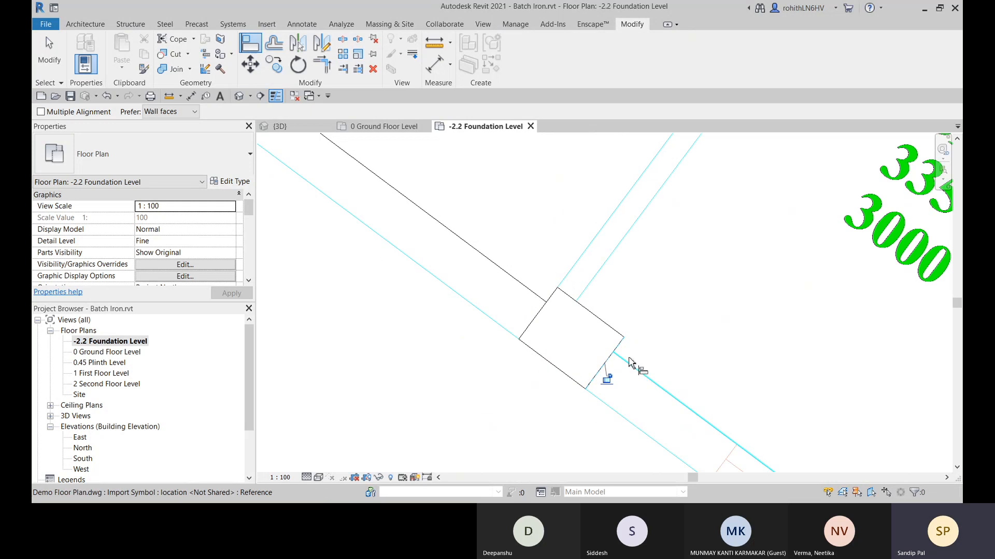
Temporarily hide the grids in the foundation plan, including grid bubble 6 covering the drawing and dining room's outer-wall column.
{"action": "middle_click_drag", "start_coordinate": [735, 422], "coordinate": [357, 290]}
{"action": "middle_click_drag", "start_coordinate": [441, 360], "coordinate": [440, 339]}
{"action": "scroll", "coordinate": [620, 290], "scroll_direction": "down", "scroll_amount": 5}
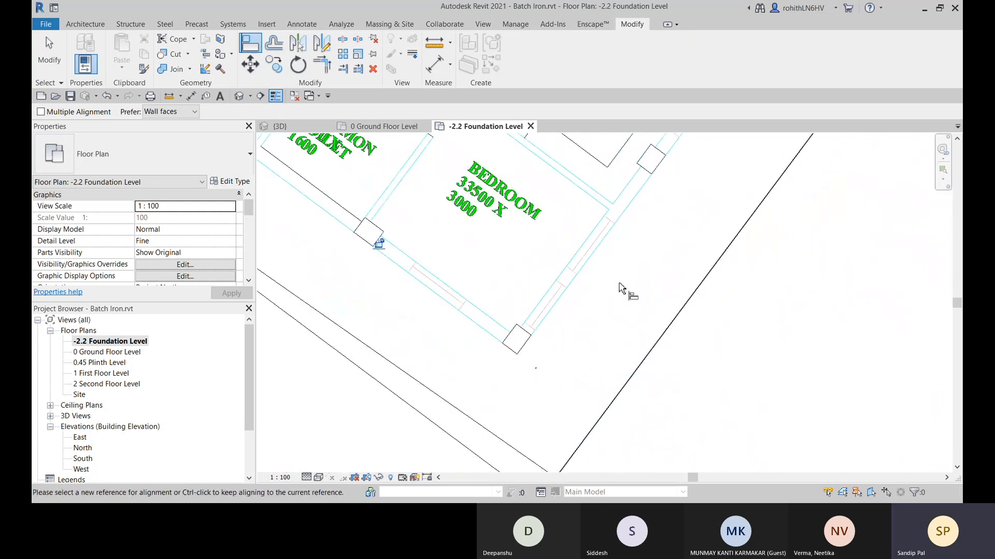
{"action": "middle_click_drag", "start_coordinate": [636, 288], "coordinate": [550, 432]}
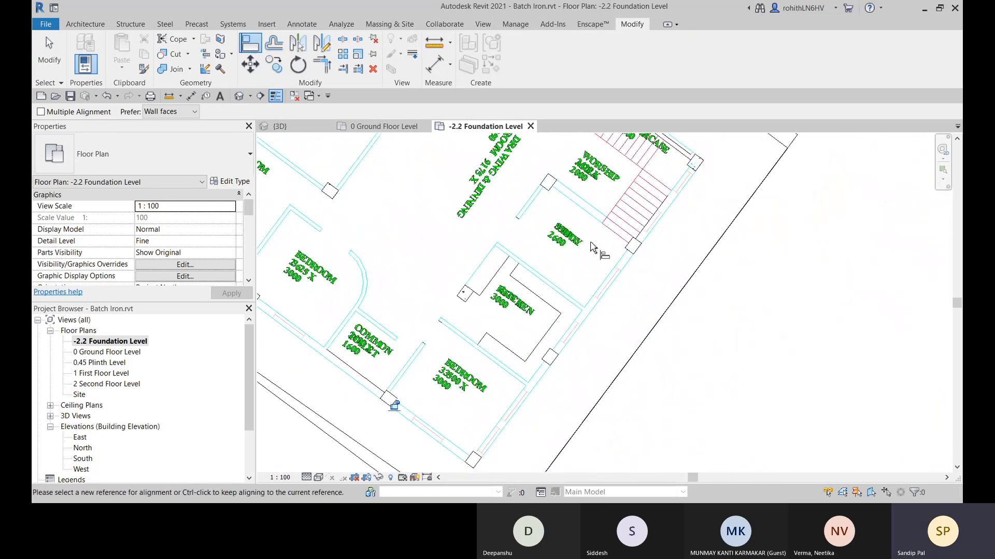
{"action": "middle_click_drag", "start_coordinate": [569, 241], "coordinate": [557, 289]}
{"action": "middle_click_drag", "start_coordinate": [586, 149], "coordinate": [576, 212]}
{"action": "scroll", "coordinate": [577, 213], "scroll_direction": "up", "scroll_amount": 3}
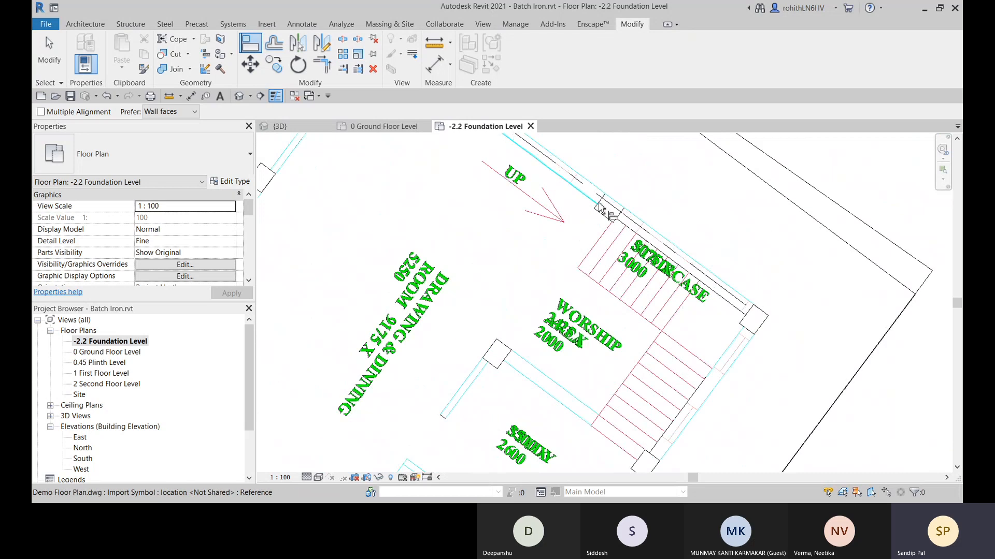
{"action": "middle_click_drag", "start_coordinate": [526, 249], "coordinate": [642, 416]}
{"action": "middle_click_drag", "start_coordinate": [379, 171], "coordinate": [500, 308]}
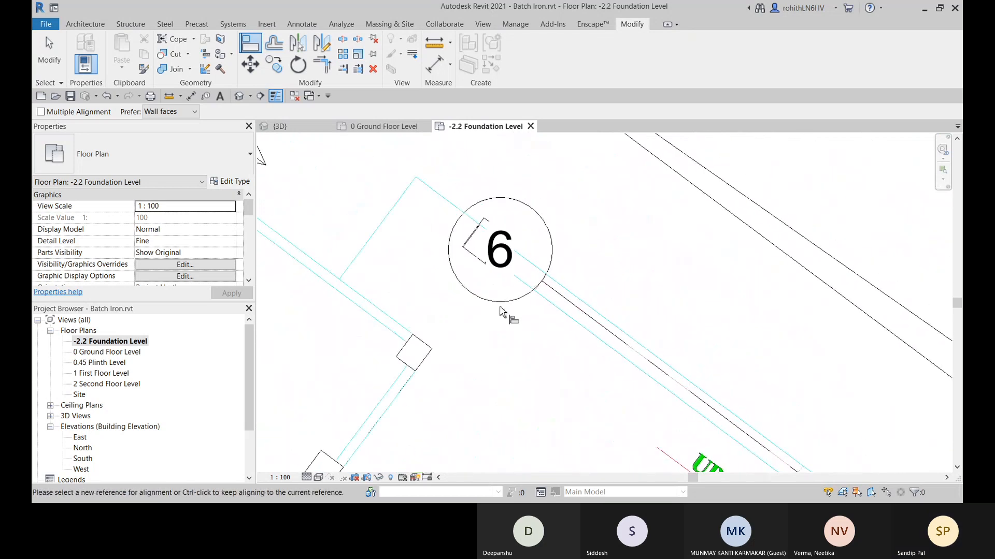
{"action": "scroll", "coordinate": [503, 275], "scroll_direction": "up", "scroll_amount": 2}
{"action": "key", "text": "Escape"}
{"action": "key", "text": "Escape"}
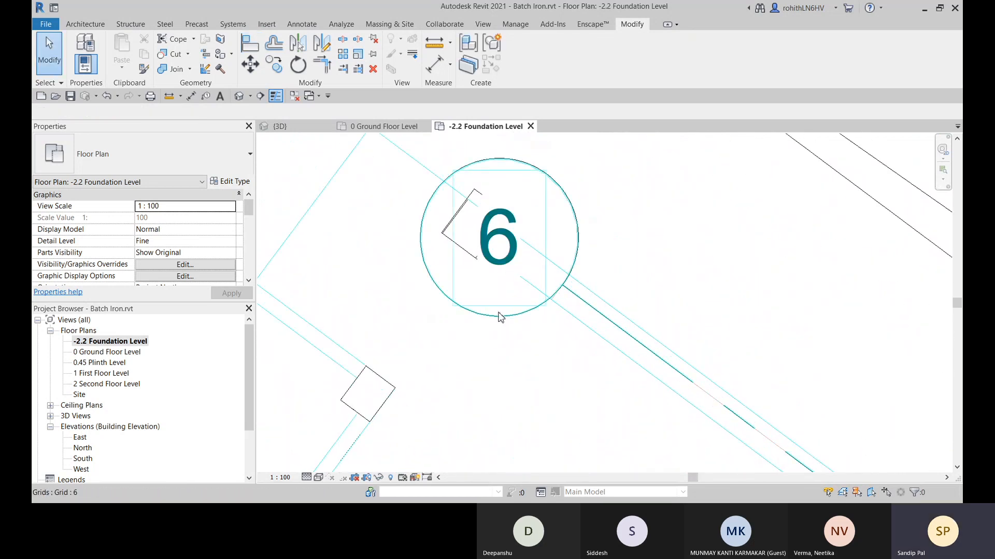
{"action": "left_click", "coordinate": [501, 313]}
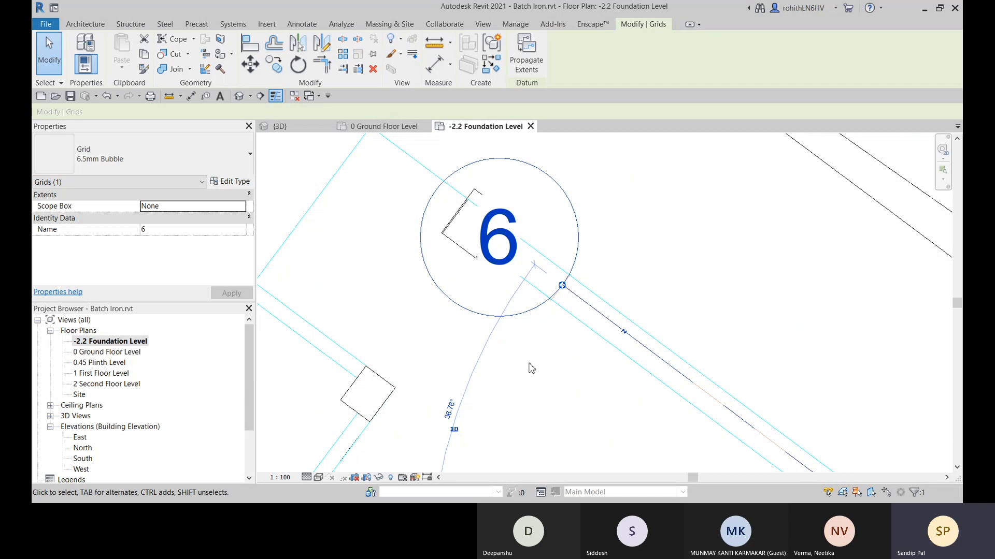
{"action": "key", "text": "c"}
Rotate the 350 X 450mm column at the entrance end of the drawing and dining room's outer wall to match its outline's orientation.
{"action": "scroll", "coordinate": [504, 297], "scroll_direction": "up", "scroll_amount": 1}
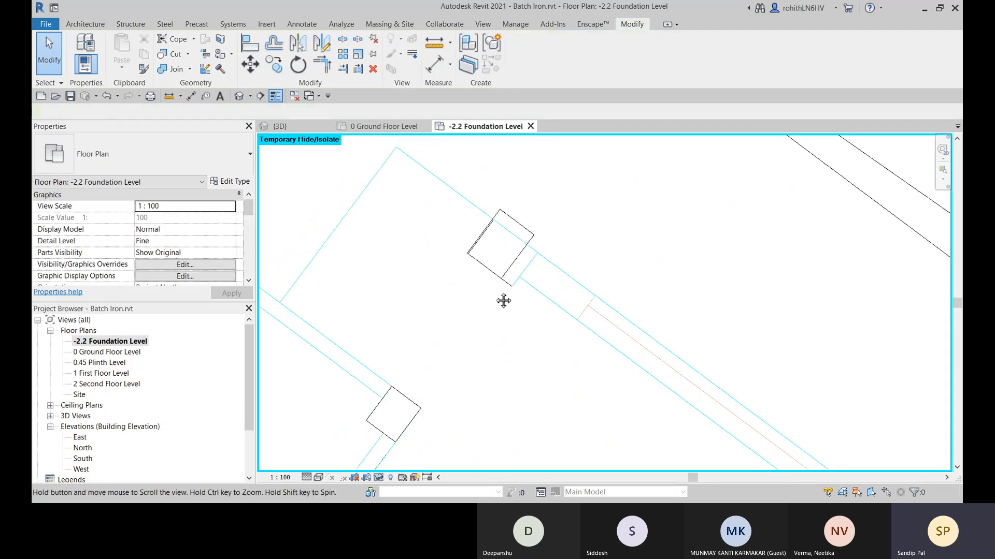
{"action": "scroll", "coordinate": [507, 287], "scroll_direction": "up", "scroll_amount": 2}
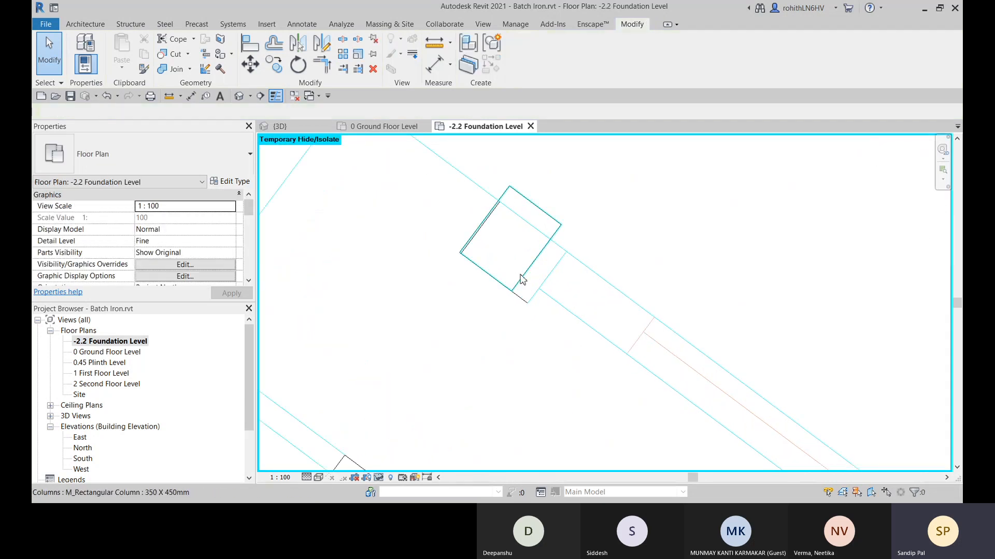
{"action": "left_click", "coordinate": [521, 280]}
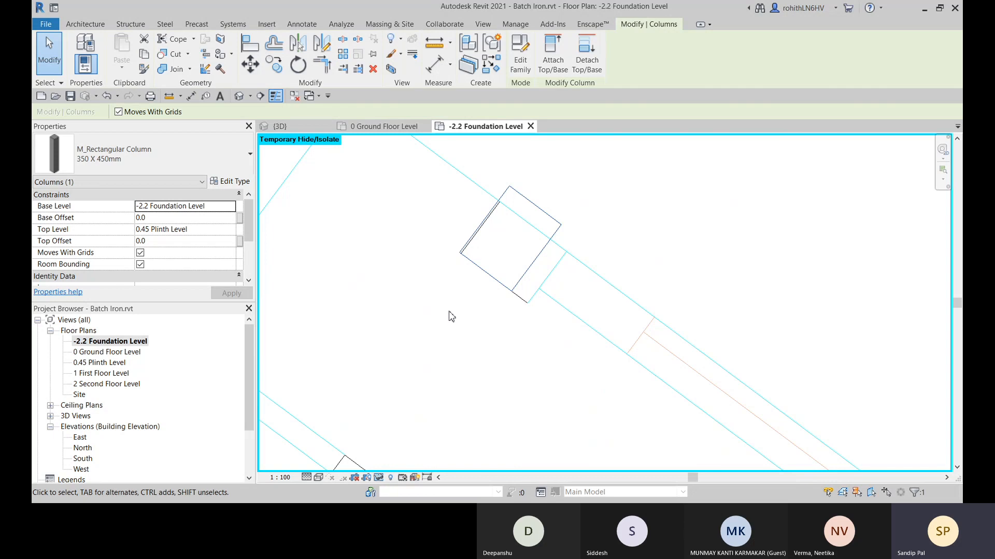
{"action": "key", "text": "space"}
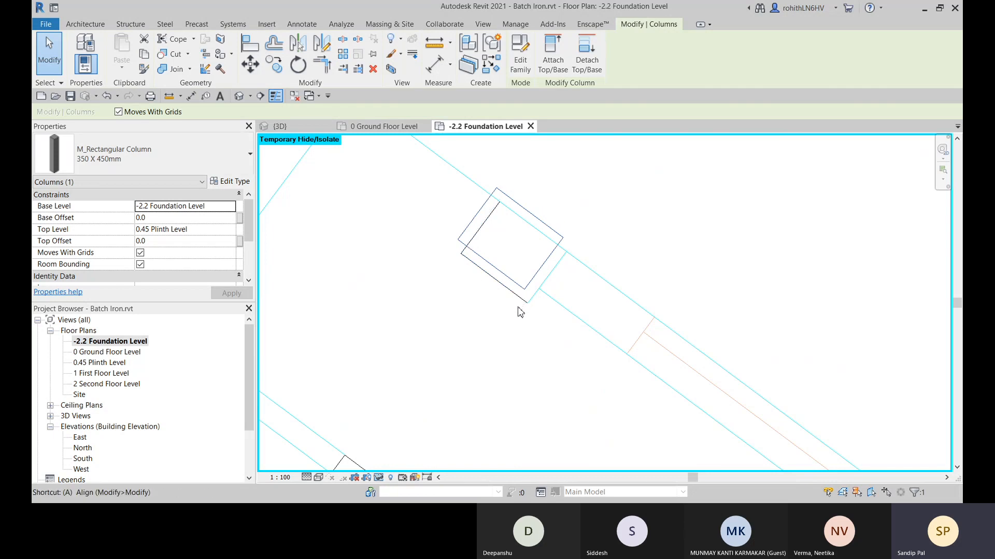
Align two adjacent faces of the column near the entrance with the matching edges of its outline.
{"action": "key", "text": "l"}
{"action": "left_click", "coordinate": [462, 251]}
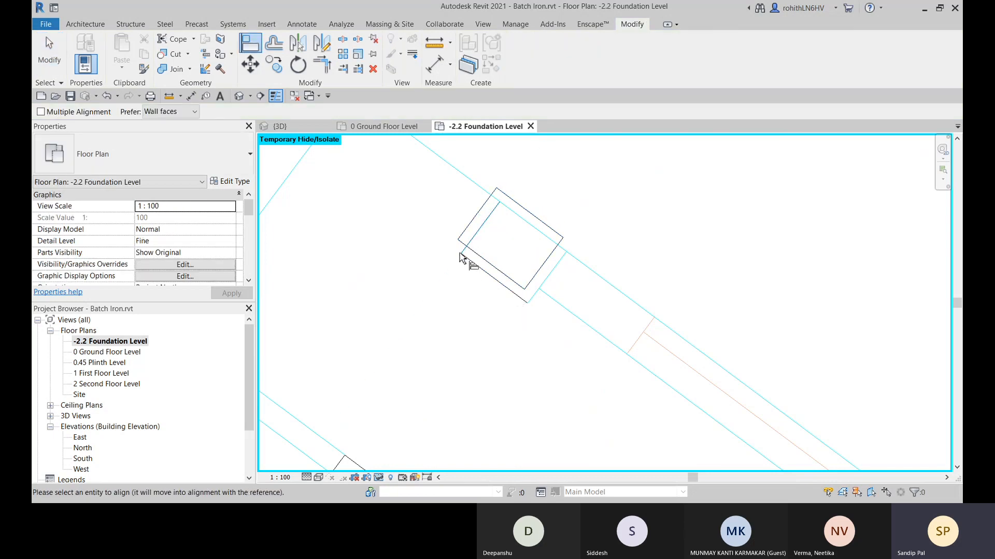
{"action": "left_click", "coordinate": [471, 222]}
{"action": "left_click", "coordinate": [493, 277]}
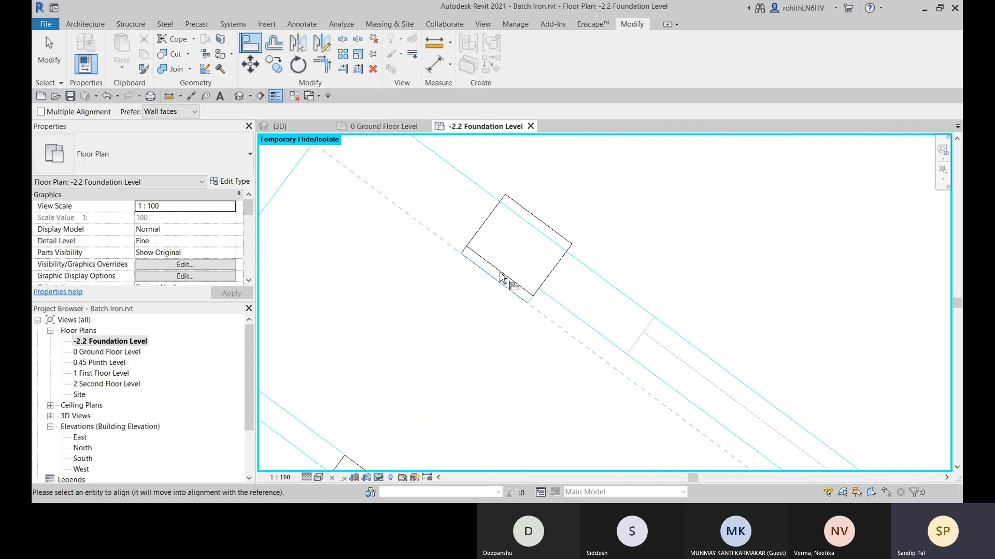
{"action": "left_click", "coordinate": [501, 272]}
Reset the temporary hide so the grids are displayed again in the foundation plan.
{"action": "scroll", "coordinate": [545, 282], "scroll_direction": "down", "scroll_amount": 2}
{"action": "scroll", "coordinate": [545, 284], "scroll_direction": "down", "scroll_amount": 5}
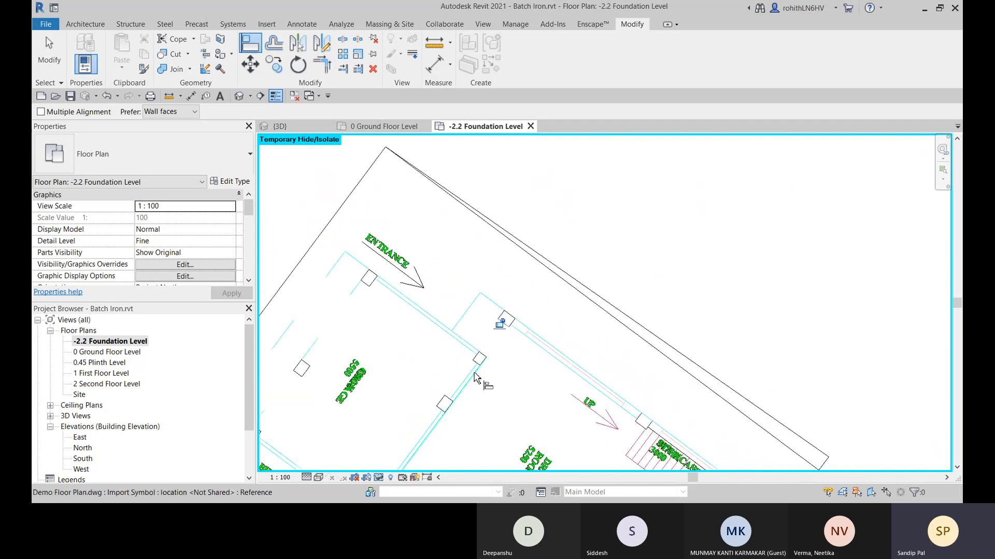
{"action": "middle_click_drag", "start_coordinate": [435, 335], "coordinate": [537, 294]}
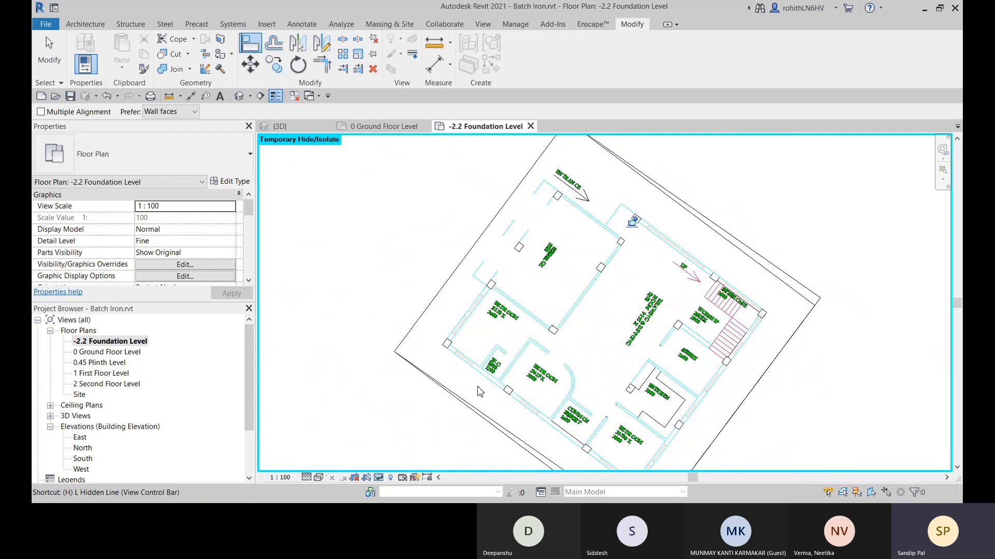
{"action": "scroll", "coordinate": [580, 263], "scroll_direction": "up", "scroll_amount": 3}
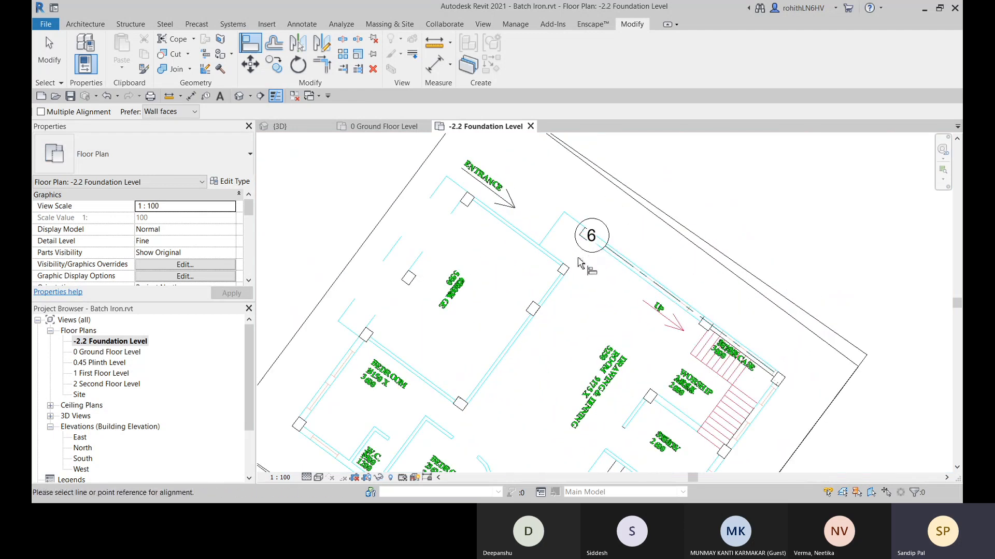
Open the 3D view of the model and display it in the textured Realistic visual style.
{"action": "key", "text": "Escape"}
{"action": "left_click", "coordinate": [278, 126]}
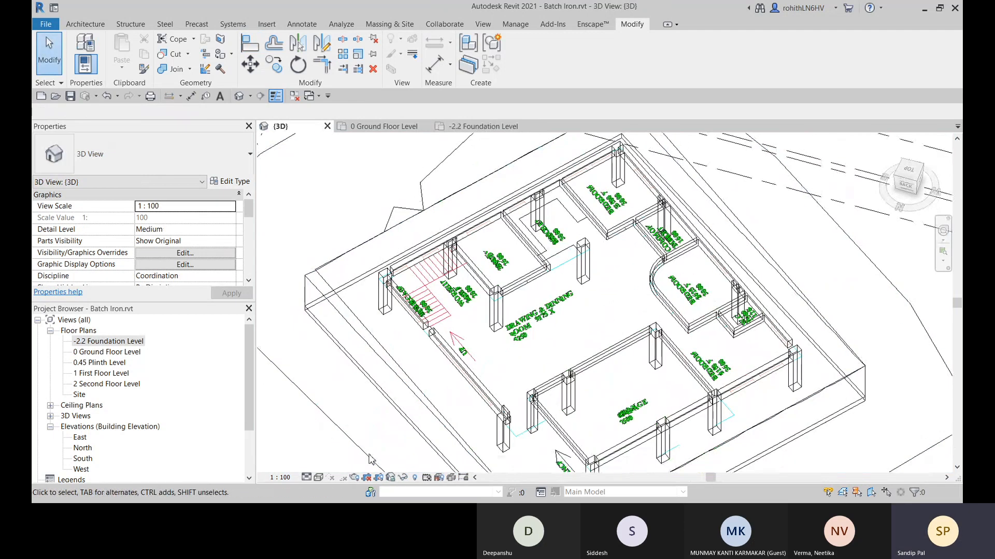
{"action": "left_click", "coordinate": [318, 477]}
{"action": "left_click", "coordinate": [393, 466]}
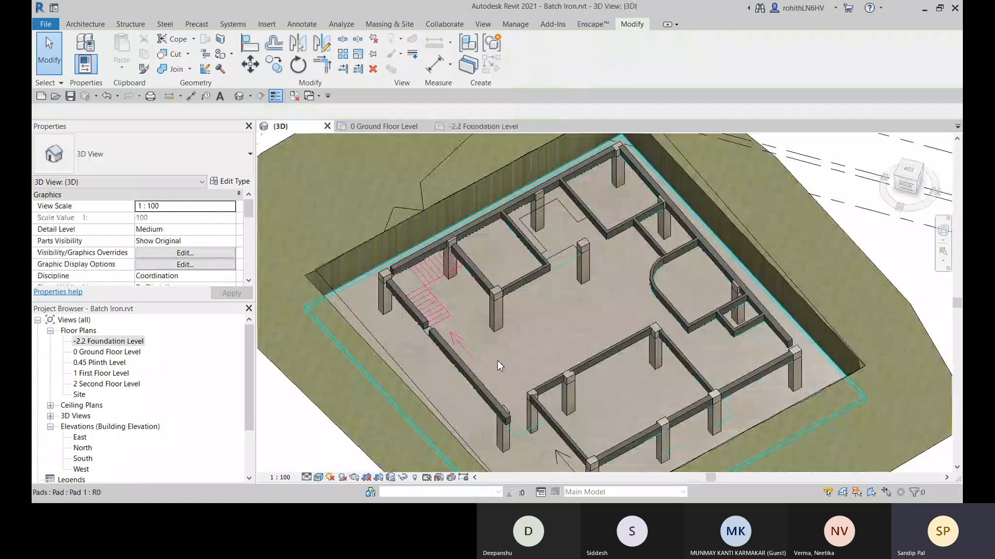
Extend the end of the WE-250mm plinth wall on the worship-area side of the staircase to meet the corner column.
{"action": "scroll", "coordinate": [365, 299], "scroll_direction": "up", "scroll_amount": 5}
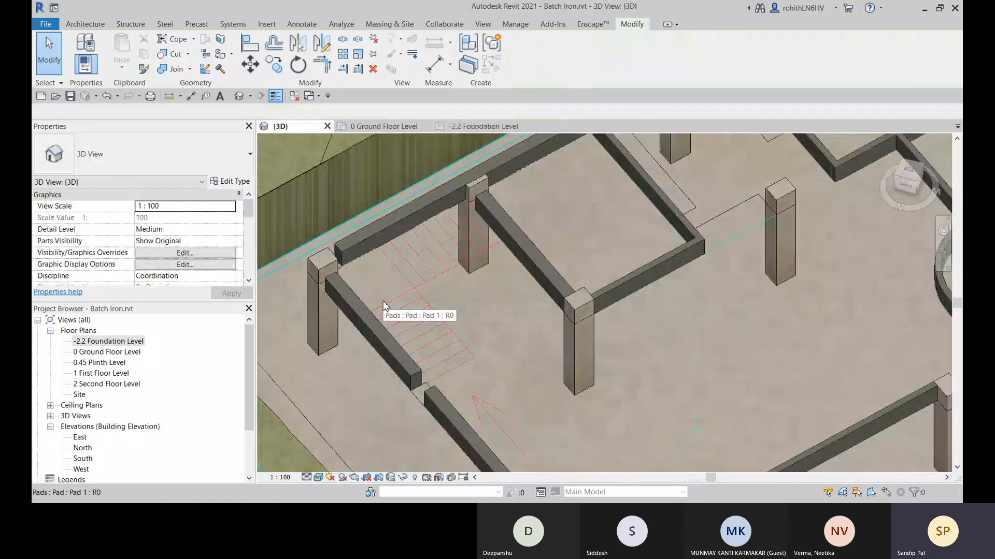
{"action": "middle_click_drag", "start_coordinate": [399, 301], "coordinate": [718, 267], "text": "shift"}
{"action": "scroll", "coordinate": [671, 281], "scroll_direction": "up", "scroll_amount": 4}
{"action": "left_click", "coordinate": [692, 241]}
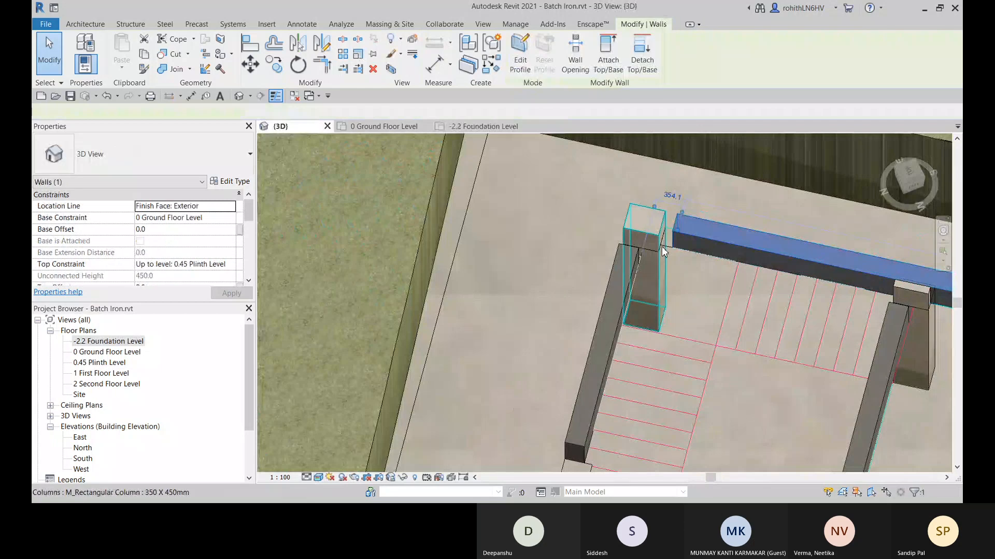
{"action": "key", "text": "r"}
{"action": "key", "text": "s"}
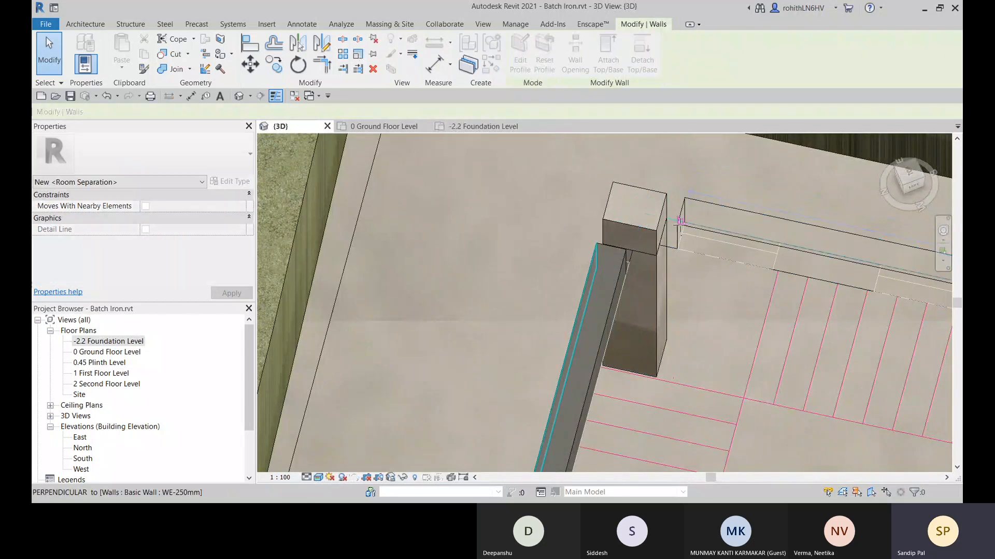
{"action": "left_click_drag", "start_coordinate": [669, 225], "coordinate": [671, 228]}
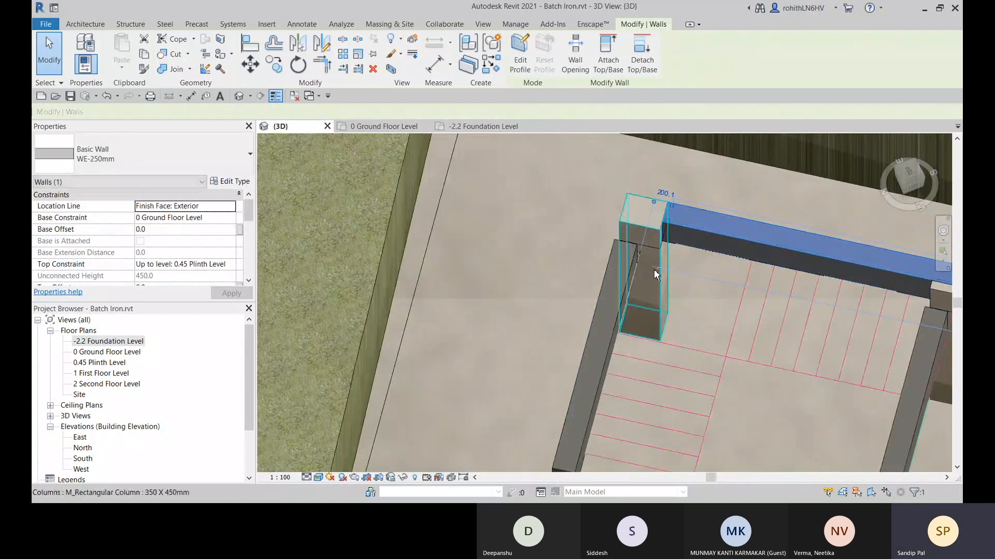
Extend the adjacent WE-250mm outer wall along the staircase so its end meets the same corner column.
{"action": "middle_click_drag", "start_coordinate": [654, 270], "coordinate": [284, 9], "text": "shift"}
{"action": "middle_click_drag", "start_coordinate": [465, 265], "coordinate": [431, 111]}
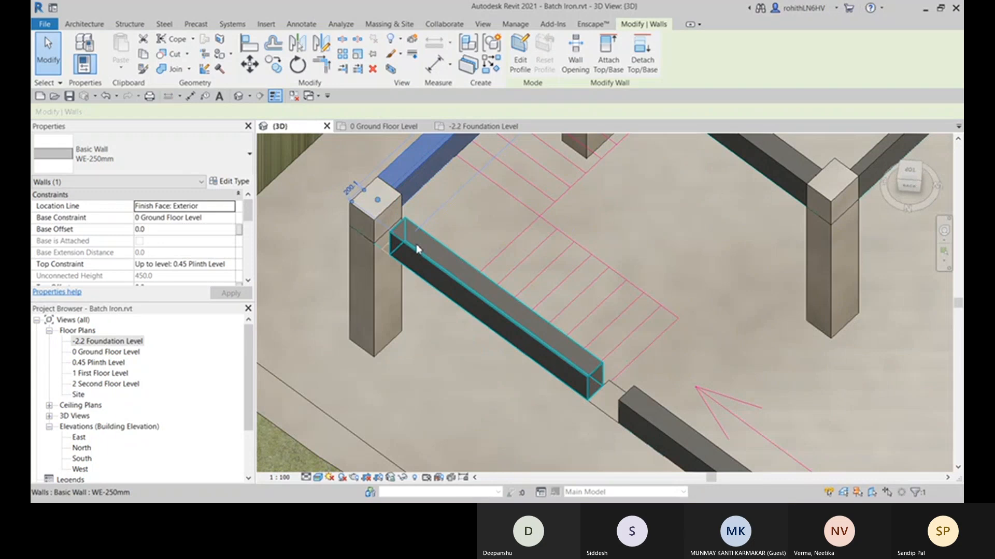
{"action": "left_click", "coordinate": [418, 249]}
{"action": "left_click_drag", "start_coordinate": [391, 257], "coordinate": [379, 244]}
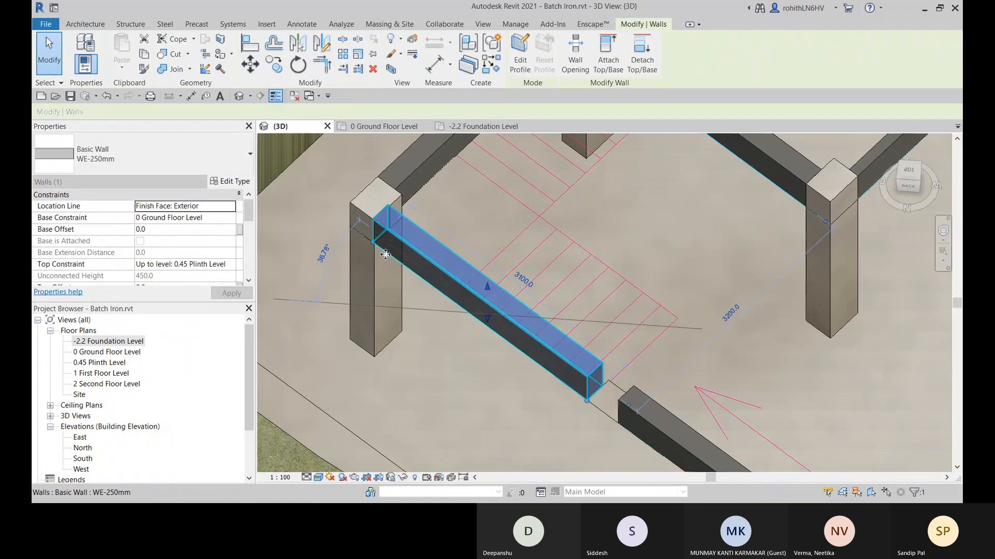
{"action": "scroll", "coordinate": [408, 256], "scroll_direction": "down", "scroll_amount": 2}
{"action": "middle_click_drag", "start_coordinate": [488, 365], "coordinate": [453, 331]}
{"action": "scroll", "coordinate": [515, 328], "scroll_direction": "down", "scroll_amount": 3}
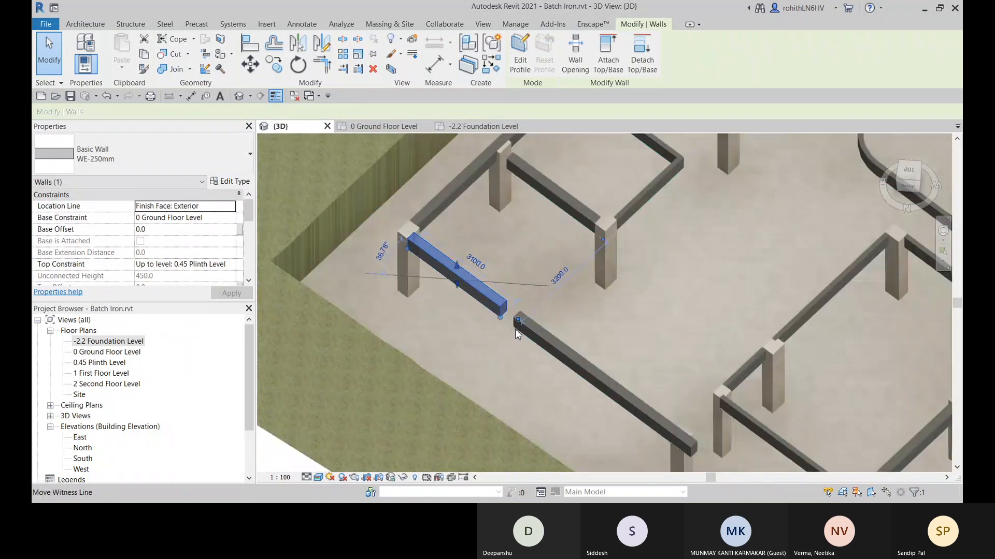
{"action": "scroll", "coordinate": [511, 336], "scroll_direction": "up", "scroll_amount": 2}
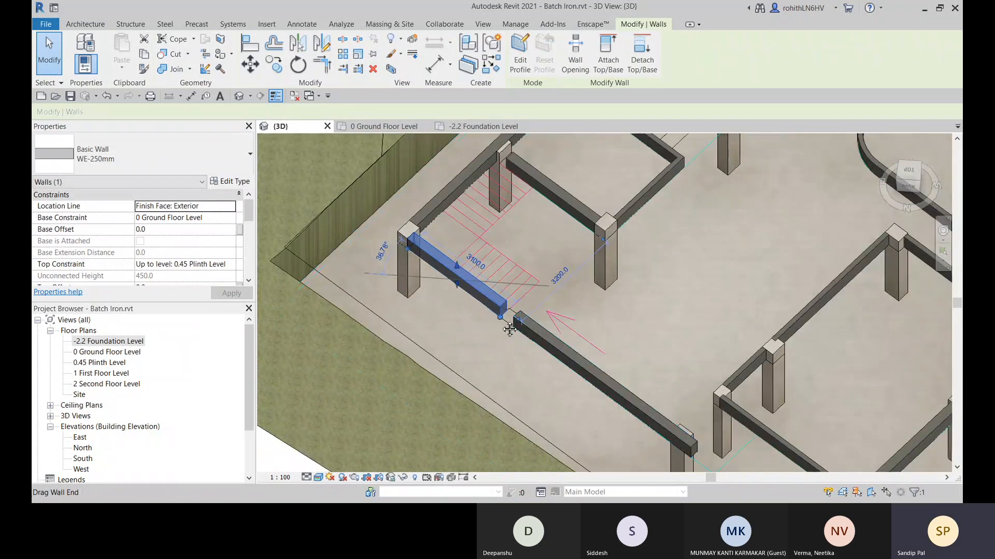
{"action": "middle_click_drag", "start_coordinate": [508, 324], "coordinate": [503, 333]}
{"action": "key", "text": "Escape"}
{"action": "left_click", "coordinate": [596, 285]}
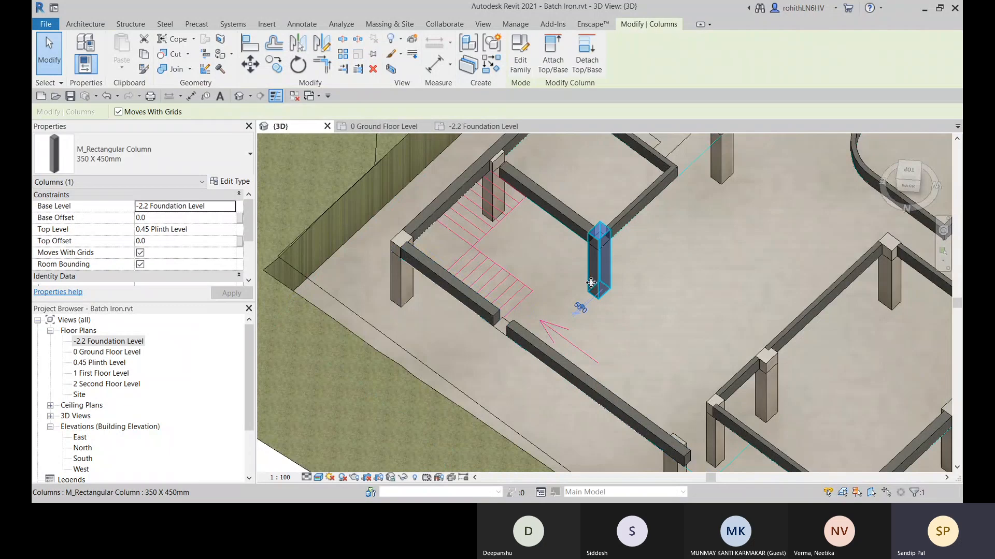
{"action": "key", "text": "c"}
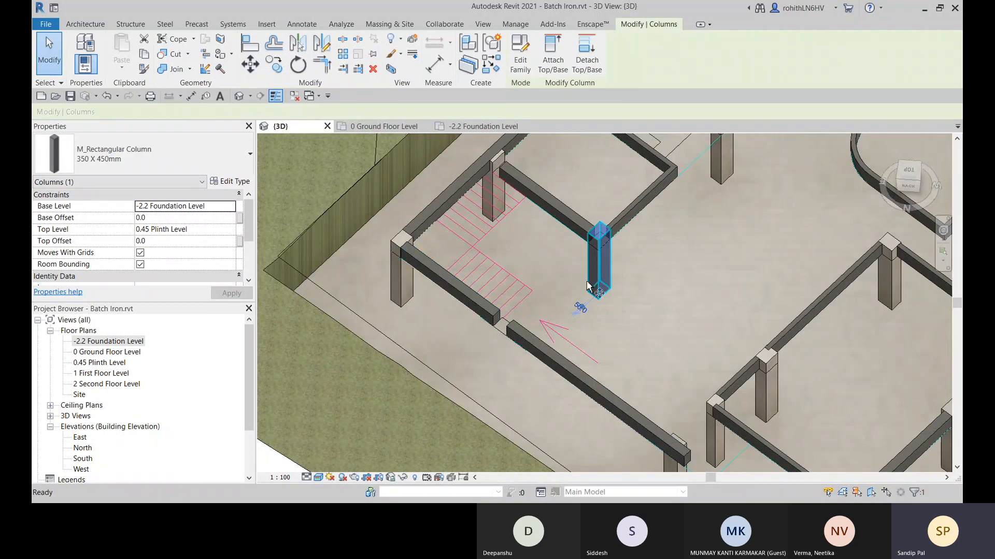
{"action": "key", "text": "c"}
{"action": "key", "text": "c"}
{"action": "middle_click_drag", "start_coordinate": [592, 320], "coordinate": [615, 309]}
{"action": "scroll", "coordinate": [589, 251], "scroll_direction": "up", "scroll_amount": 1}
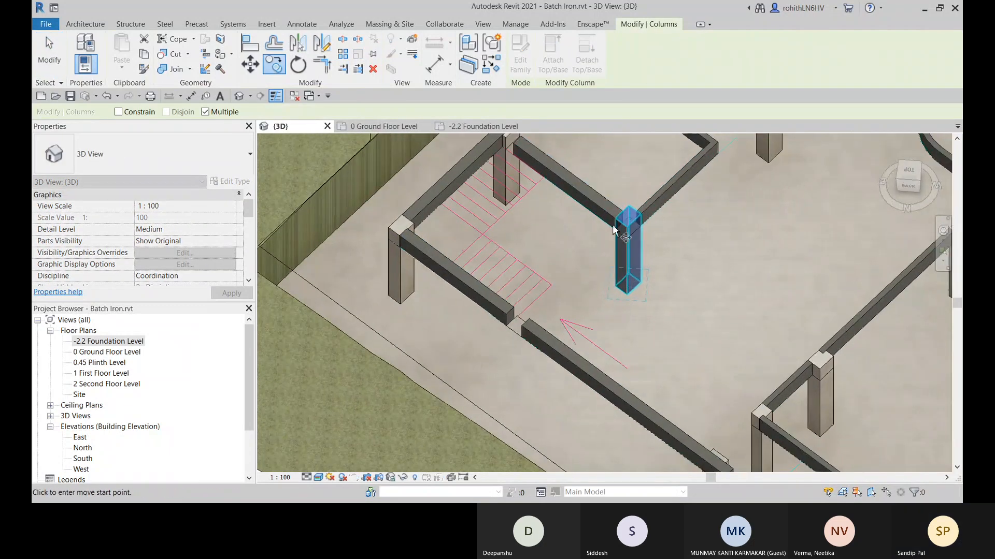
{"action": "middle_click_drag", "start_coordinate": [615, 240], "coordinate": [616, 267]}
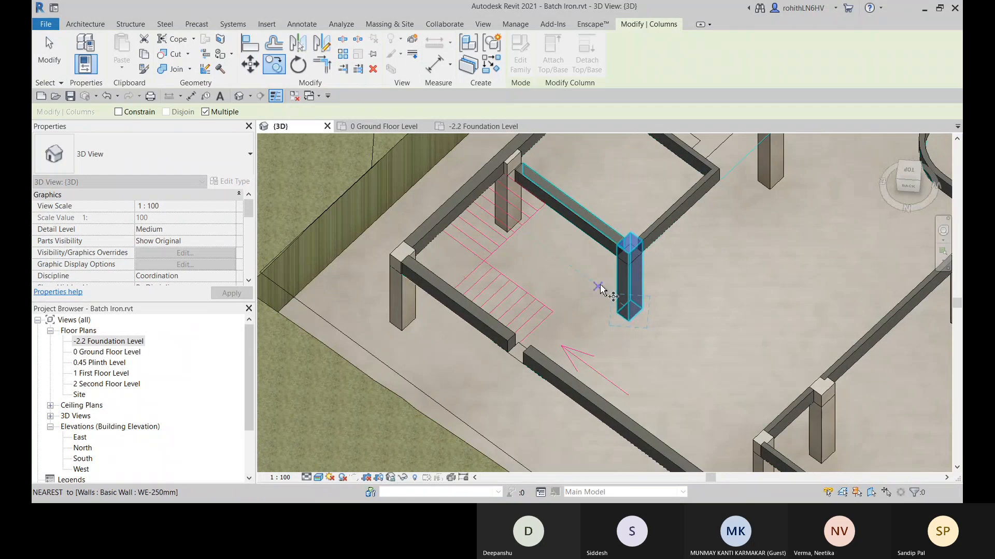
{"action": "key", "text": "a"}
{"action": "key", "text": "l"}
{"action": "key", "text": "Escape"}
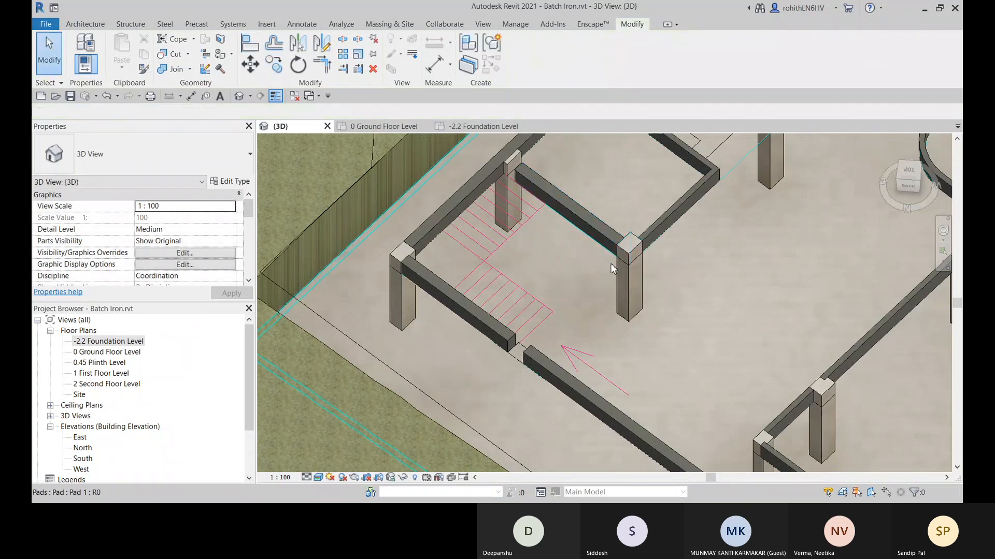
Copy the 350 X 450mm column at the worship area's corner to the gap between the two outer walls beside the staircase.
{"action": "left_click", "coordinate": [611, 270]}
{"action": "key", "text": "c"}
{"action": "key", "text": "o"}
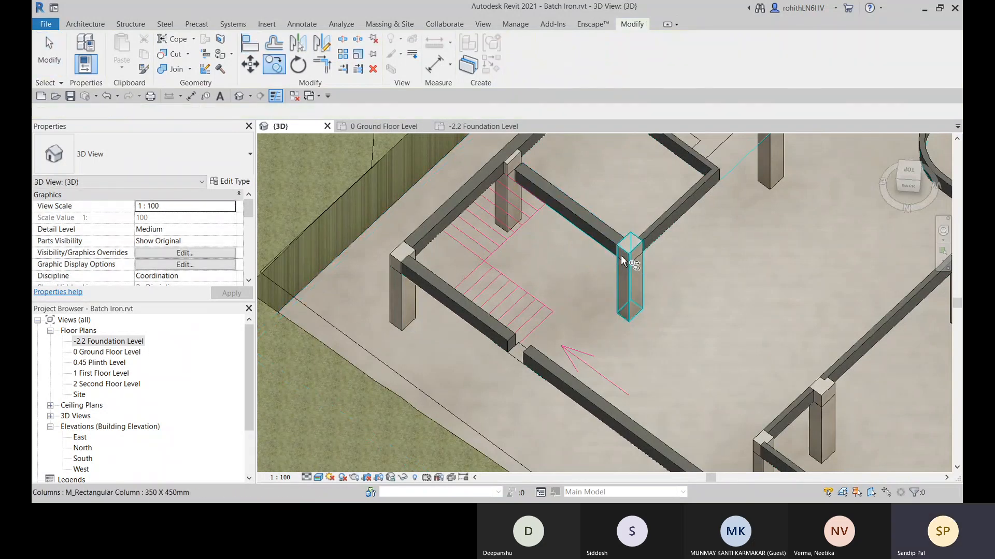
{"action": "left_click", "coordinate": [622, 260]}
{"action": "key", "text": "Return"}
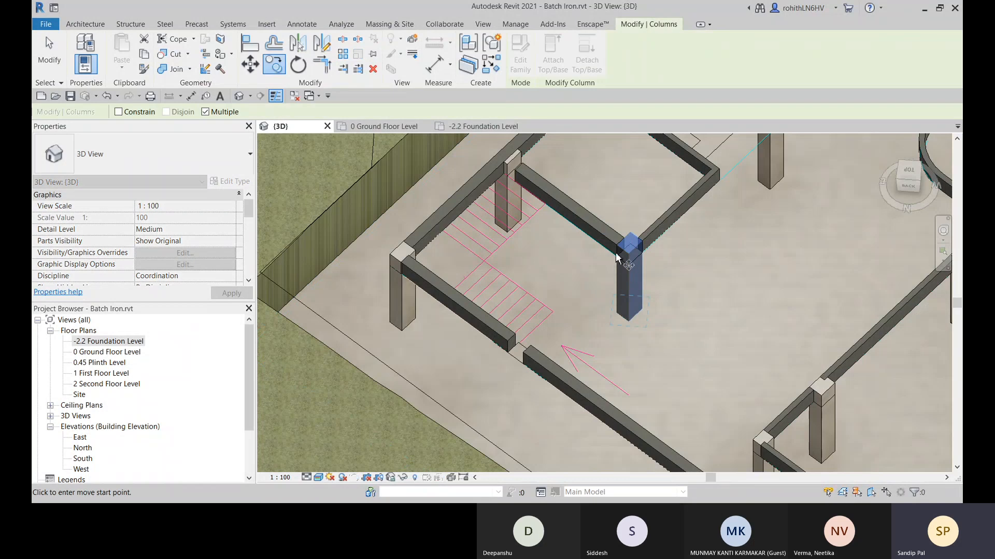
{"action": "left_click", "coordinate": [616, 313]}
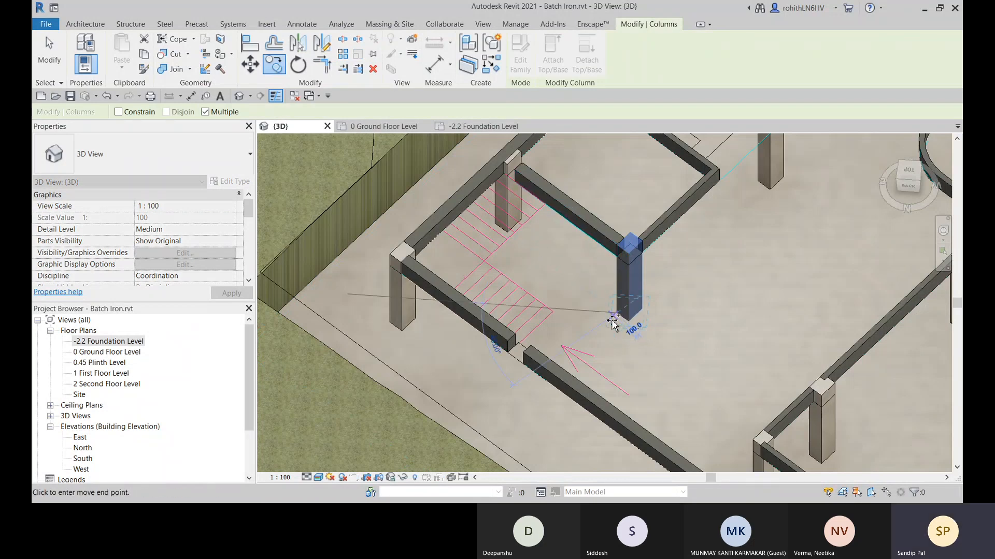
{"action": "left_click", "coordinate": [493, 400]}
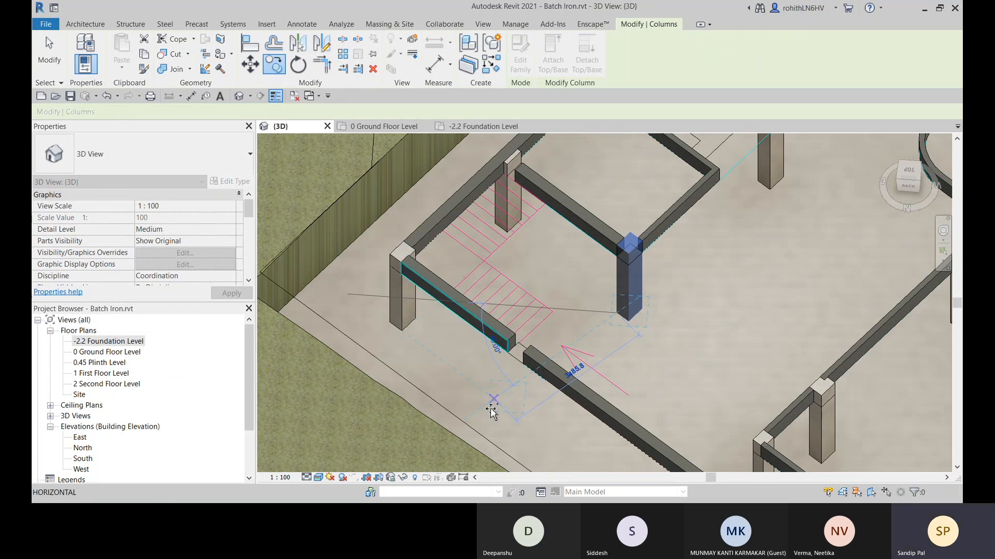
{"action": "middle_click_drag", "start_coordinate": [502, 413], "coordinate": [515, 411]}
{"action": "key", "text": "Escape"}
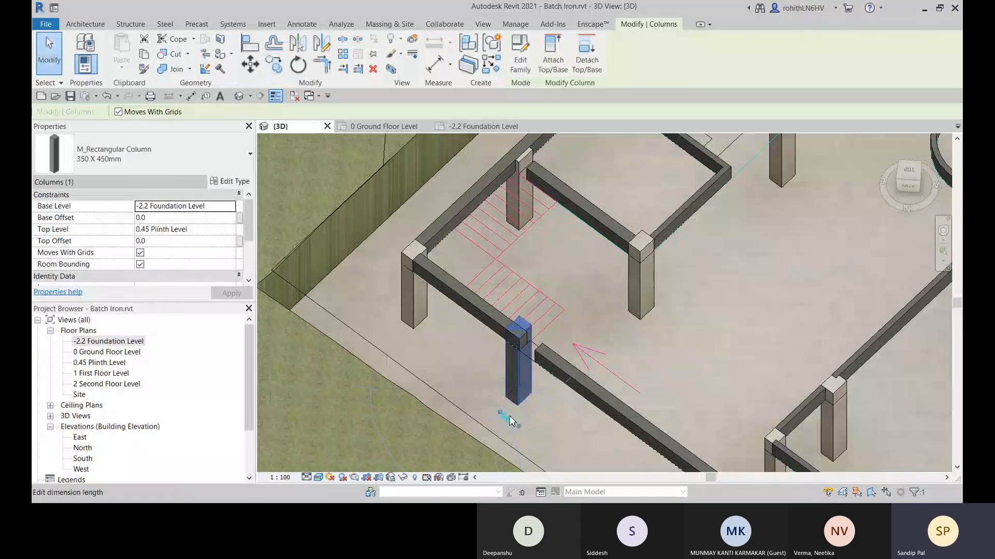
Rotate the copied 350 X 450mm column beside the staircase by a quarter turn.
{"action": "key", "text": "a"}
{"action": "key", "text": "l"}
{"action": "scroll", "coordinate": [522, 370], "scroll_direction": "up", "scroll_amount": 3}
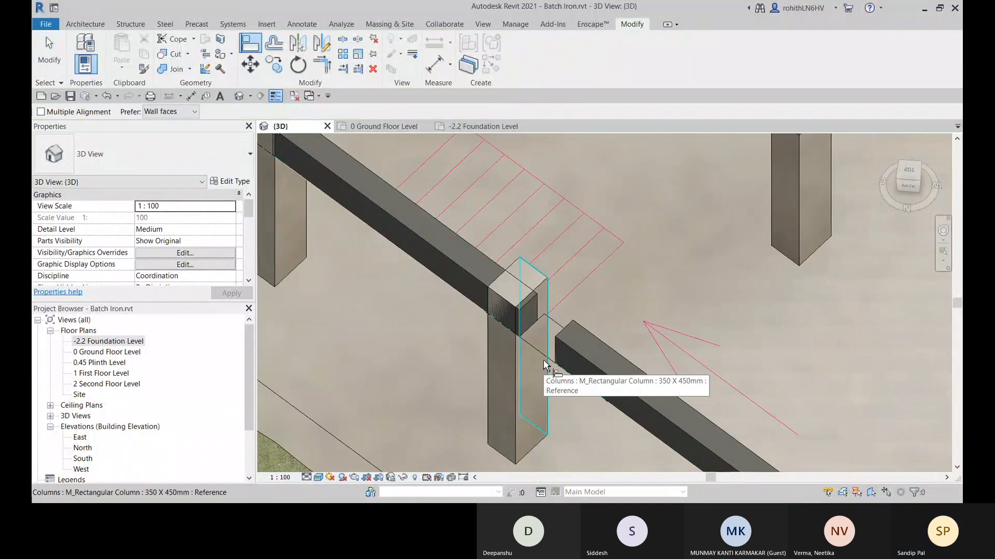
{"action": "key", "text": "Escape"}
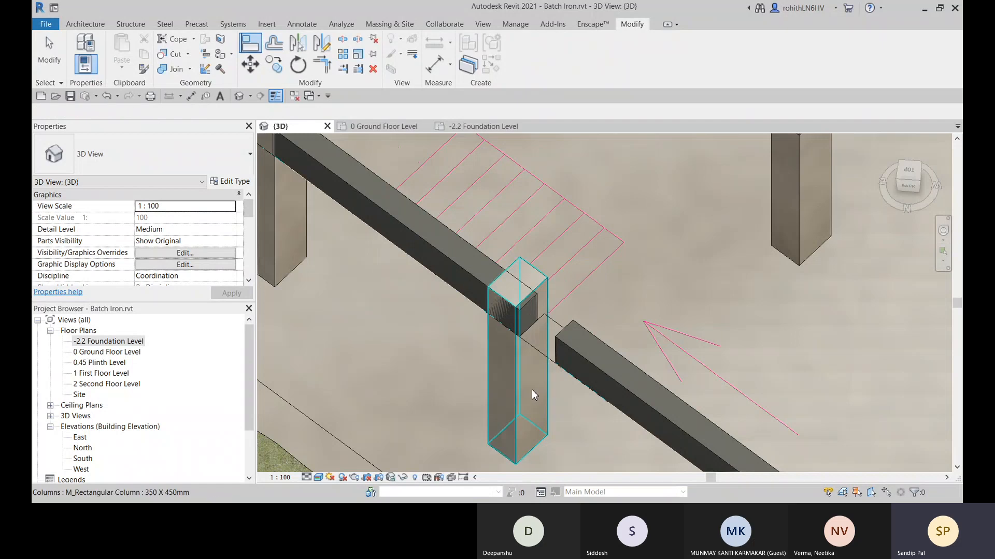
{"action": "left_click", "coordinate": [514, 389]}
{"action": "key", "text": "space"}
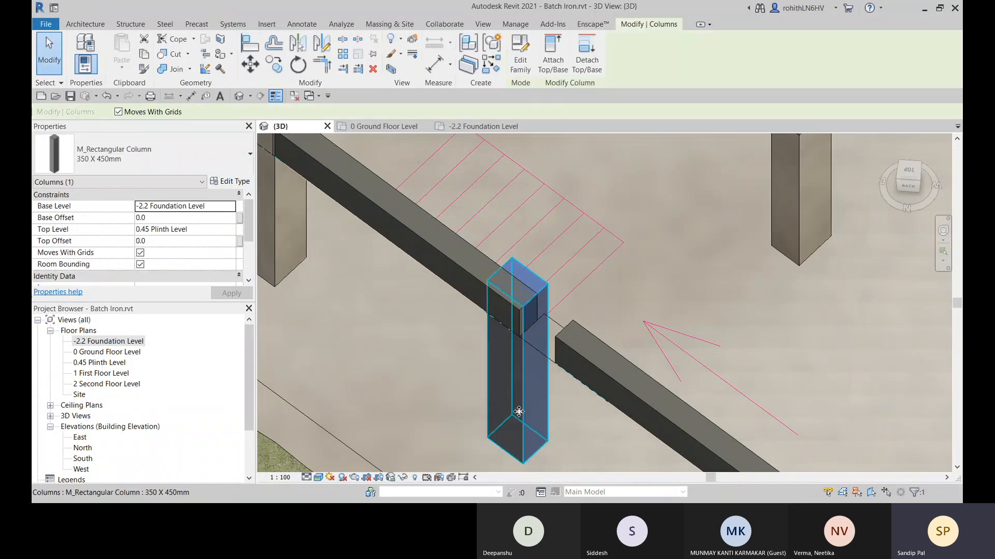
{"action": "key", "text": "Escape"}
{"action": "middle_click_drag", "start_coordinate": [510, 387], "coordinate": [519, 389]}
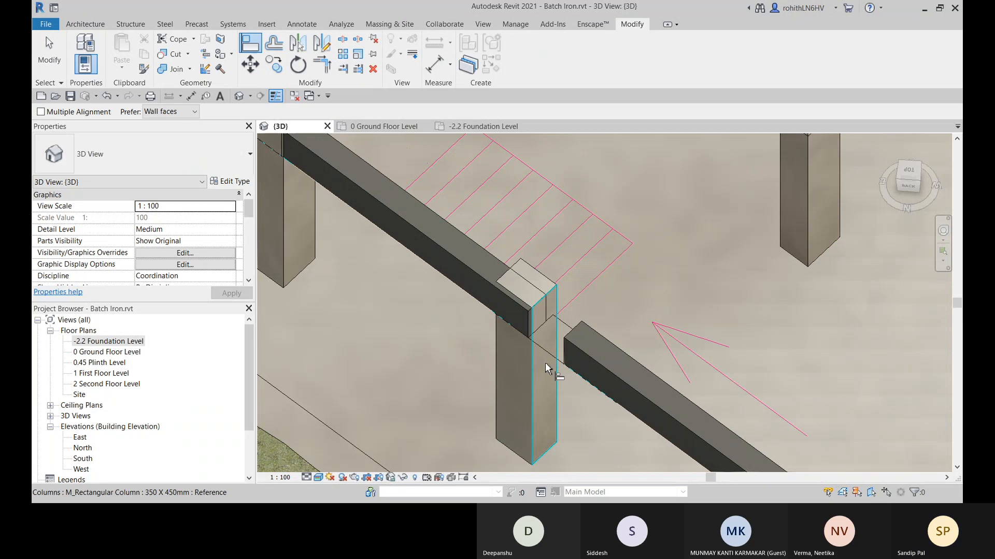
Align the rotated column's side face with the end face of the neighbouring WE-250mm outer wall.
{"action": "middle_click_drag", "start_coordinate": [549, 357], "coordinate": [399, 309], "text": "shift"}
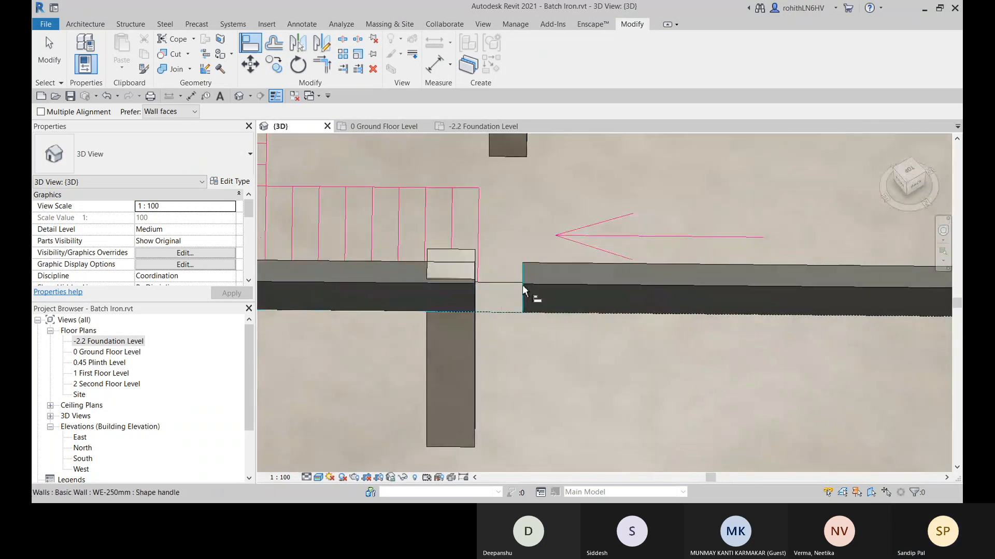
{"action": "middle_click_drag", "start_coordinate": [523, 290], "coordinate": [299, 408], "text": "shift"}
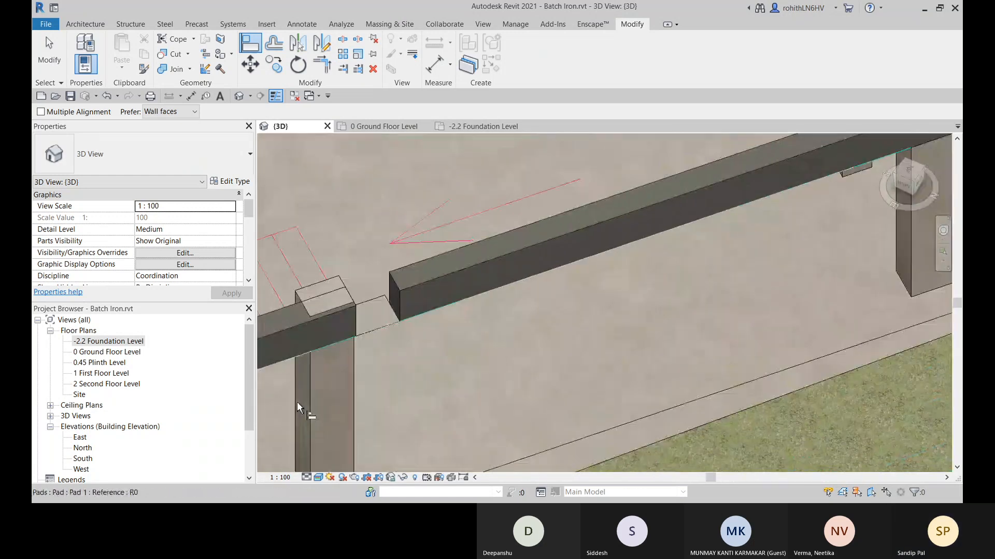
{"action": "left_click", "coordinate": [394, 296]}
{"action": "left_click", "coordinate": [348, 289]}
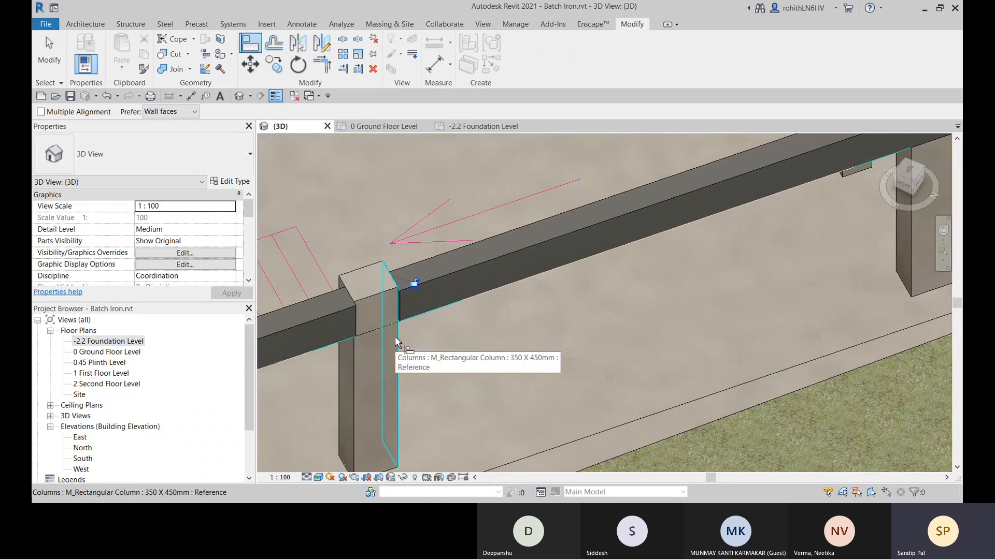
{"action": "mouse_move", "coordinate": [402, 353]}
{"action": "middle_mouse_down", "text": "shift"}
{"action": "mouse_move", "coordinate": [455, 332]}
{"action": "mouse_move", "coordinate": [512, 378]}
{"action": "mouse_move", "coordinate": [415, 349]}
{"action": "middle_mouse_up", "text": "shift"}
{"action": "middle_click_drag", "start_coordinate": [405, 386], "coordinate": [413, 277], "text": "shift"}
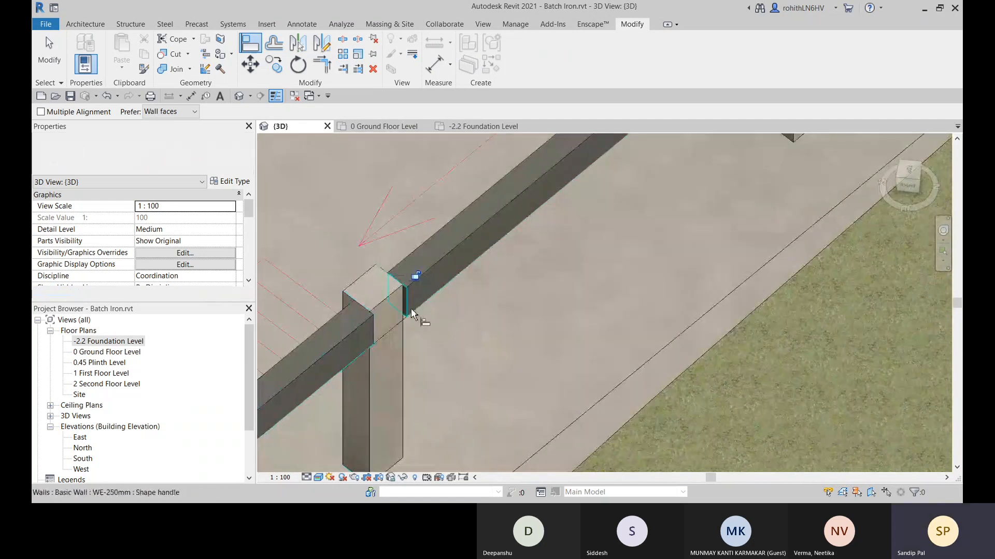
{"action": "middle_click_drag", "start_coordinate": [389, 315], "coordinate": [357, 305], "text": "shift"}
Locate the column at the far end of that outer wall in both the 3D view and the -2.2 Foundation Level plan.
{"action": "middle_click_drag", "start_coordinate": [447, 266], "coordinate": [473, 453]}
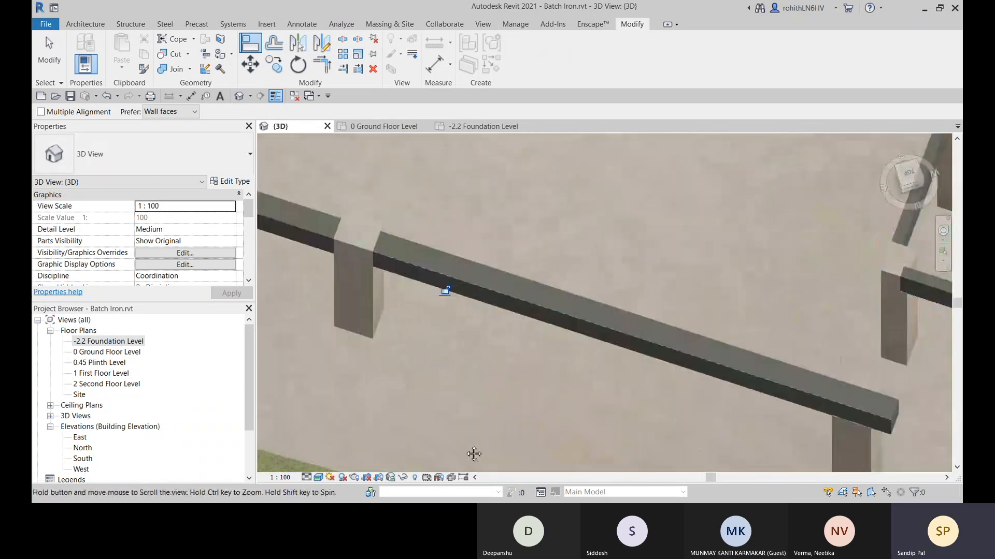
{"action": "scroll", "coordinate": [445, 302], "scroll_direction": "down", "scroll_amount": 3}
{"action": "middle_click_drag", "start_coordinate": [493, 300], "coordinate": [440, 240], "text": "shift"}
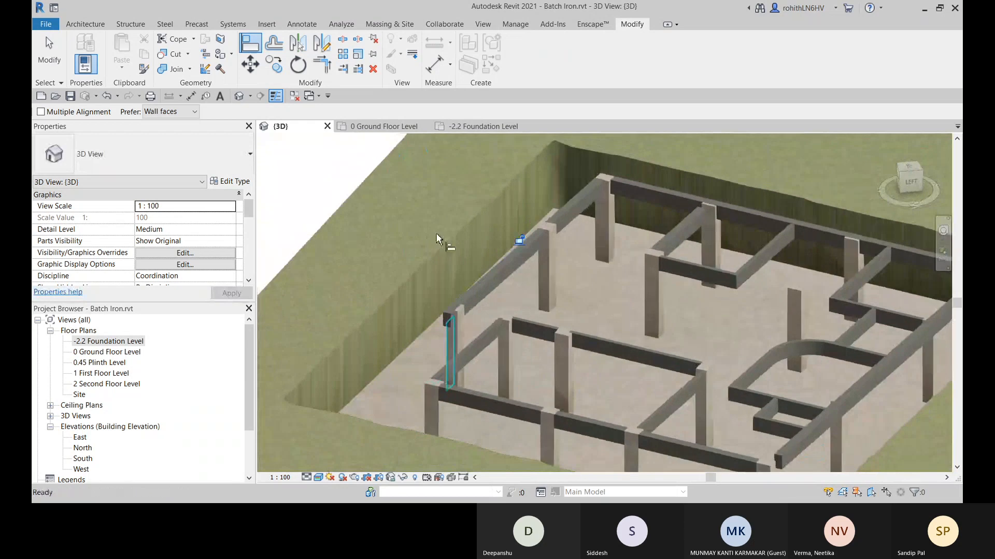
{"action": "middle_click_drag", "start_coordinate": [457, 343], "coordinate": [573, 312], "text": "shift"}
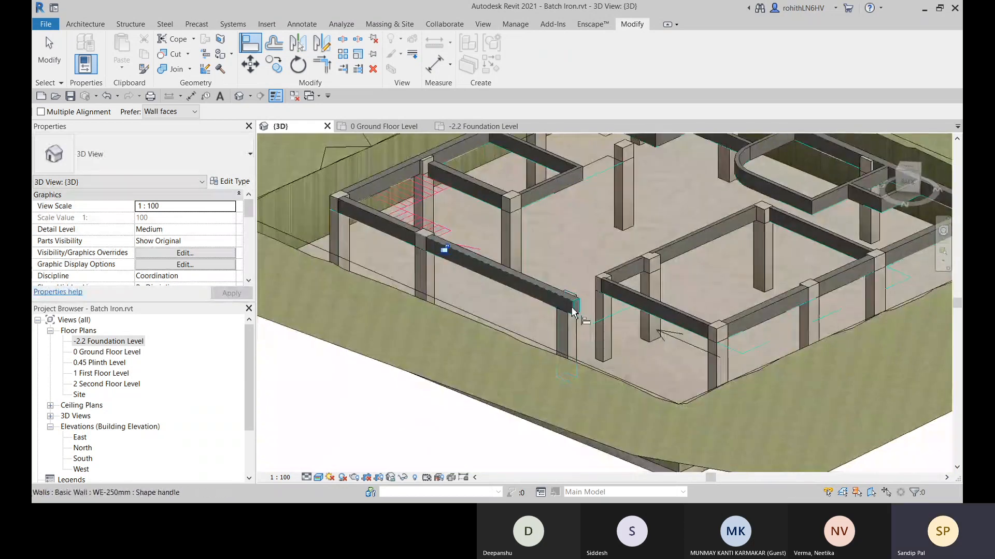
{"action": "left_click", "coordinate": [457, 127]}
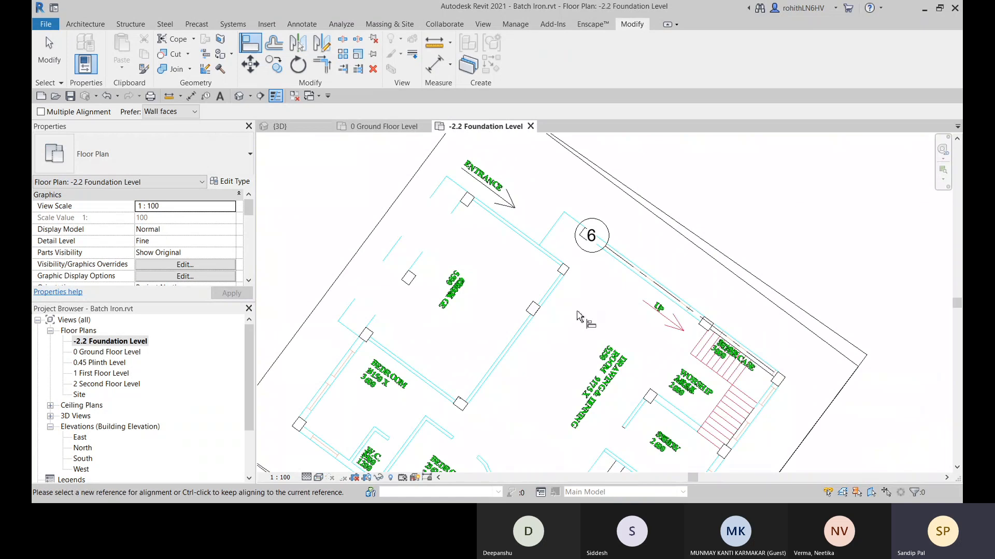
{"action": "middle_click_drag", "start_coordinate": [582, 319], "coordinate": [620, 297]}
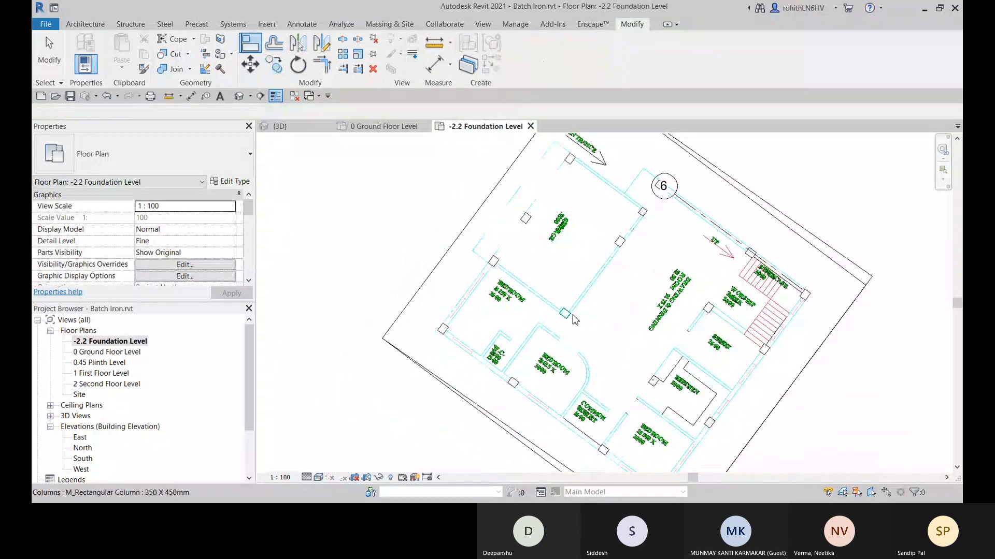
{"action": "left_click", "coordinate": [293, 128]}
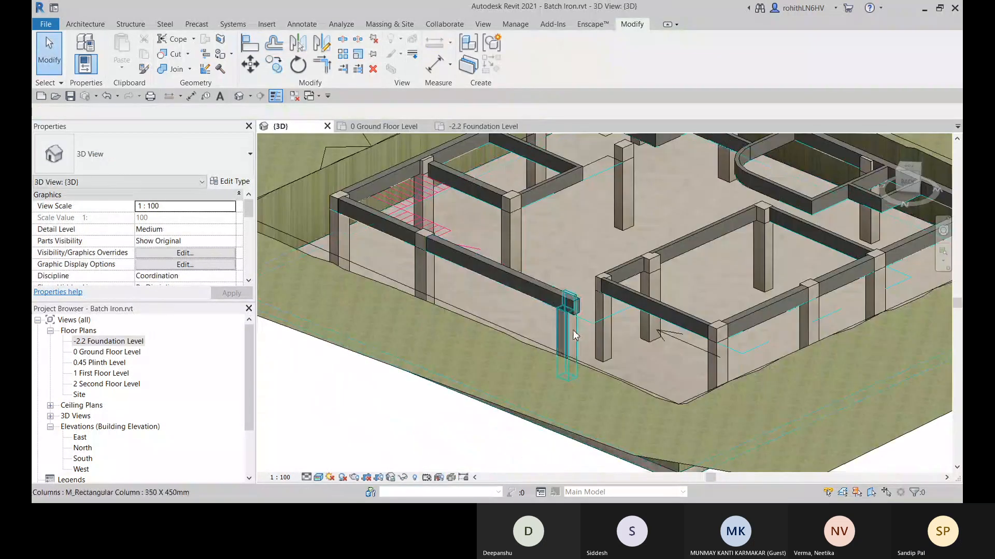
{"action": "left_click", "coordinate": [575, 335]}
{"action": "left_click", "coordinate": [480, 126]}
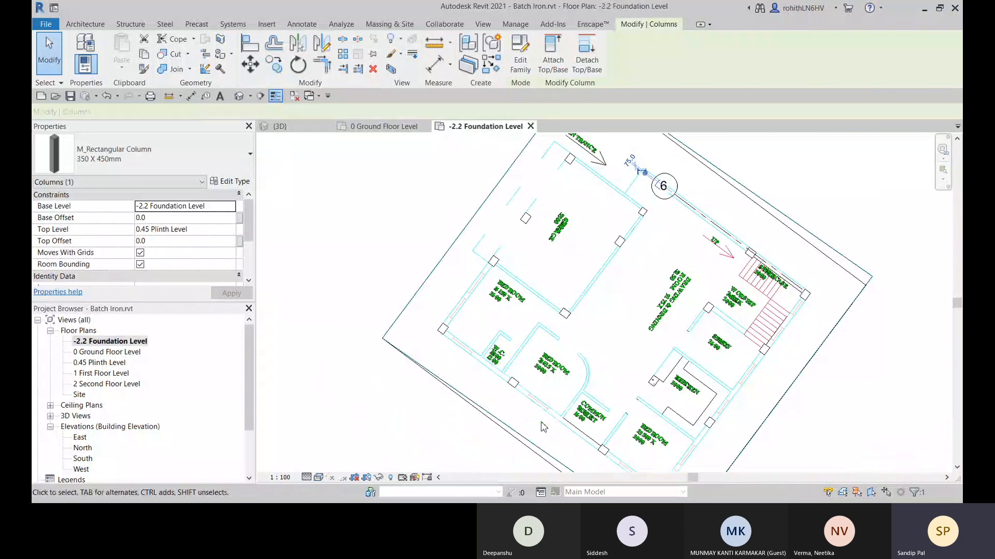
Temporarily hide grid 6, whose bubble covers the column in the -2.2 Foundation Level plan.
{"action": "scroll", "coordinate": [593, 196], "scroll_direction": "up", "scroll_amount": 6}
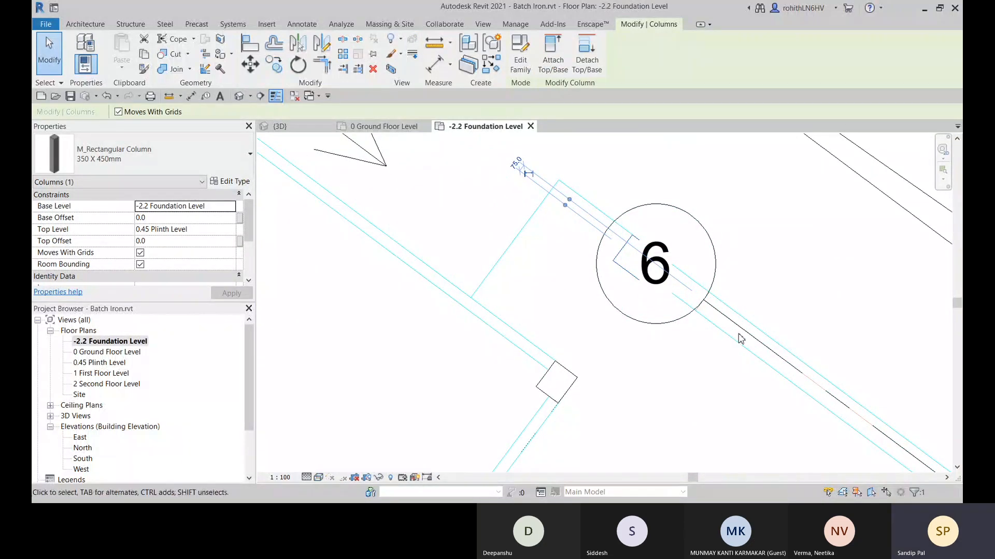
{"action": "left_click", "coordinate": [651, 327]}
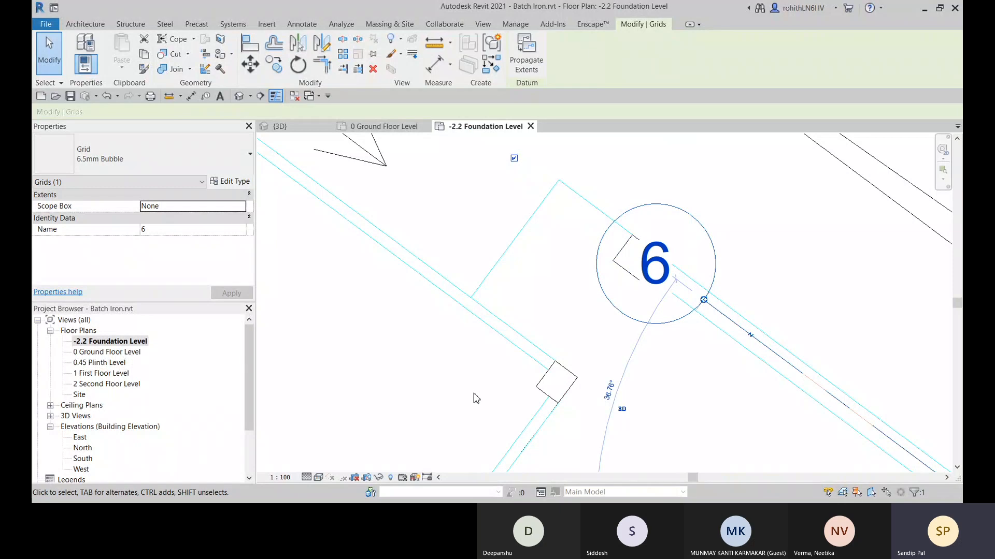
{"action": "key", "text": "h"}
{"action": "key", "text": "h"}
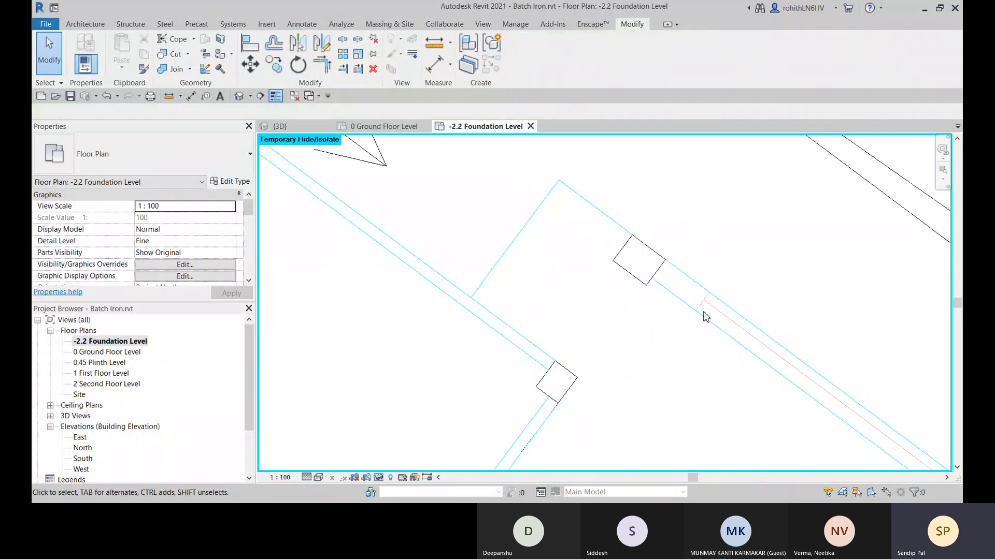
Examine the columns against the Demo Floor Plan outlines along the outer wall between the entrance and the staircase.
{"action": "middle_click_drag", "start_coordinate": [705, 317], "coordinate": [624, 328]}
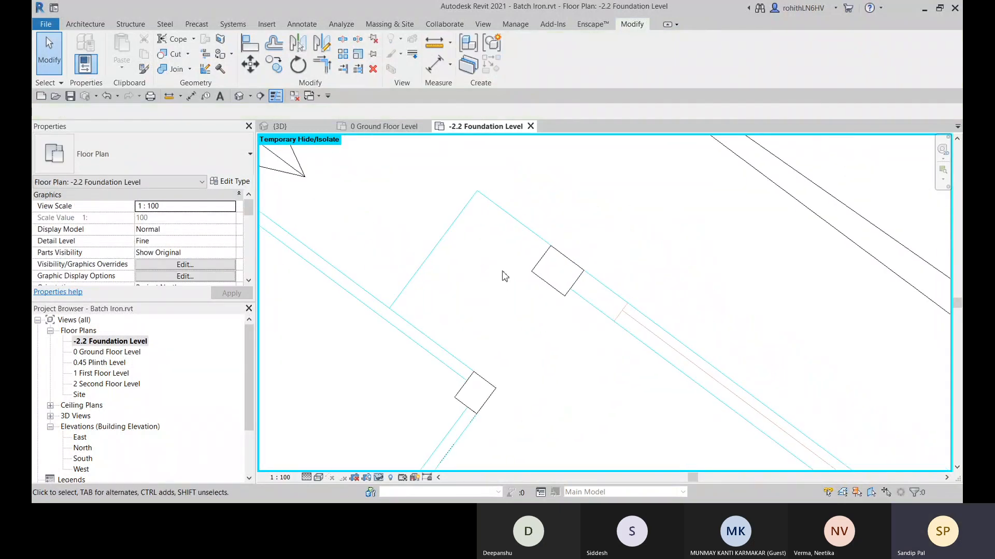
{"action": "left_click", "coordinate": [637, 327]}
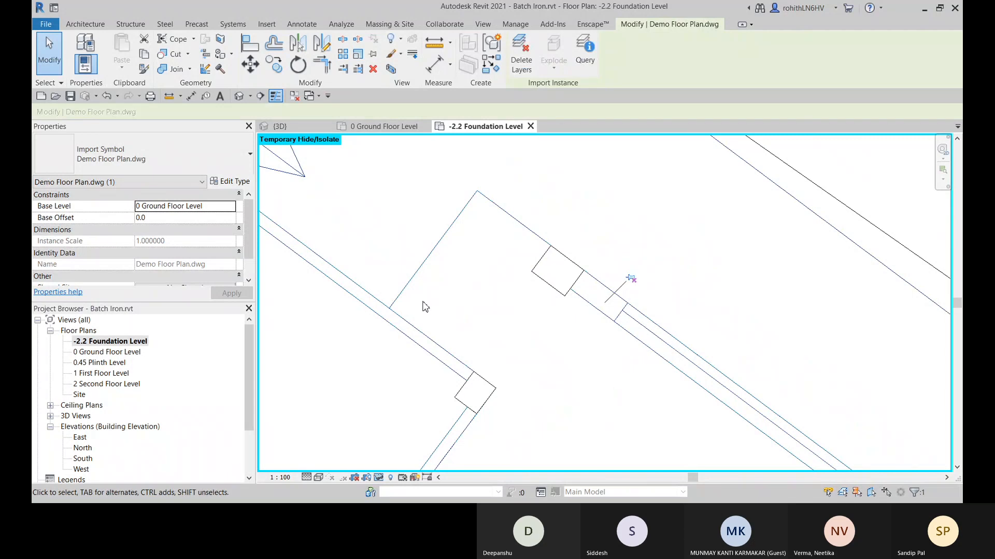
{"action": "middle_click_drag", "start_coordinate": [594, 346], "coordinate": [519, 359]}
{"action": "left_click", "coordinate": [425, 358]}
{"action": "scroll", "coordinate": [588, 386], "scroll_direction": "down", "scroll_amount": 2}
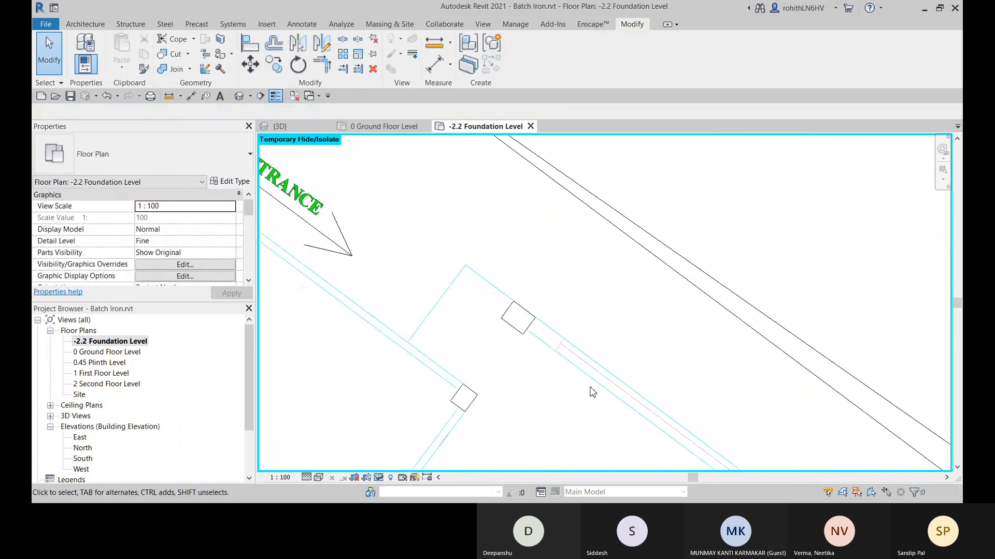
{"action": "middle_click_drag", "start_coordinate": [633, 405], "coordinate": [596, 328]}
{"action": "middle_click_drag", "start_coordinate": [642, 358], "coordinate": [590, 330]}
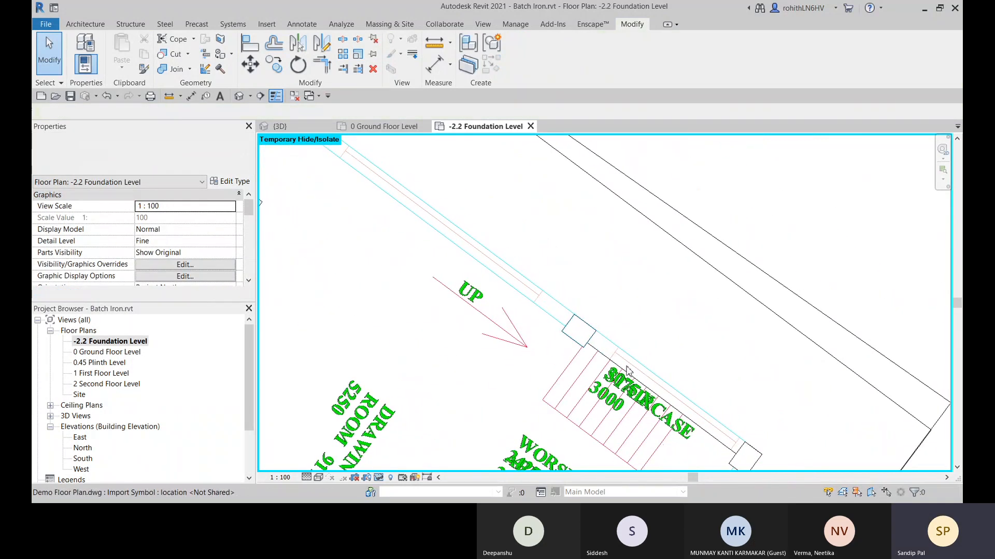
{"action": "scroll", "coordinate": [680, 388], "scroll_direction": "down", "scroll_amount": 3}
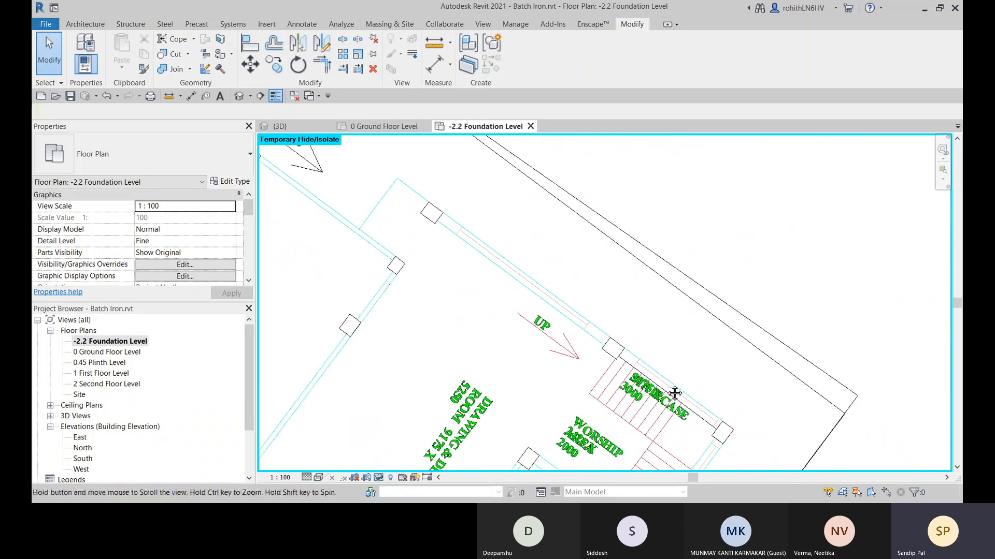
{"action": "scroll", "coordinate": [516, 282], "scroll_direction": "up", "scroll_amount": 3}
{"action": "left_click", "coordinate": [534, 286]}
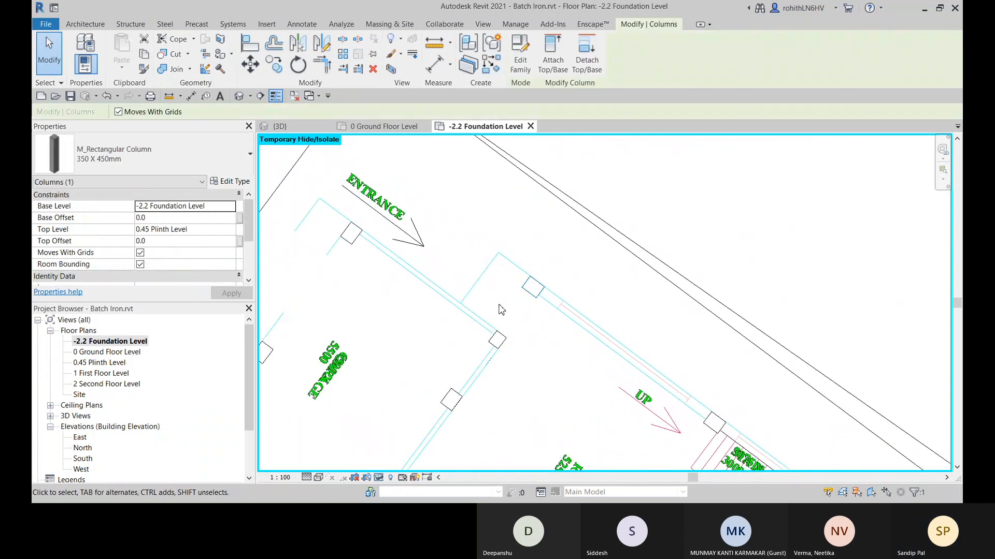
In the 3D view, shorten the WE-250mm outer wall to about 5250 mm so its free end meets the column nearest the garage.
{"action": "left_click", "coordinate": [304, 130]}
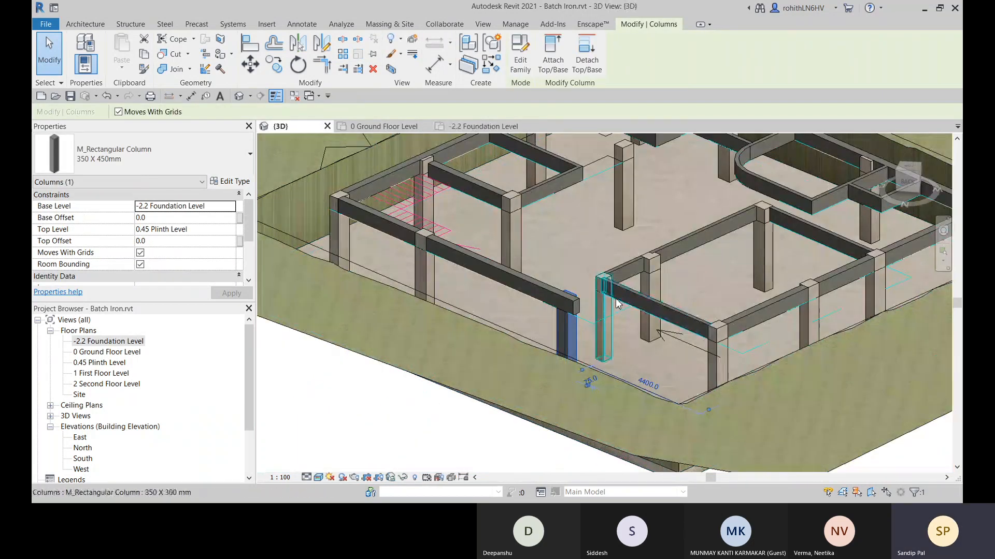
{"action": "middle_click_drag", "start_coordinate": [580, 325], "coordinate": [365, 386], "text": "shift"}
{"action": "scroll", "coordinate": [566, 323], "scroll_direction": "up", "scroll_amount": 3}
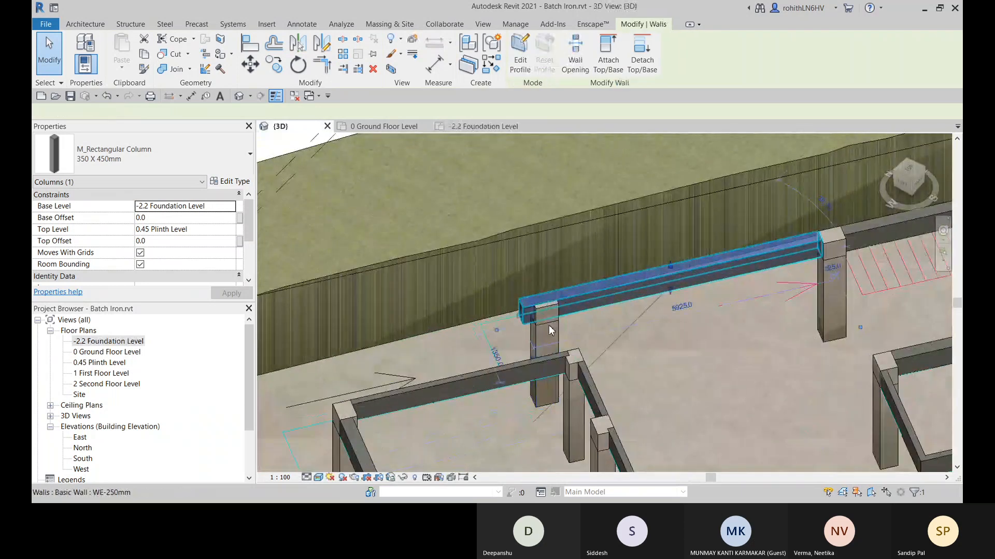
{"action": "left_click", "coordinate": [521, 322]}
{"action": "scroll", "coordinate": [523, 325], "scroll_direction": "up", "scroll_amount": 2}
{"action": "middle_click_drag", "start_coordinate": [523, 325], "coordinate": [548, 361], "text": "shift"}
{"action": "left_click_drag", "start_coordinate": [551, 361], "coordinate": [601, 329]}
{"action": "middle_click_drag", "start_coordinate": [601, 330], "coordinate": [499, 371], "text": "shift"}
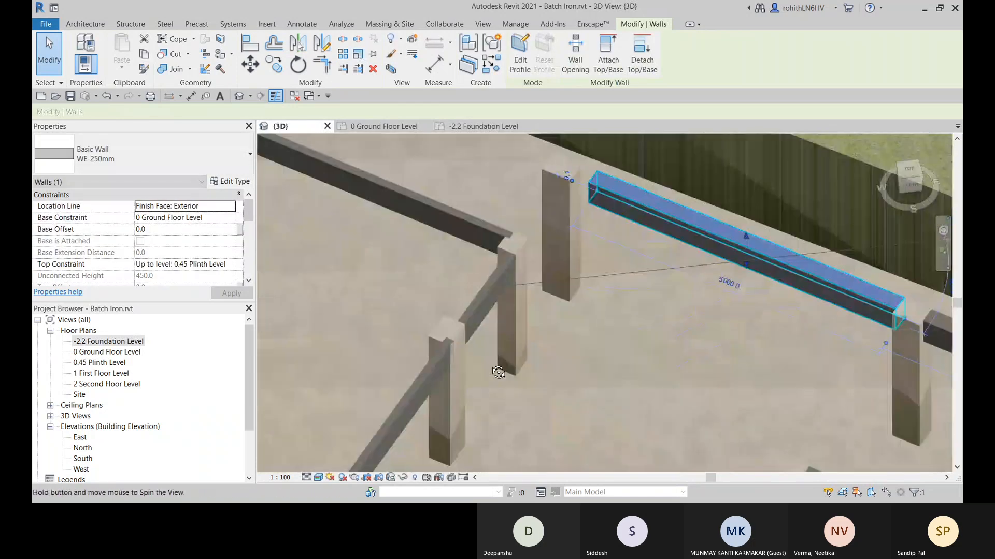
{"action": "scroll", "coordinate": [598, 200], "scroll_direction": "up", "scroll_amount": 2}
{"action": "left_click_drag", "start_coordinate": [595, 194], "coordinate": [580, 179]}
{"action": "scroll", "coordinate": [598, 219], "scroll_direction": "down", "scroll_amount": 4}
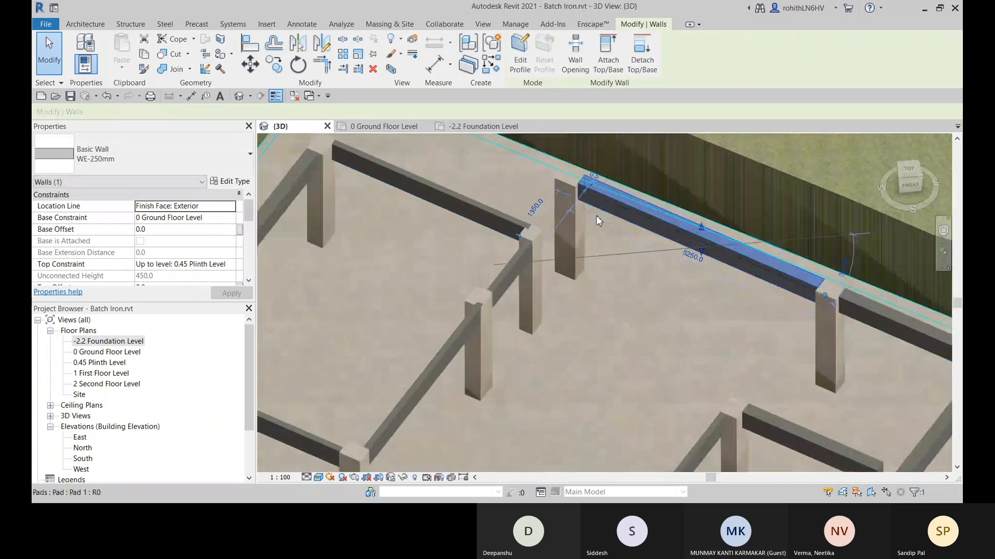
Examine the columns and plinth walls around the whole foundation in the 3D view for wall ends that do not meet their columns.
{"action": "middle_click_drag", "start_coordinate": [602, 225], "coordinate": [676, 230], "text": "shift"}
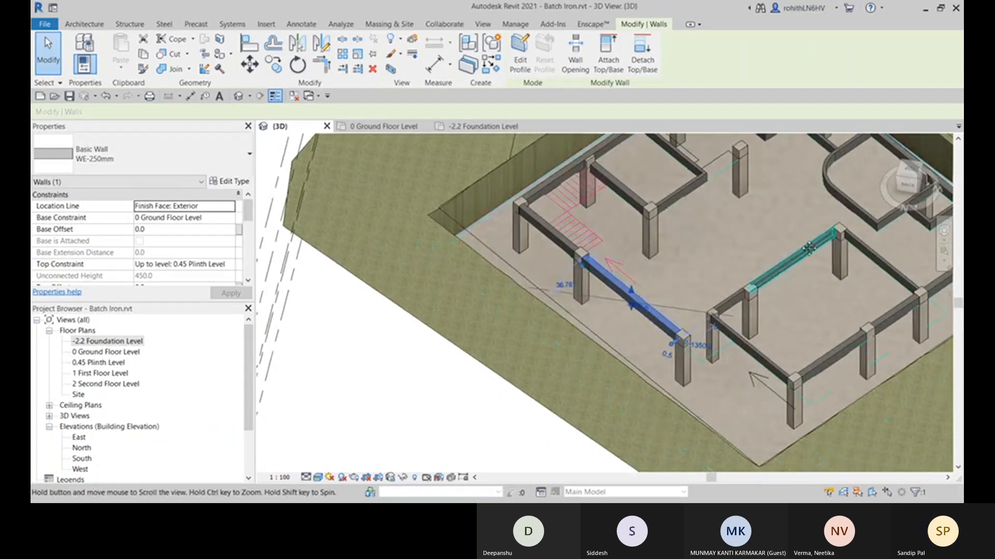
{"action": "middle_click_drag", "start_coordinate": [777, 217], "coordinate": [429, 360]}
{"action": "scroll", "coordinate": [557, 390], "scroll_direction": "up", "scroll_amount": 2}
{"action": "scroll", "coordinate": [558, 390], "scroll_direction": "up", "scroll_amount": 1}
{"action": "scroll", "coordinate": [523, 392], "scroll_direction": "down", "scroll_amount": 2}
{"action": "scroll", "coordinate": [396, 353], "scroll_direction": "down", "scroll_amount": 2}
{"action": "scroll", "coordinate": [484, 388], "scroll_direction": "down", "scroll_amount": 3}
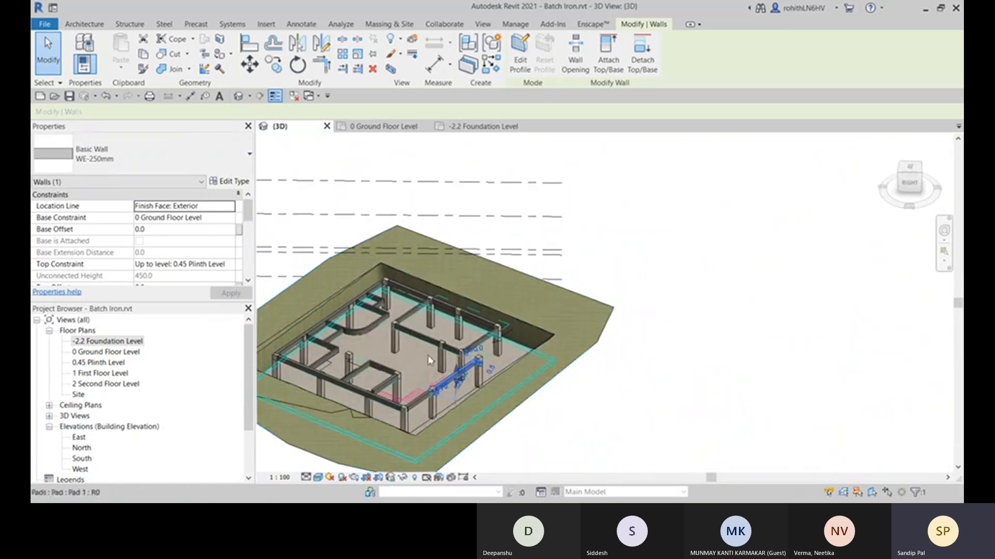
{"action": "scroll", "coordinate": [432, 335], "scroll_direction": "up", "scroll_amount": 2}
{"action": "middle_click_drag", "start_coordinate": [374, 341], "coordinate": [571, 291]}
{"action": "middle_click_drag", "start_coordinate": [580, 359], "coordinate": [657, 304], "text": "shift"}
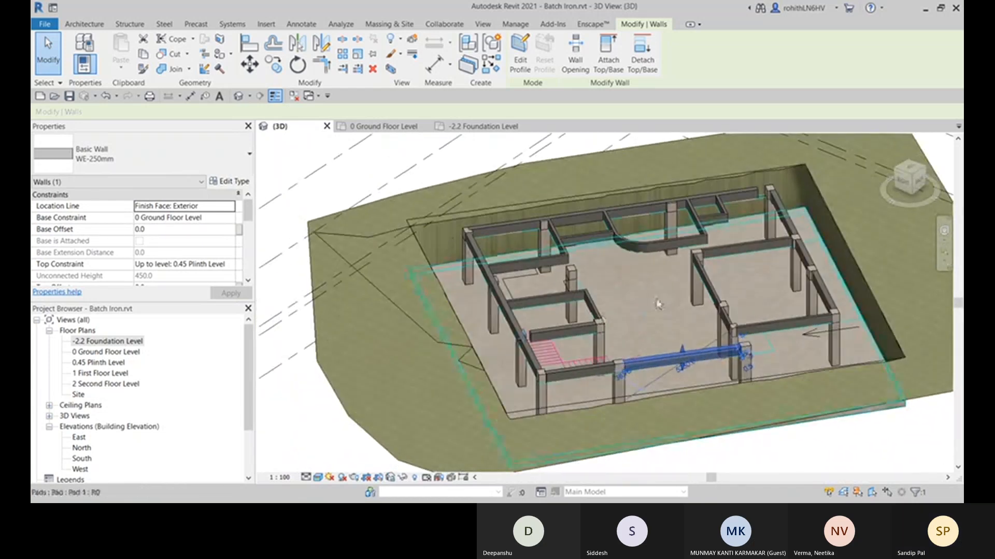
{"action": "scroll", "coordinate": [579, 271], "scroll_direction": "up", "scroll_amount": 3}
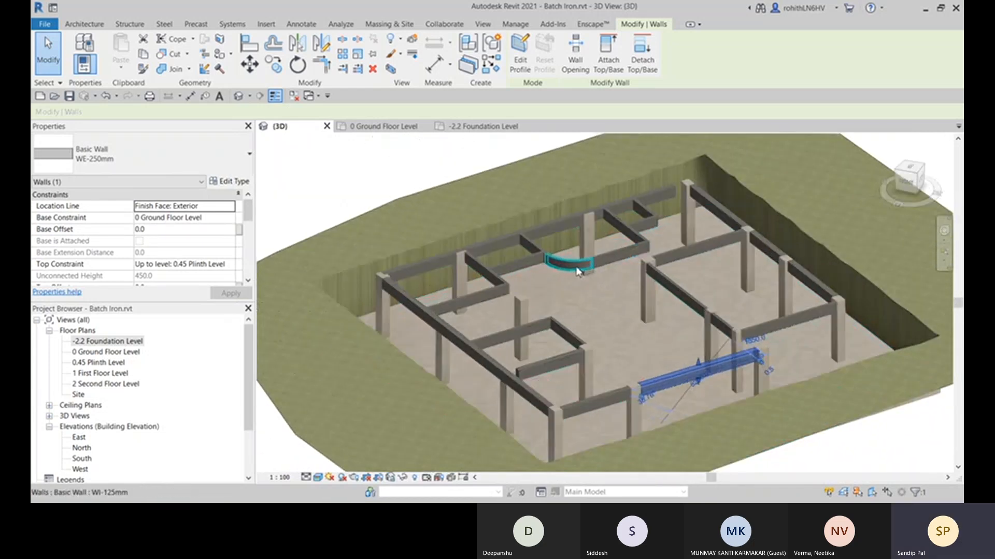
{"action": "scroll", "coordinate": [578, 271], "scroll_direction": "up", "scroll_amount": 2}
{"action": "middle_click_drag", "start_coordinate": [573, 282], "coordinate": [563, 307], "text": "shift"}
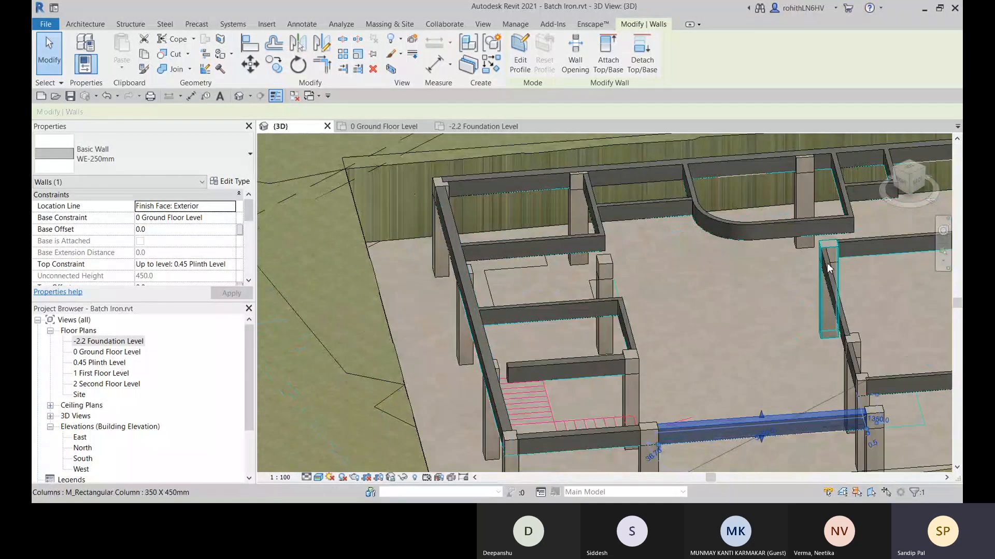
{"action": "middle_click_drag", "start_coordinate": [828, 268], "coordinate": [433, 340], "text": "shift"}
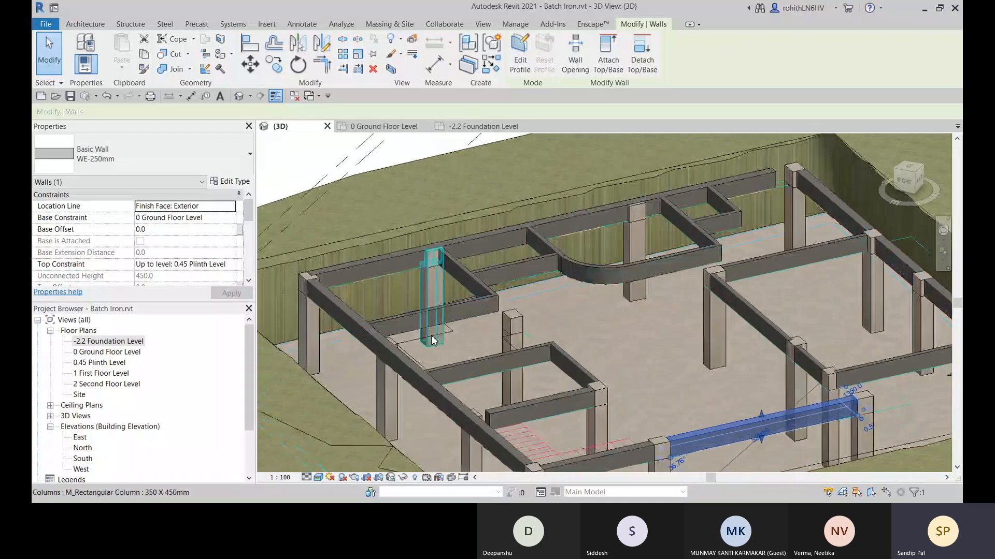
{"action": "middle_click_drag", "start_coordinate": [603, 301], "coordinate": [718, 415], "text": "shift"}
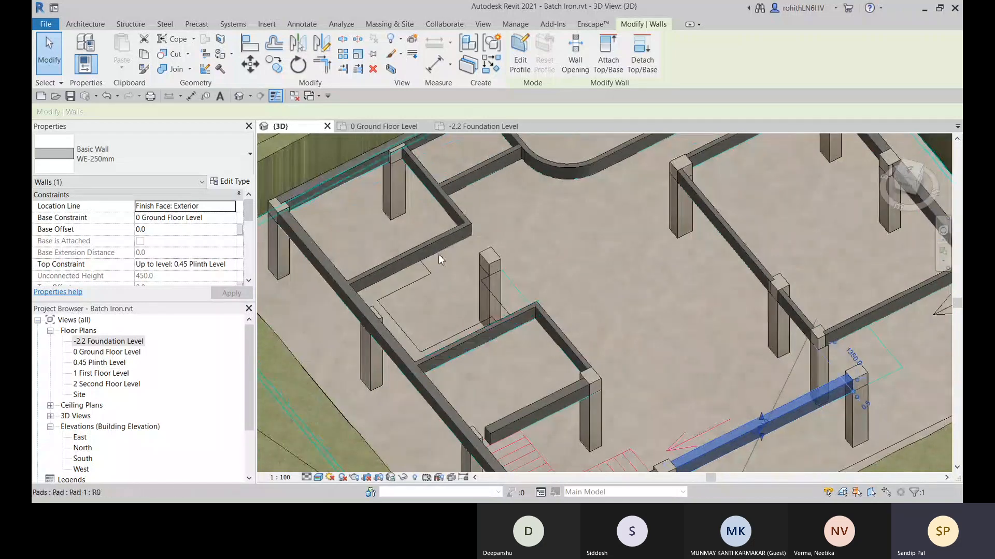
Examine the foundation pit with its columns and plinth walls from several sides in the 3D view.
{"action": "scroll", "coordinate": [527, 314], "scroll_direction": "down", "scroll_amount": 4}
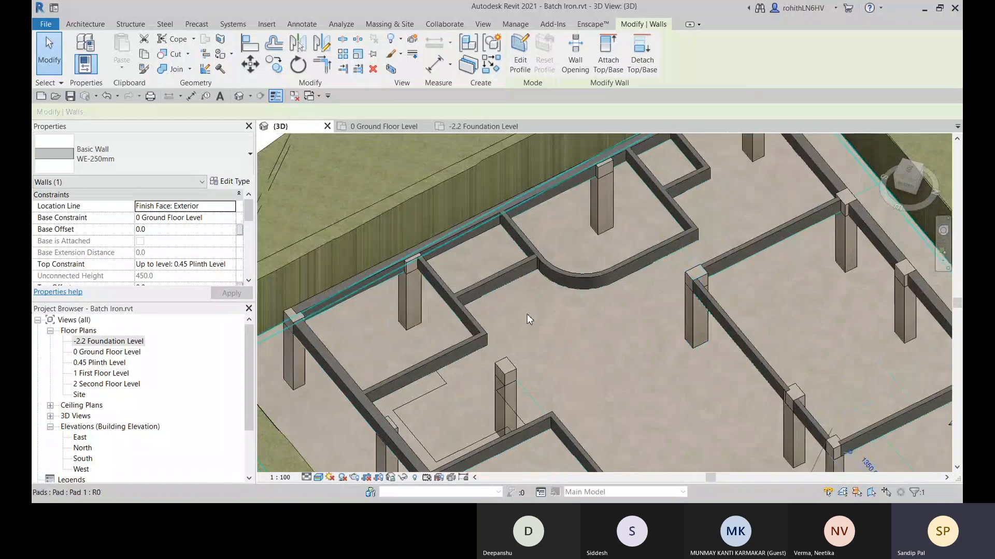
{"action": "scroll", "coordinate": [616, 258], "scroll_direction": "up", "scroll_amount": 4}
{"action": "middle_click_drag", "start_coordinate": [684, 290], "coordinate": [622, 305], "text": "shift"}
{"action": "scroll", "coordinate": [710, 322], "scroll_direction": "down", "scroll_amount": 3}
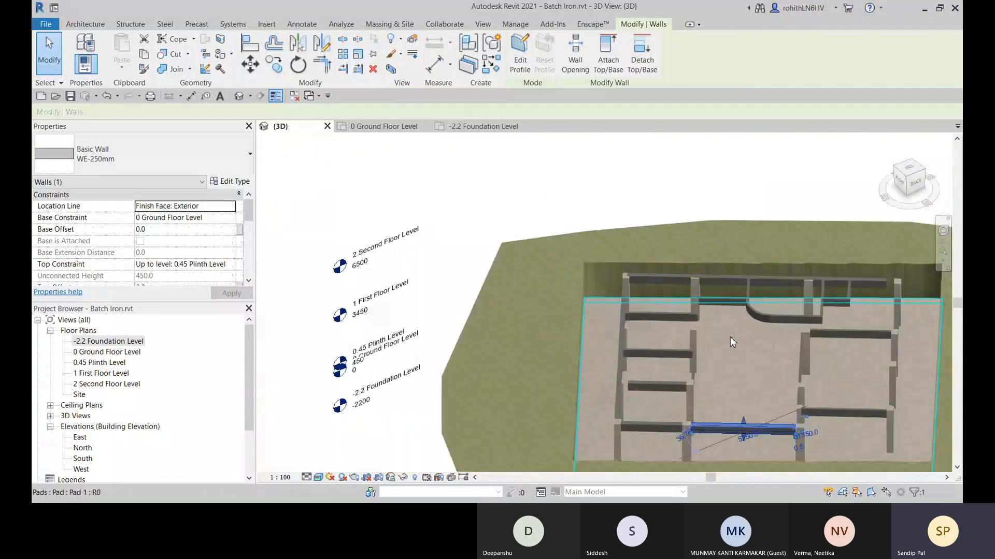
{"action": "middle_click_drag", "start_coordinate": [729, 338], "coordinate": [570, 357]}
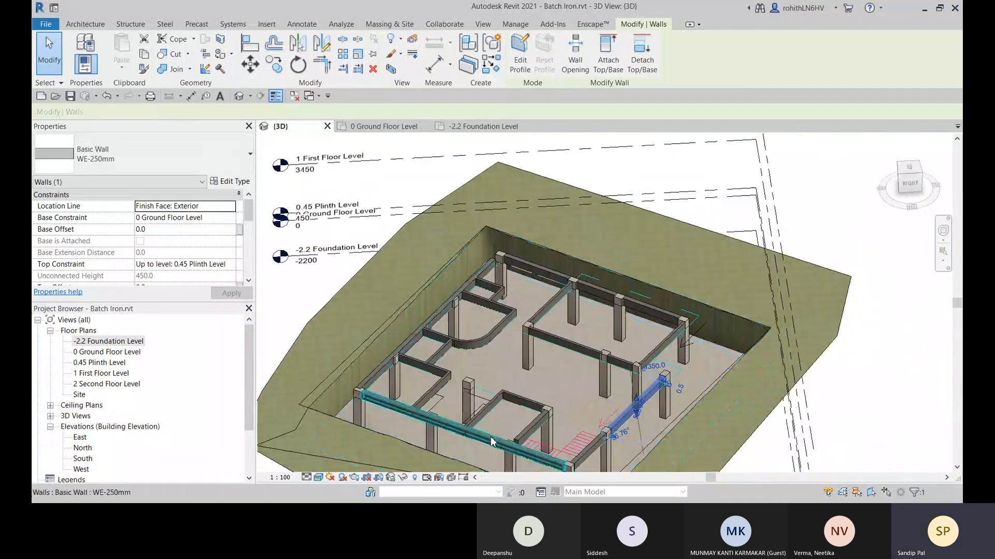
{"action": "middle_click_drag", "start_coordinate": [476, 353], "coordinate": [407, 288]}
{"action": "middle_click_drag", "start_coordinate": [508, 313], "coordinate": [435, 317]}
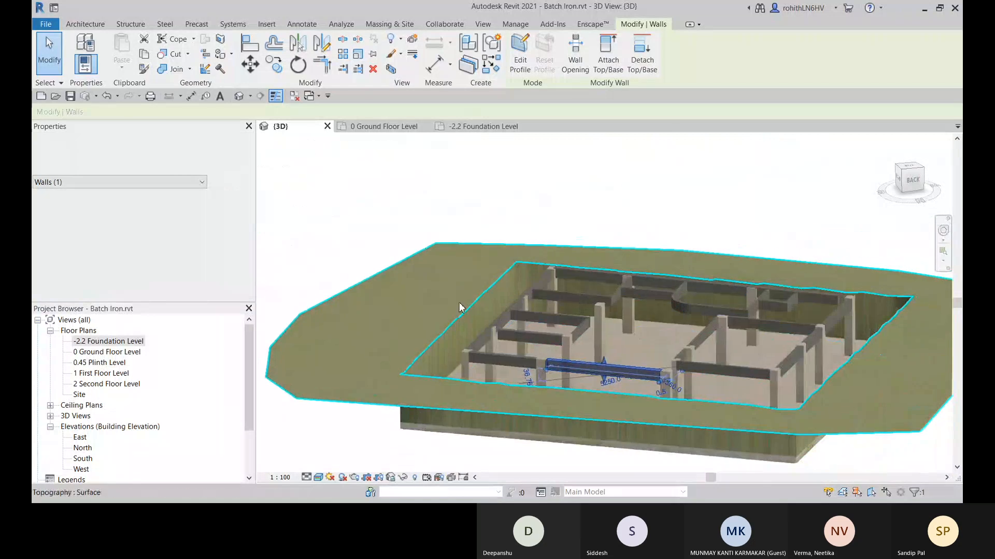
{"action": "middle_click_drag", "start_coordinate": [537, 359], "coordinate": [506, 354]}
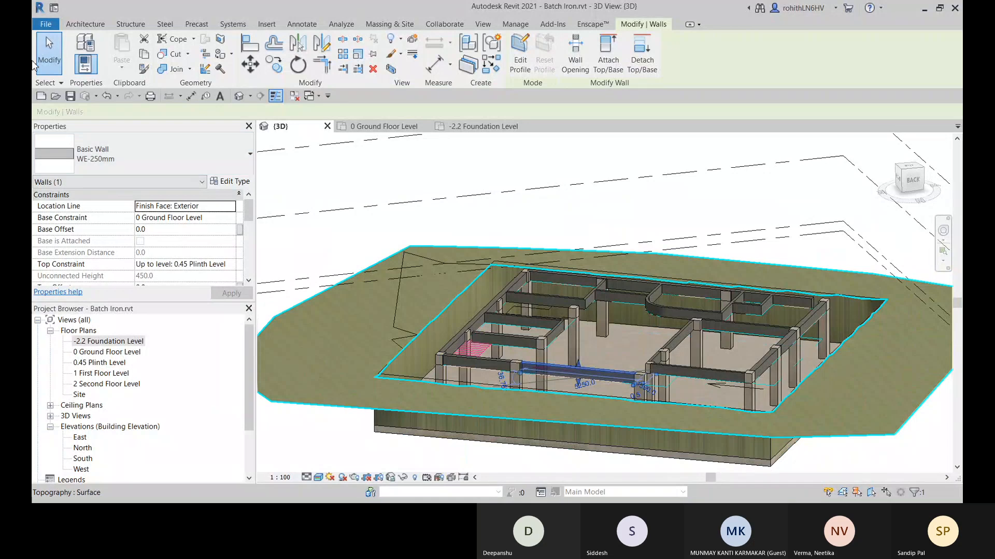
{"action": "left_click", "coordinate": [89, 25]}
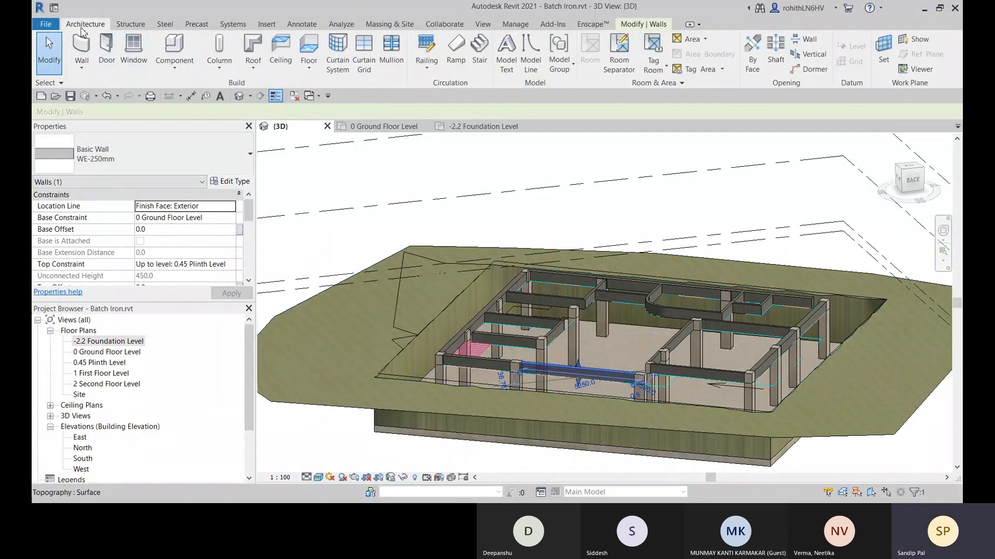
{"action": "left_click", "coordinate": [317, 71]}
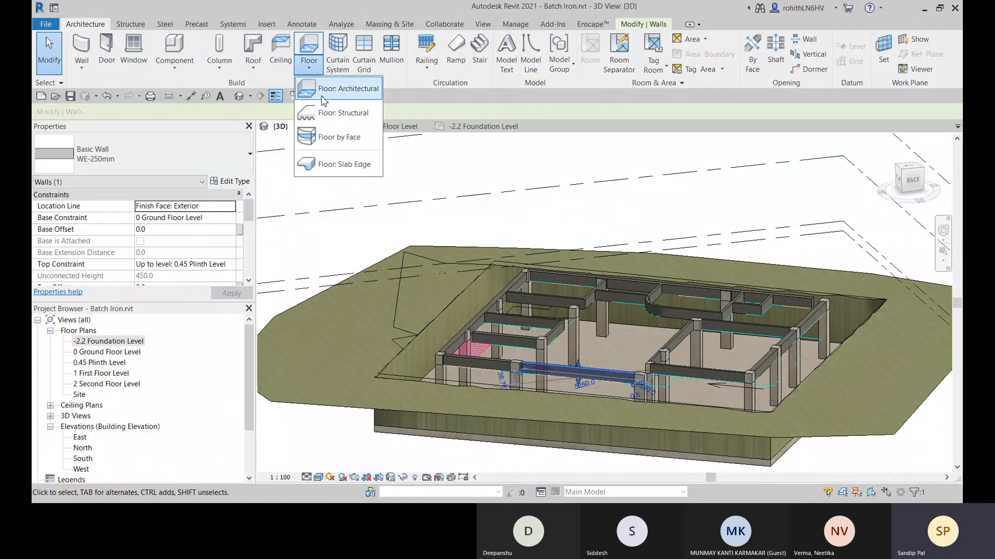
{"action": "left_click", "coordinate": [489, 105]}
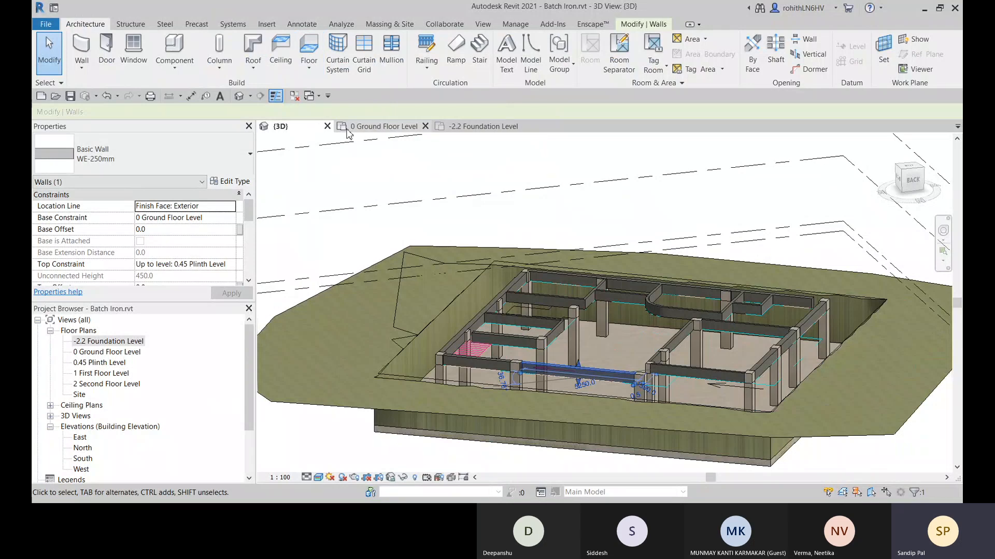
Switch to the 0 Ground Floor Level plan and clear the wall selection.
{"action": "left_click", "coordinate": [371, 129]}
{"action": "scroll", "coordinate": [475, 241], "scroll_direction": "down", "scroll_amount": 5}
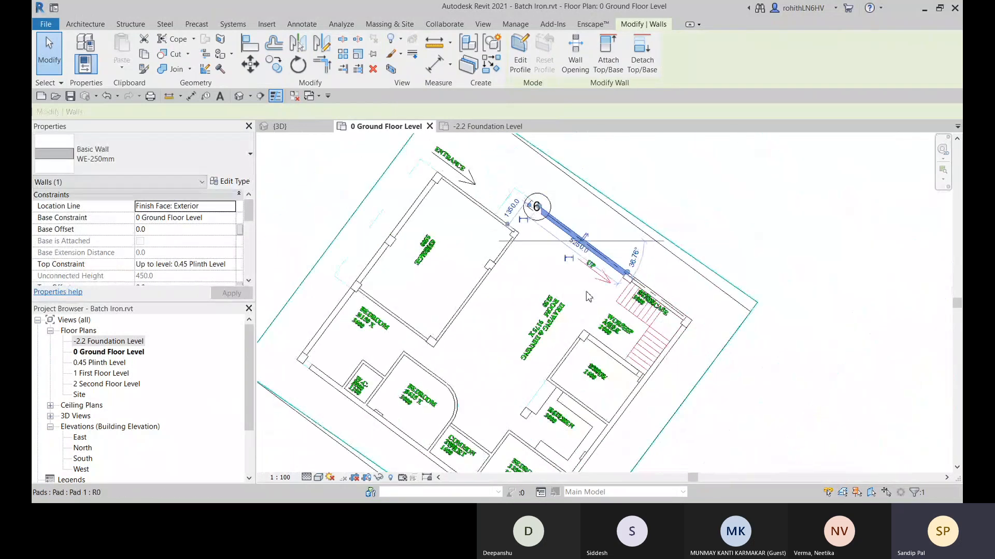
{"action": "left_click", "coordinate": [824, 225]}
{"action": "middle_click_drag", "start_coordinate": [449, 267], "coordinate": [492, 284]}
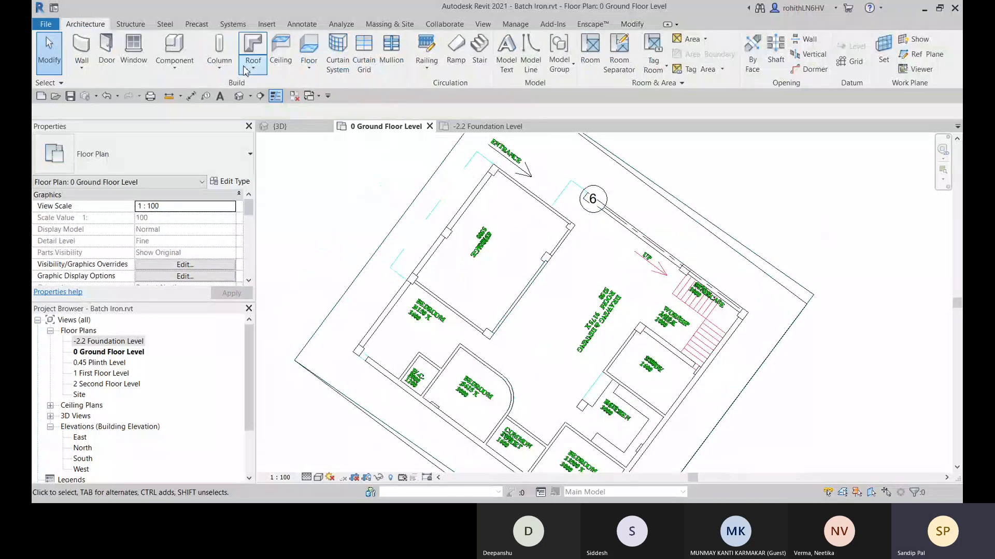
Start a Generic 150mm architectural floor and sketch its first straight boundary line along the garage's outer wall, from the entrance-side corner to the far bedroom corner.
{"action": "left_click", "coordinate": [309, 65]}
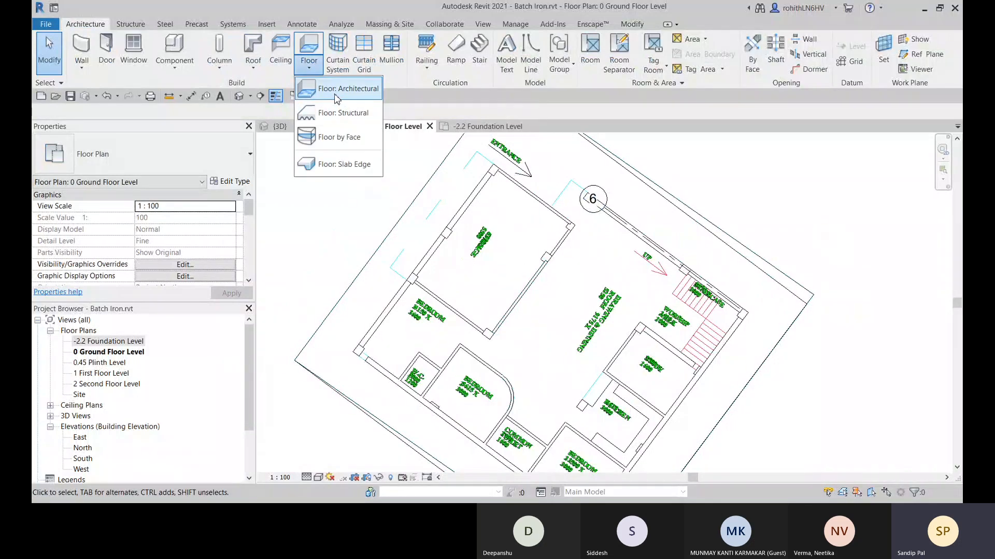
{"action": "left_click", "coordinate": [337, 88]}
{"action": "middle_click_drag", "start_coordinate": [663, 259], "coordinate": [637, 278]}
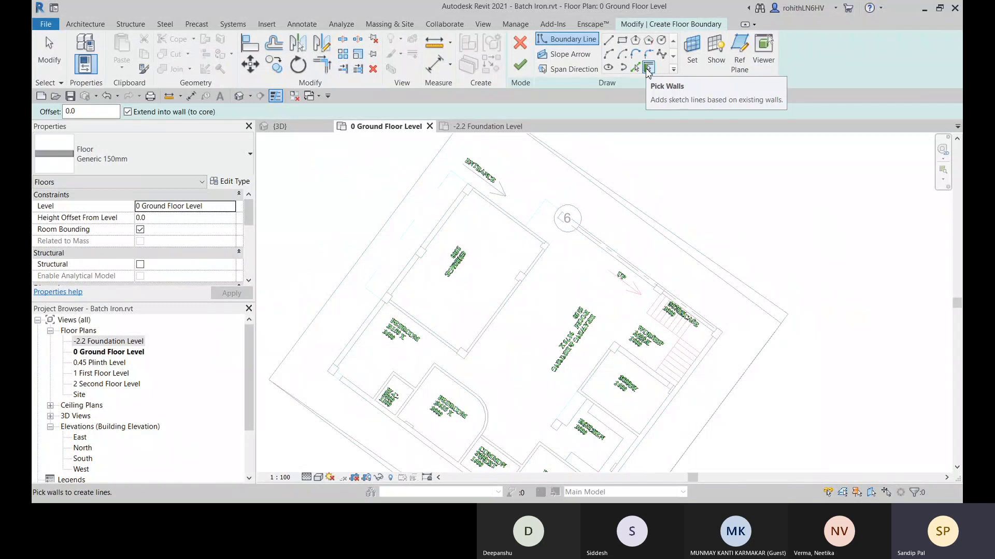
{"action": "middle_click_drag", "start_coordinate": [296, 370], "coordinate": [327, 311]}
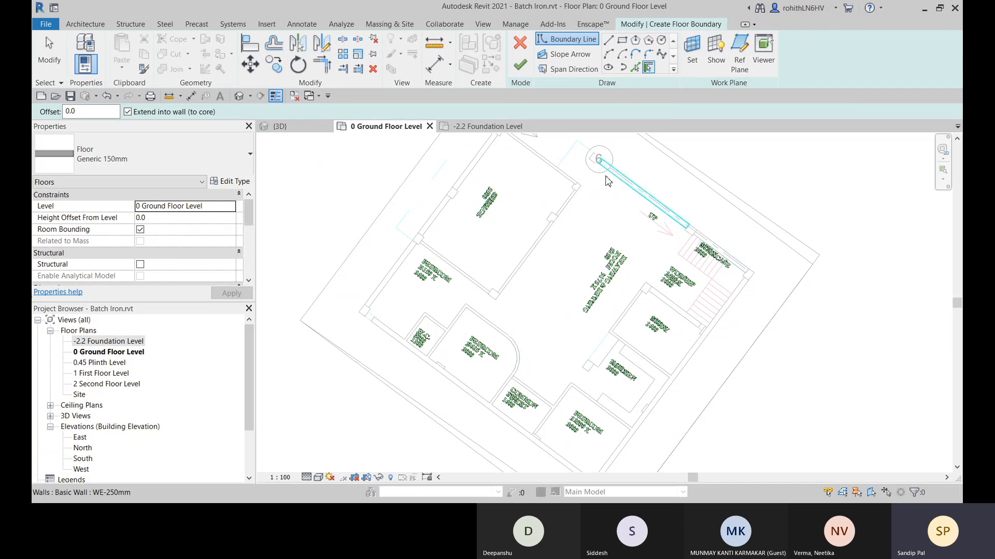
{"action": "left_click", "coordinate": [608, 40]}
{"action": "middle_click_drag", "start_coordinate": [512, 286], "coordinate": [547, 338]}
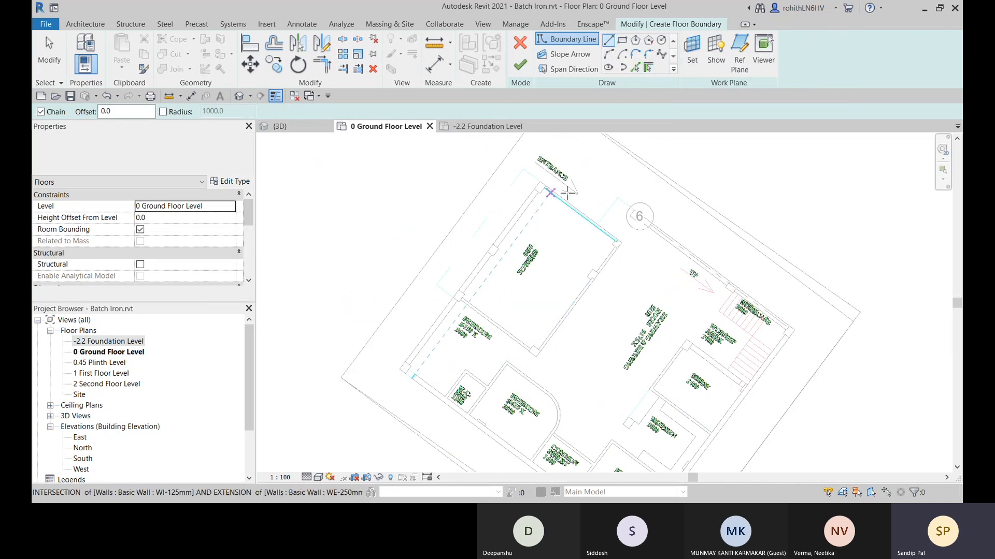
{"action": "scroll", "coordinate": [536, 177], "scroll_direction": "up", "scroll_amount": 4}
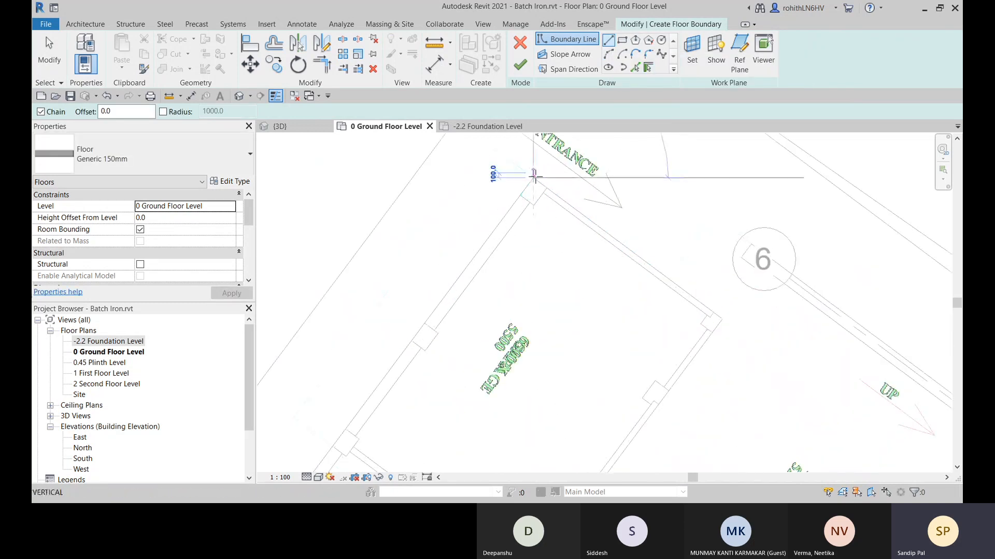
{"action": "left_click", "coordinate": [534, 177]}
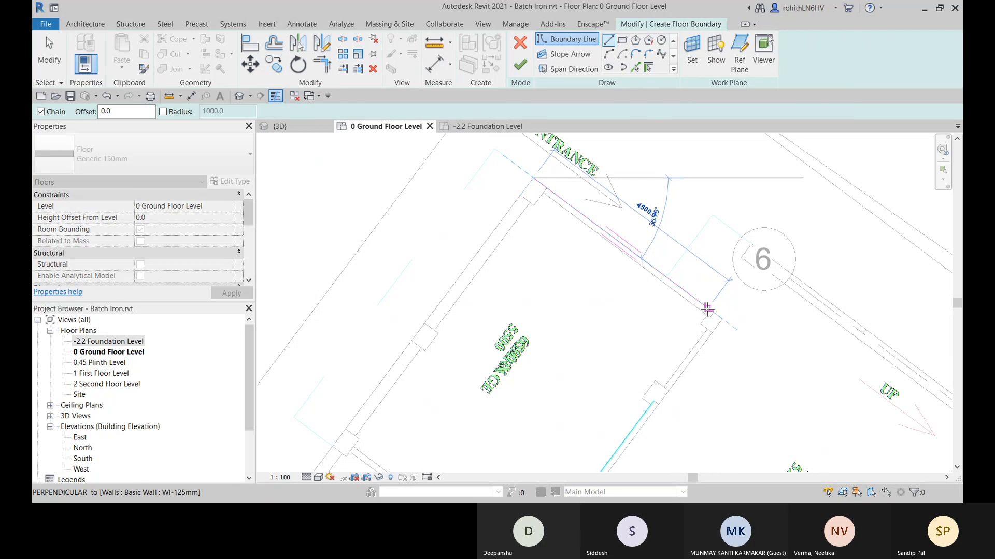
{"action": "scroll", "coordinate": [444, 326], "scroll_direction": "down", "scroll_amount": 4}
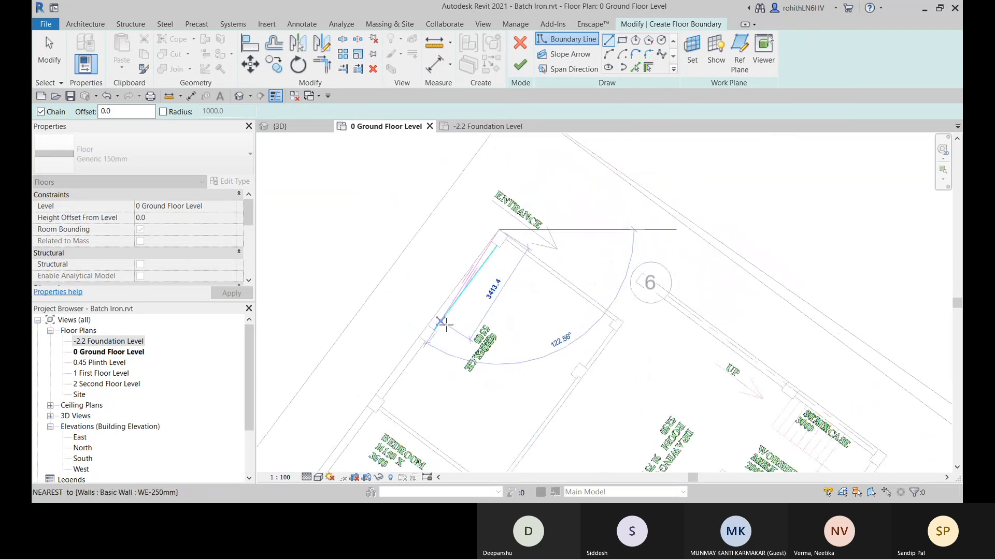
{"action": "middle_click_drag", "start_coordinate": [526, 353], "coordinate": [411, 284]}
{"action": "scroll", "coordinate": [404, 292], "scroll_direction": "up", "scroll_amount": 4}
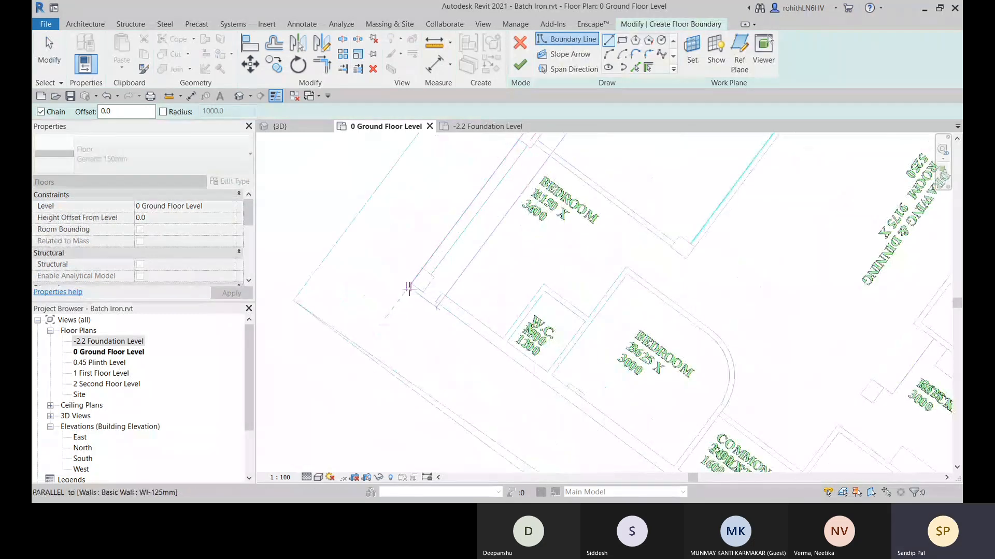
{"action": "left_click", "coordinate": [413, 284]}
Continue the floor boundary along the outer wall behind the W.C. and common toilet, and along the kitchen side to the staircase's outer corner.
{"action": "scroll", "coordinate": [534, 383], "scroll_direction": "down", "scroll_amount": 4}
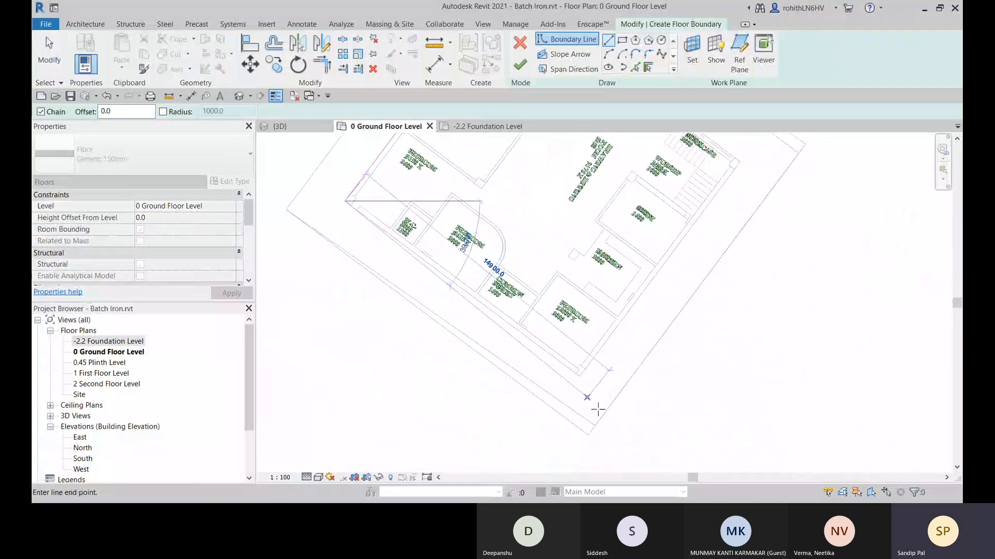
{"action": "scroll", "coordinate": [588, 386], "scroll_direction": "up", "scroll_amount": 3}
{"action": "left_click", "coordinate": [574, 372]}
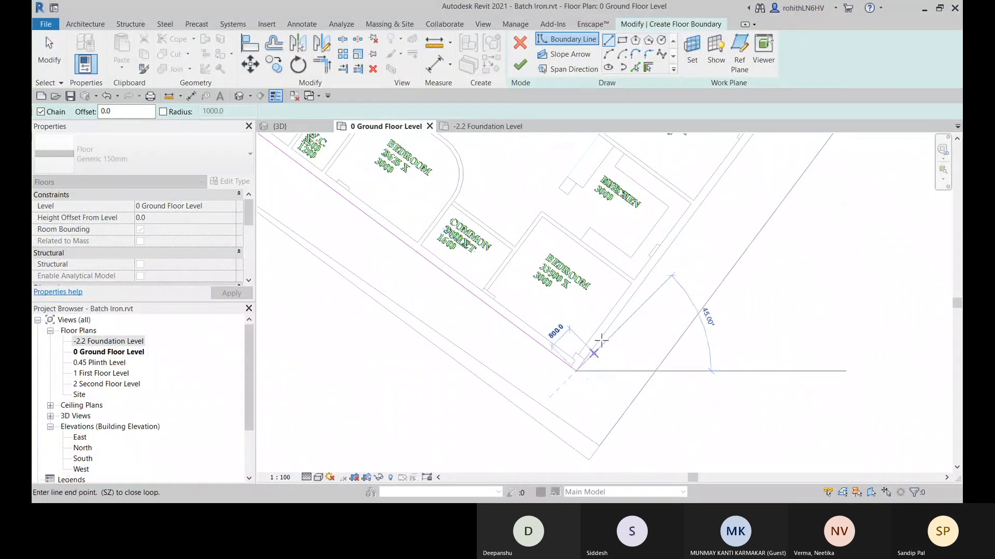
{"action": "scroll", "coordinate": [596, 337], "scroll_direction": "up", "scroll_amount": 1}
{"action": "scroll", "coordinate": [633, 284], "scroll_direction": "down", "scroll_amount": 5}
{"action": "scroll", "coordinate": [656, 310], "scroll_direction": "up", "scroll_amount": 3}
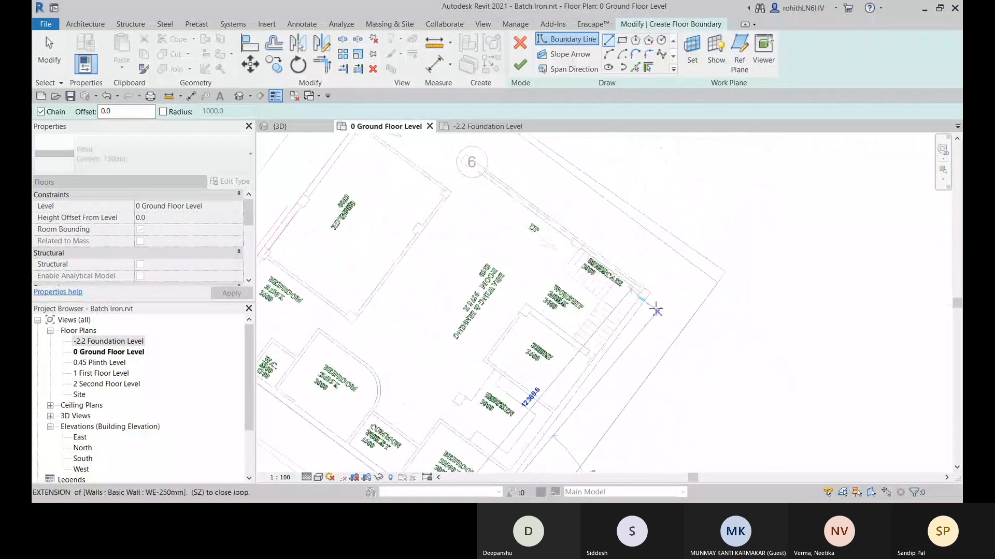
{"action": "scroll", "coordinate": [500, 212], "scroll_direction": "up", "scroll_amount": 4}
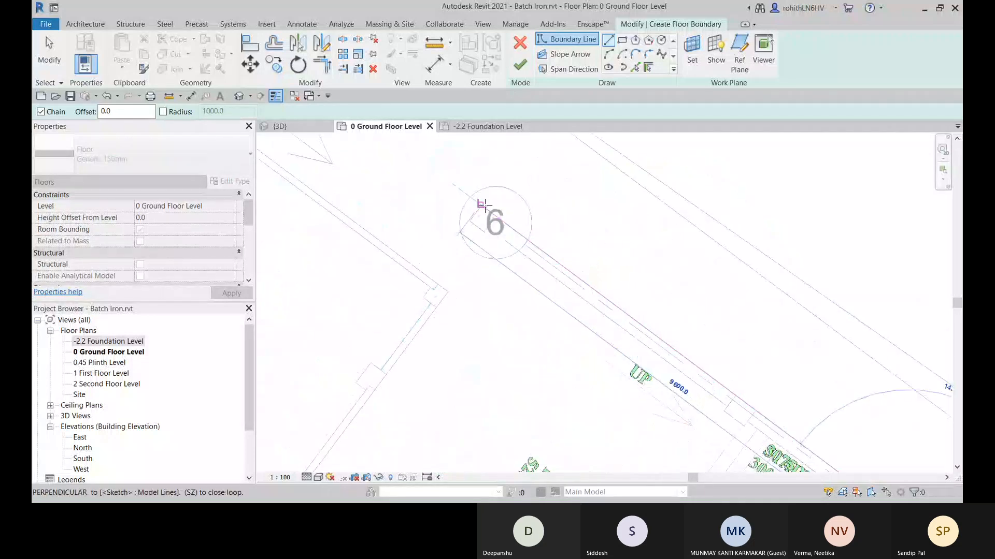
Run the floor boundary along the staircase's outer wall to the column at grid 6, back to the garage wall, and close it at the entrance-side corner.
{"action": "left_click", "coordinate": [482, 205]}
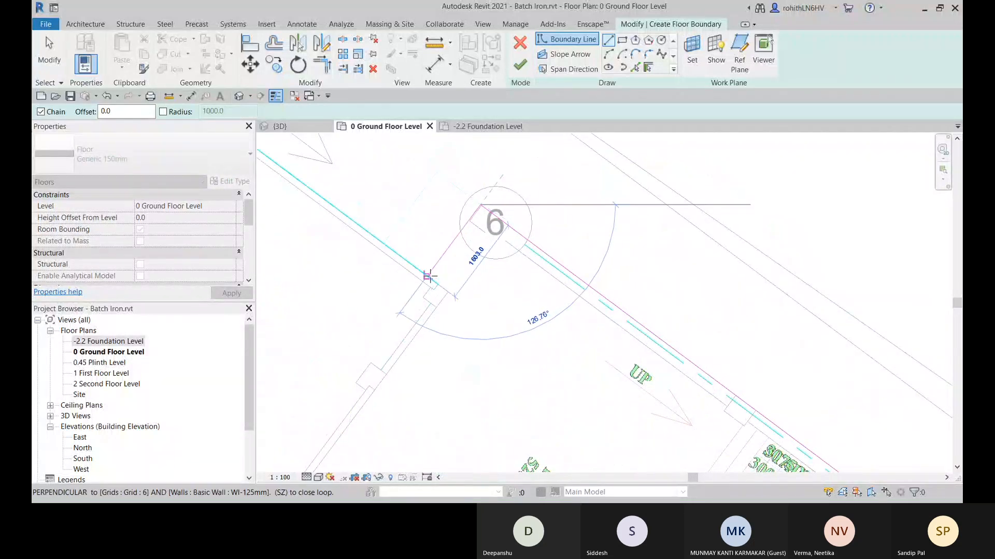
{"action": "left_click", "coordinate": [428, 276]}
{"action": "middle_click_drag", "start_coordinate": [402, 245], "coordinate": [578, 386]}
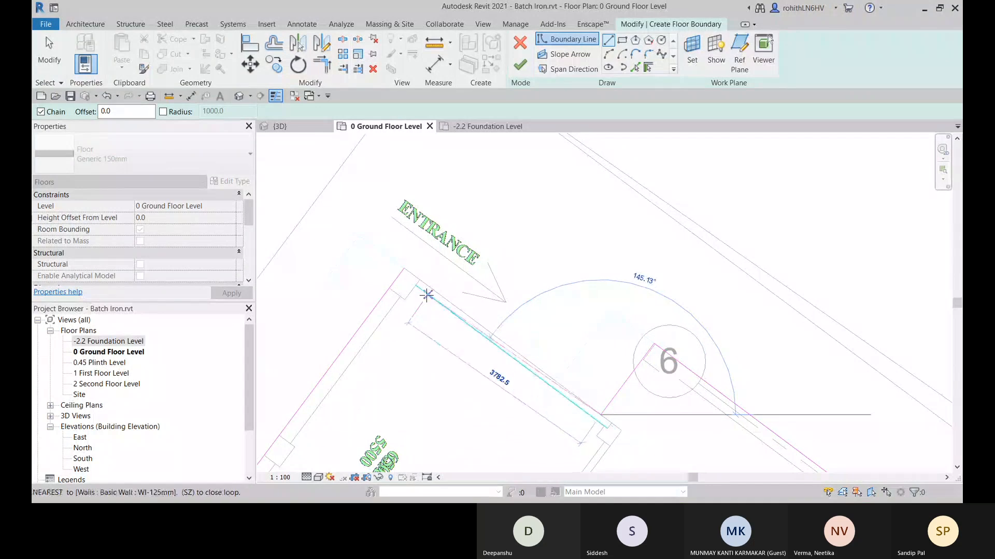
{"action": "left_click", "coordinate": [409, 276]}
Examine the closed floor boundary around the garage and bedroom, and look at the Slope Arrow option.
{"action": "scroll", "coordinate": [529, 337], "scroll_direction": "down", "scroll_amount": 5}
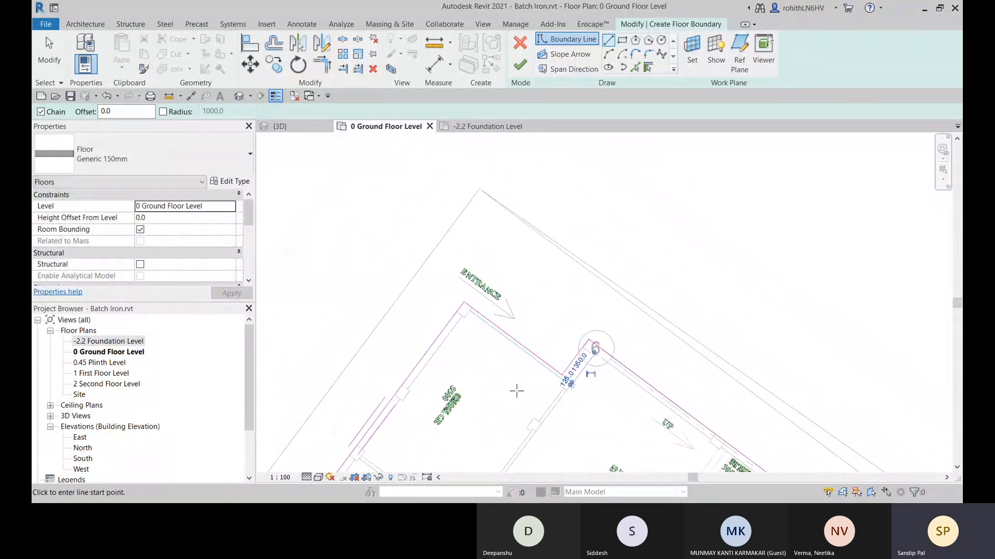
{"action": "middle_click_drag", "start_coordinate": [515, 391], "coordinate": [547, 302]}
{"action": "middle_click_drag", "start_coordinate": [436, 352], "coordinate": [445, 305]}
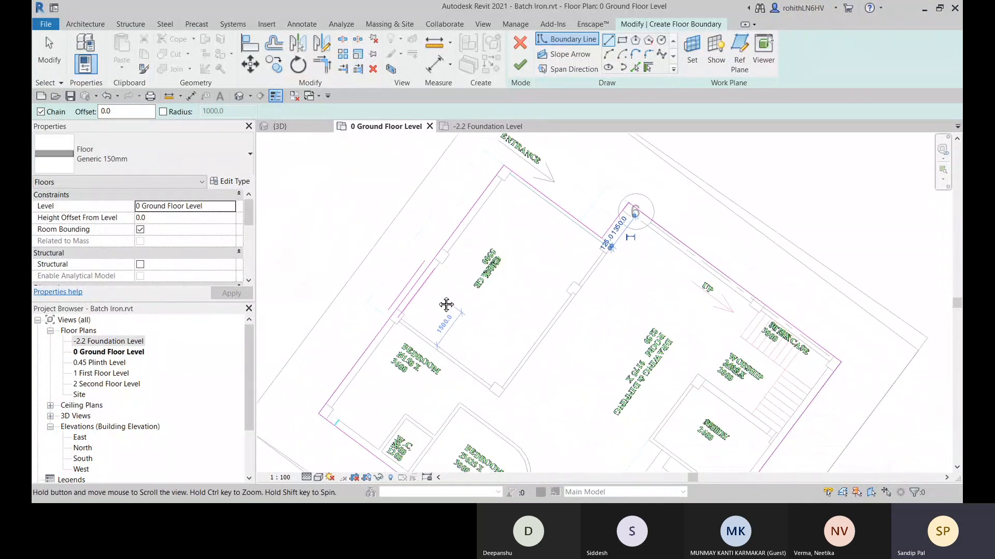
{"action": "middle_click_drag", "start_coordinate": [526, 294], "coordinate": [559, 282]}
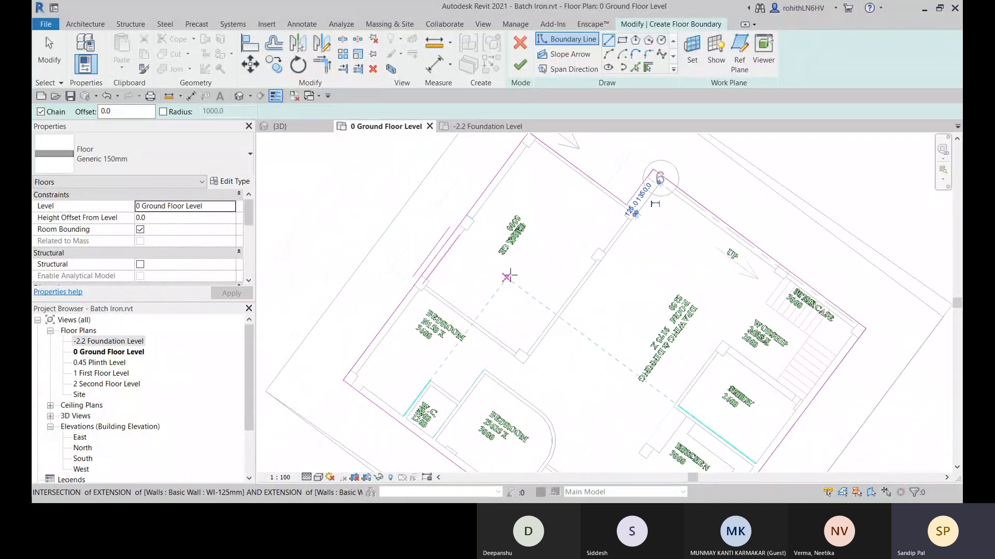
{"action": "middle_click_drag", "start_coordinate": [533, 154], "coordinate": [525, 195]}
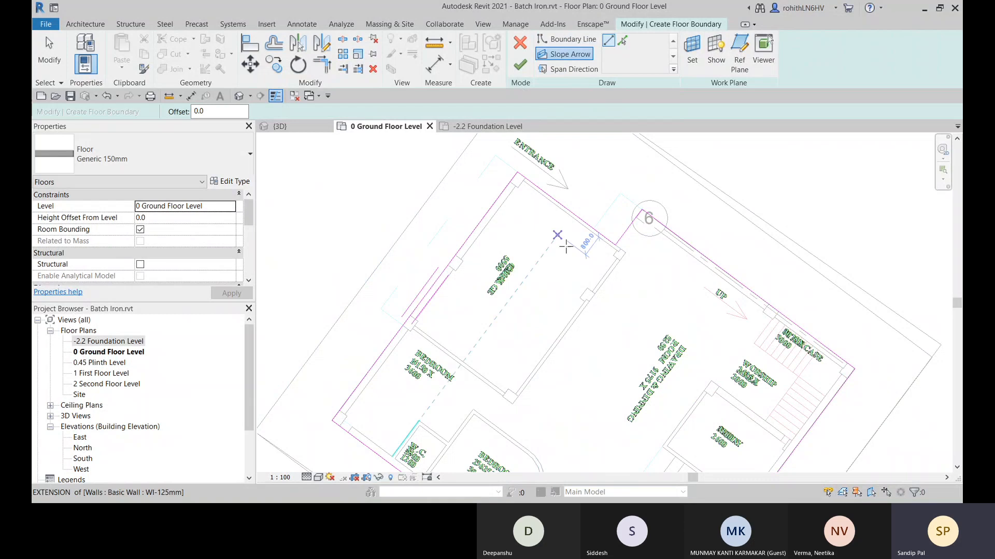
{"action": "middle_click_drag", "start_coordinate": [521, 269], "coordinate": [537, 221]}
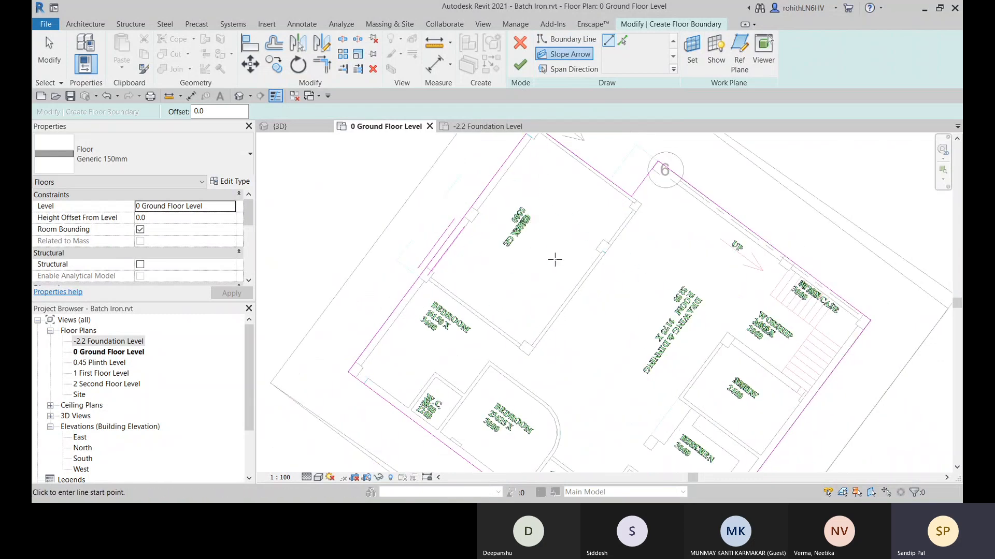
{"action": "middle_click_drag", "start_coordinate": [590, 371], "coordinate": [579, 440]}
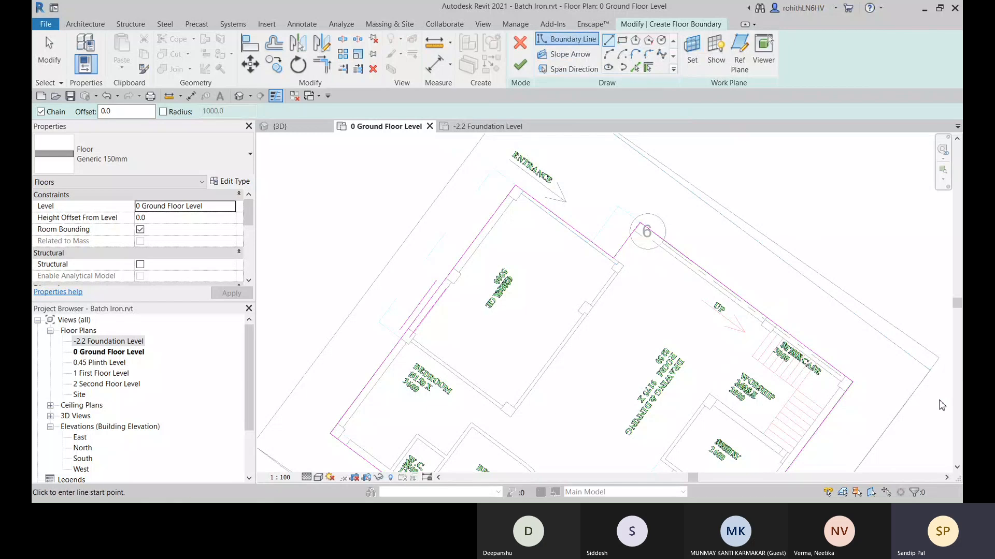
{"action": "middle_click_drag", "start_coordinate": [512, 261], "coordinate": [481, 246]}
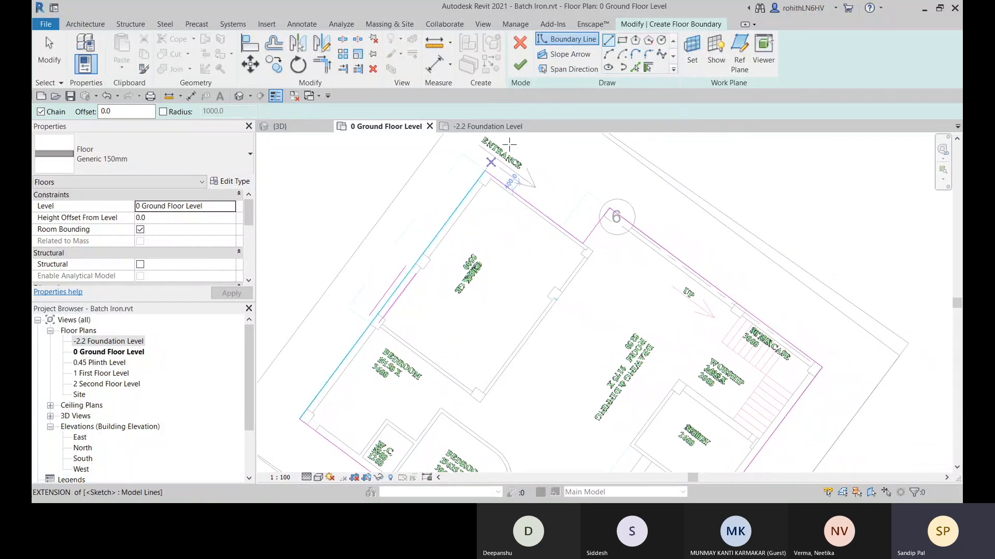
Finish the floor sketch and check the new ground floor slab between the plinth walls in the 3D view.
{"action": "left_click", "coordinate": [520, 64]}
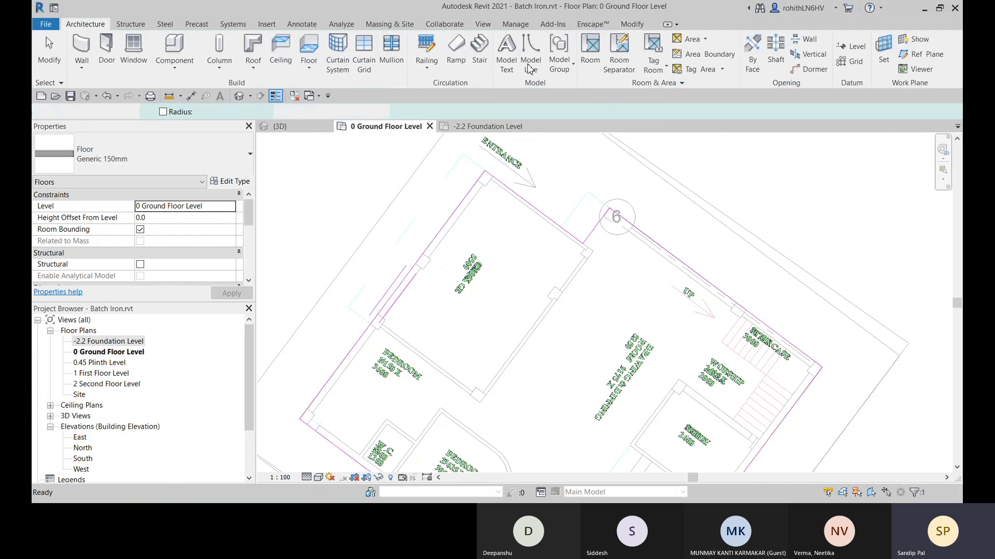
{"action": "scroll", "coordinate": [544, 277], "scroll_direction": "down", "scroll_amount": 2}
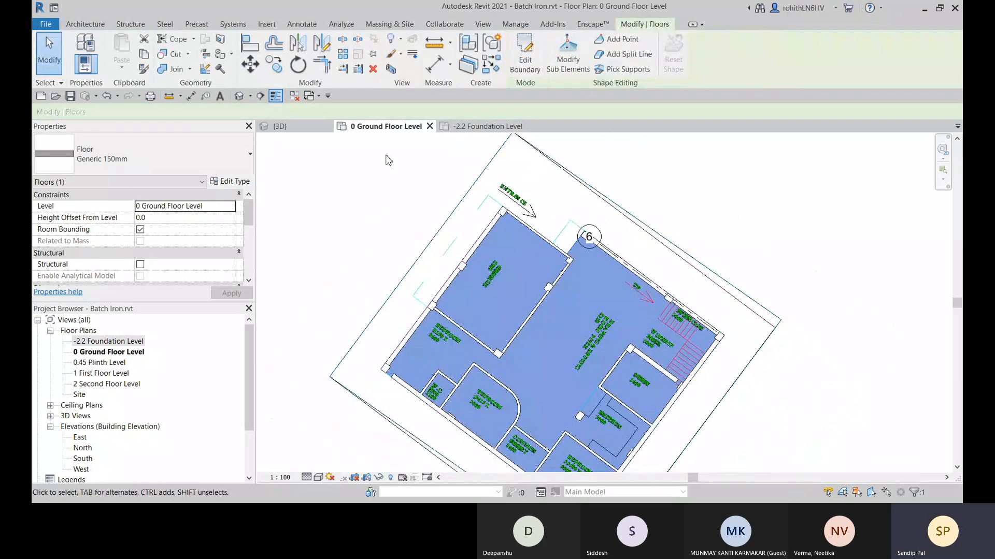
{"action": "left_click", "coordinate": [288, 129]}
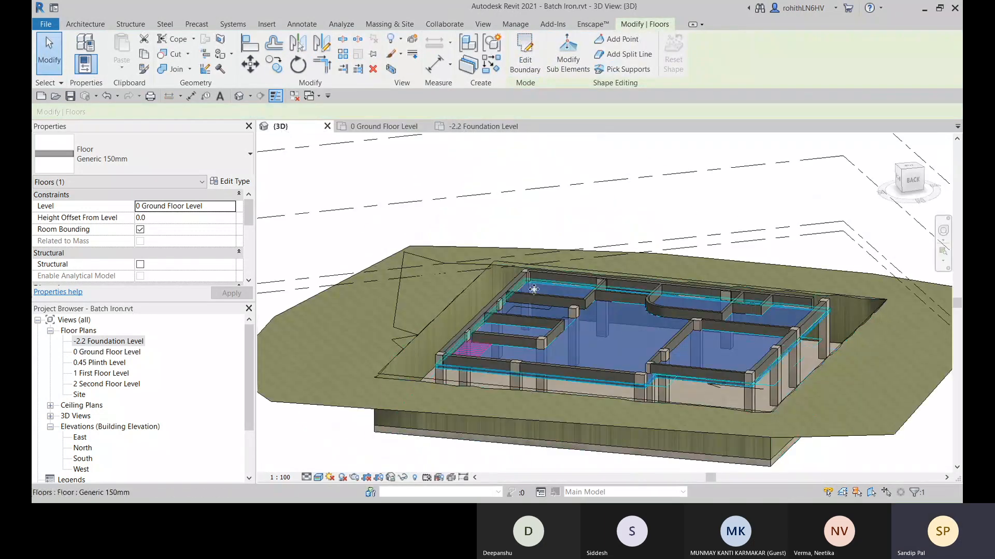
{"action": "middle_click_drag", "start_coordinate": [497, 325], "coordinate": [416, 283]}
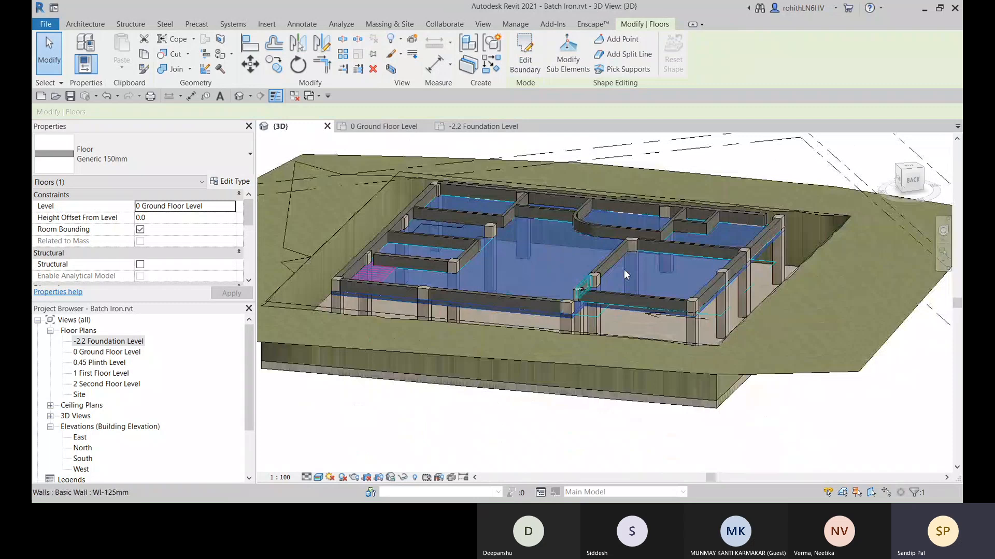
Select the floor slab between the plinth walls and set its level to 0.45 Plinth Level.
{"action": "left_click", "coordinate": [750, 164]}
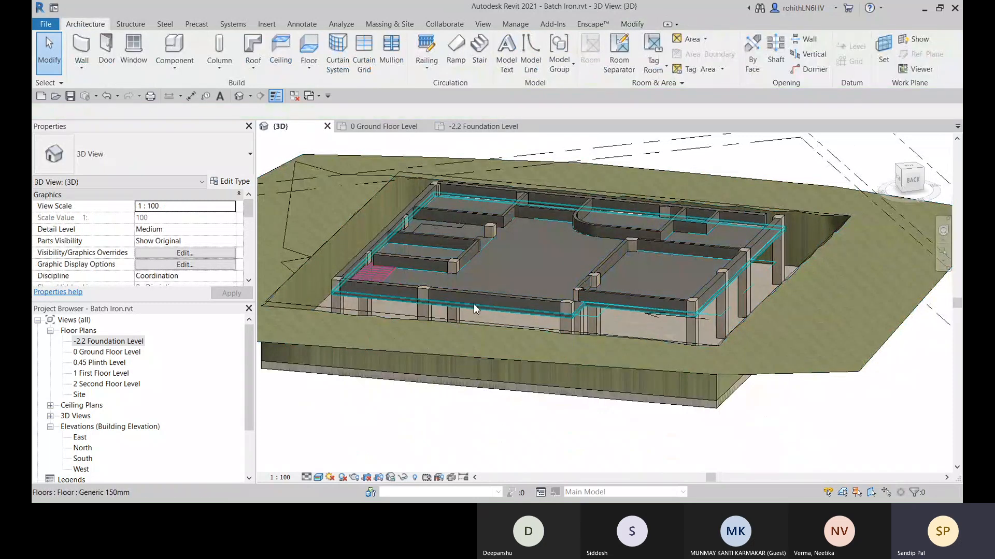
{"action": "middle_click_drag", "start_coordinate": [522, 300], "coordinate": [366, 263], "text": "shift"}
{"action": "left_click", "coordinate": [523, 284]}
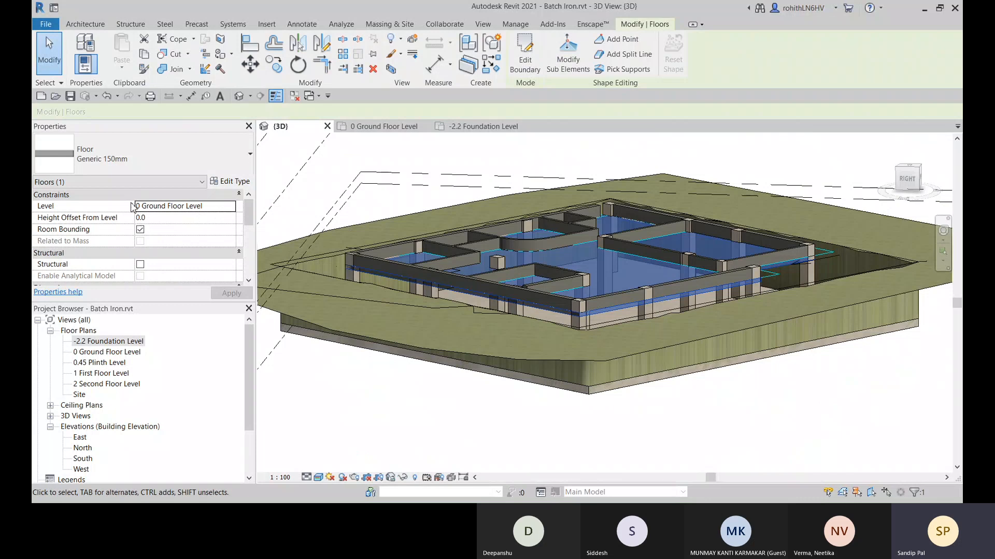
{"action": "left_click", "coordinate": [232, 208]}
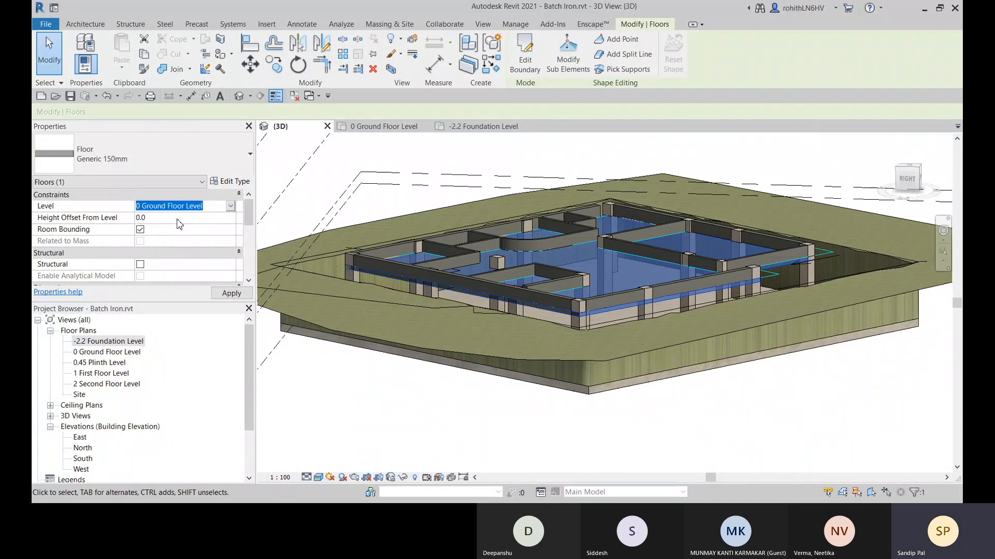
{"action": "scroll", "coordinate": [572, 168], "scroll_direction": "down", "scroll_amount": 3}
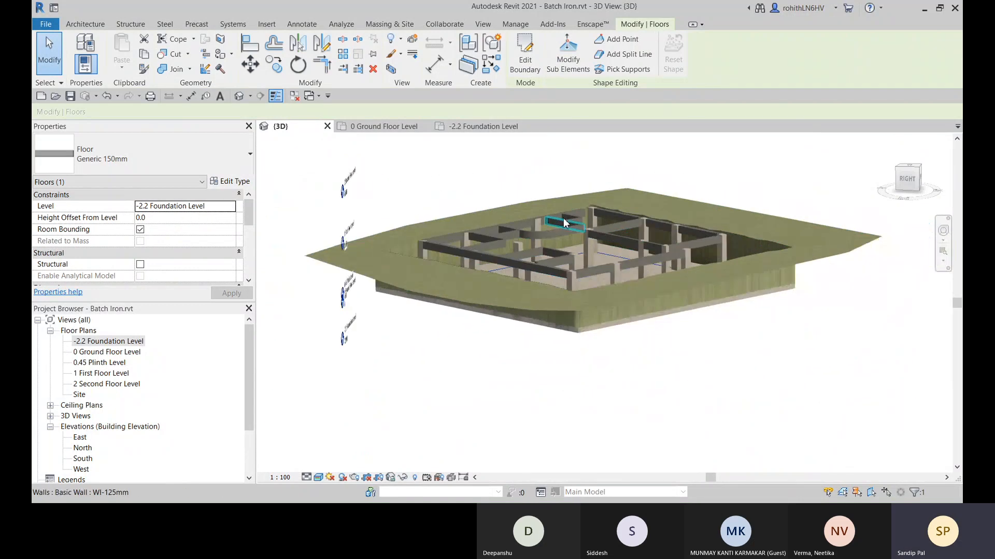
{"action": "middle_click_drag", "start_coordinate": [572, 168], "coordinate": [455, 280], "text": "shift"}
{"action": "left_click", "coordinate": [231, 209]}
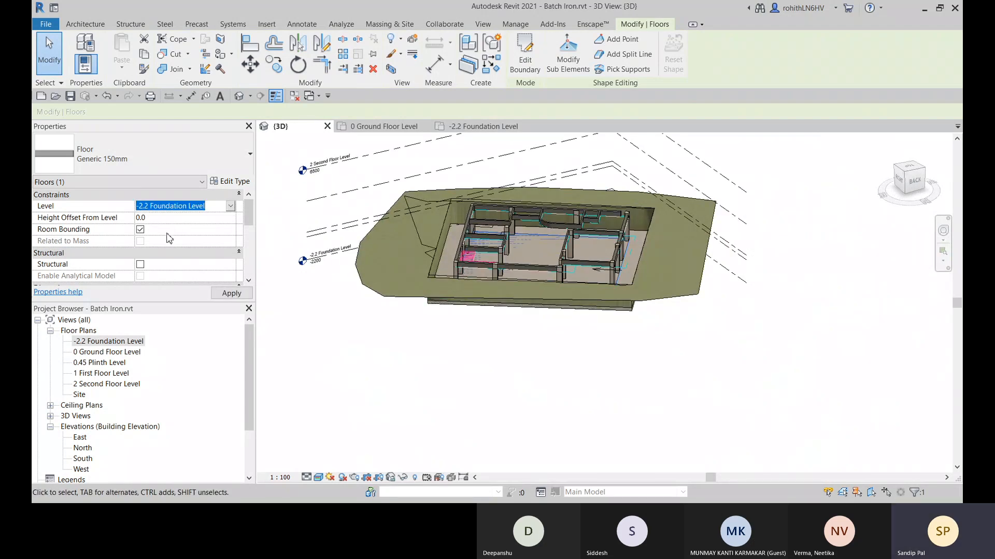
{"action": "left_click", "coordinate": [167, 240]}
{"action": "middle_click_drag", "start_coordinate": [572, 183], "coordinate": [537, 237]}
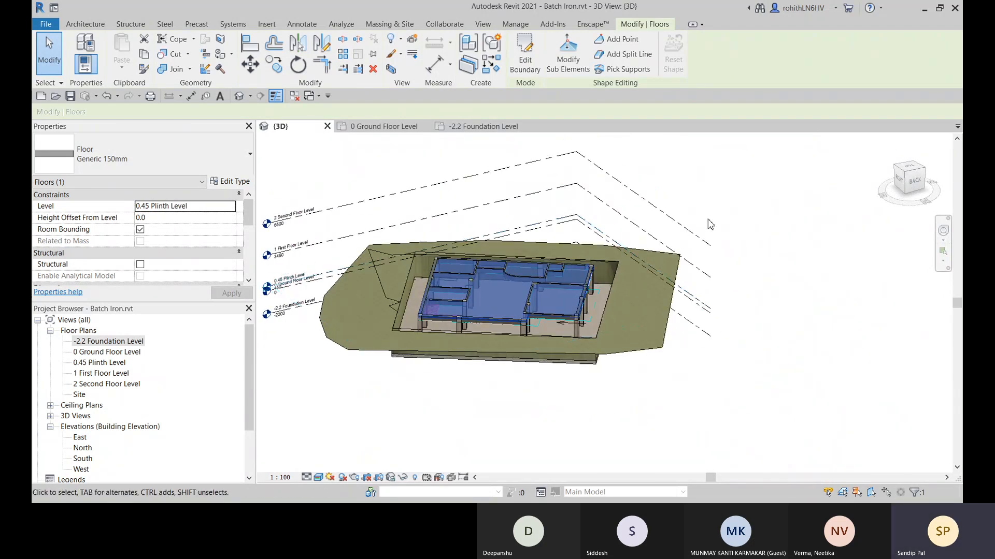
Examine in 3D how the raised slab's edge meets the plinth walls and the corner columns.
{"action": "scroll", "coordinate": [559, 288], "scroll_direction": "up", "scroll_amount": 6}
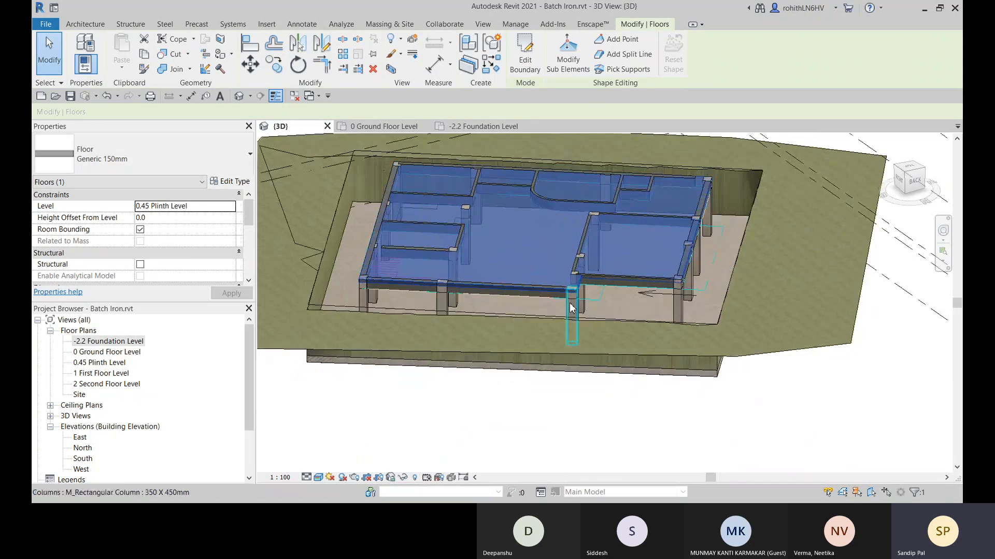
{"action": "middle_click_drag", "start_coordinate": [568, 304], "coordinate": [637, 275], "text": "shift"}
{"action": "scroll", "coordinate": [378, 273], "scroll_direction": "up", "scroll_amount": 2}
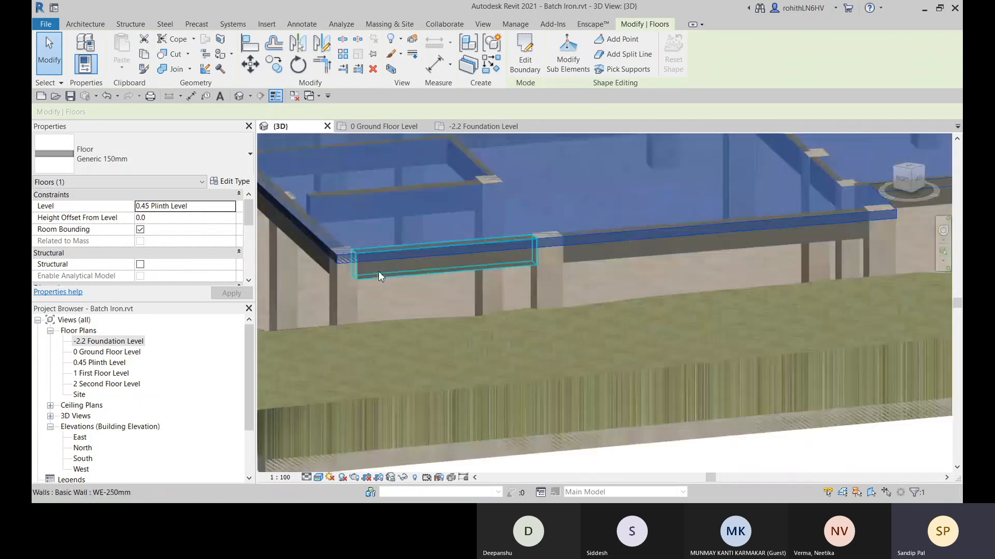
{"action": "middle_click_drag", "start_coordinate": [363, 274], "coordinate": [399, 272]}
{"action": "scroll", "coordinate": [384, 264], "scroll_direction": "up", "scroll_amount": 4}
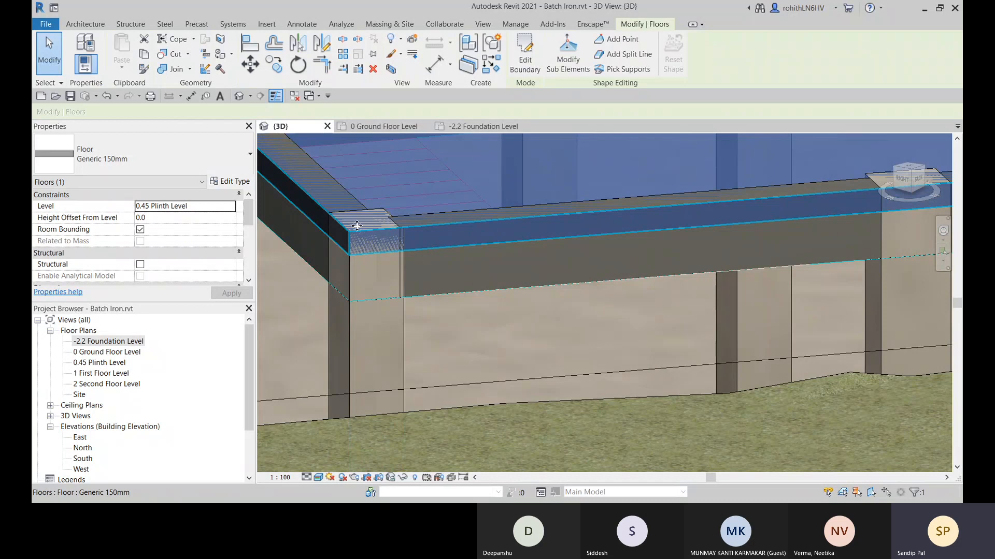
{"action": "middle_click_drag", "start_coordinate": [350, 228], "coordinate": [483, 240]}
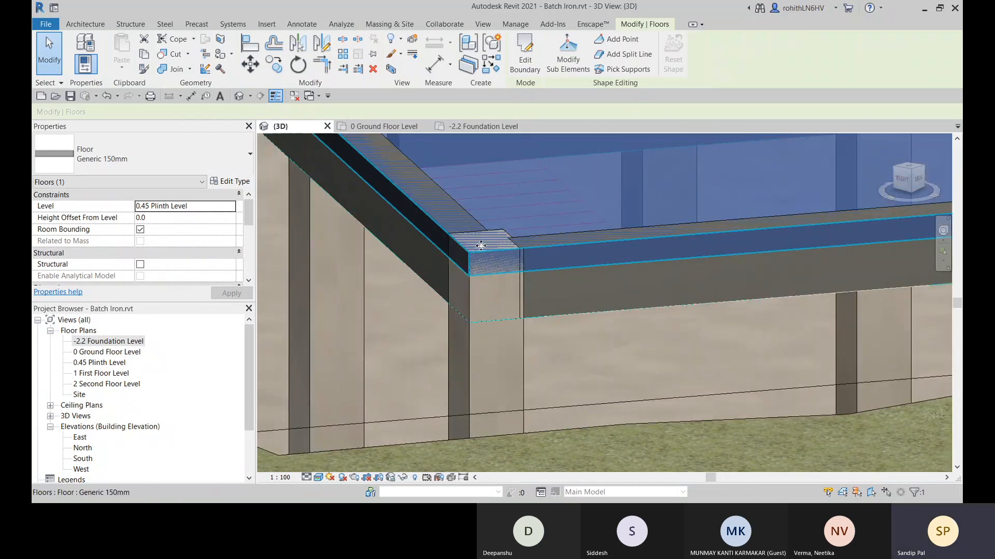
{"action": "scroll", "coordinate": [481, 245], "scroll_direction": "down", "scroll_amount": 6}
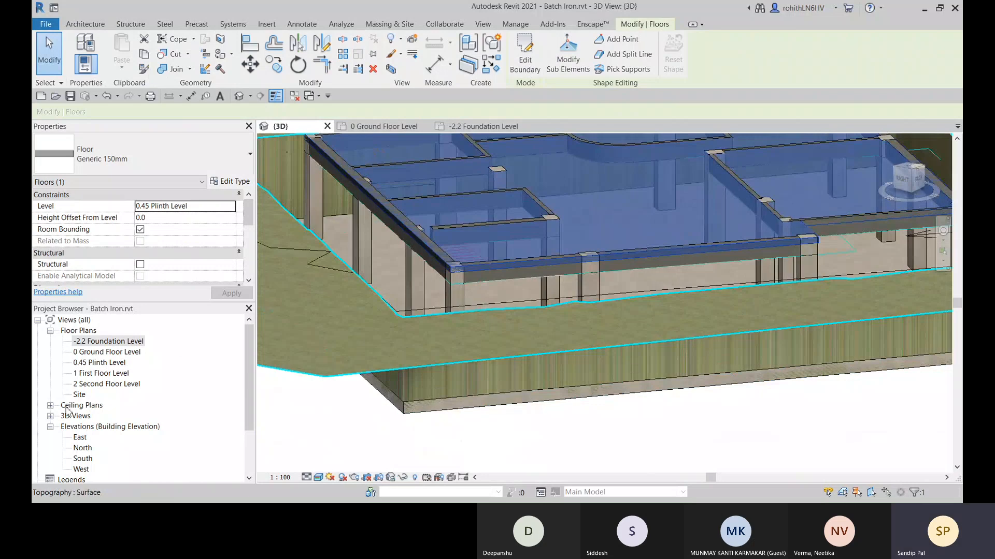
{"action": "scroll", "coordinate": [72, 415], "scroll_direction": "down", "scroll_amount": 2}
Open the North elevation and set the floor slab's height offset from level to 150.
{"action": "double_click", "coordinate": [82, 406]}
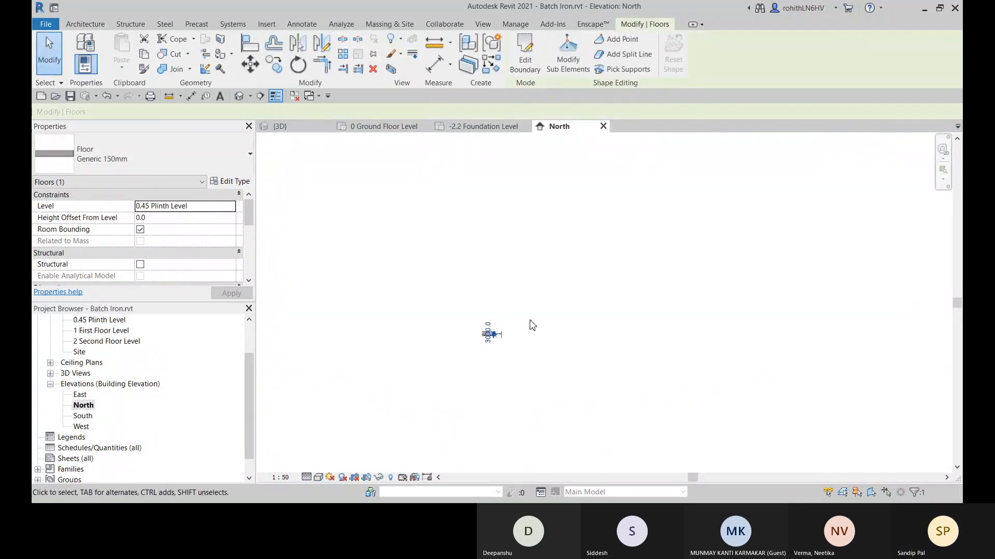
{"action": "scroll", "coordinate": [481, 342], "scroll_direction": "up", "scroll_amount": 5}
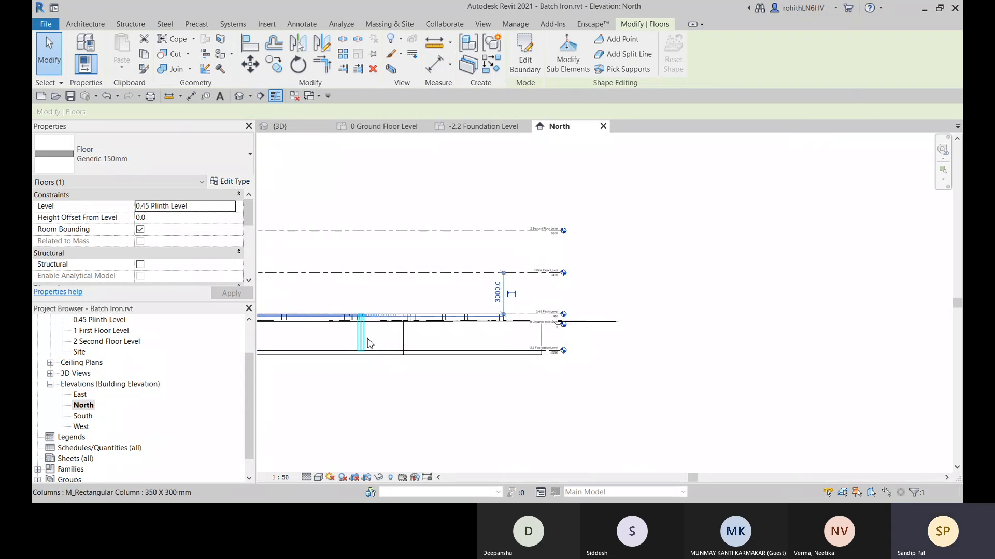
{"action": "scroll", "coordinate": [486, 313], "scroll_direction": "up", "scroll_amount": 3}
{"action": "middle_click_drag", "start_coordinate": [507, 317], "coordinate": [609, 299]}
{"action": "scroll", "coordinate": [604, 327], "scroll_direction": "up", "scroll_amount": 3}
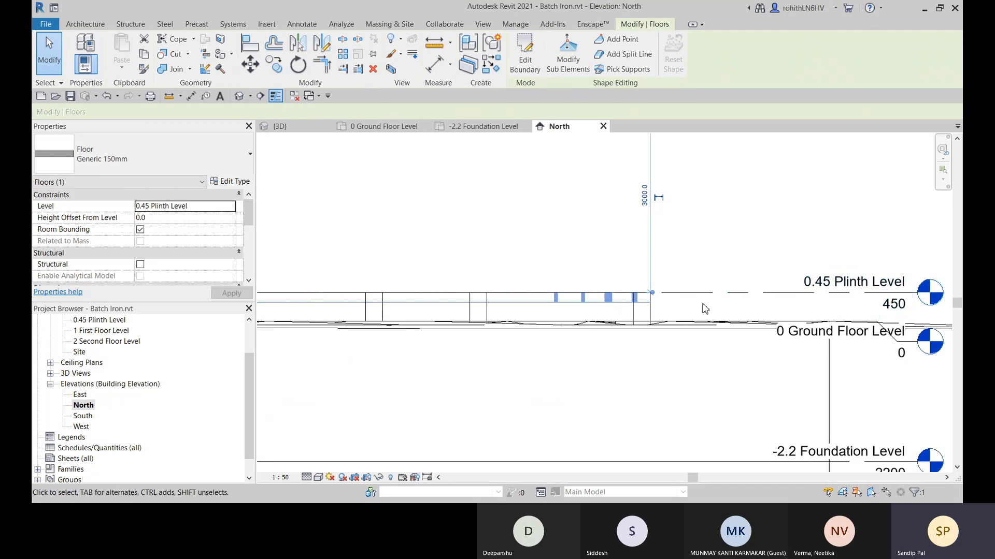
{"action": "scroll", "coordinate": [673, 305], "scroll_direction": "up", "scroll_amount": 5}
{"action": "scroll", "coordinate": [565, 309], "scroll_direction": "up", "scroll_amount": 4}
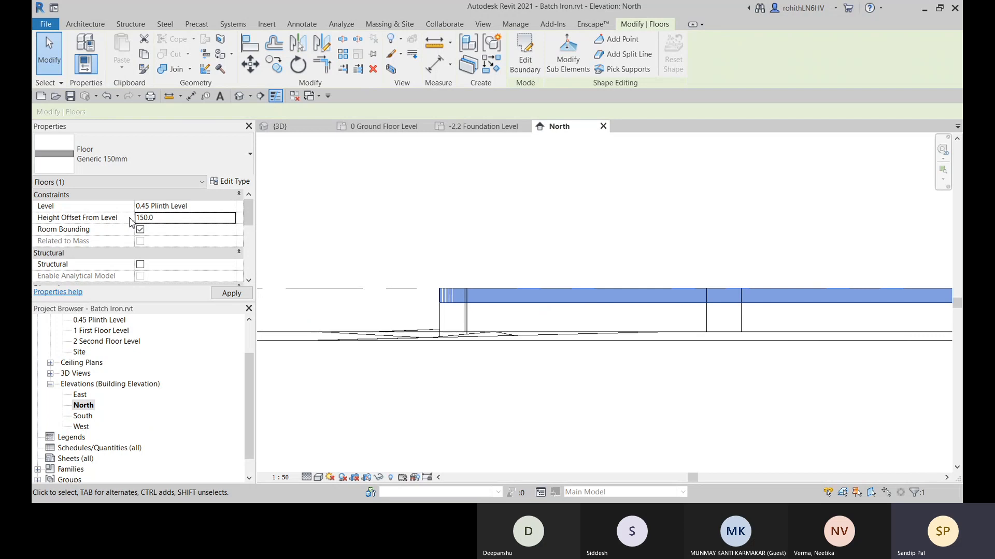
{"action": "key", "text": "Return"}
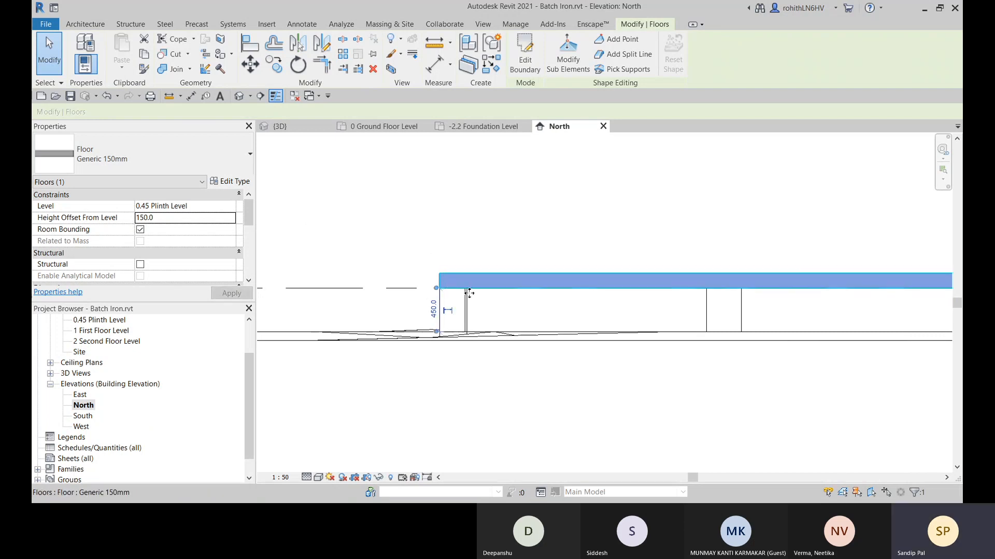
{"action": "middle_click_drag", "start_coordinate": [465, 289], "coordinate": [417, 297]}
{"action": "scroll", "coordinate": [510, 289], "scroll_direction": "down", "scroll_amount": 5}
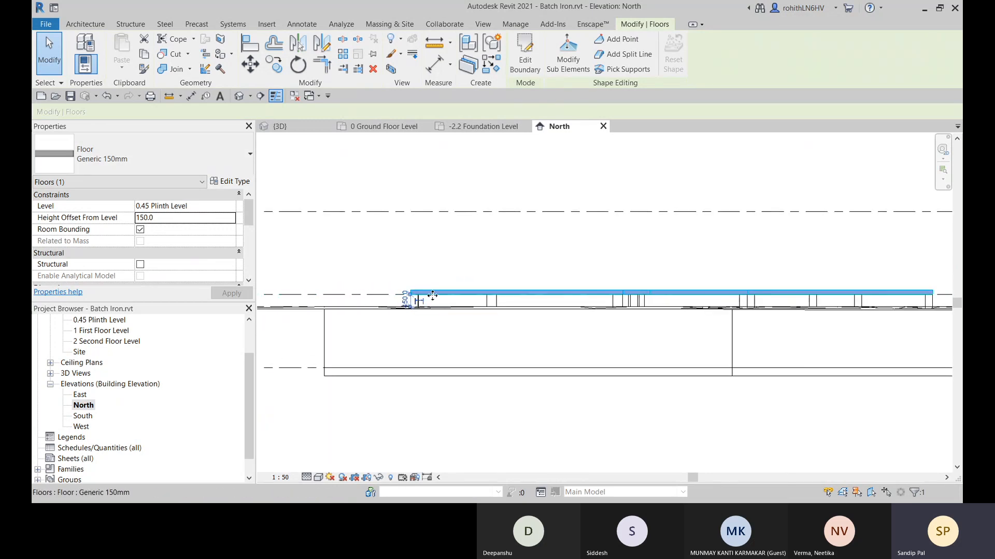
{"action": "scroll", "coordinate": [433, 295], "scroll_direction": "up", "scroll_amount": 1}
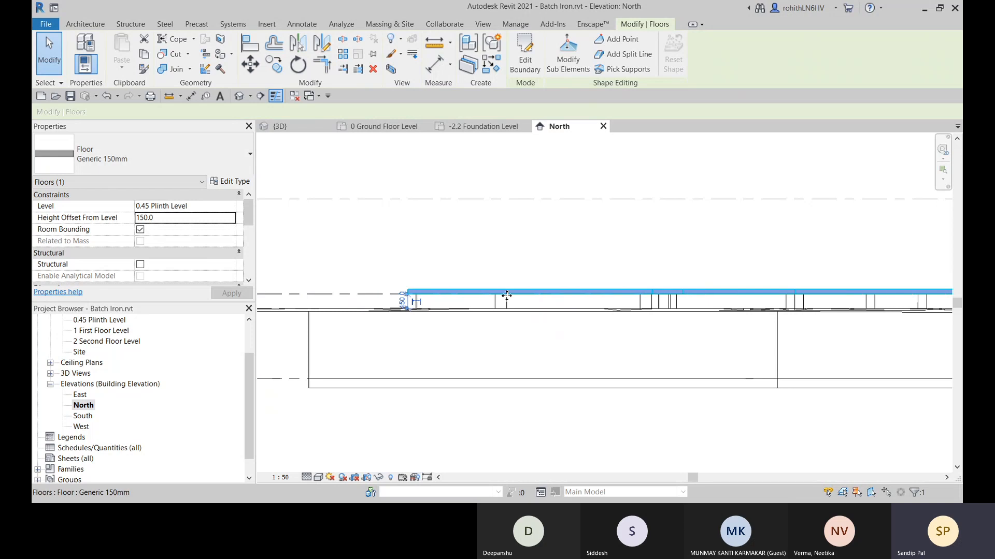
Inspect the raised slab in the 3D view from all sides, including its seating on the columns and the surrounding excavation.
{"action": "left_click", "coordinate": [300, 128]}
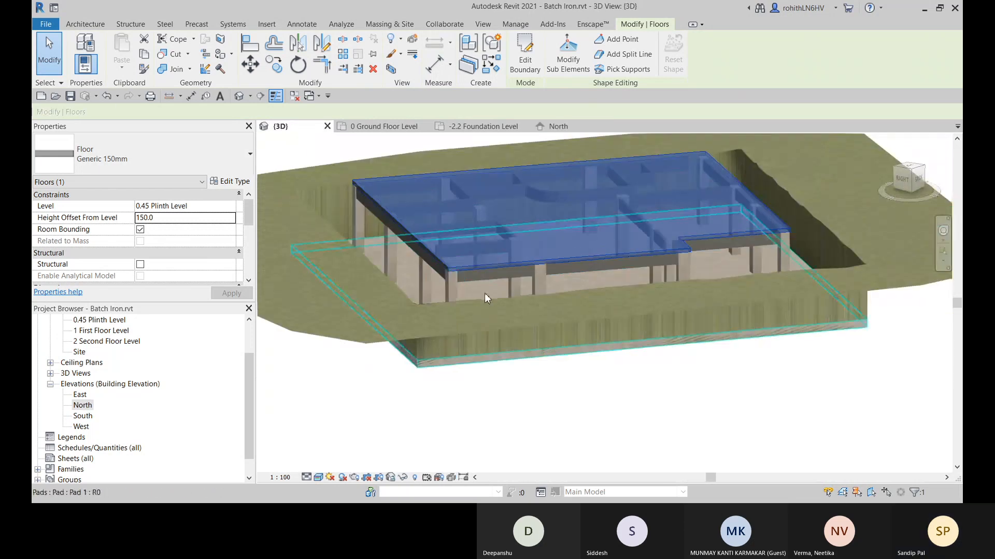
{"action": "scroll", "coordinate": [435, 280], "scroll_direction": "up", "scroll_amount": 5}
{"action": "scroll", "coordinate": [551, 247], "scroll_direction": "down", "scroll_amount": 5}
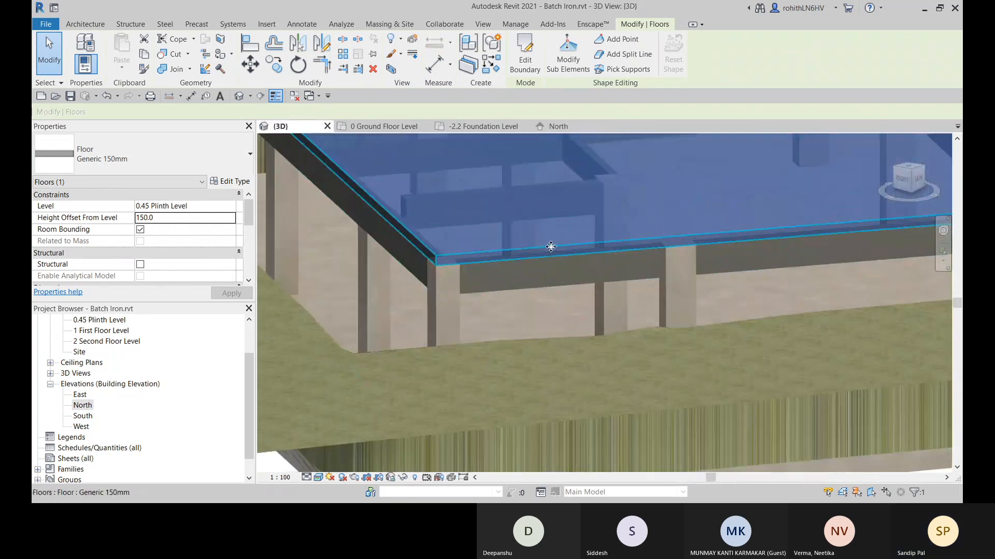
{"action": "middle_click_drag", "start_coordinate": [578, 299], "coordinate": [402, 351]}
{"action": "middle_click_drag", "start_coordinate": [544, 371], "coordinate": [583, 359]}
{"action": "left_click", "coordinate": [681, 399]}
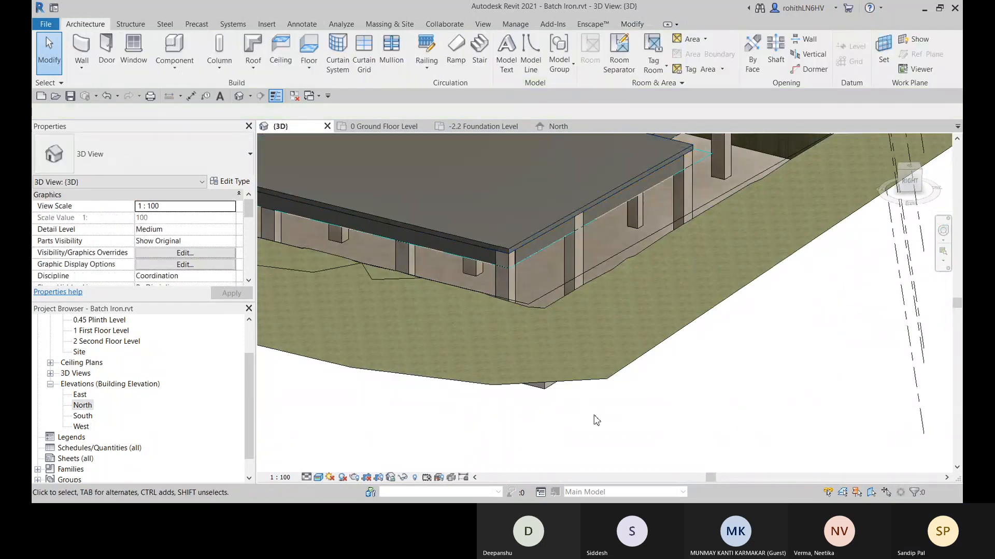
{"action": "scroll", "coordinate": [610, 376], "scroll_direction": "down", "scroll_amount": 3}
{"action": "scroll", "coordinate": [622, 395], "scroll_direction": "down", "scroll_amount": 4}
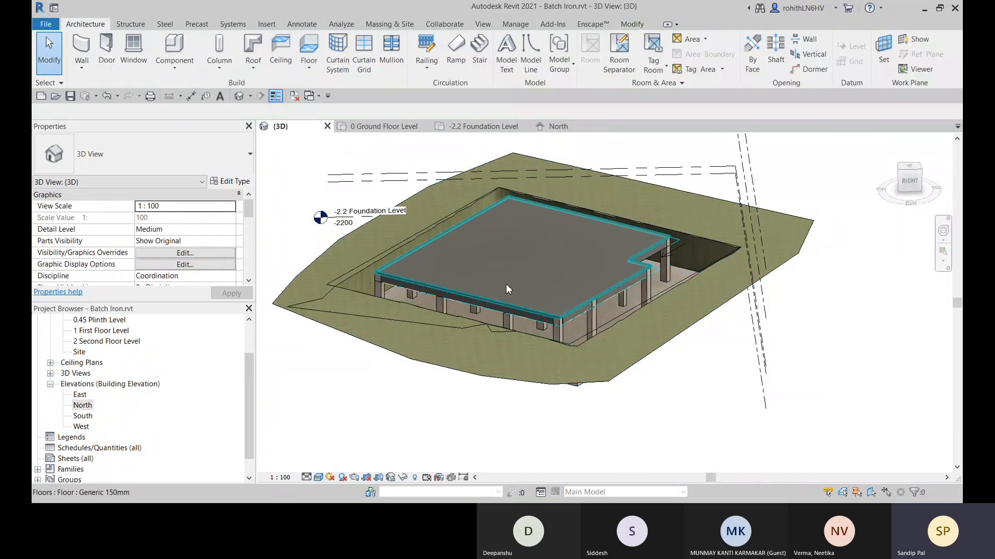
{"action": "middle_click_drag", "start_coordinate": [540, 310], "coordinate": [470, 248], "text": "shift"}
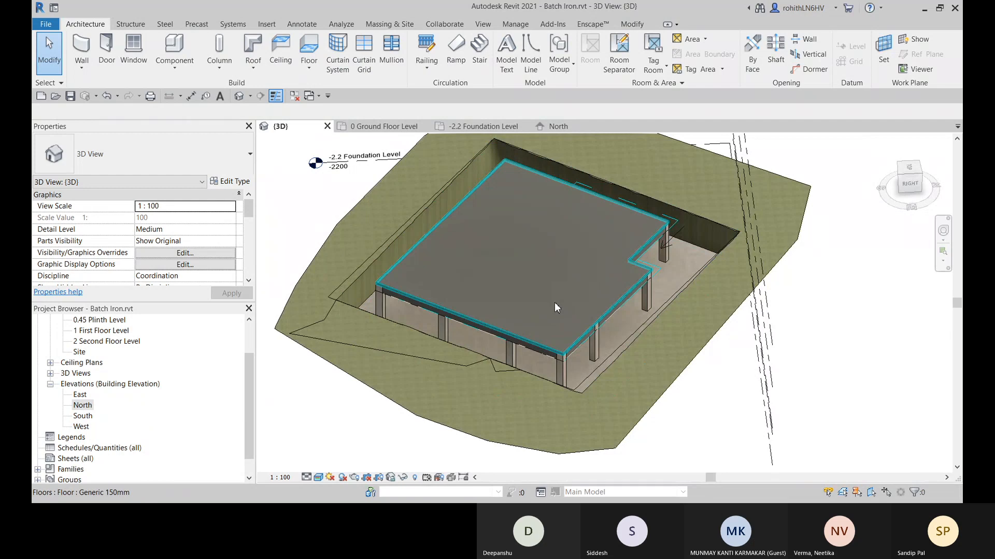
{"action": "middle_click_drag", "start_coordinate": [555, 302], "coordinate": [505, 319], "text": "shift"}
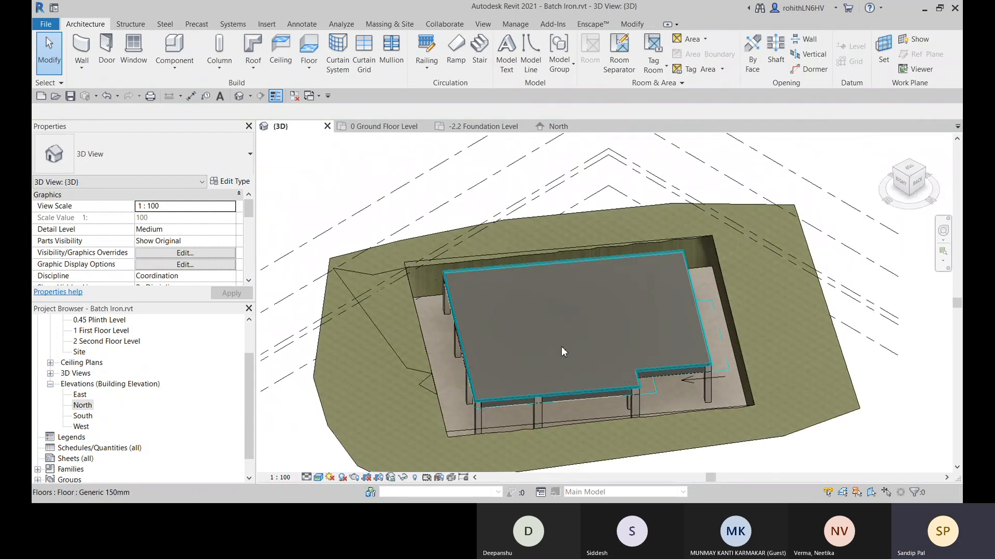
{"action": "middle_click_drag", "start_coordinate": [562, 347], "coordinate": [458, 243], "text": "shift"}
{"action": "middle_click_drag", "start_coordinate": [533, 257], "coordinate": [515, 303], "text": "shift"}
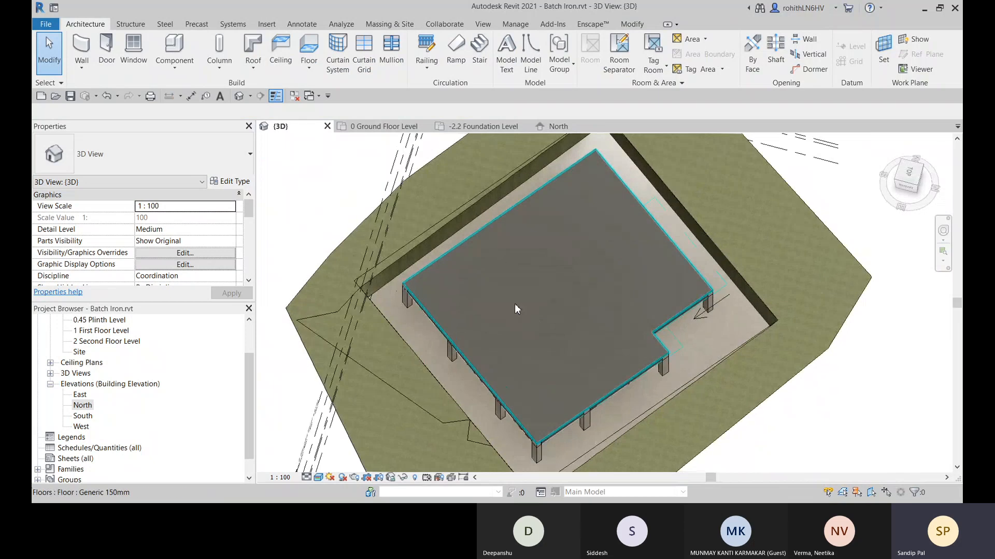
Open the Site floor plan and frame the whole house outline for the site tools.
{"action": "left_click", "coordinate": [376, 27]}
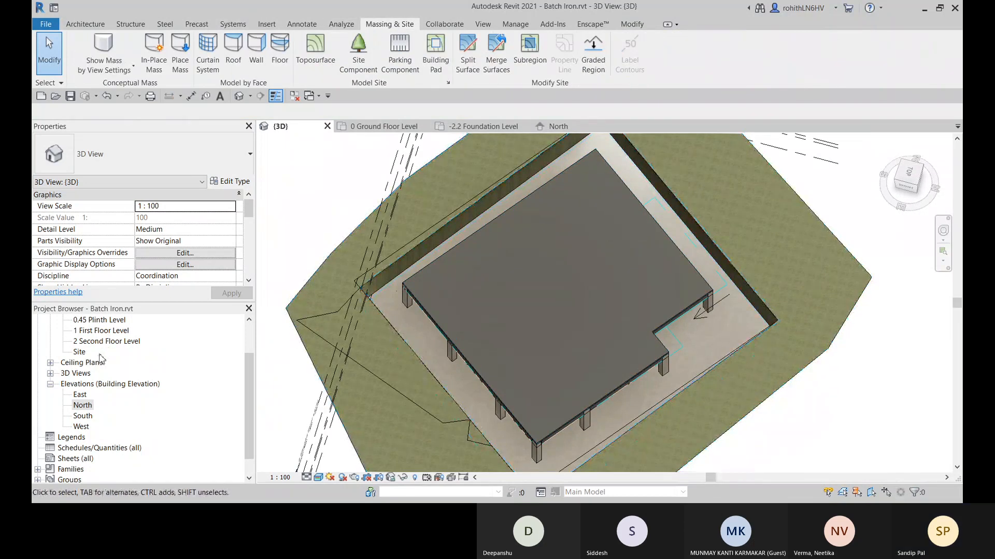
{"action": "scroll", "coordinate": [98, 357], "scroll_direction": "up", "scroll_amount": 2}
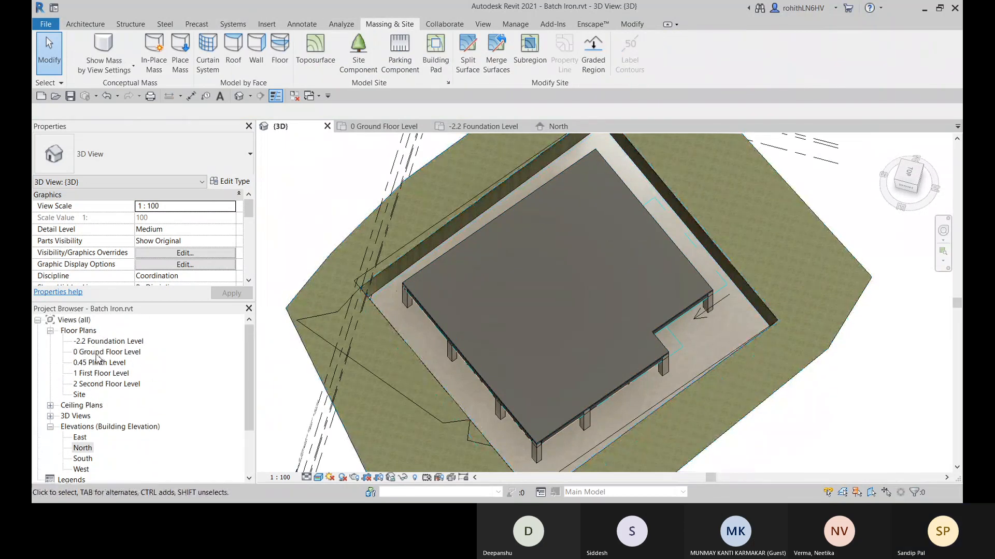
{"action": "double_click", "coordinate": [79, 395]}
{"action": "middle_click_drag", "start_coordinate": [487, 470], "coordinate": [492, 442]}
{"action": "scroll", "coordinate": [491, 417], "scroll_direction": "up", "scroll_amount": 4}
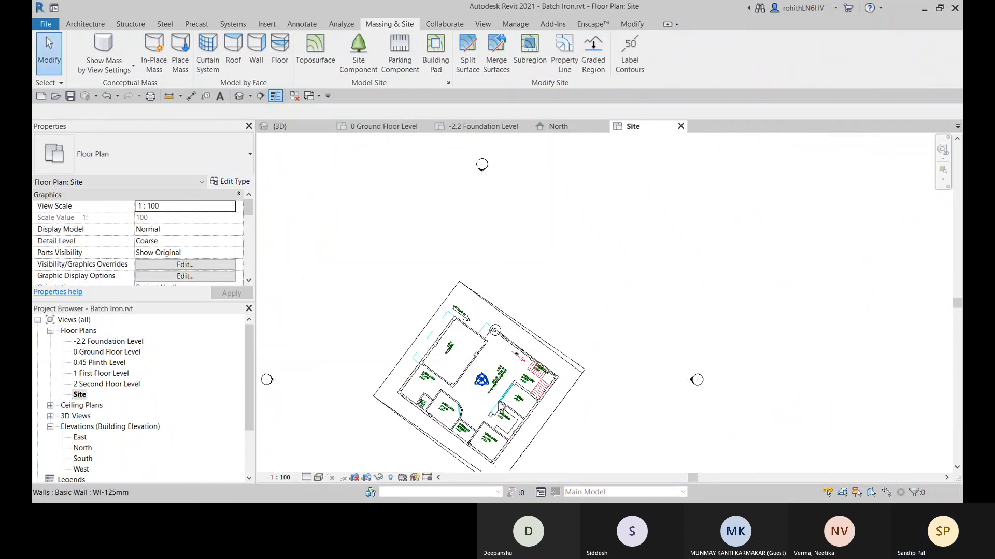
{"action": "scroll", "coordinate": [505, 395], "scroll_direction": "up", "scroll_amount": 2}
{"action": "middle_click_drag", "start_coordinate": [505, 395], "coordinate": [556, 263]}
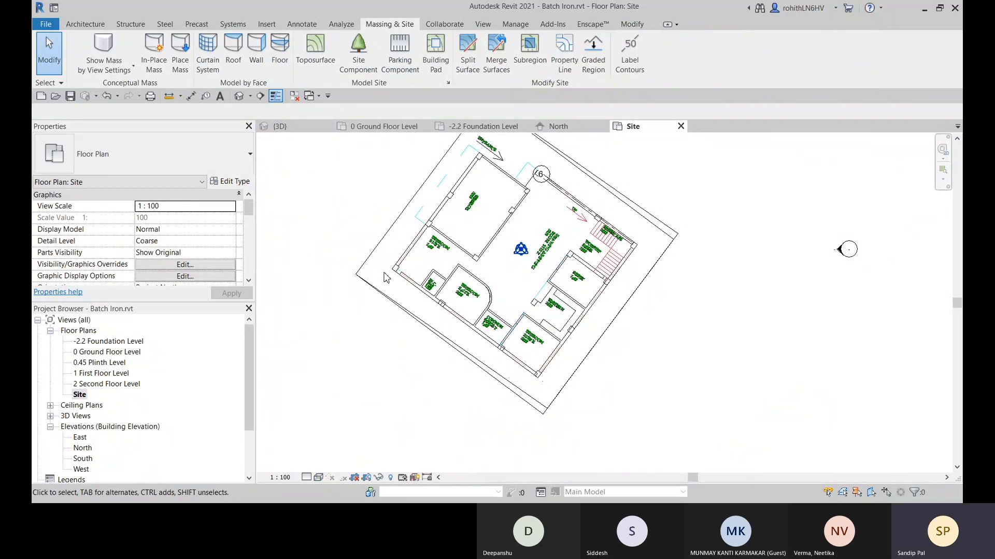
{"action": "middle_click_drag", "start_coordinate": [397, 253], "coordinate": [418, 283]}
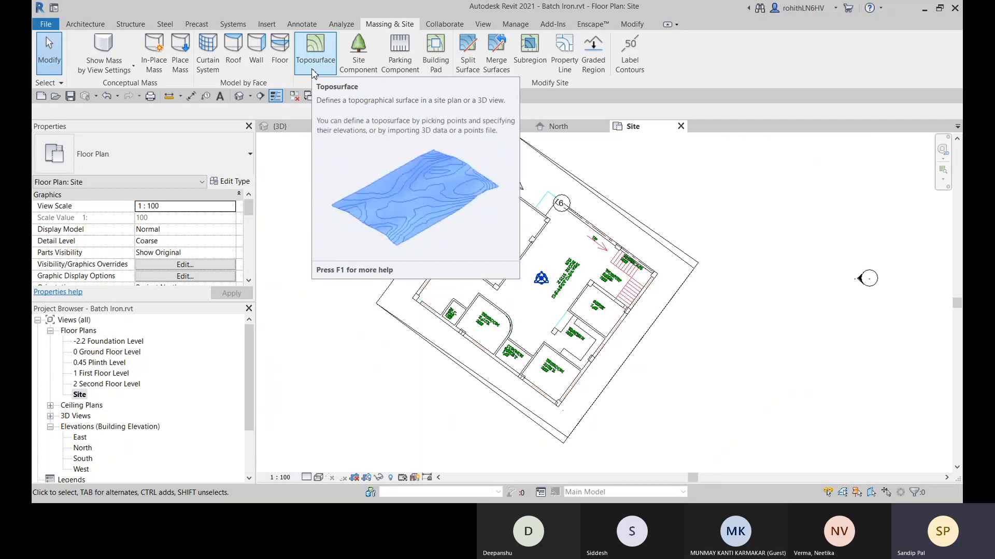
{"action": "middle_click_drag", "start_coordinate": [420, 187], "coordinate": [446, 195]}
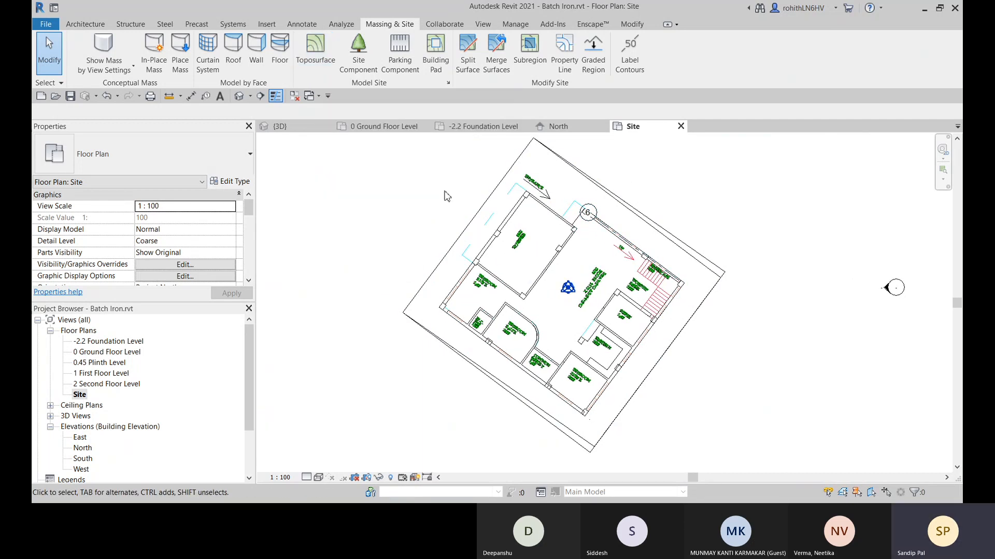
Start a toposurface with its points at an absolute elevation of 0.0, working from the slab's entrance corner.
{"action": "left_click", "coordinate": [315, 49]}
{"action": "scroll", "coordinate": [532, 196], "scroll_direction": "up", "scroll_amount": 1}
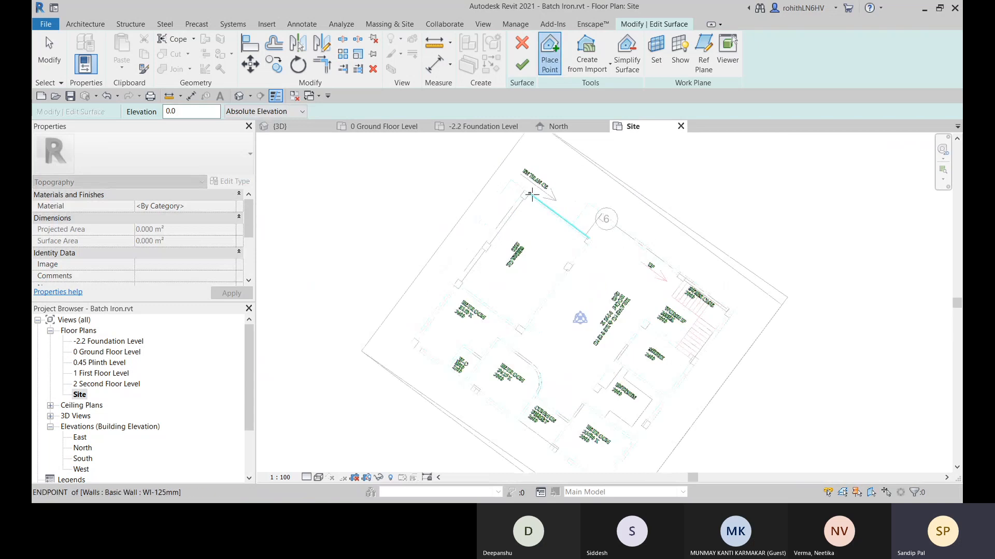
{"action": "scroll", "coordinate": [532, 195], "scroll_direction": "up", "scroll_amount": 1}
{"action": "scroll", "coordinate": [525, 194], "scroll_direction": "up", "scroll_amount": 2}
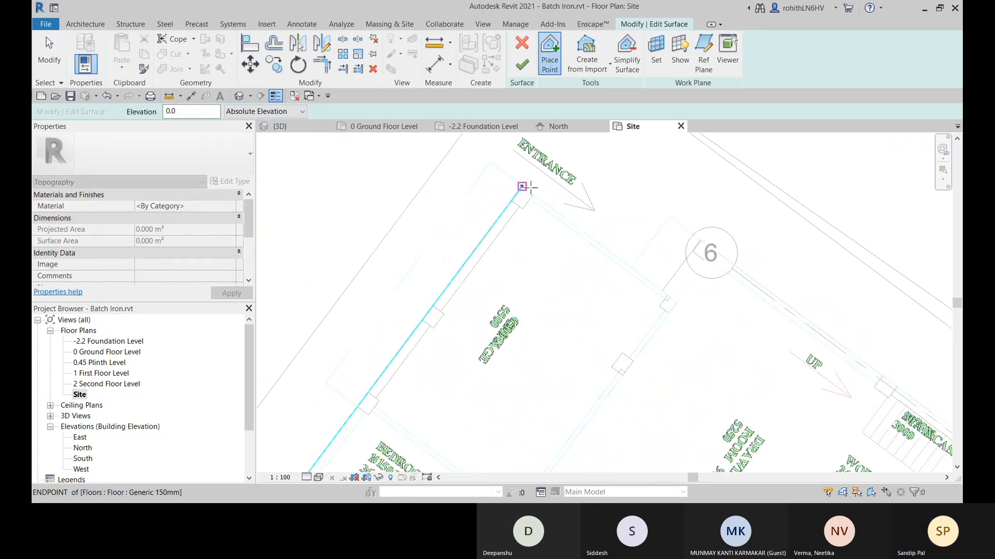
Try placing toposurface points at the slab's entrance corner, the inset corner next to it and the corner beside grid bubble 6.
{"action": "left_click", "coordinate": [522, 186]}
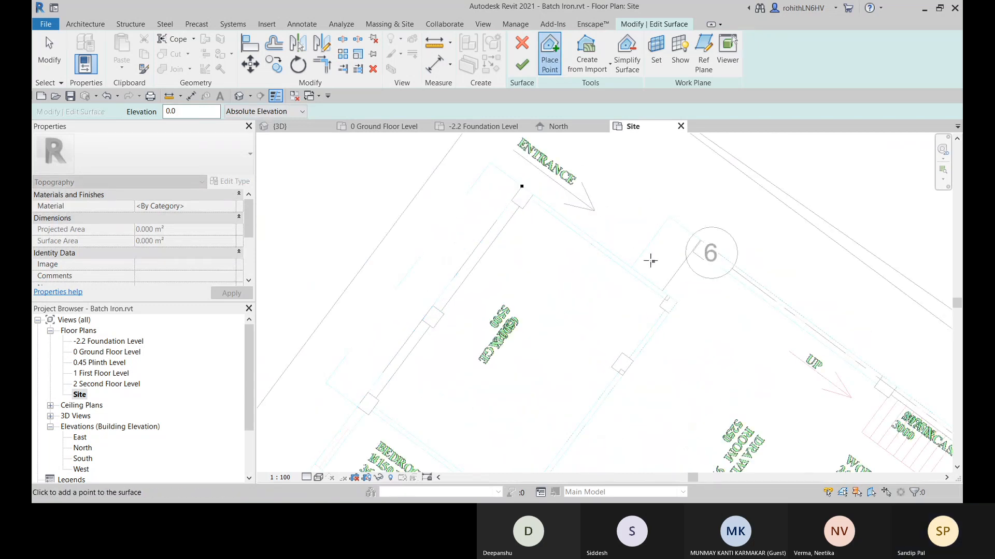
{"action": "left_click", "coordinate": [663, 290]}
{"action": "left_click", "coordinate": [700, 239]}
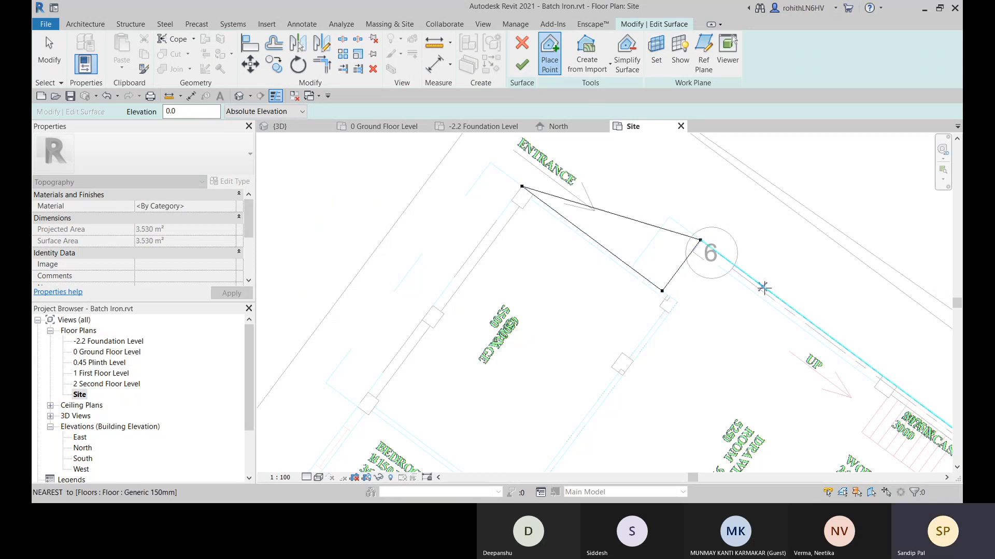
{"action": "middle_click_drag", "start_coordinate": [781, 295], "coordinate": [660, 216]}
{"action": "scroll", "coordinate": [711, 265], "scroll_direction": "down", "scroll_amount": 3}
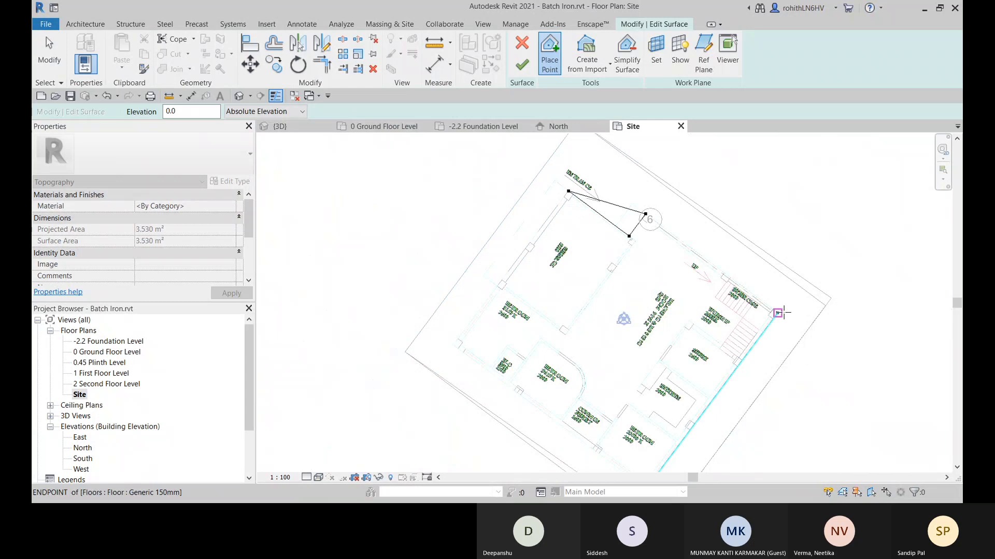
Try to complete the toposurface boundary with points at the slab's staircase corner and its two far bedroom-side corners.
{"action": "left_click", "coordinate": [777, 312]}
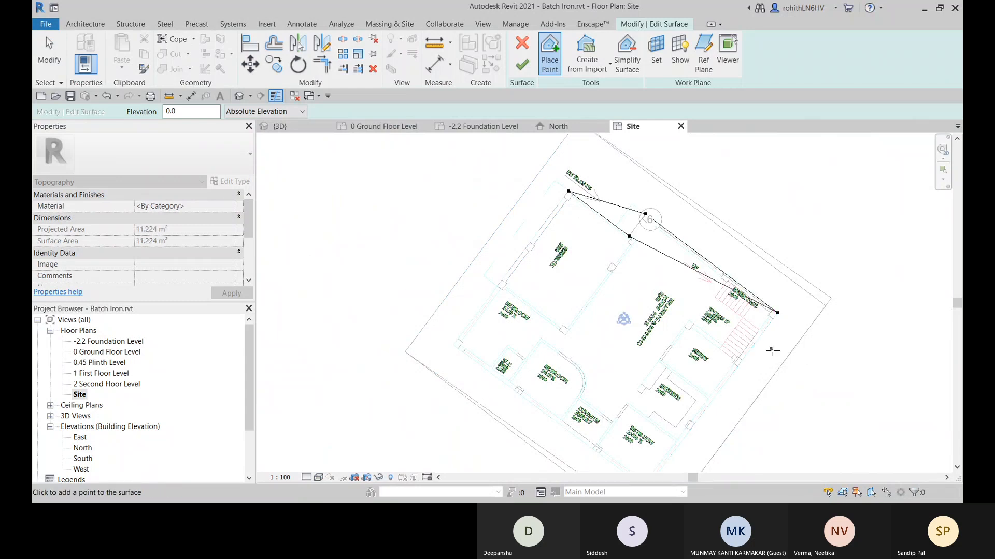
{"action": "middle_click_drag", "start_coordinate": [770, 351], "coordinate": [773, 282]}
{"action": "left_click", "coordinate": [649, 418]}
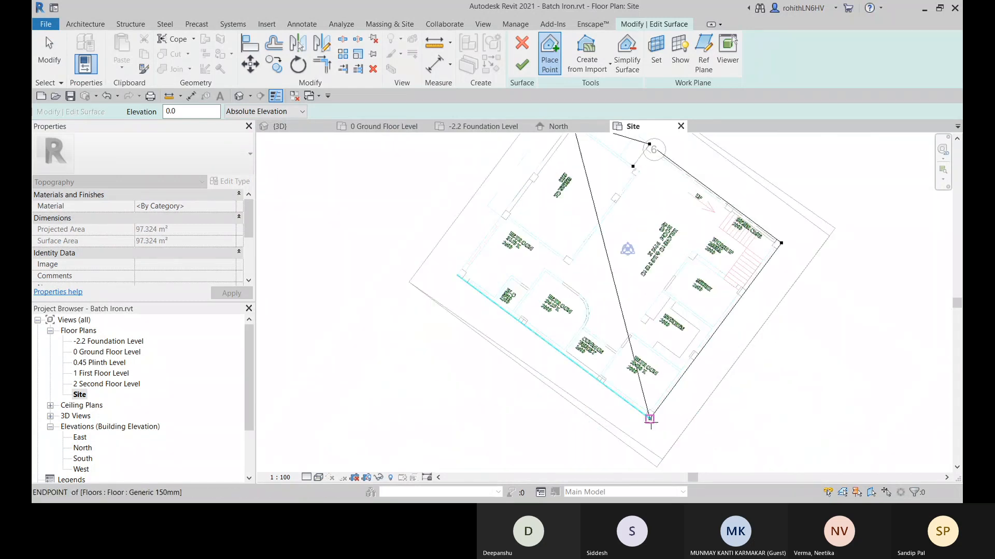
{"action": "left_click", "coordinate": [457, 275]}
{"action": "scroll", "coordinate": [533, 217], "scroll_direction": "down", "scroll_amount": 2}
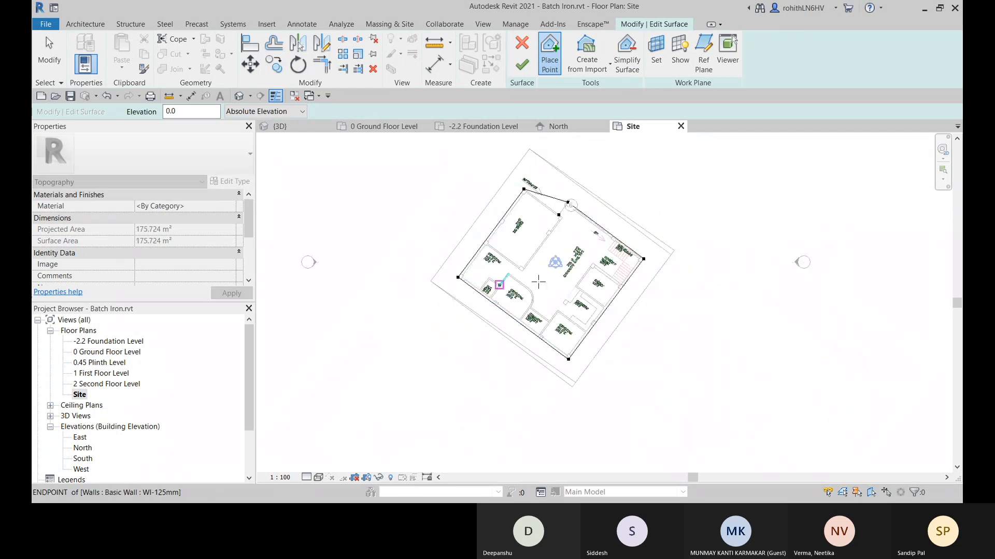
Try to bring the toposurface edge onto the slab's inset corner with more points there and along the adjoining wall.
{"action": "scroll", "coordinate": [555, 245], "scroll_direction": "down", "scroll_amount": 1}
{"action": "scroll", "coordinate": [556, 245], "scroll_direction": "up", "scroll_amount": 2}
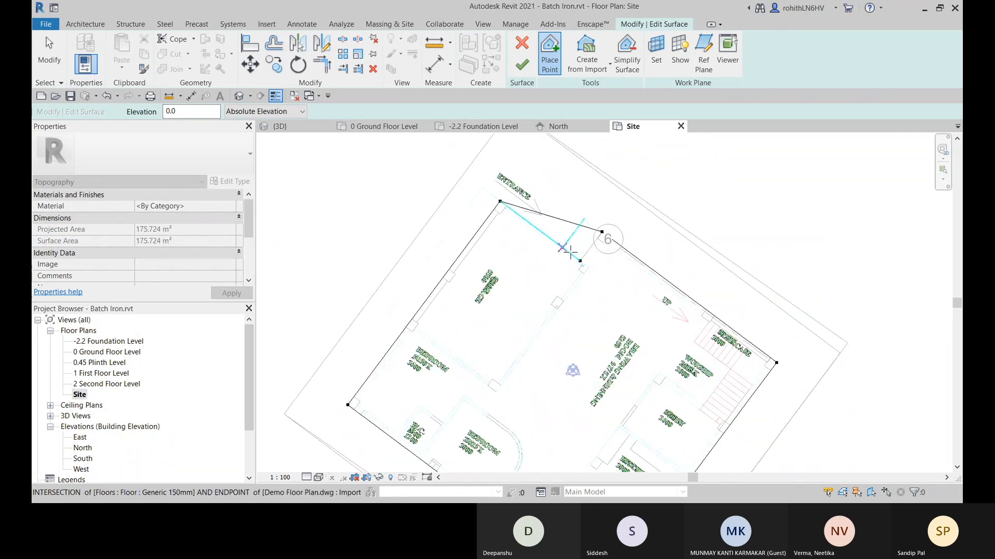
{"action": "left_click", "coordinate": [580, 261]}
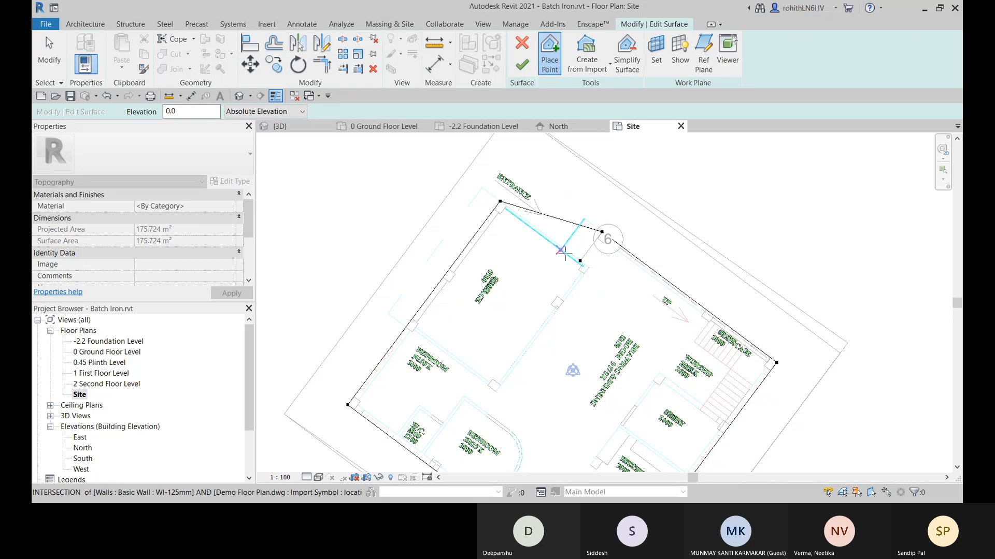
{"action": "left_click", "coordinate": [564, 251]}
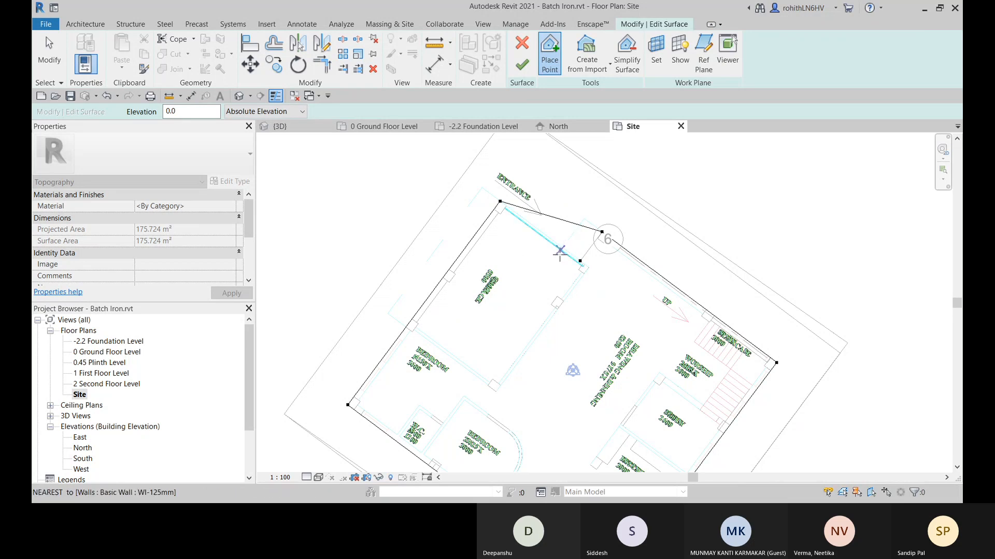
Undo the toposurface points back to the first one at the entrance corner.
{"action": "key", "text": "ctrl+z"}
{"action": "key", "text": "ctrl+z"}
{"action": "key", "text": "ctrl+z"}
{"action": "key", "text": "ctrl+z"}
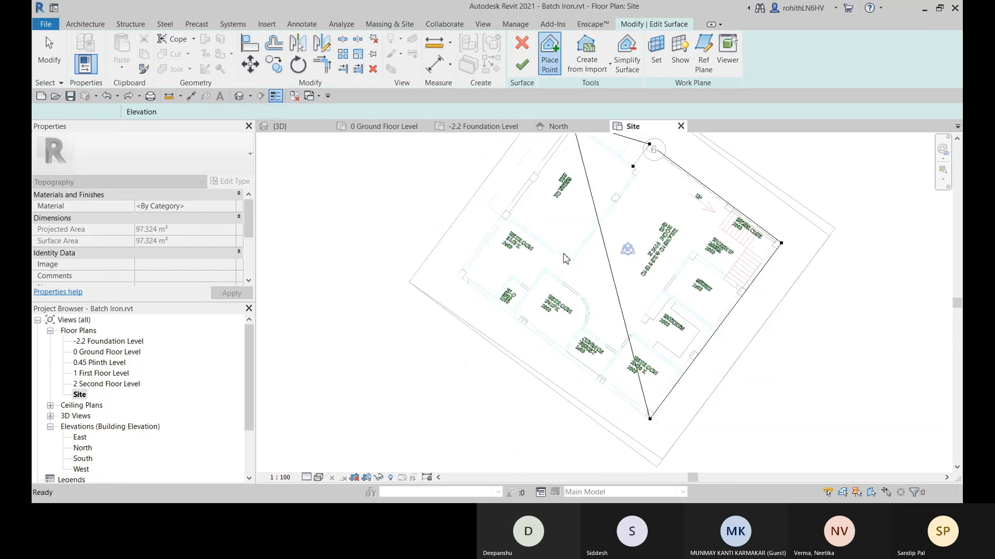
{"action": "key", "text": "ctrl+z"}
{"action": "key", "text": "ctrl+z"}
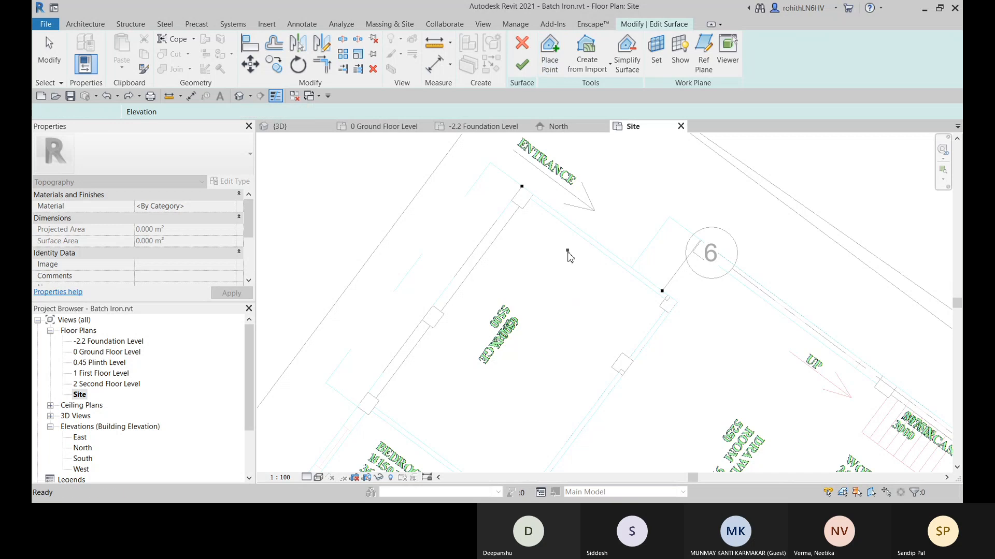
Try outlining the toposurface in the opposite direction around the slab corners, ending at the inset corner near the entrance.
{"action": "scroll", "coordinate": [522, 187], "scroll_direction": "down", "scroll_amount": 5}
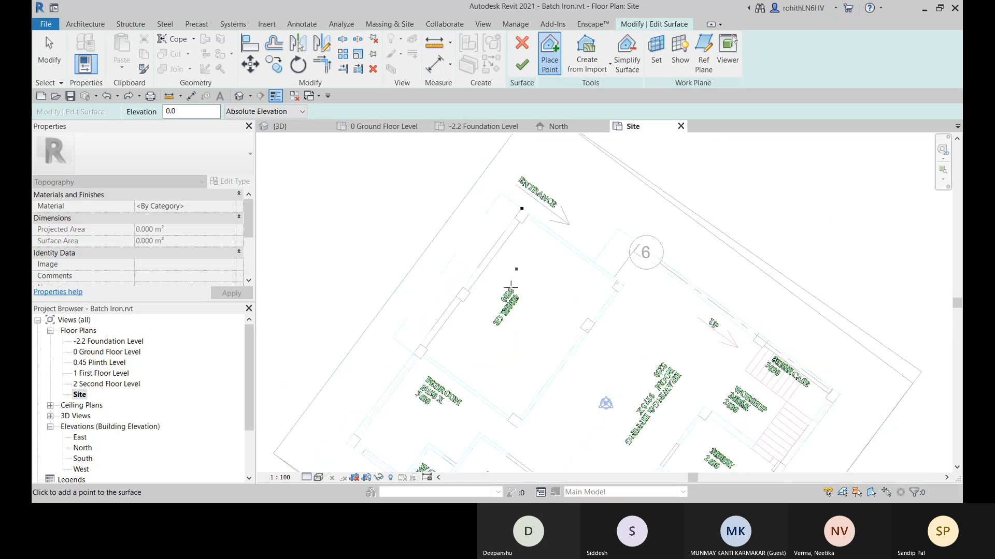
{"action": "scroll", "coordinate": [428, 337], "scroll_direction": "up", "scroll_amount": 4}
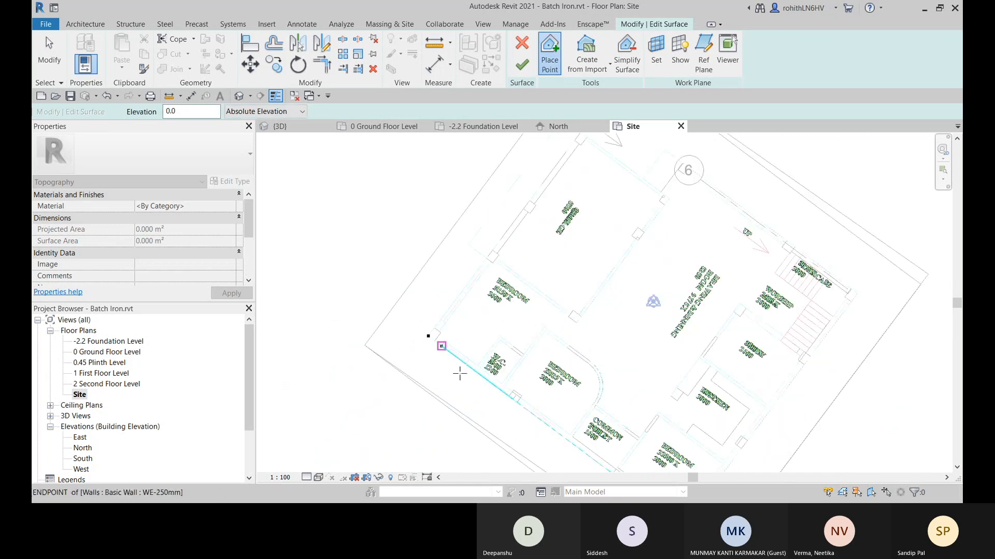
{"action": "middle_click_drag", "start_coordinate": [460, 372], "coordinate": [373, 263]}
{"action": "left_click", "coordinate": [596, 417]}
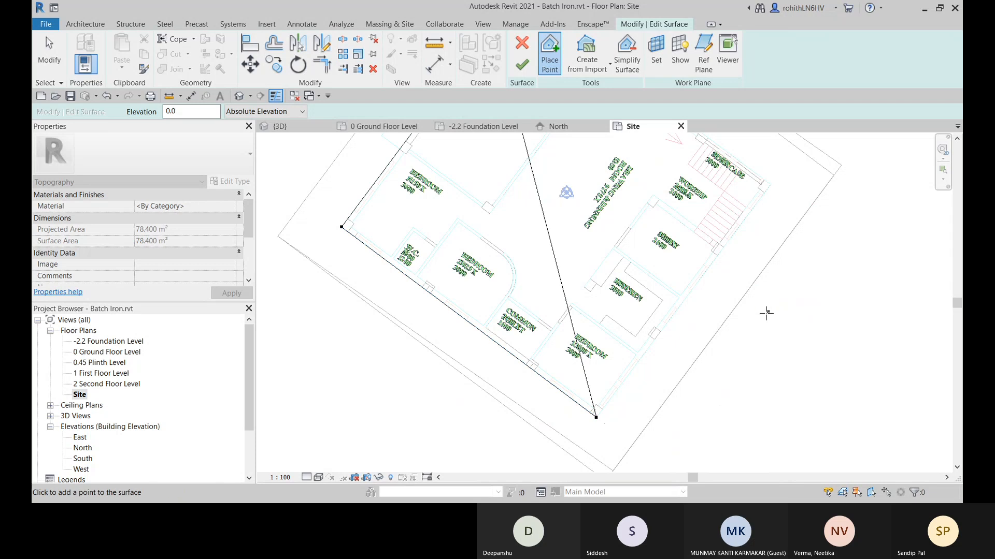
{"action": "middle_click_drag", "start_coordinate": [769, 208], "coordinate": [687, 290]}
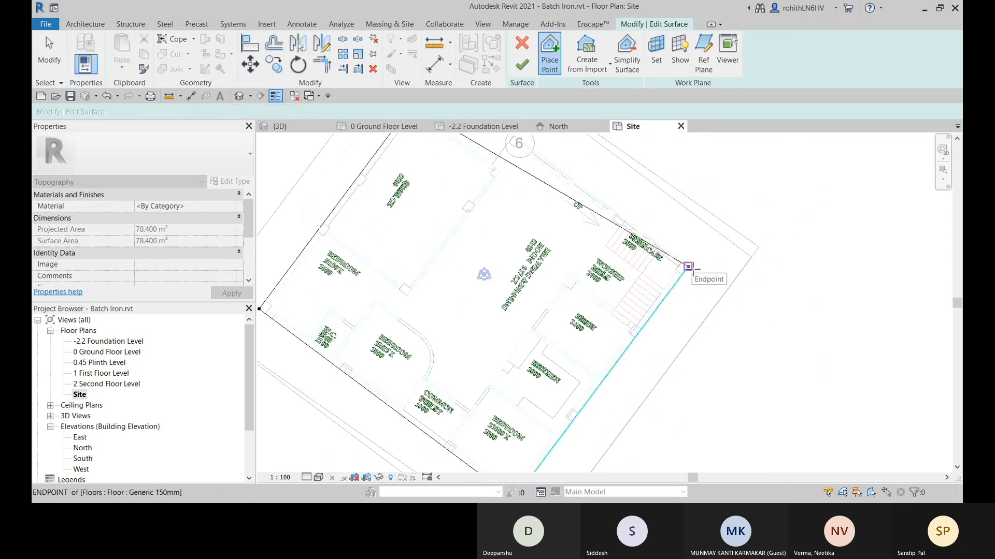
{"action": "left_click", "coordinate": [688, 267]}
{"action": "middle_click_drag", "start_coordinate": [653, 239], "coordinate": [700, 375]}
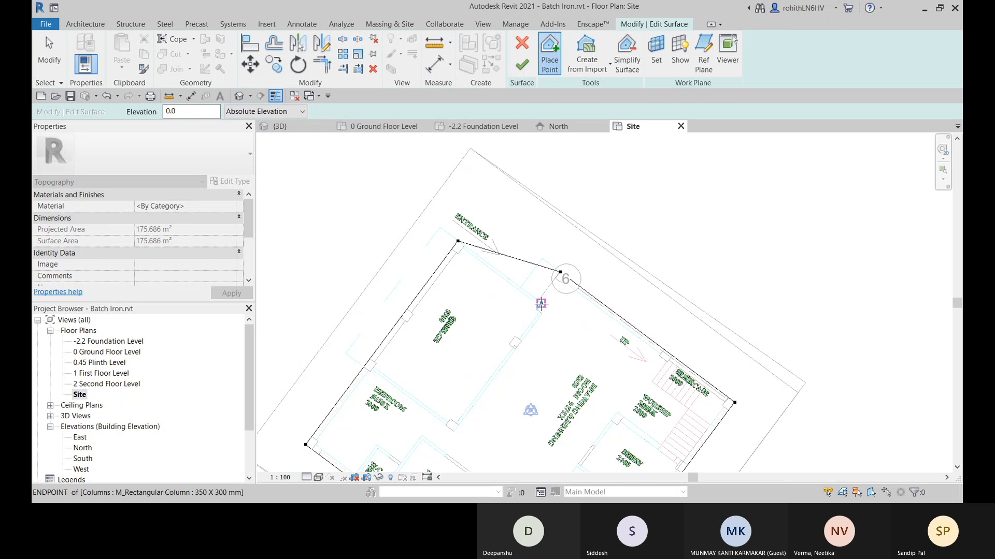
{"action": "left_click", "coordinate": [540, 301]}
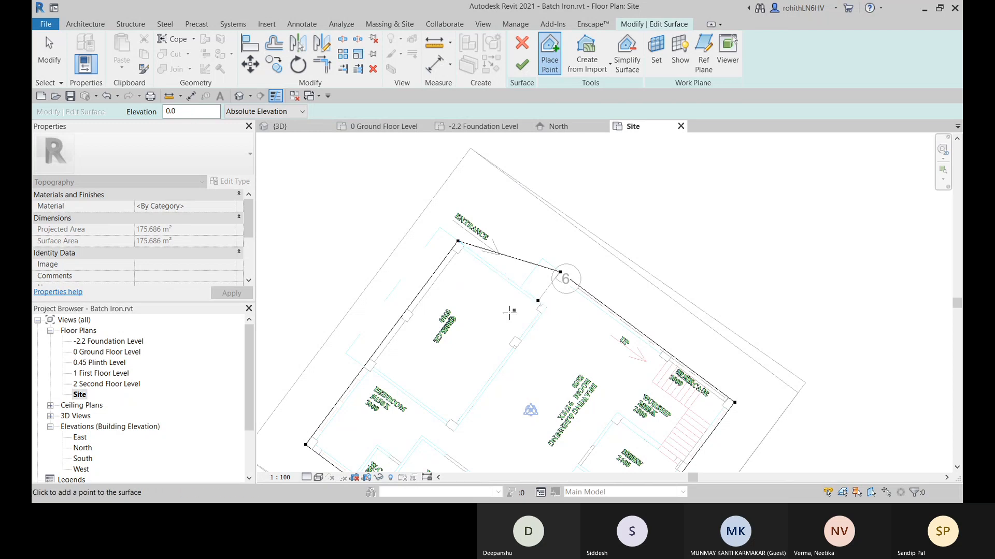
{"action": "middle_click_drag", "start_coordinate": [529, 279], "coordinate": [538, 272]}
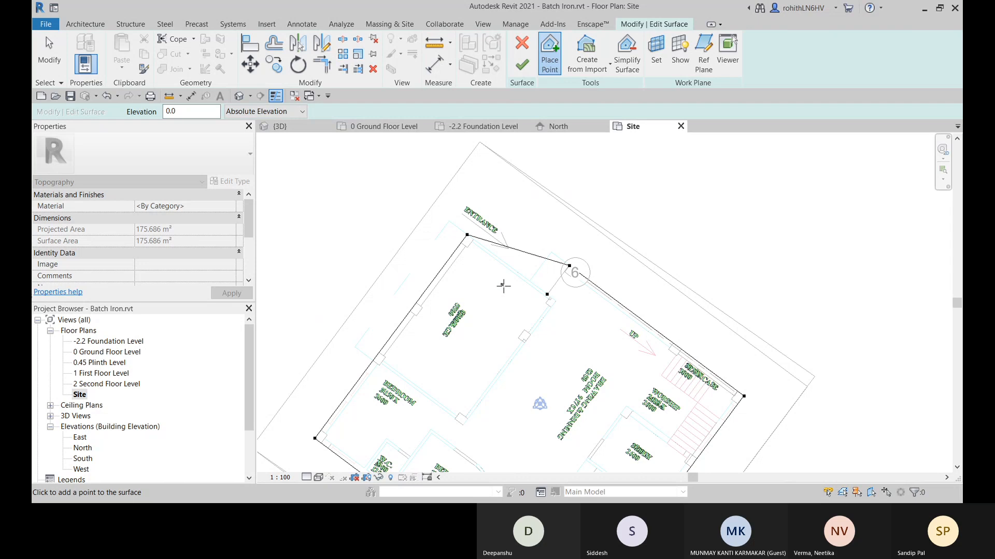
Undo all placed toposurface points, including the one at the entrance corner.
{"action": "key", "text": "ctrl+z"}
{"action": "key", "text": "ctrl+z"}
{"action": "key", "text": "ctrl+z"}
{"action": "key", "text": "ctrl+z"}
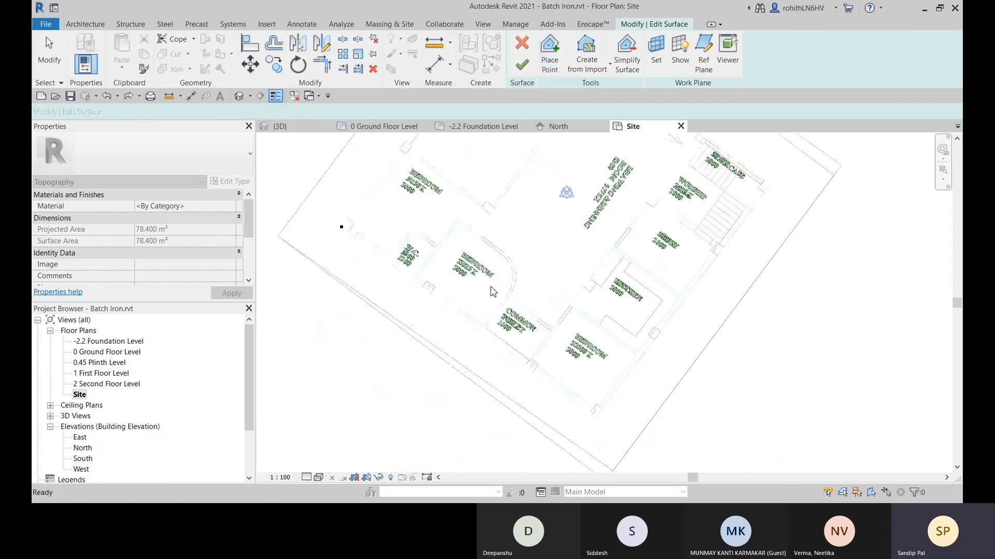
{"action": "key", "text": "ctrl+z"}
{"action": "middle_click_drag", "start_coordinate": [533, 240], "coordinate": [402, 409]}
{"action": "key", "text": "ctrl+z"}
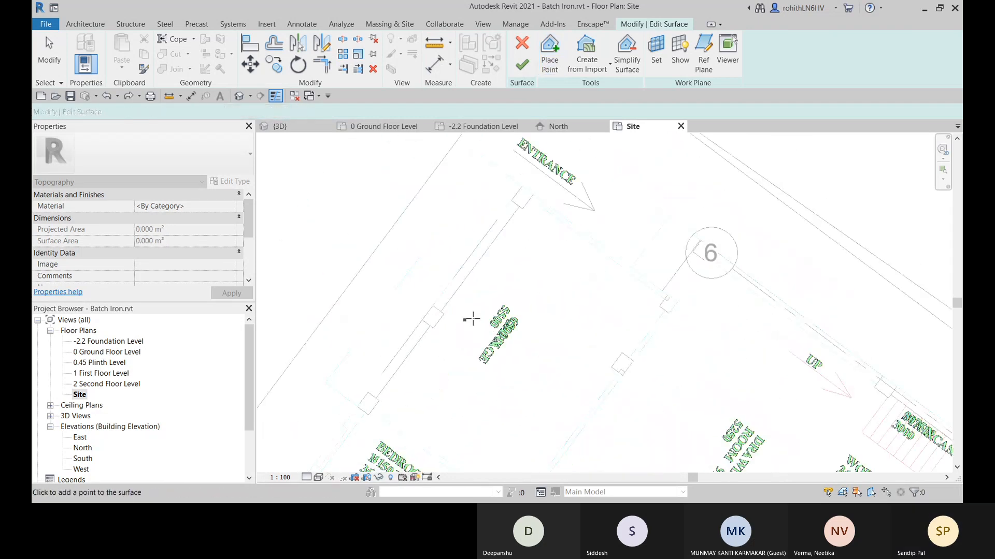
Place a toposurface point at the slab corner beside grid bubble 6.
{"action": "scroll", "coordinate": [631, 266], "scroll_direction": "up", "scroll_amount": 5}
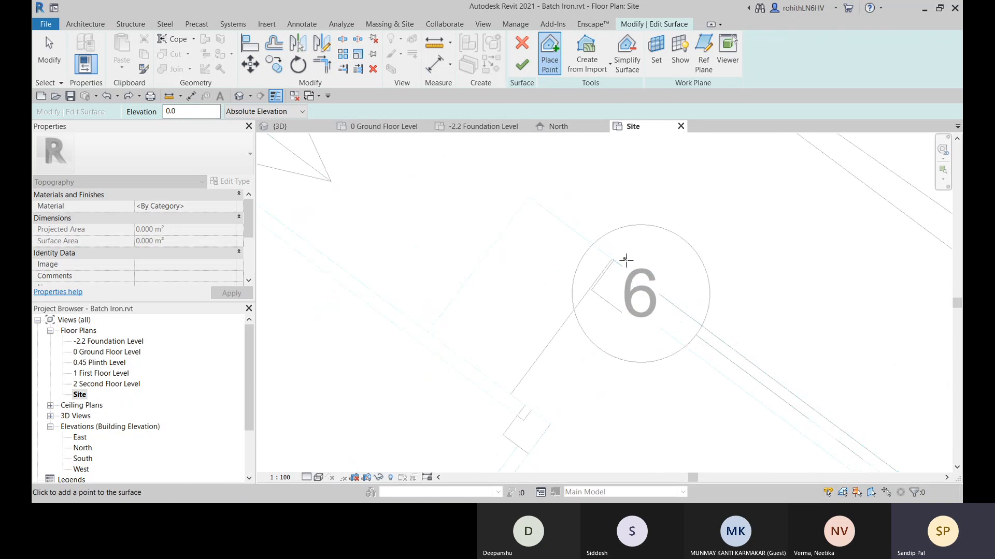
{"action": "scroll", "coordinate": [582, 344], "scroll_direction": "down", "scroll_amount": 4}
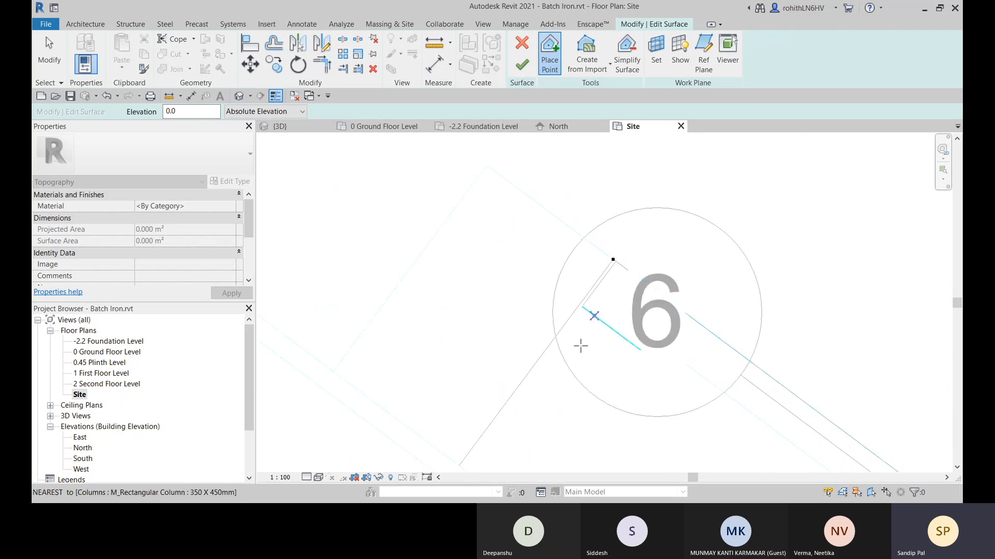
Try continuing the toposurface with points at the inset corner and then the slab's entrance corner.
{"action": "left_click", "coordinate": [485, 427]}
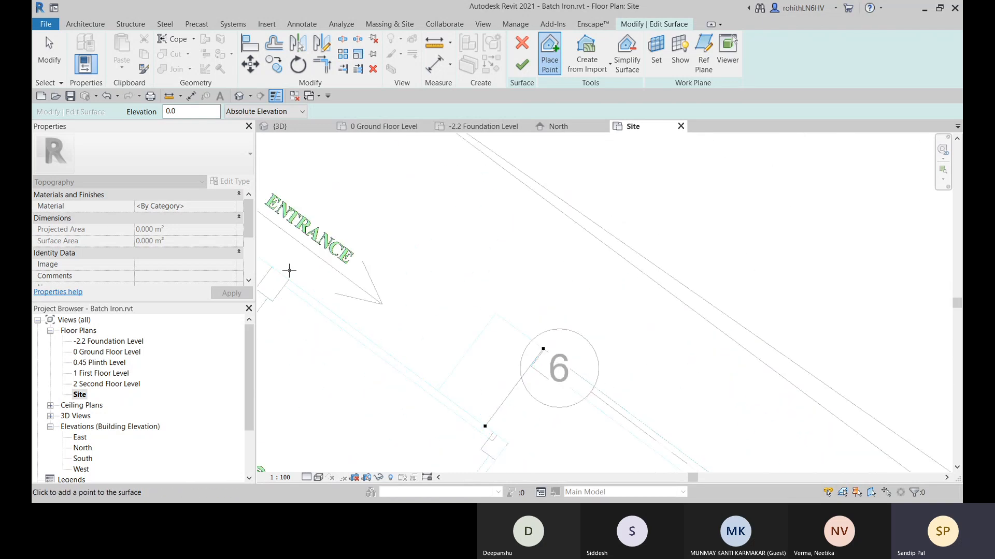
{"action": "middle_click_drag", "start_coordinate": [275, 269], "coordinate": [431, 259]}
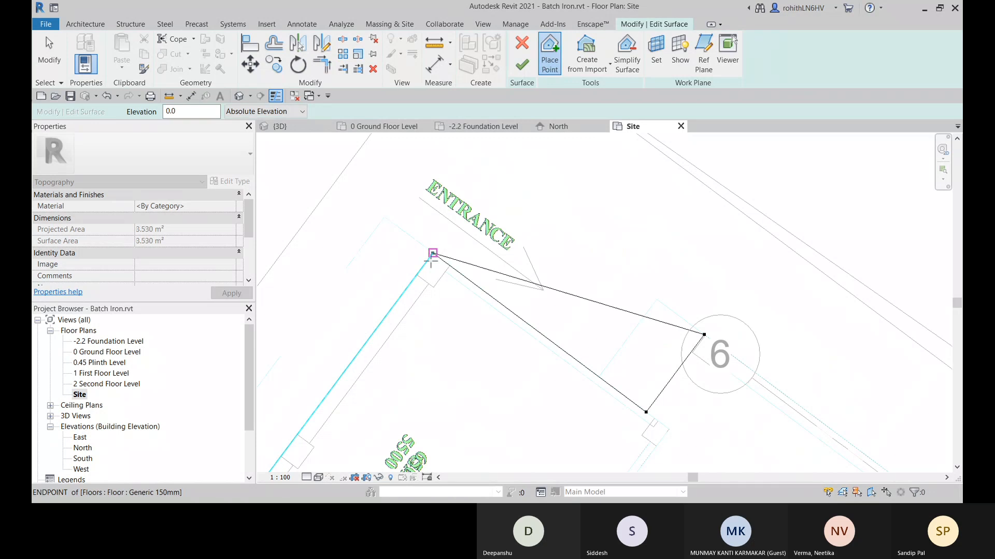
{"action": "scroll", "coordinate": [396, 312], "scroll_direction": "down", "scroll_amount": 2}
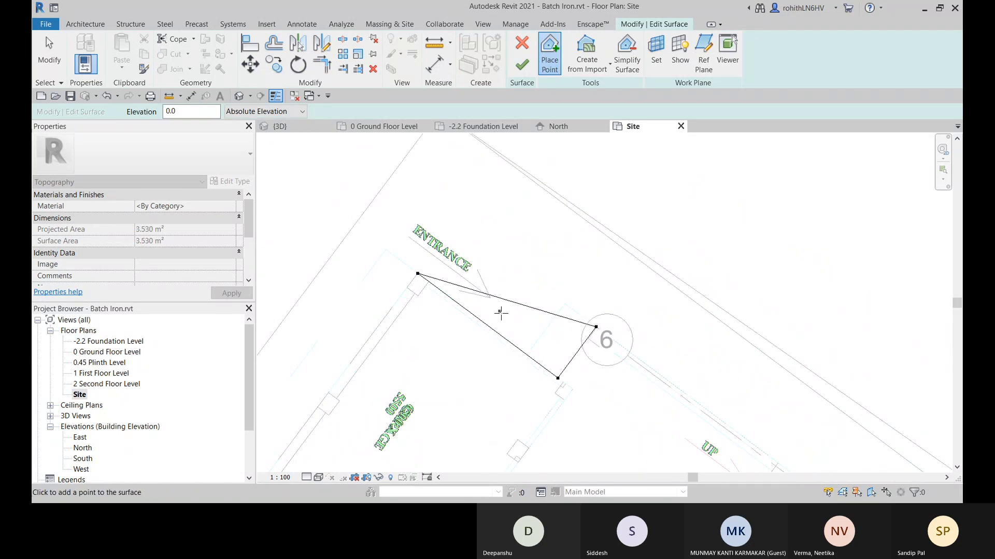
{"action": "scroll", "coordinate": [405, 344], "scroll_direction": "down", "scroll_amount": 2}
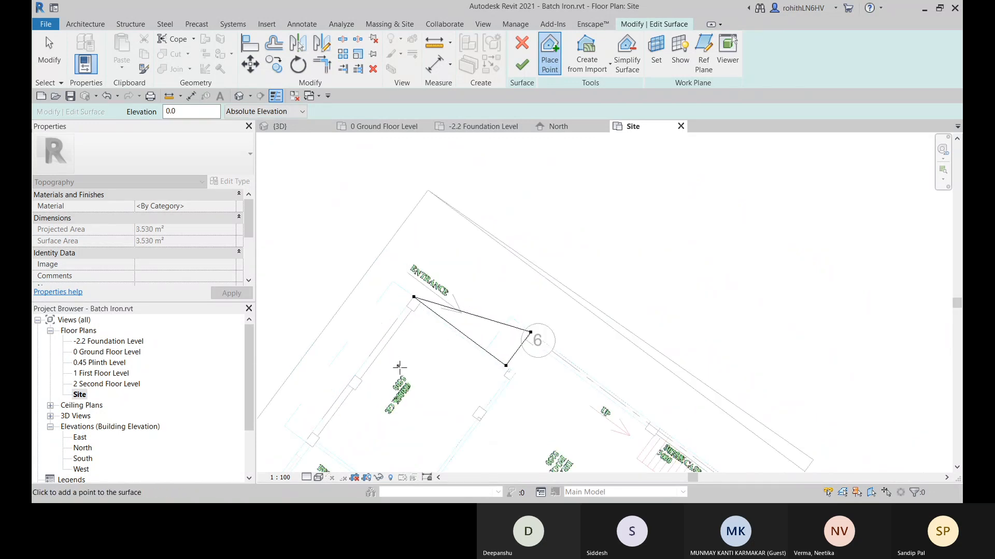
{"action": "middle_click_drag", "start_coordinate": [399, 367], "coordinate": [457, 302]}
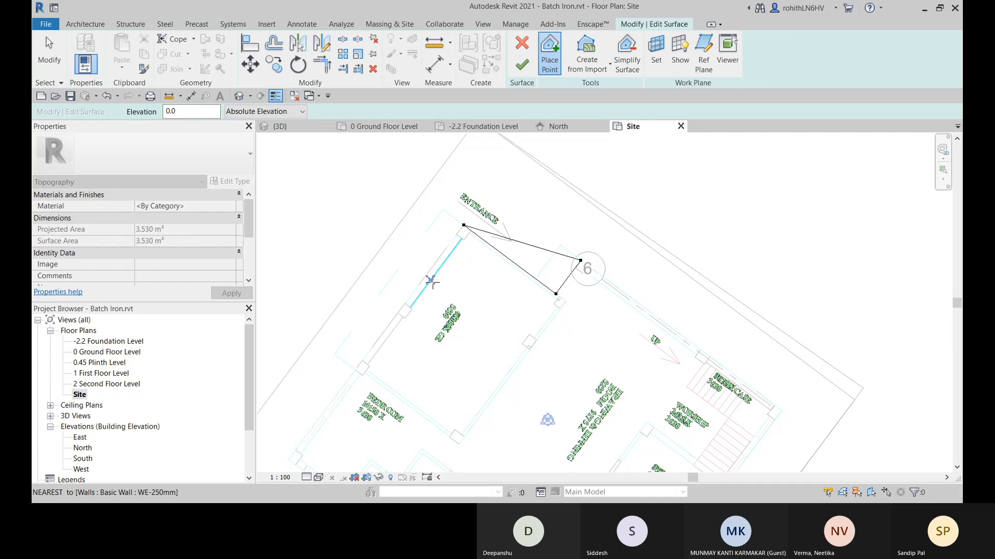
Undo the toposurface points at the entrance and inset corners.
{"action": "key", "text": "ctrl+z"}
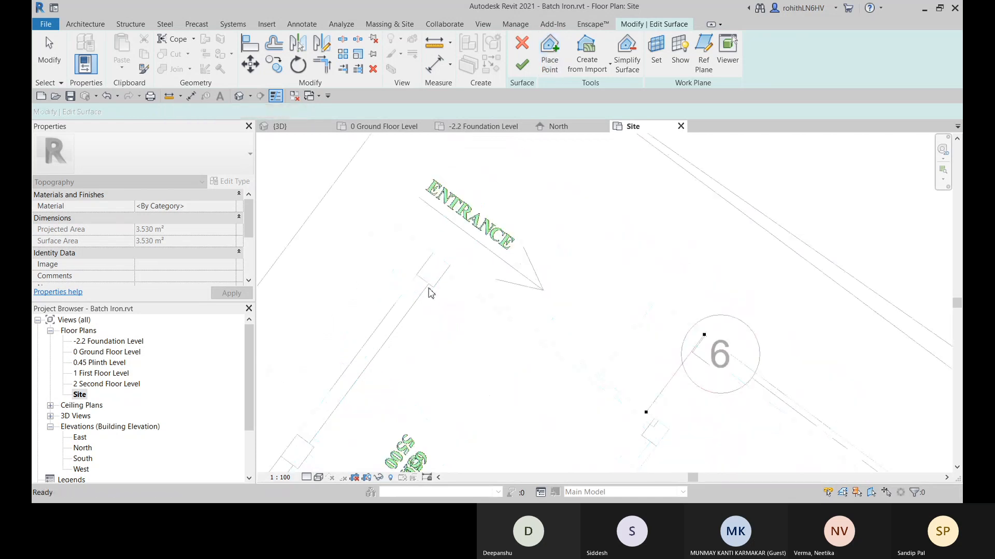
{"action": "scroll", "coordinate": [574, 312], "scroll_direction": "down", "scroll_amount": 2}
{"action": "key", "text": "ctrl+z"}
{"action": "scroll", "coordinate": [643, 325], "scroll_direction": "down", "scroll_amount": 3}
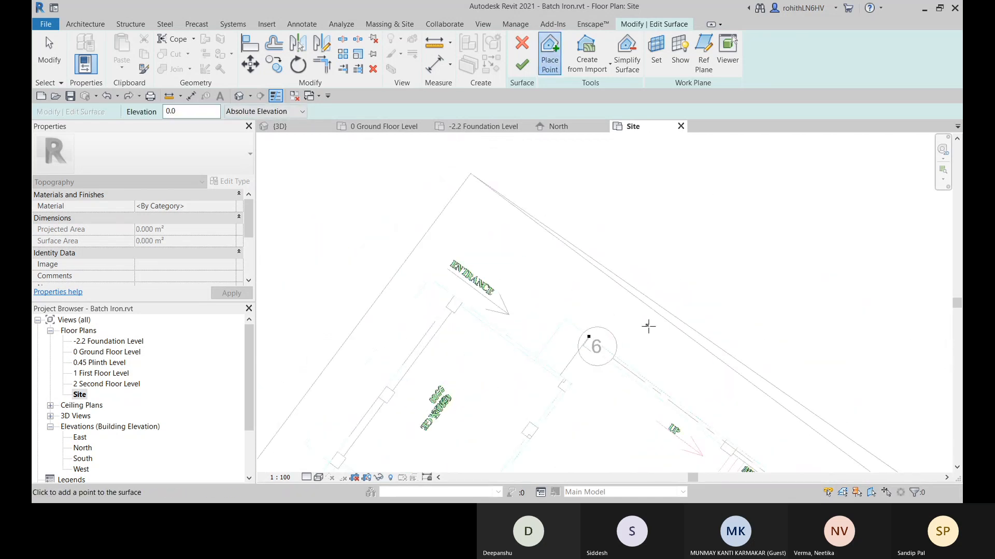
Place toposurface points at the slab's staircase corner and at the far corner beyond the kitchen-side bedroom.
{"action": "middle_click_drag", "start_coordinate": [697, 386], "coordinate": [605, 165]}
{"action": "scroll", "coordinate": [694, 266], "scroll_direction": "up", "scroll_amount": 1}
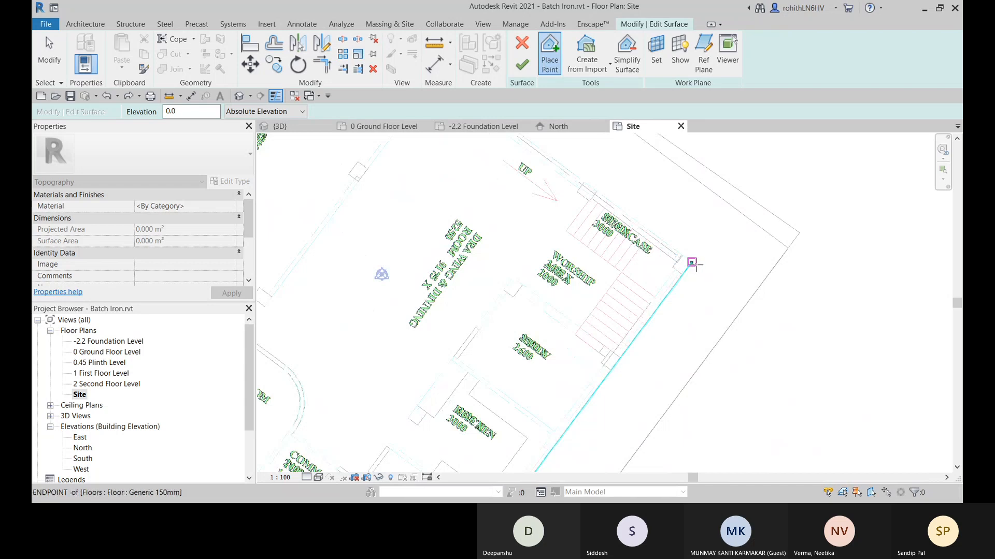
{"action": "left_click", "coordinate": [695, 265]}
{"action": "scroll", "coordinate": [663, 328], "scroll_direction": "down", "scroll_amount": 2}
{"action": "middle_click_drag", "start_coordinate": [631, 385], "coordinate": [682, 255]}
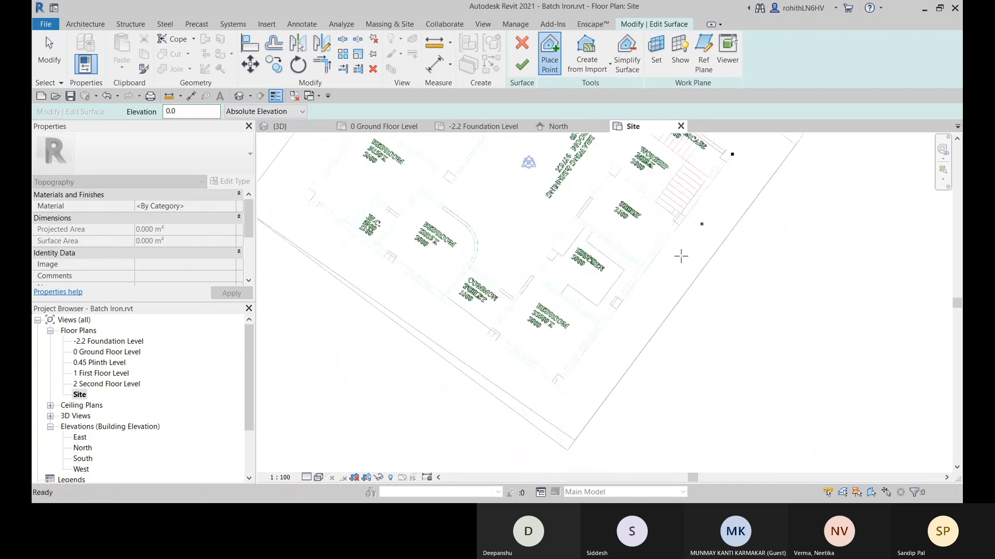
{"action": "left_click", "coordinate": [558, 387]}
Place toposurface points at the slab's outer corner near the W.C. and bedroom, and at the entrance corner.
{"action": "scroll", "coordinate": [497, 378], "scroll_direction": "down", "scroll_amount": 2}
{"action": "scroll", "coordinate": [601, 344], "scroll_direction": "up", "scroll_amount": 2}
{"action": "left_click", "coordinate": [571, 318]}
{"action": "scroll", "coordinate": [571, 318], "scroll_direction": "down", "scroll_amount": 2}
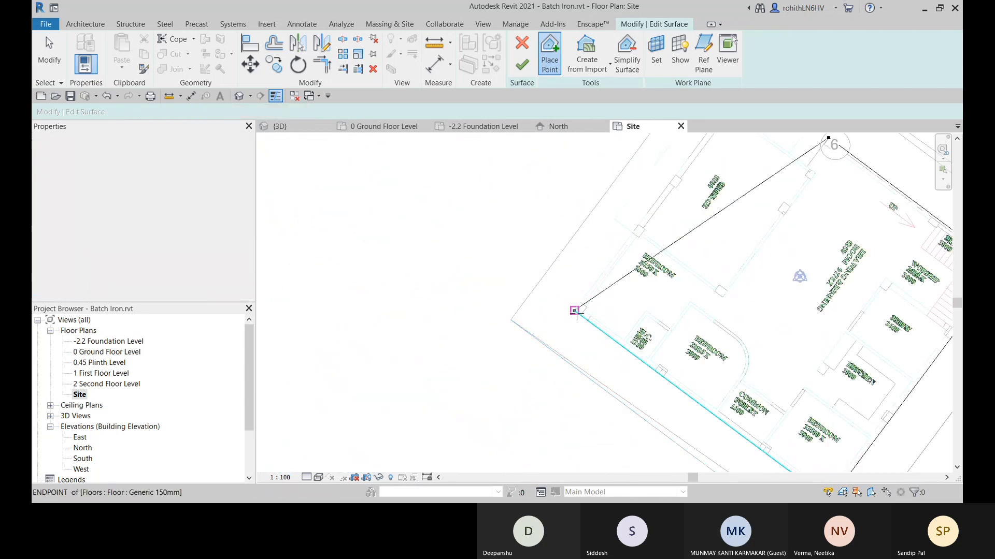
{"action": "scroll", "coordinate": [669, 290], "scroll_direction": "up", "scroll_amount": 2}
{"action": "left_click", "coordinate": [656, 269]}
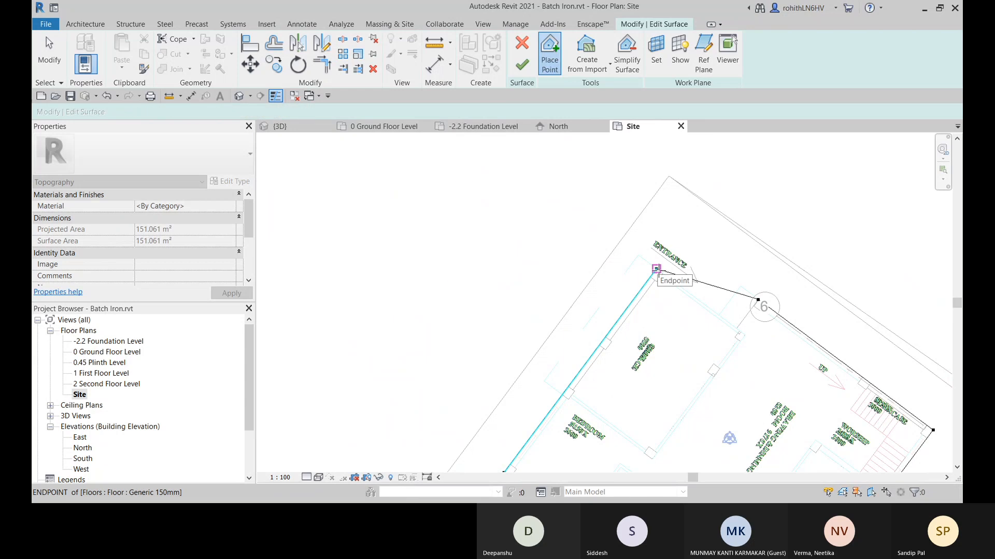
Place toposurface points at the slab's inset corner and at the midpoint of the adjacent entrance-side wall, and finish the surface.
{"action": "left_click", "coordinate": [734, 329]}
{"action": "middle_click_drag", "start_coordinate": [709, 322], "coordinate": [584, 291]}
{"action": "left_click", "coordinate": [577, 272]}
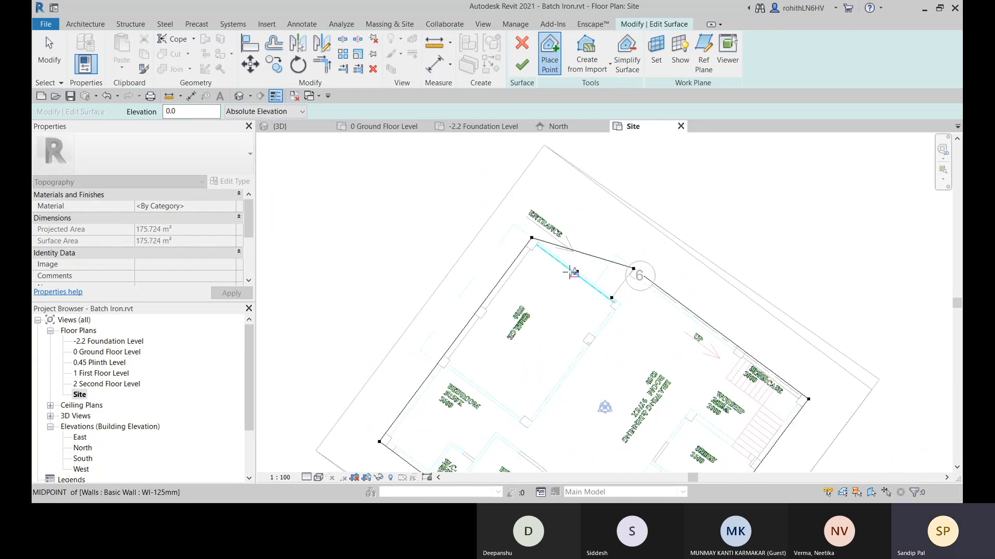
{"action": "middle_click_drag", "start_coordinate": [589, 293], "coordinate": [558, 243]}
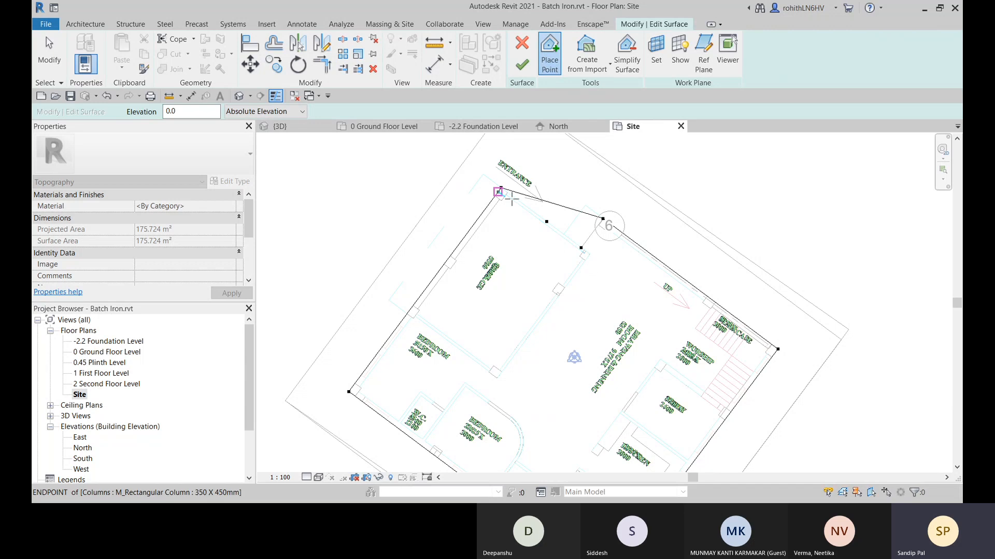
{"action": "middle_click_drag", "start_coordinate": [572, 280], "coordinate": [587, 288]}
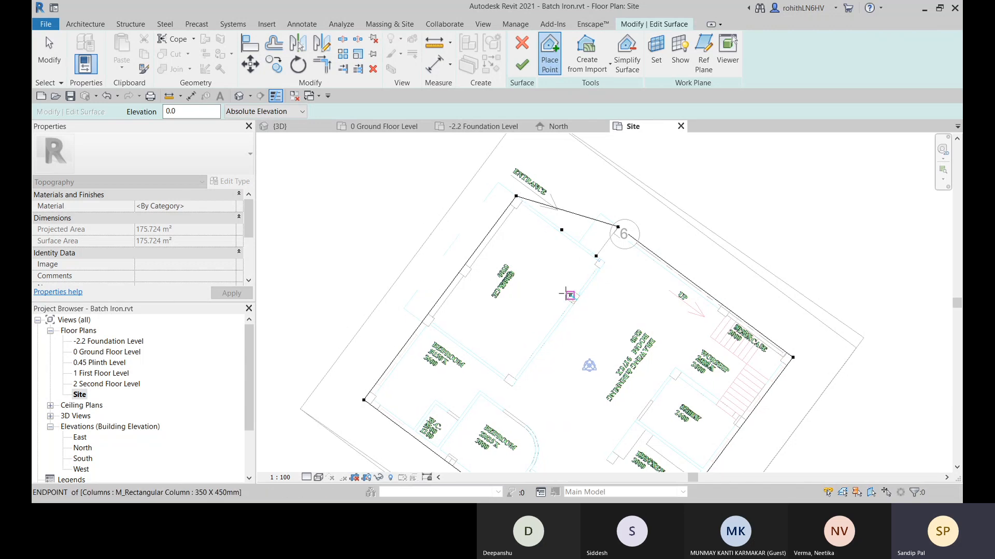
{"action": "left_click", "coordinate": [523, 72]}
Inspect the toposurface that follows the slab outline in the 3D view and remove it.
{"action": "left_click", "coordinate": [307, 130]}
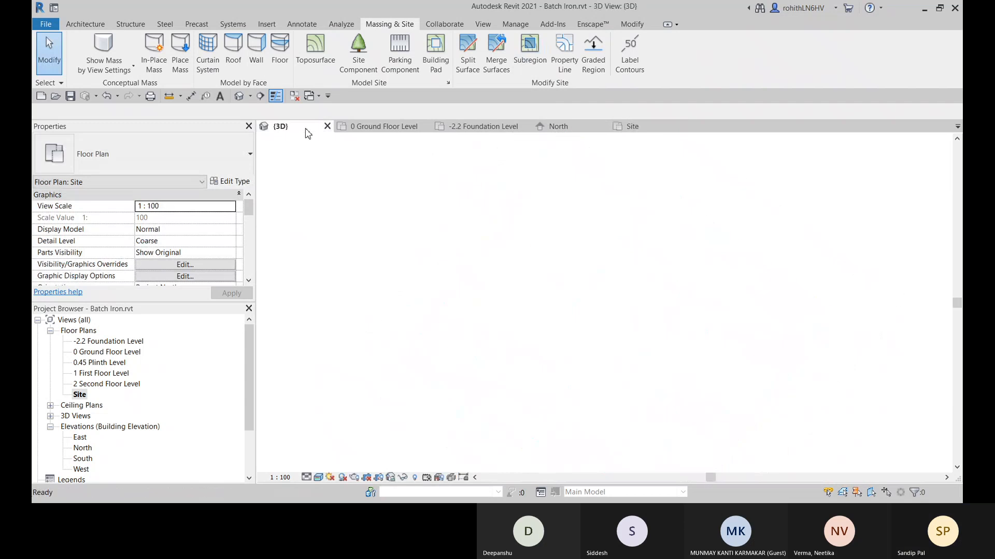
{"action": "scroll", "coordinate": [562, 269], "scroll_direction": "down", "scroll_amount": 2}
{"action": "middle_click_drag", "start_coordinate": [609, 331], "coordinate": [559, 372], "text": "shift"}
{"action": "scroll", "coordinate": [556, 374], "scroll_direction": "up", "scroll_amount": 5}
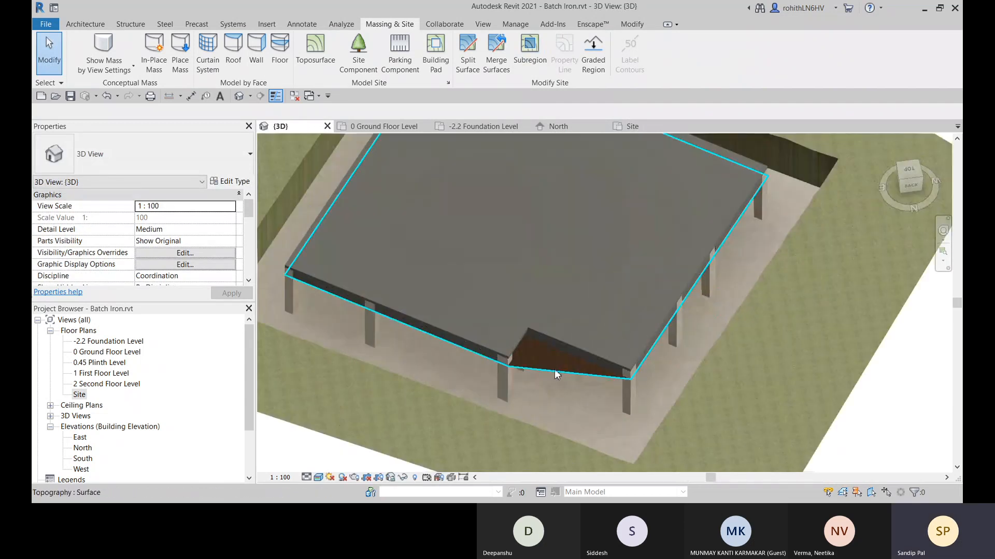
{"action": "left_click", "coordinate": [556, 374]}
{"action": "scroll", "coordinate": [524, 337], "scroll_direction": "down", "scroll_amount": 2}
{"action": "middle_click_drag", "start_coordinate": [523, 337], "coordinate": [622, 338], "text": "shift"}
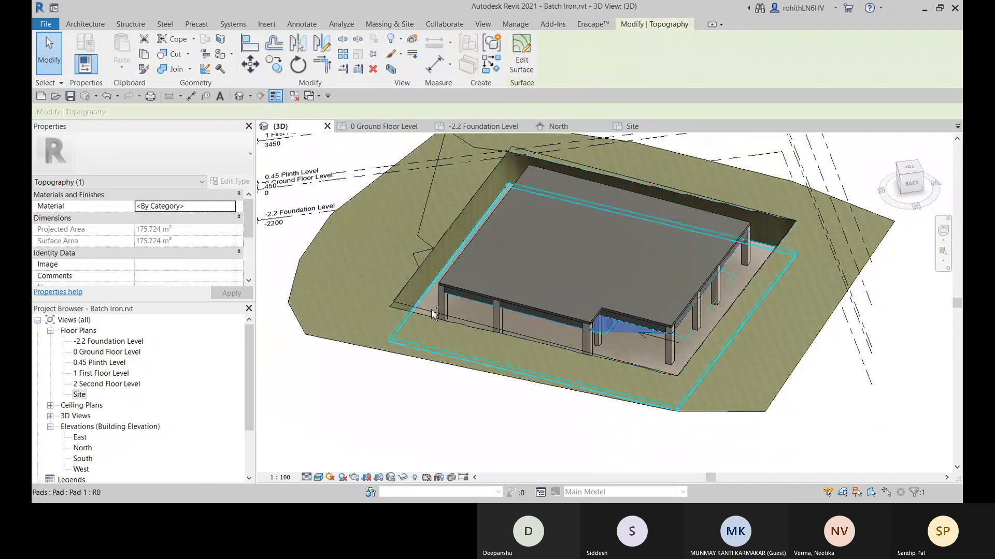
{"action": "double_click", "coordinate": [468, 302]}
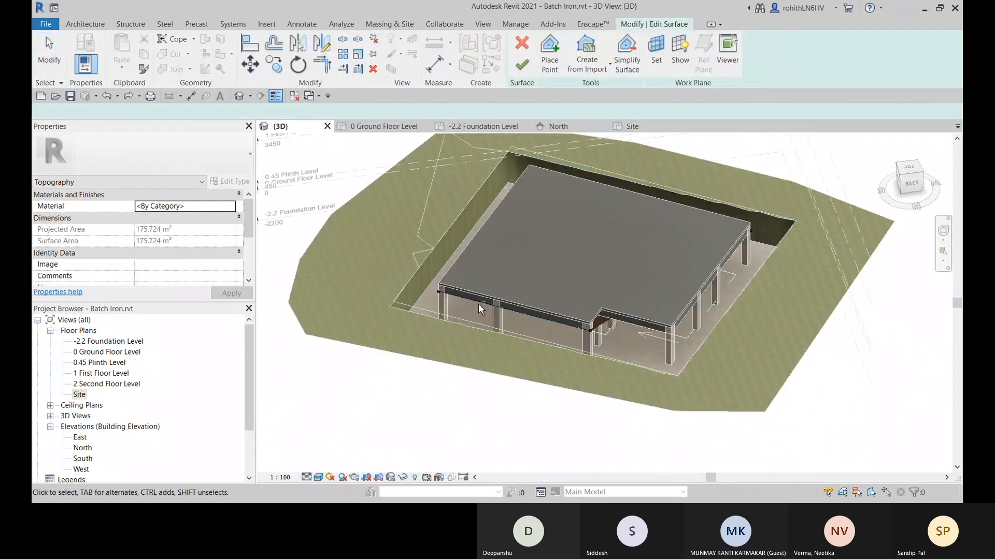
{"action": "key", "text": "Escape"}
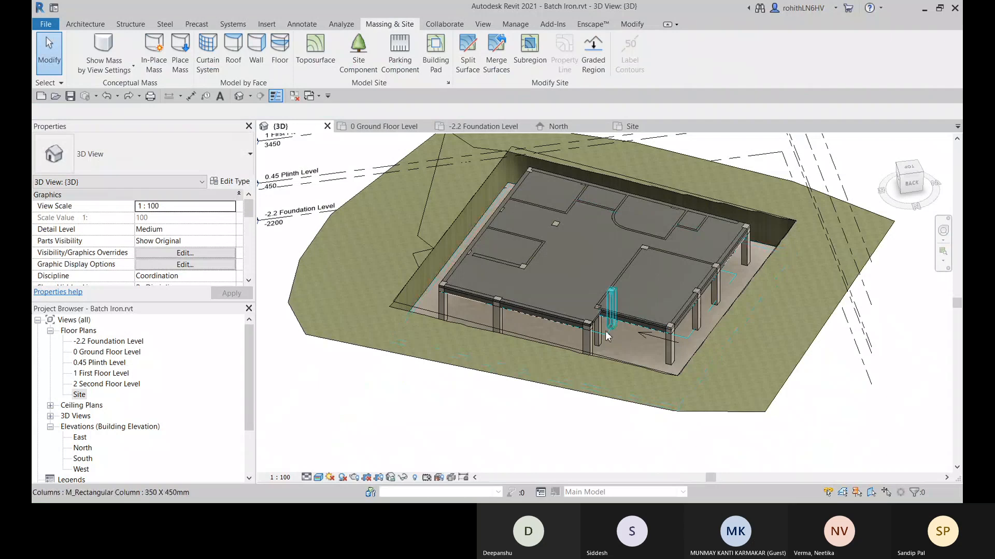
{"action": "scroll", "coordinate": [443, 265], "scroll_direction": "up", "scroll_amount": 5}
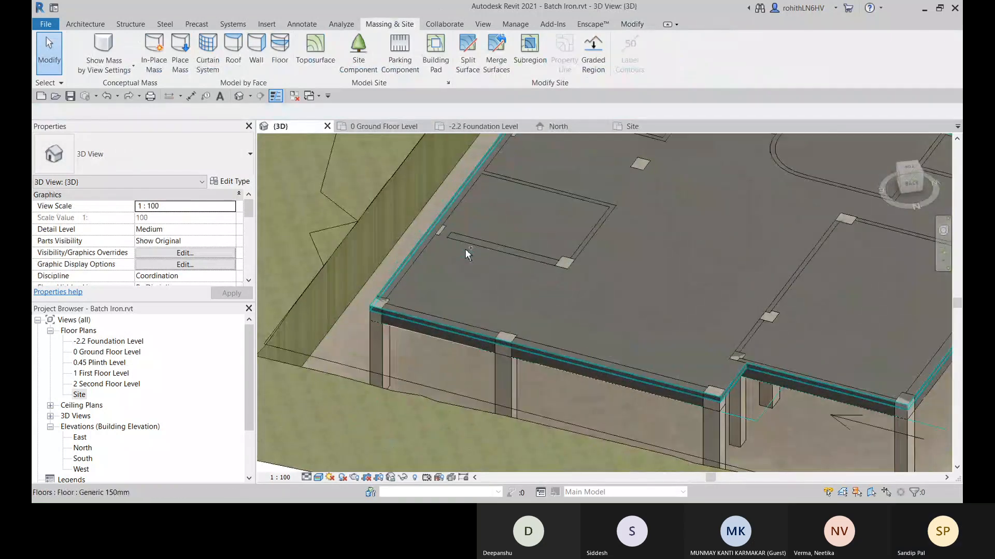
{"action": "scroll", "coordinate": [465, 249], "scroll_direction": "down", "scroll_amount": 5}
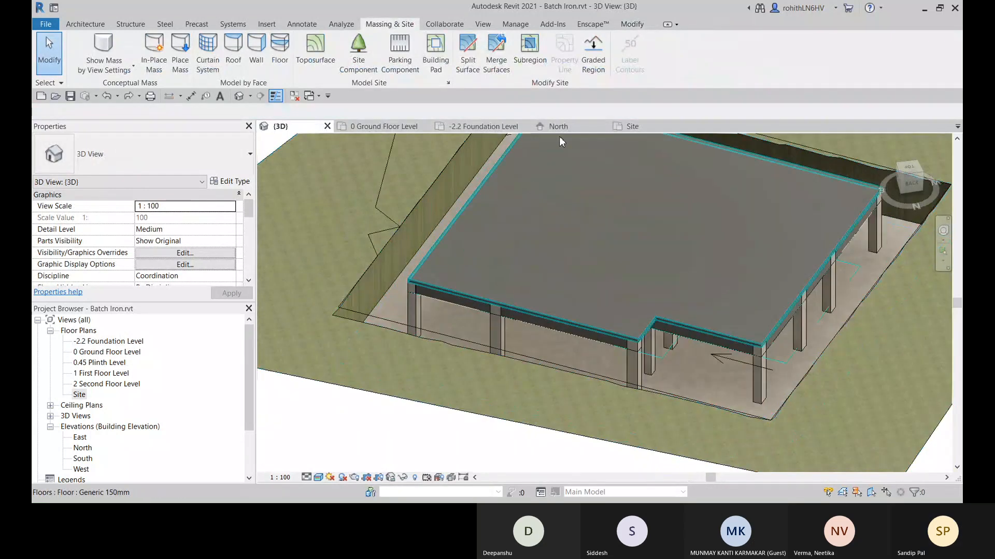
{"action": "scroll", "coordinate": [558, 136], "scroll_direction": "down", "scroll_amount": 3}
In the Site plan, start a new toposurface at elevation 0.0 with points at the plot's entrance, W.C.-side and kitchen-side bedroom corners.
{"action": "left_click", "coordinate": [642, 126]}
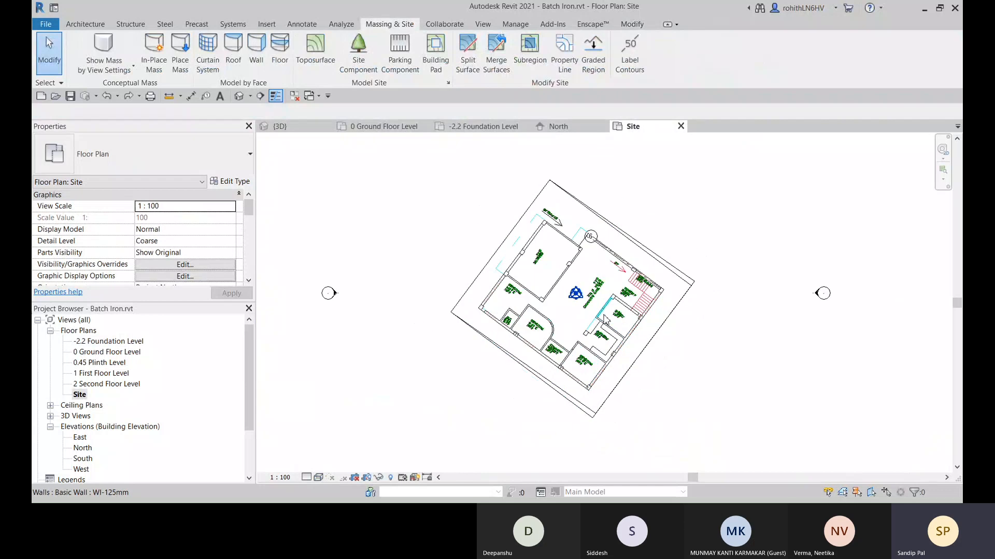
{"action": "scroll", "coordinate": [605, 319], "scroll_direction": "up", "scroll_amount": 3}
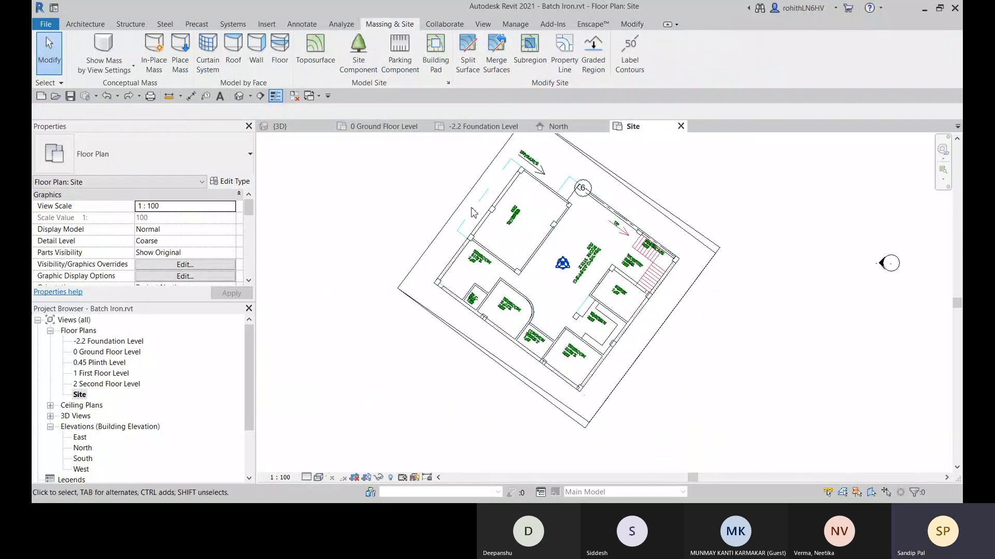
{"action": "left_click", "coordinate": [315, 48]}
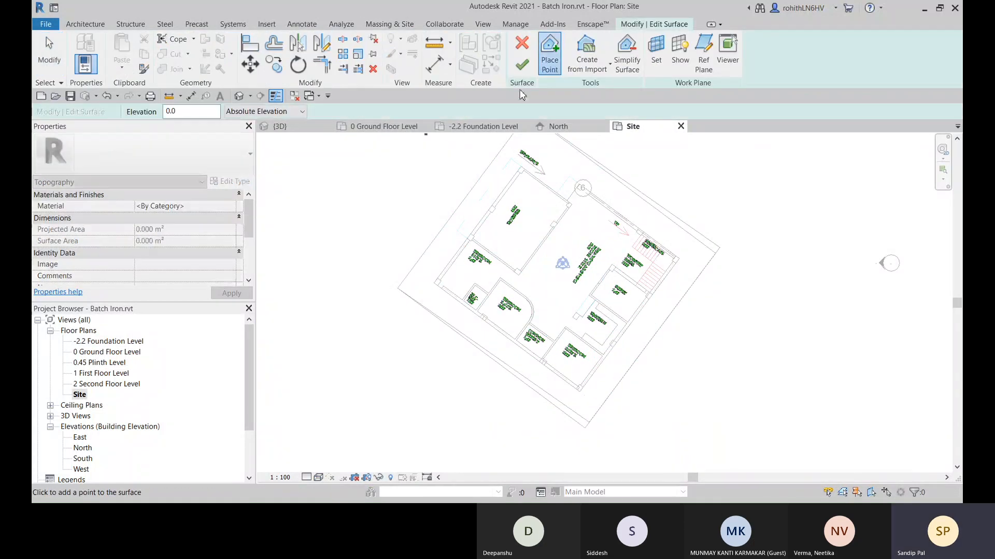
{"action": "middle_click_drag", "start_coordinate": [553, 248], "coordinate": [533, 292]}
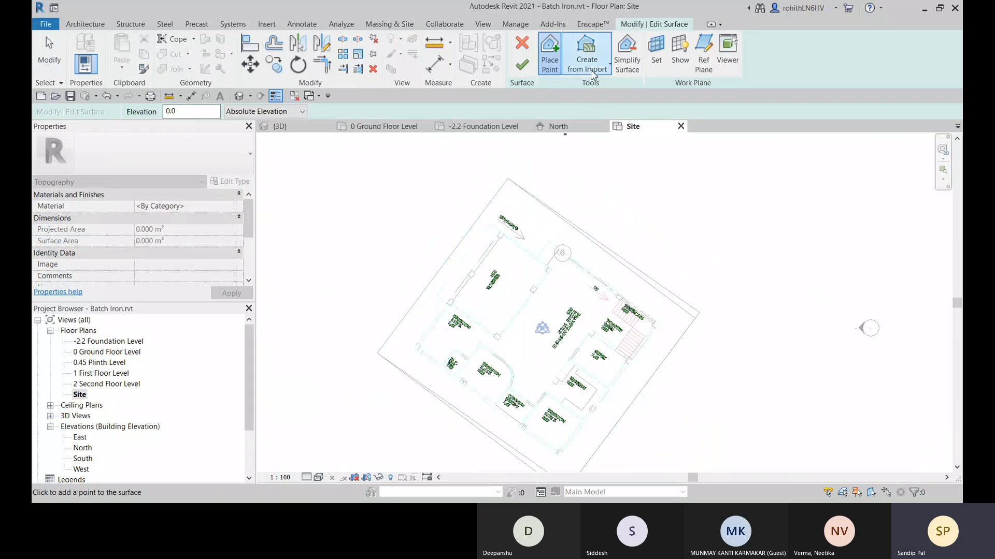
{"action": "middle_click_drag", "start_coordinate": [506, 207], "coordinate": [513, 185]}
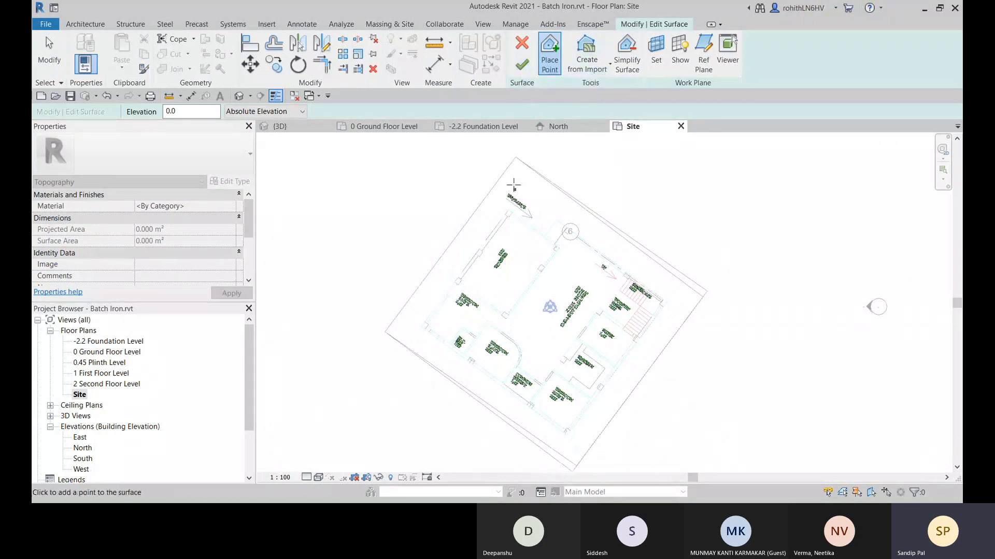
{"action": "left_click", "coordinate": [385, 331]}
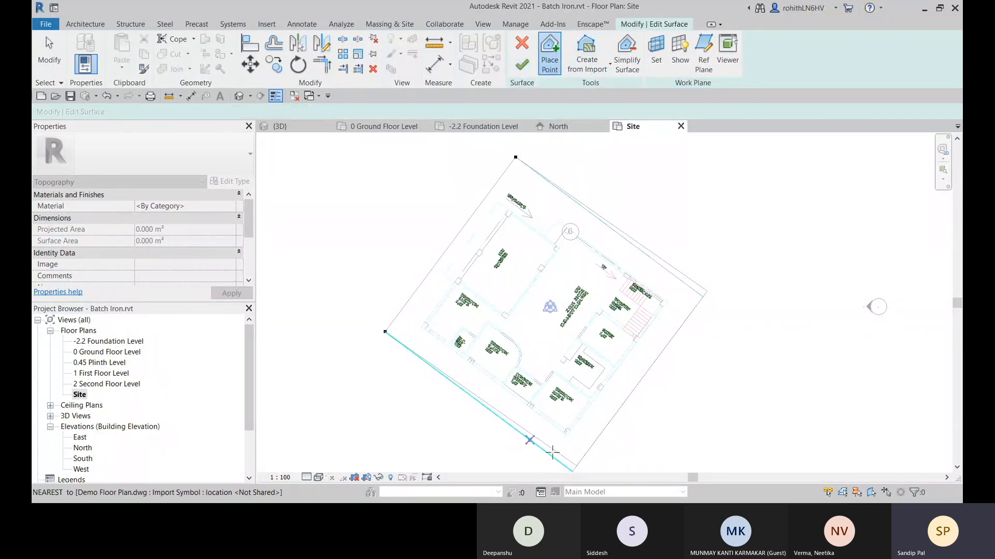
{"action": "middle_click_drag", "start_coordinate": [577, 467], "coordinate": [580, 399]}
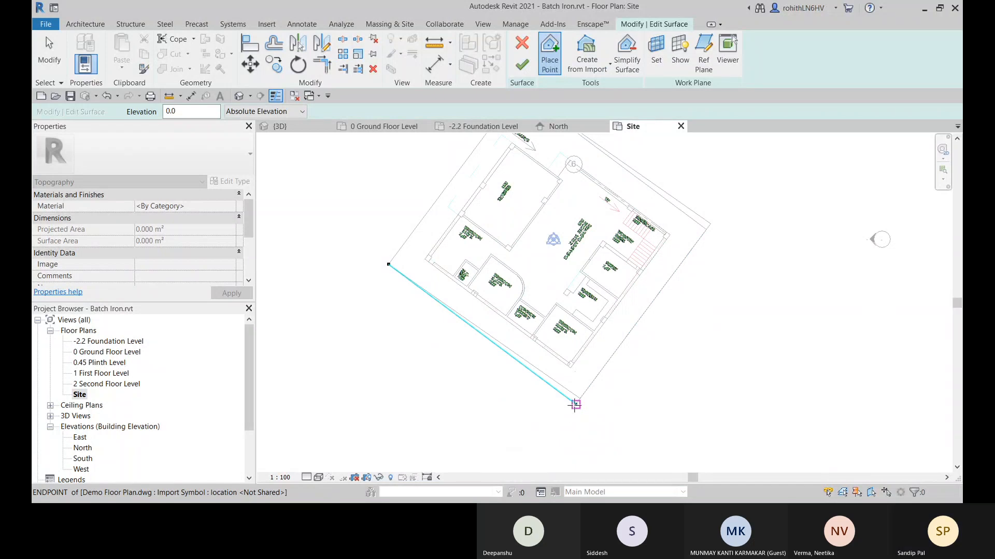
{"action": "left_click", "coordinate": [575, 404]}
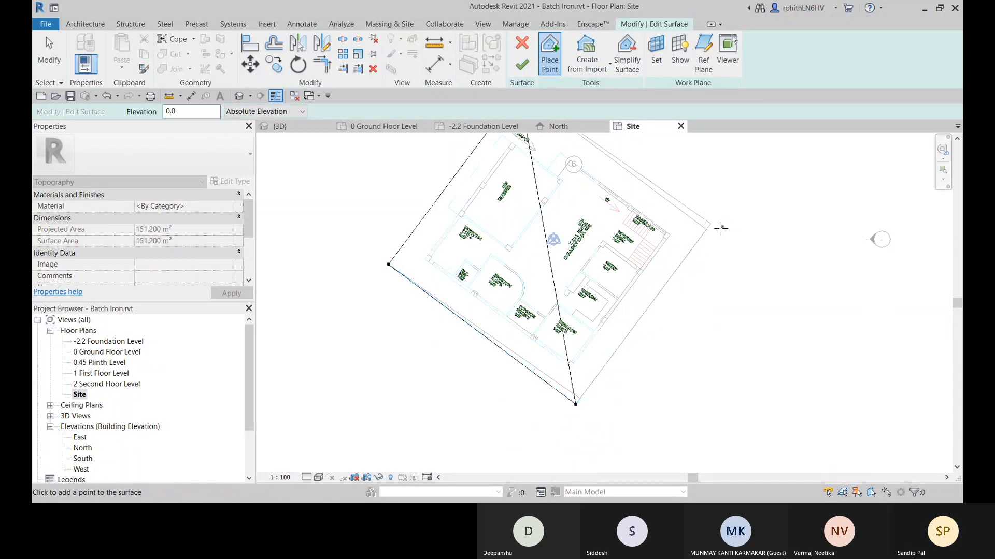
Place the fourth toposurface point at the plot's staircase-side corner and finish the surface.
{"action": "middle_click_drag", "start_coordinate": [710, 225], "coordinate": [684, 304]}
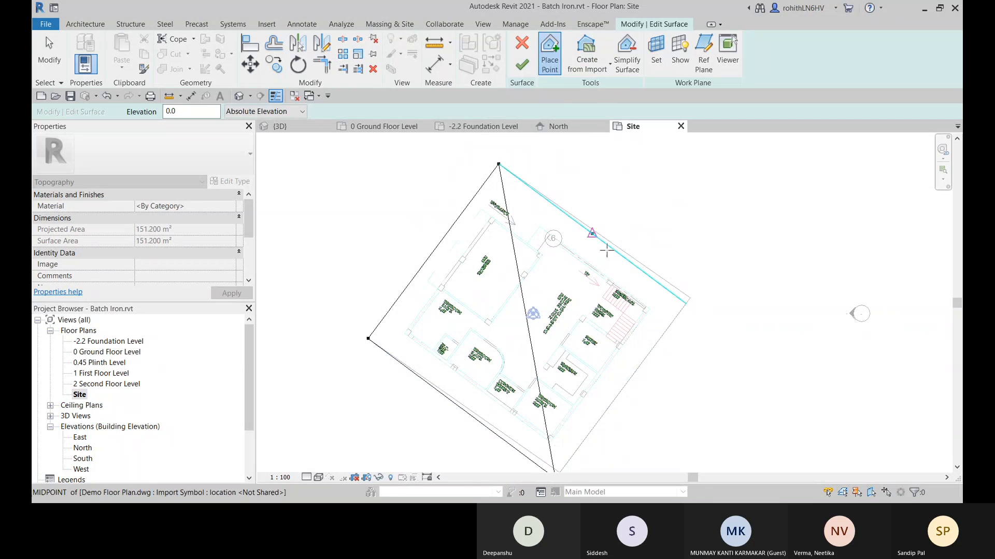
{"action": "scroll", "coordinate": [615, 272], "scroll_direction": "down", "scroll_amount": 2}
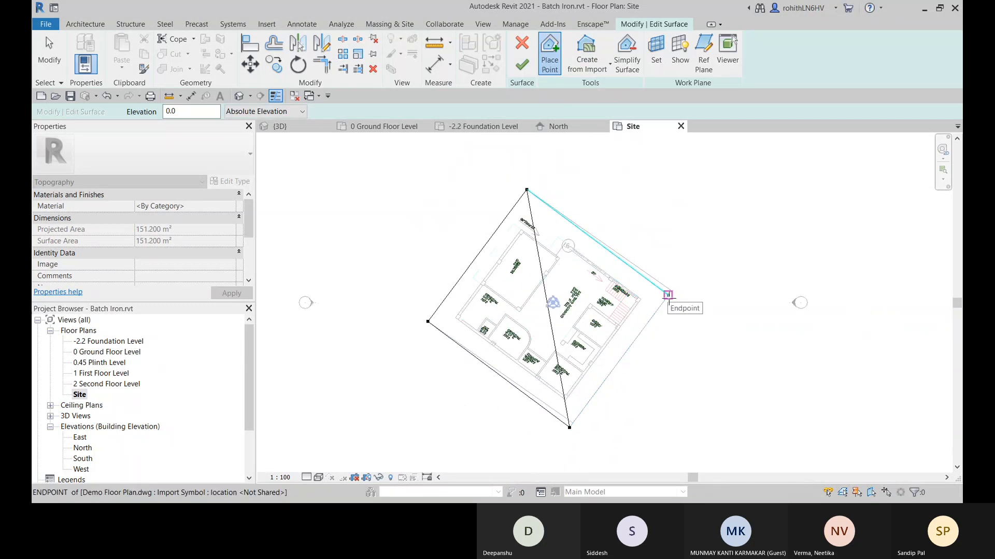
{"action": "left_click", "coordinate": [668, 295]}
{"action": "middle_click_drag", "start_coordinate": [391, 223], "coordinate": [466, 241]}
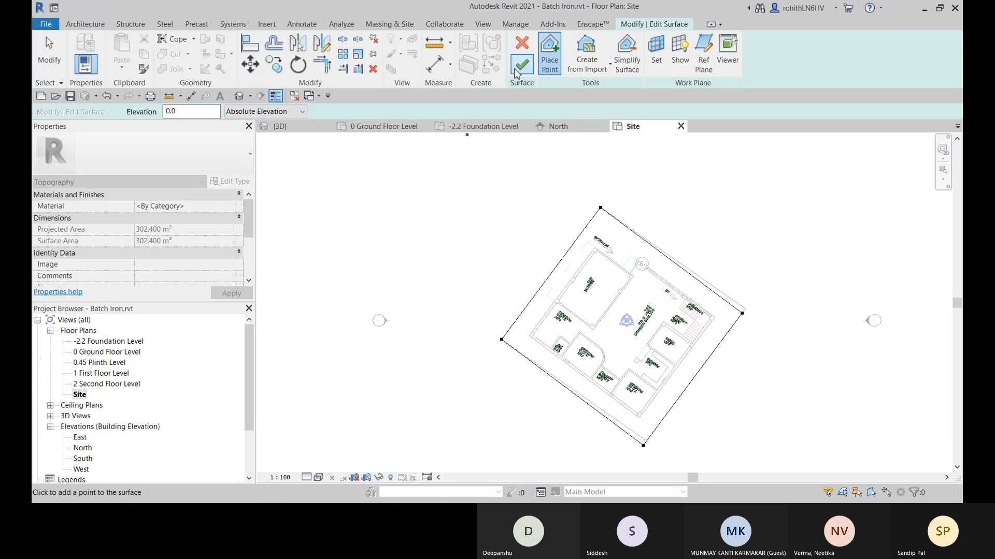
{"action": "left_click", "coordinate": [522, 64]}
In the 3D view, edit the plot toposurface and move its staircase-side boundary point outward to the excavation's corner.
{"action": "left_click", "coordinate": [290, 127]}
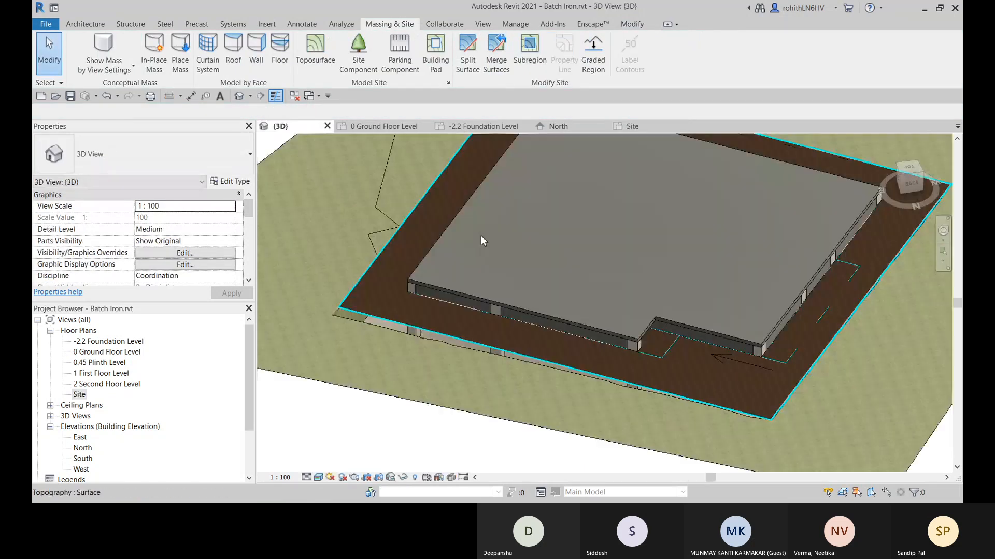
{"action": "middle_click_drag", "start_coordinate": [604, 399], "coordinate": [495, 409], "text": "shift"}
{"action": "left_click", "coordinate": [493, 410]}
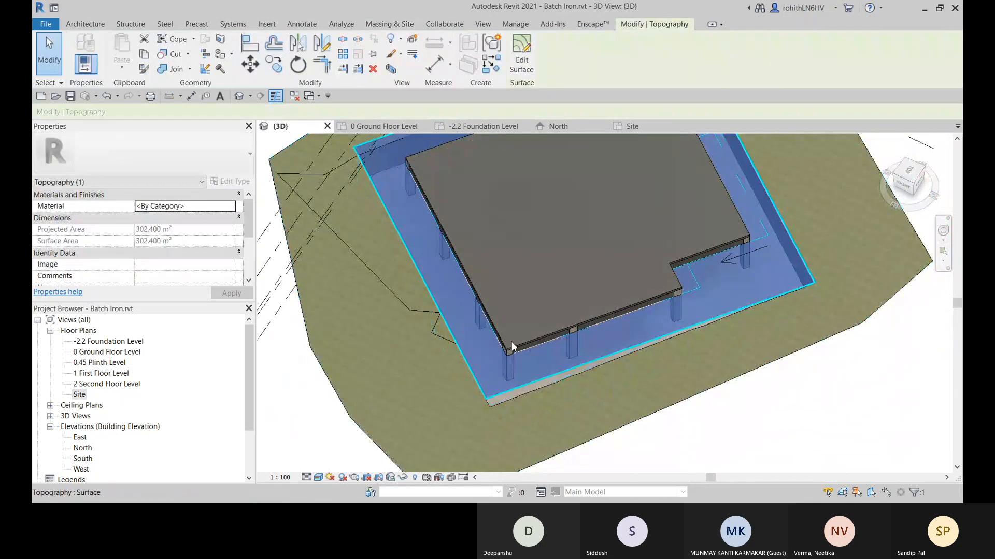
{"action": "left_click", "coordinate": [522, 58]}
{"action": "scroll", "coordinate": [483, 407], "scroll_direction": "up", "scroll_amount": 2}
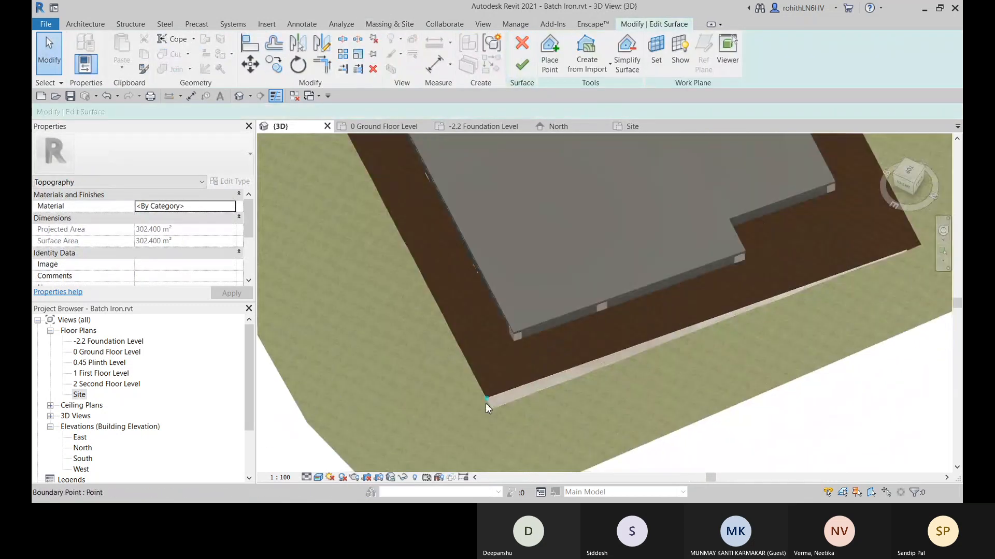
{"action": "left_click", "coordinate": [486, 398]}
{"action": "left_click_drag", "start_coordinate": [494, 413], "coordinate": [502, 416]}
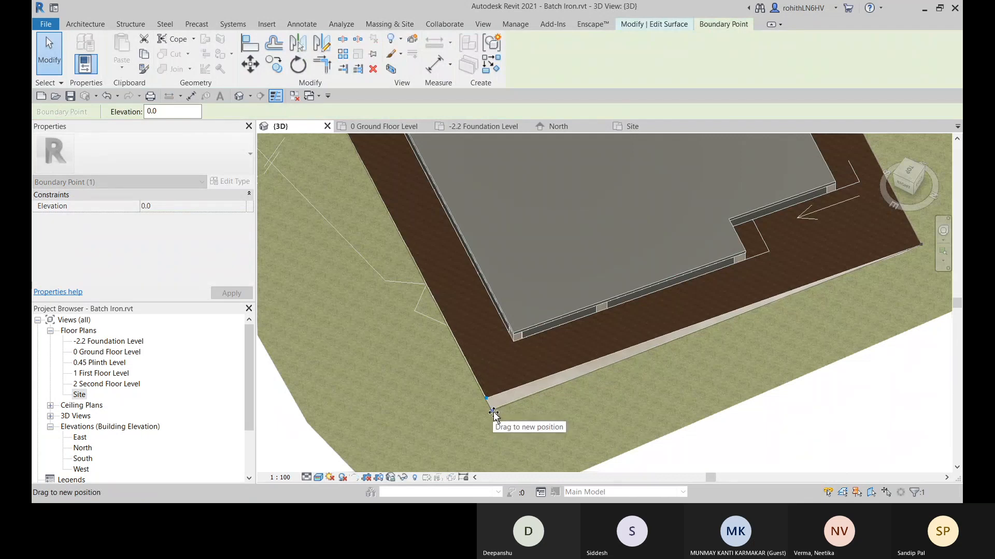
Check the toposurface's edges against the surrounding excavation from several sides and finish the surface edit.
{"action": "middle_click_drag", "start_coordinate": [494, 413], "coordinate": [632, 422], "text": "shift"}
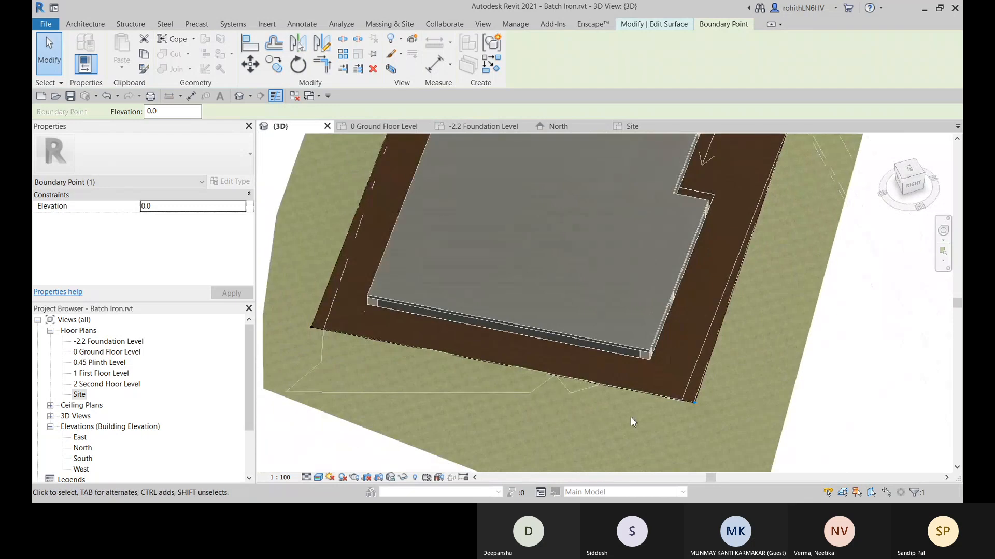
{"action": "middle_click_drag", "start_coordinate": [422, 405], "coordinate": [458, 385]}
{"action": "scroll", "coordinate": [516, 362], "scroll_direction": "down", "scroll_amount": 2}
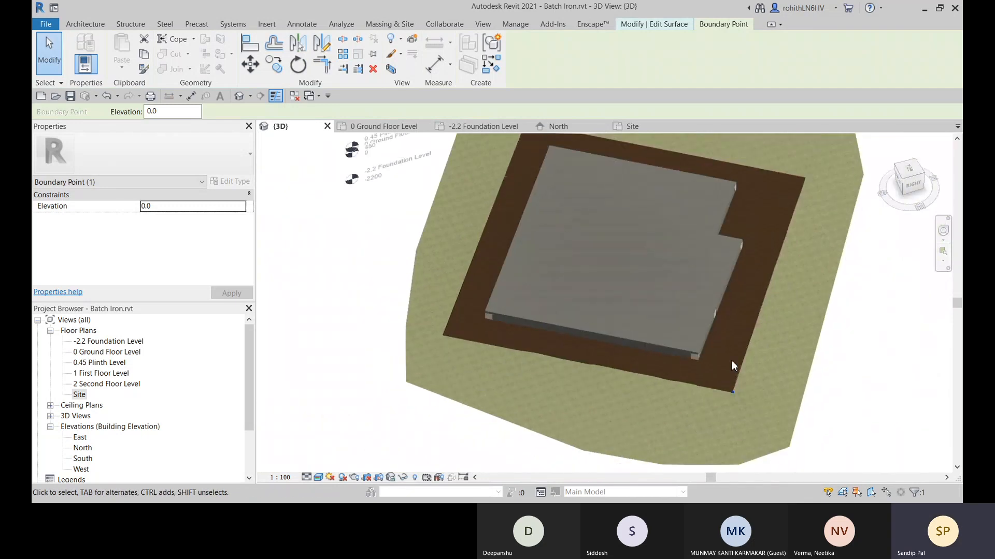
{"action": "middle_click_drag", "start_coordinate": [731, 360], "coordinate": [625, 366]}
{"action": "left_click", "coordinate": [801, 340]}
{"action": "middle_click_drag", "start_coordinate": [734, 416], "coordinate": [622, 341], "text": "shift"}
{"action": "scroll", "coordinate": [656, 363], "scroll_direction": "up", "scroll_amount": 2}
{"action": "middle_click_drag", "start_coordinate": [642, 396], "coordinate": [436, 365]}
{"action": "middle_click_drag", "start_coordinate": [376, 339], "coordinate": [476, 372]}
{"action": "scroll", "coordinate": [705, 336], "scroll_direction": "down", "scroll_amount": 1}
{"action": "middle_click_drag", "start_coordinate": [724, 345], "coordinate": [655, 394], "text": "shift"}
{"action": "middle_click_drag", "start_coordinate": [535, 396], "coordinate": [499, 436], "text": "shift"}
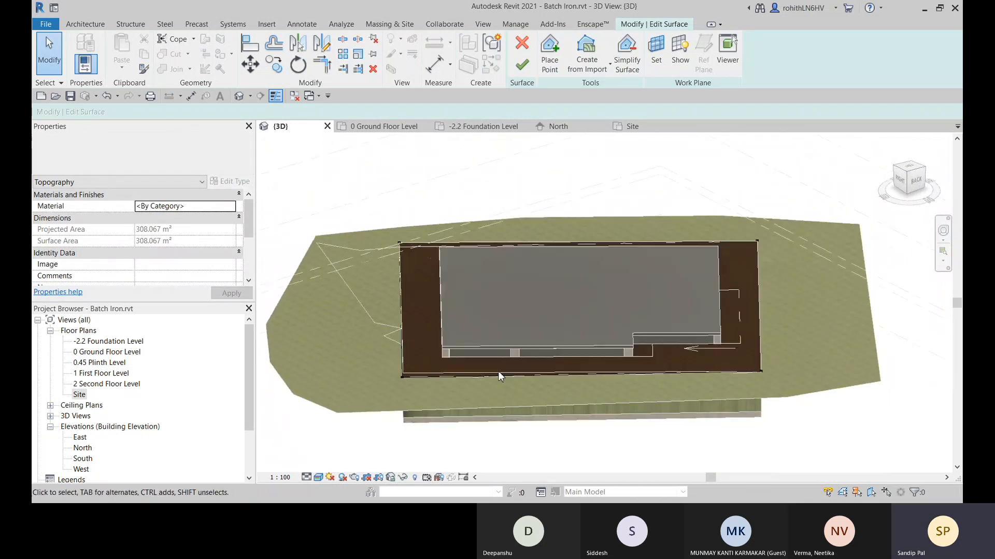
{"action": "middle_click_drag", "start_coordinate": [498, 371], "coordinate": [468, 381], "text": "shift"}
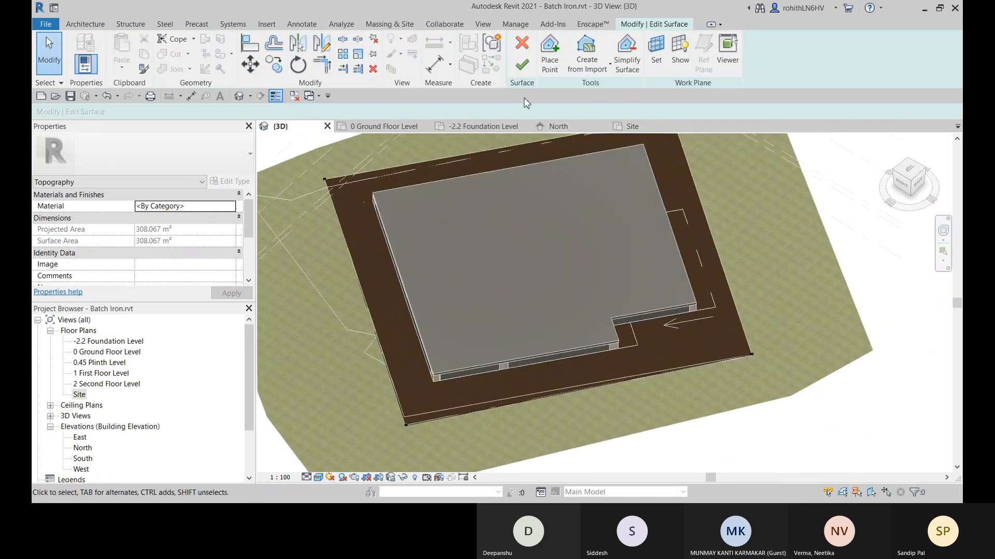
{"action": "left_click", "coordinate": [522, 64]}
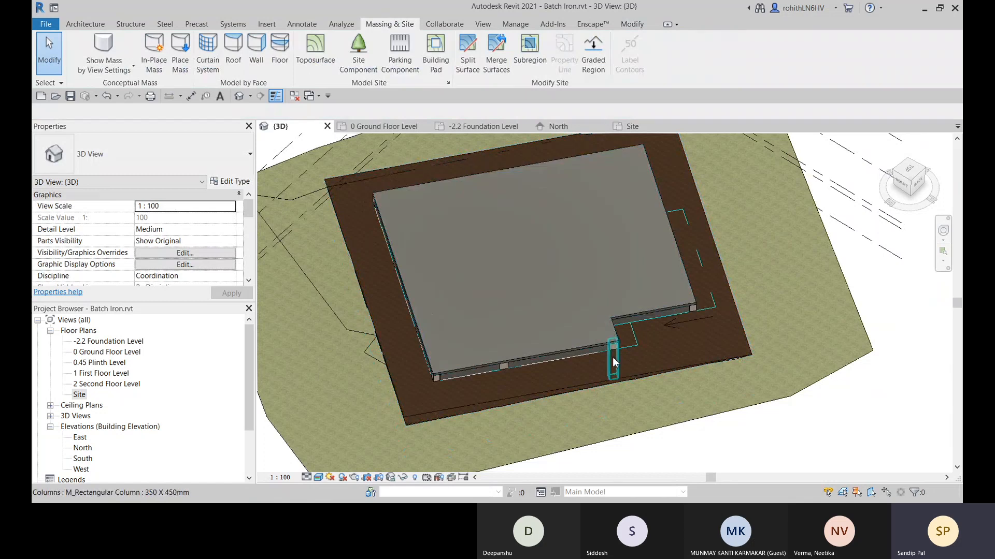
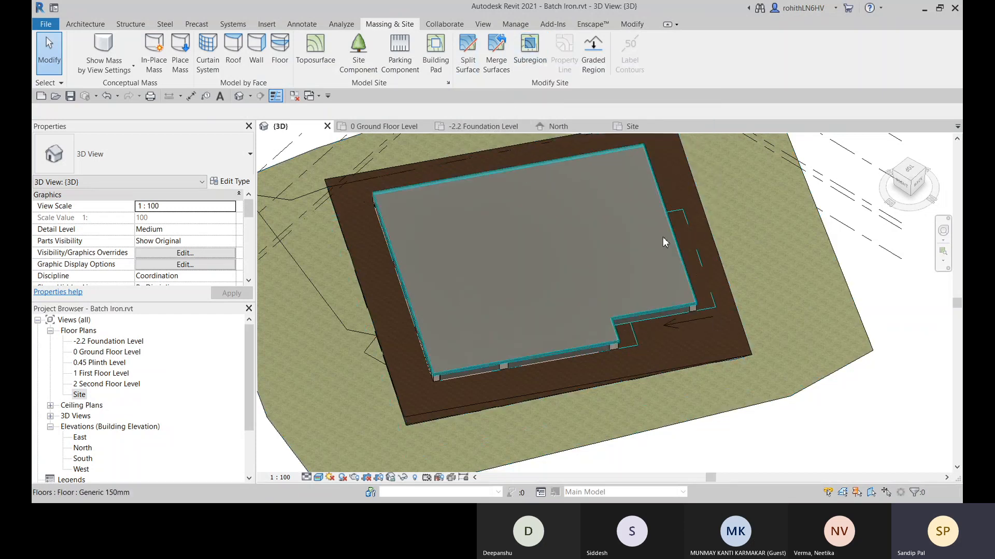
In the Site plan, start splitting the plot toposurface and begin the split outline at the building's outer corner beside the entrance.
{"action": "left_click", "coordinate": [467, 64]}
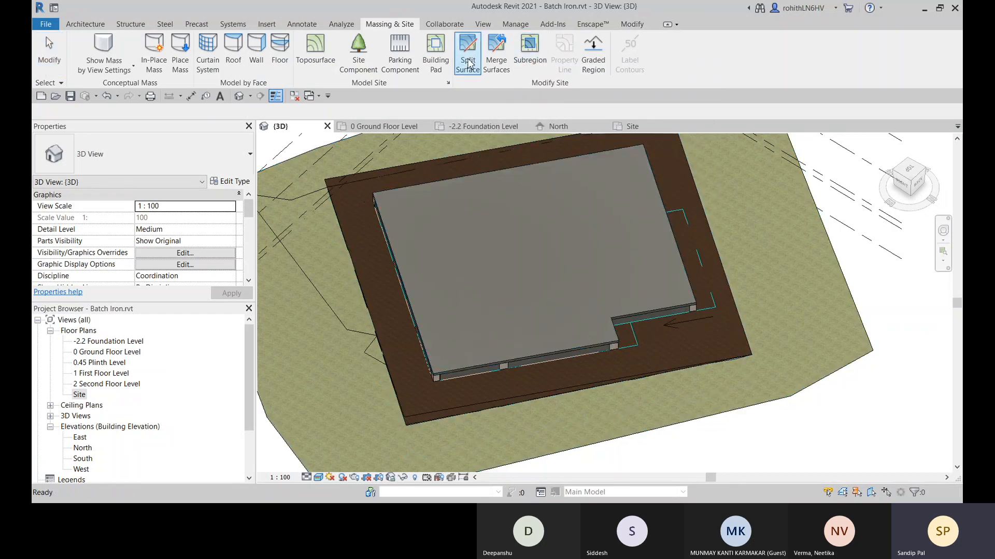
{"action": "left_click", "coordinate": [632, 127]}
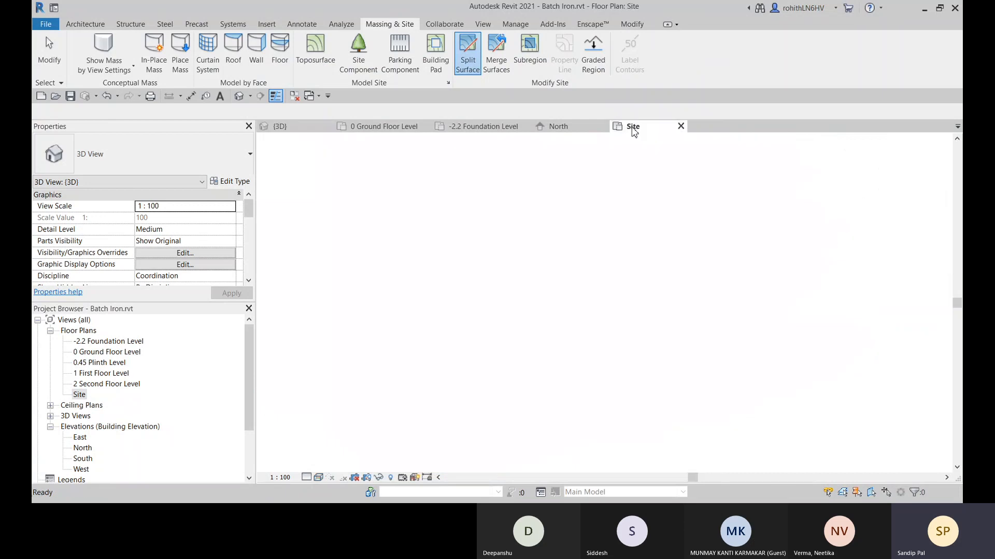
{"action": "scroll", "coordinate": [550, 283], "scroll_direction": "up", "scroll_amount": 3}
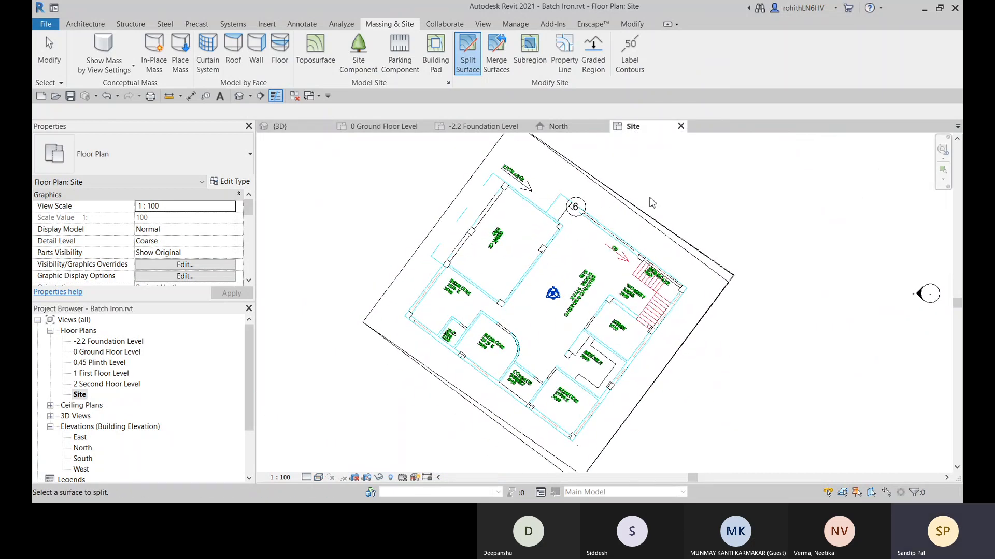
{"action": "left_click", "coordinate": [641, 216]}
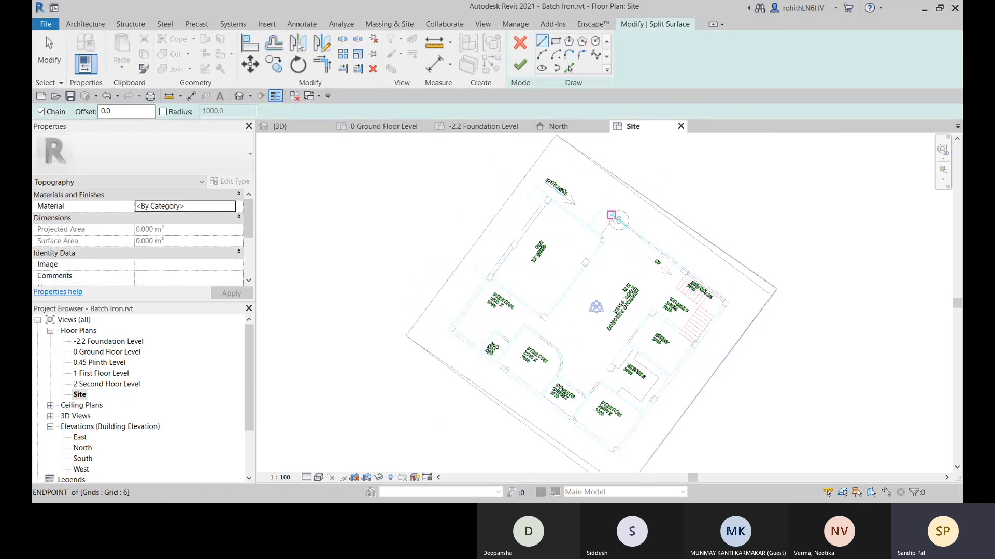
{"action": "scroll", "coordinate": [555, 222], "scroll_direction": "up", "scroll_amount": 2}
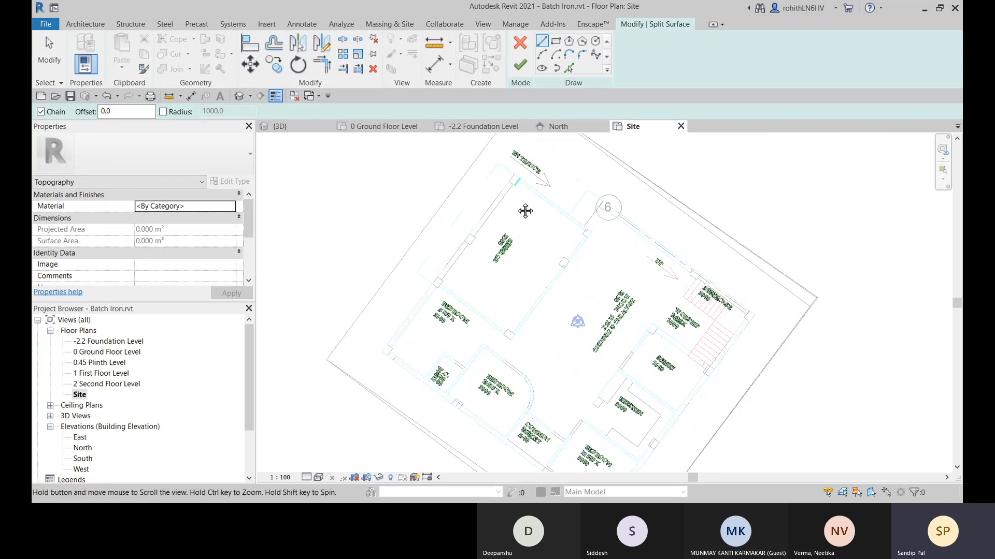
{"action": "scroll", "coordinate": [521, 208], "scroll_direction": "up", "scroll_amount": 2}
{"action": "left_click", "coordinate": [511, 194]}
Trace the split outline along the outer walls through the W.C.-side corner and kitchen-side bedroom corner to the staircase corner.
{"action": "scroll", "coordinate": [466, 266], "scroll_direction": "down", "scroll_amount": 4}
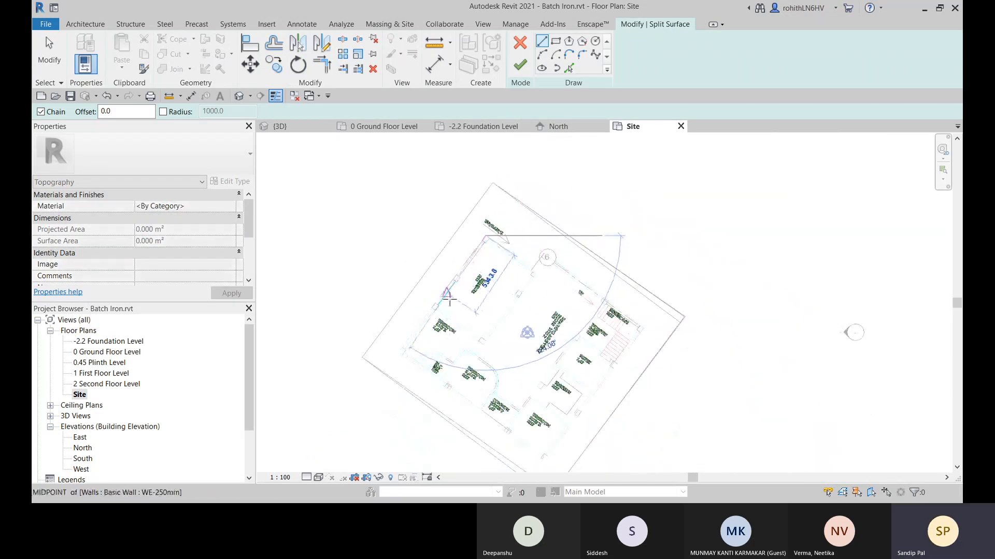
{"action": "scroll", "coordinate": [406, 288], "scroll_direction": "up", "scroll_amount": 3}
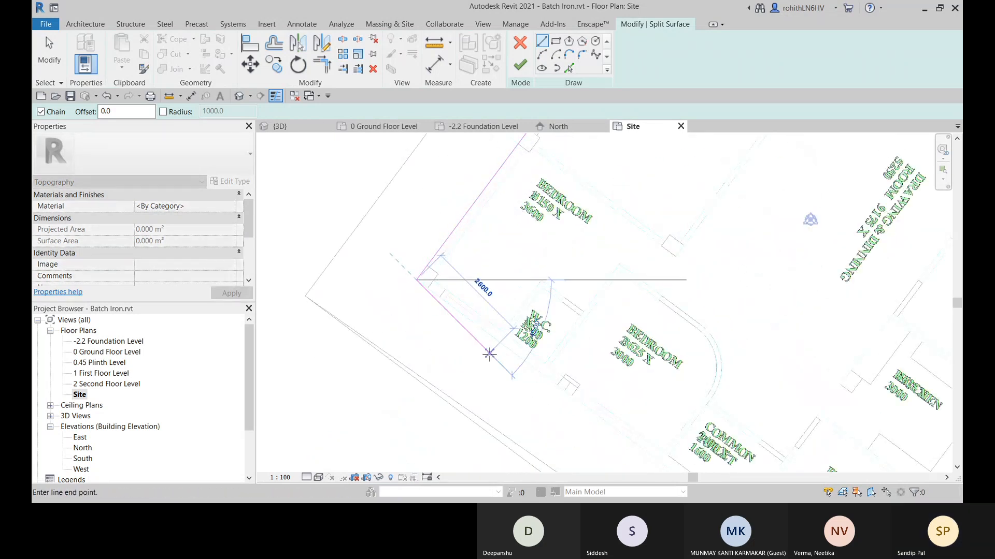
{"action": "middle_click_drag", "start_coordinate": [484, 351], "coordinate": [399, 244]}
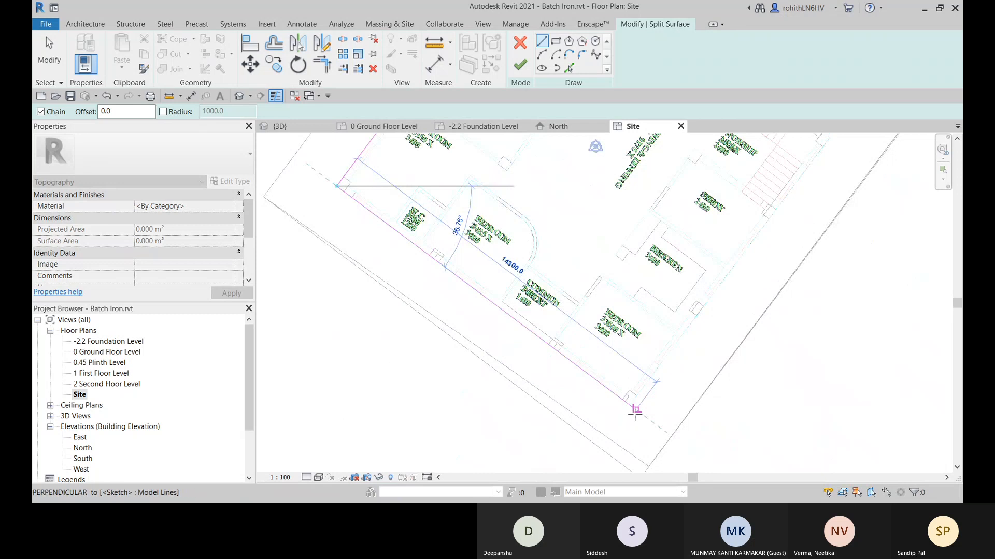
{"action": "left_click", "coordinate": [634, 412]}
{"action": "scroll", "coordinate": [632, 404], "scroll_direction": "up", "scroll_amount": 4}
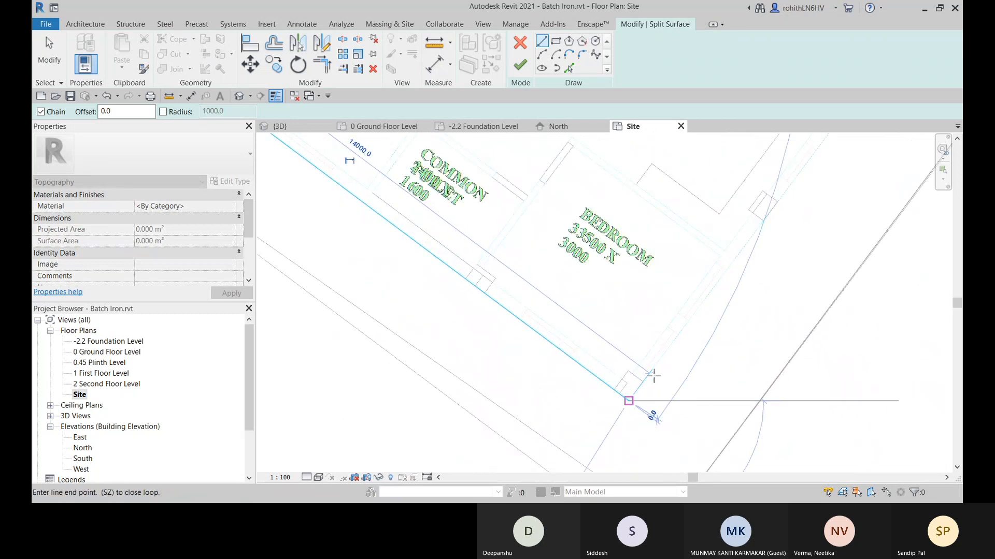
{"action": "scroll", "coordinate": [654, 377], "scroll_direction": "down", "scroll_amount": 5}
{"action": "scroll", "coordinate": [657, 357], "scroll_direction": "up", "scroll_amount": 5}
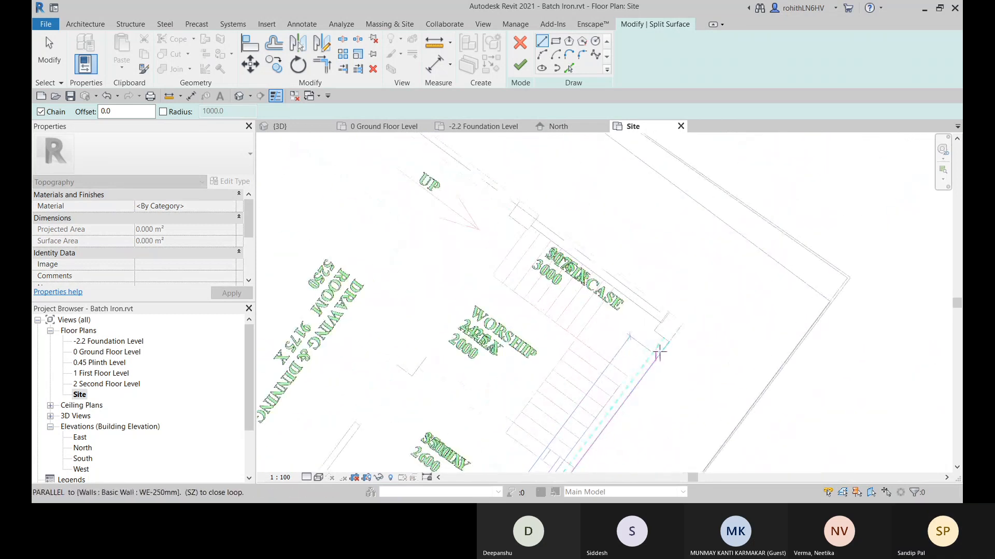
{"action": "left_click", "coordinate": [682, 323]}
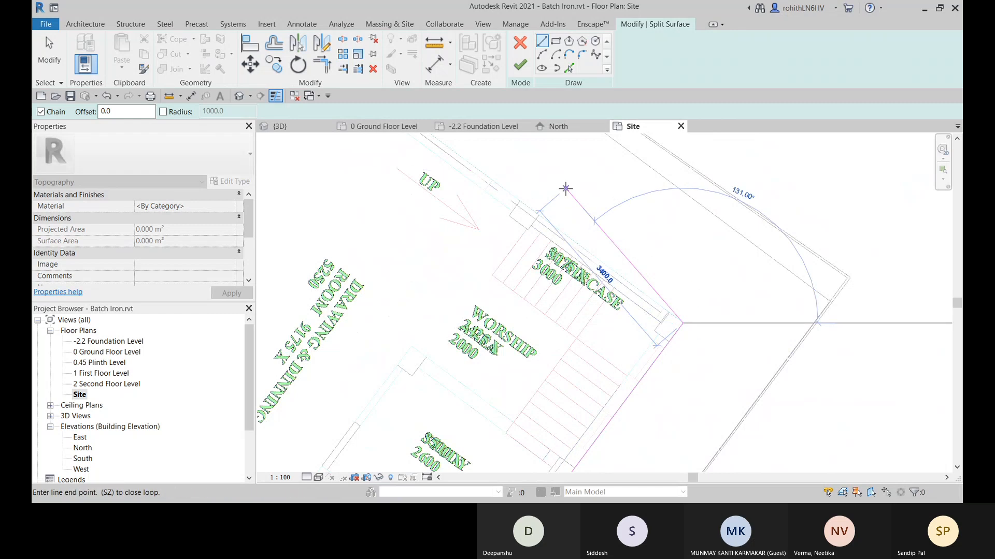
Continue the split outline through the grid 6 corner and entrance recess, close it at the starting corner and finish the split.
{"action": "scroll", "coordinate": [570, 192], "scroll_direction": "down", "scroll_amount": 2}
{"action": "middle_click_drag", "start_coordinate": [604, 221], "coordinate": [706, 350]}
{"action": "scroll", "coordinate": [490, 205], "scroll_direction": "up", "scroll_amount": 3}
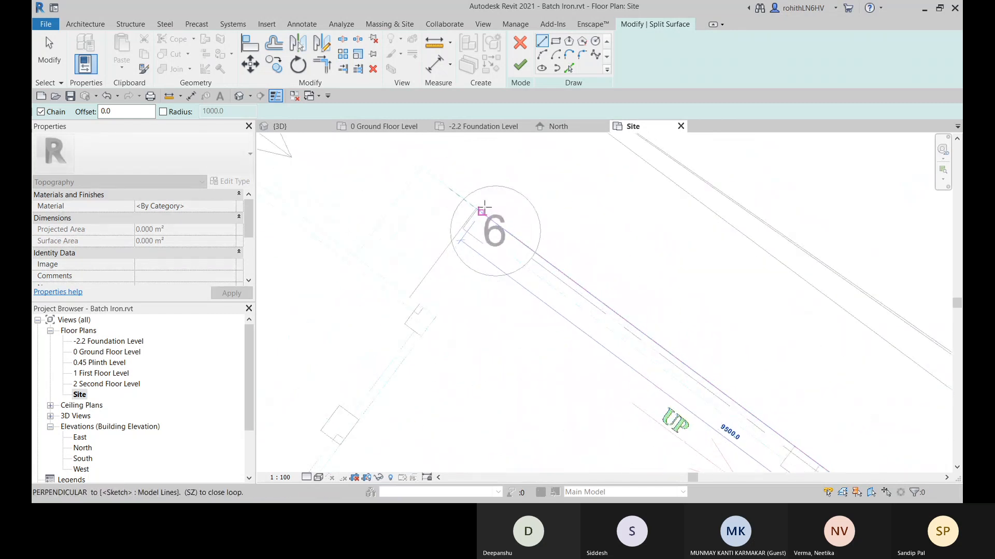
{"action": "scroll", "coordinate": [485, 207], "scroll_direction": "up", "scroll_amount": 2}
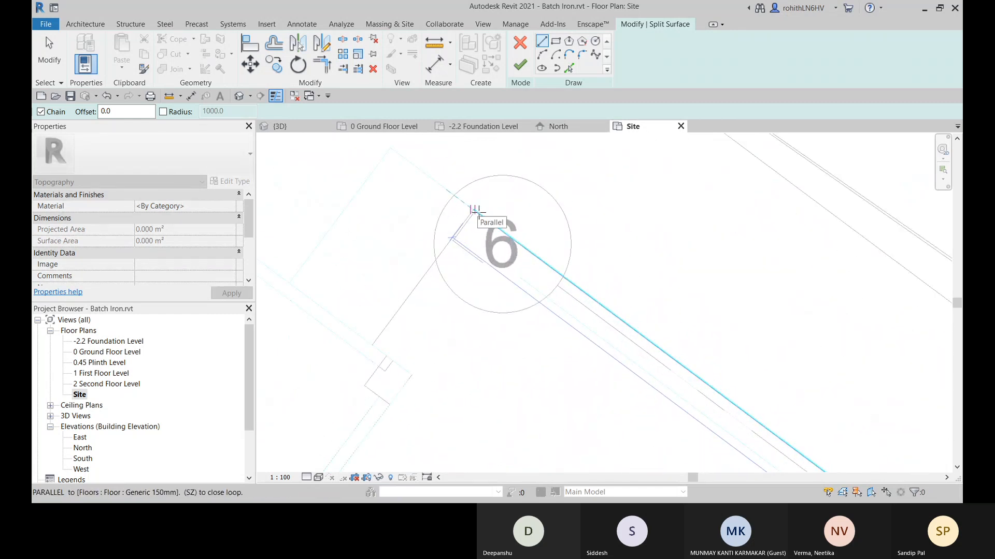
{"action": "left_click", "coordinate": [478, 212]}
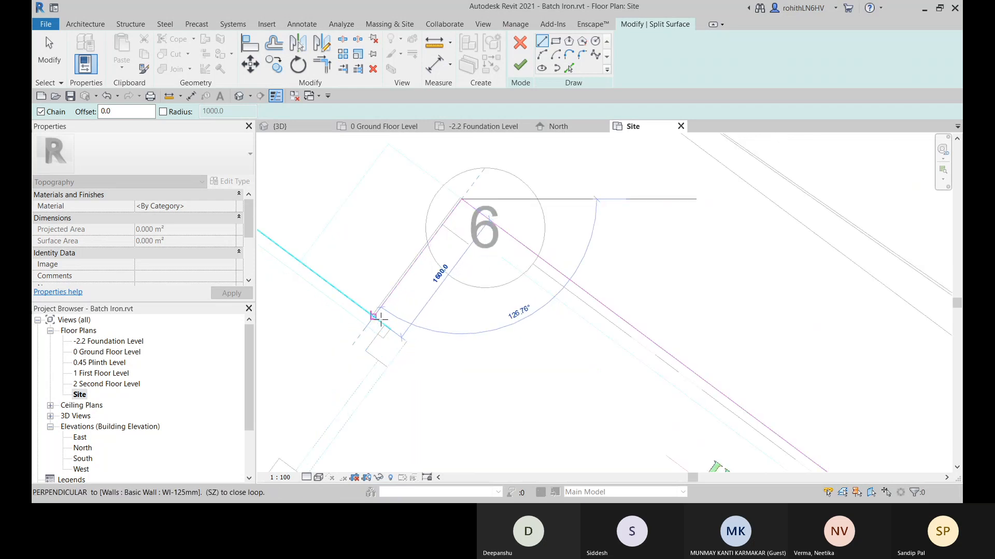
{"action": "left_click", "coordinate": [376, 320]}
{"action": "scroll", "coordinate": [312, 273], "scroll_direction": "down", "scroll_amount": 2}
{"action": "middle_click_drag", "start_coordinate": [313, 273], "coordinate": [730, 339]}
{"action": "left_click", "coordinate": [554, 206]}
{"action": "scroll", "coordinate": [623, 244], "scroll_direction": "down", "scroll_amount": 5}
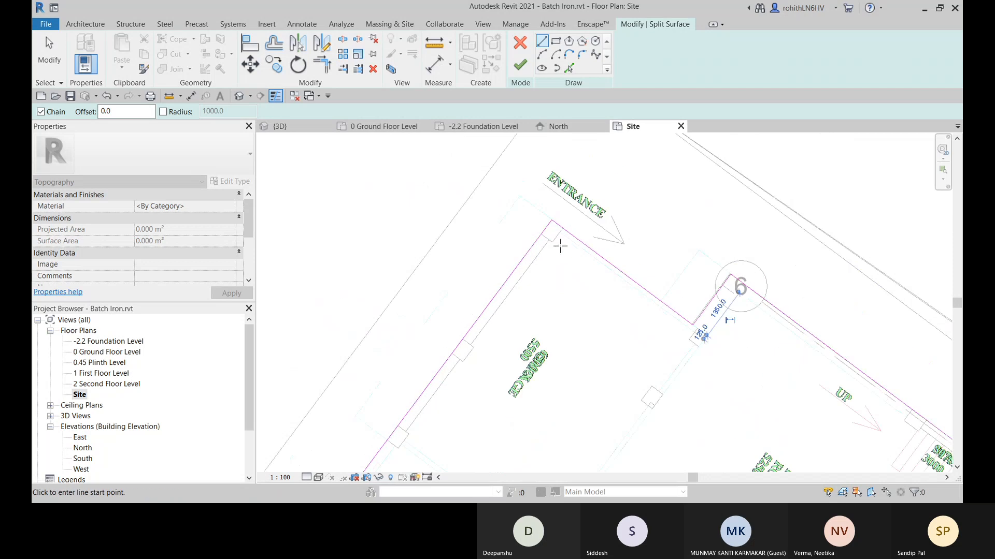
{"action": "left_click", "coordinate": [527, 73]}
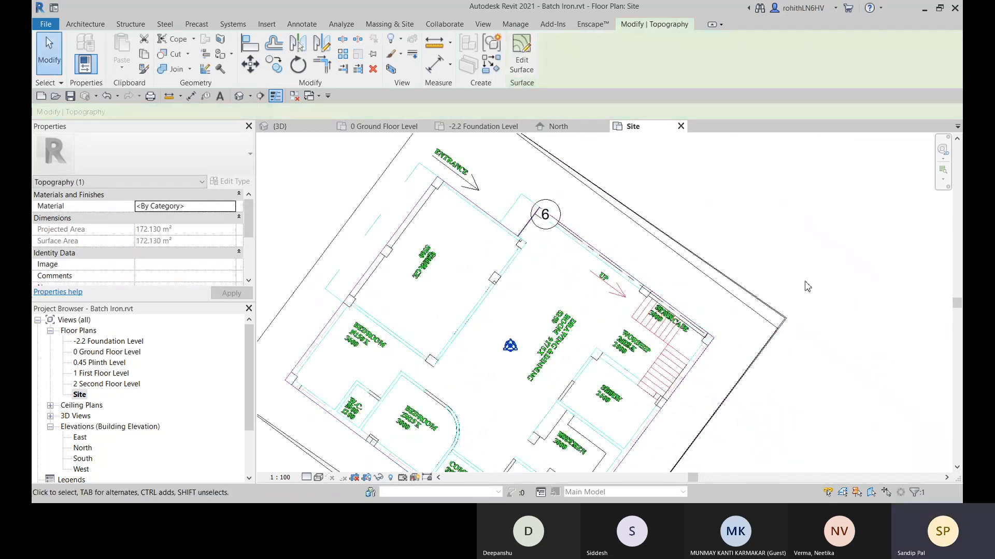
In the 3D view, select the toposurface strip around the building and examine the split from several sides.
{"action": "scroll", "coordinate": [564, 332], "scroll_direction": "down", "scroll_amount": 4}
{"action": "scroll", "coordinate": [694, 409], "scroll_direction": "up", "scroll_amount": 2}
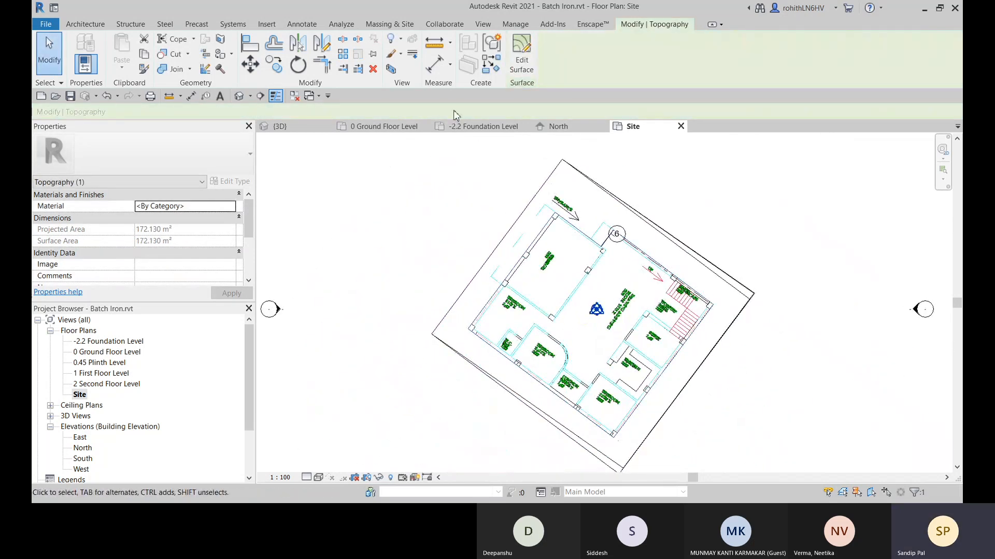
{"action": "left_click", "coordinate": [282, 127]}
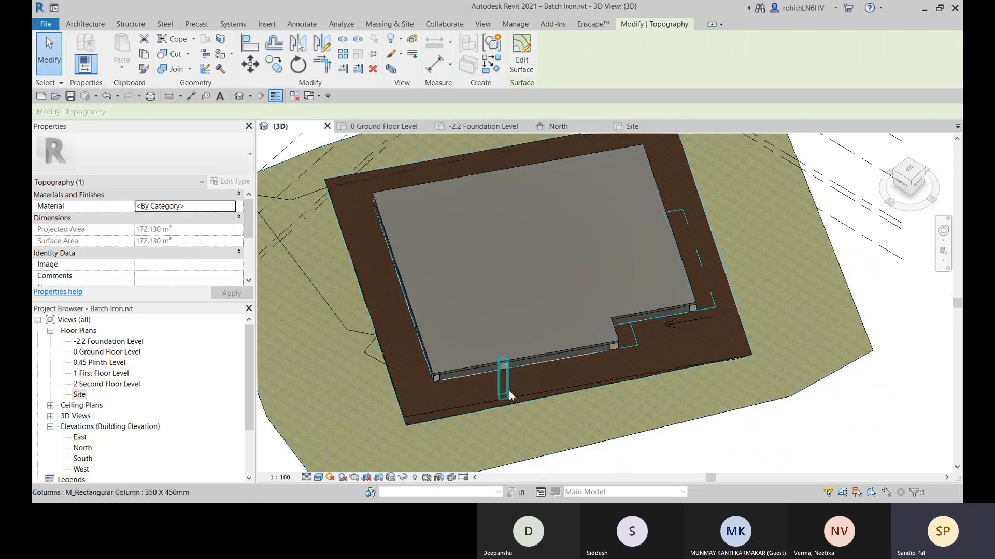
{"action": "scroll", "coordinate": [605, 344], "scroll_direction": "up", "scroll_amount": 2}
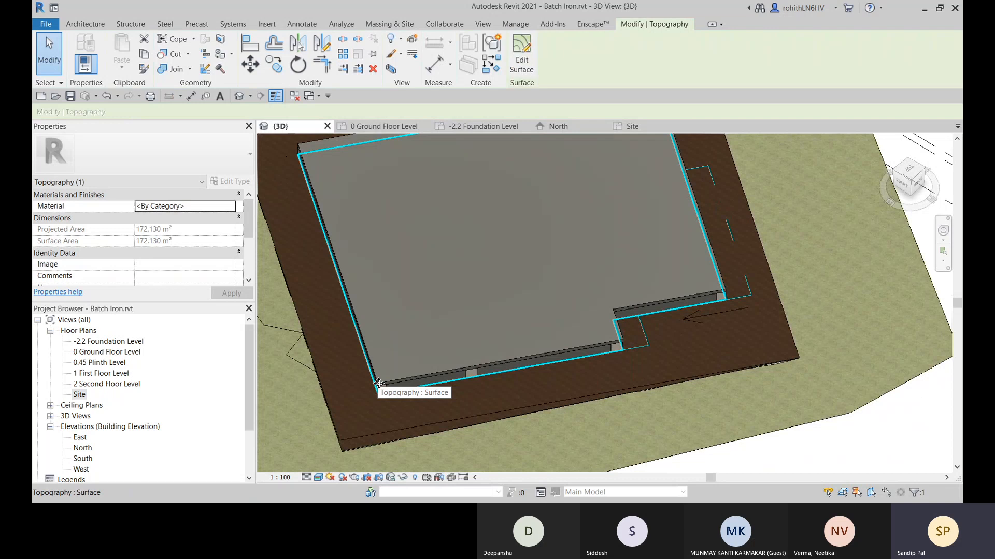
{"action": "scroll", "coordinate": [525, 425], "scroll_direction": "down", "scroll_amount": 4}
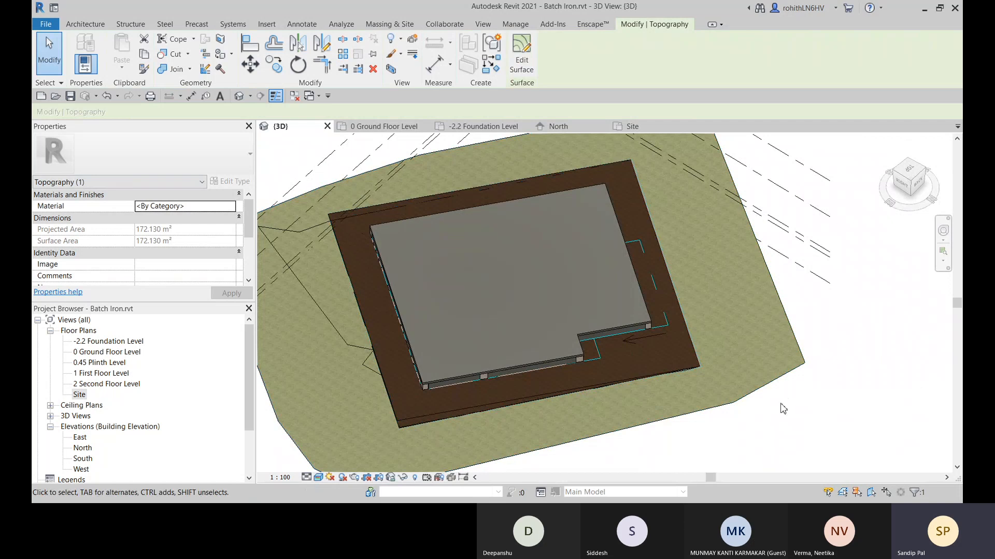
{"action": "key", "text": "Escape"}
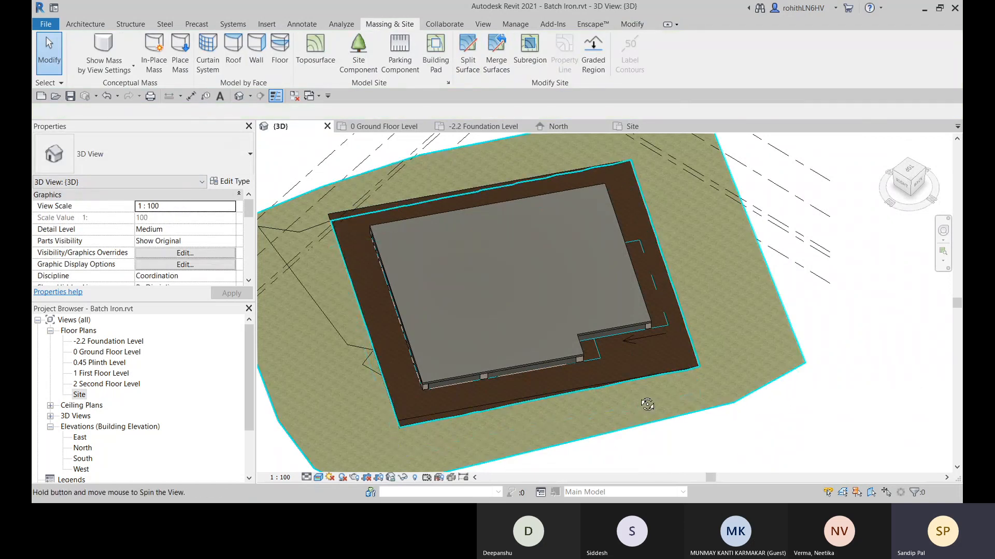
{"action": "middle_click_drag", "start_coordinate": [644, 402], "coordinate": [588, 365], "text": "shift"}
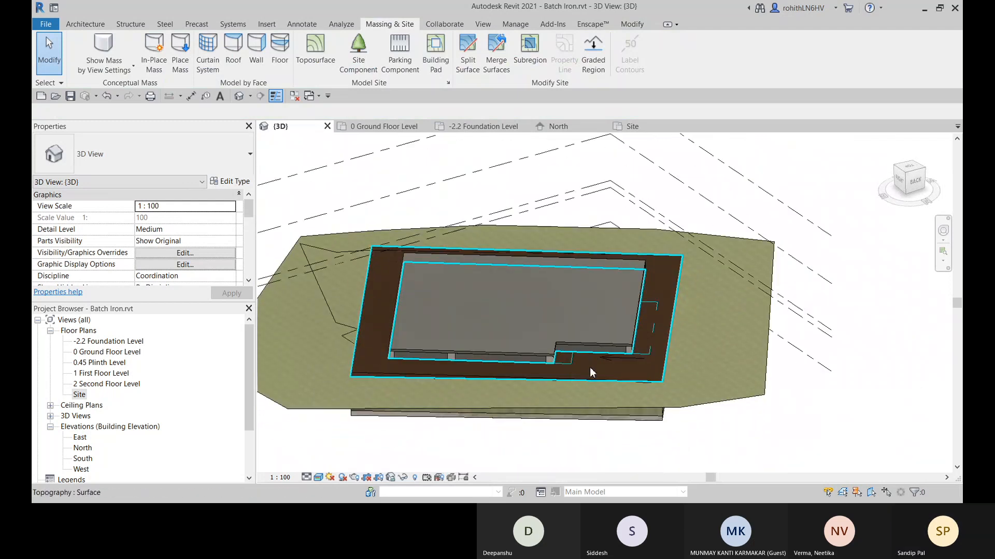
{"action": "left_click", "coordinate": [591, 367]}
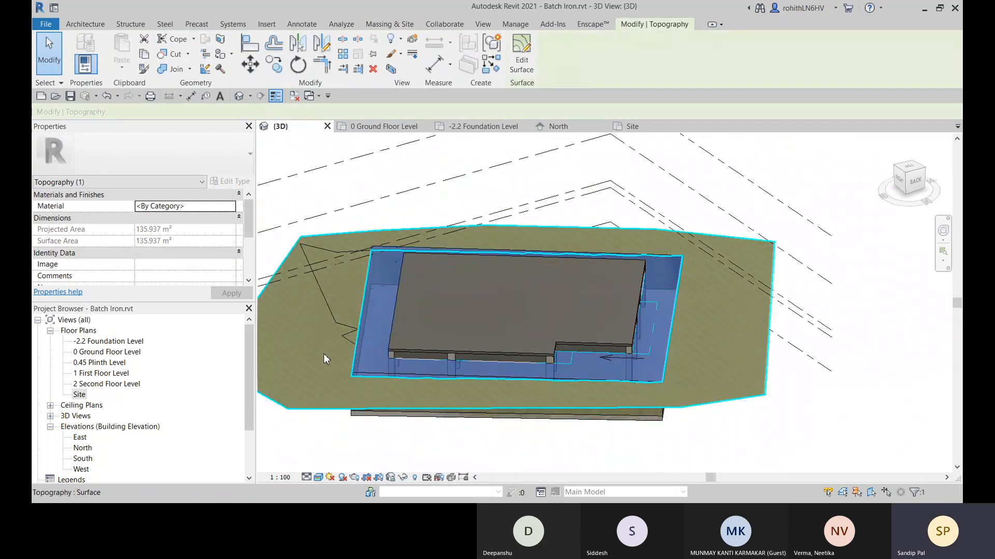
{"action": "middle_click_drag", "start_coordinate": [323, 353], "coordinate": [413, 316], "text": "shift"}
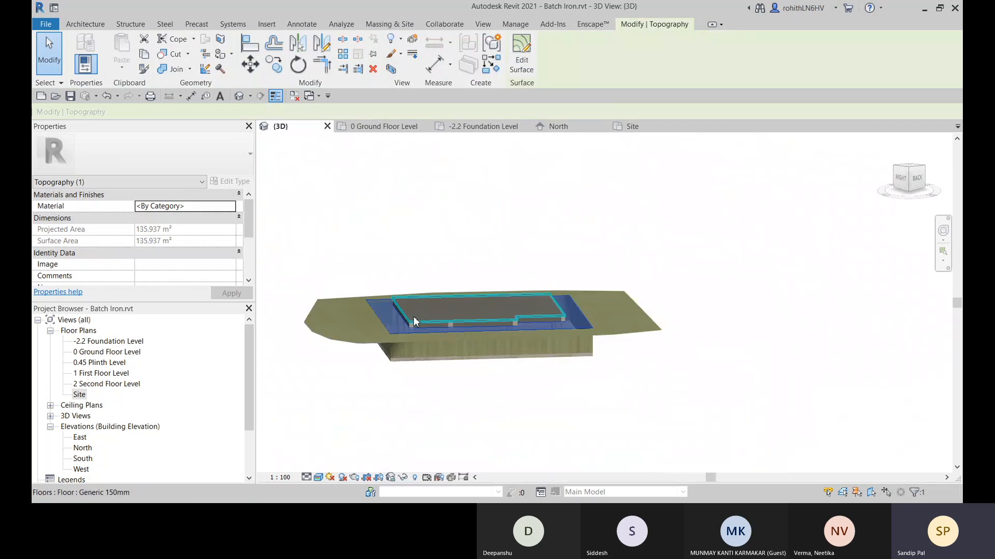
{"action": "middle_click_drag", "start_coordinate": [313, 360], "coordinate": [351, 373]}
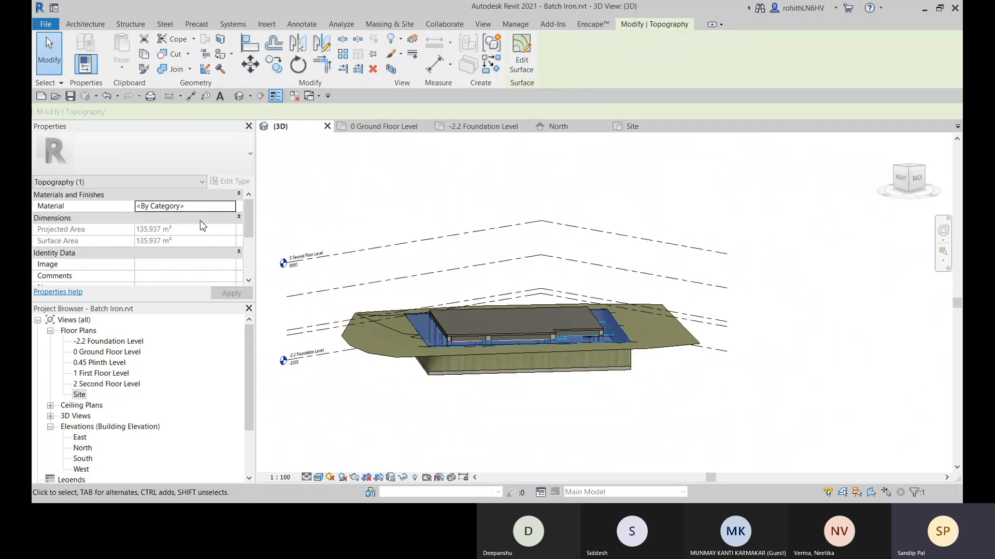
{"action": "middle_click_drag", "start_coordinate": [440, 360], "coordinate": [328, 359], "text": "shift"}
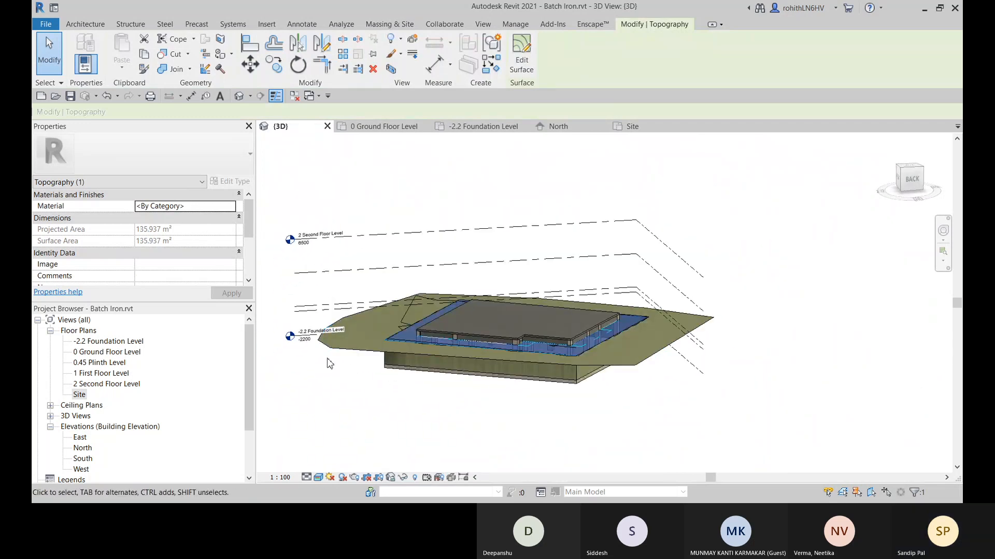
{"action": "middle_click_drag", "start_coordinate": [442, 415], "coordinate": [306, 390], "text": "shift"}
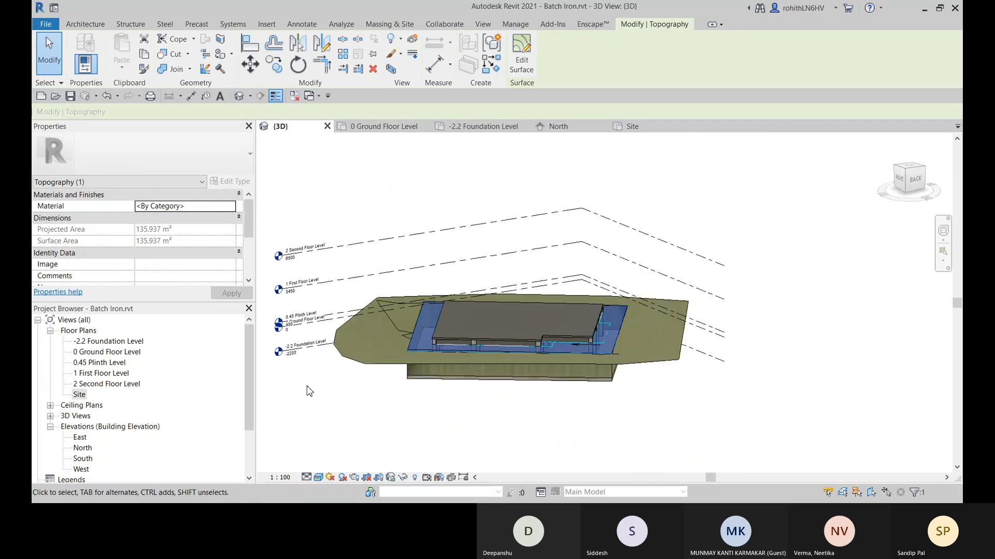
{"action": "left_click", "coordinate": [428, 440]}
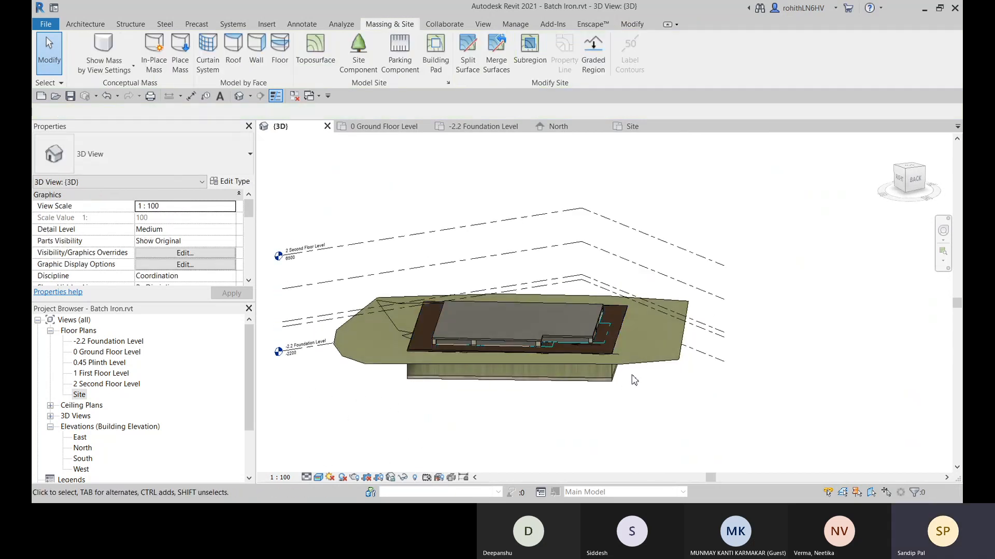
Open the toposurface strip around the building for surface editing and finish without changing any points.
{"action": "left_click", "coordinate": [424, 343]}
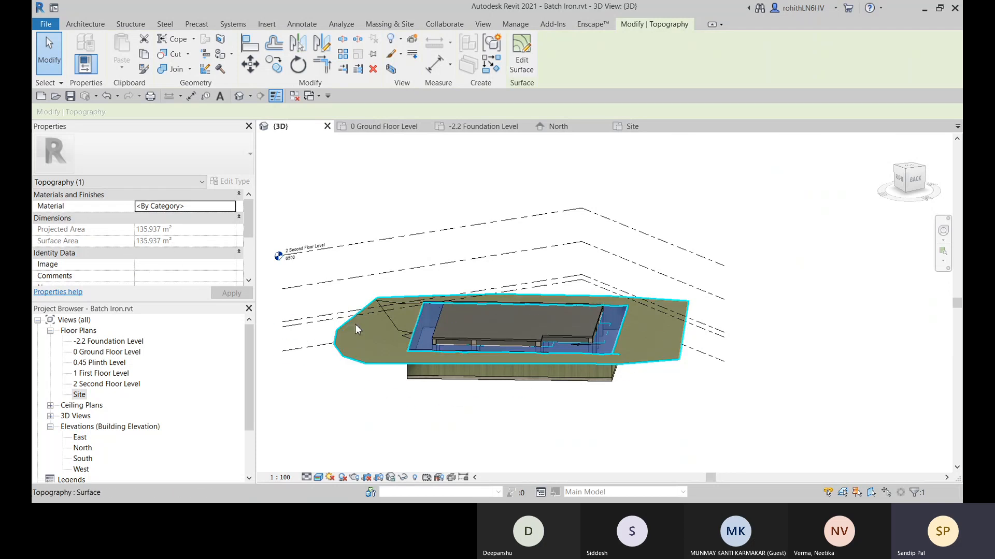
{"action": "left_click", "coordinate": [519, 443]}
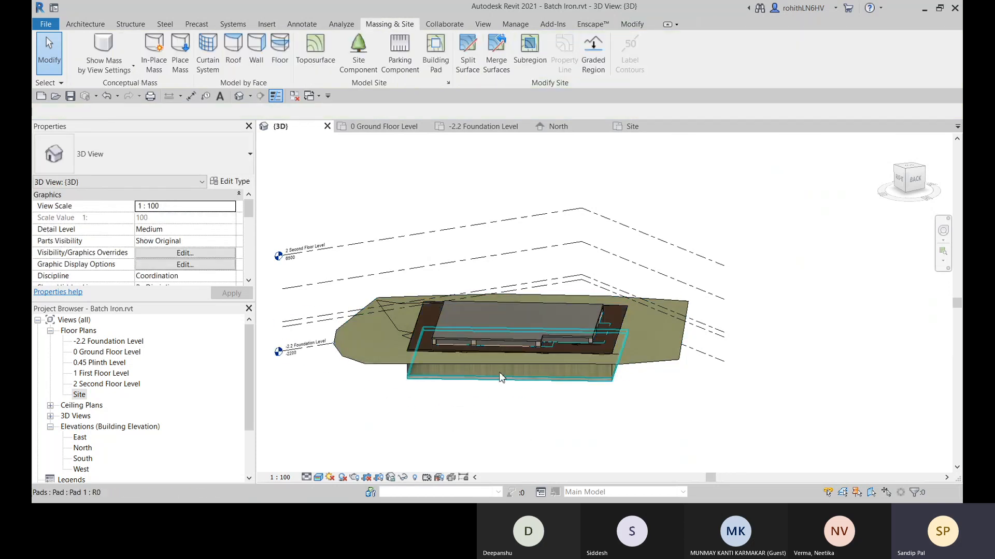
{"action": "left_click", "coordinate": [426, 332]}
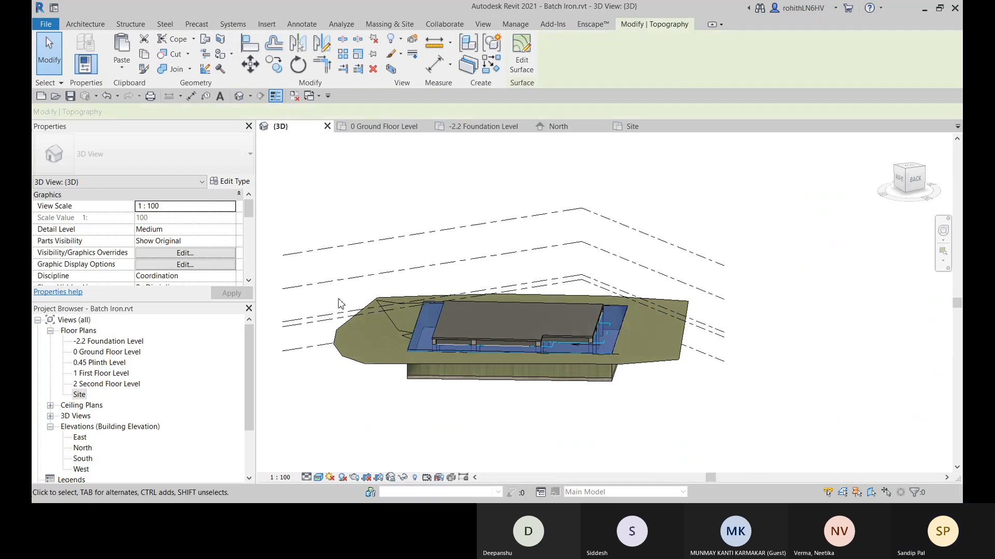
{"action": "left_click", "coordinate": [530, 59]}
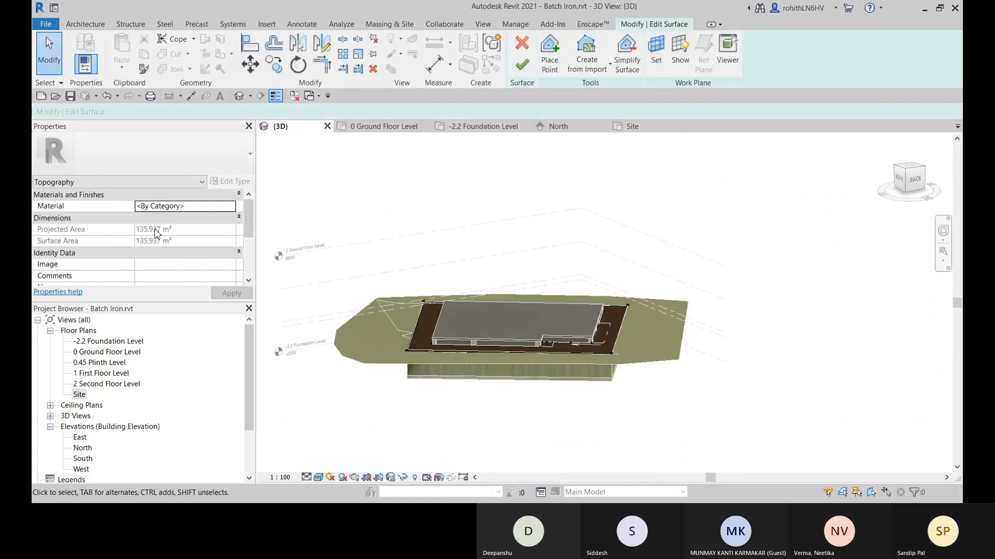
{"action": "left_click", "coordinate": [522, 65]}
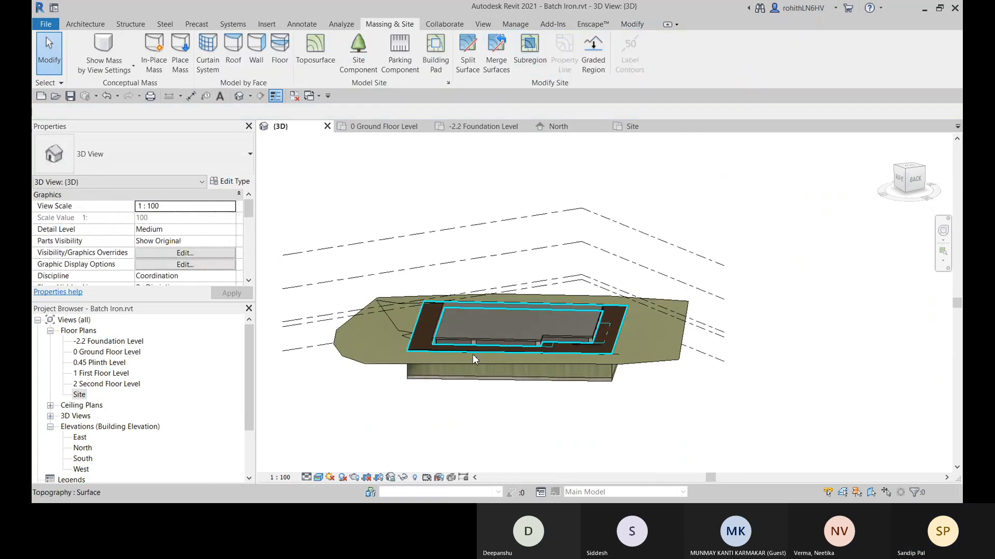
Temporarily hide the Generic 150mm floor at the plinth level in the 3D view.
{"action": "middle_click_drag", "start_coordinate": [472, 354], "coordinate": [515, 439], "text": "shift"}
{"action": "left_click", "coordinate": [471, 332]}
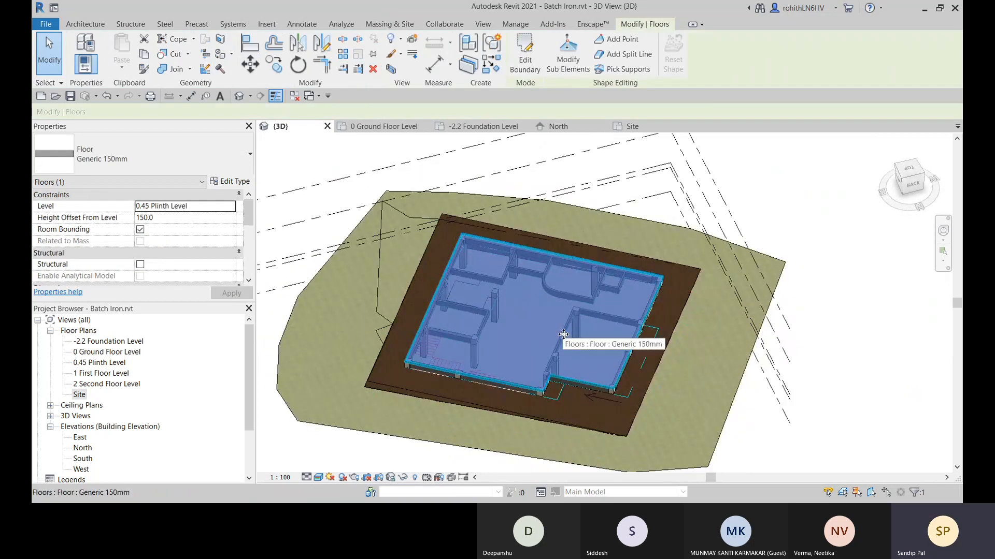
{"action": "key", "text": "c"}
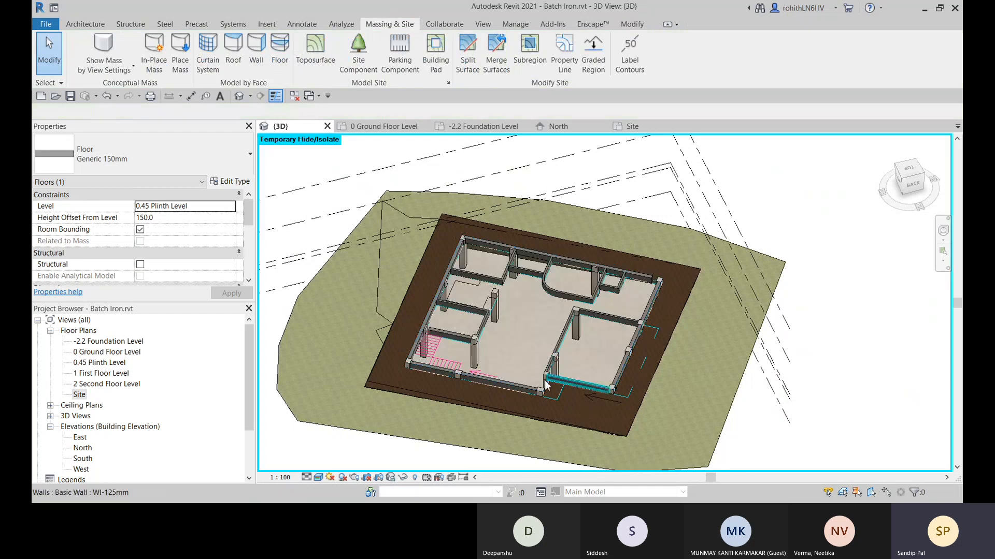
Examine the columns, plinth beams and ground inside the building and the surrounding toposurface from several sides in the 3D view.
{"action": "middle_click_drag", "start_coordinate": [540, 381], "coordinate": [708, 318], "text": "shift"}
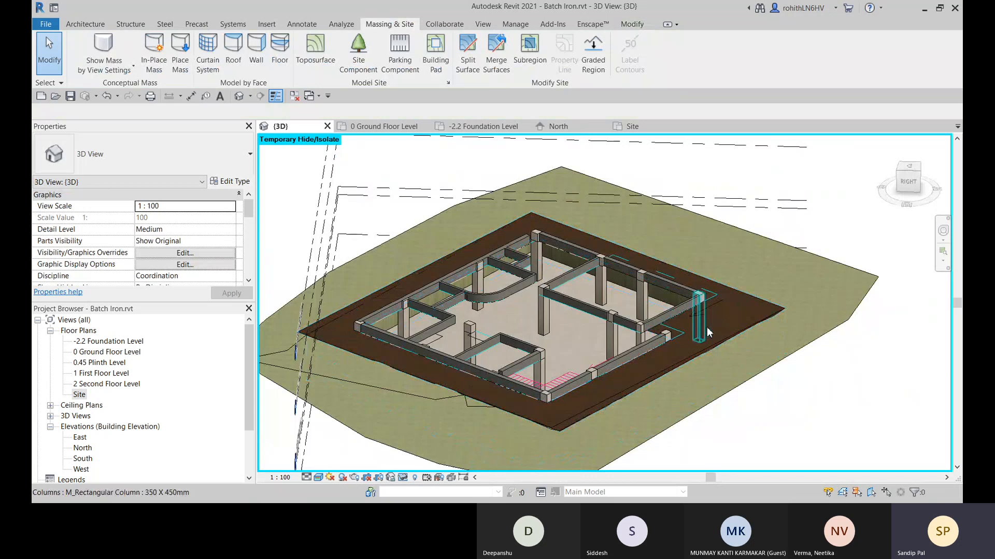
{"action": "left_click", "coordinate": [732, 316]}
{"action": "middle_click_drag", "start_coordinate": [761, 372], "coordinate": [750, 348]}
{"action": "middle_click_drag", "start_coordinate": [744, 414], "coordinate": [741, 396]}
{"action": "left_click", "coordinate": [724, 422]}
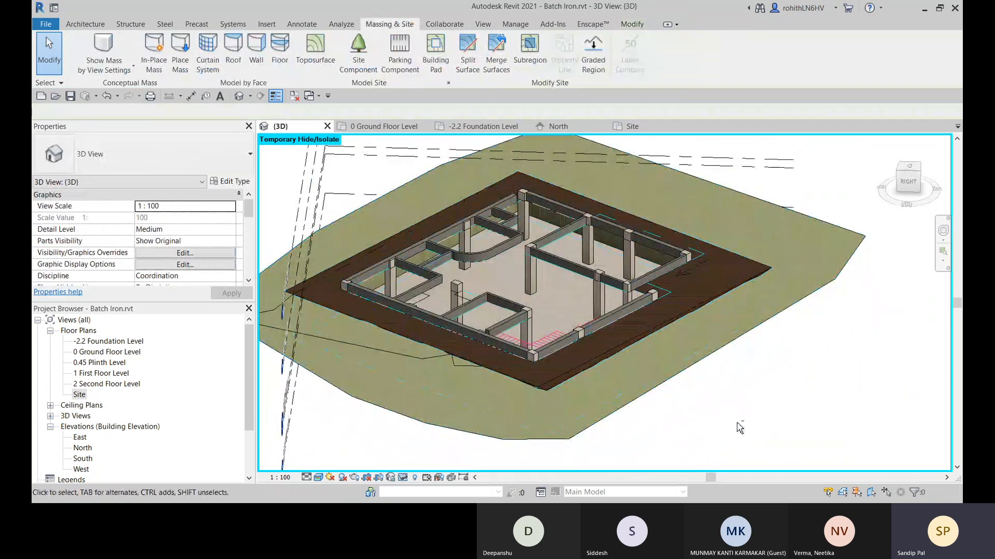
{"action": "middle_click_drag", "start_coordinate": [689, 311], "coordinate": [738, 348], "text": "shift"}
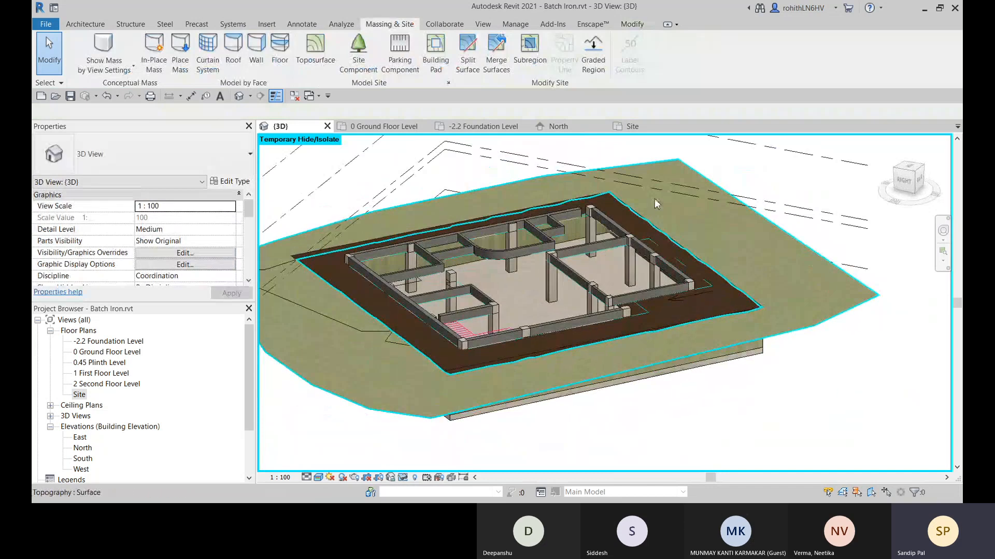
{"action": "middle_click_drag", "start_coordinate": [656, 277], "coordinate": [658, 290]}
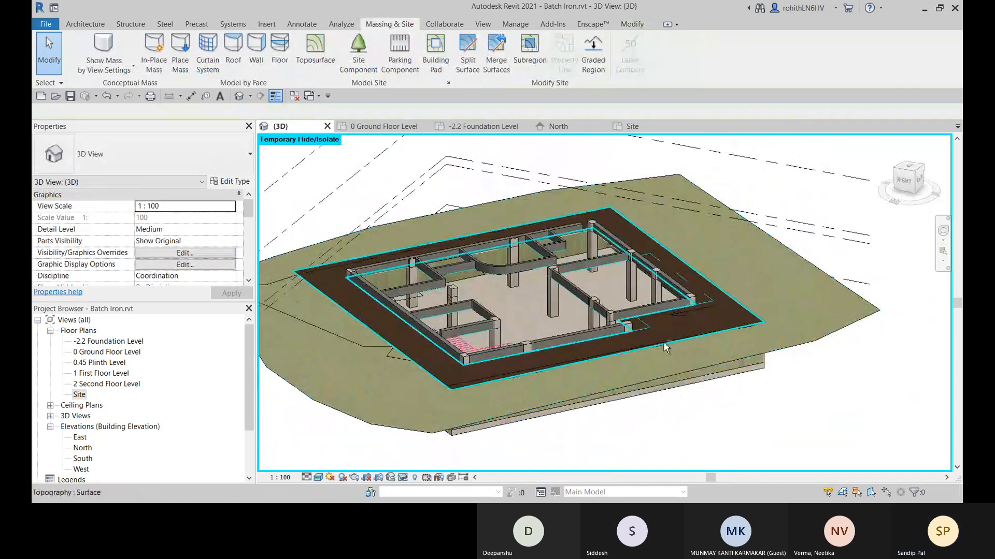
{"action": "middle_click_drag", "start_coordinate": [664, 342], "coordinate": [648, 340], "text": "shift"}
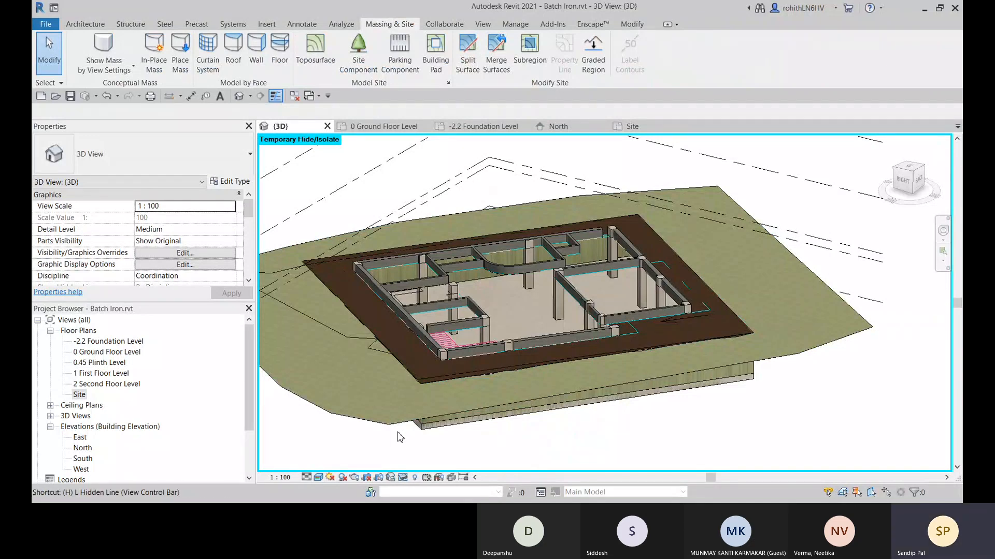
Reset the temporary hide in the 3D view to bring back the plinth floor.
{"action": "key", "text": "h"}
{"action": "key", "text": "r"}
{"action": "scroll", "coordinate": [483, 379], "scroll_direction": "down", "scroll_amount": 2}
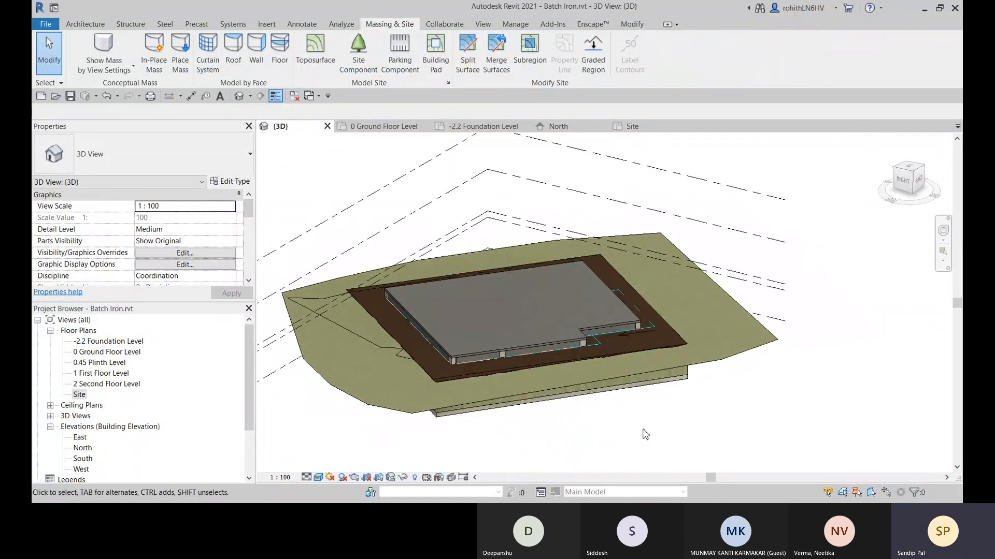
{"action": "middle_click_drag", "start_coordinate": [481, 295], "coordinate": [515, 313]}
{"action": "middle_click_drag", "start_coordinate": [583, 339], "coordinate": [522, 324]}
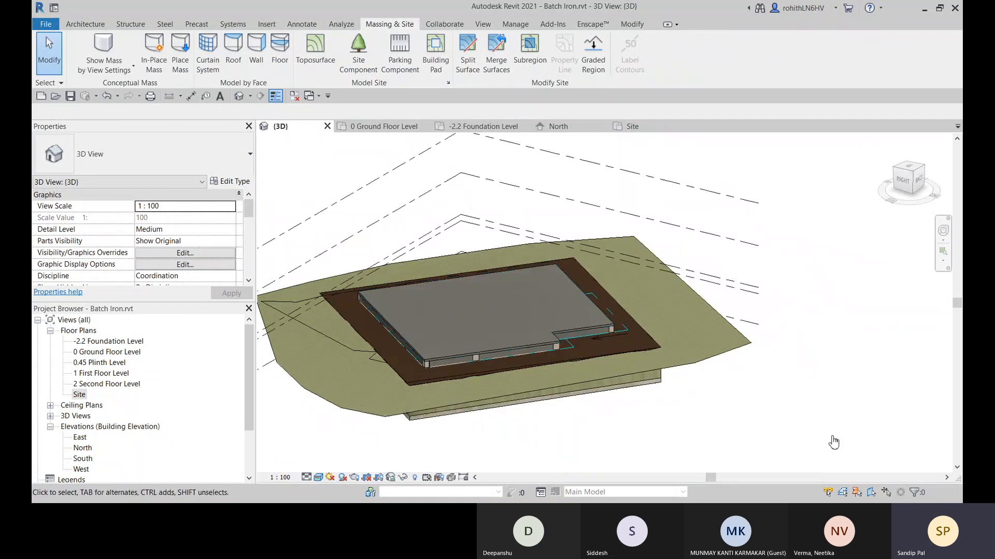